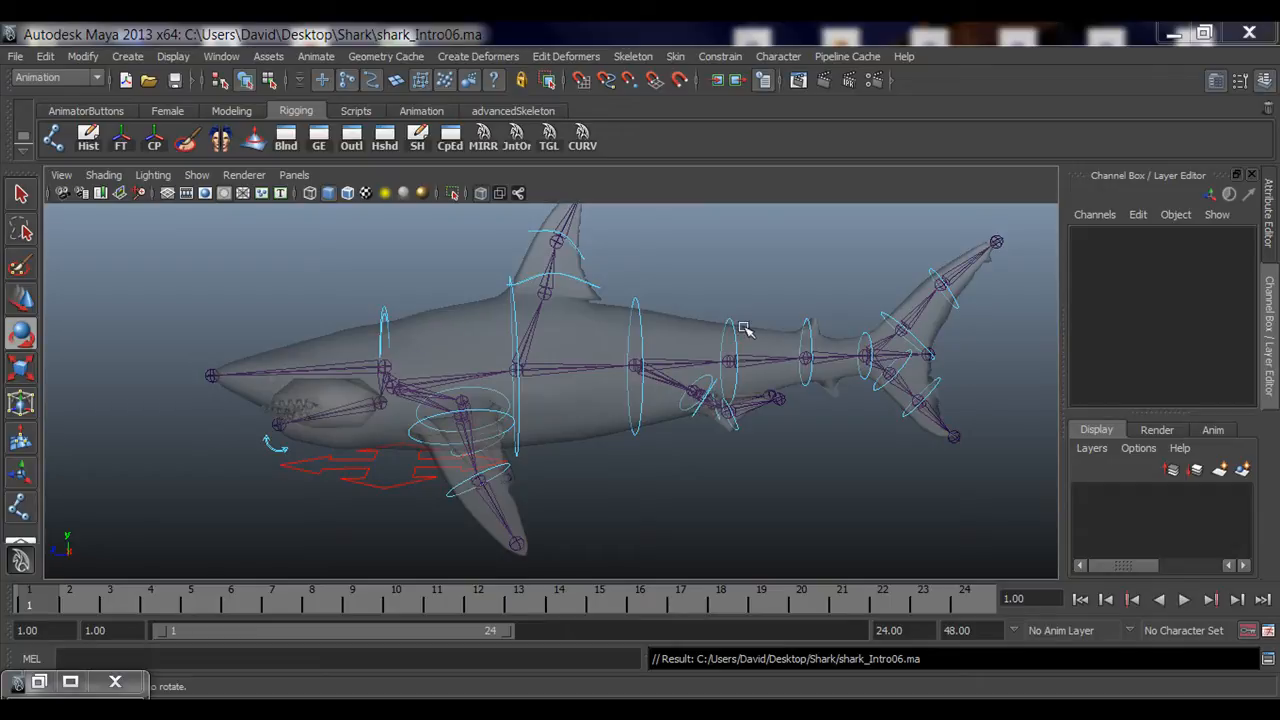
Step: Examine the shark rig's joints and control curves in the viewport
{"action": "left_click_drag", "start_coordinate": [534, 380], "coordinate": [566, 440], "text": "alt"}
{"action": "left_click_drag", "start_coordinate": [758, 446], "coordinate": [648, 451], "text": "alt"}
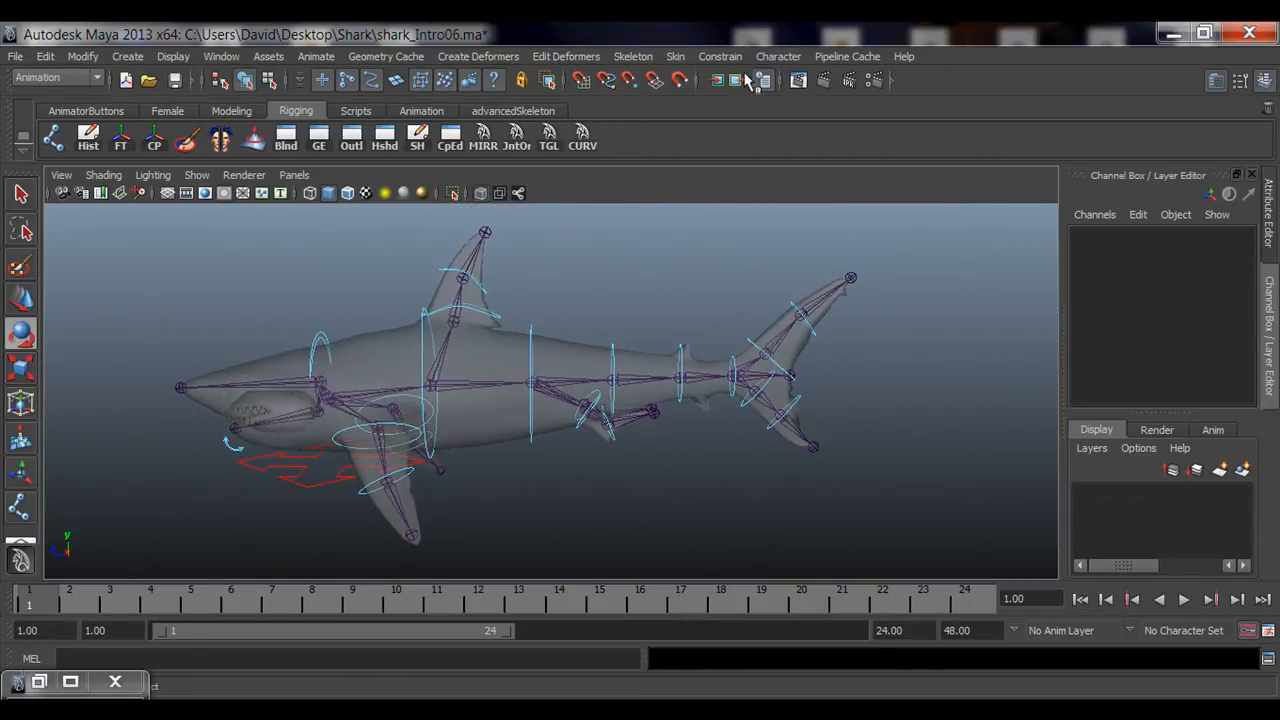
{"action": "left_click", "coordinate": [720, 56]}
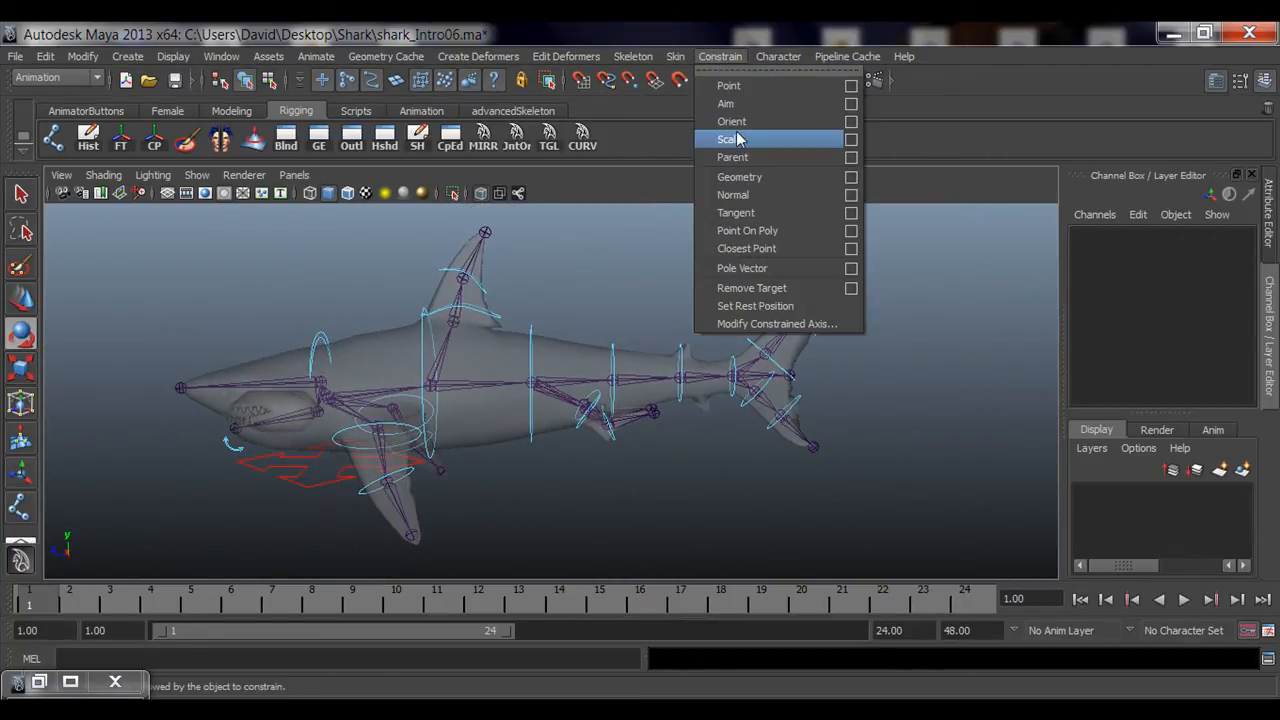
{"action": "left_click", "coordinate": [722, 57]}
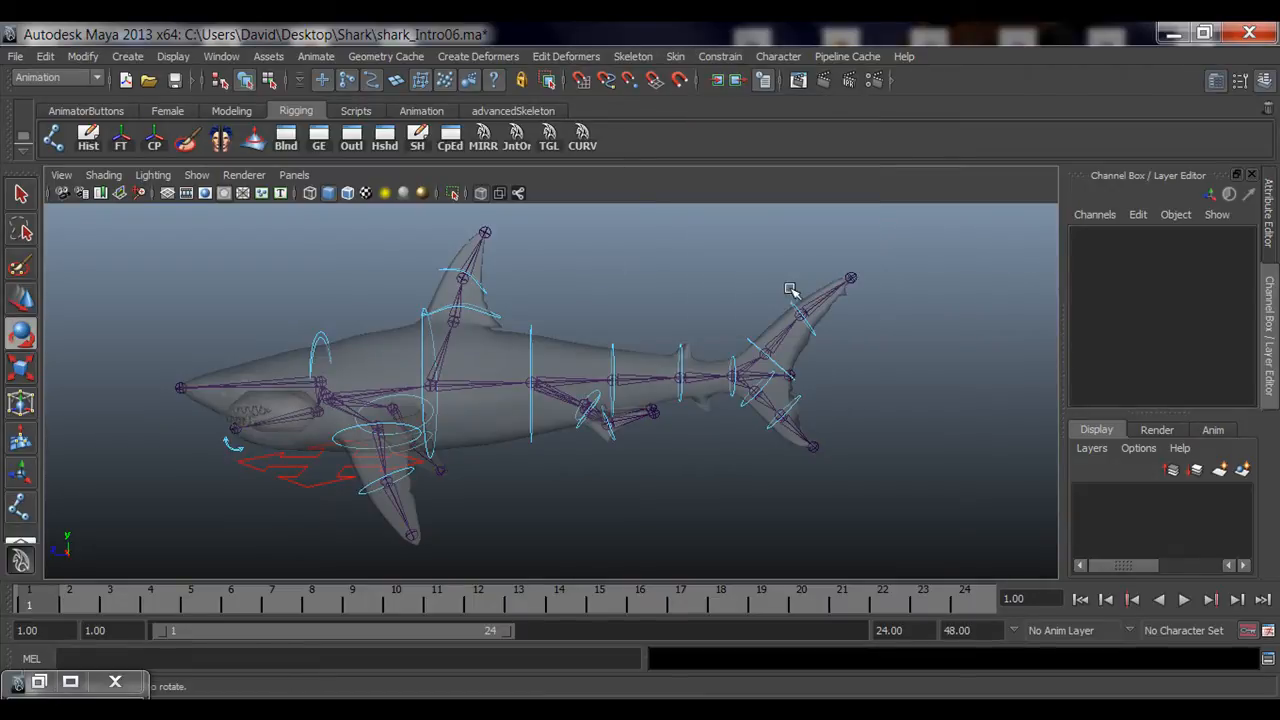
{"action": "left_click_drag", "start_coordinate": [794, 286], "coordinate": [542, 344], "text": "alt"}
{"action": "middle_click_drag", "start_coordinate": [390, 370], "coordinate": [477, 360], "text": "alt"}
{"action": "key", "text": "q"}
{"action": "left_click_drag", "start_coordinate": [691, 396], "coordinate": [752, 413], "text": "alt"}
{"action": "middle_click_drag", "start_coordinate": [752, 414], "coordinate": [669, 417], "text": "alt"}
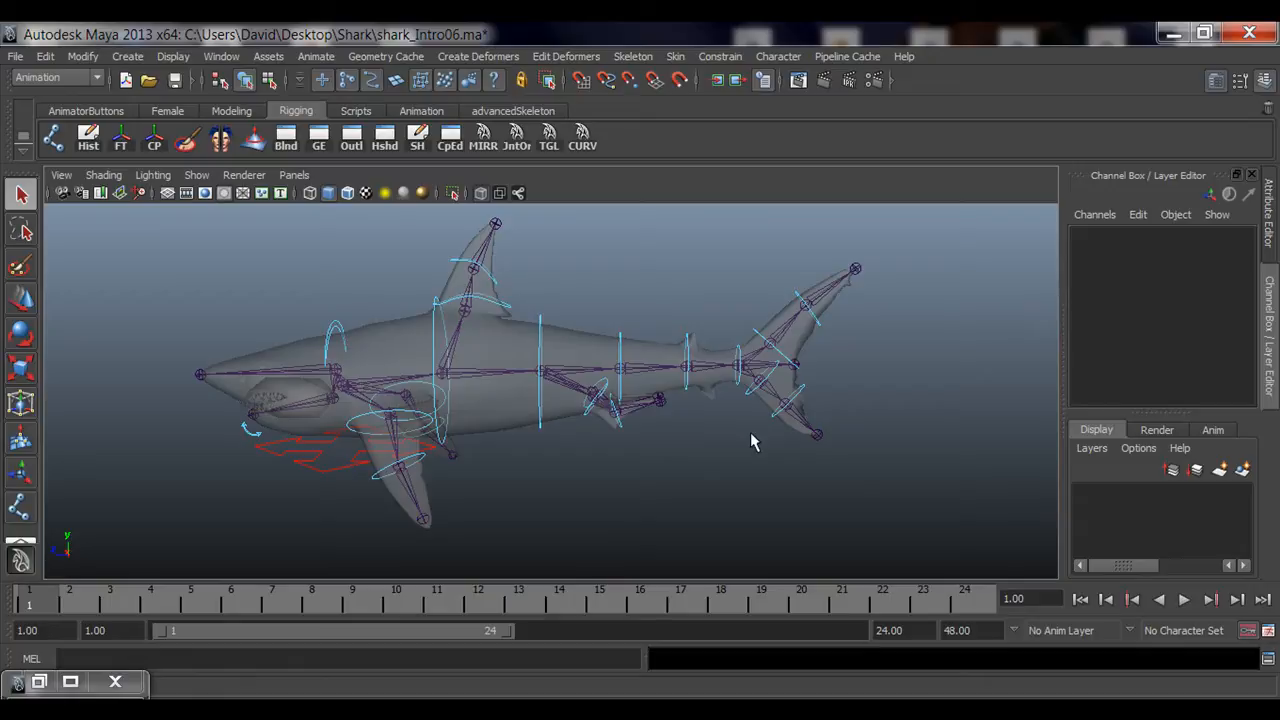
Step: Open the Outliner and inspect the controls inside Shark_left_flipper_01_GRP
{"action": "left_click", "coordinate": [39, 681]}
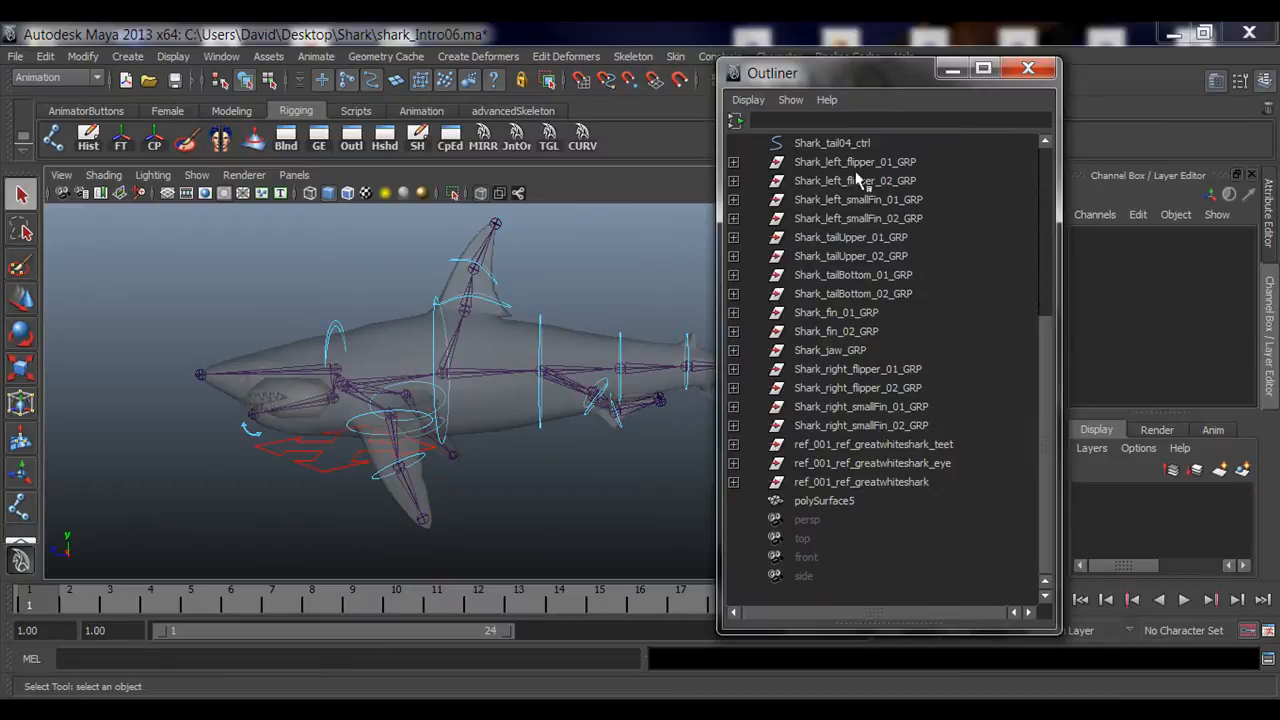
{"action": "left_click_drag", "start_coordinate": [859, 74], "coordinate": [999, 59]}
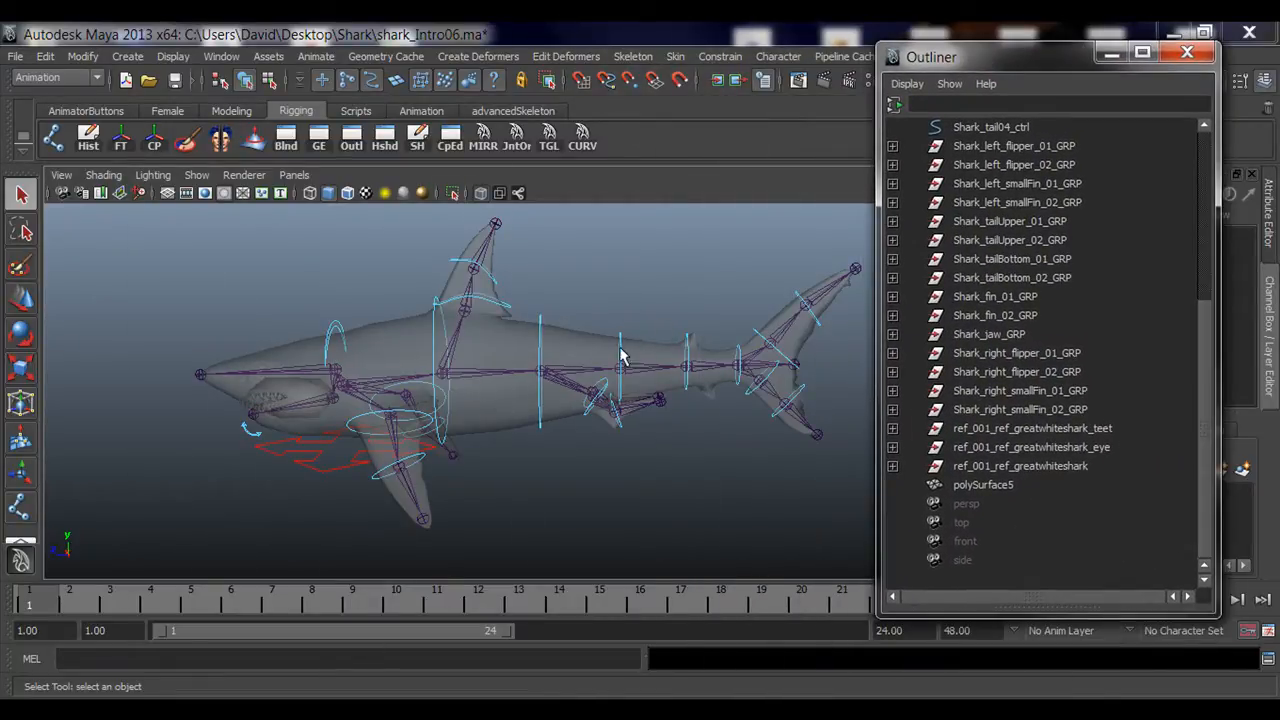
{"action": "left_click_drag", "start_coordinate": [620, 351], "coordinate": [474, 395], "text": "alt"}
{"action": "right_click_drag", "start_coordinate": [474, 395], "coordinate": [535, 395], "text": "alt"}
{"action": "left_click_drag", "start_coordinate": [260, 436], "coordinate": [295, 408], "text": "alt"}
{"action": "right_click_drag", "start_coordinate": [295, 408], "coordinate": [424, 402], "text": "alt"}
{"action": "left_click_drag", "start_coordinate": [597, 297], "coordinate": [580, 373], "text": "alt"}
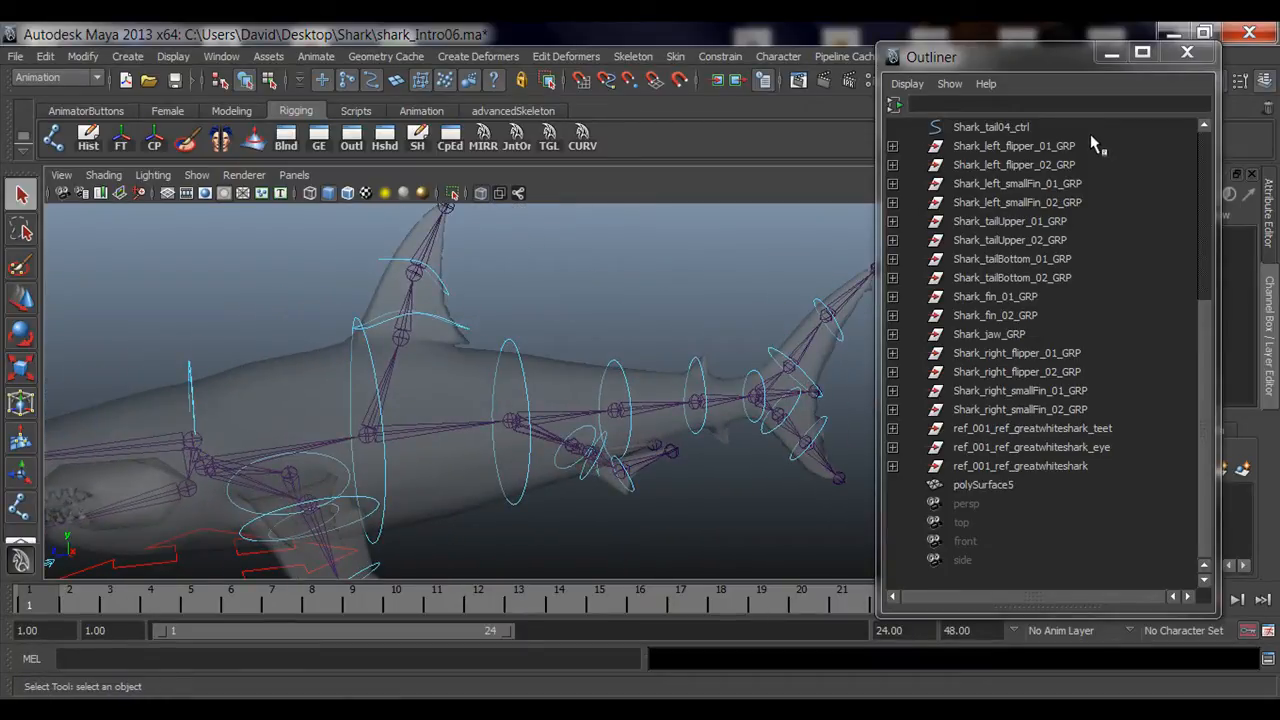
{"action": "left_click", "coordinate": [965, 149]}
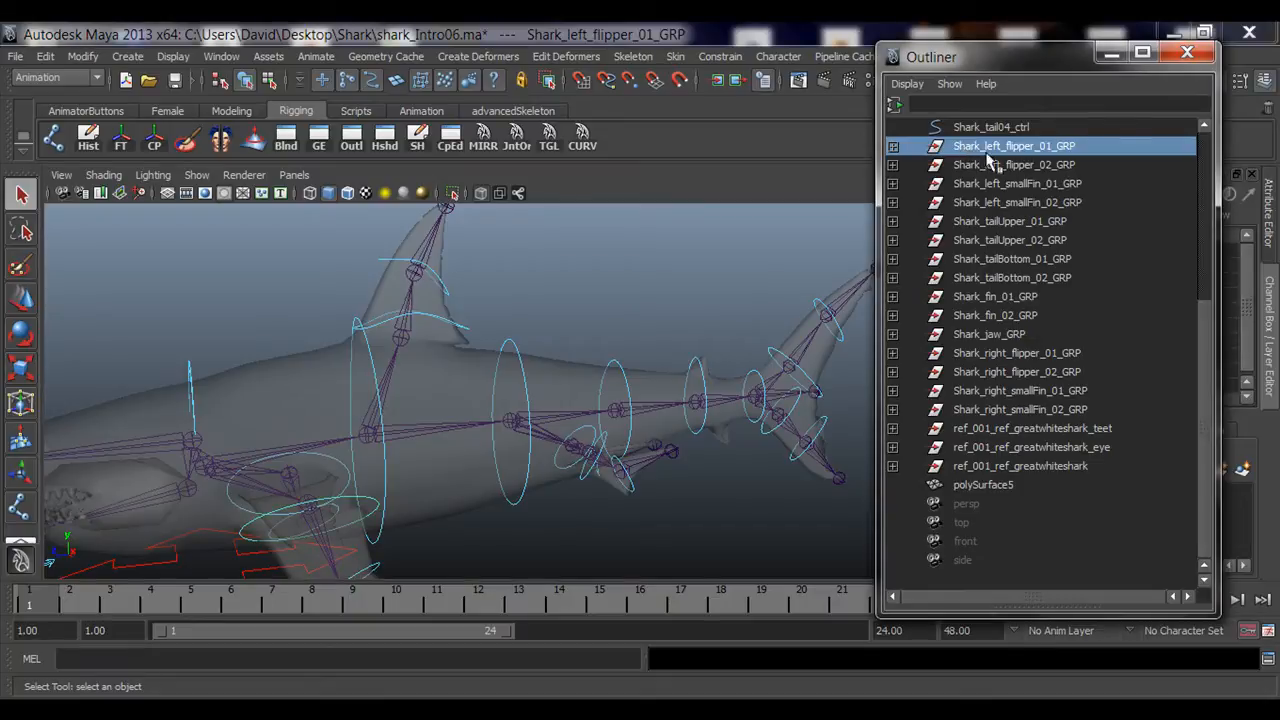
{"action": "left_click", "coordinate": [893, 146]}
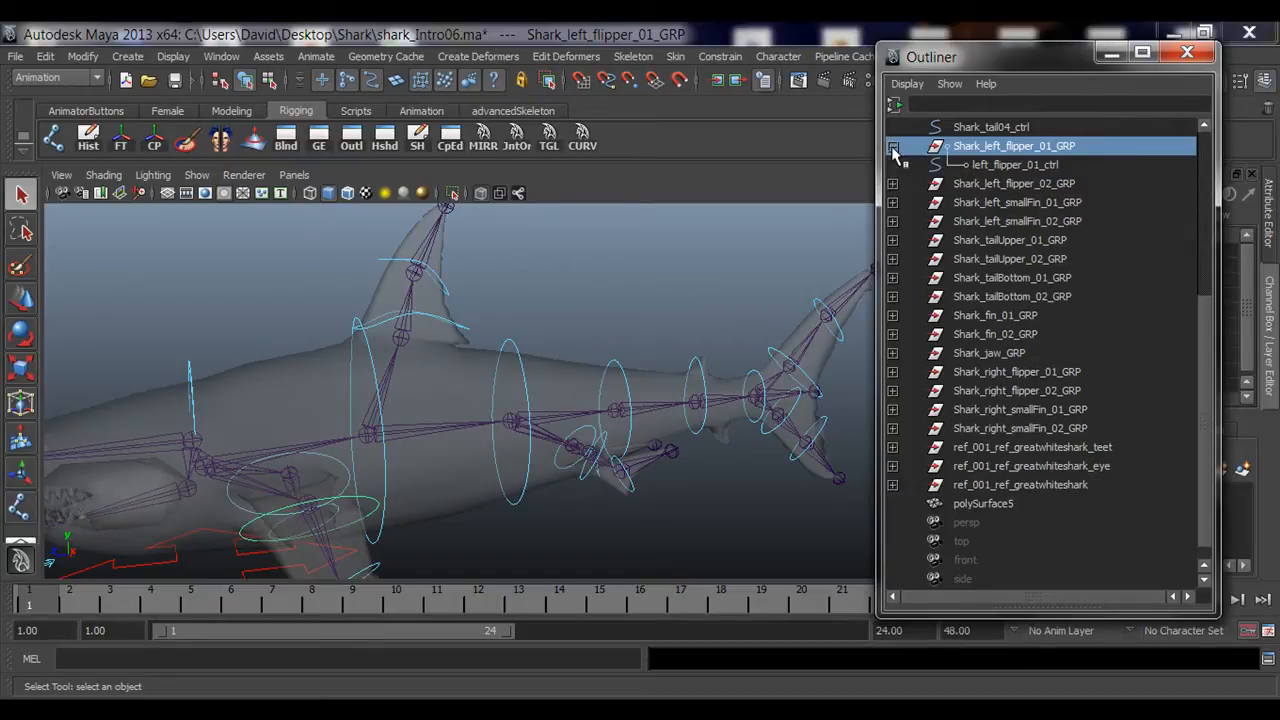
{"action": "left_click", "coordinate": [1008, 166]}
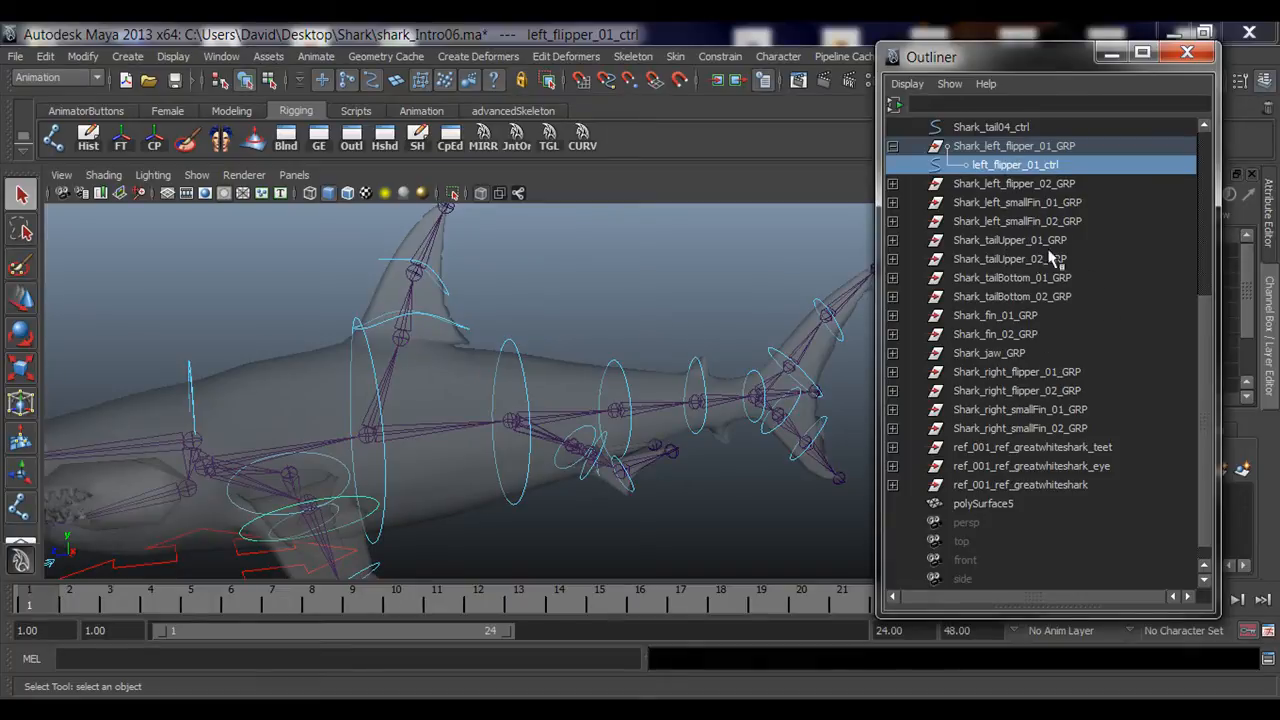
{"action": "left_click_drag", "start_coordinate": [643, 463], "coordinate": [680, 306], "text": "alt"}
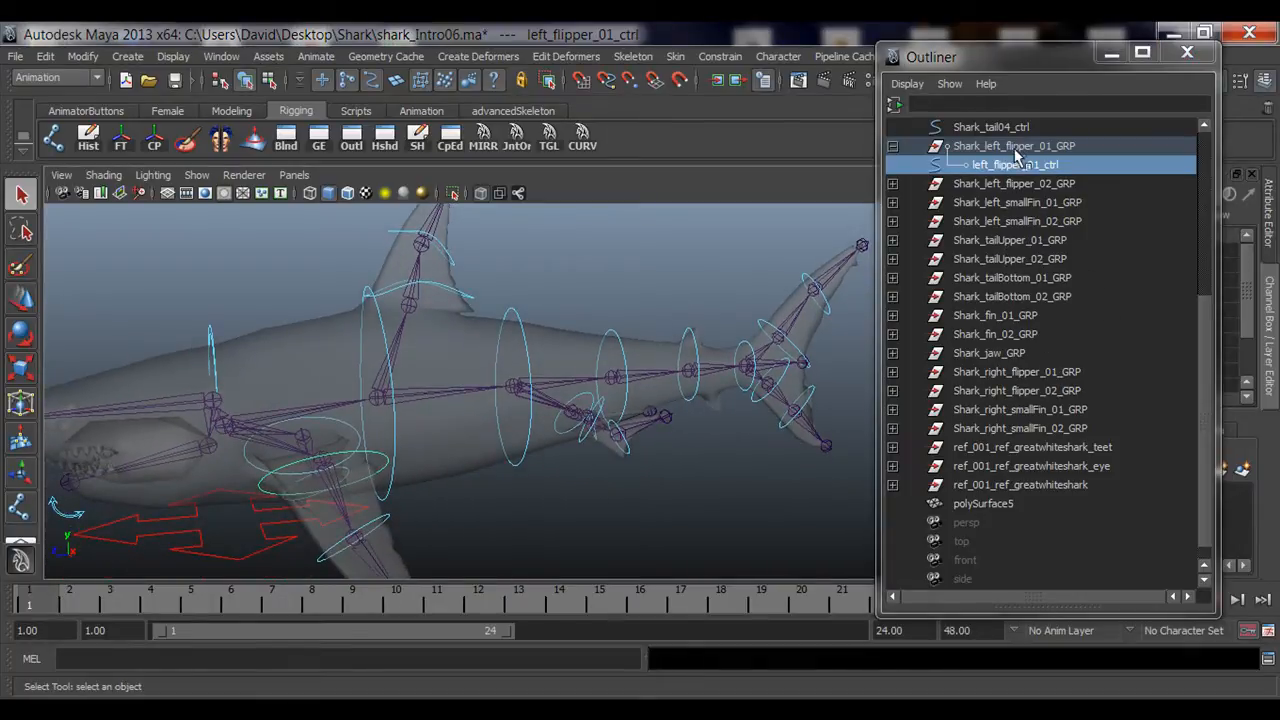
{"action": "double_click", "coordinate": [1060, 147]}
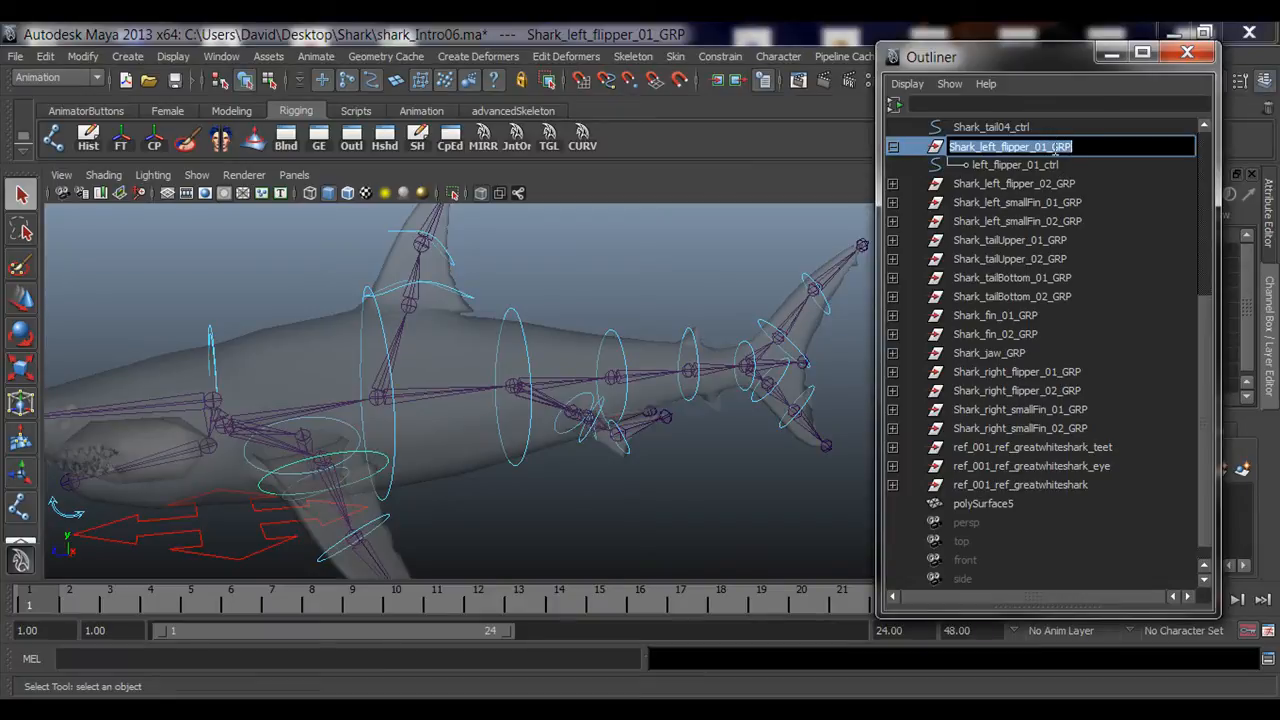
{"action": "left_click", "coordinate": [1056, 147]}
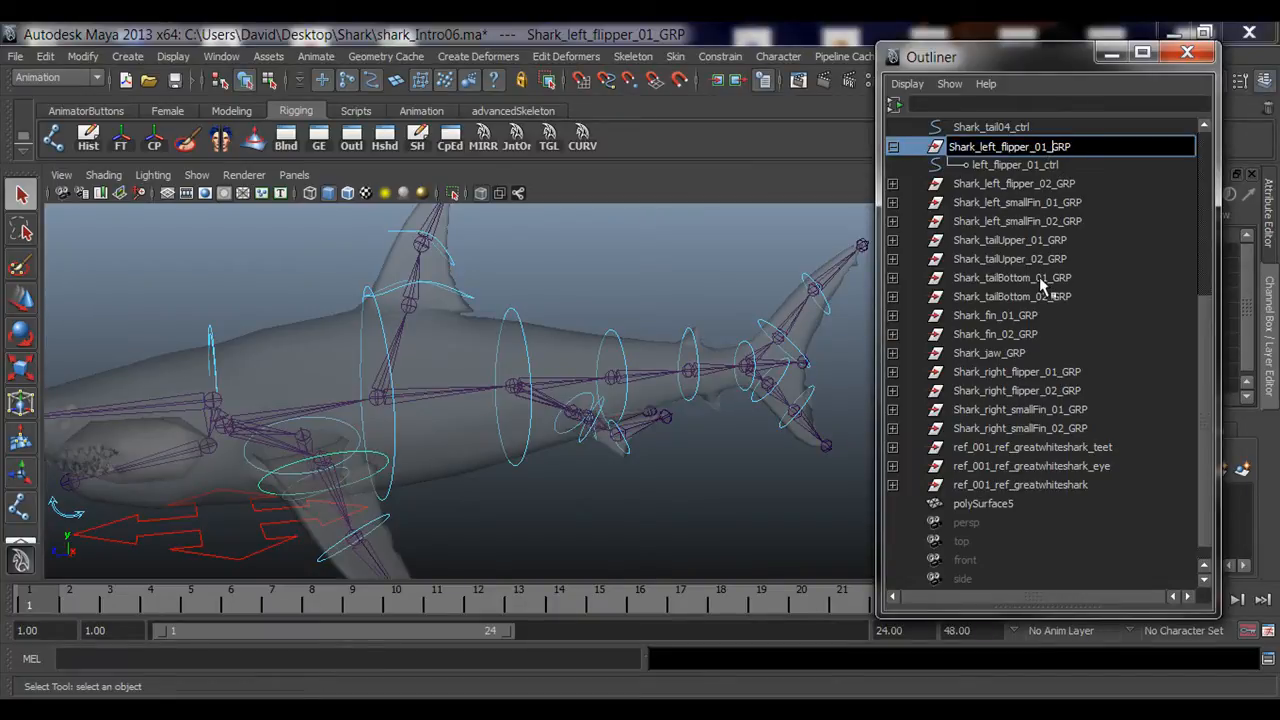
{"action": "left_click", "coordinate": [933, 149]}
{"action": "left_click", "coordinate": [893, 146]}
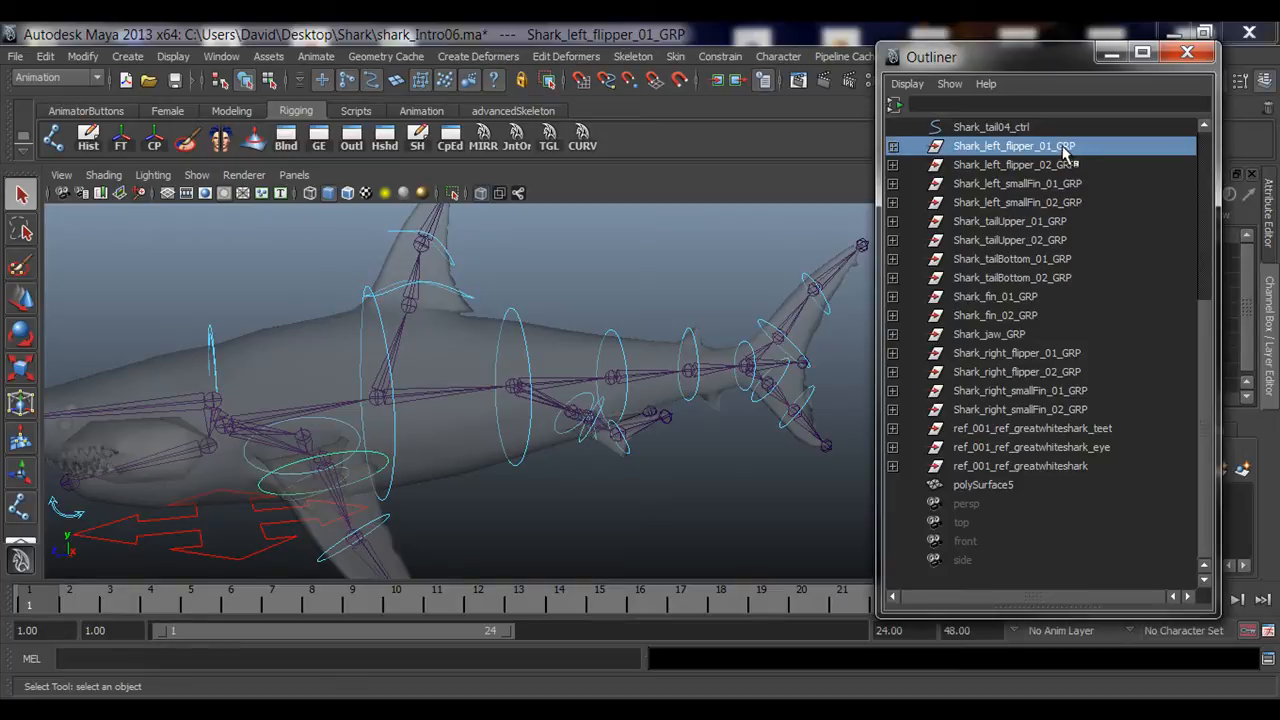
{"action": "double_click", "coordinate": [1068, 147]}
{"action": "left_click", "coordinate": [1054, 147]}
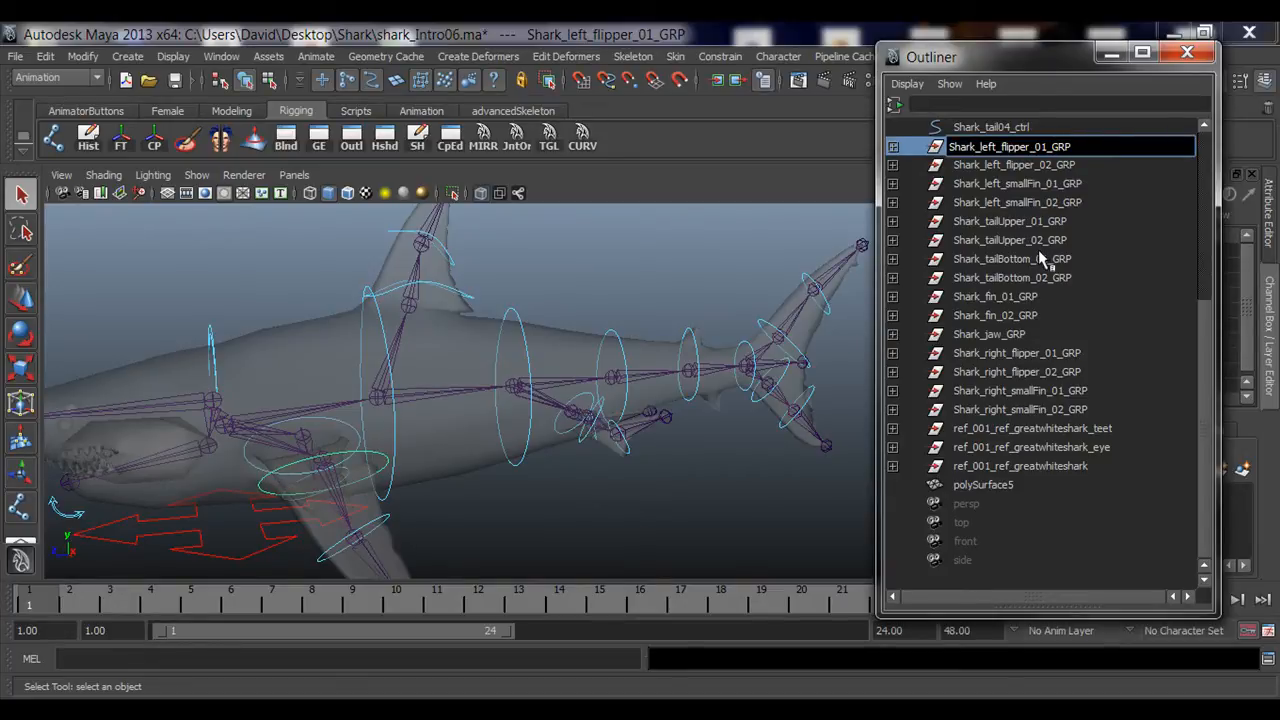
{"action": "type", "text": "ctrl"}
{"action": "type", "text": "_"}
{"action": "key", "text": "BackSpace"}
{"action": "key", "text": "BackSpace"}
{"action": "key", "text": "BackSpace"}
{"action": "key", "text": "BackSpace"}
{"action": "key", "text": "BackSpace"}
{"action": "key", "text": "Return"}
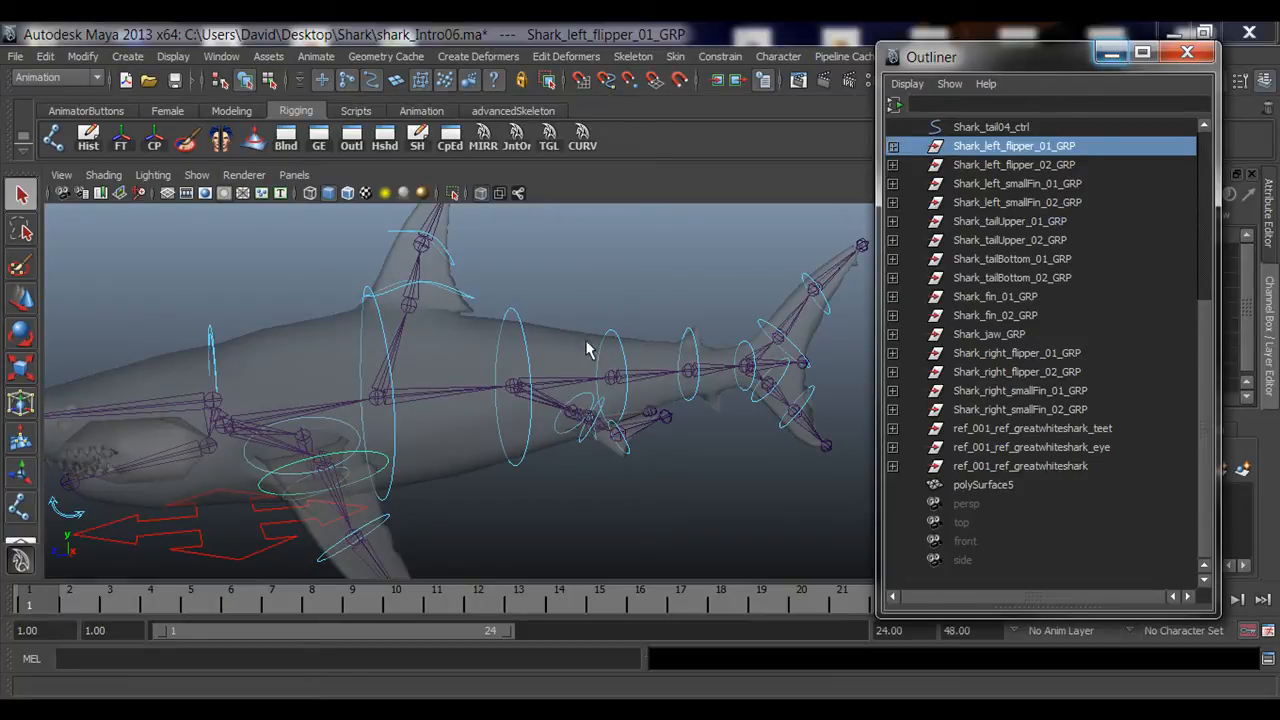
Step: Minimize the Outliner, clear the selection, and tear off the Constrain menu as a floating panel
{"action": "scroll", "coordinate": [597, 349], "scroll_direction": "down", "scroll_amount": 1}
{"action": "scroll", "coordinate": [597, 349], "scroll_direction": "down", "scroll_amount": 2}
{"action": "left_click", "coordinate": [1112, 56]}
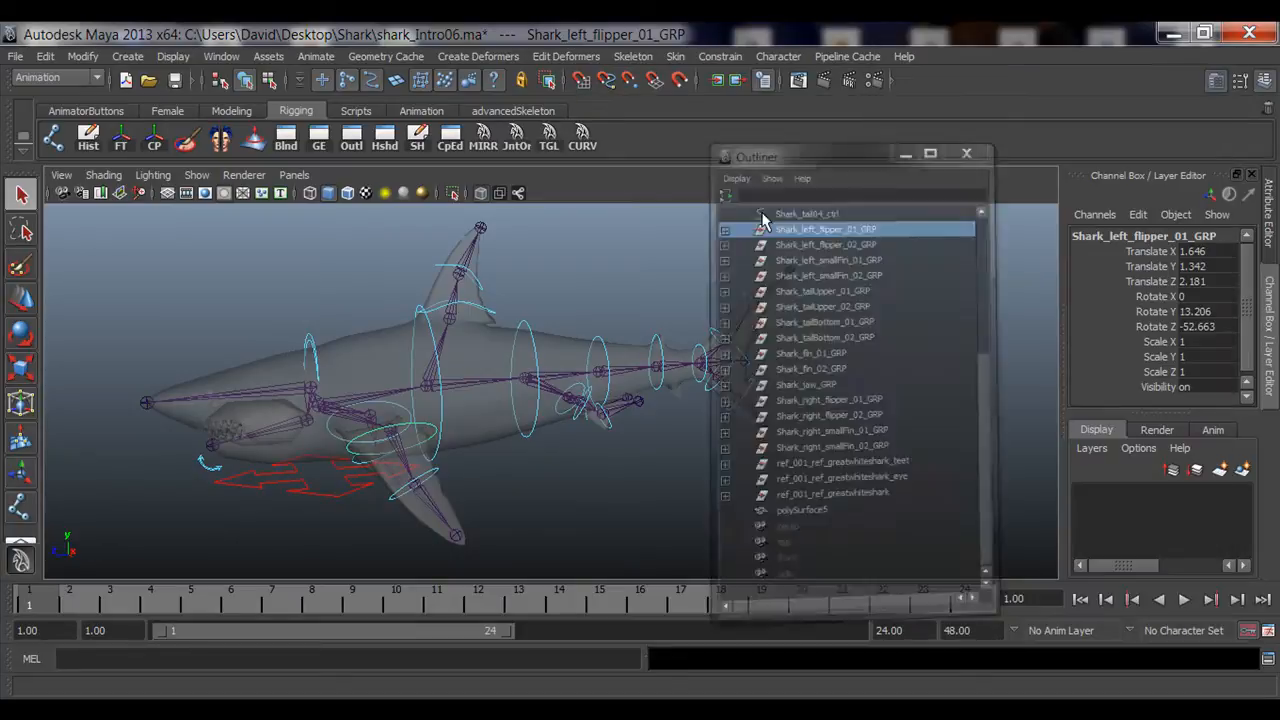
{"action": "left_click", "coordinate": [677, 255]}
{"action": "left_click_drag", "start_coordinate": [425, 362], "coordinate": [597, 432], "text": "alt"}
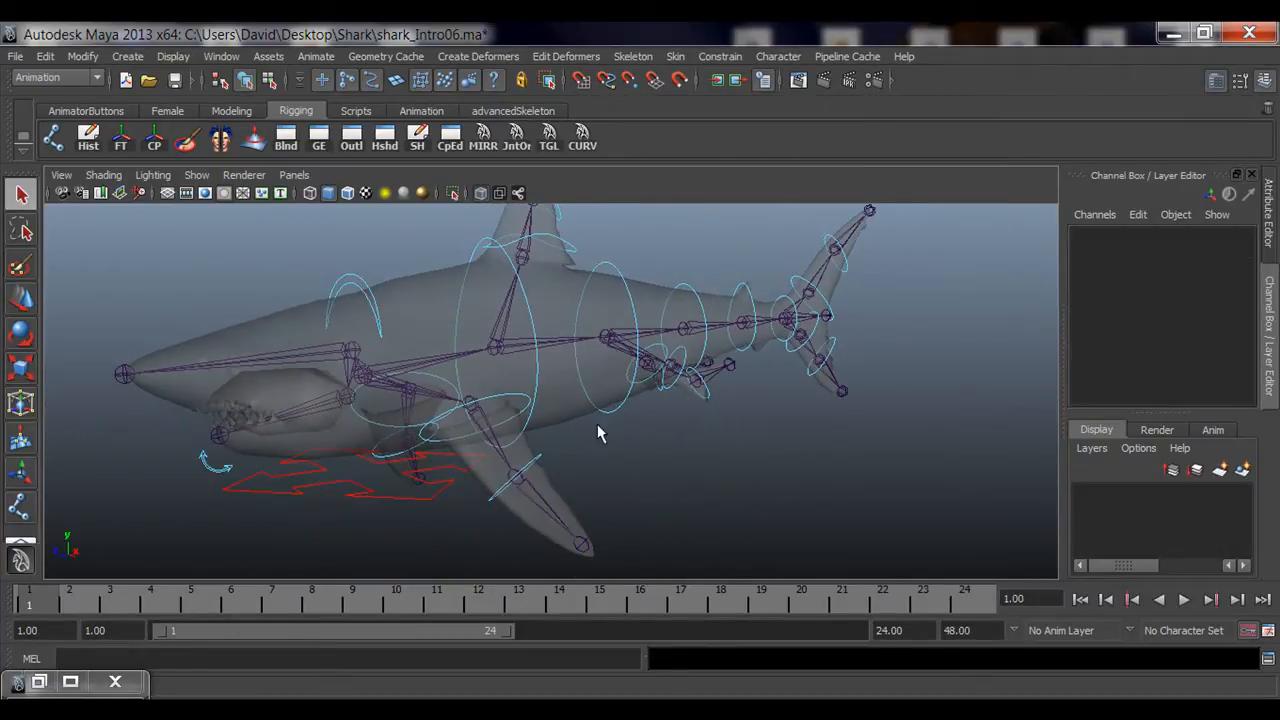
{"action": "left_click", "coordinate": [722, 56]}
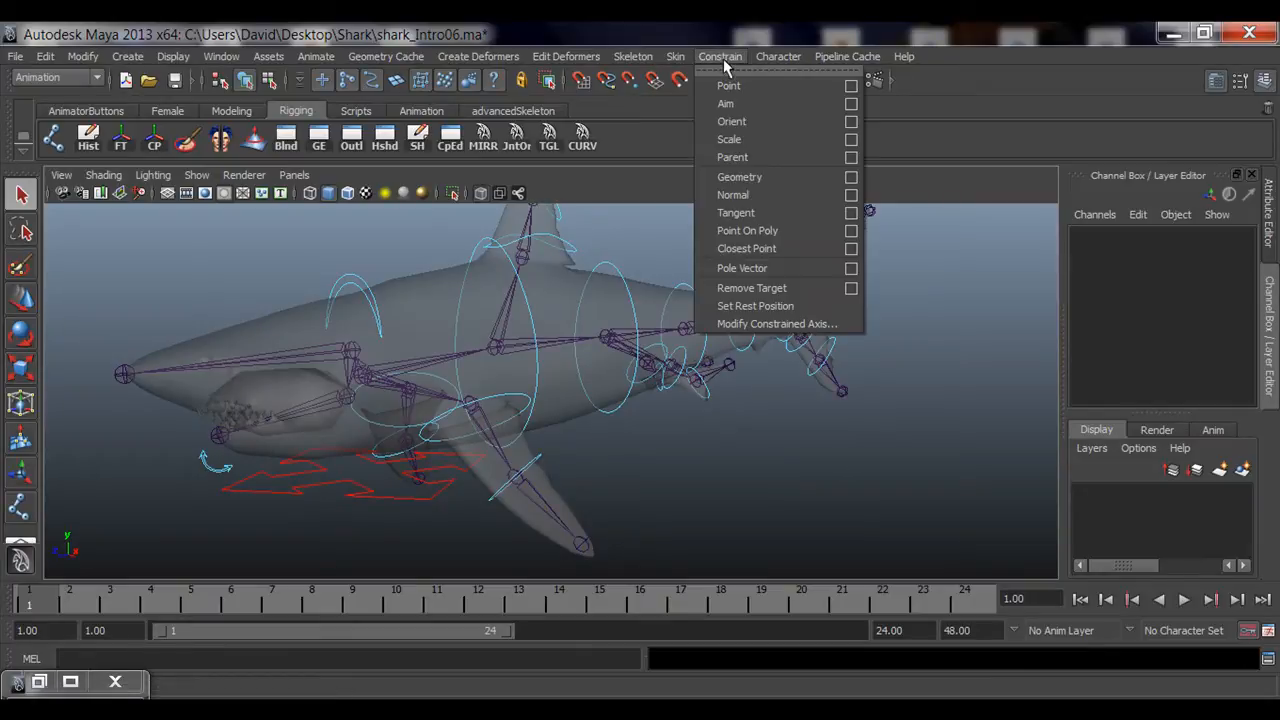
{"action": "left_click", "coordinate": [727, 72]}
{"action": "left_click_drag", "start_coordinate": [777, 54], "coordinate": [1010, 86]}
Step: Orient-constrain the left_flipper_01_jnt joint to left_flipper_01_ctrl with Maintain offset enabled
{"action": "left_click_drag", "start_coordinate": [478, 398], "coordinate": [397, 417], "text": "alt"}
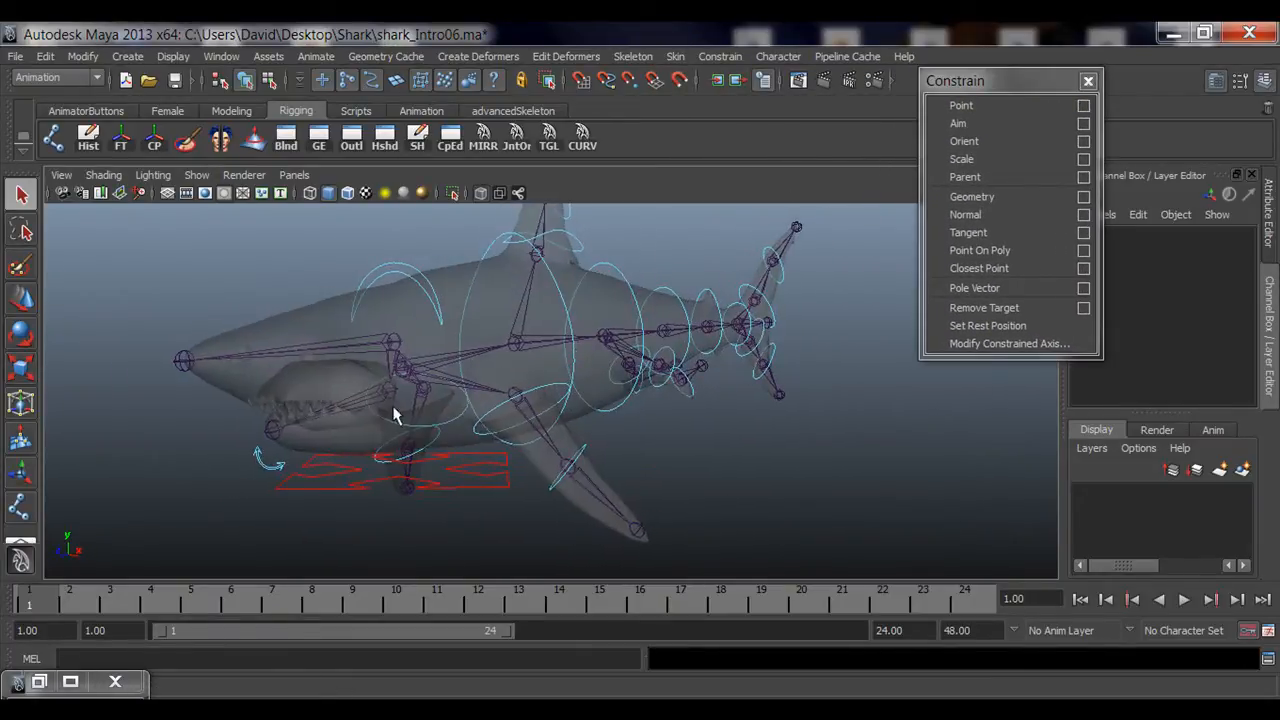
{"action": "right_click_drag", "start_coordinate": [397, 417], "coordinate": [545, 443], "text": "alt"}
{"action": "left_click_drag", "start_coordinate": [545, 443], "coordinate": [563, 423], "text": "alt"}
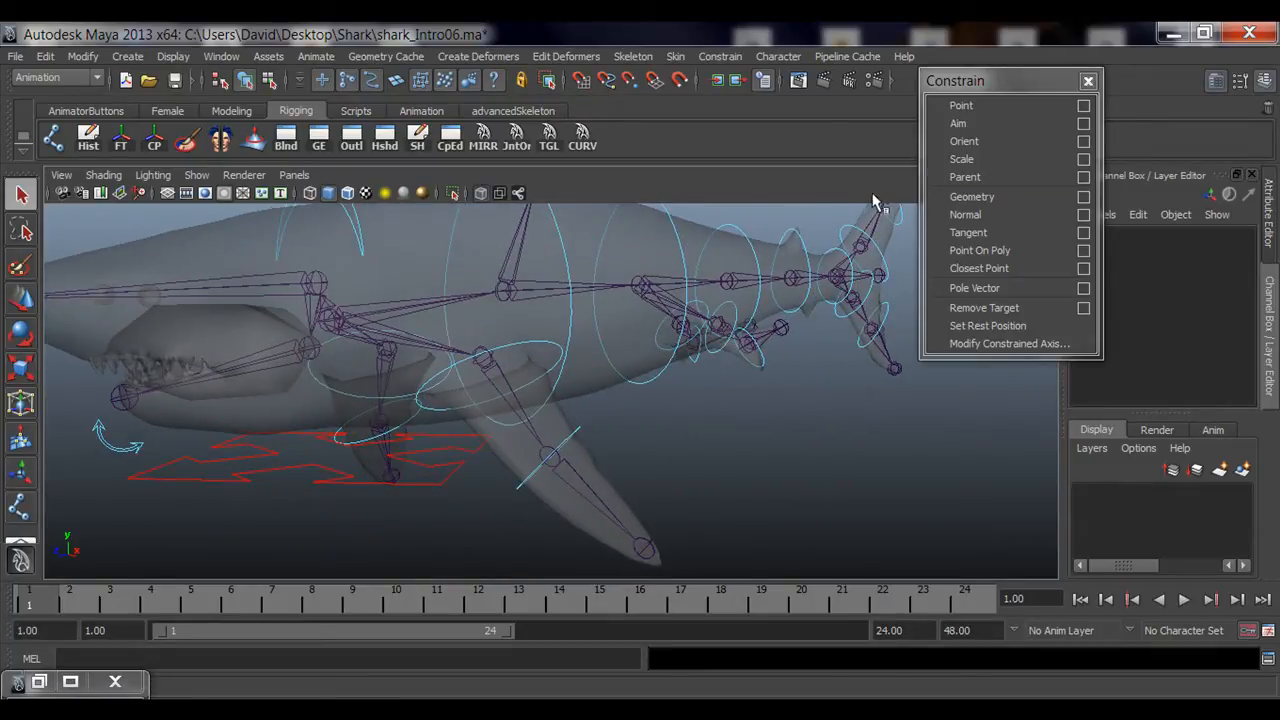
{"action": "left_click", "coordinate": [1085, 142]}
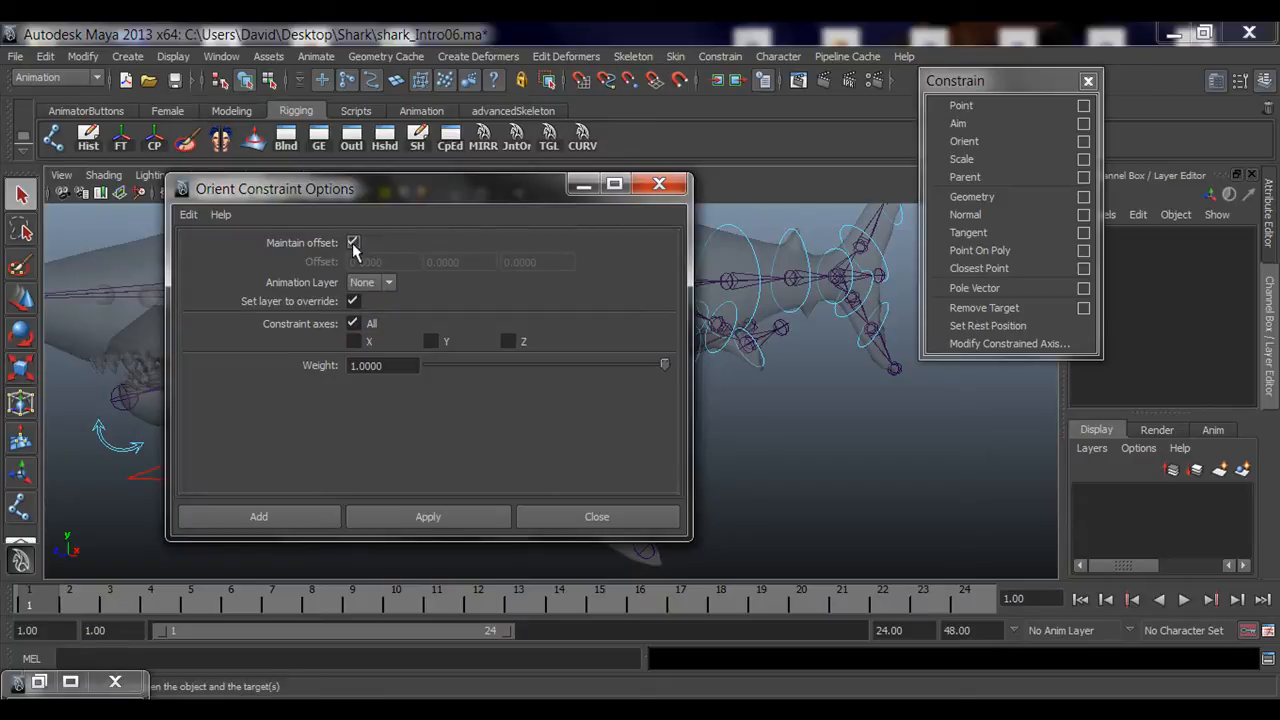
{"action": "left_click", "coordinate": [590, 516]}
{"action": "left_click_drag", "start_coordinate": [590, 425], "coordinate": [508, 391], "text": "alt"}
{"action": "left_click", "coordinate": [573, 370]}
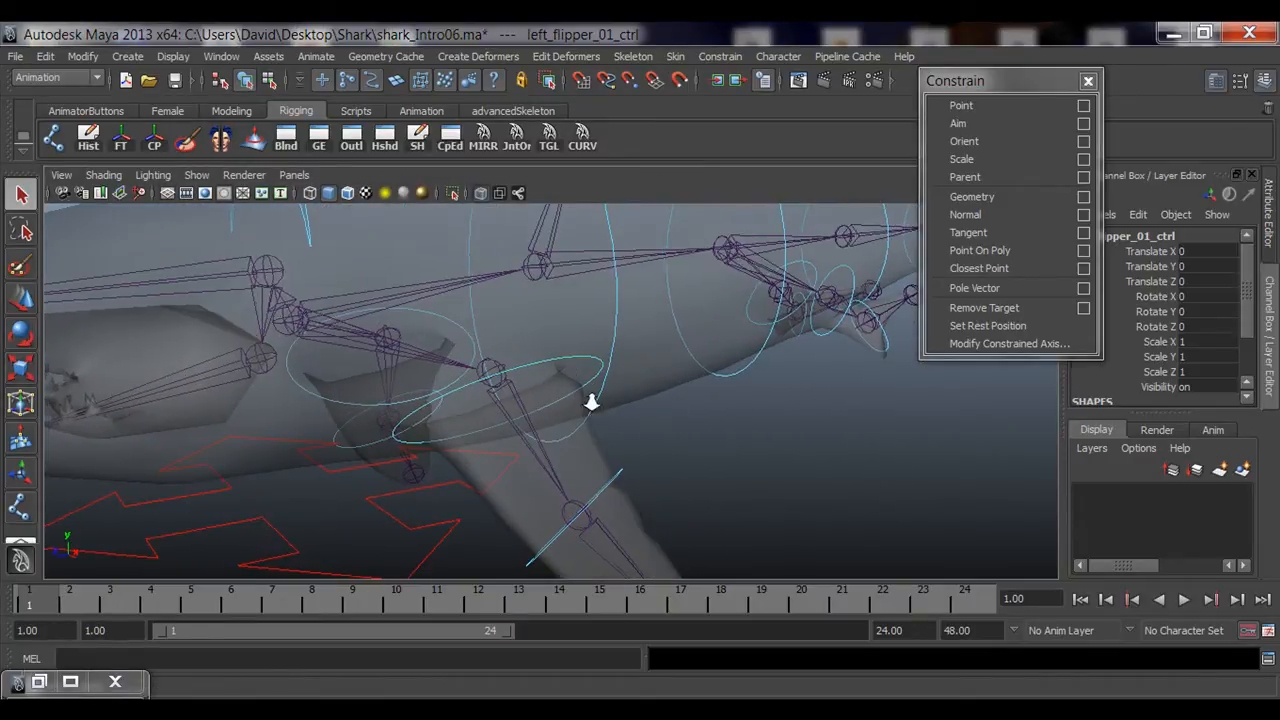
{"action": "left_click_drag", "start_coordinate": [591, 400], "coordinate": [546, 403], "text": "alt"}
{"action": "left_click_drag", "start_coordinate": [1005, 80], "coordinate": [887, 83]}
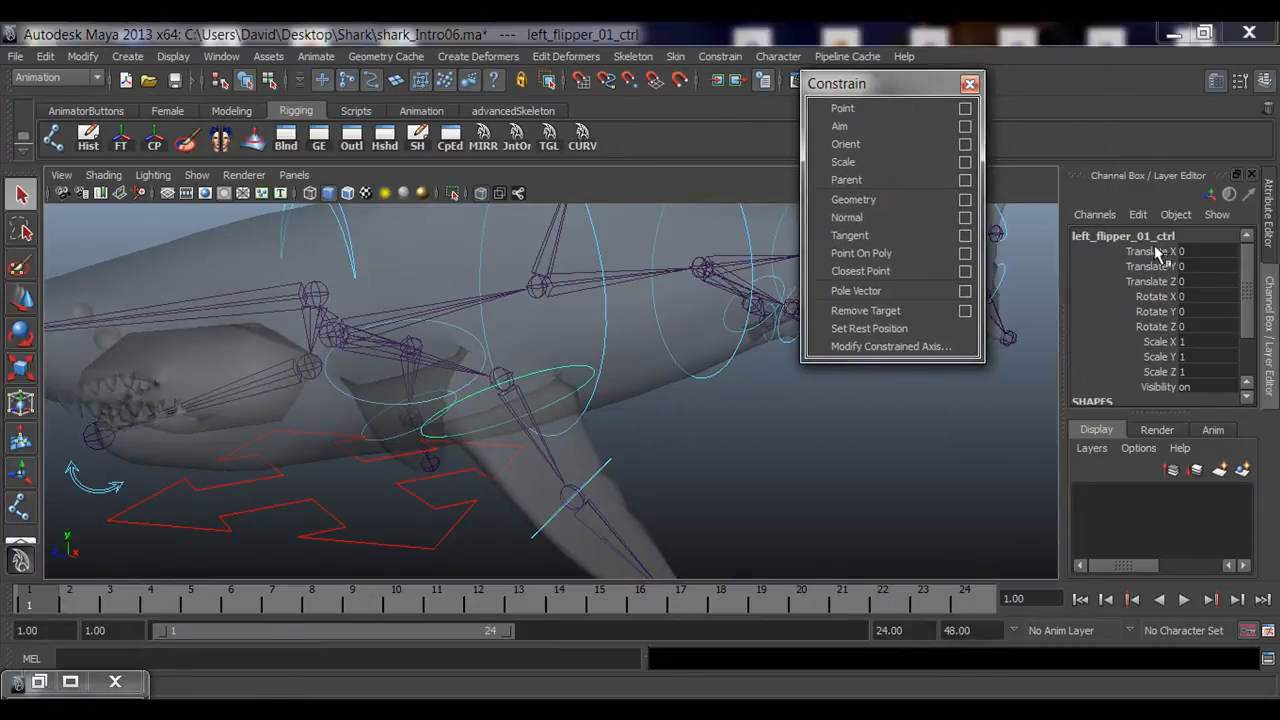
{"action": "left_click_drag", "start_coordinate": [471, 360], "coordinate": [522, 365], "text": "alt"}
{"action": "right_click_drag", "start_coordinate": [523, 364], "coordinate": [549, 366], "text": "alt"}
{"action": "left_click_drag", "start_coordinate": [548, 346], "coordinate": [558, 343], "text": "alt"}
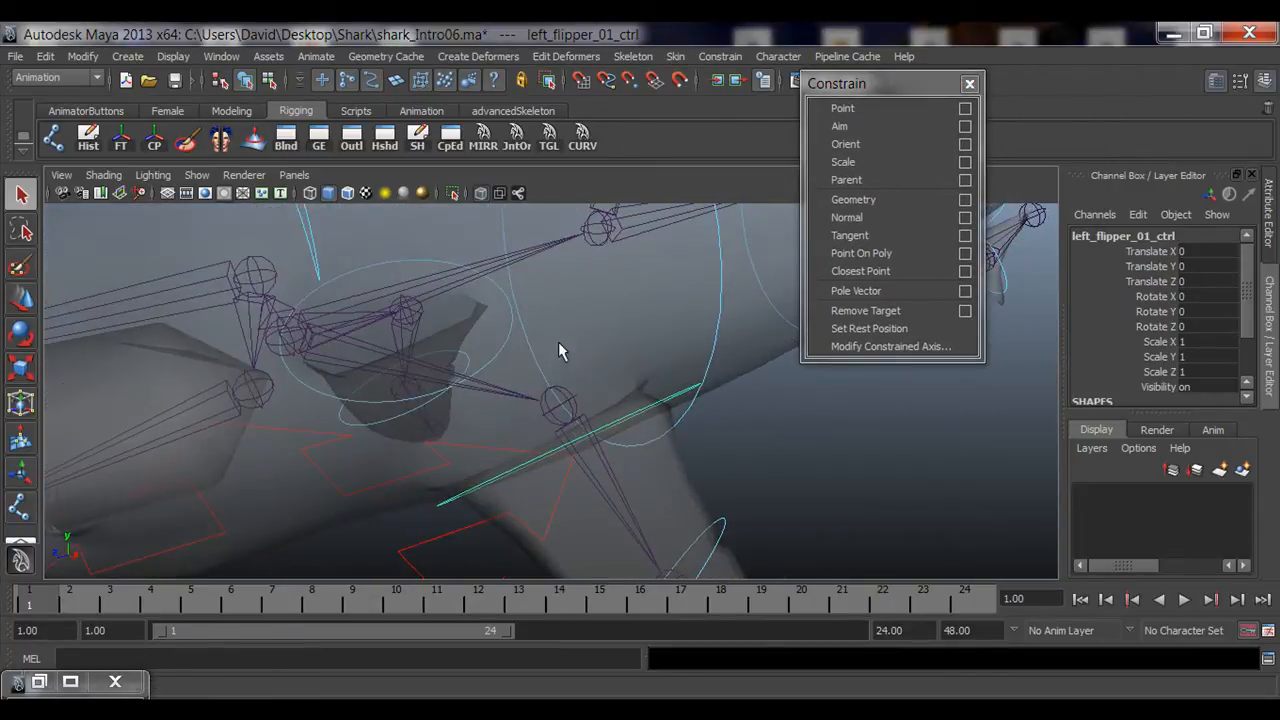
{"action": "left_click", "coordinate": [573, 398]}
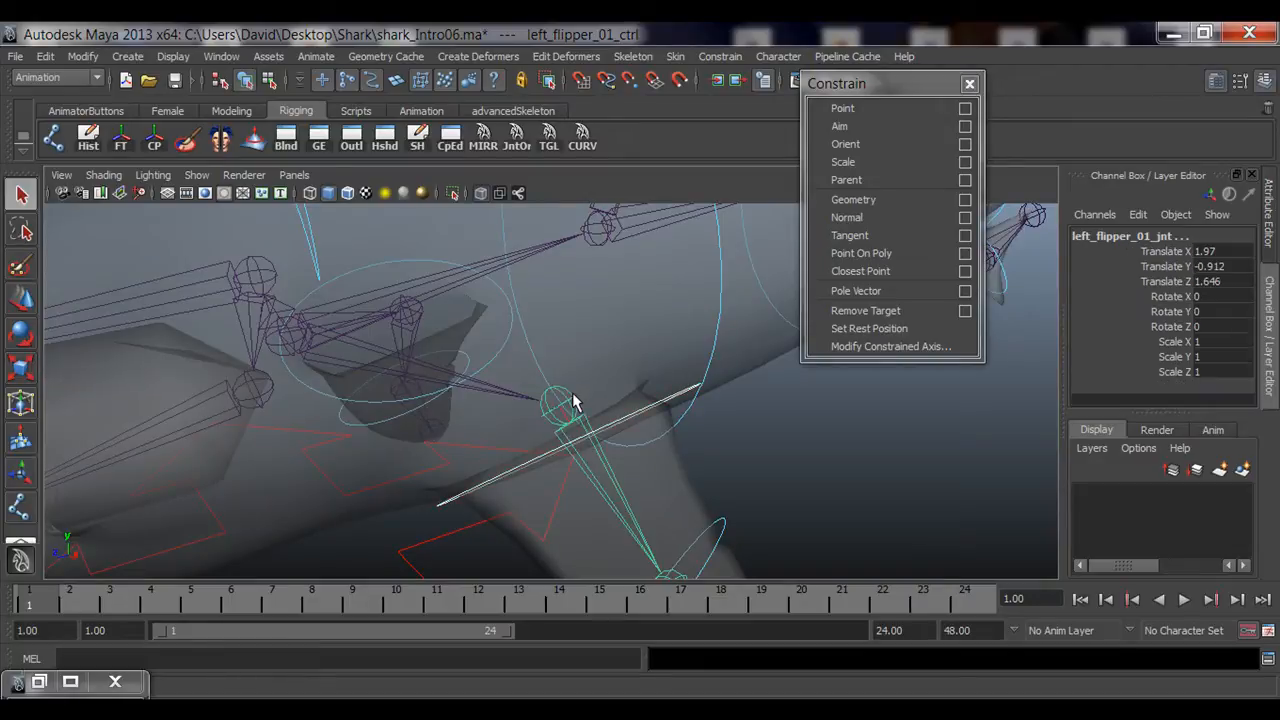
{"action": "left_click", "coordinate": [860, 145]}
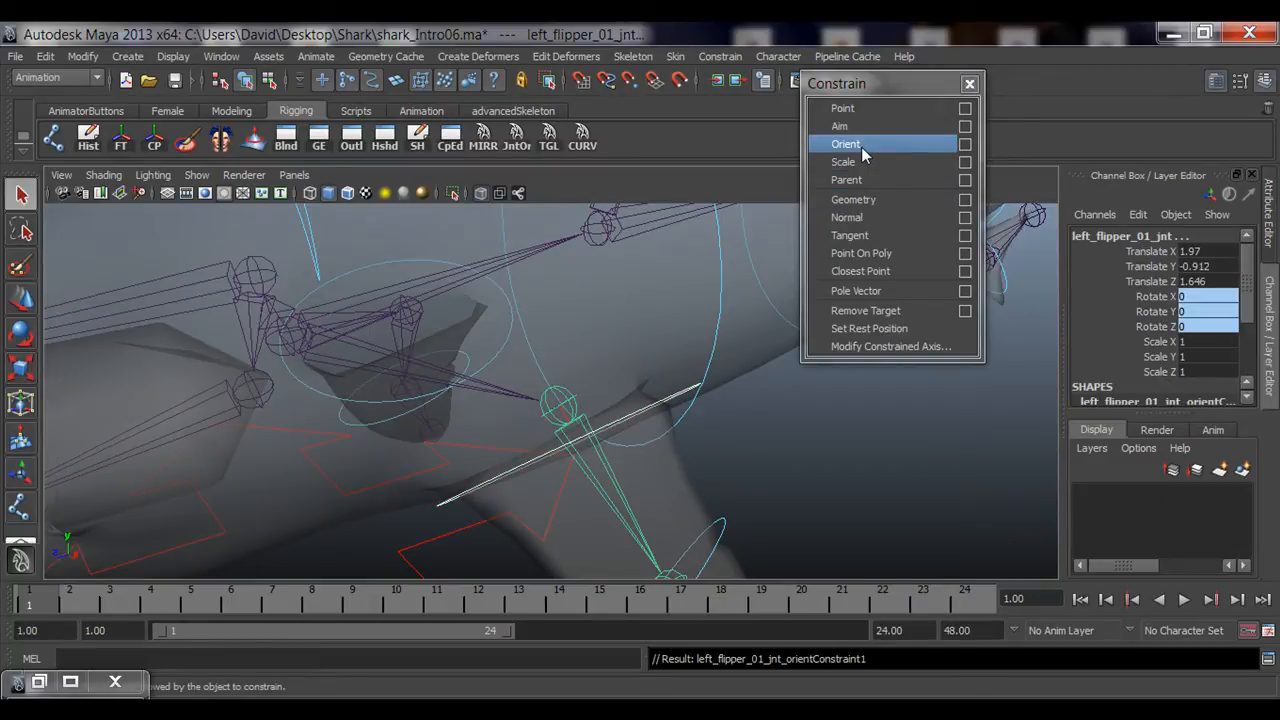
Step: Try rotating left_flipper_01_ctrl, then undo the rotation
{"action": "right_click_drag", "start_coordinate": [492, 423], "coordinate": [448, 426], "text": "alt"}
{"action": "left_click_drag", "start_coordinate": [553, 415], "coordinate": [560, 363], "text": "alt"}
{"action": "left_click", "coordinate": [571, 311]}
{"action": "key", "text": "e"}
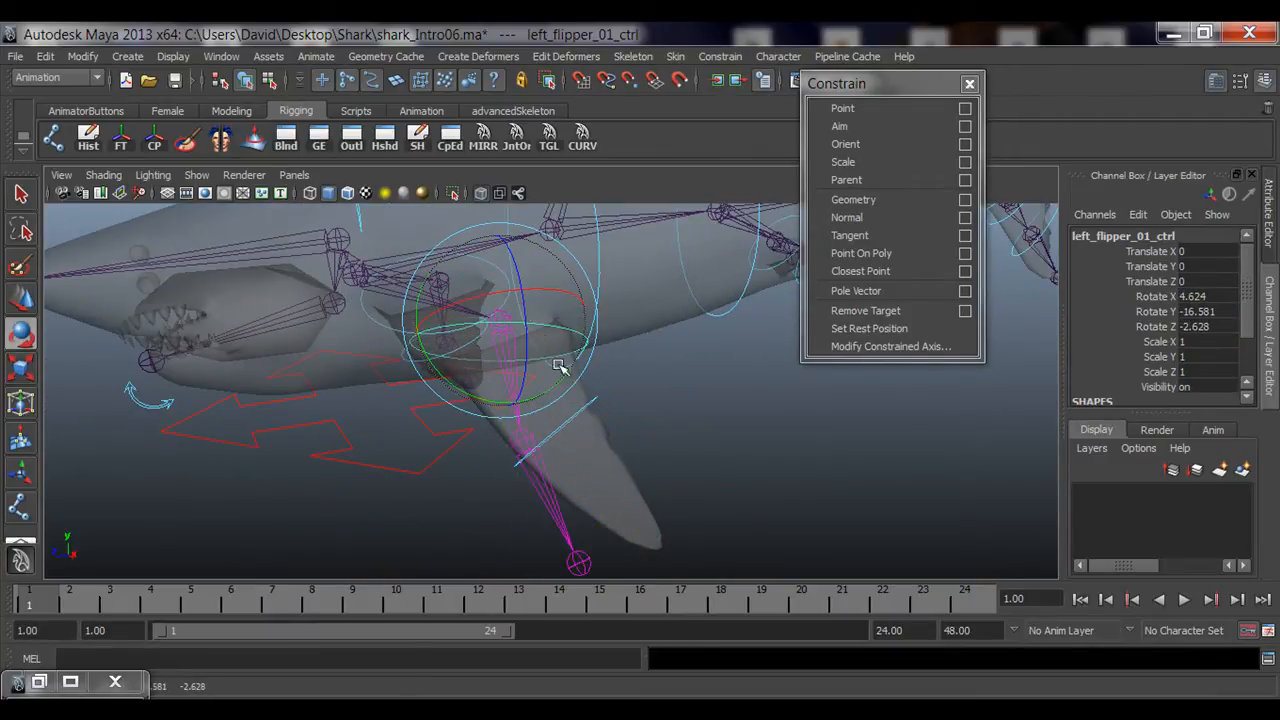
{"action": "key", "text": "ctrl+z"}
{"action": "key", "text": "q"}
Step: Orient-constrain the left_flipper_02_jnt joint to left_flipper_02_ctrl by repeating the last constraint
{"action": "left_click_drag", "start_coordinate": [460, 405], "coordinate": [409, 437], "text": "alt"}
{"action": "right_click_drag", "start_coordinate": [409, 437], "coordinate": [540, 349], "text": "alt"}
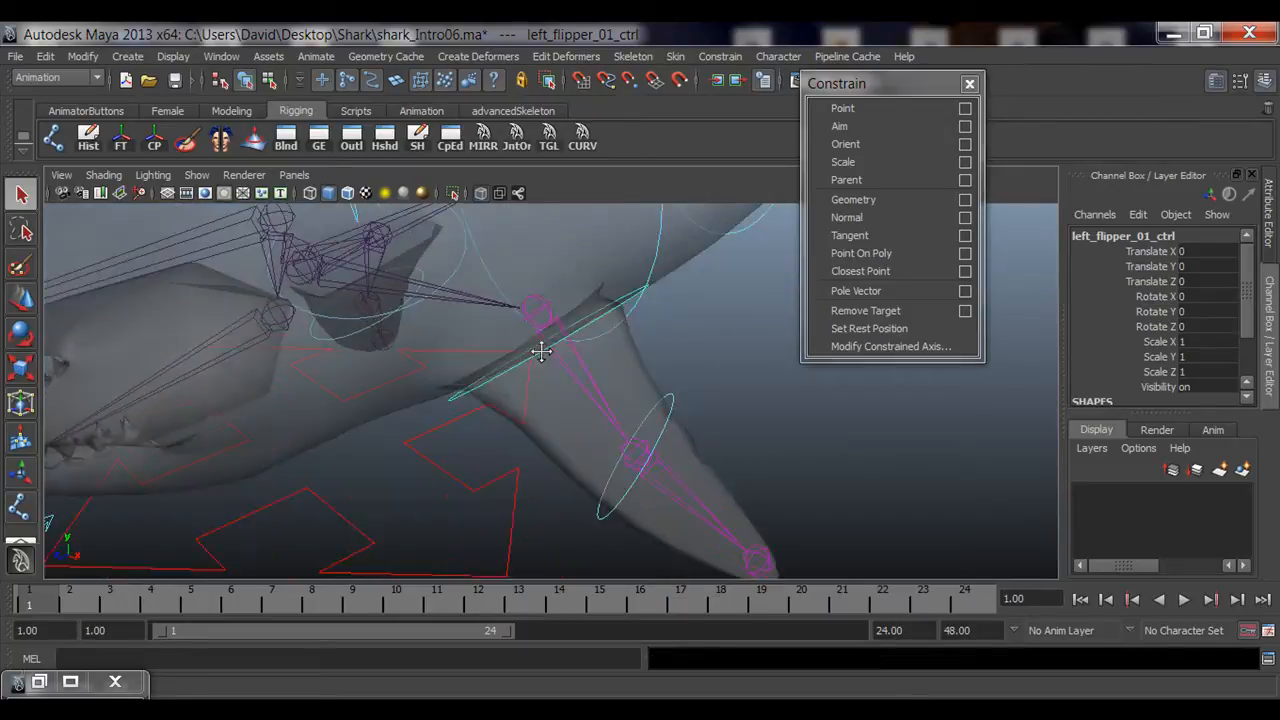
{"action": "left_click_drag", "start_coordinate": [540, 349], "coordinate": [574, 377], "text": "alt"}
{"action": "left_click", "coordinate": [617, 381]}
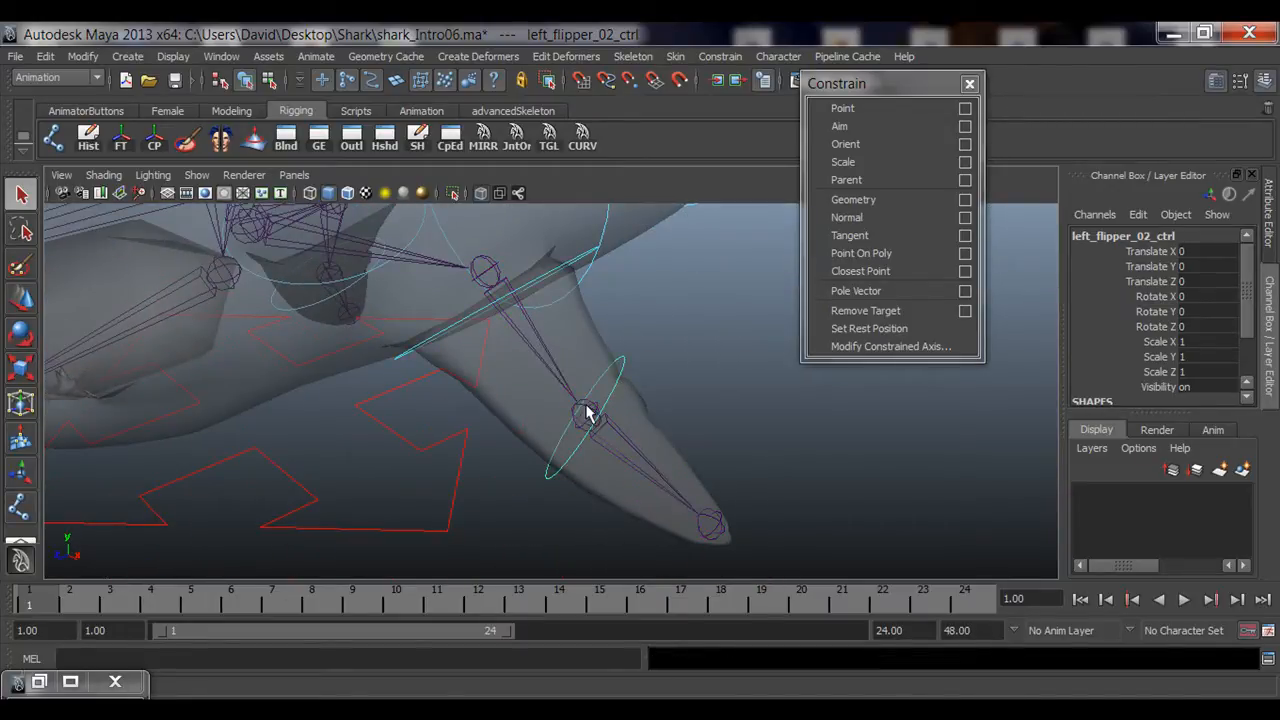
{"action": "left_click", "coordinate": [587, 415]}
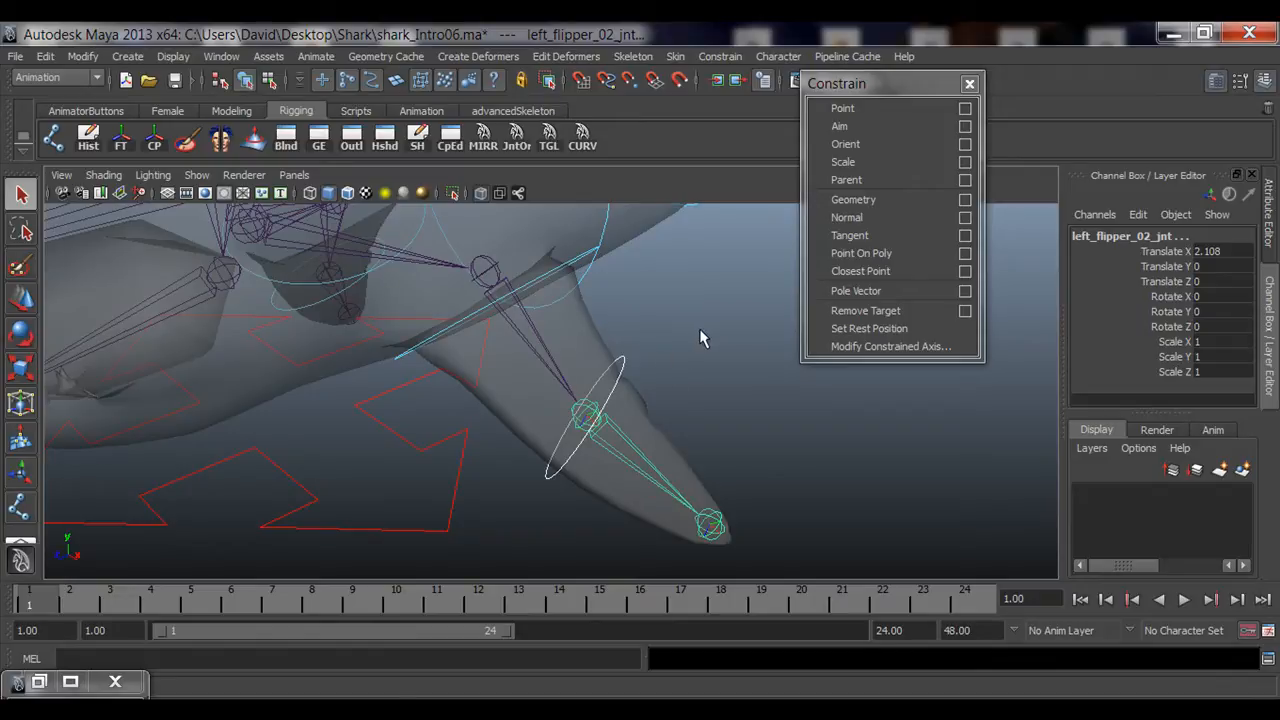
{"action": "key", "text": "g"}
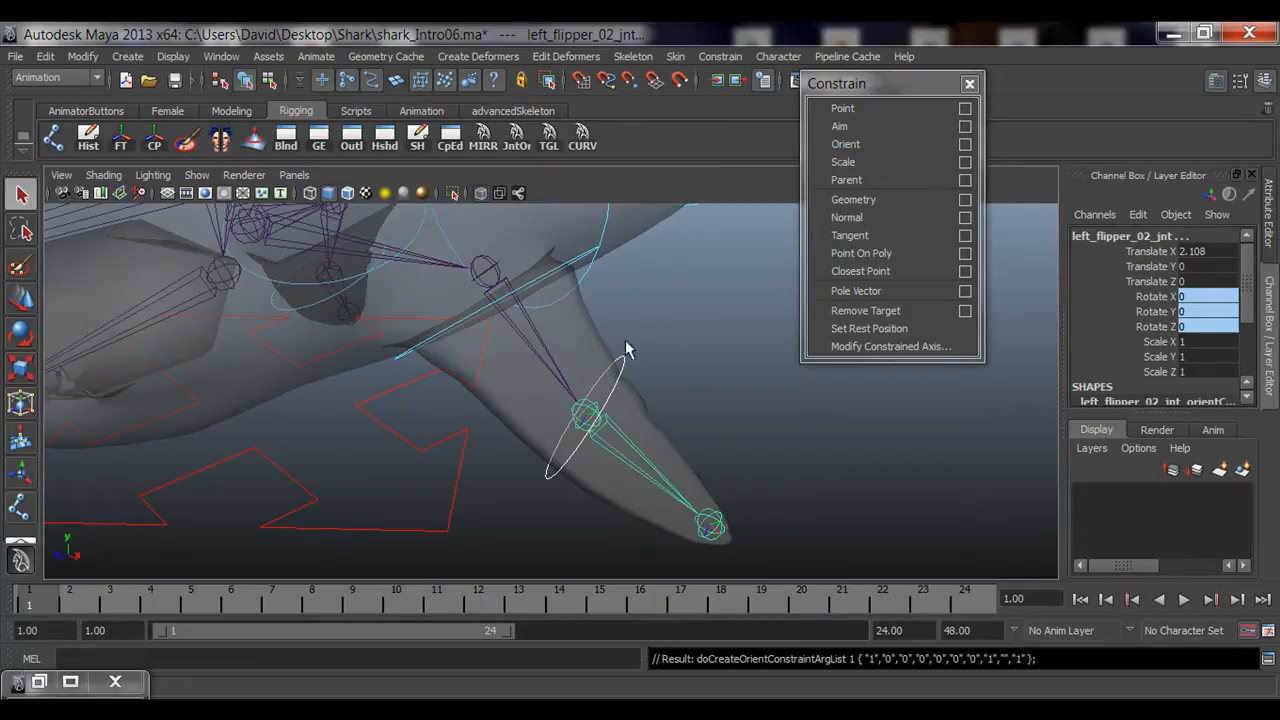
Step: Try rotating left_flipper_02_ctrl to test the constraint, then undo the rotation
{"action": "left_click", "coordinate": [617, 384]}
{"action": "left_click_drag", "start_coordinate": [671, 403], "coordinate": [634, 380], "text": "alt"}
{"action": "key", "text": "e"}
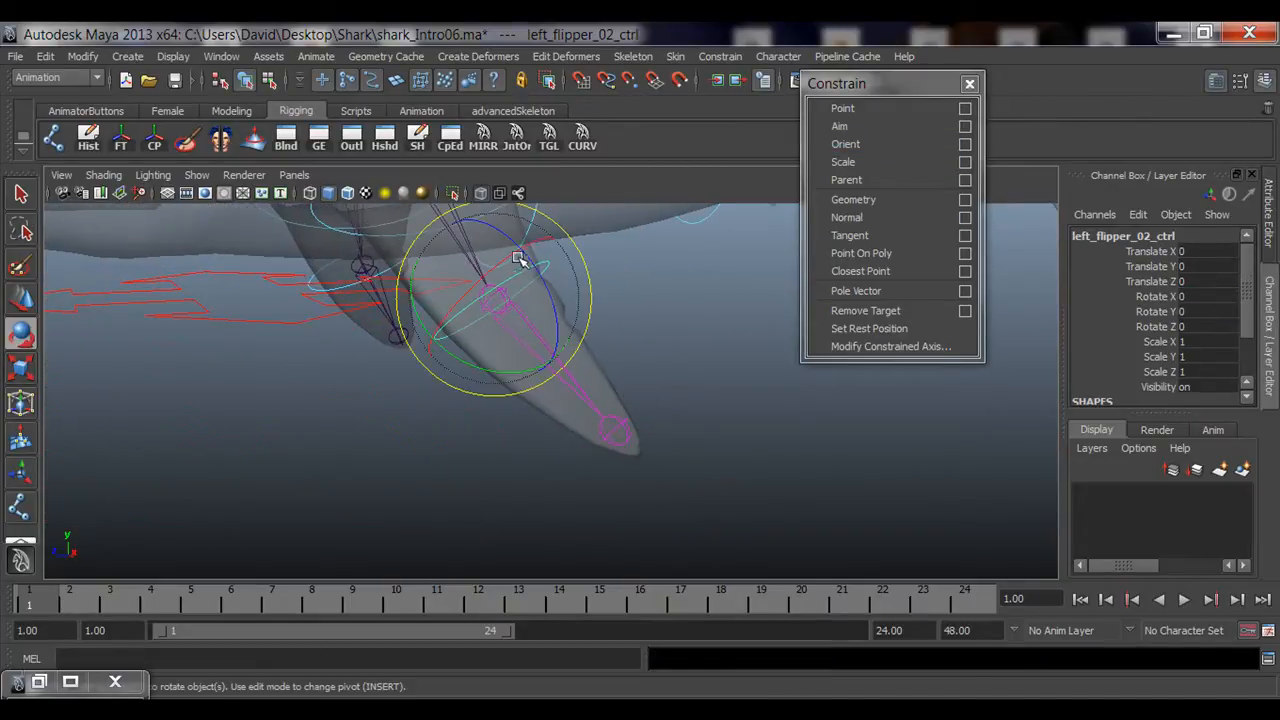
{"action": "middle_click_drag", "start_coordinate": [546, 262], "coordinate": [560, 334], "text": "alt"}
{"action": "mouse_move", "coordinate": [547, 364]}
{"action": "left_mouse_down"}
{"action": "mouse_move", "coordinate": [503, 412]}
{"action": "mouse_move", "coordinate": [514, 394]}
{"action": "mouse_move", "coordinate": [480, 409]}
{"action": "mouse_move", "coordinate": [591, 320]}
{"action": "mouse_move", "coordinate": [575, 343]}
{"action": "mouse_move", "coordinate": [694, 360]}
{"action": "mouse_move", "coordinate": [509, 371]}
{"action": "mouse_move", "coordinate": [569, 420]}
{"action": "mouse_move", "coordinate": [489, 458]}
{"action": "mouse_move", "coordinate": [535, 350]}
{"action": "left_mouse_up"}
{"action": "left_click", "coordinate": [700, 360]}
{"action": "left_click", "coordinate": [545, 401]}
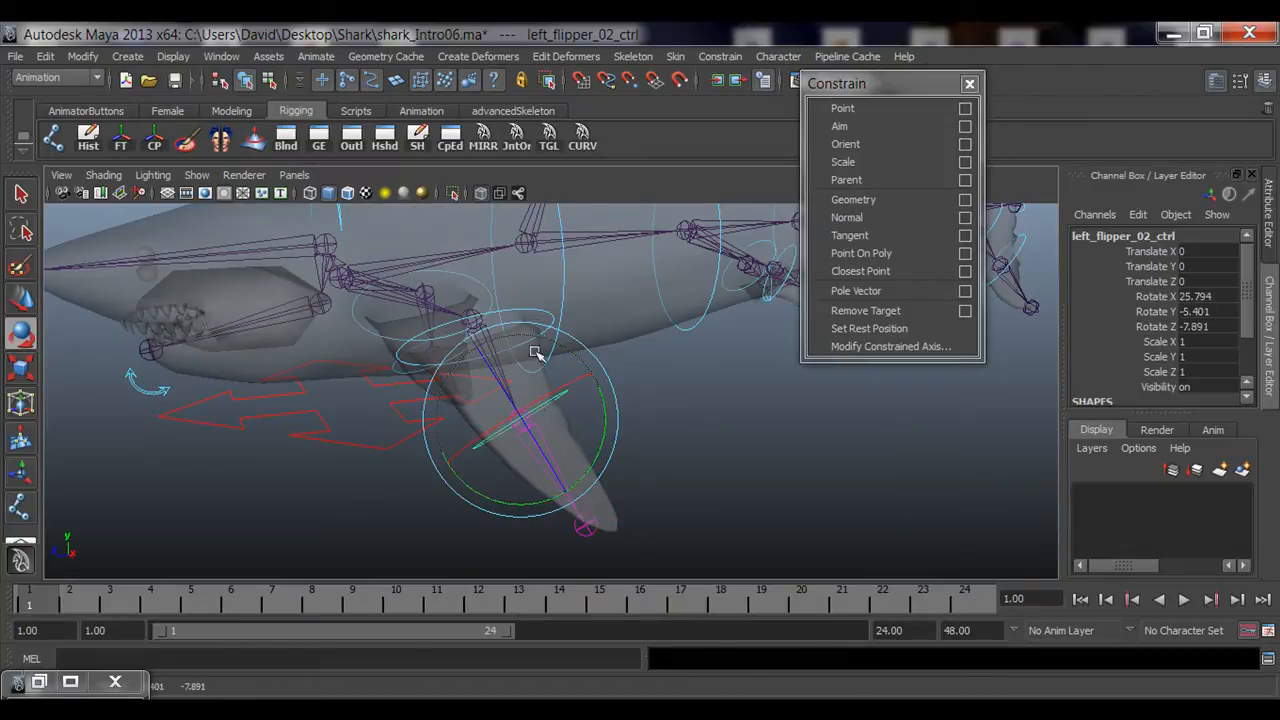
{"action": "key", "text": "ctrl+z"}
Step: Try rotating left_flipper_01_ctrl to test the constraint, then undo the rotations
{"action": "left_click", "coordinate": [527, 312]}
{"action": "left_click_drag", "start_coordinate": [484, 362], "coordinate": [387, 407]}
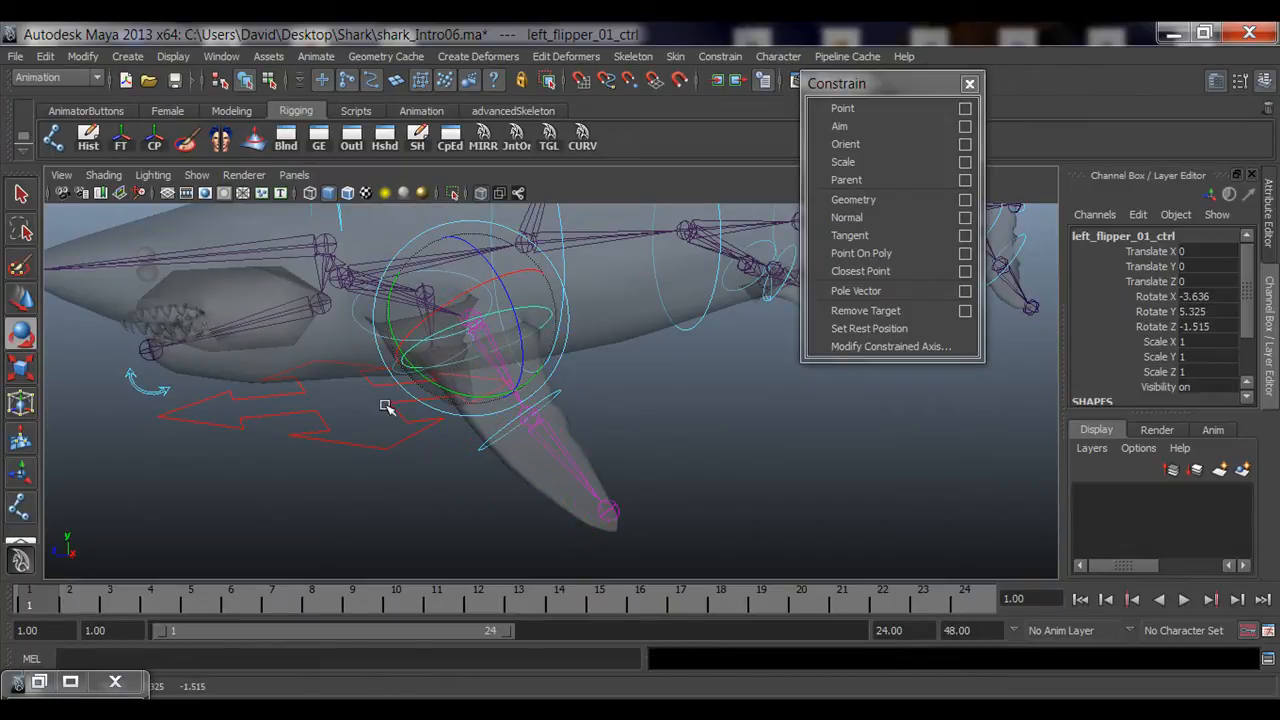
{"action": "key", "text": "ctrl+z"}
{"action": "right_click_drag", "start_coordinate": [414, 394], "coordinate": [470, 350], "text": "alt"}
{"action": "left_click_drag", "start_coordinate": [480, 303], "coordinate": [478, 273]}
{"action": "key", "text": "ctrl+z"}
{"action": "key", "text": "ctrl+z"}
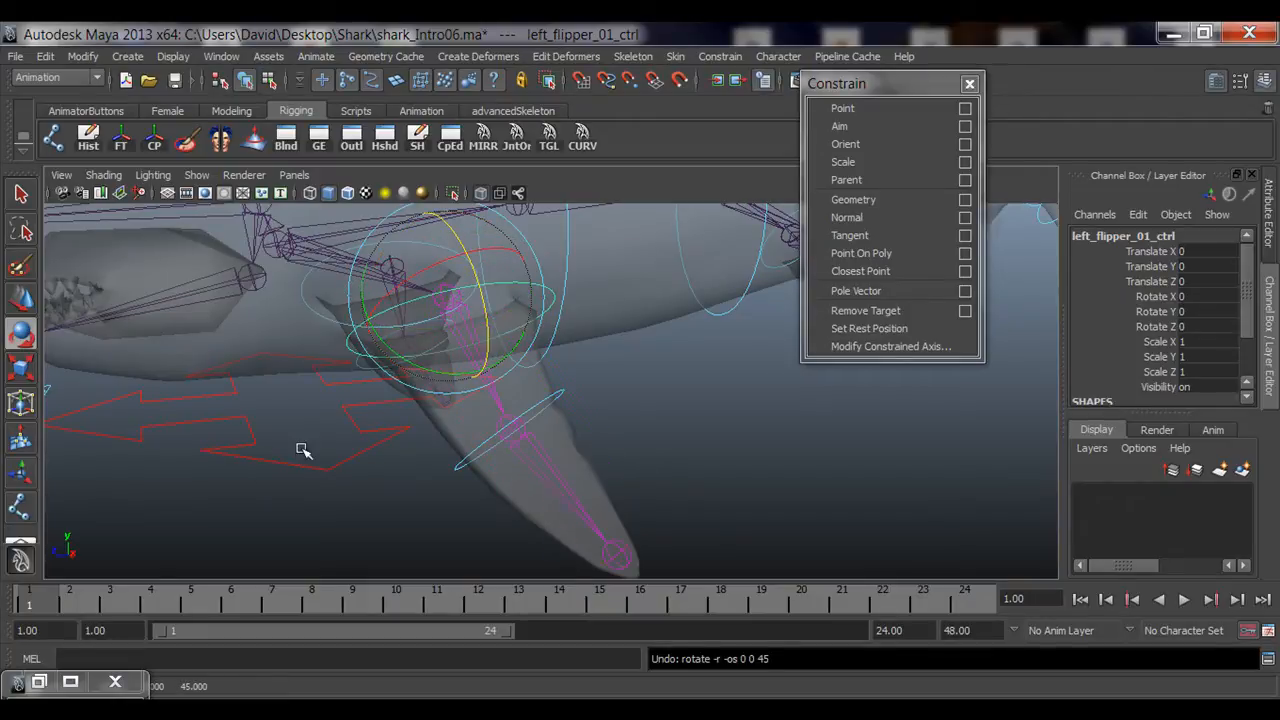
Step: Turn off Discrete rotate in the Rotate tool settings and close the settings
{"action": "double_click", "coordinate": [20, 336]}
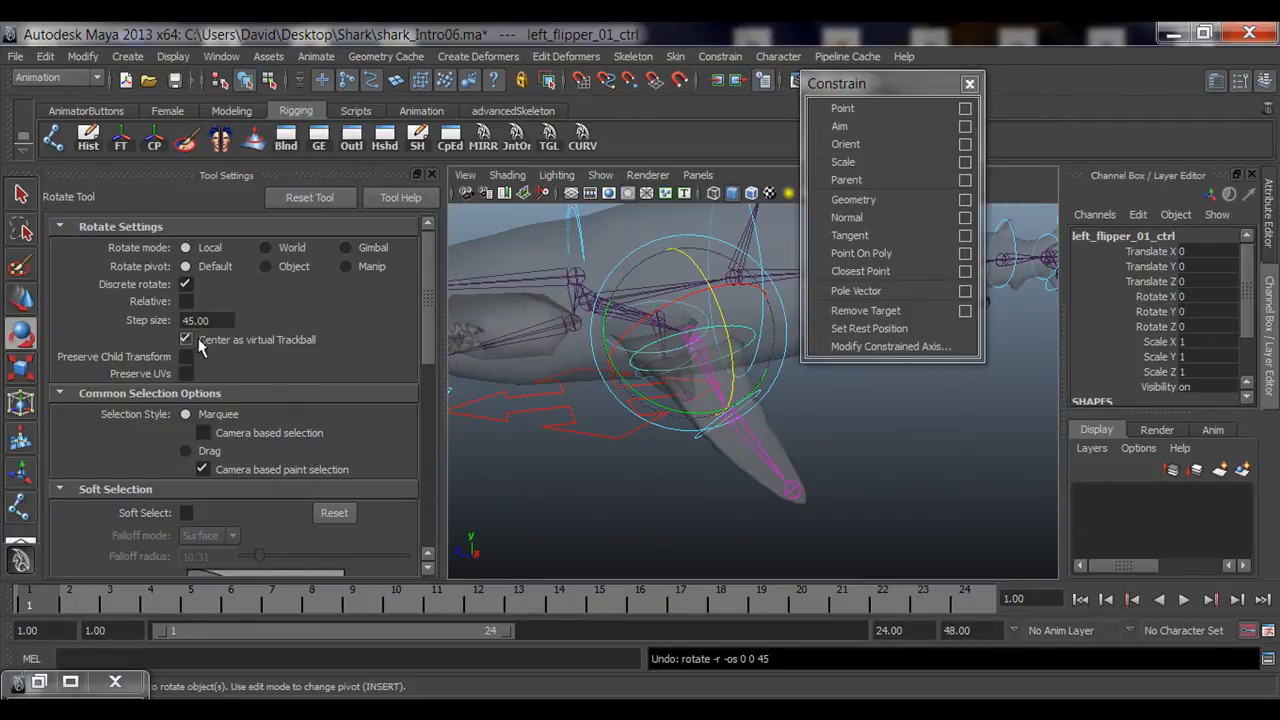
{"action": "left_click", "coordinate": [186, 284]}
{"action": "left_click", "coordinate": [432, 174]}
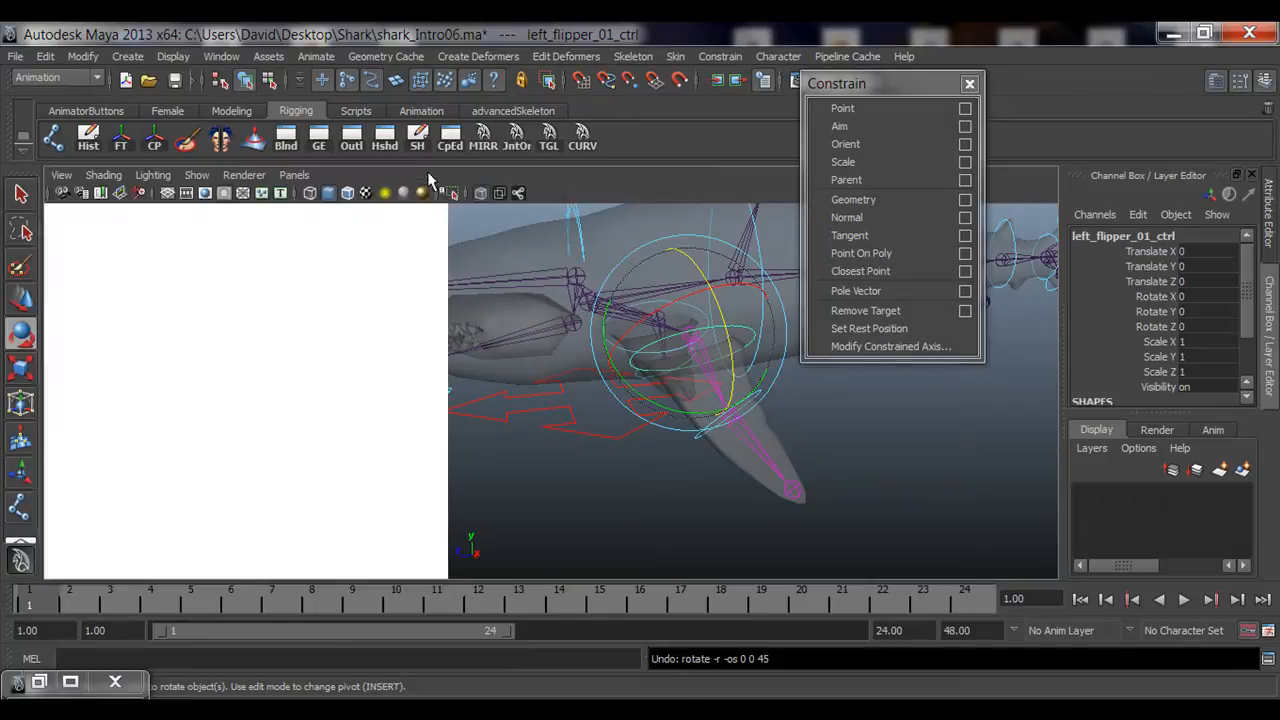
Step: Test-rotate the left flipper controls from different viewing angles, undoing each rotation
{"action": "left_click_drag", "start_coordinate": [191, 400], "coordinate": [476, 335], "text": "alt"}
{"action": "key", "text": "ctrl+z"}
{"action": "middle_click_drag", "start_coordinate": [611, 471], "coordinate": [599, 378], "text": "alt"}
{"action": "left_click_drag", "start_coordinate": [599, 378], "coordinate": [476, 100], "text": "alt"}
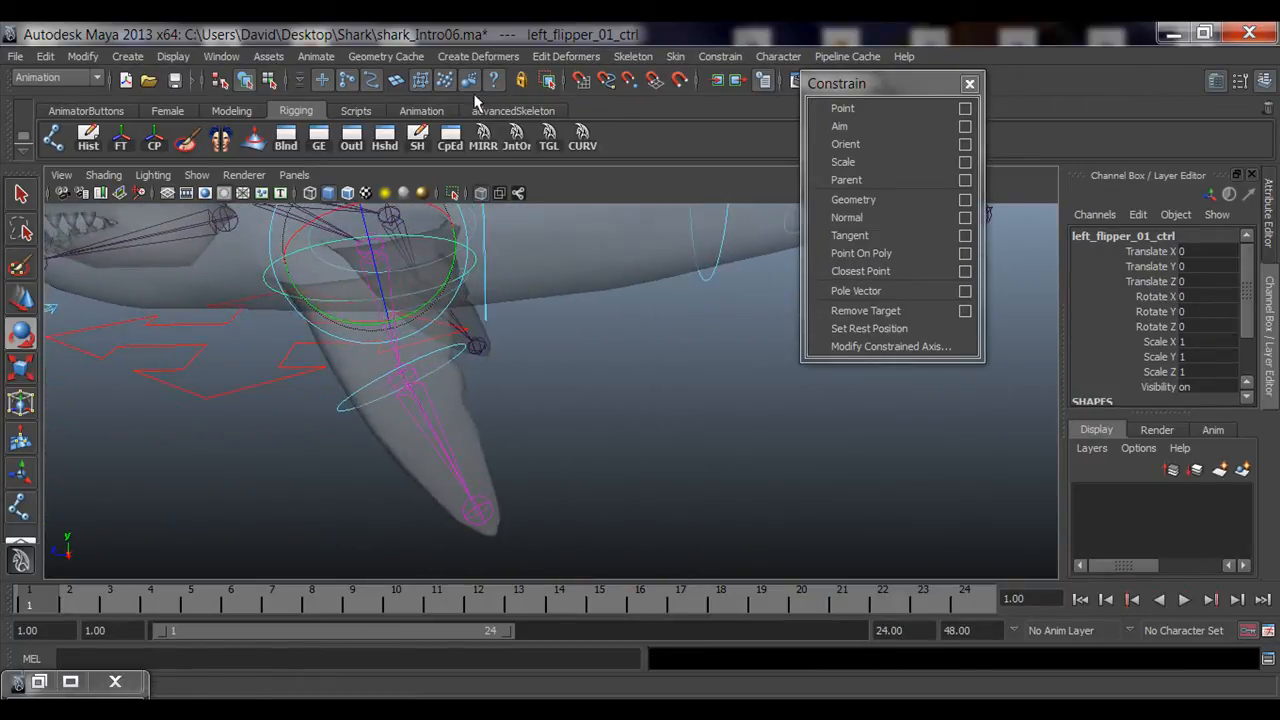
{"action": "left_click_drag", "start_coordinate": [480, 210], "coordinate": [363, 386], "text": "alt"}
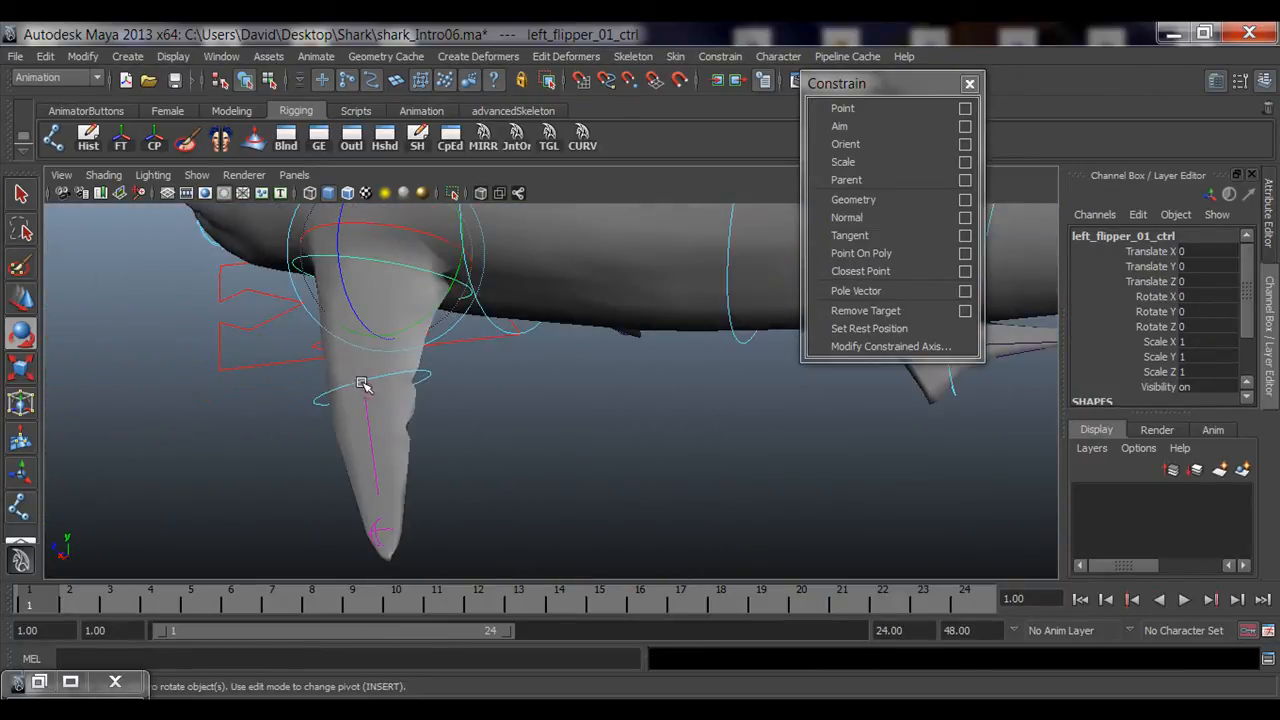
{"action": "left_click_drag", "start_coordinate": [368, 322], "coordinate": [545, 402]}
{"action": "key", "text": "ctrl+z"}
{"action": "right_click_drag", "start_coordinate": [470, 397], "coordinate": [557, 391], "text": "alt"}
{"action": "key", "text": "q"}
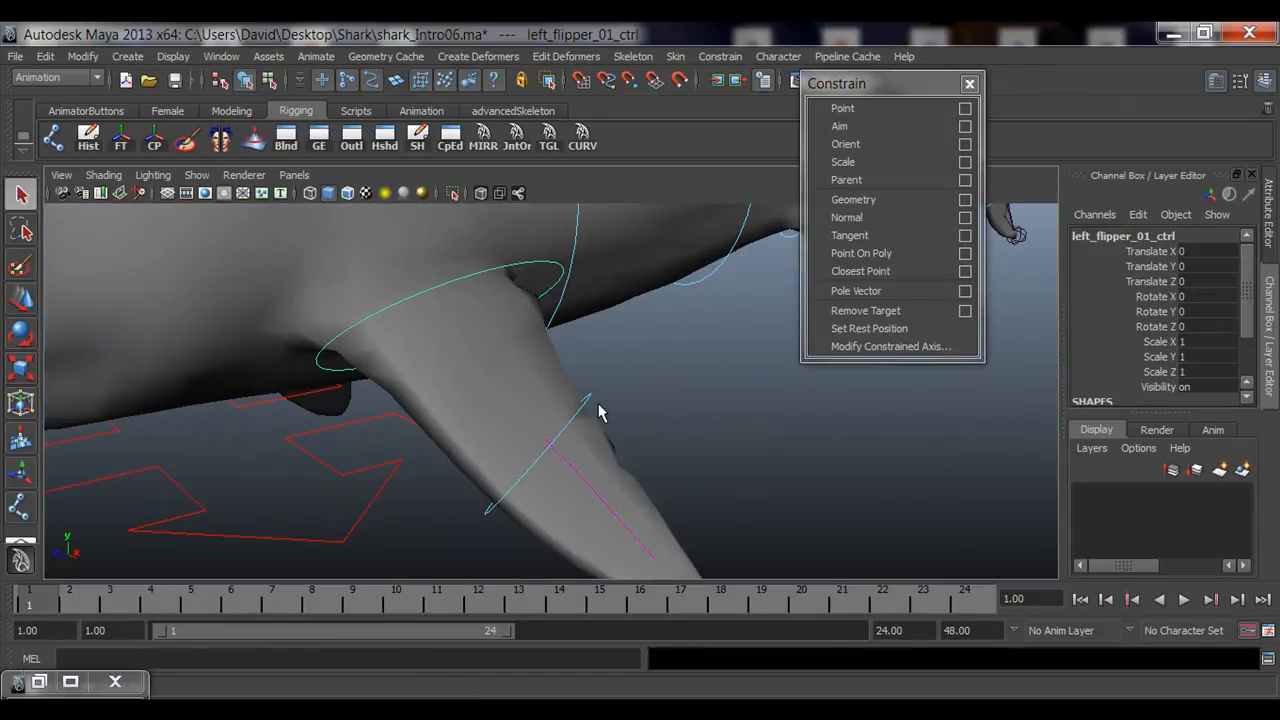
{"action": "left_click_drag", "start_coordinate": [575, 437], "coordinate": [642, 462], "text": "alt"}
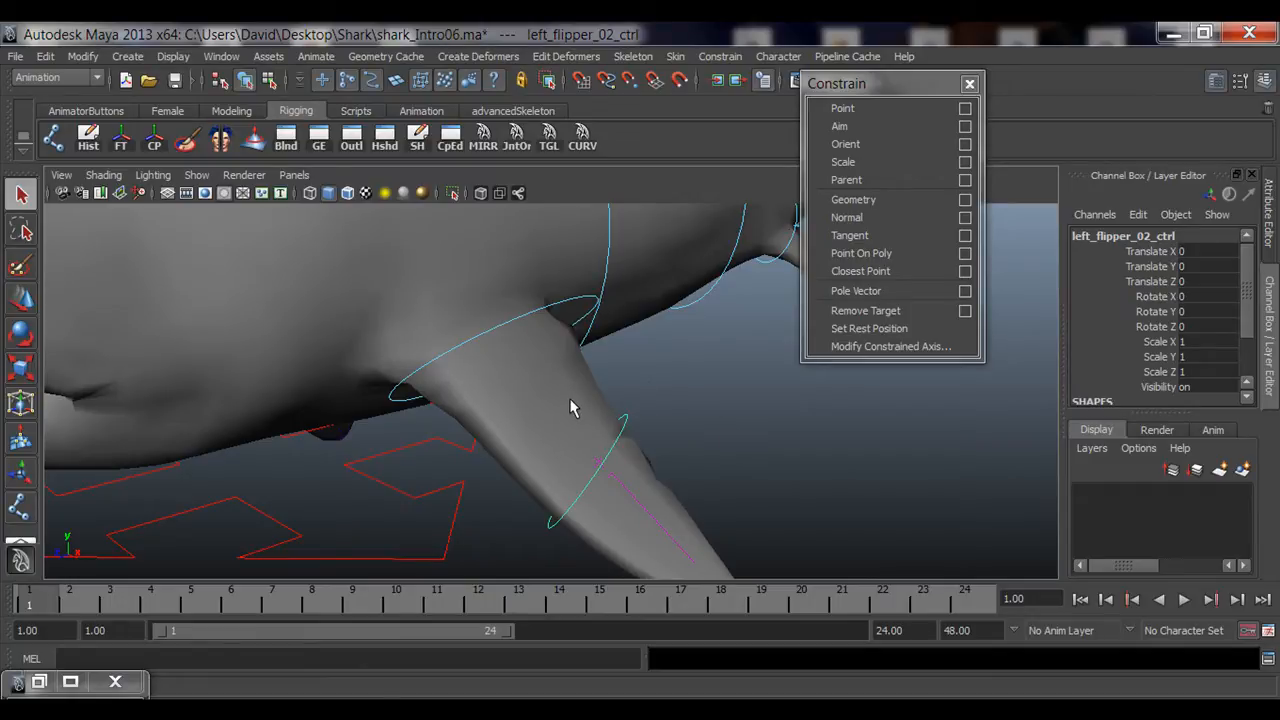
{"action": "left_click_drag", "start_coordinate": [684, 404], "coordinate": [559, 325], "text": "alt"}
{"action": "key", "text": "e"}
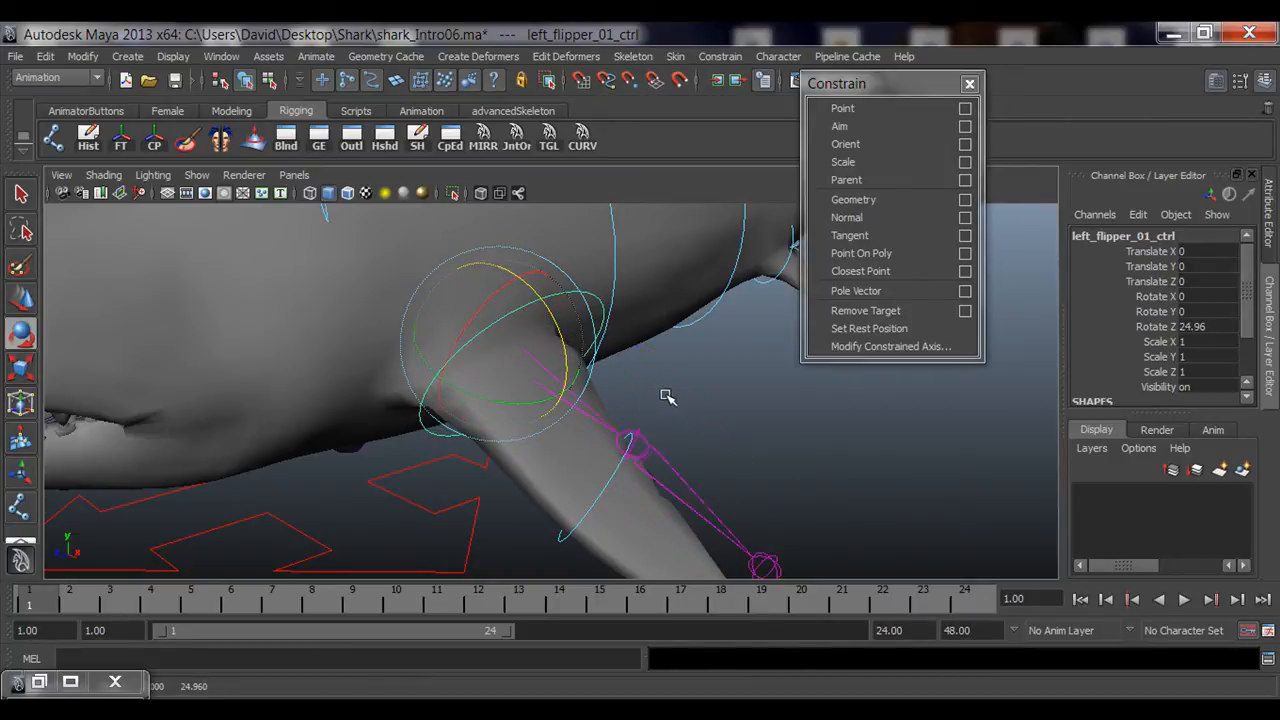
{"action": "key", "text": "ctrl+z"}
{"action": "left_click", "coordinate": [690, 406]}
Step: Enable X-ray shading in the viewport around the shark's small fin
{"action": "right_click_drag", "start_coordinate": [755, 426], "coordinate": [605, 357], "text": "alt"}
{"action": "middle_click_drag", "start_coordinate": [605, 357], "coordinate": [590, 403], "text": "alt"}
{"action": "left_click_drag", "start_coordinate": [590, 403], "coordinate": [275, 418], "text": "alt"}
{"action": "scroll", "coordinate": [280, 419], "scroll_direction": "up", "scroll_amount": 10}
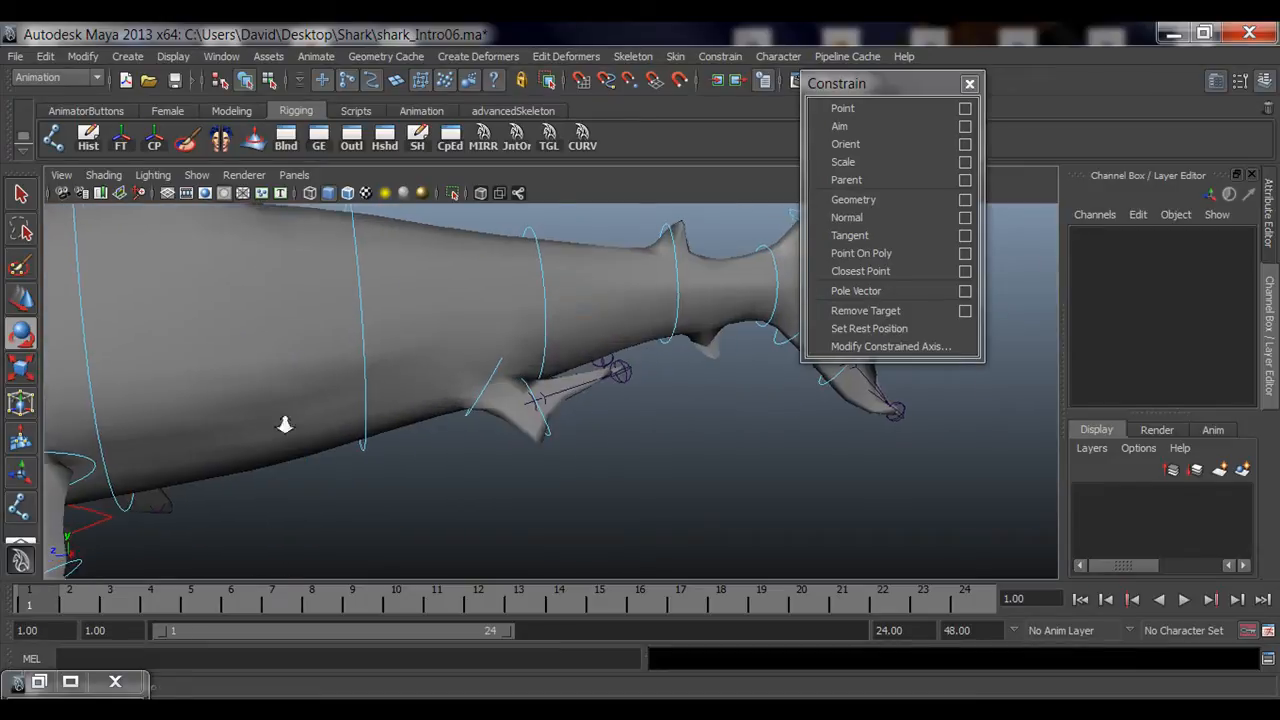
{"action": "left_click", "coordinate": [478, 196]}
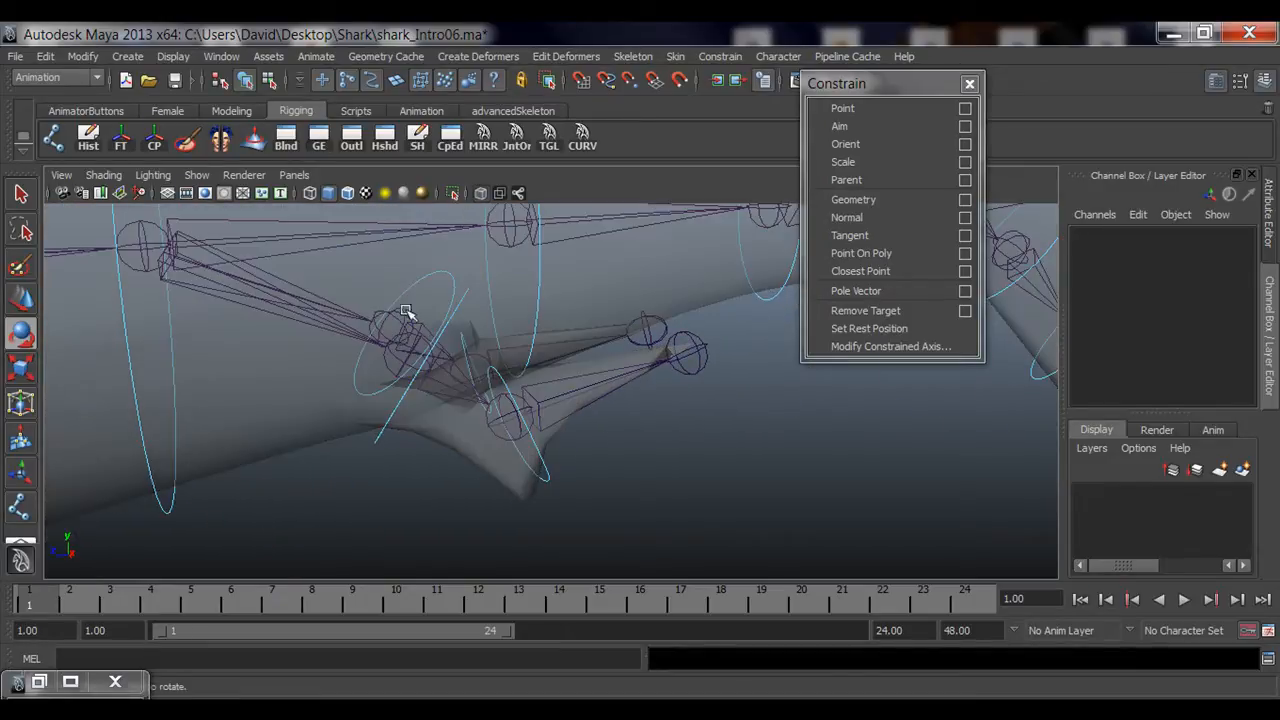
Step: Orient-constrain the left_smallFin_01_jnt joint to the left_smallFin_01 control
{"action": "left_click_drag", "start_coordinate": [409, 314], "coordinate": [514, 440], "text": "alt"}
{"action": "left_click", "coordinate": [497, 438]}
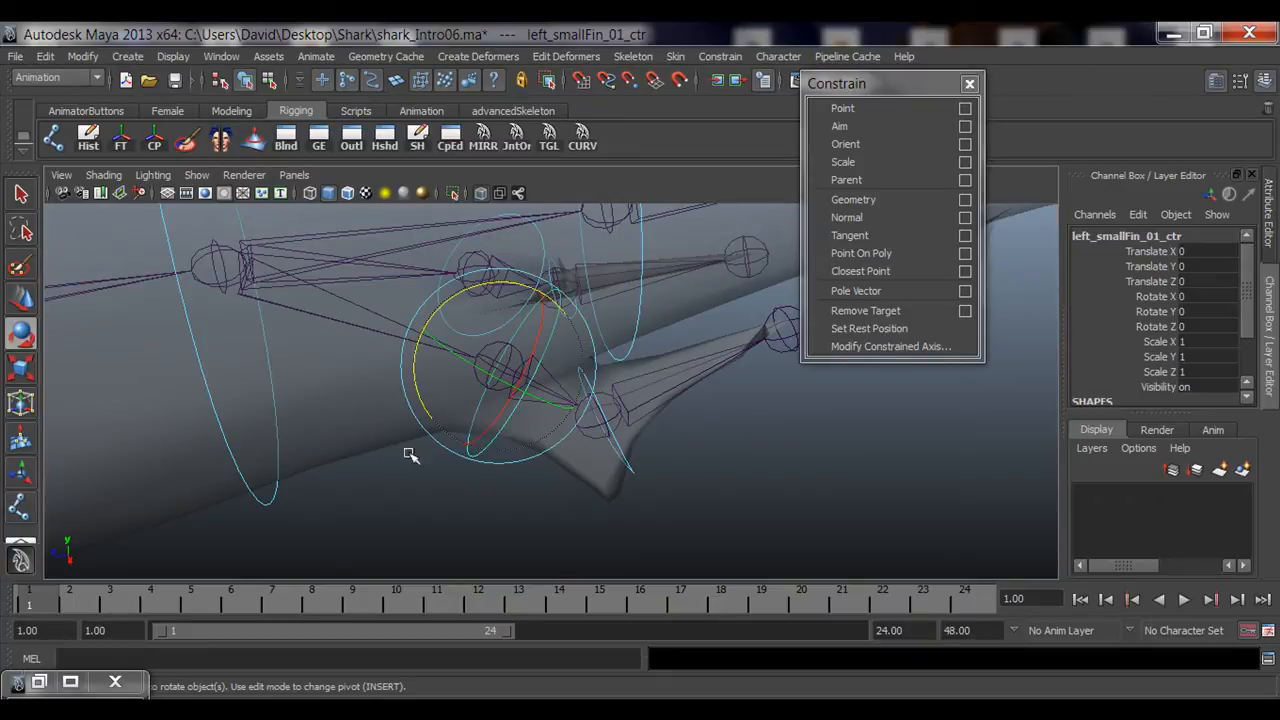
{"action": "left_click", "coordinate": [485, 368], "text": "shift"}
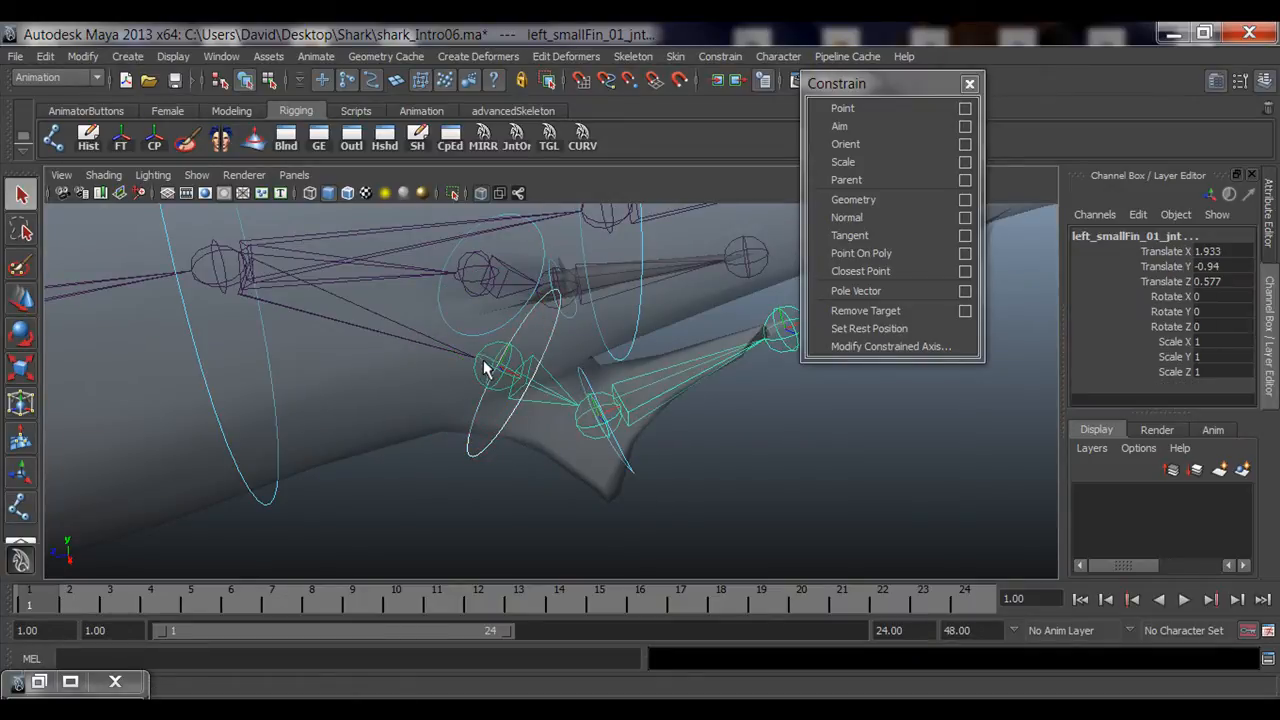
{"action": "left_click", "coordinate": [858, 143]}
Step: Orient-constrain left_smallFin_02_jnt to its control by repeating the last constraint
{"action": "left_click", "coordinate": [626, 459]}
{"action": "left_click_drag", "start_coordinate": [655, 430], "coordinate": [591, 450], "text": "alt"}
{"action": "left_click", "coordinate": [559, 436], "text": "shift"}
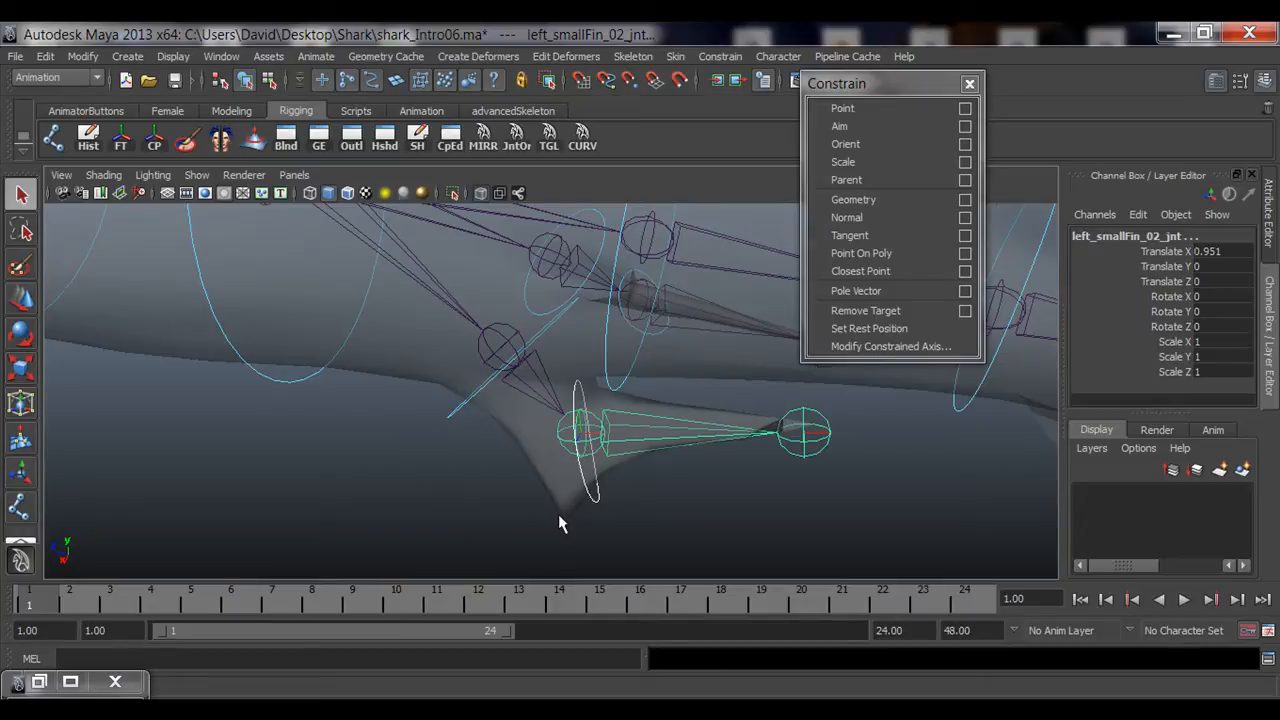
{"action": "key", "text": "g"}
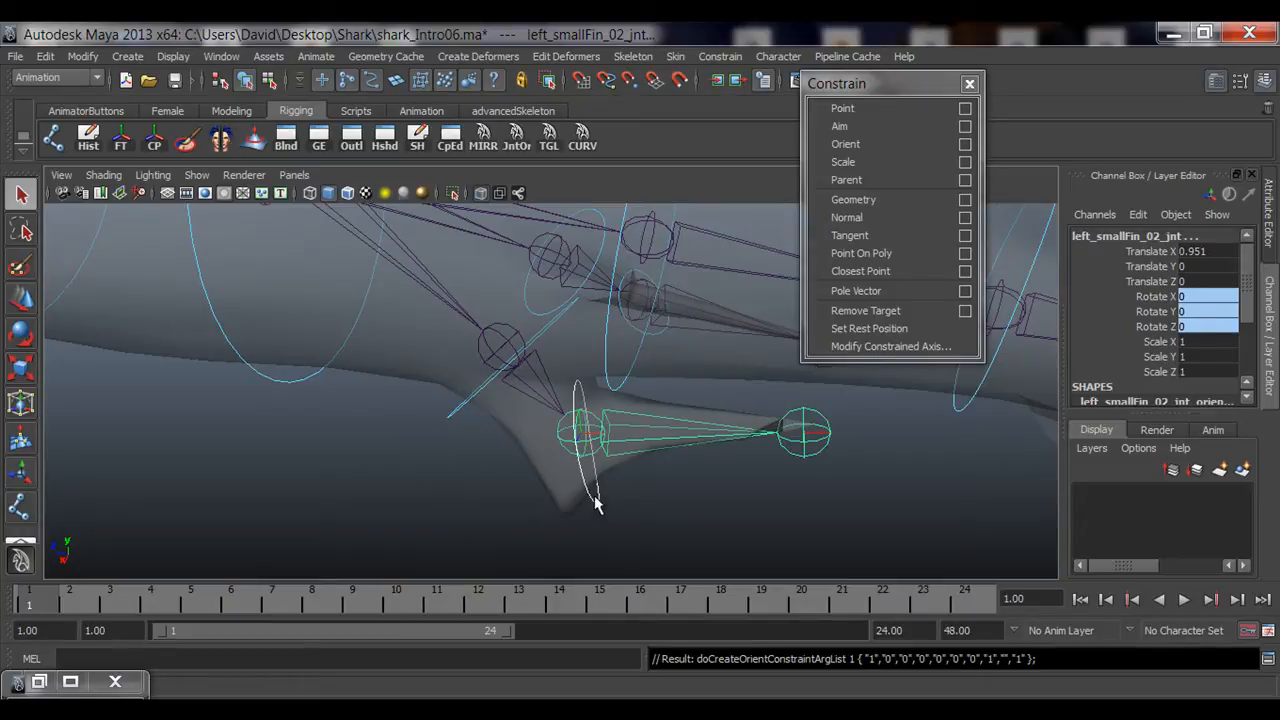
Step: Try rotating the left_smallFin_02 control, then undo the rotation
{"action": "left_click", "coordinate": [595, 502]}
{"action": "left_click_drag", "start_coordinate": [595, 502], "coordinate": [614, 484], "text": "alt"}
{"action": "key", "text": "e"}
{"action": "left_click_drag", "start_coordinate": [561, 444], "coordinate": [588, 343]}
{"action": "key", "text": "ctrl+z"}
Step: Test-rotate the left_smallFin_01 control, then reset its Rotate X, Y and Z to 0
{"action": "key", "text": "q"}
{"action": "left_click", "coordinate": [471, 399]}
{"action": "key", "text": "e"}
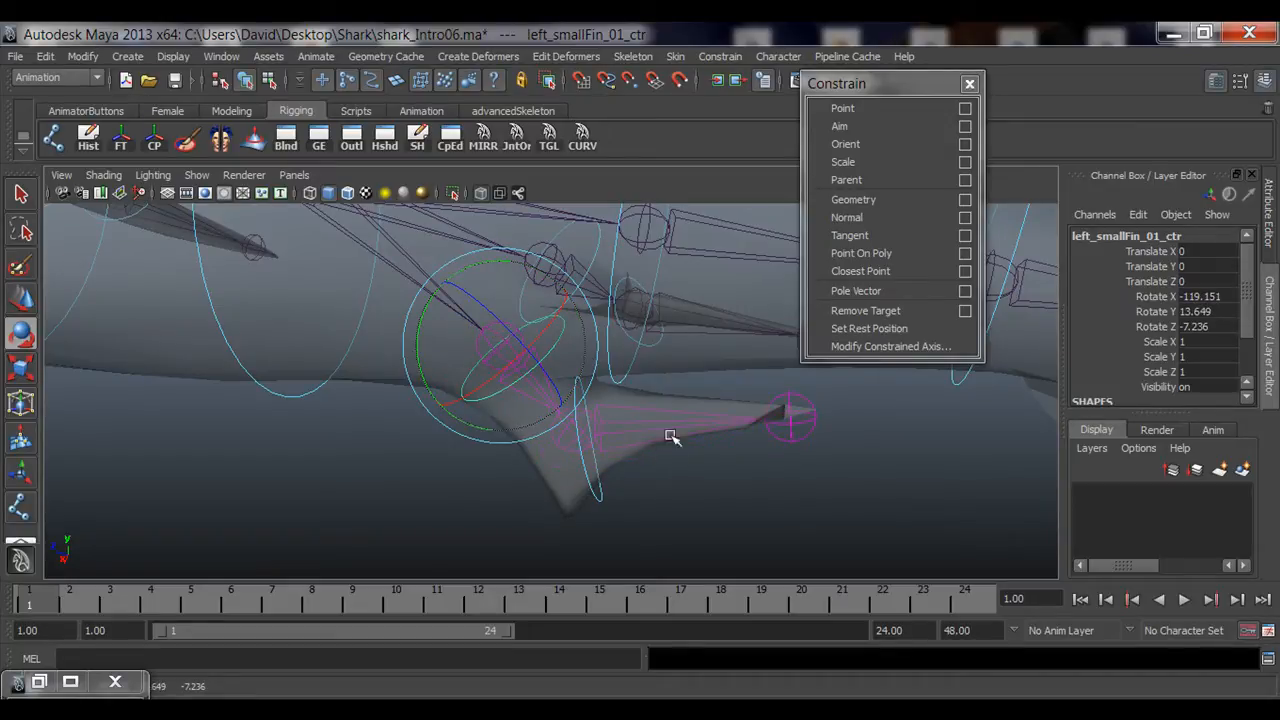
{"action": "middle_click_drag", "start_coordinate": [641, 428], "coordinate": [643, 466], "text": "alt"}
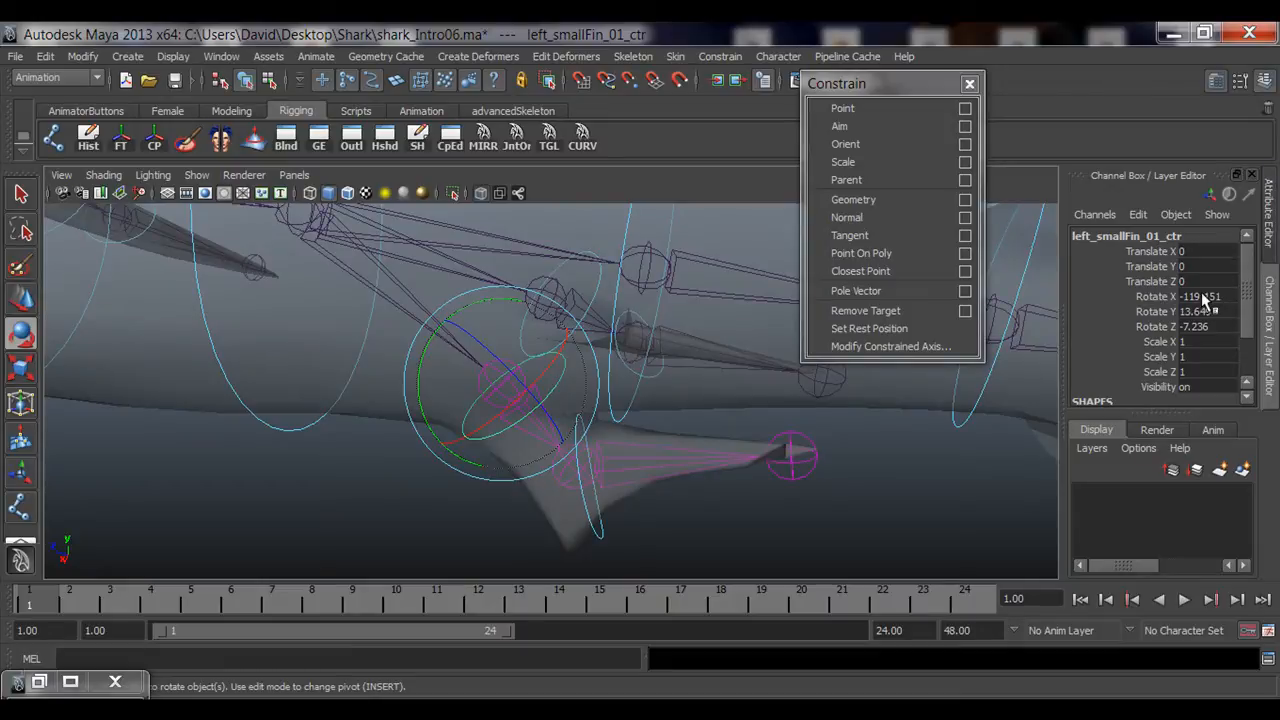
{"action": "left_click_drag", "start_coordinate": [1204, 298], "coordinate": [1201, 329]}
{"action": "type", "text": "0"}
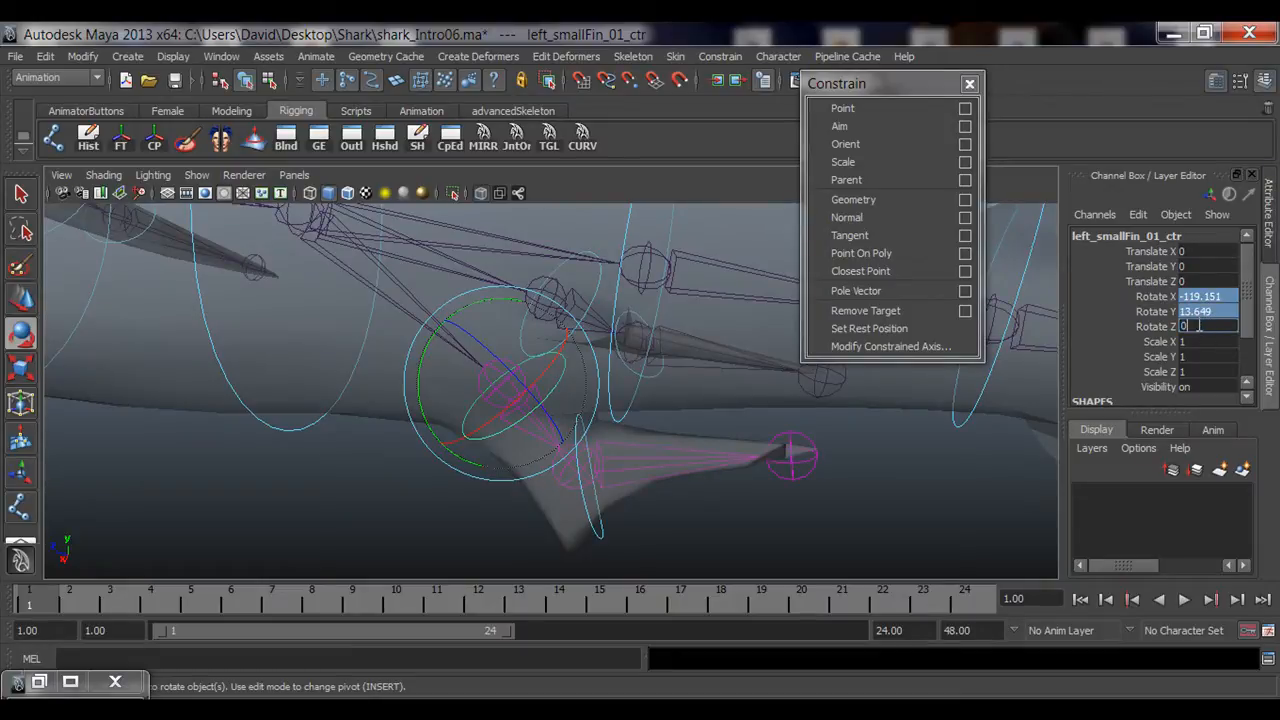
{"action": "key", "text": "Return"}
Step: Orient-constrain the tailUpper_01_jnt joint to tailUpper_01_ctrl
{"action": "left_click_drag", "start_coordinate": [568, 492], "coordinate": [517, 410], "text": "alt"}
{"action": "key", "text": "q"}
{"action": "right_click_drag", "start_coordinate": [517, 410], "coordinate": [558, 410], "text": "alt"}
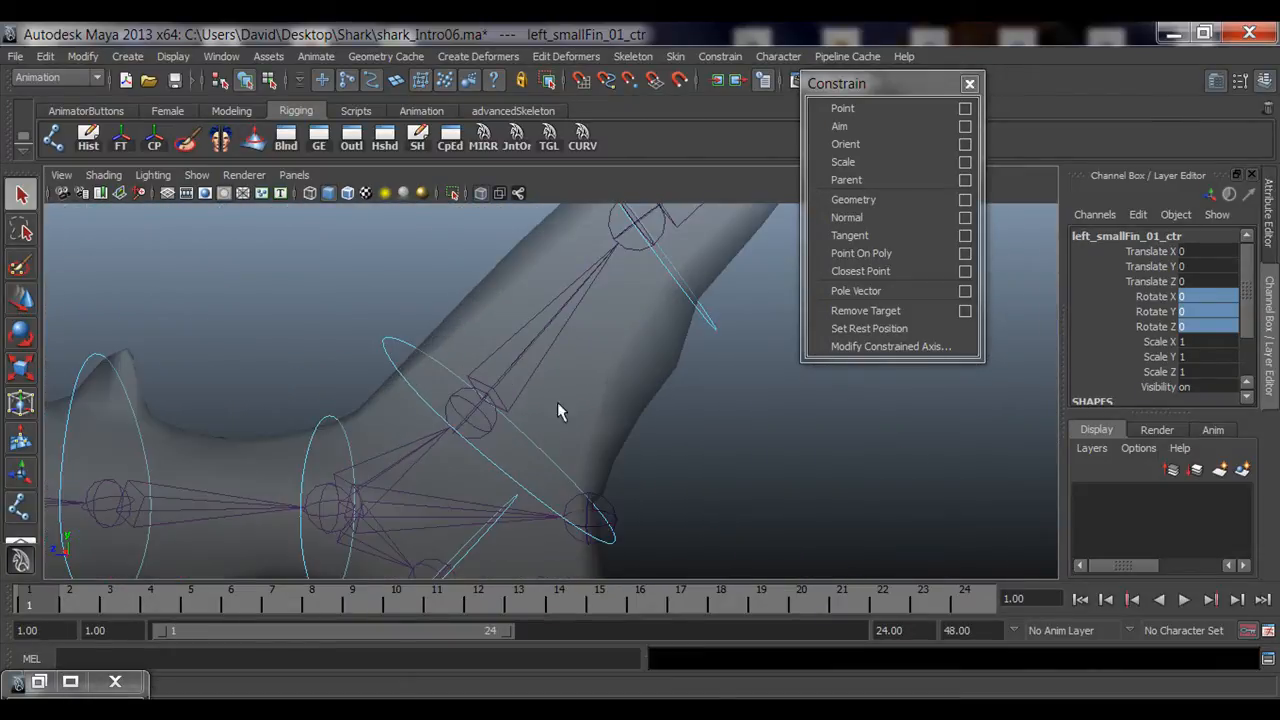
{"action": "left_click", "coordinate": [398, 369]}
{"action": "left_click_drag", "start_coordinate": [459, 410], "coordinate": [427, 442], "text": "alt"}
{"action": "left_click", "coordinate": [431, 443]}
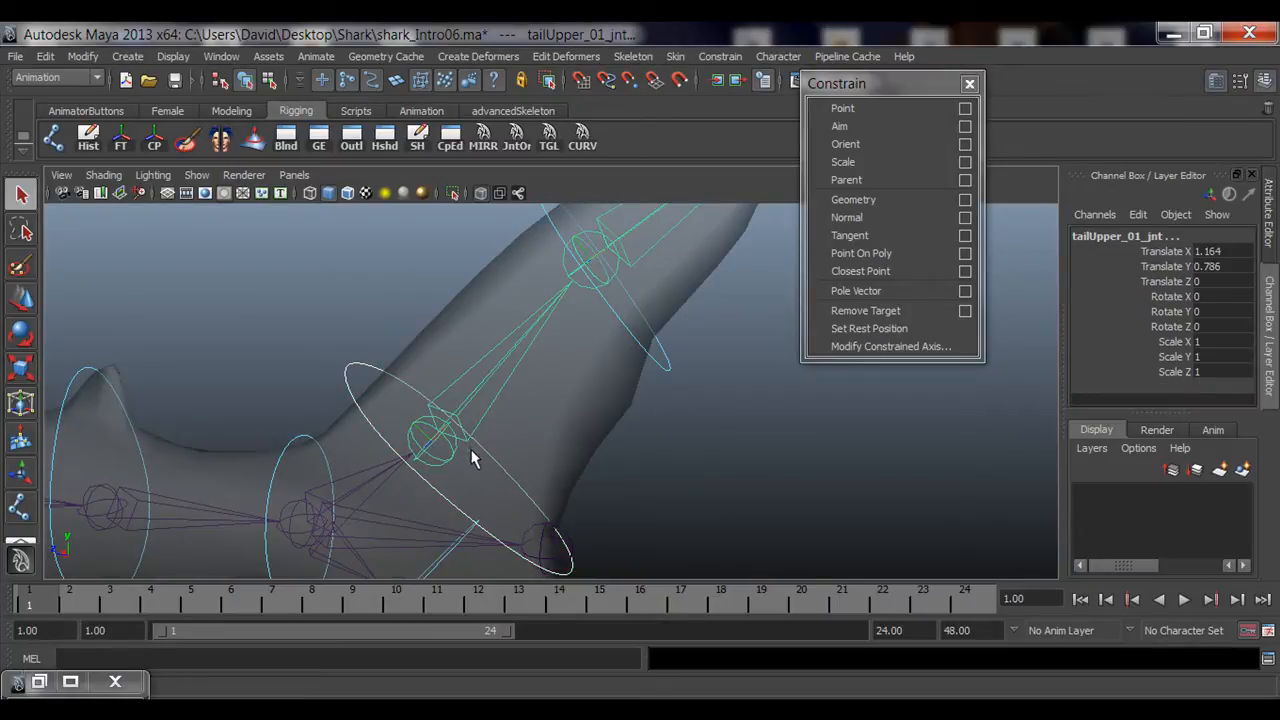
{"action": "key", "text": "o"}
{"action": "left_click_drag", "start_coordinate": [707, 482], "coordinate": [531, 465], "text": "alt"}
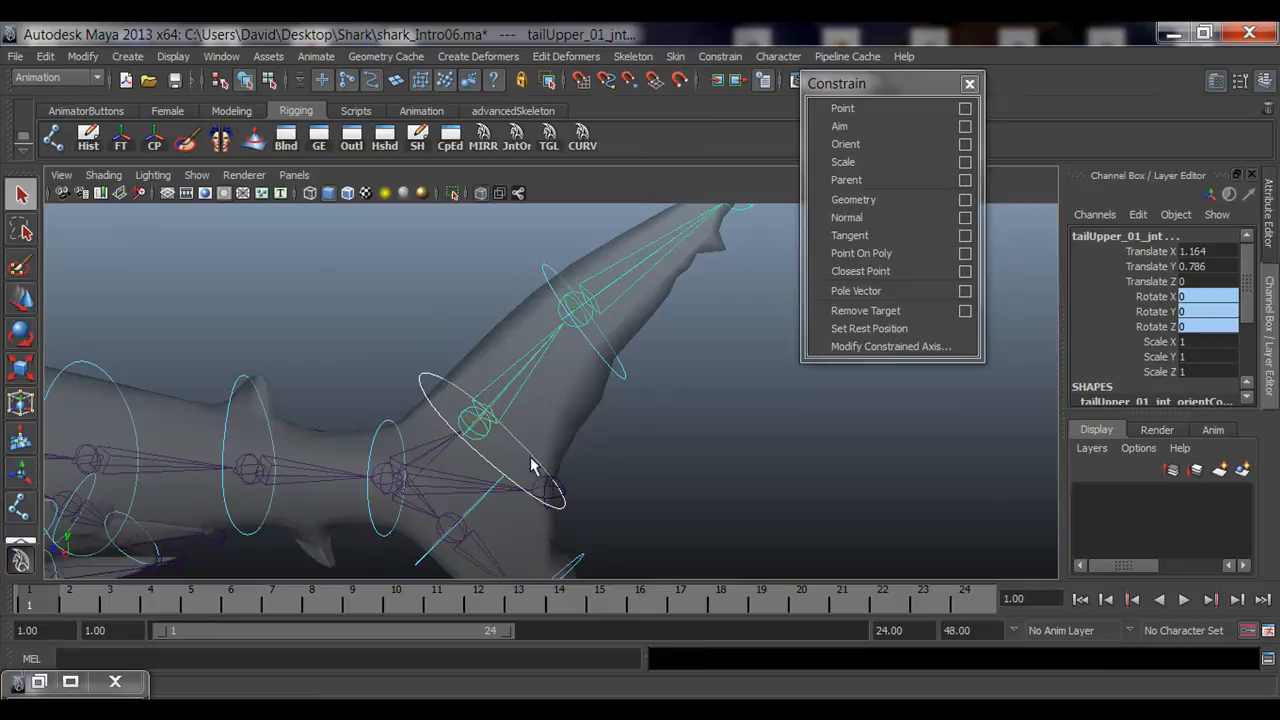
Step: Orient-constrain tailUpper_02_jnt to tailUpper_02_ctrl by repeating the last constraint
{"action": "left_click", "coordinate": [418, 372]}
{"action": "key", "text": "e"}
{"action": "left_click_drag", "start_coordinate": [486, 400], "coordinate": [526, 400]}
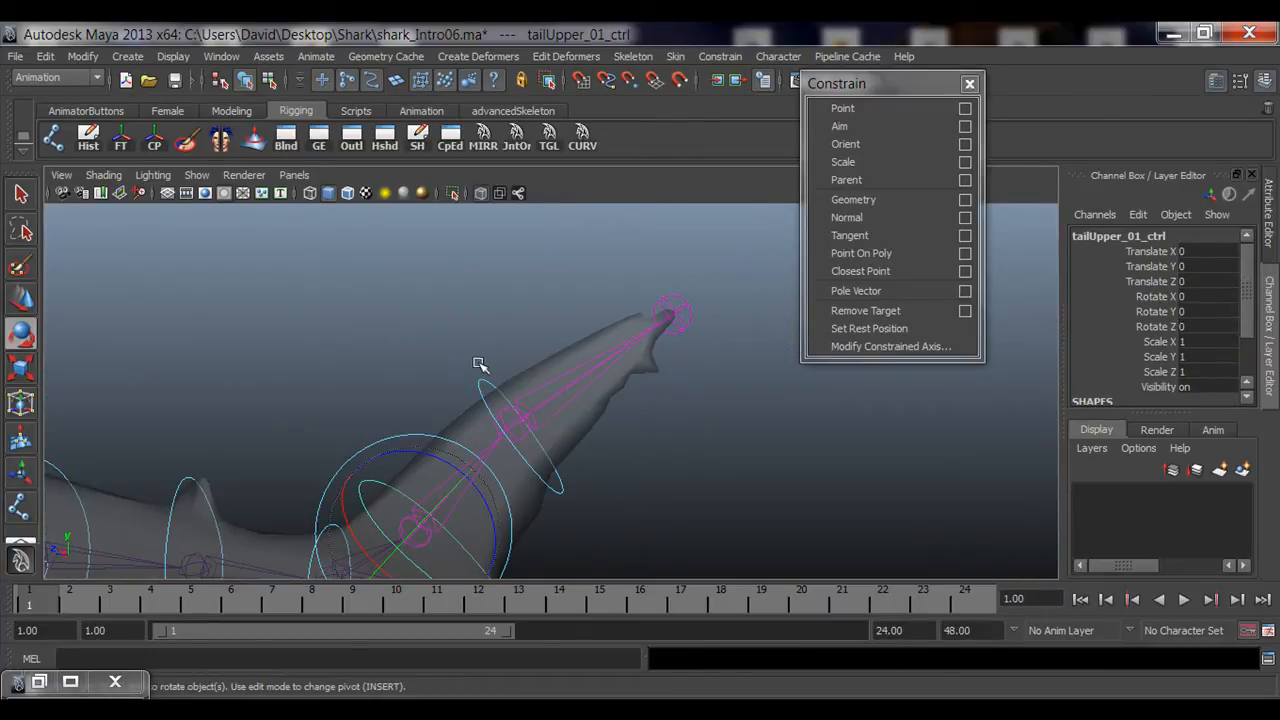
{"action": "key", "text": "q"}
{"action": "left_click", "coordinate": [517, 423]}
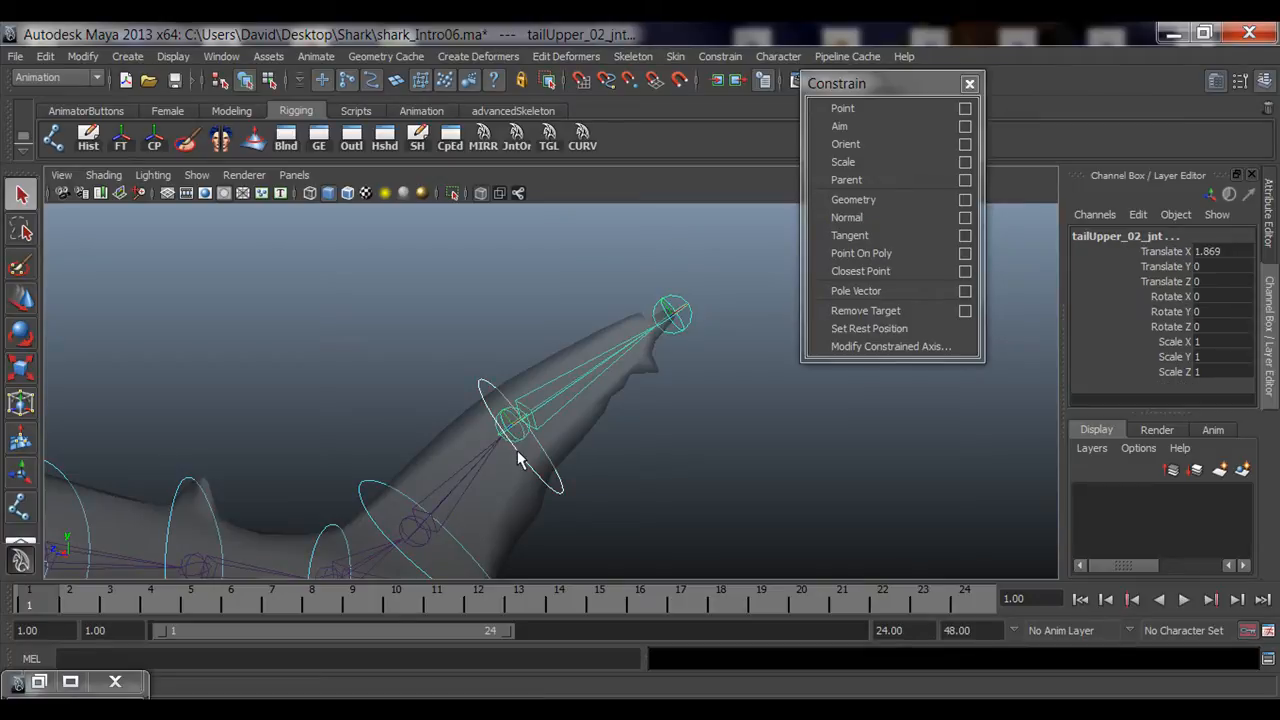
{"action": "key", "text": "g"}
Step: Test-rotate tailUpper_02_ctrl, then reset its Rotate X, Y and Z to 0
{"action": "left_click", "coordinate": [486, 395]}
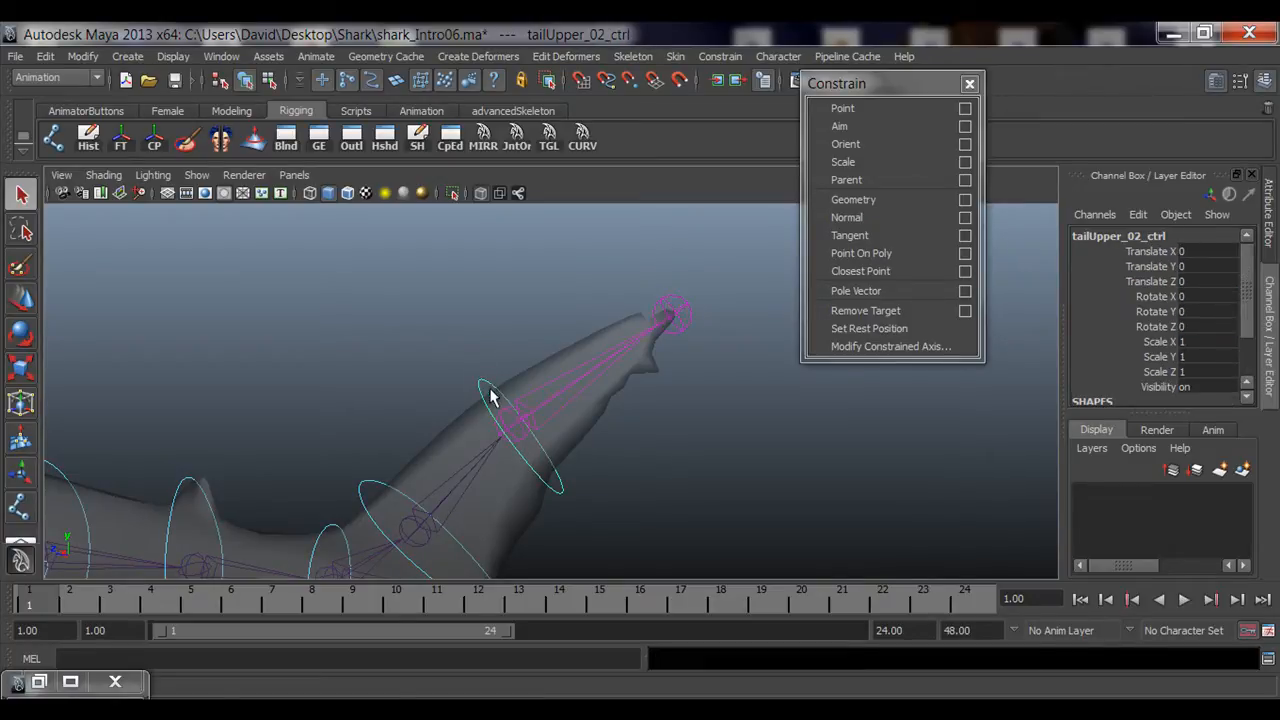
{"action": "key", "text": "e"}
{"action": "left_click_drag", "start_coordinate": [522, 396], "coordinate": [451, 367]}
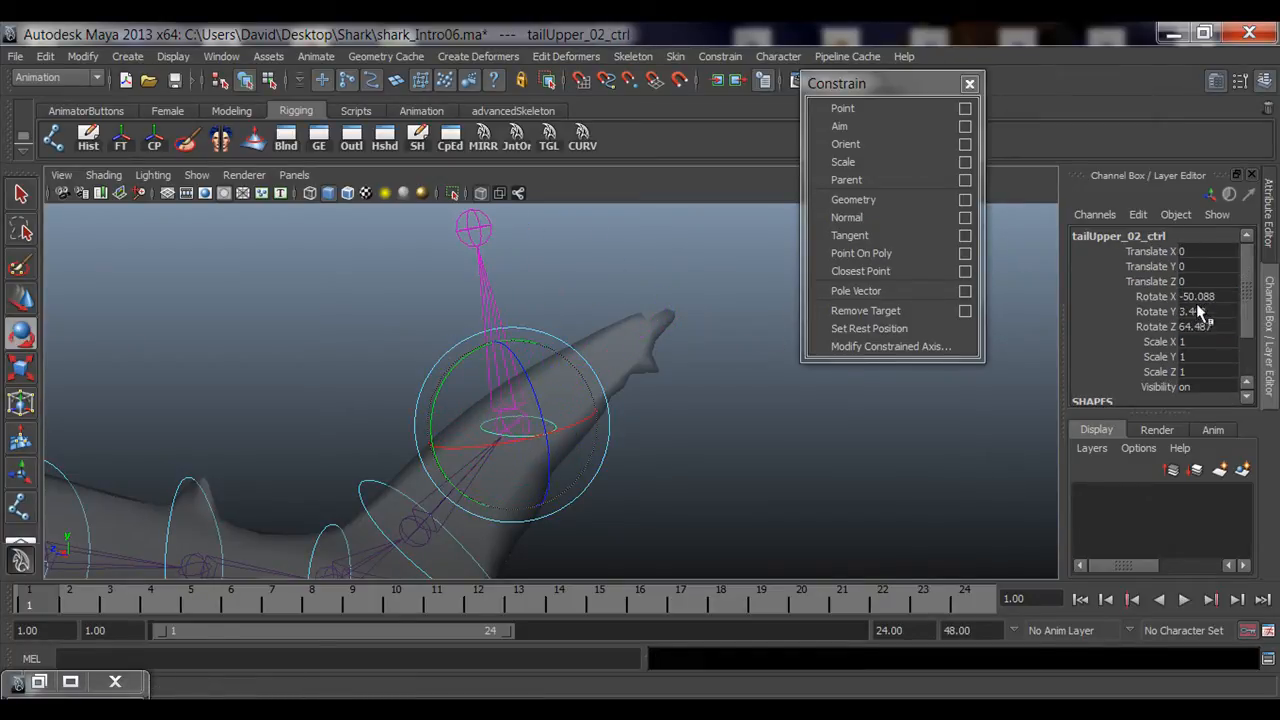
{"action": "left_click_drag", "start_coordinate": [1197, 300], "coordinate": [1203, 330]}
{"action": "type", "text": "0"}
{"action": "key", "text": "Return"}
Step: Rotate tailUpper_02_ctrl again to test the tail, then zero its rotation channels
{"action": "left_click_drag", "start_coordinate": [654, 463], "coordinate": [586, 390], "text": "alt"}
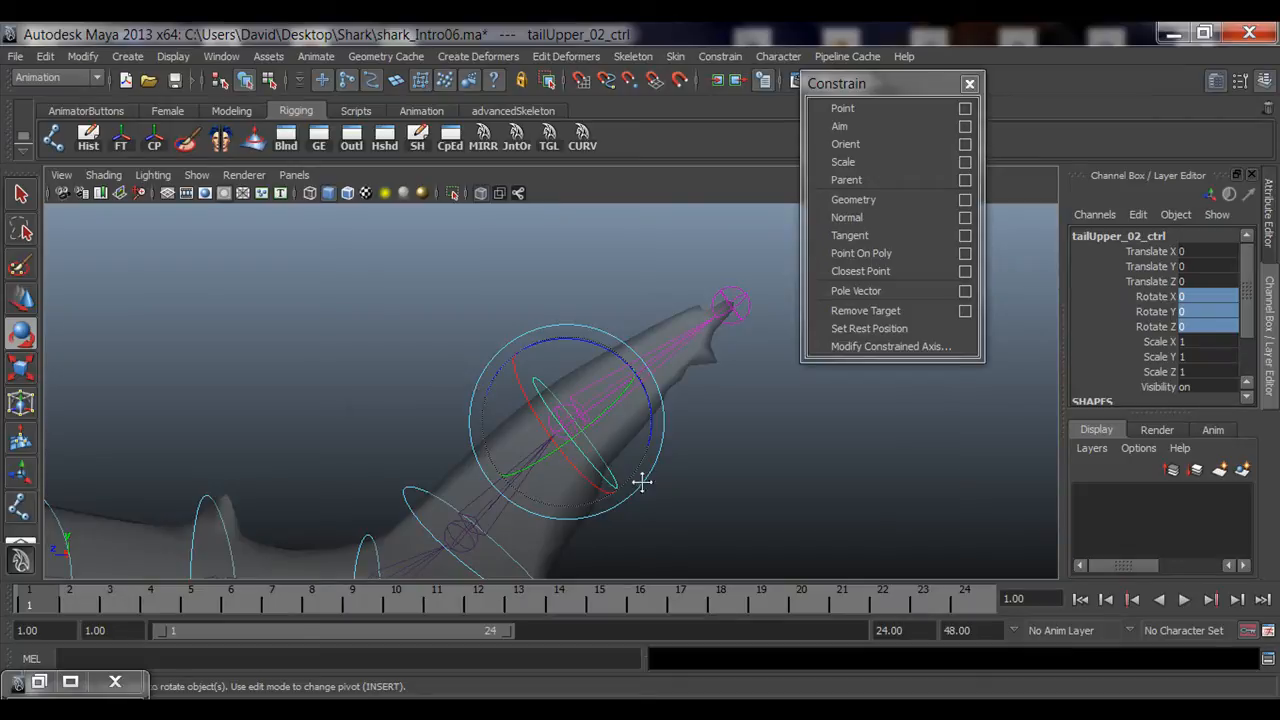
{"action": "left_click_drag", "start_coordinate": [641, 482], "coordinate": [523, 349], "text": "alt"}
{"action": "left_click_drag", "start_coordinate": [1160, 252], "coordinate": [1168, 330]}
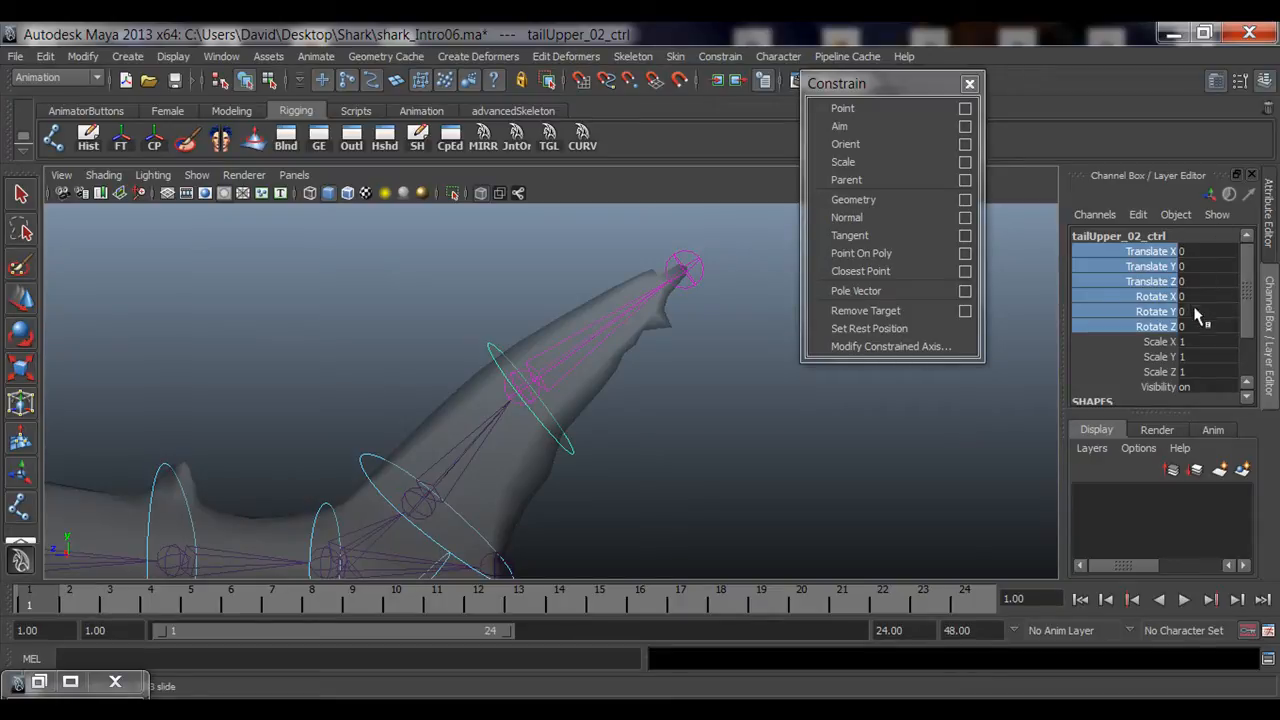
{"action": "key", "text": "e"}
{"action": "left_click_drag", "start_coordinate": [566, 337], "coordinate": [505, 308]}
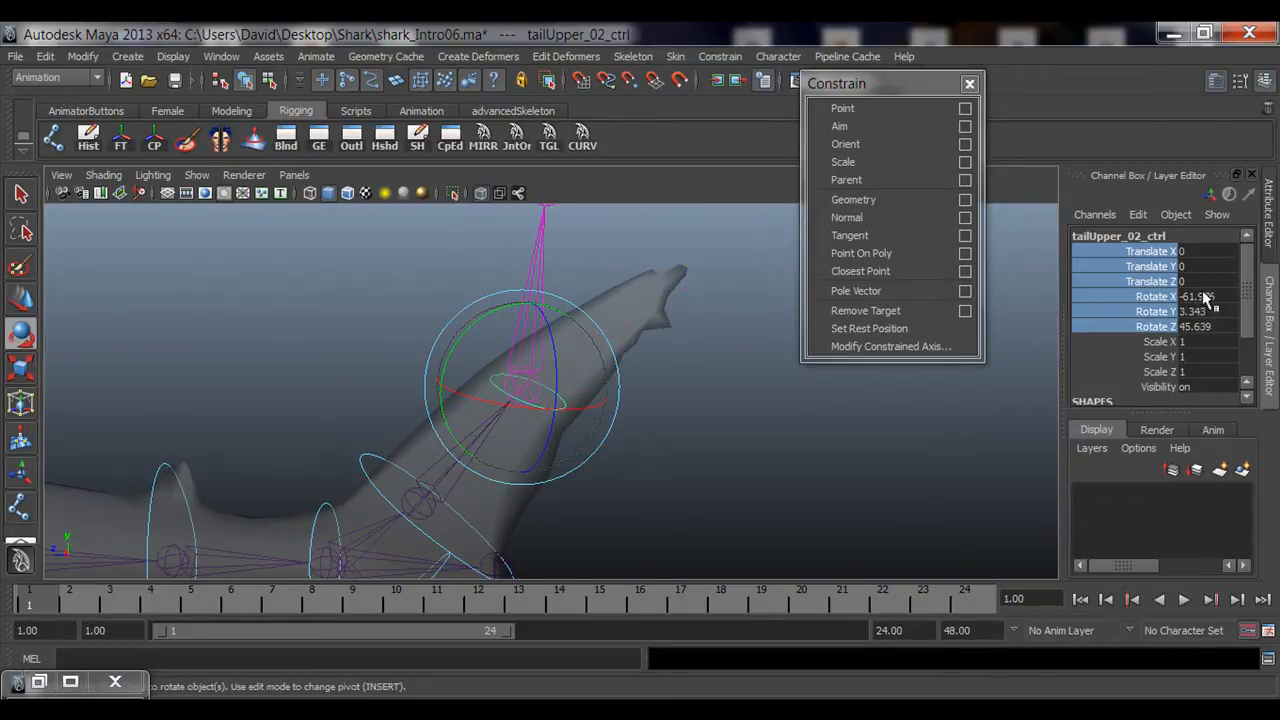
{"action": "left_click_drag", "start_coordinate": [1207, 298], "coordinate": [1207, 327]}
{"action": "type", "text": "0"}
{"action": "key", "text": "Return"}
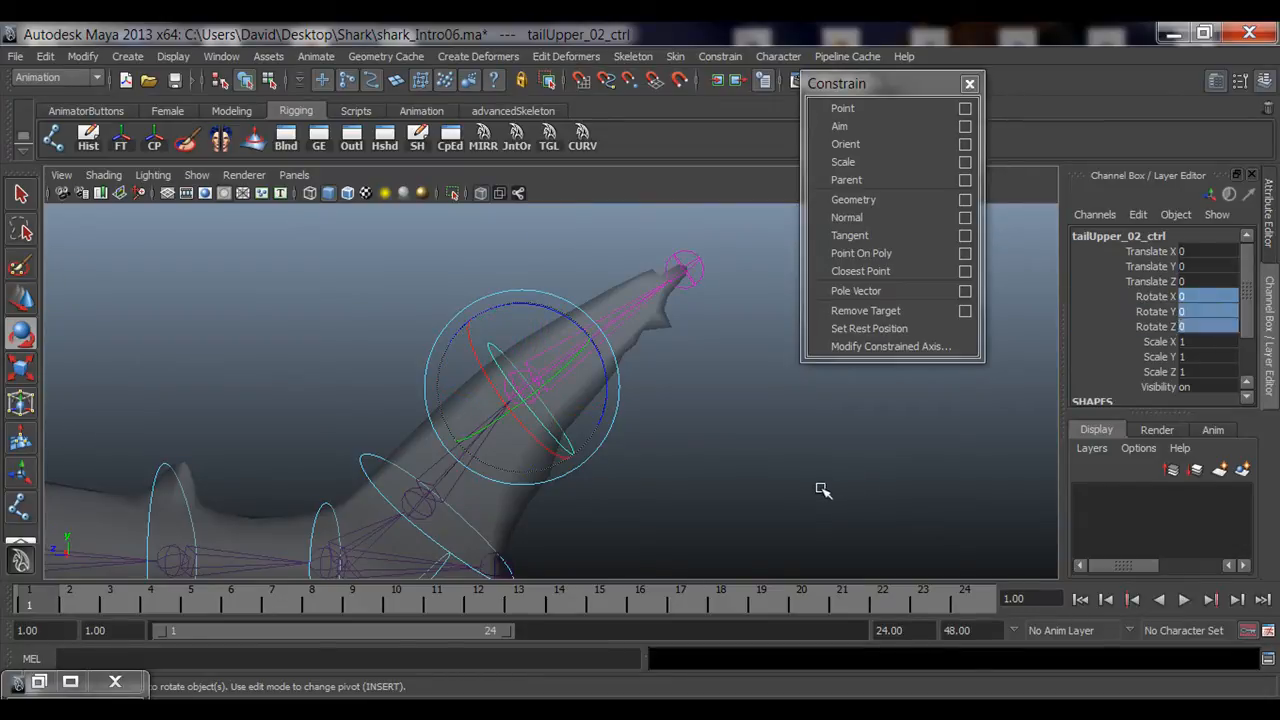
Step: Orient-constrain the tailBottom_01_jnt joint to tailBottom_01_ctrl by repeating the last constraint
{"action": "left_click", "coordinate": [822, 490]}
{"action": "right_click_drag", "start_coordinate": [902, 487], "coordinate": [700, 473], "text": "alt"}
{"action": "middle_click_drag", "start_coordinate": [557, 383], "coordinate": [640, 275], "text": "alt"}
{"action": "right_click_drag", "start_coordinate": [640, 275], "coordinate": [432, 430], "text": "alt"}
{"action": "middle_click_drag", "start_coordinate": [432, 430], "coordinate": [402, 390], "text": "alt"}
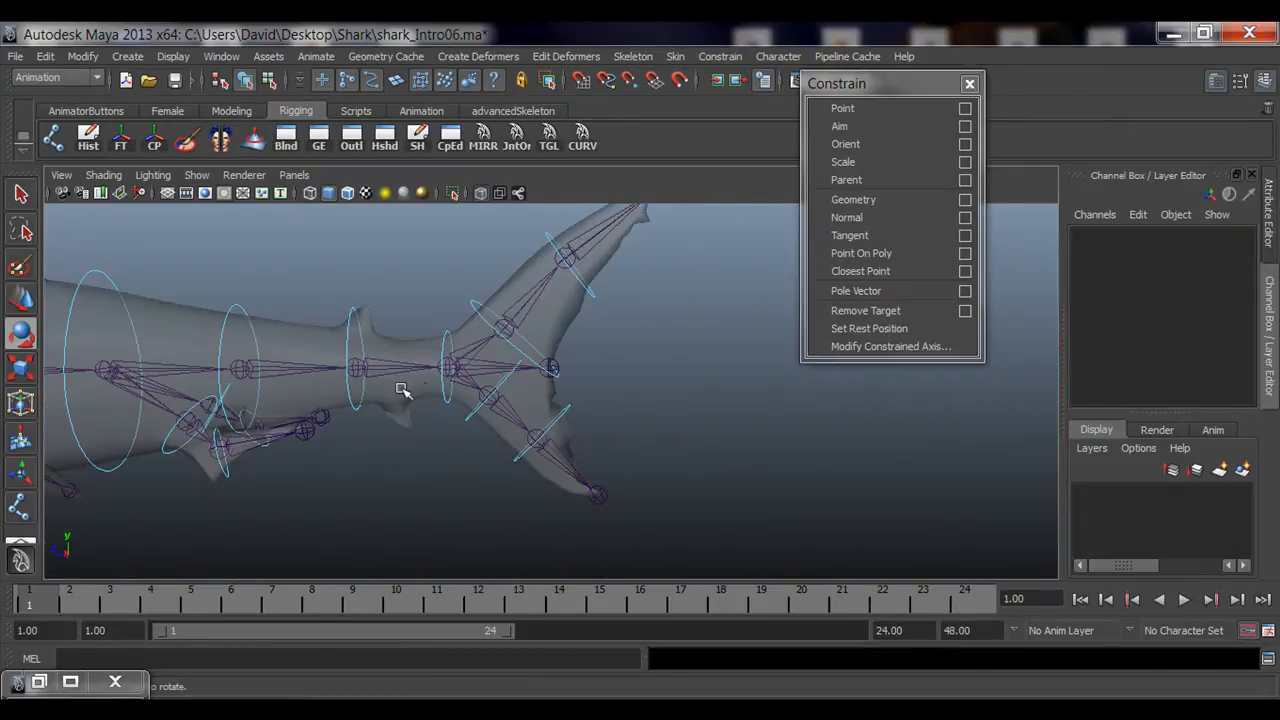
{"action": "right_click_drag", "start_coordinate": [402, 390], "coordinate": [722, 377], "text": "alt"}
{"action": "key", "text": "q"}
{"action": "right_click_drag", "start_coordinate": [275, 396], "coordinate": [430, 415], "text": "alt"}
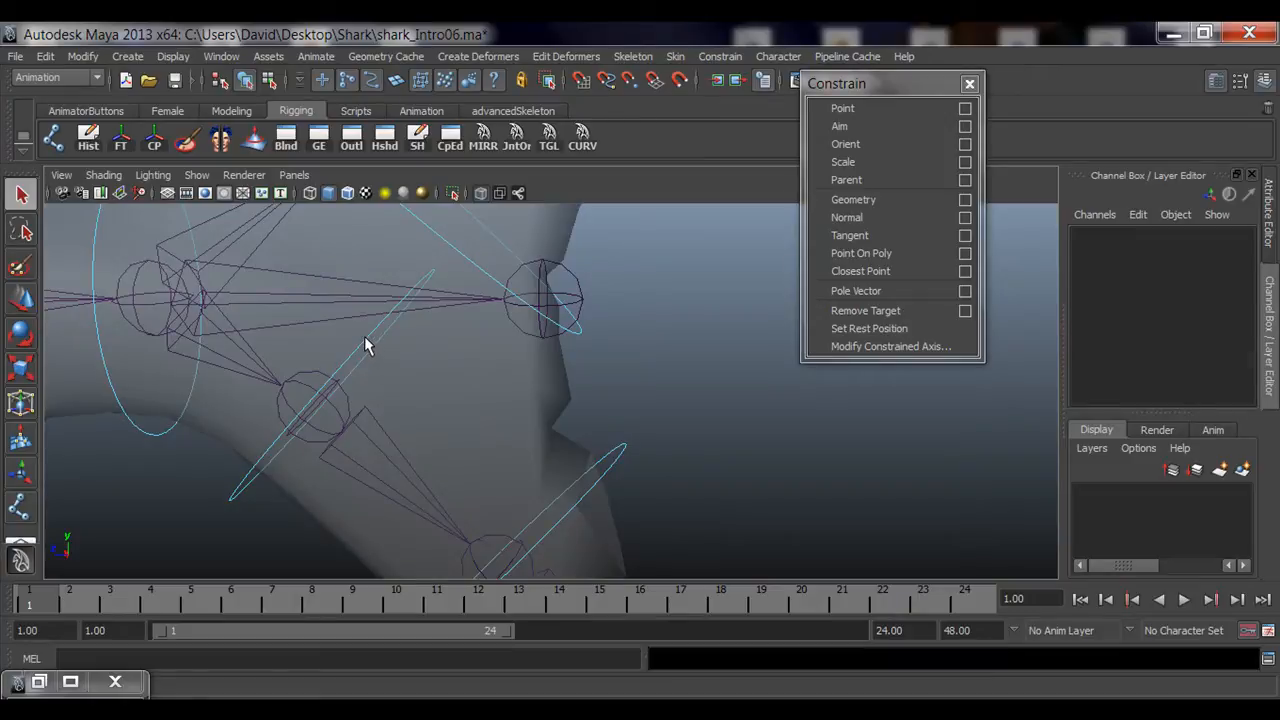
{"action": "left_click", "coordinate": [364, 336]}
{"action": "left_click_drag", "start_coordinate": [364, 336], "coordinate": [357, 365], "text": "alt"}
{"action": "left_click", "coordinate": [365, 429], "text": "shift"}
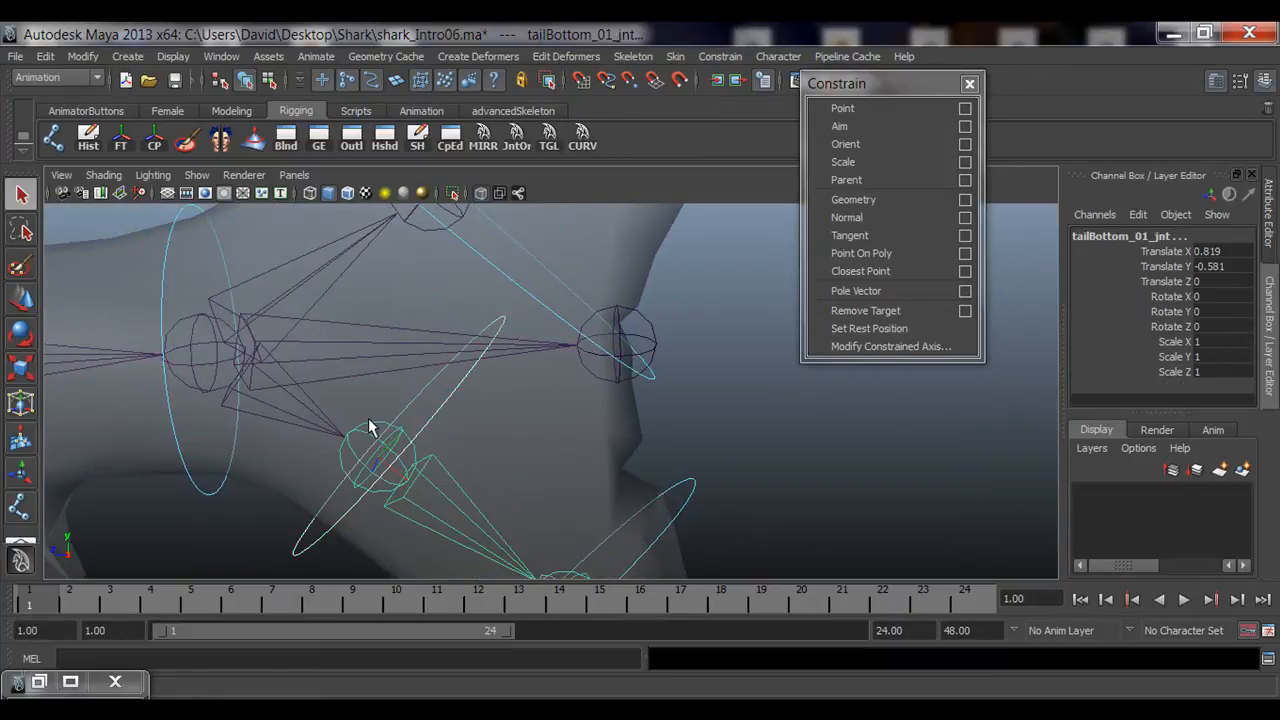
{"action": "key", "text": "g"}
Step: Test-rotate tailBottom_01_ctrl, then reset its Rotate X, Y and Z to 0
{"action": "middle_click_drag", "start_coordinate": [577, 457], "coordinate": [556, 371], "text": "alt"}
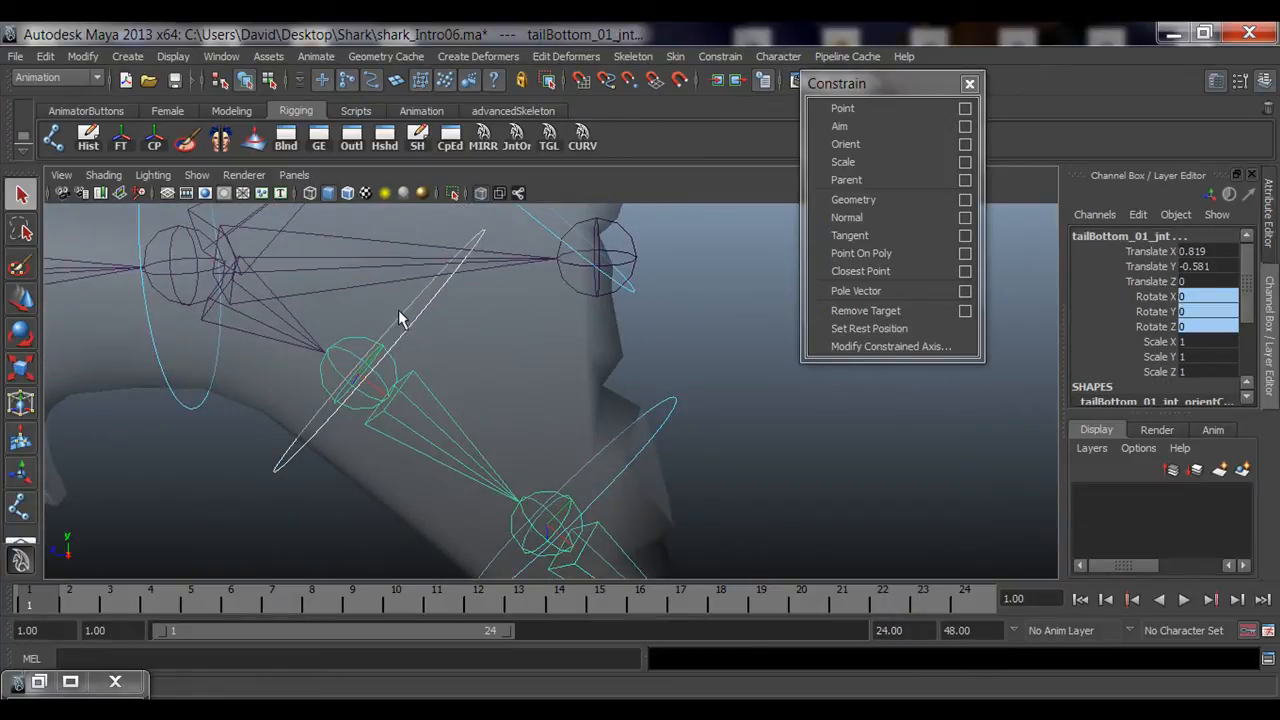
{"action": "left_click", "coordinate": [400, 318]}
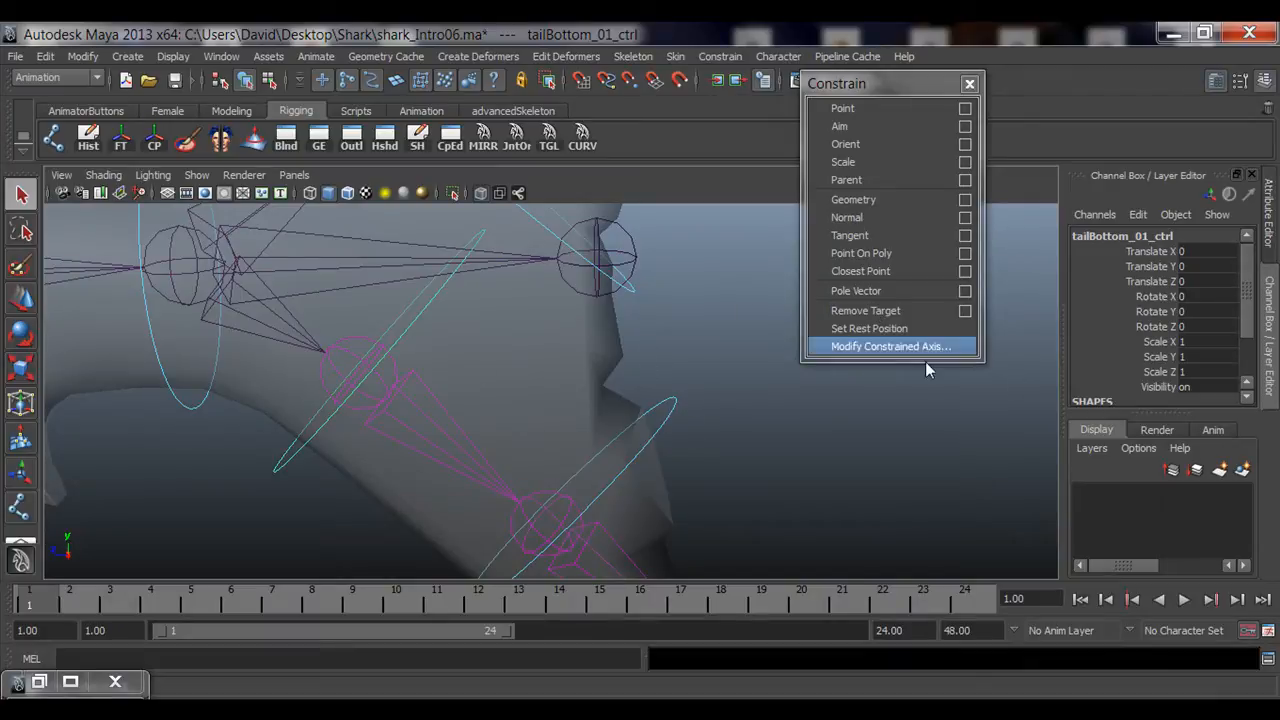
{"action": "key", "text": "e"}
{"action": "left_click_drag", "start_coordinate": [640, 427], "coordinate": [650, 505], "text": "alt"}
{"action": "middle_click_drag", "start_coordinate": [650, 505], "coordinate": [556, 448], "text": "alt"}
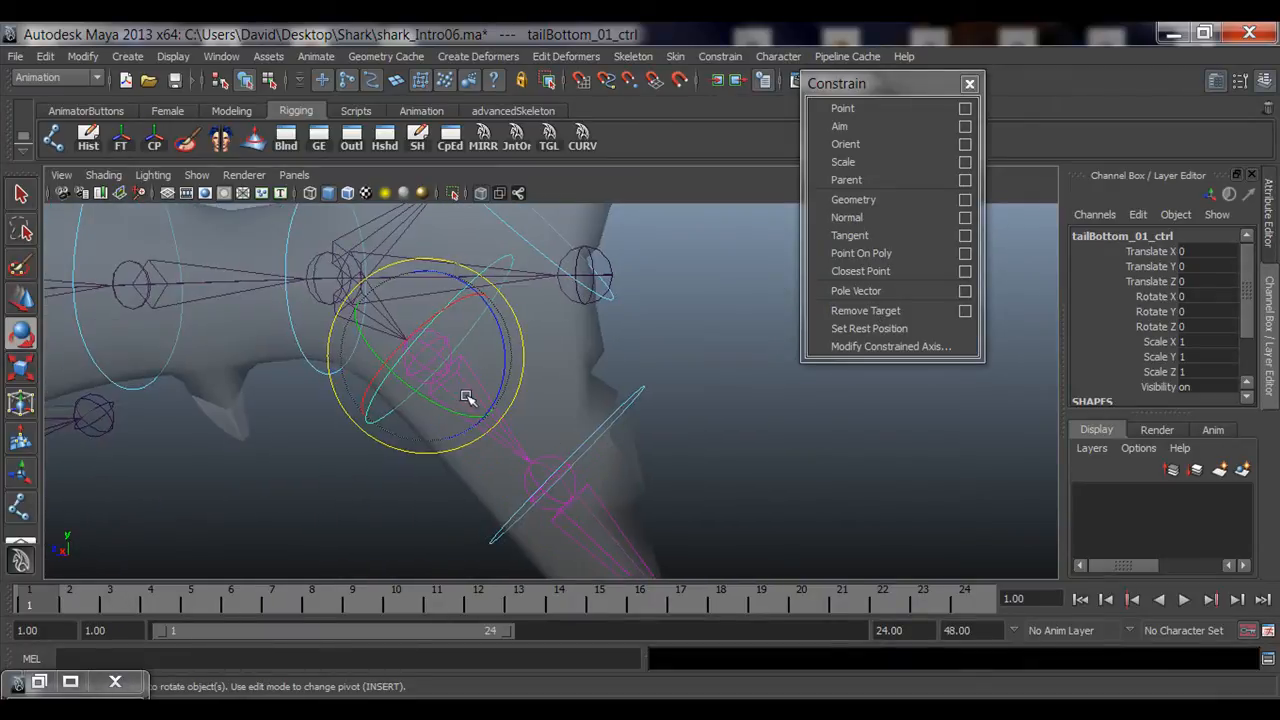
{"action": "left_click_drag", "start_coordinate": [379, 380], "coordinate": [466, 358]}
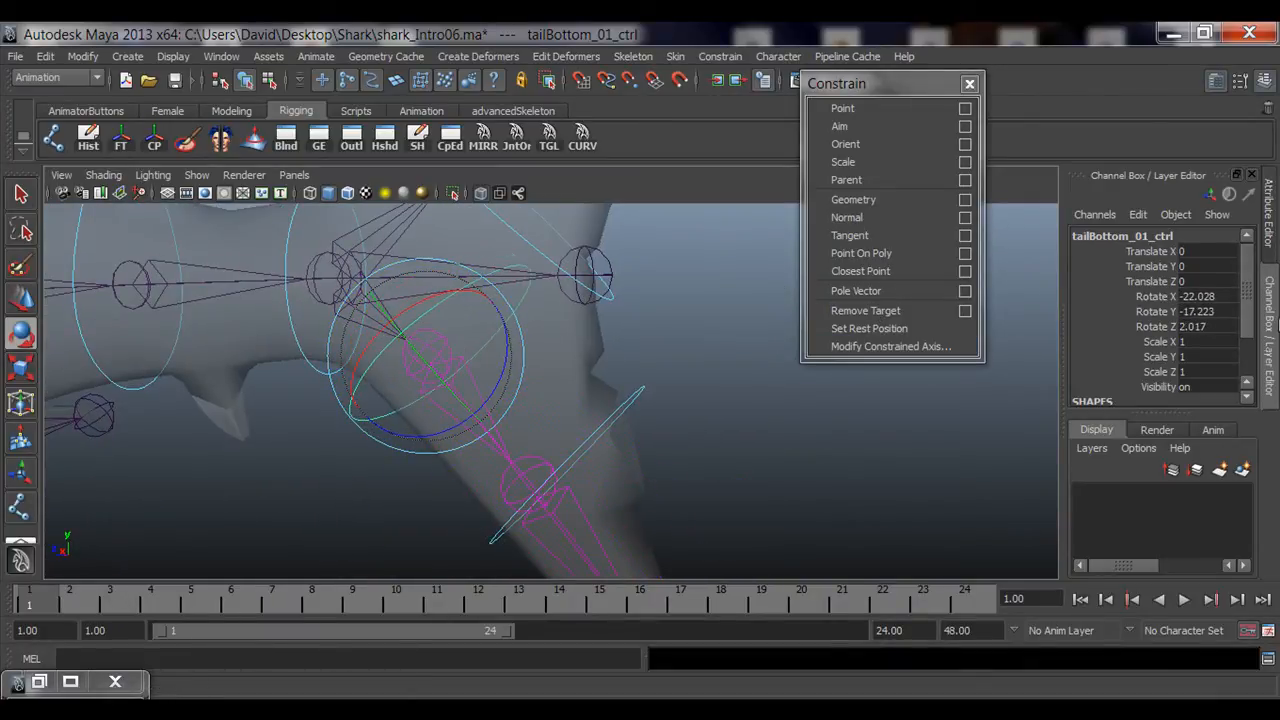
{"action": "left_click_drag", "start_coordinate": [1214, 297], "coordinate": [1210, 327]}
{"action": "type", "text": "0"}
{"action": "key", "text": "Return"}
{"action": "left_click", "coordinate": [677, 411]}
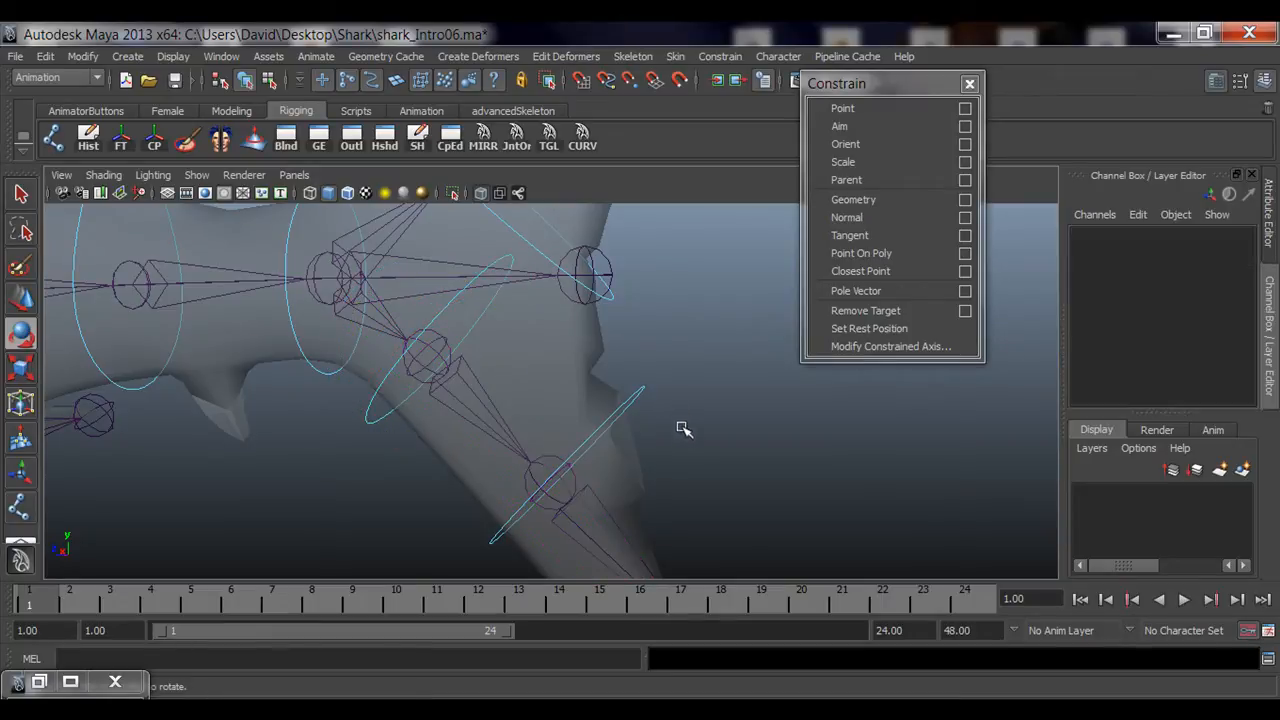
Step: Orient-constrain the tailBottom_02_jnt joint to tailBottom_02_ctrl by repeating the last constraint
{"action": "middle_click_drag", "start_coordinate": [682, 430], "coordinate": [600, 408], "text": "alt"}
{"action": "left_click_drag", "start_coordinate": [600, 408], "coordinate": [760, 397], "text": "alt"}
{"action": "left_click_drag", "start_coordinate": [705, 434], "coordinate": [704, 438], "text": "alt"}
{"action": "key", "text": "q"}
{"action": "left_click", "coordinate": [651, 448], "text": "shift"}
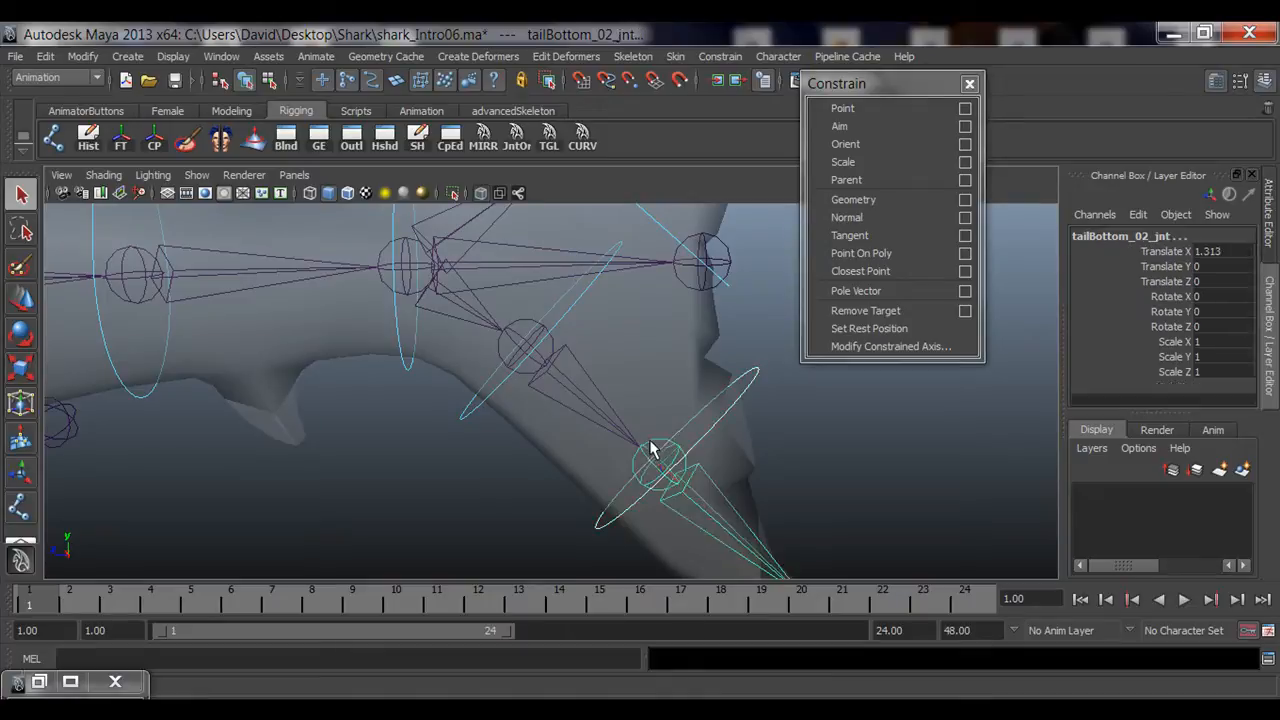
{"action": "key", "text": "g"}
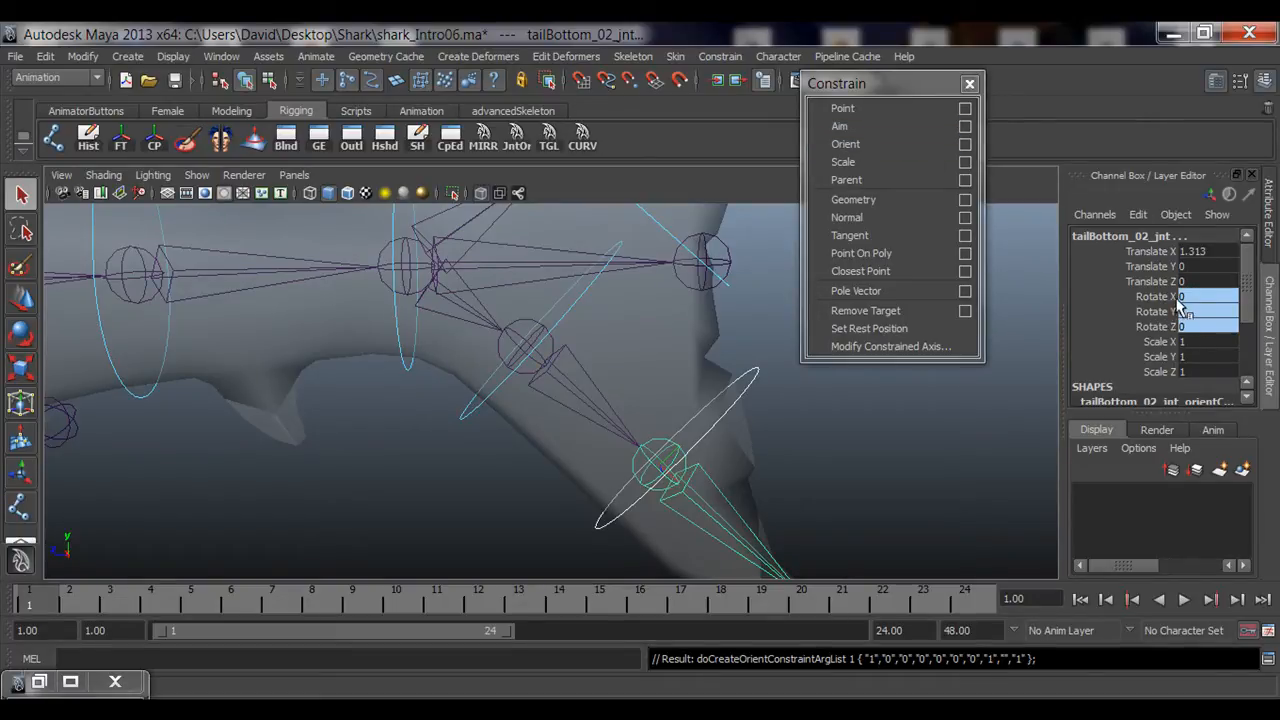
Step: Test-rotate tailBottom_02_ctrl to check the constraint, then zero its rotation channels
{"action": "left_click_drag", "start_coordinate": [1170, 298], "coordinate": [1170, 328]}
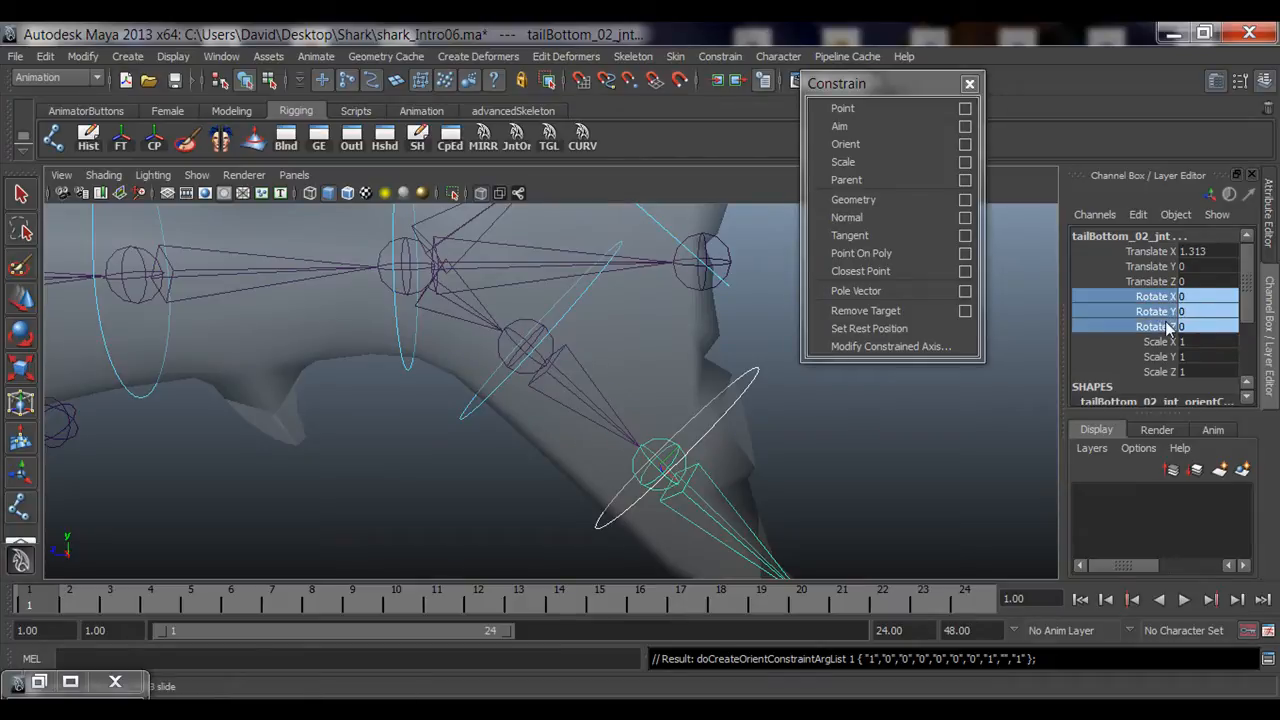
{"action": "left_click", "coordinate": [928, 461]}
{"action": "left_click_drag", "start_coordinate": [764, 416], "coordinate": [790, 428]}
{"action": "middle_click_drag", "start_coordinate": [832, 440], "coordinate": [677, 435], "text": "alt"}
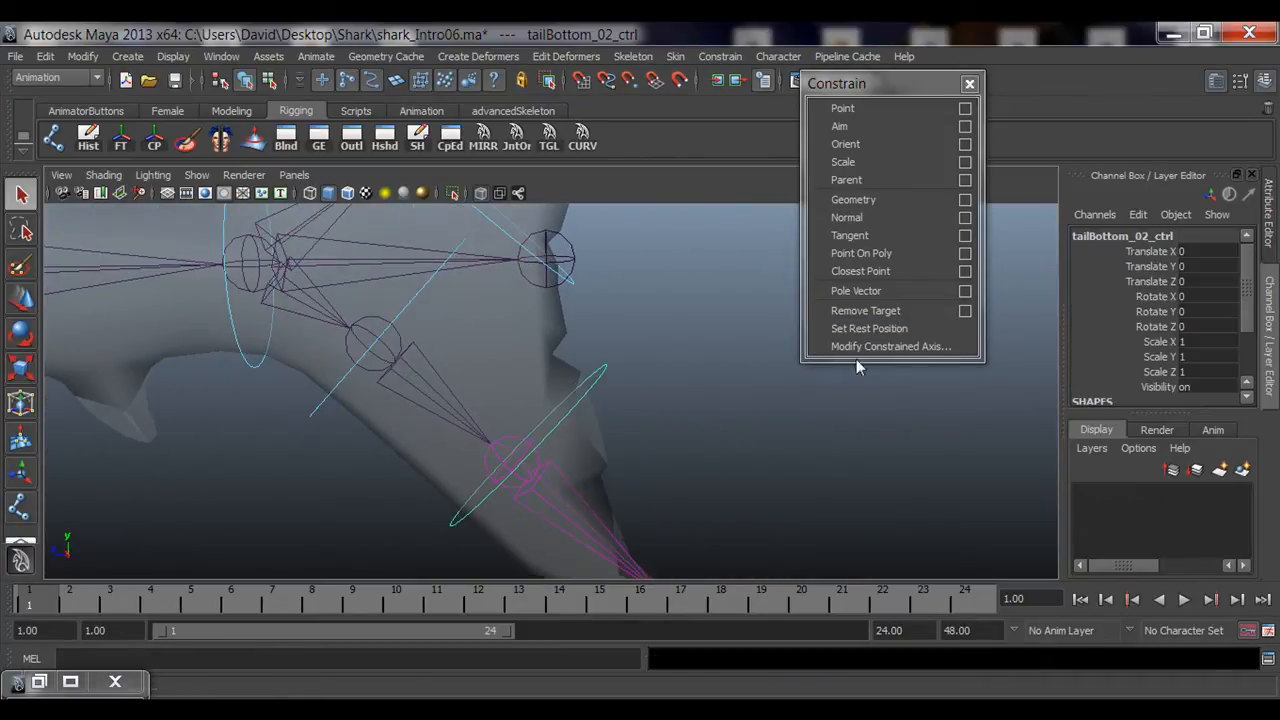
{"action": "key", "text": "e"}
{"action": "left_click_drag", "start_coordinate": [525, 435], "coordinate": [600, 400]}
{"action": "left_click_drag", "start_coordinate": [1208, 296], "coordinate": [1208, 326]}
{"action": "type", "text": "0"}
{"action": "key", "text": "Return"}
{"action": "left_click", "coordinate": [812, 470]}
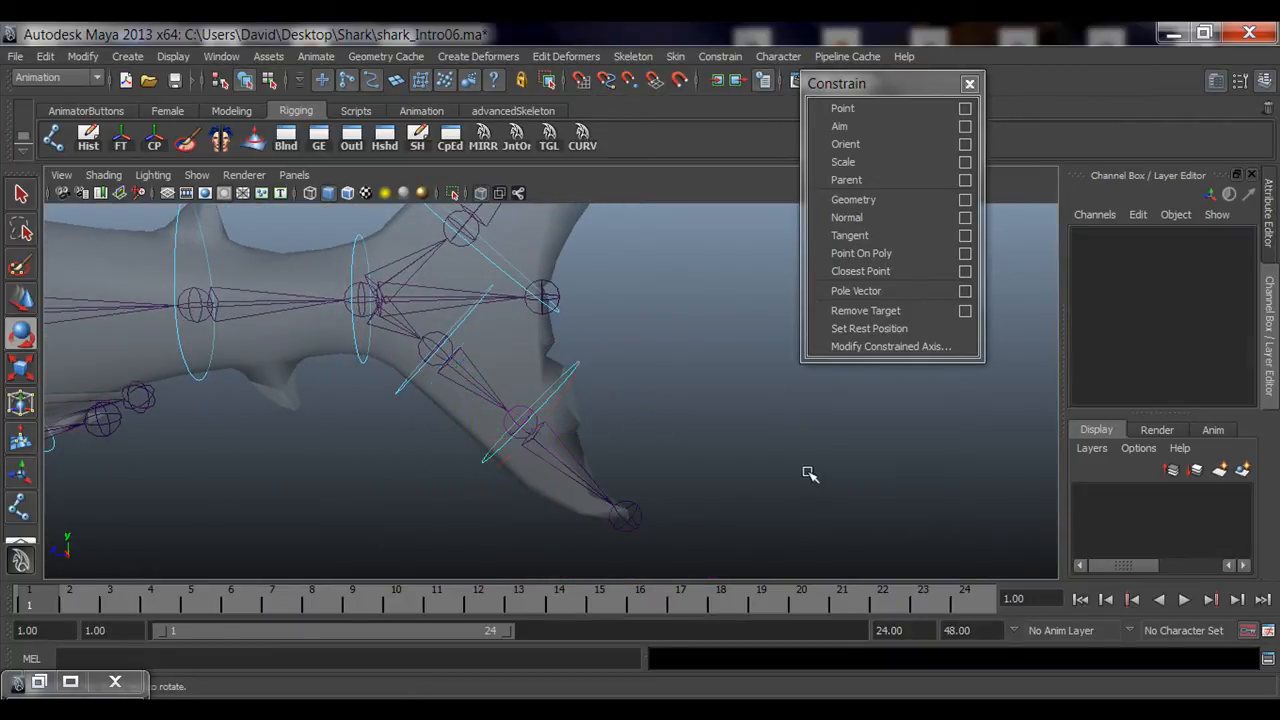
Step: Orient-constrain fin_01_jnt on the dorsal fin to fin_01_ctrl by repeating the last constraint
{"action": "left_click_drag", "start_coordinate": [812, 470], "coordinate": [500, 470], "text": "alt"}
{"action": "right_click_drag", "start_coordinate": [500, 470], "coordinate": [563, 366], "text": "alt"}
{"action": "middle_click_drag", "start_coordinate": [563, 366], "coordinate": [586, 446], "text": "alt"}
{"action": "right_click_drag", "start_coordinate": [586, 446], "coordinate": [665, 428], "text": "alt"}
{"action": "left_click", "coordinate": [614, 428]}
{"action": "key", "text": "q"}
{"action": "left_click", "coordinate": [492, 435]}
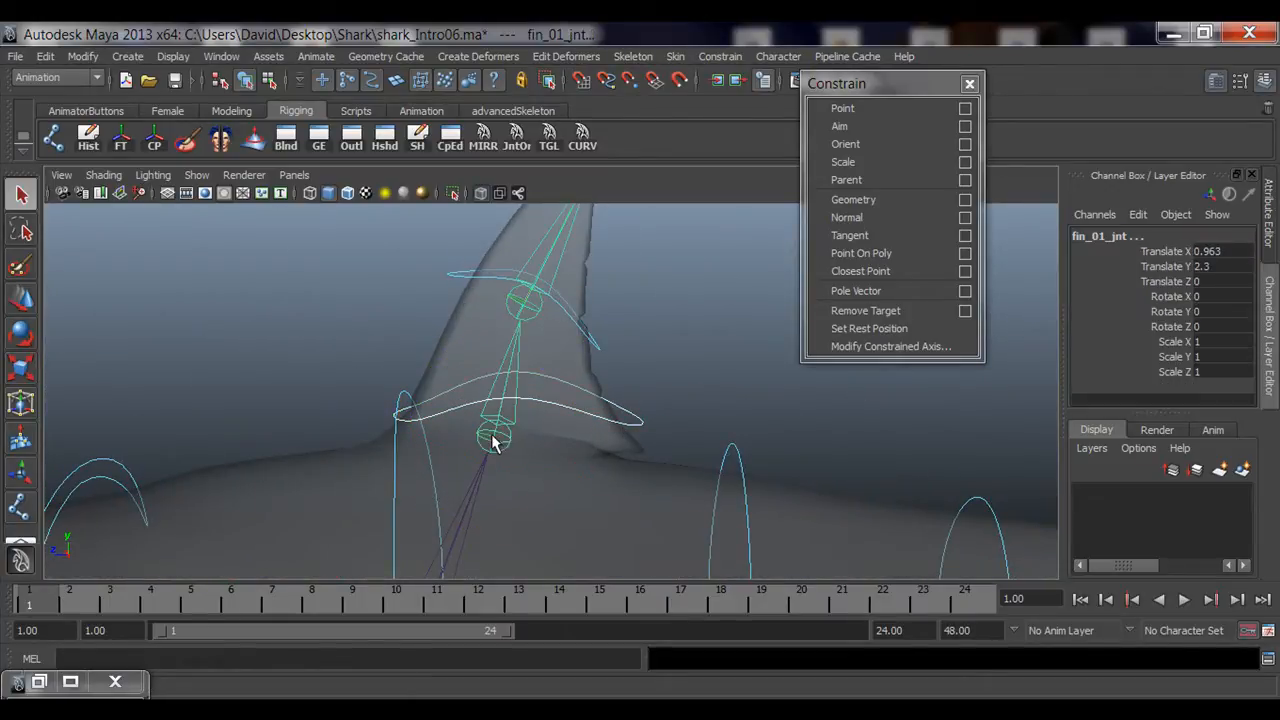
{"action": "key", "text": "g"}
Step: Test-rotate fin_01_ctrl and undo the rotation
{"action": "left_click", "coordinate": [668, 443]}
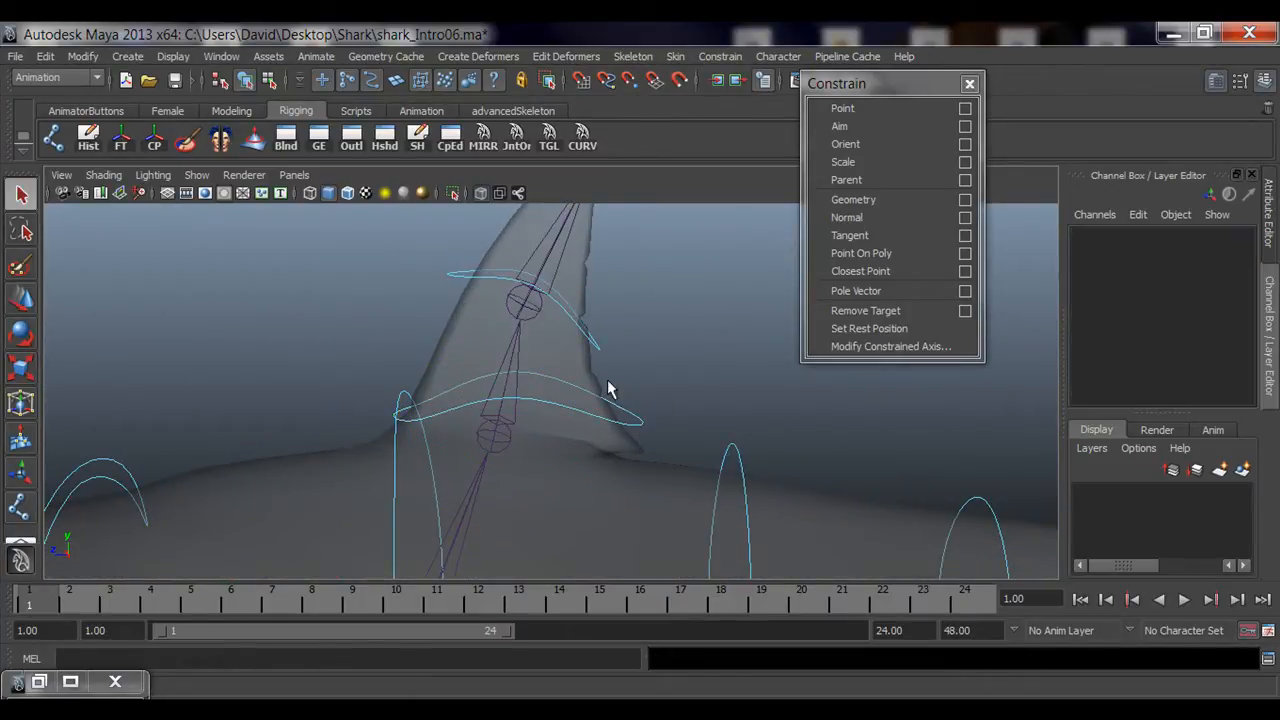
{"action": "left_click", "coordinate": [613, 424]}
{"action": "key", "text": "e"}
{"action": "mouse_move", "coordinate": [535, 376]}
{"action": "left_mouse_down"}
{"action": "mouse_move", "coordinate": [513, 424]}
{"action": "mouse_move", "coordinate": [517, 394]}
{"action": "mouse_move", "coordinate": [545, 388]}
{"action": "left_mouse_up"}
{"action": "key", "text": "z"}
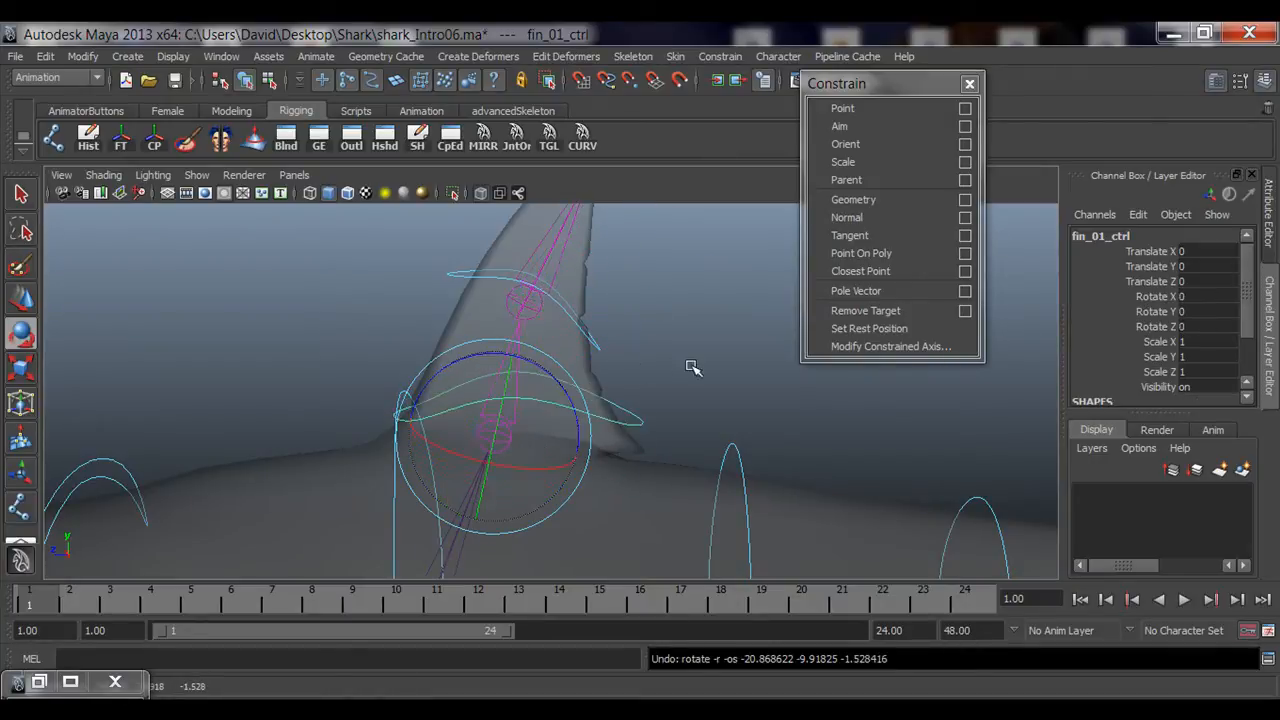
{"action": "left_click", "coordinate": [699, 364]}
Step: Orient-constrain fin_02_jnt to fin_02_ctrl by repeating the last constraint
{"action": "middle_click_drag", "start_coordinate": [640, 341], "coordinate": [651, 420], "text": "alt"}
{"action": "left_click", "coordinate": [580, 397]}
{"action": "key", "text": "q"}
{"action": "left_click", "coordinate": [528, 413], "text": "shift"}
{"action": "key", "text": "g"}
Step: Test-rotate fin_02_ctrl, then reset its Rotate X, Y and Z to 0
{"action": "left_click", "coordinate": [586, 442]}
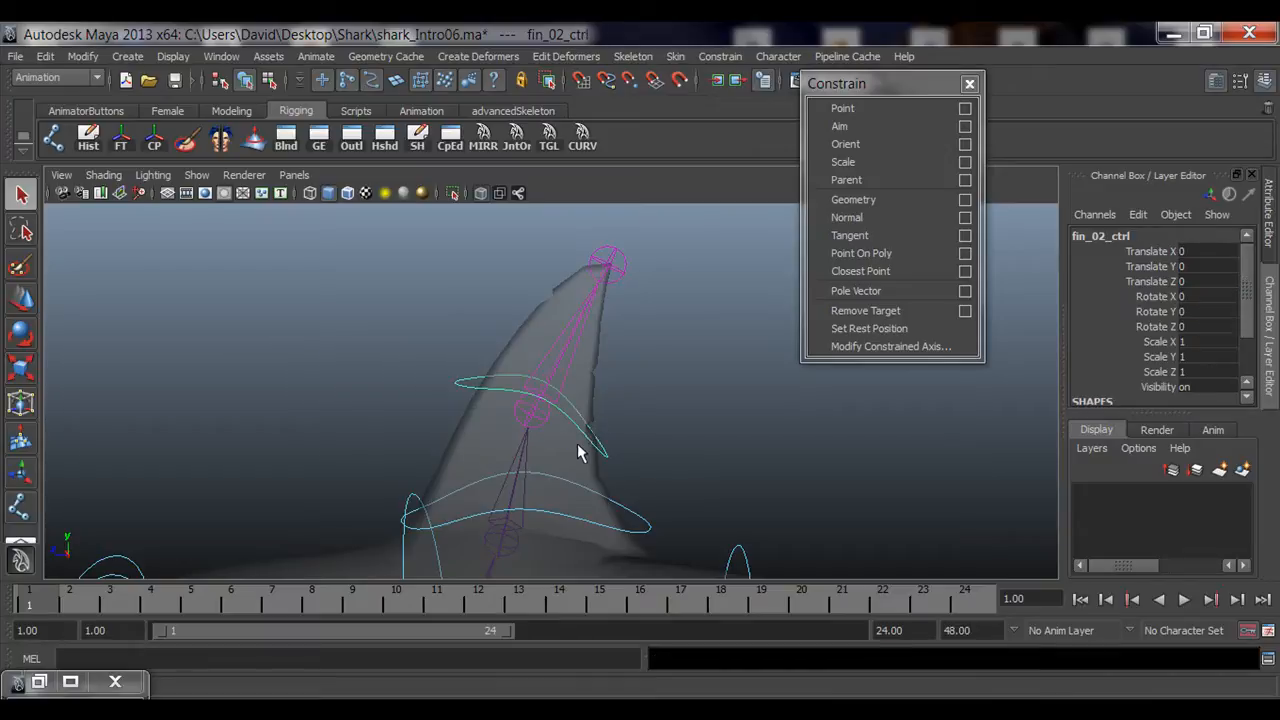
{"action": "key", "text": "e"}
{"action": "left_click_drag", "start_coordinate": [563, 400], "coordinate": [951, 377]}
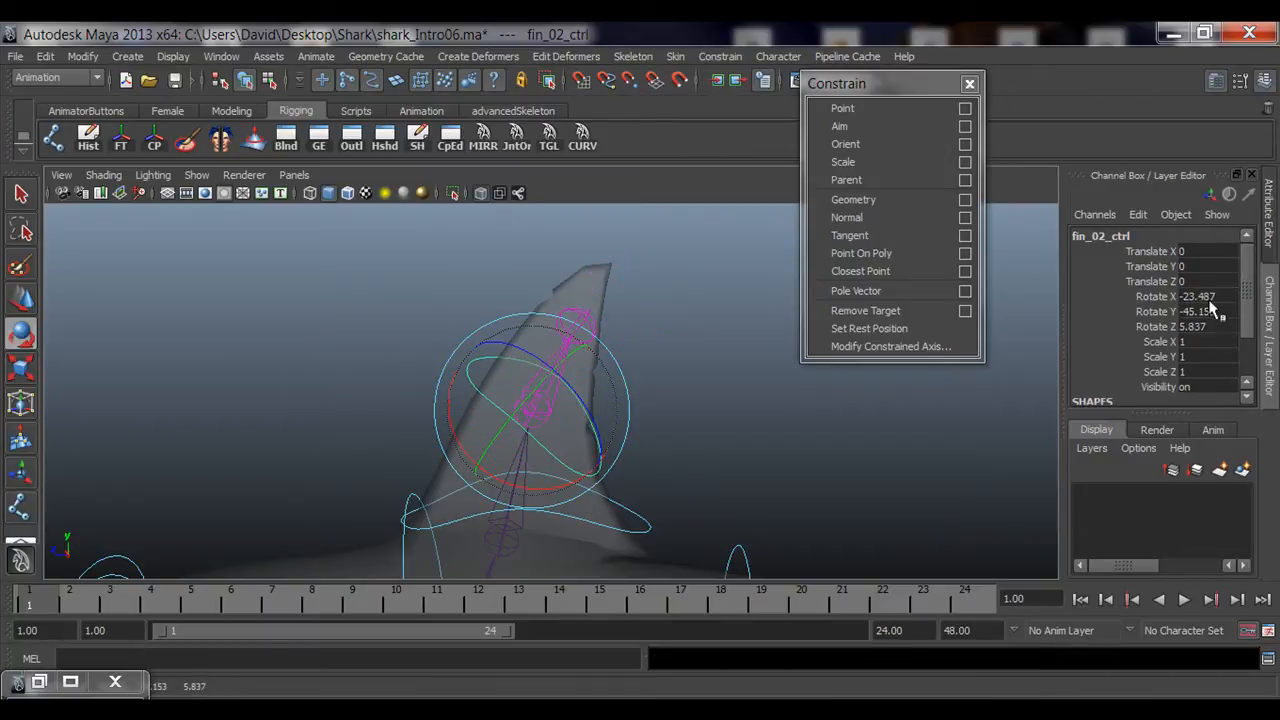
{"action": "left_click_drag", "start_coordinate": [1205, 296], "coordinate": [1228, 328]}
{"action": "type", "text": "0"}
{"action": "key", "text": "Return"}
{"action": "left_click", "coordinate": [725, 498]}
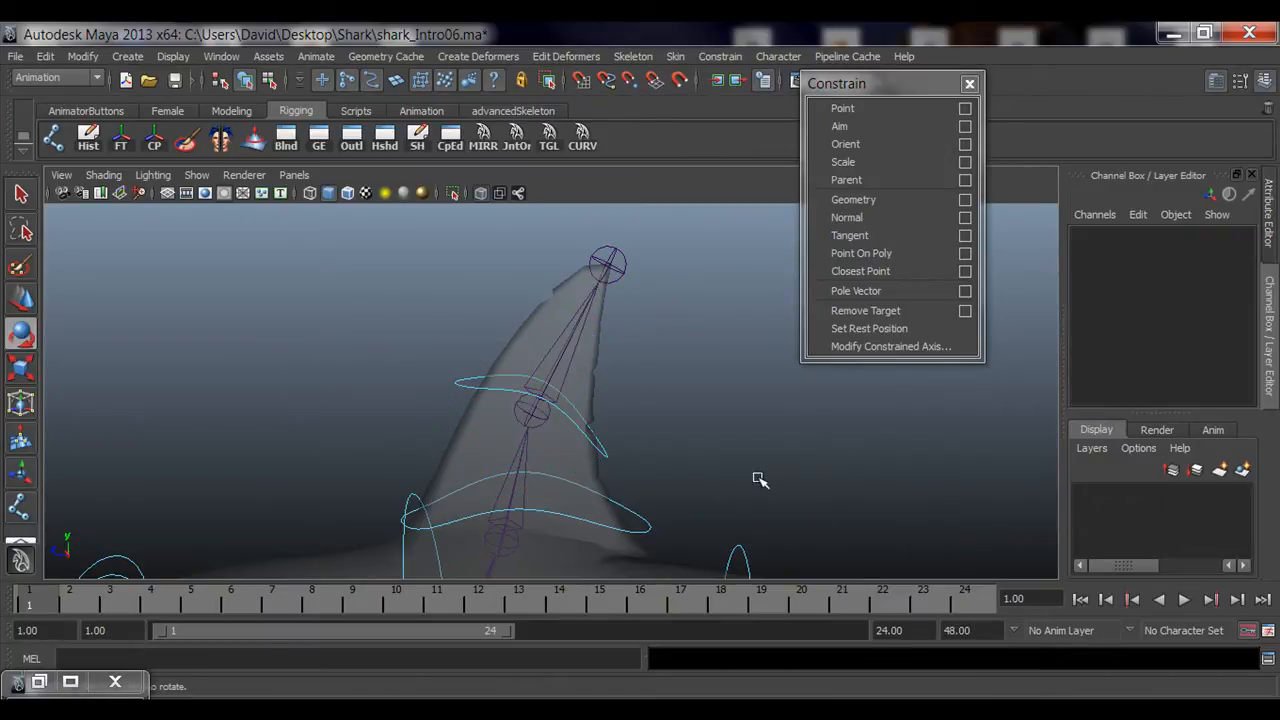
Step: Test-rotate Shark_head_ctrl and undo the rotation
{"action": "left_click_drag", "start_coordinate": [760, 480], "coordinate": [420, 471], "text": "alt"}
{"action": "left_click", "coordinate": [338, 370]}
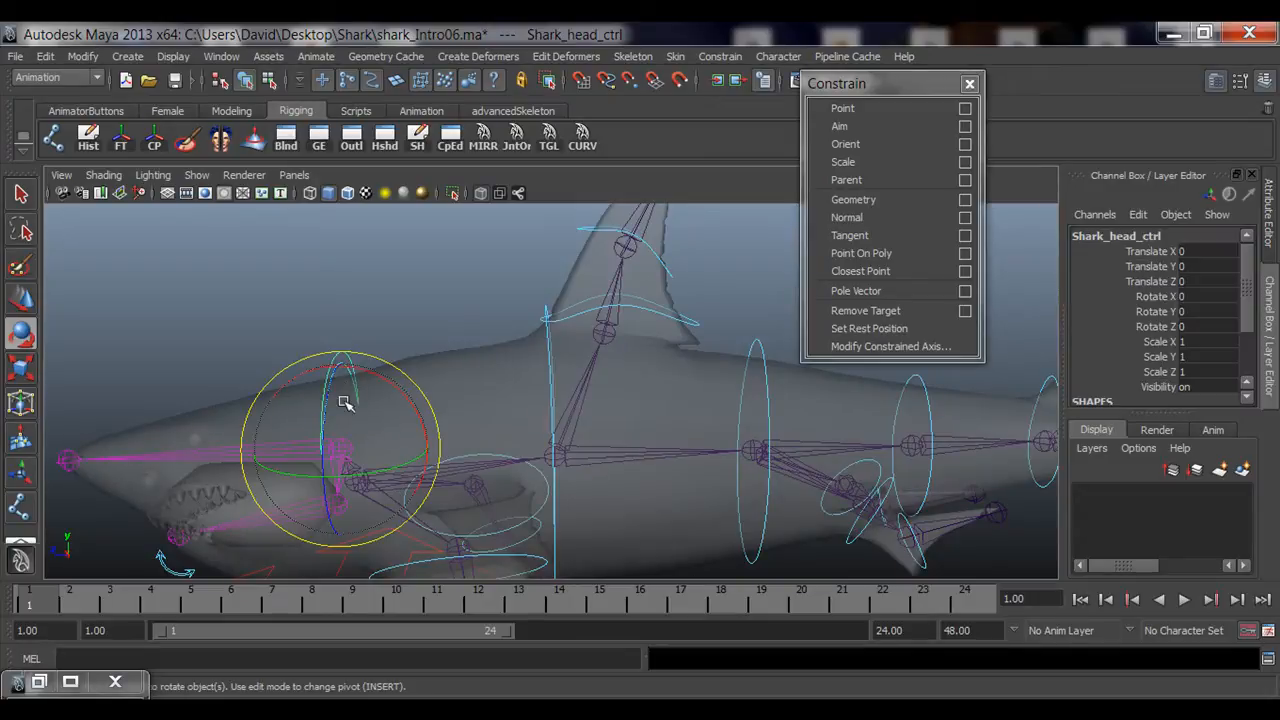
{"action": "left_click_drag", "start_coordinate": [344, 402], "coordinate": [374, 402]}
{"action": "key", "text": "ctrl+z"}
{"action": "left_click", "coordinate": [391, 309]}
Step: Examine the jaw area, selecting jaw_ctrl and the jaw_tip_jnt joint to check their pivots
{"action": "middle_click_drag", "start_coordinate": [357, 477], "coordinate": [600, 312], "text": "alt"}
{"action": "right_click_drag", "start_coordinate": [336, 408], "coordinate": [371, 410], "text": "alt"}
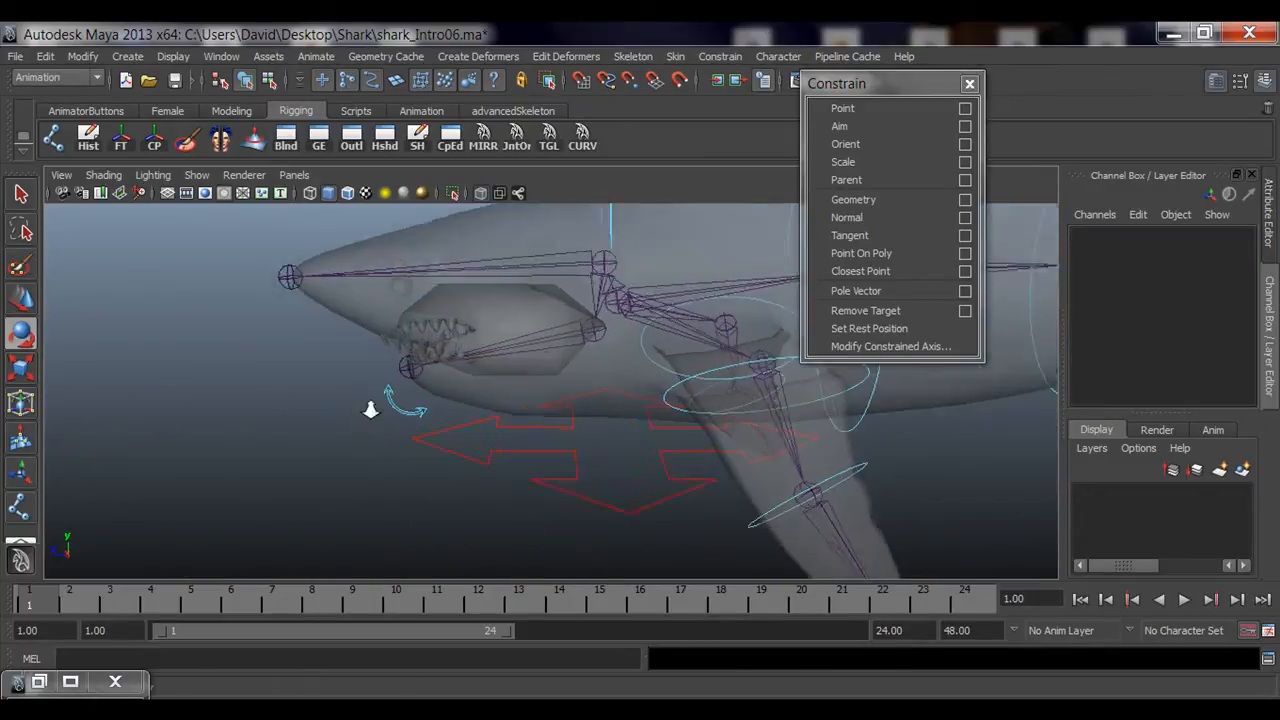
{"action": "left_click_drag", "start_coordinate": [371, 410], "coordinate": [330, 416], "text": "alt"}
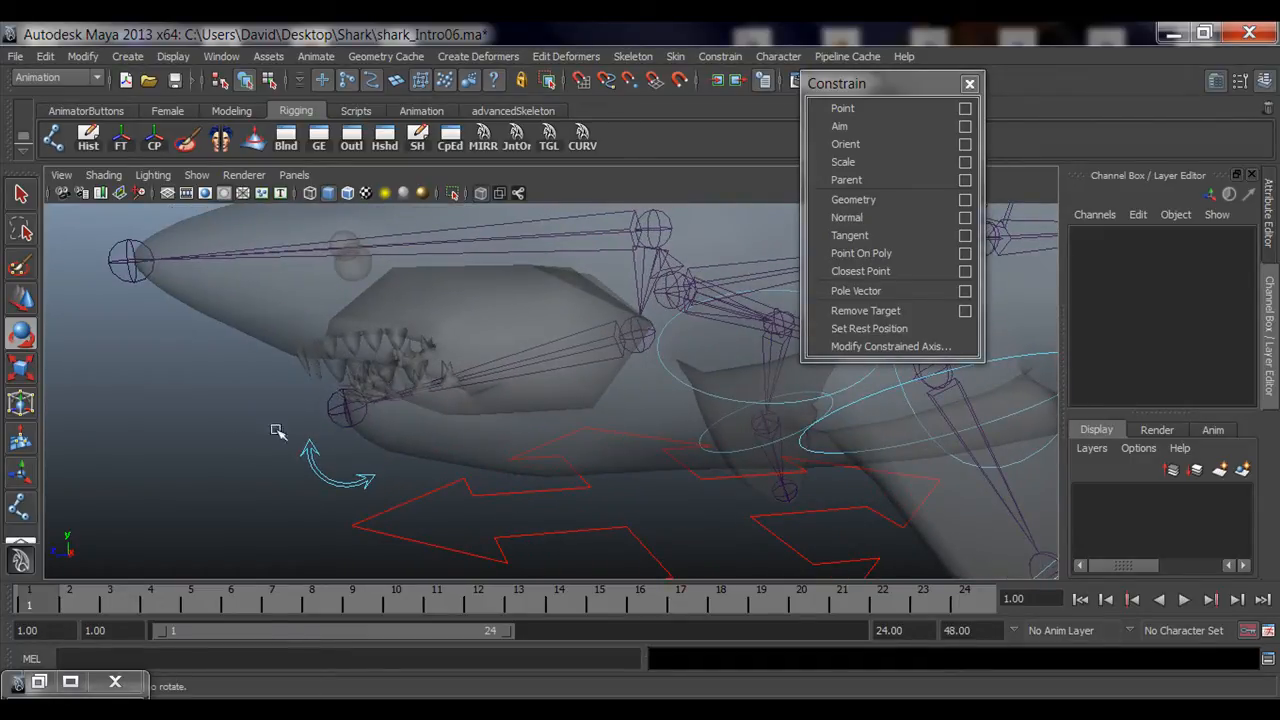
{"action": "key", "text": "q"}
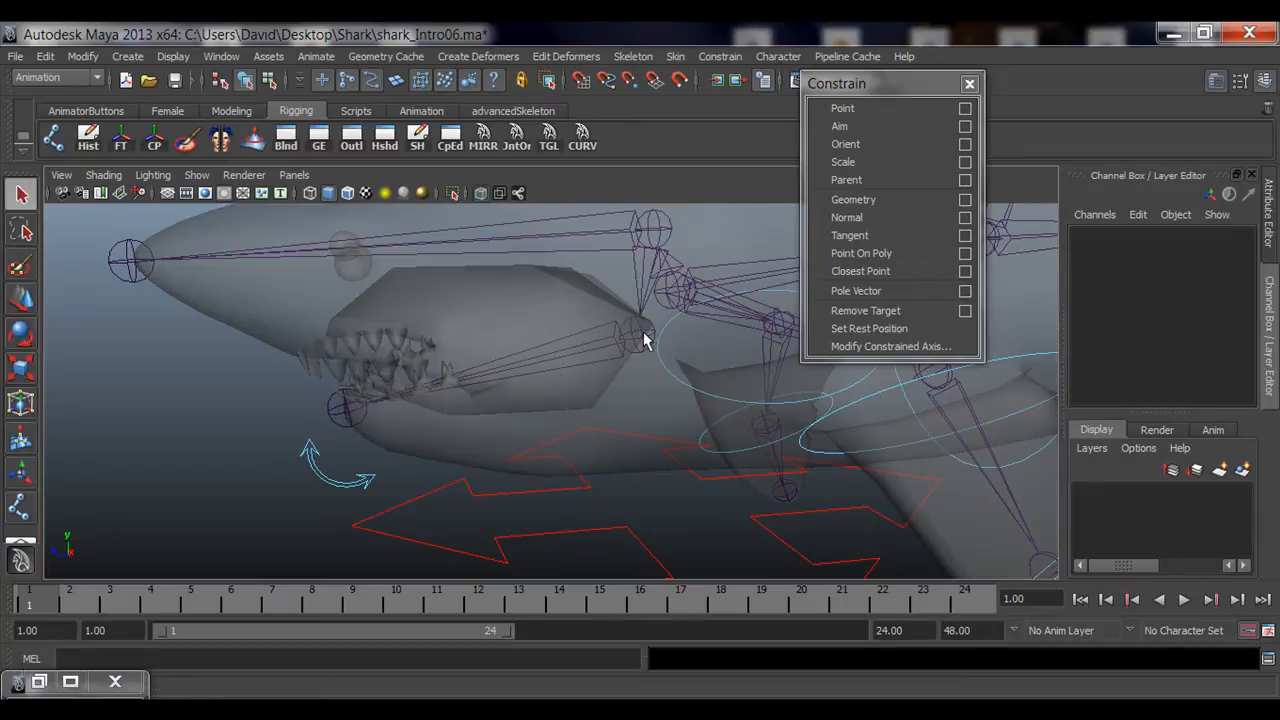
{"action": "left_click_drag", "start_coordinate": [295, 491], "coordinate": [340, 461]}
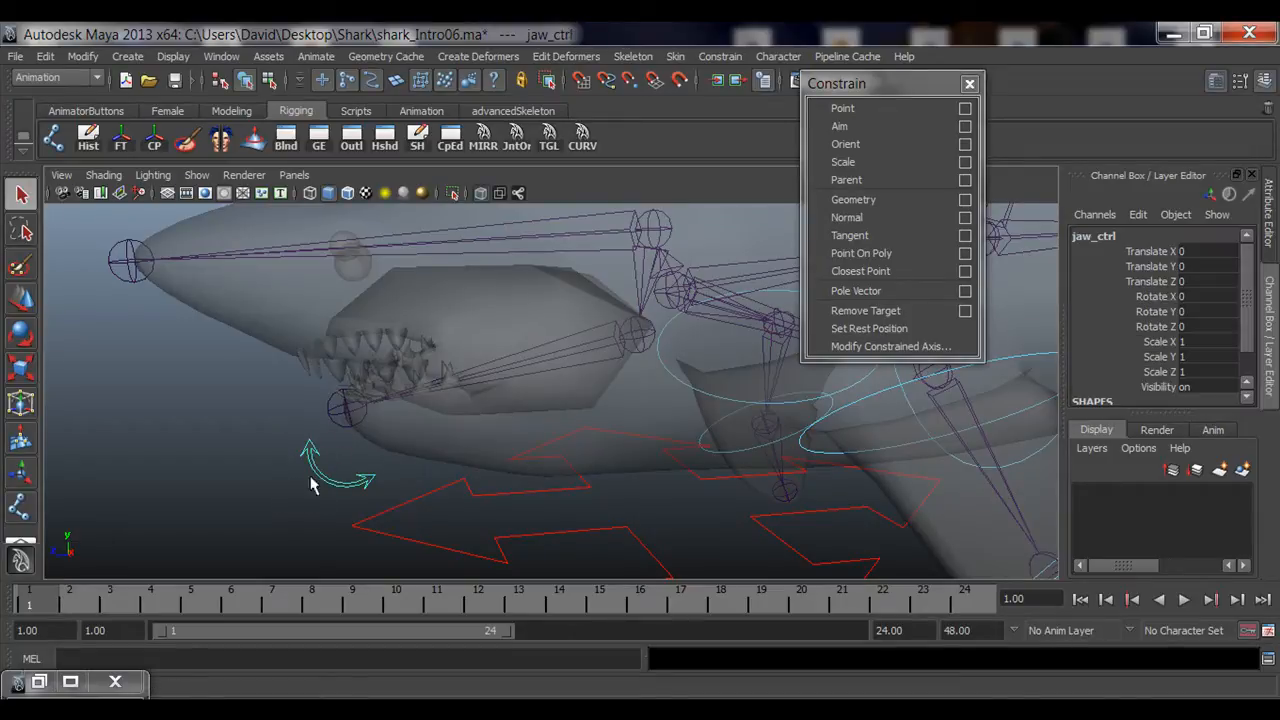
{"action": "key", "text": "w"}
{"action": "left_click", "coordinate": [269, 418]}
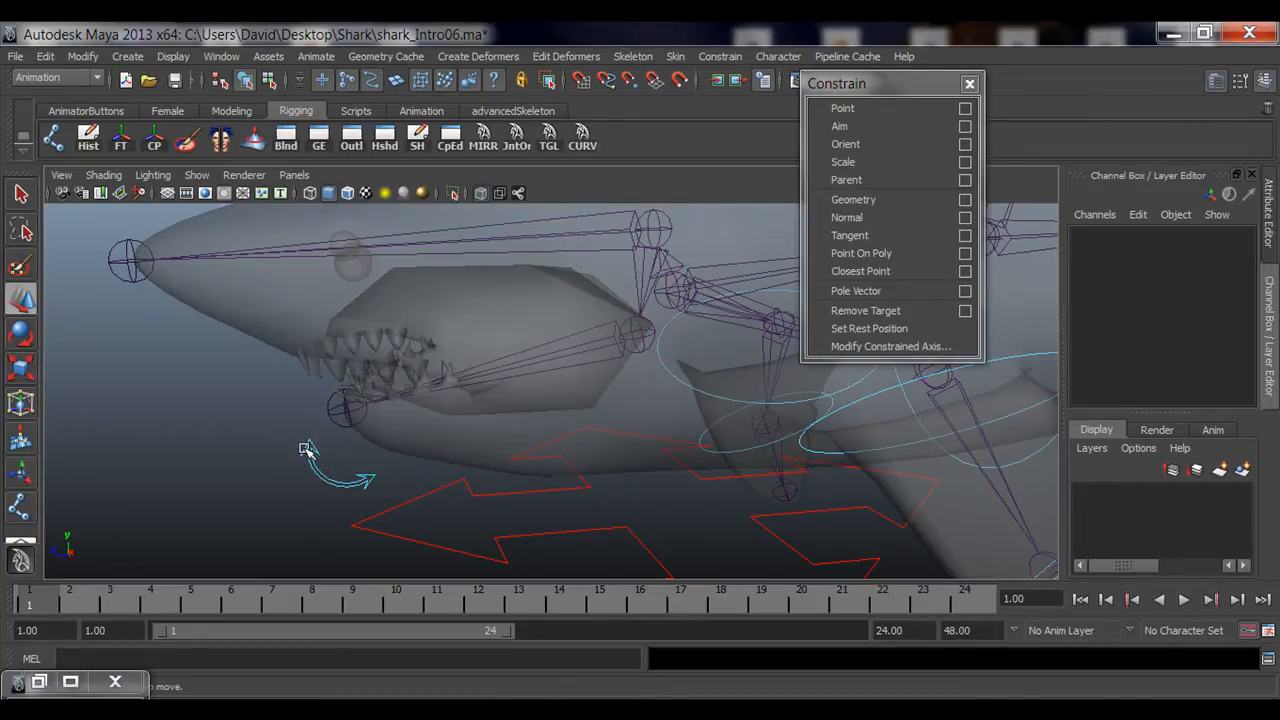
{"action": "left_click", "coordinate": [312, 452]}
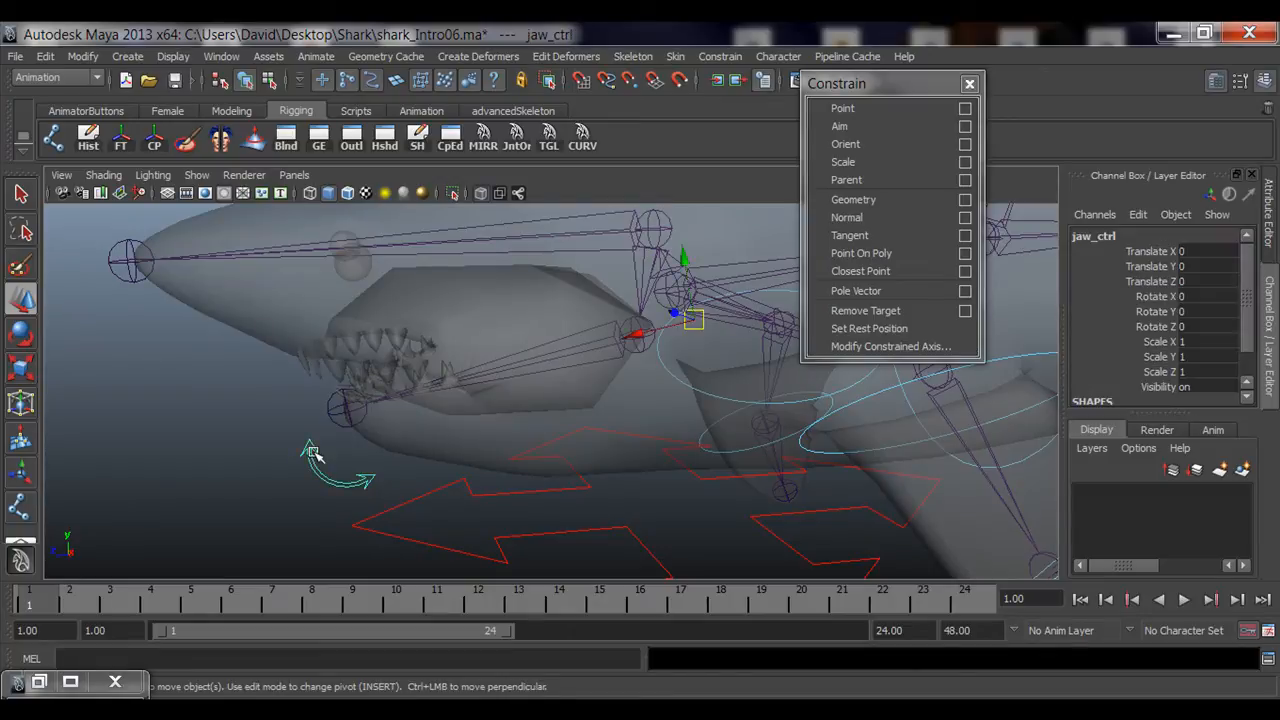
{"action": "left_click", "coordinate": [345, 408]}
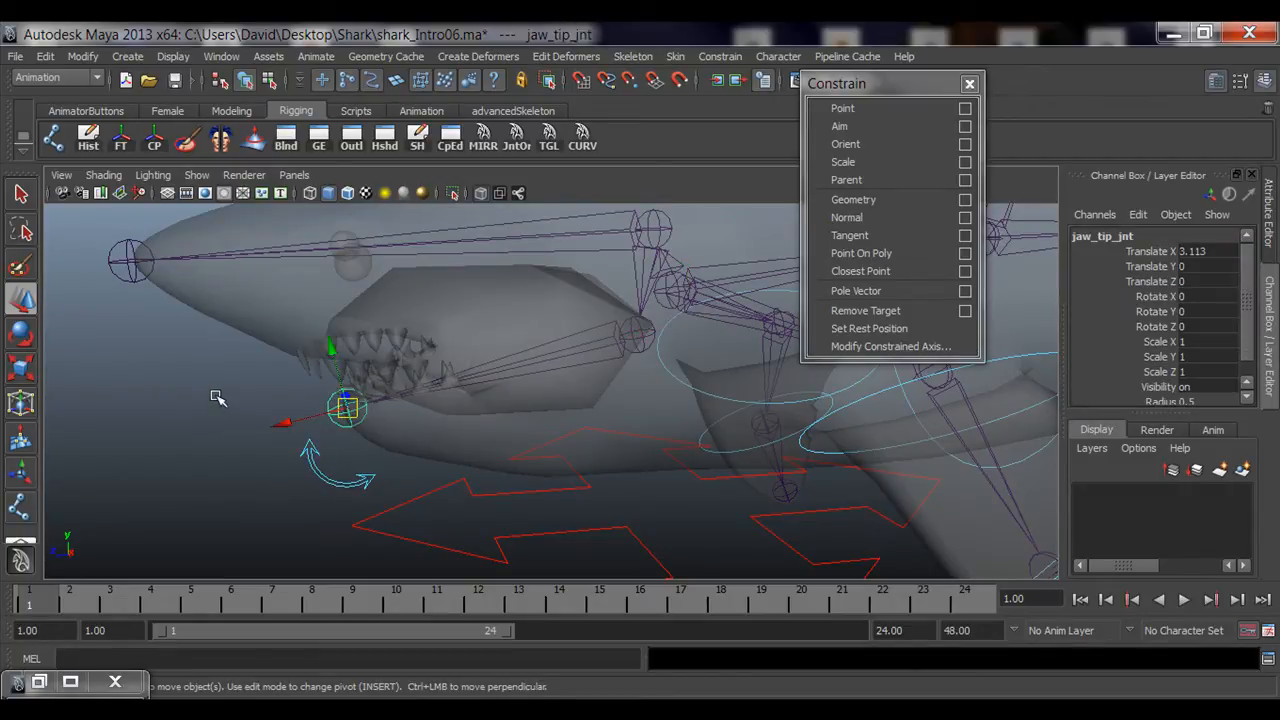
{"action": "left_click", "coordinate": [301, 486]}
{"action": "left_click", "coordinate": [317, 450]}
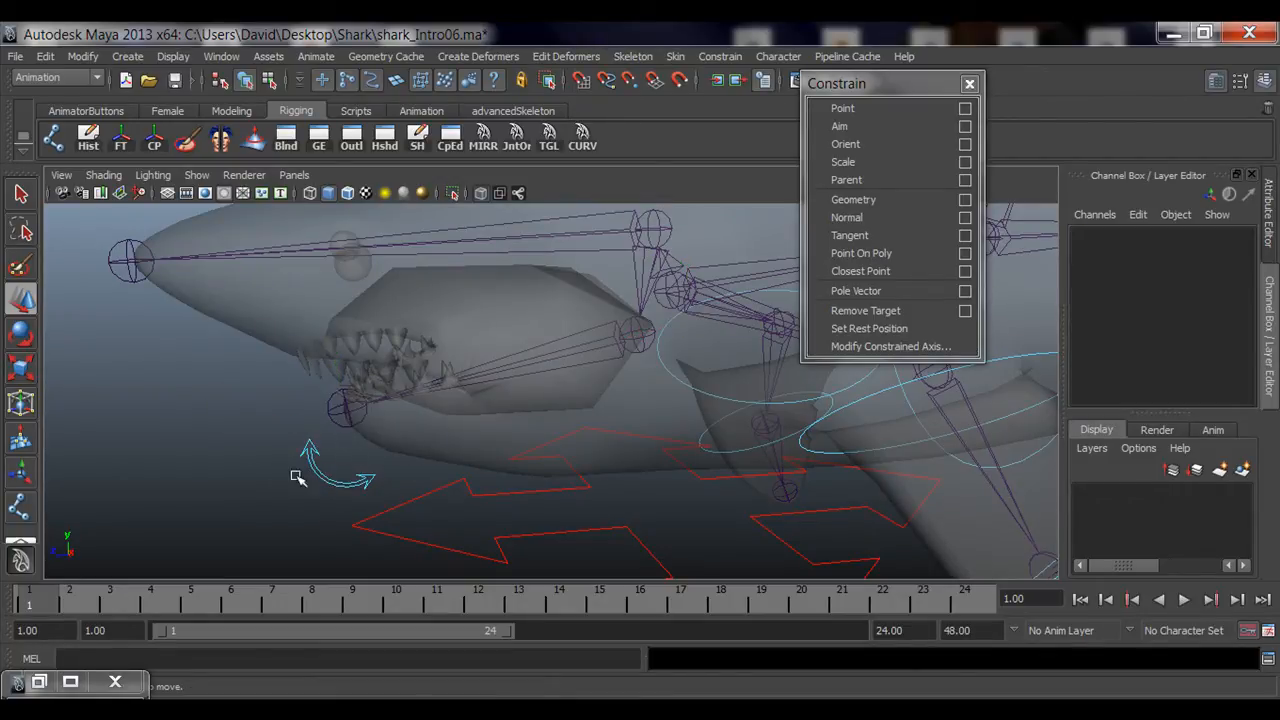
{"action": "middle_click_drag", "start_coordinate": [262, 478], "coordinate": [305, 460], "text": "alt"}
{"action": "right_click_drag", "start_coordinate": [288, 468], "coordinate": [295, 474], "text": "alt"}
{"action": "left_click_drag", "start_coordinate": [295, 474], "coordinate": [343, 463], "text": "alt"}
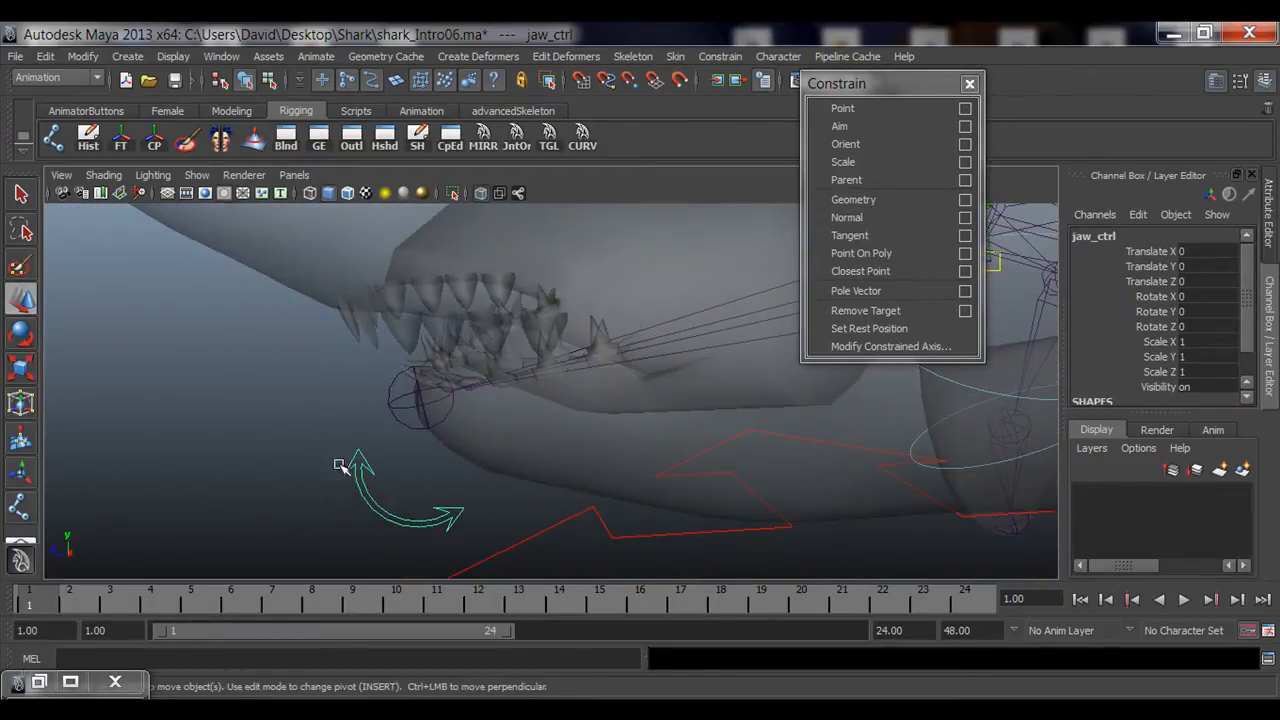
{"action": "left_click", "coordinate": [410, 400]}
{"action": "left_click", "coordinate": [333, 515]}
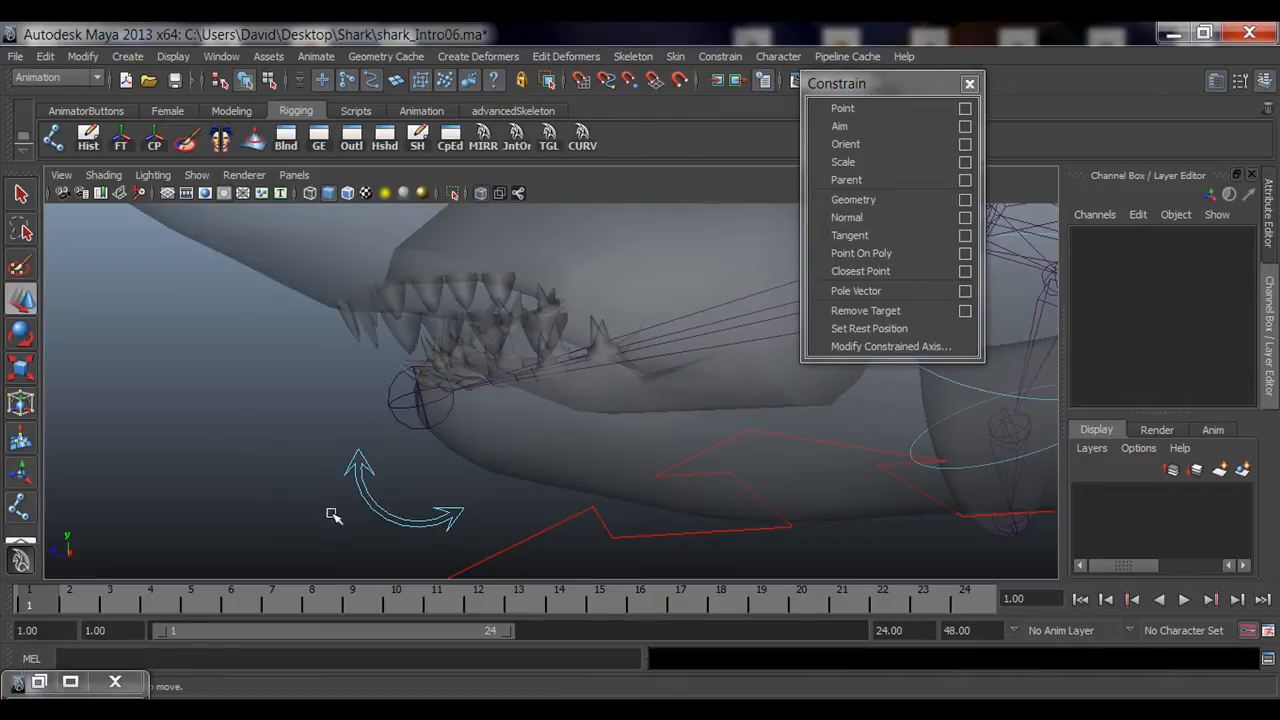
{"action": "left_click", "coordinate": [393, 500]}
{"action": "left_click_drag", "start_coordinate": [591, 503], "coordinate": [486, 500], "text": "alt"}
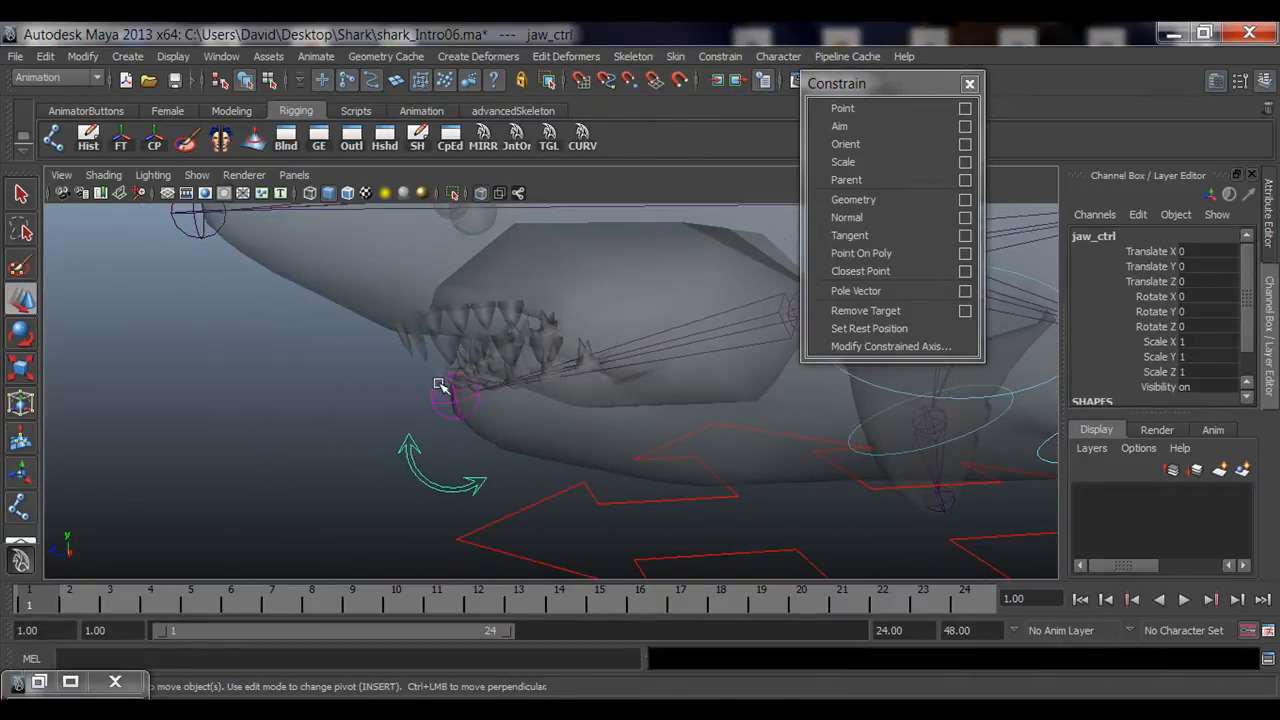
Step: Test-rotate jaw_ctrl and undo the rotation
{"action": "key", "text": "e"}
{"action": "left_click_drag", "start_coordinate": [634, 330], "coordinate": [555, 334], "text": "alt"}
{"action": "mouse_move", "coordinate": [712, 289]}
{"action": "left_mouse_down"}
{"action": "mouse_move", "coordinate": [688, 312]}
{"action": "mouse_move", "coordinate": [690, 285]}
{"action": "mouse_move", "coordinate": [696, 308]}
{"action": "left_mouse_up"}
{"action": "key", "text": "ctrl+z"}
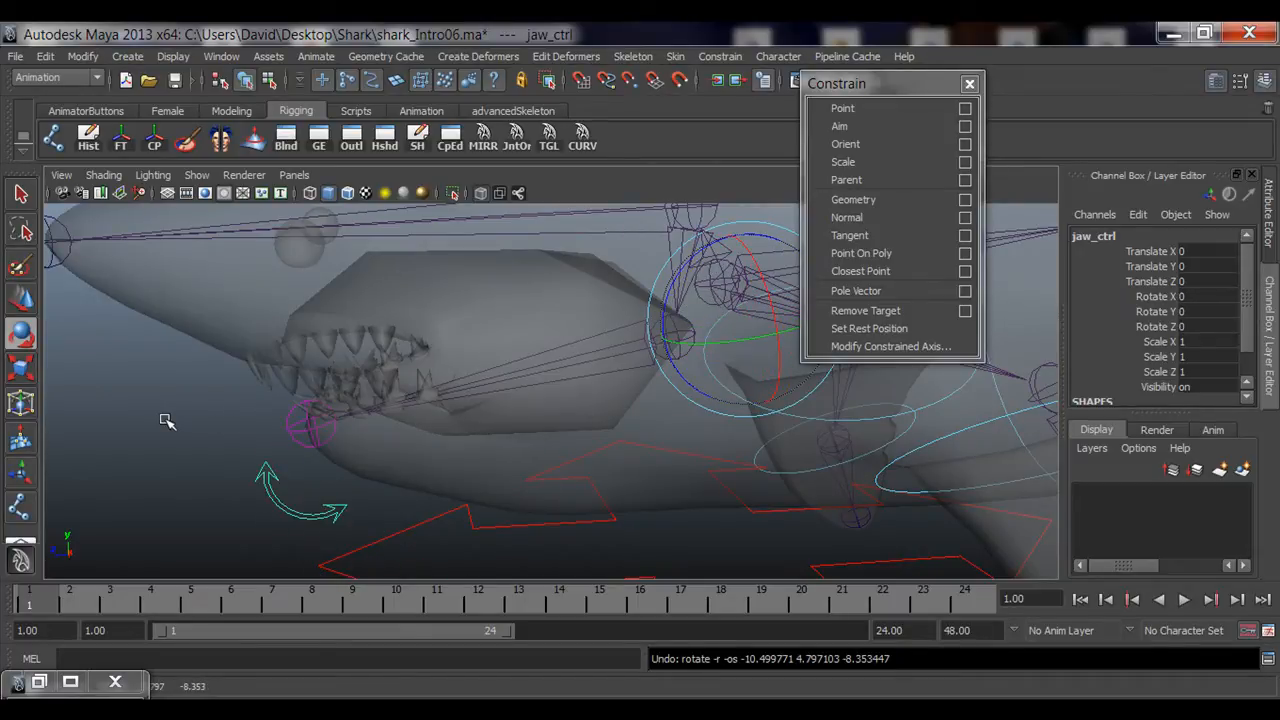
Step: Open the Outliner and locate the selected jaw_tip_jnt within the joint hierarchy
{"action": "left_click", "coordinate": [265, 486]}
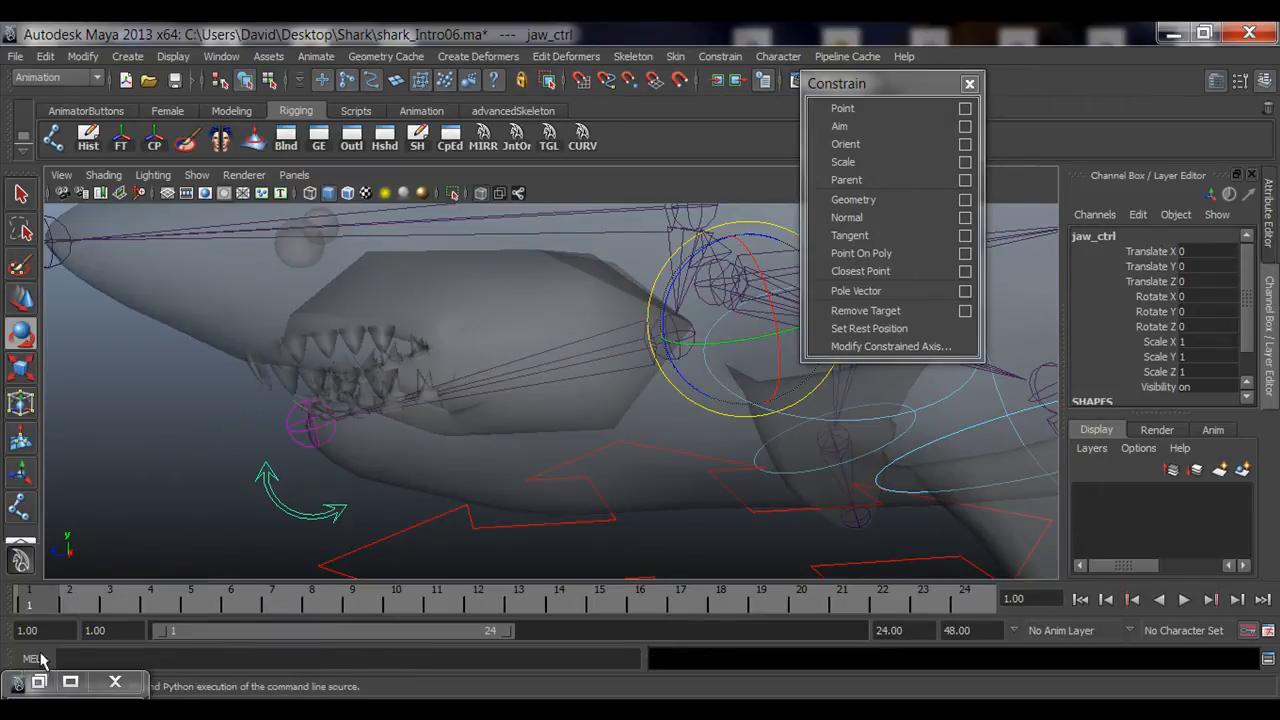
{"action": "left_click", "coordinate": [40, 682]}
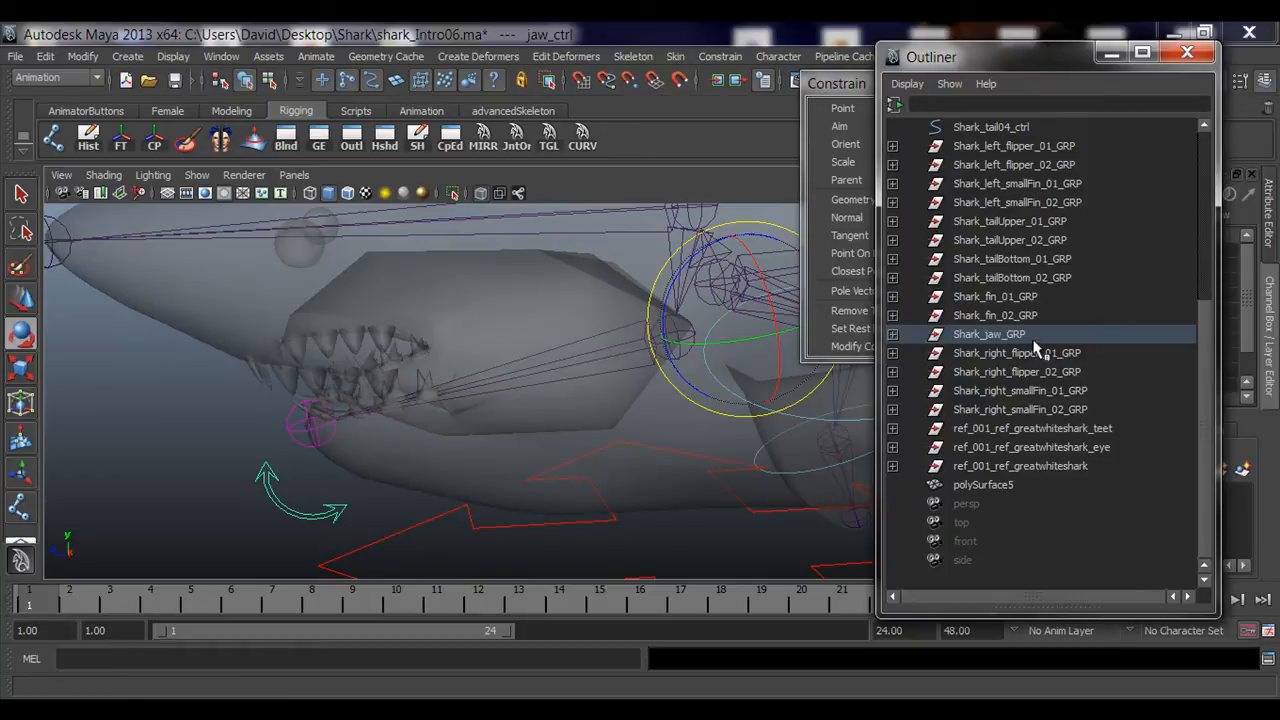
{"action": "scroll", "coordinate": [1036, 345], "scroll_direction": "up", "scroll_amount": 5}
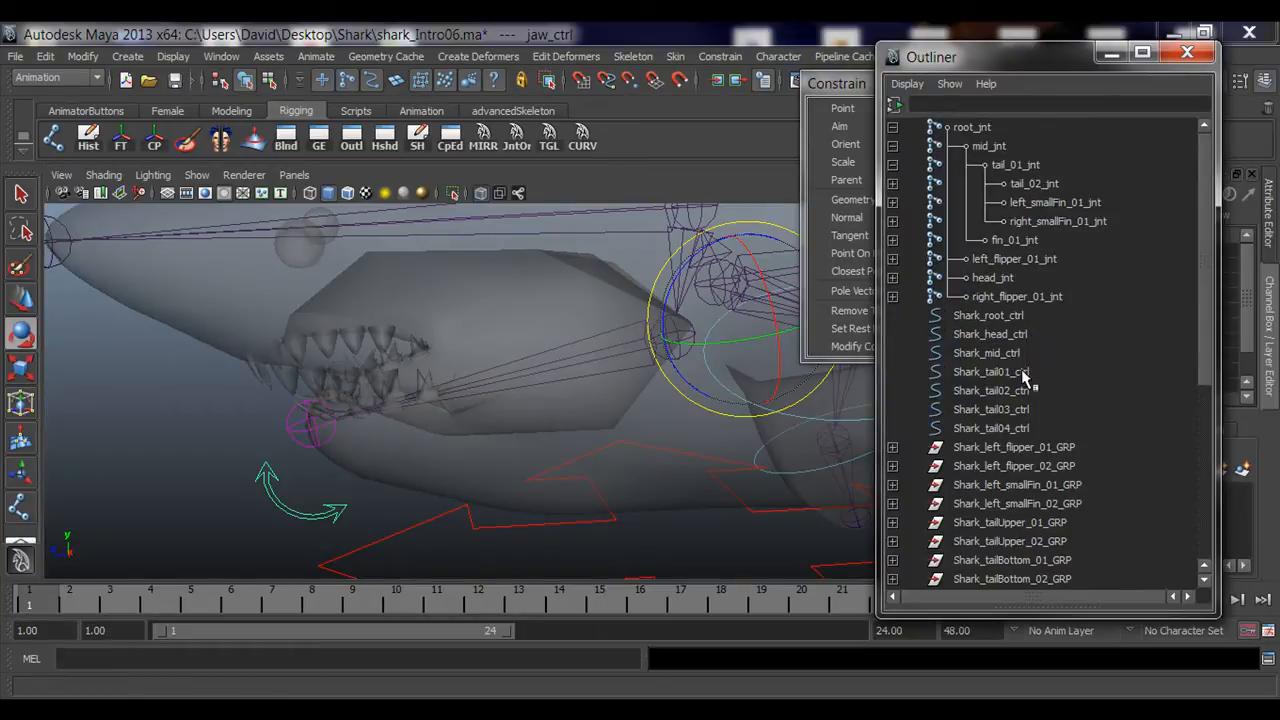
{"action": "scroll", "coordinate": [1024, 375], "scroll_direction": "down", "scroll_amount": 5}
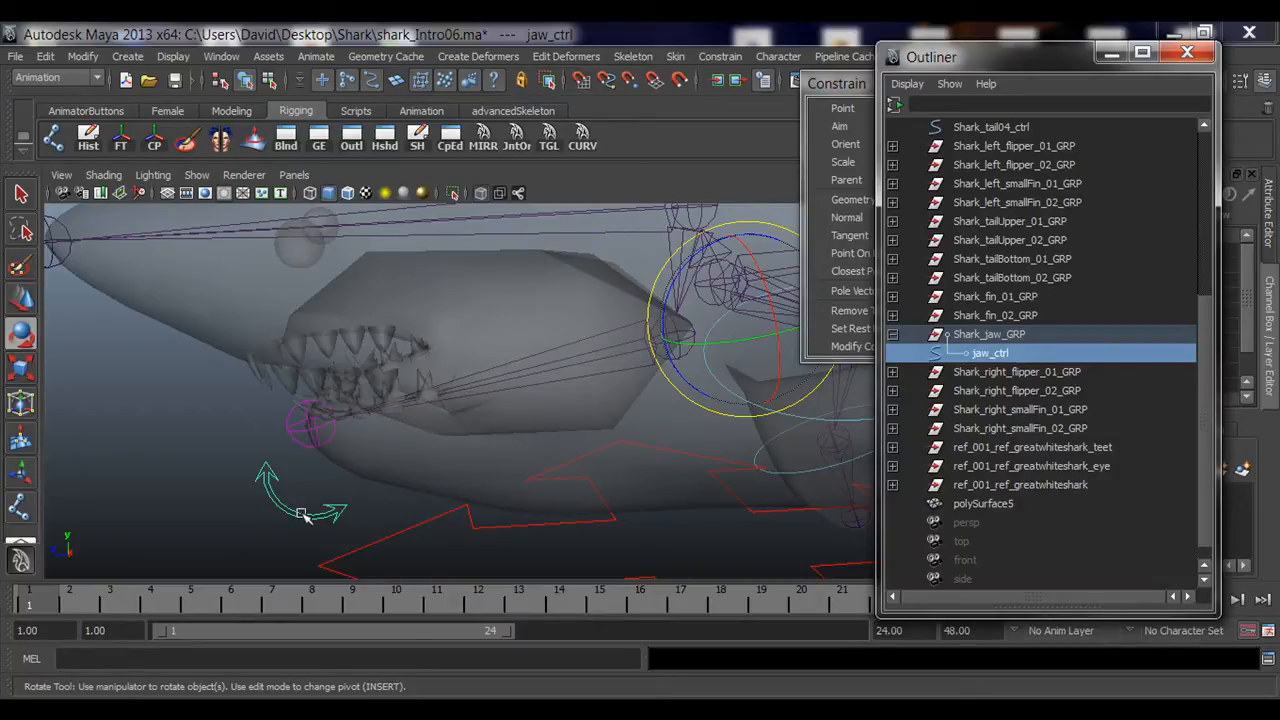
{"action": "left_click", "coordinate": [293, 429]}
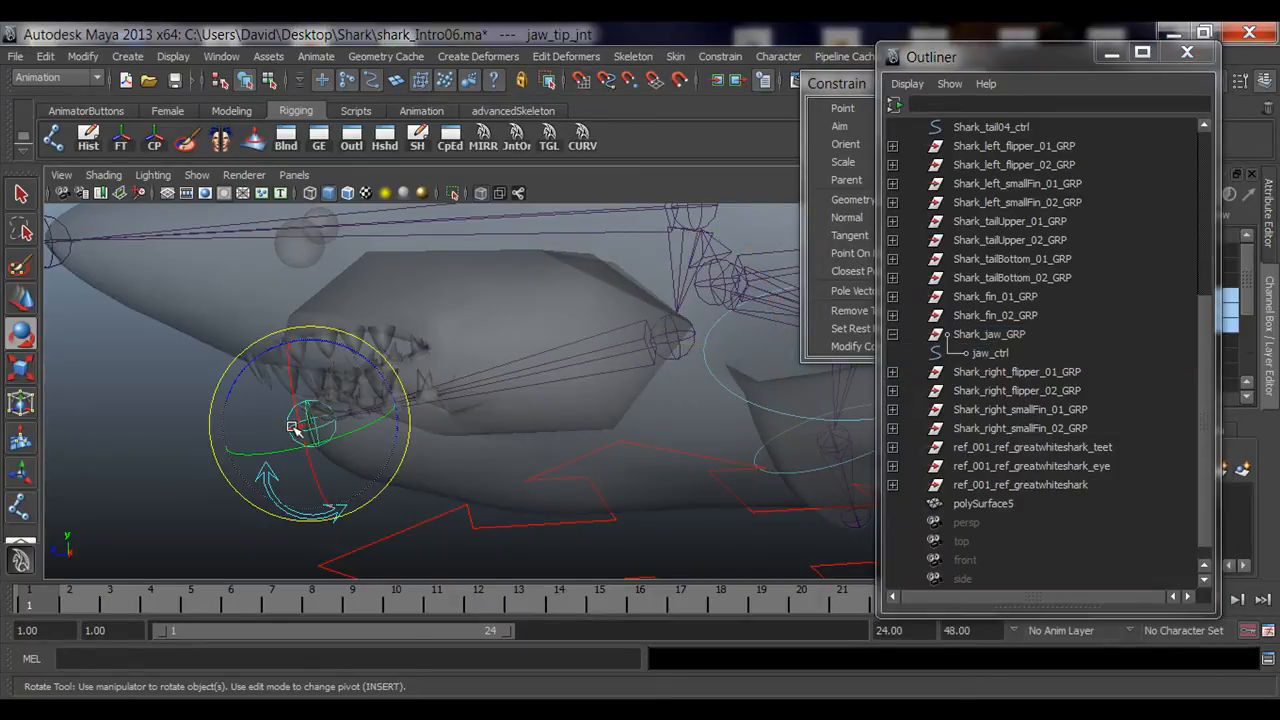
{"action": "key", "text": "f"}
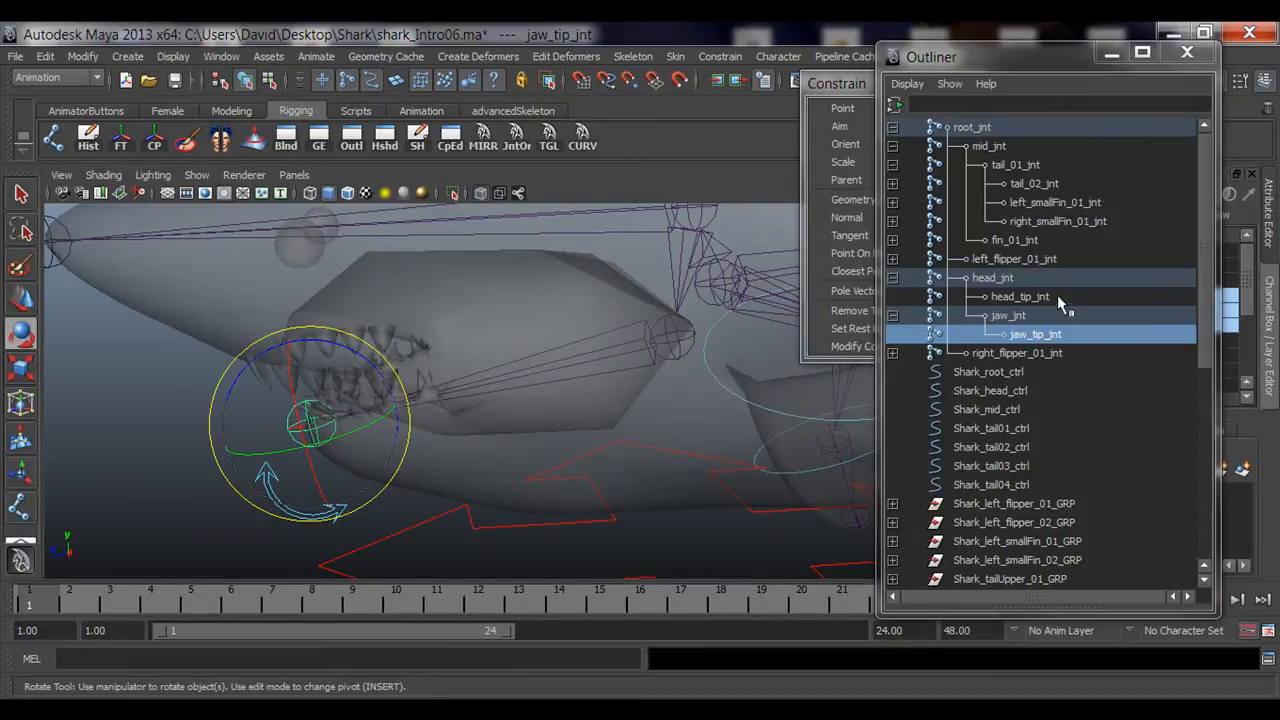
Step: Set the Outliner to show all items, including constraint nodes, and arrange the Outliner window
{"action": "left_click", "coordinate": [949, 84]}
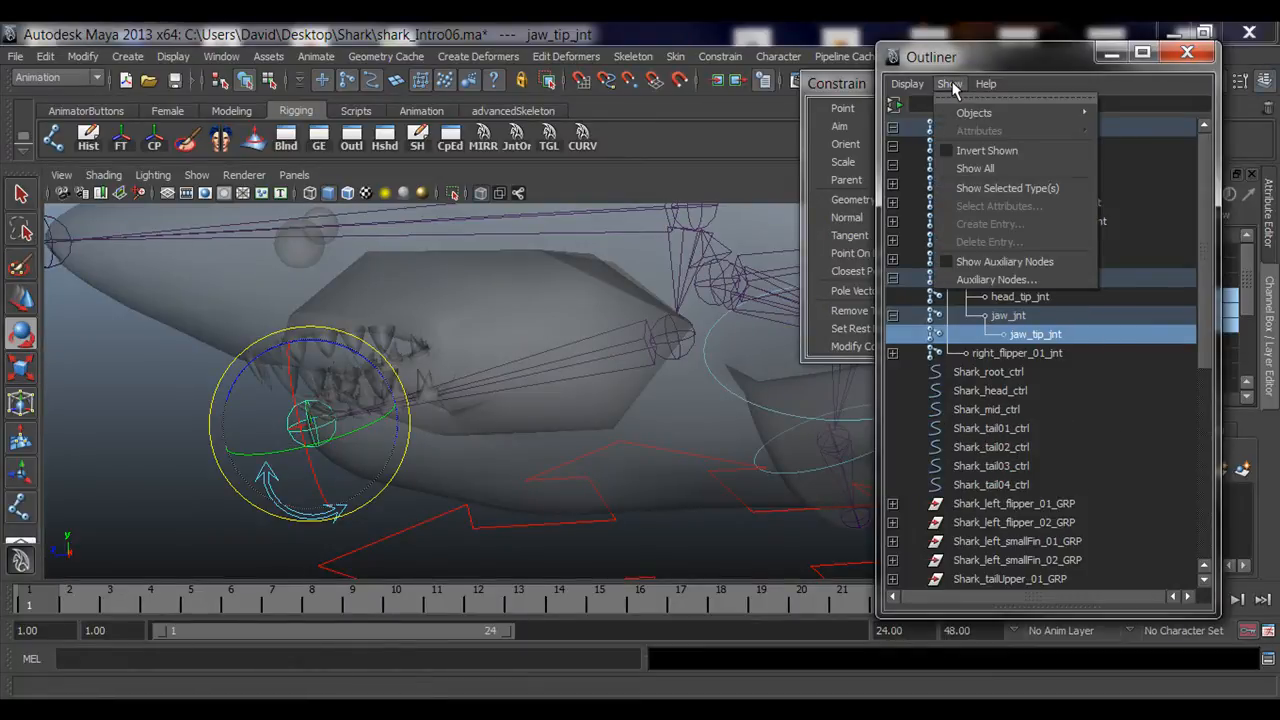
{"action": "left_click", "coordinate": [975, 169]}
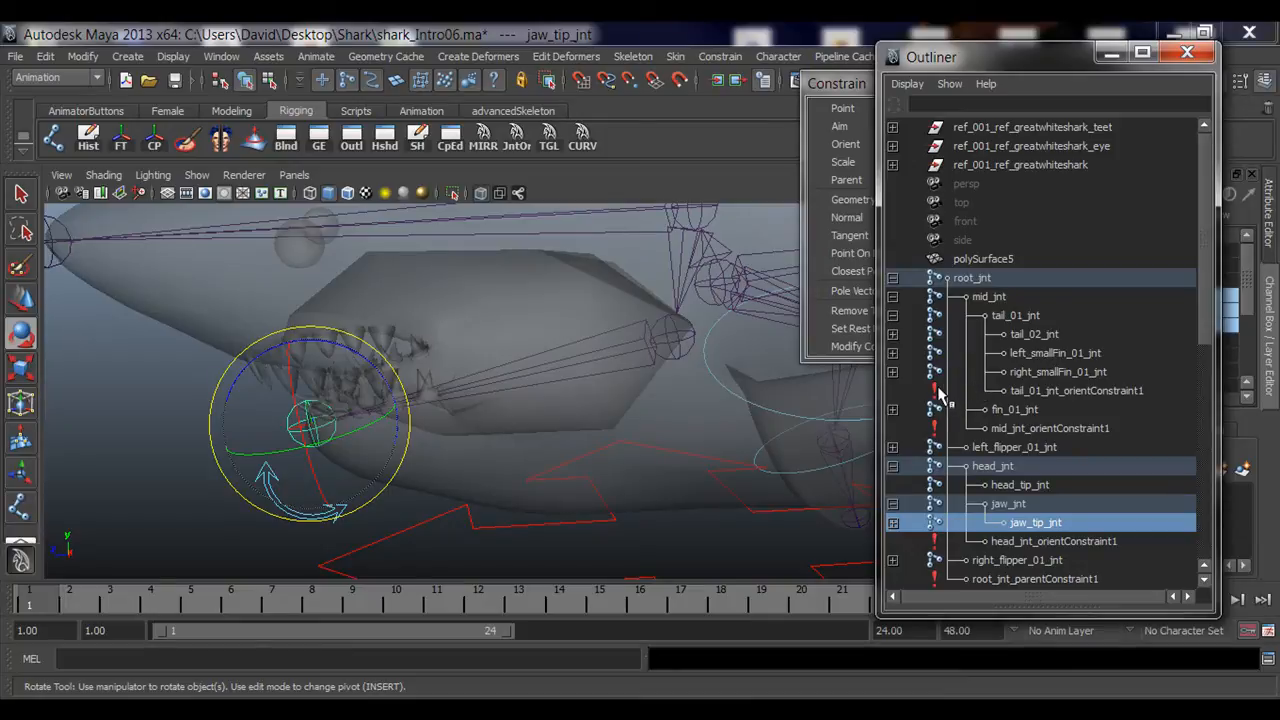
{"action": "scroll", "coordinate": [1095, 318], "scroll_direction": "down", "scroll_amount": 3}
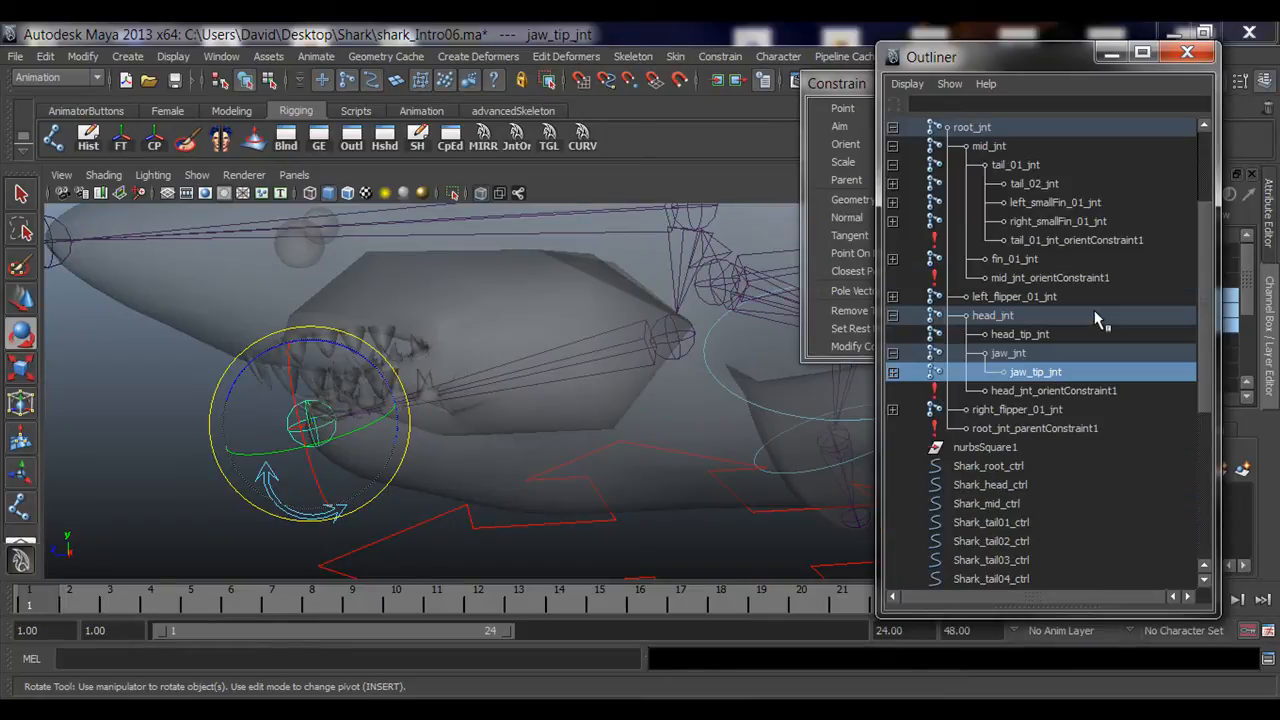
{"action": "left_click_drag", "start_coordinate": [1015, 62], "coordinate": [840, 66]}
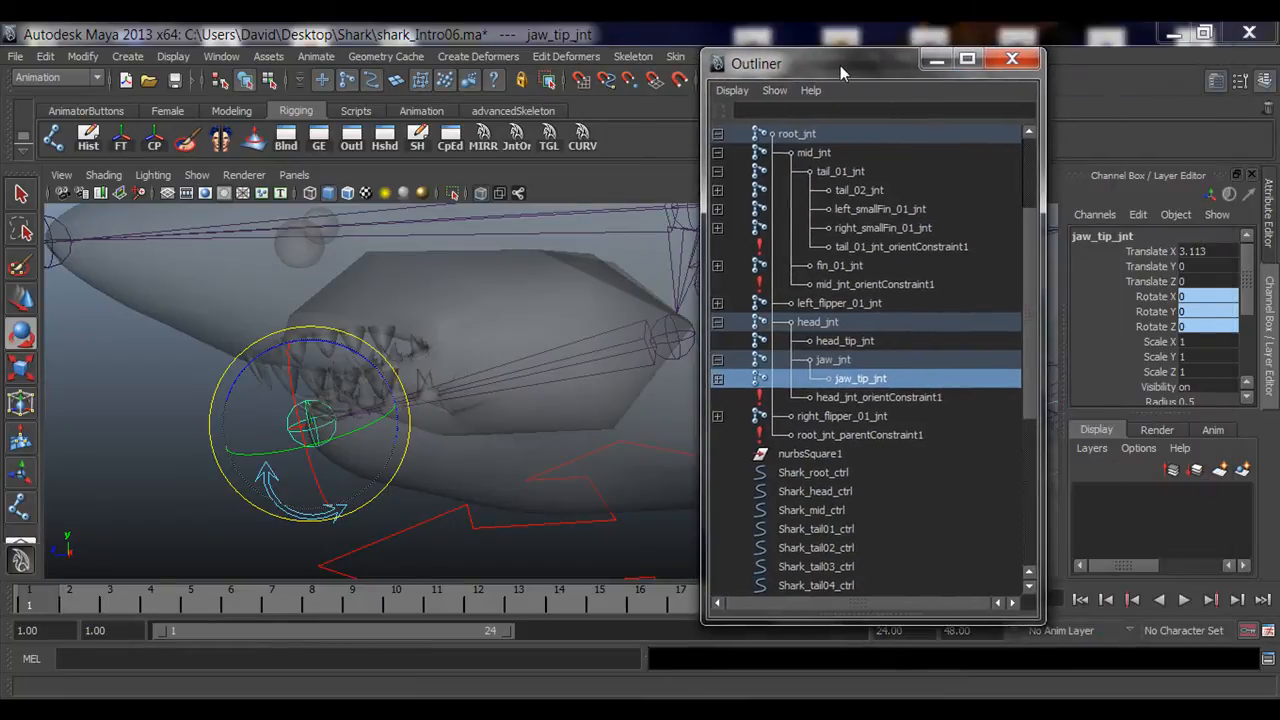
{"action": "left_click_drag", "start_coordinate": [1135, 413], "coordinate": [1149, 563]}
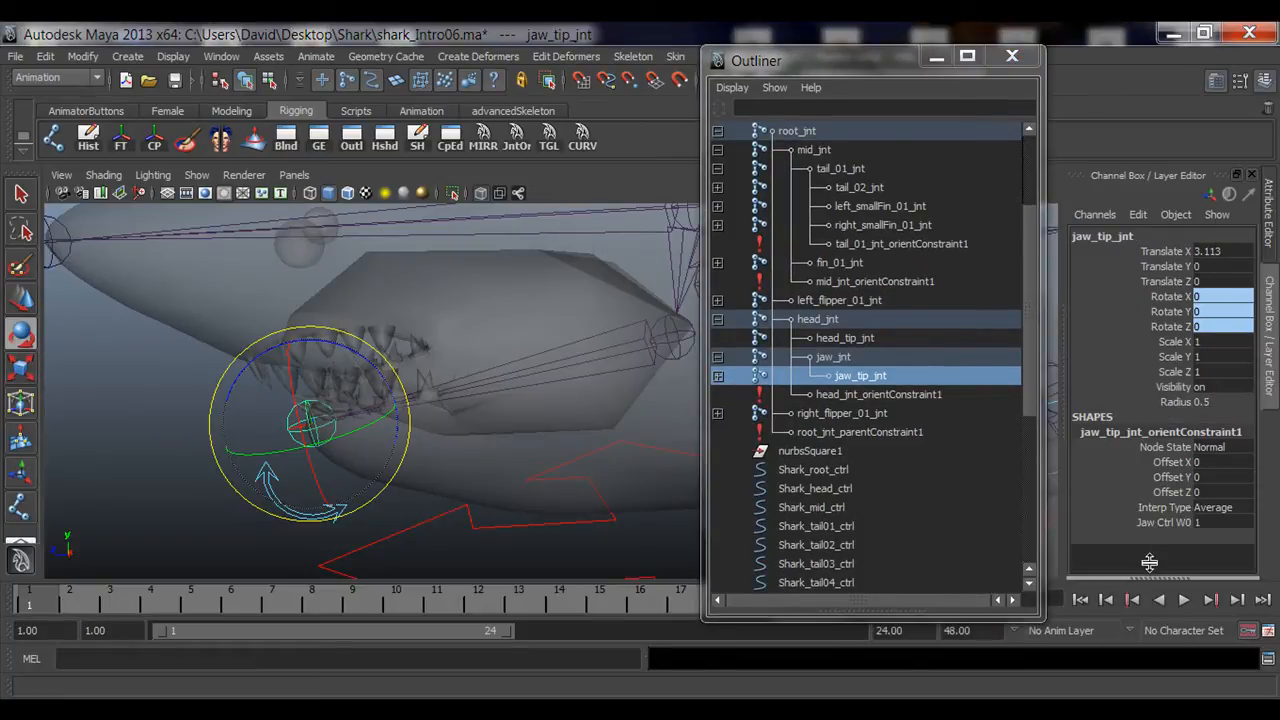
Step: Delete the orient constraint on jaw_tip_jnt
{"action": "left_click", "coordinate": [831, 396]}
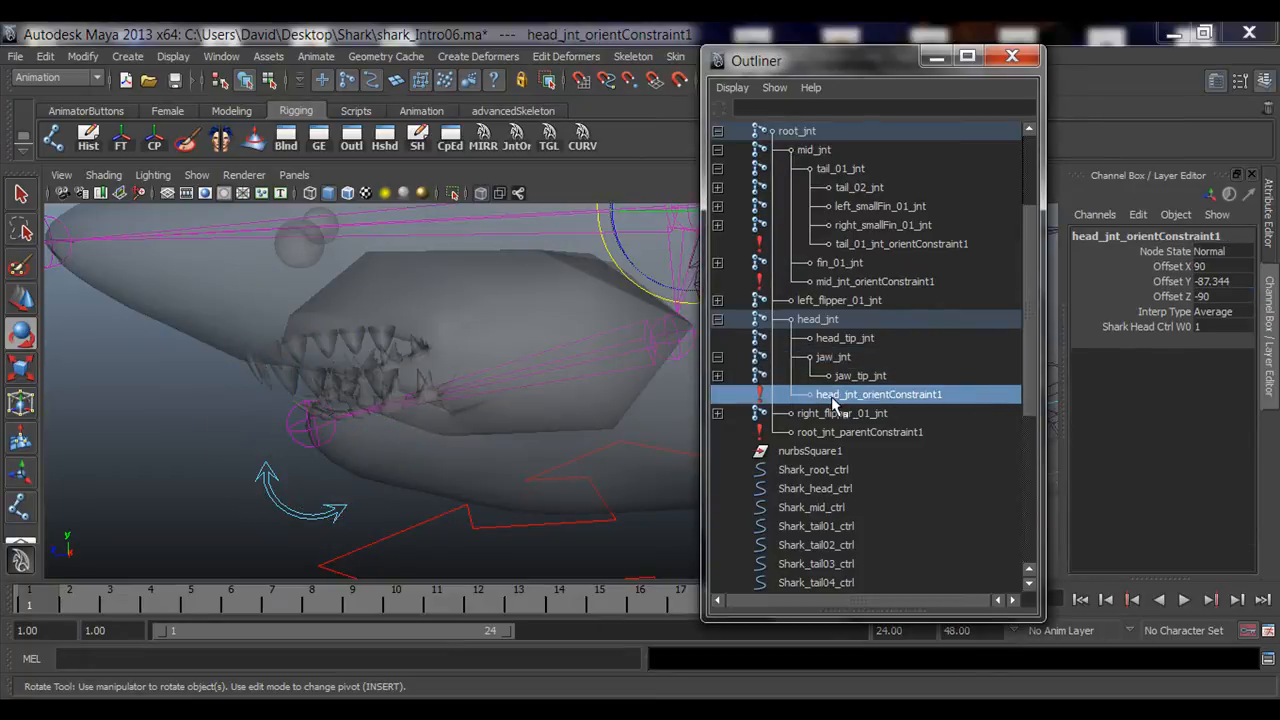
{"action": "right_click_drag", "start_coordinate": [512, 392], "coordinate": [477, 413], "text": "alt"}
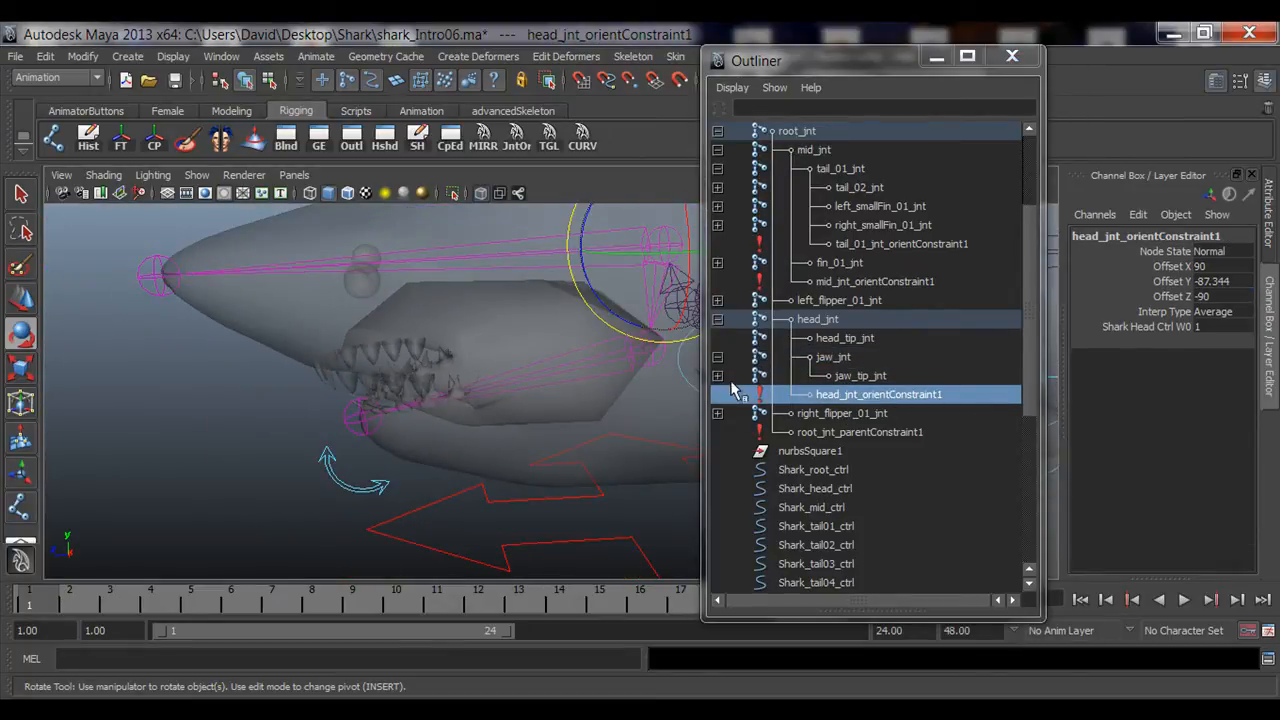
{"action": "left_click", "coordinate": [717, 376]}
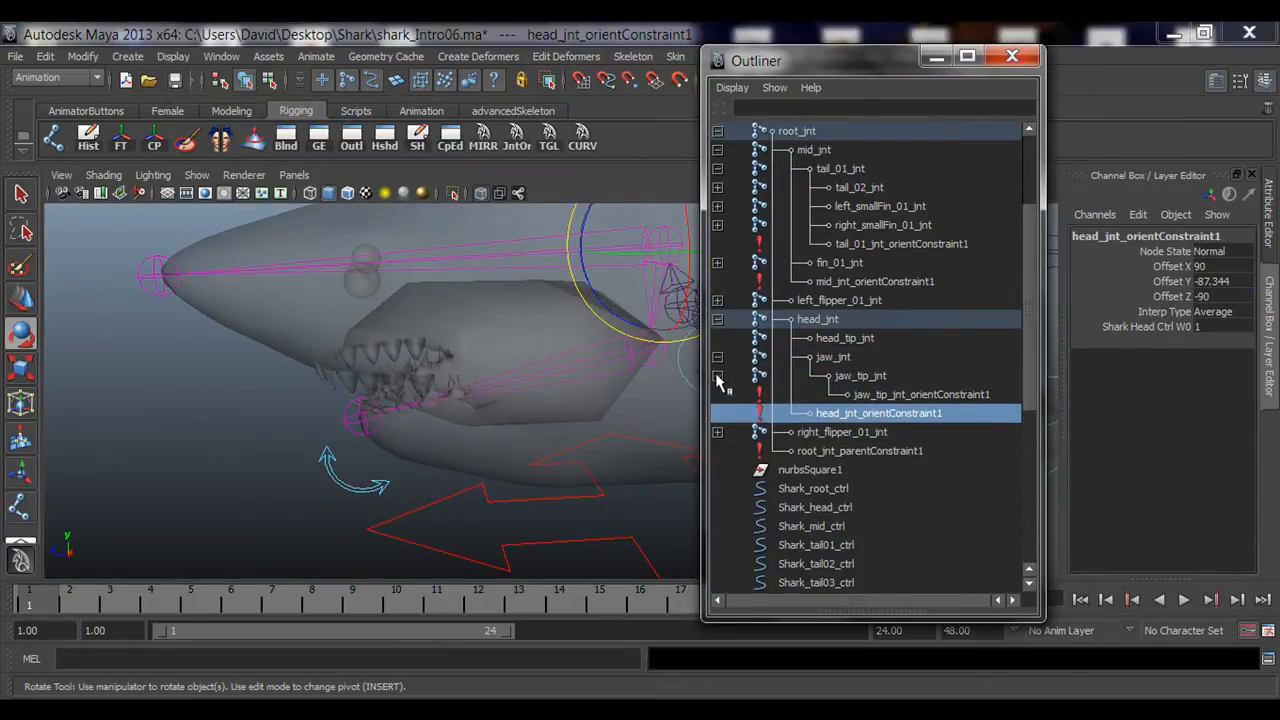
{"action": "left_click", "coordinate": [872, 397]}
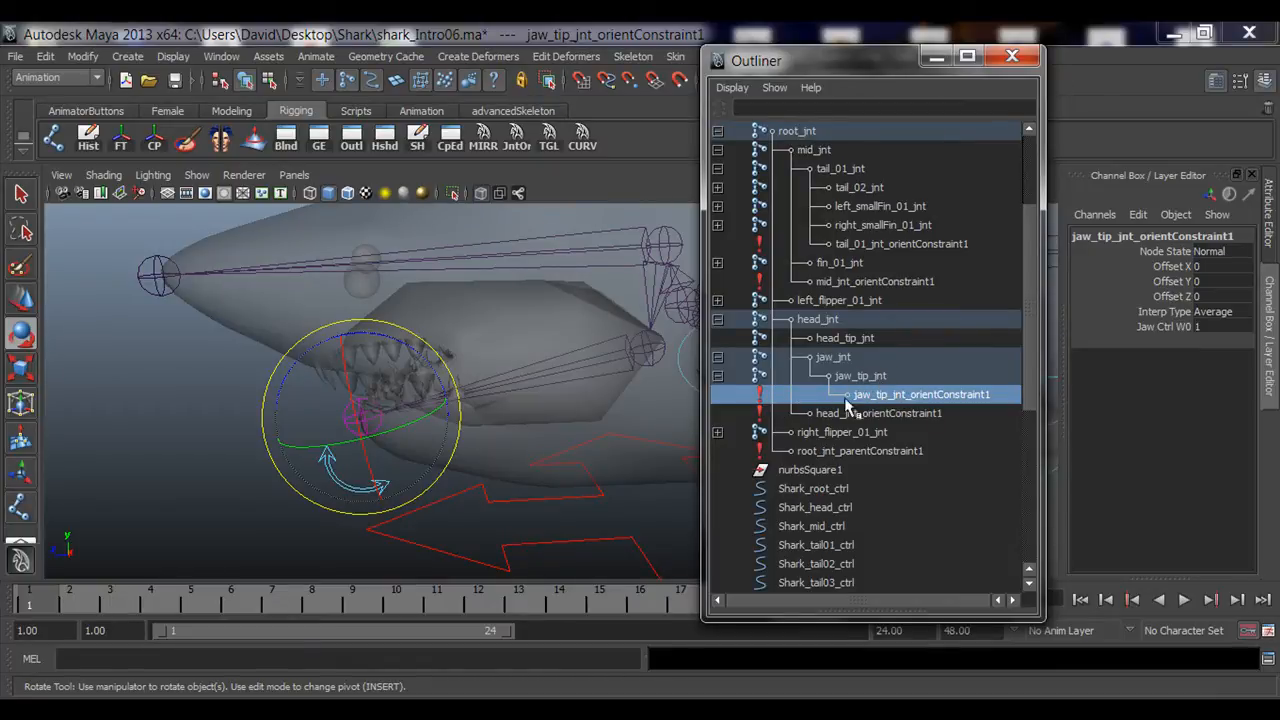
{"action": "key", "text": "Delete"}
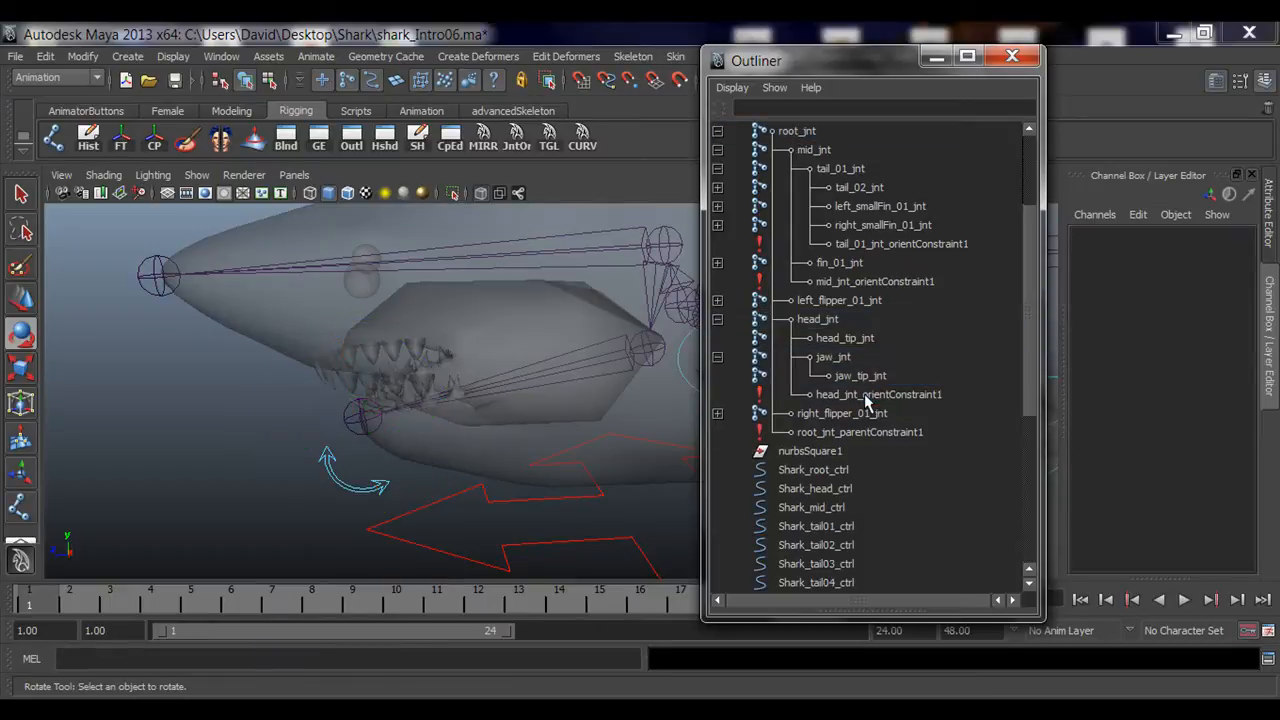
Step: Test-rotate jaw_ctrl and undo the rotation
{"action": "left_click_drag", "start_coordinate": [367, 479], "coordinate": [368, 452], "text": "alt"}
{"action": "left_click", "coordinate": [354, 459]}
{"action": "left_click_drag", "start_coordinate": [446, 474], "coordinate": [508, 464], "text": "alt"}
{"action": "left_click_drag", "start_coordinate": [493, 325], "coordinate": [541, 328]}
{"action": "key", "text": "ctrl+z"}
{"action": "key", "text": "ctrl+z"}
{"action": "key", "text": "ctrl+z"}
{"action": "key", "text": "ctrl+z"}
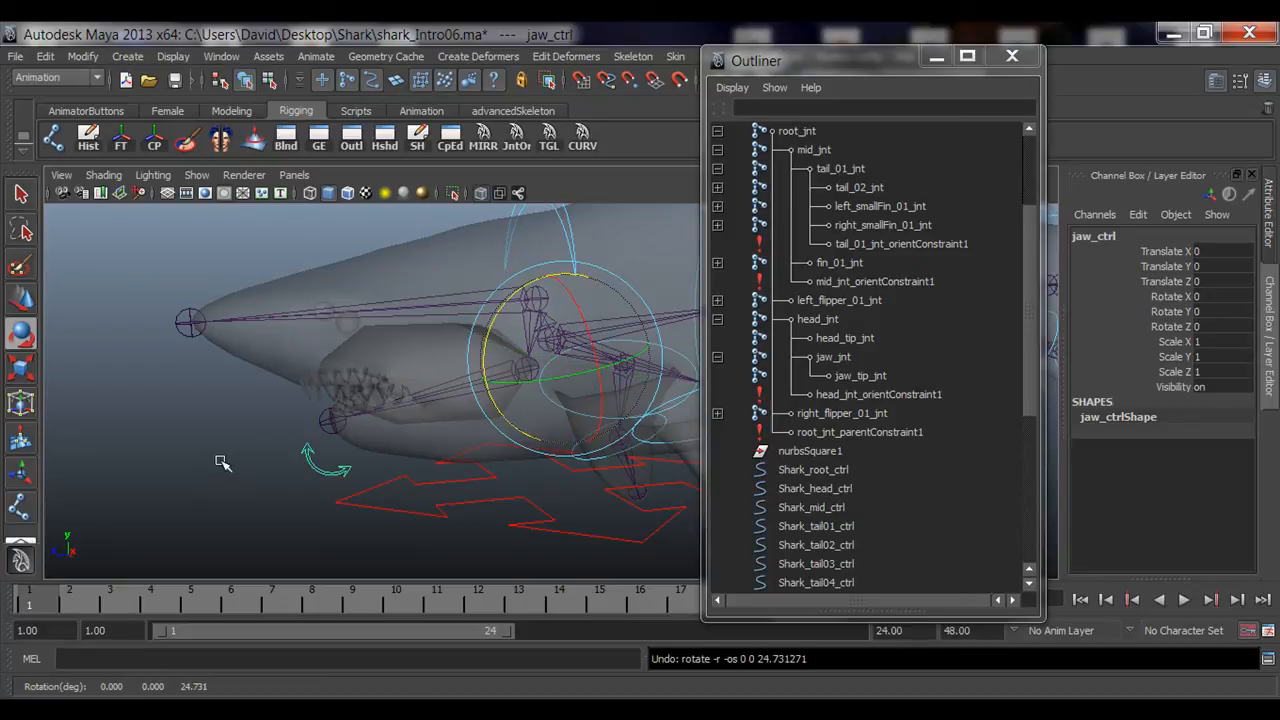
Step: Select jaw_ctrl, then jaw_jnt, and orient-constrain jaw_jnt to jaw_ctrl
{"action": "left_click", "coordinate": [228, 466]}
{"action": "left_click_drag", "start_coordinate": [228, 466], "coordinate": [350, 462], "text": "alt"}
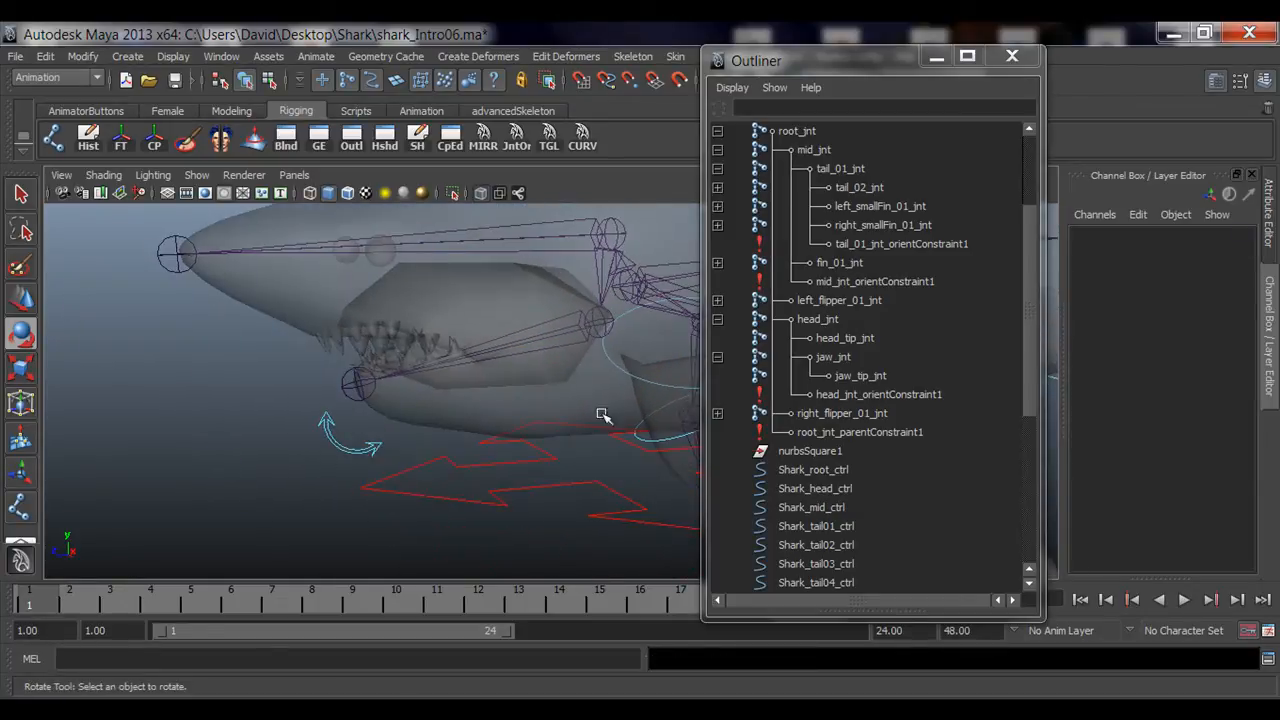
{"action": "key", "text": "q"}
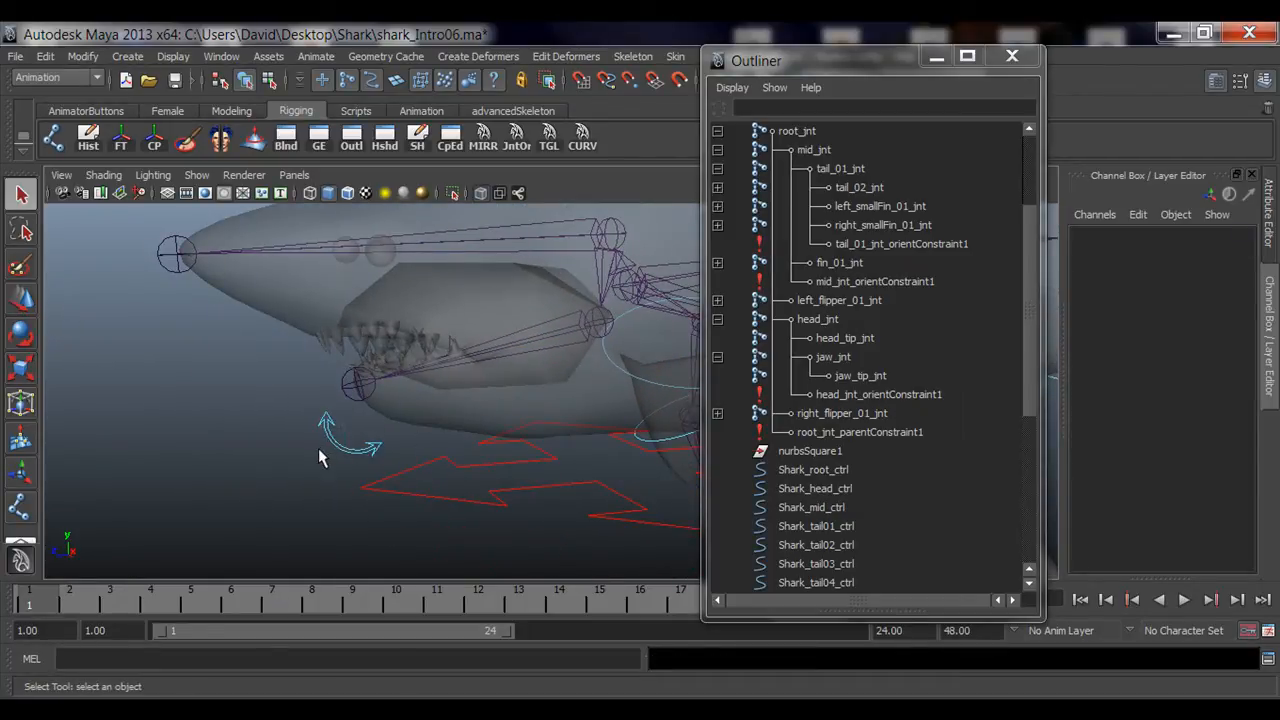
{"action": "left_click", "coordinate": [319, 450]}
{"action": "middle_click_drag", "start_coordinate": [428, 383], "coordinate": [312, 446], "text": "alt"}
{"action": "right_click_drag", "start_coordinate": [312, 447], "coordinate": [425, 443], "text": "alt"}
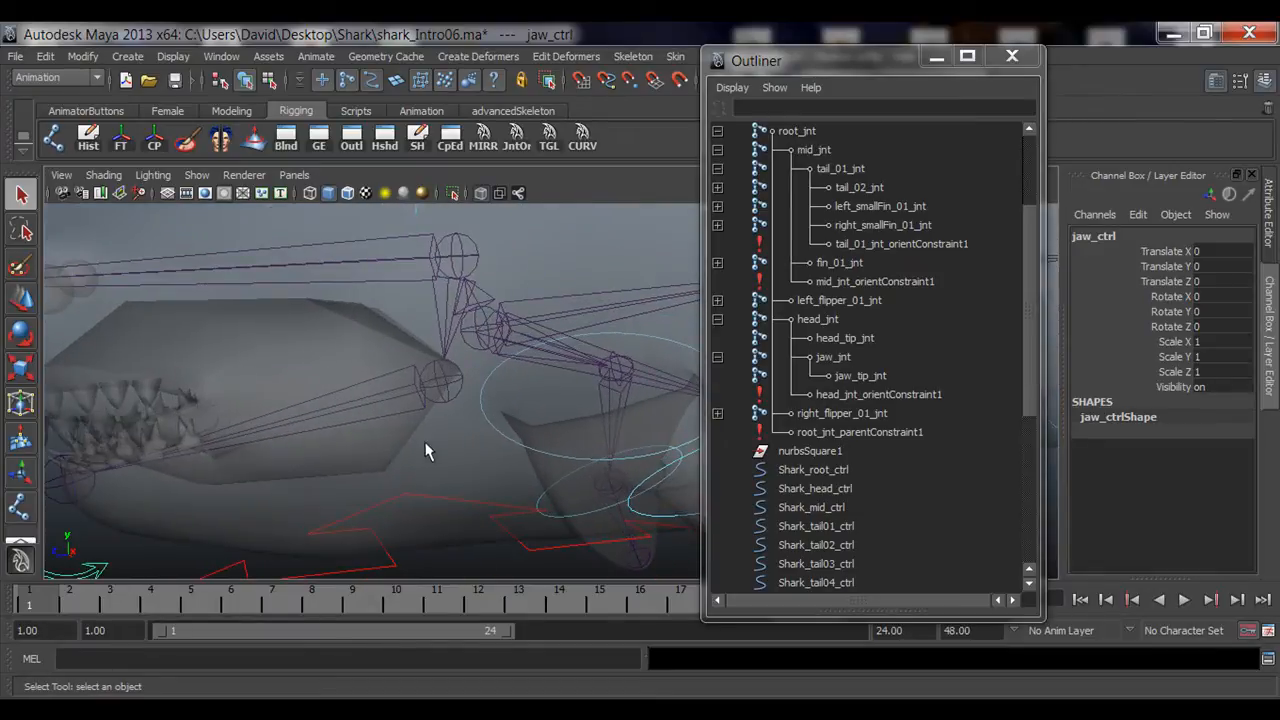
{"action": "left_click", "coordinate": [447, 380]}
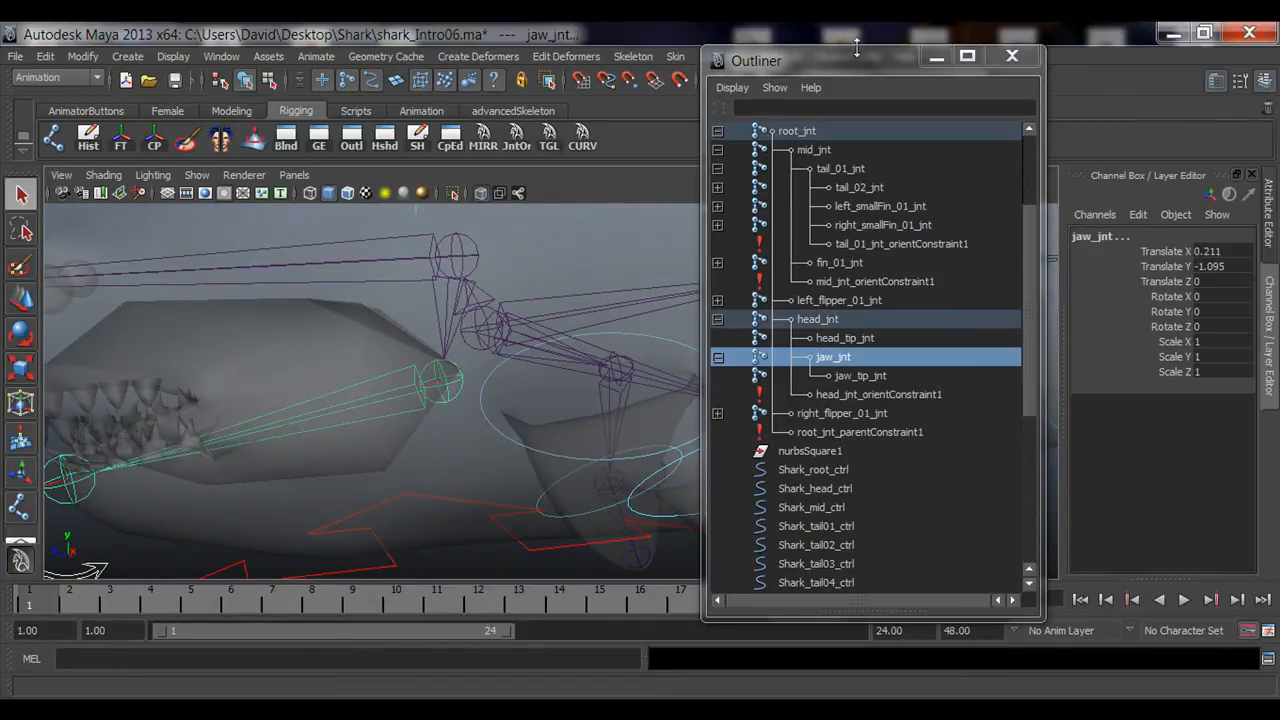
{"action": "left_click_drag", "start_coordinate": [859, 61], "coordinate": [699, 67]}
{"action": "left_click_drag", "start_coordinate": [909, 85], "coordinate": [1034, 80]}
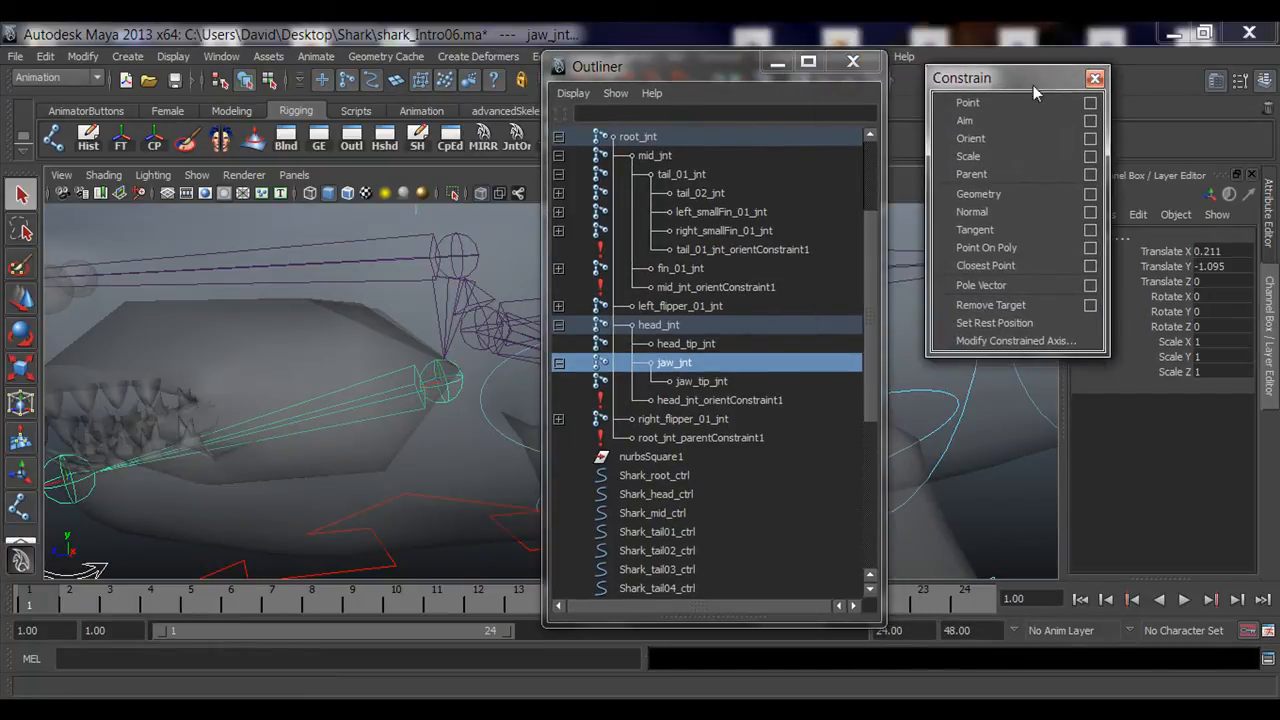
{"action": "left_click", "coordinate": [978, 139]}
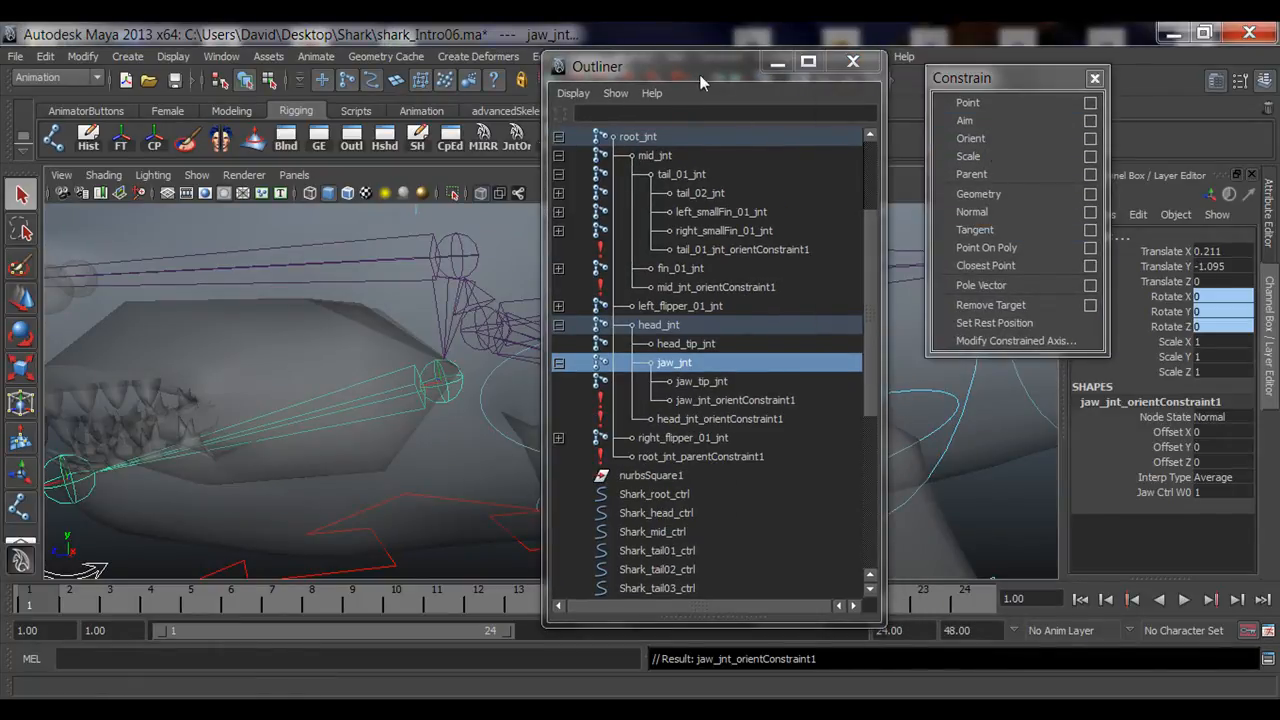
Step: Test-rotate jaw_ctrl to check that the jaw joints follow the control
{"action": "left_click_drag", "start_coordinate": [699, 74], "coordinate": [862, 68]}
{"action": "middle_click_drag", "start_coordinate": [529, 340], "coordinate": [368, 311], "text": "alt"}
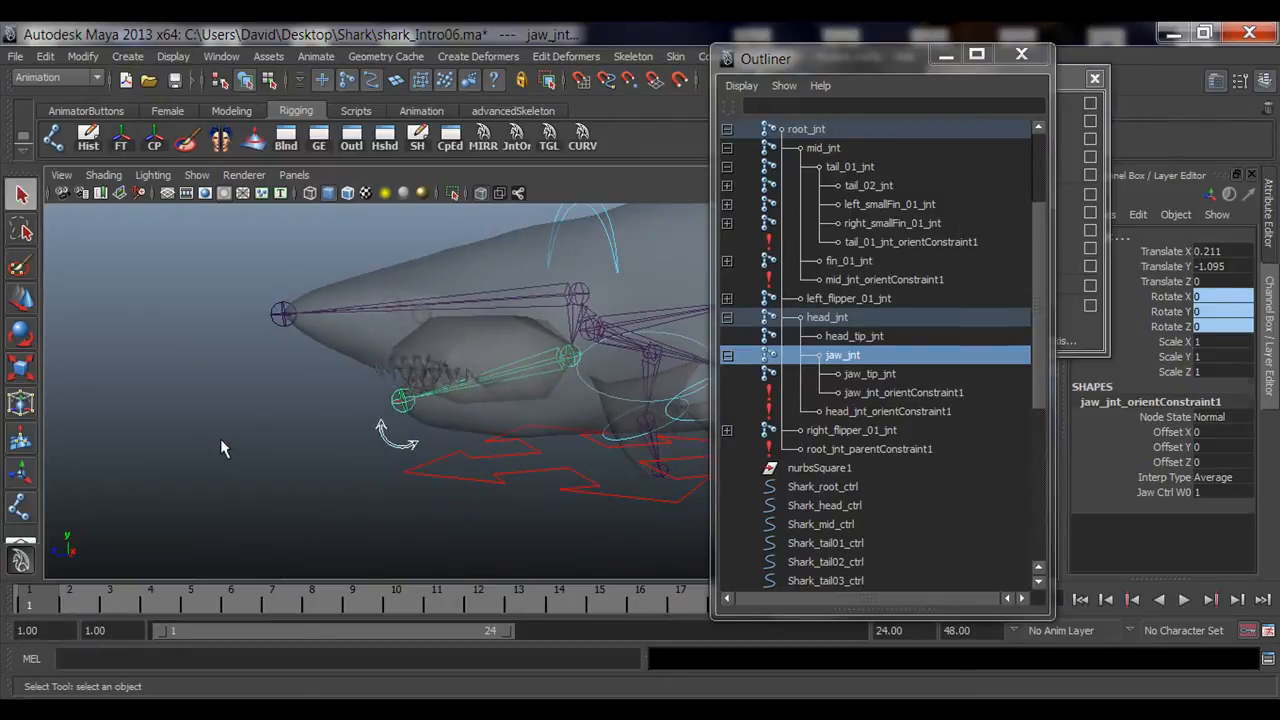
{"action": "left_click", "coordinate": [221, 438]}
{"action": "right_click_drag", "start_coordinate": [257, 445], "coordinate": [411, 449], "text": "alt"}
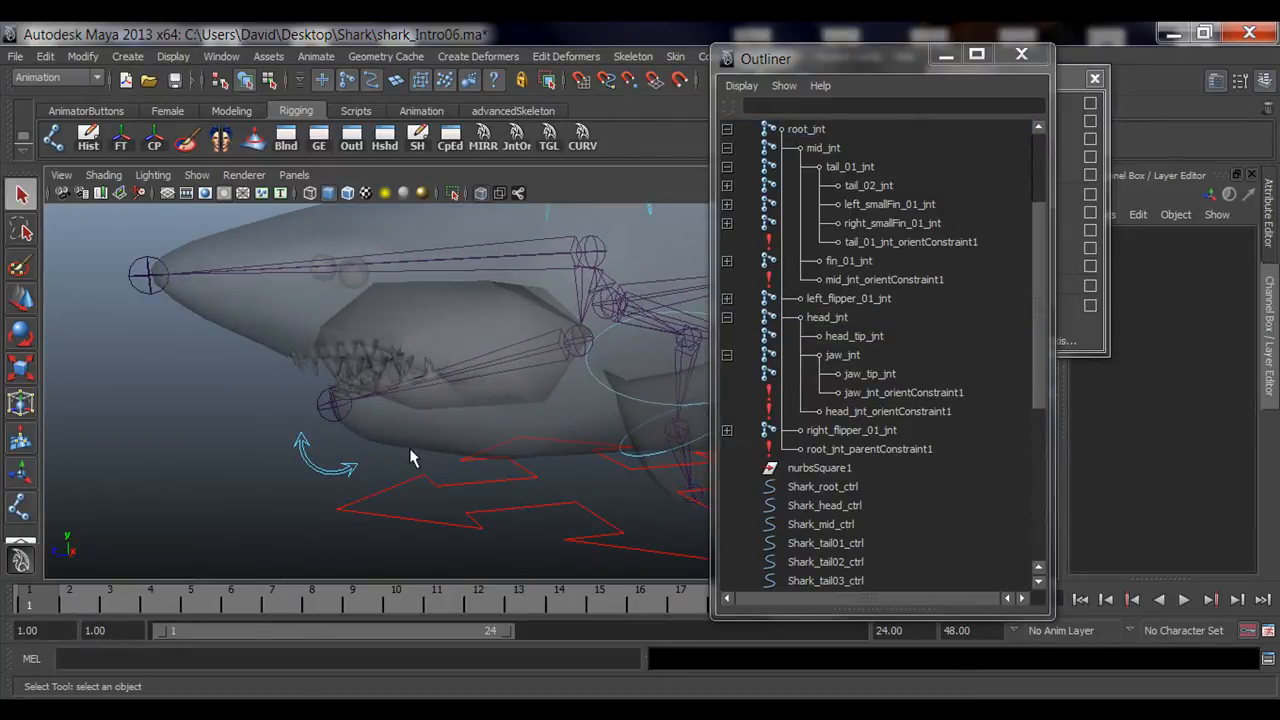
{"action": "left_click", "coordinate": [330, 408]}
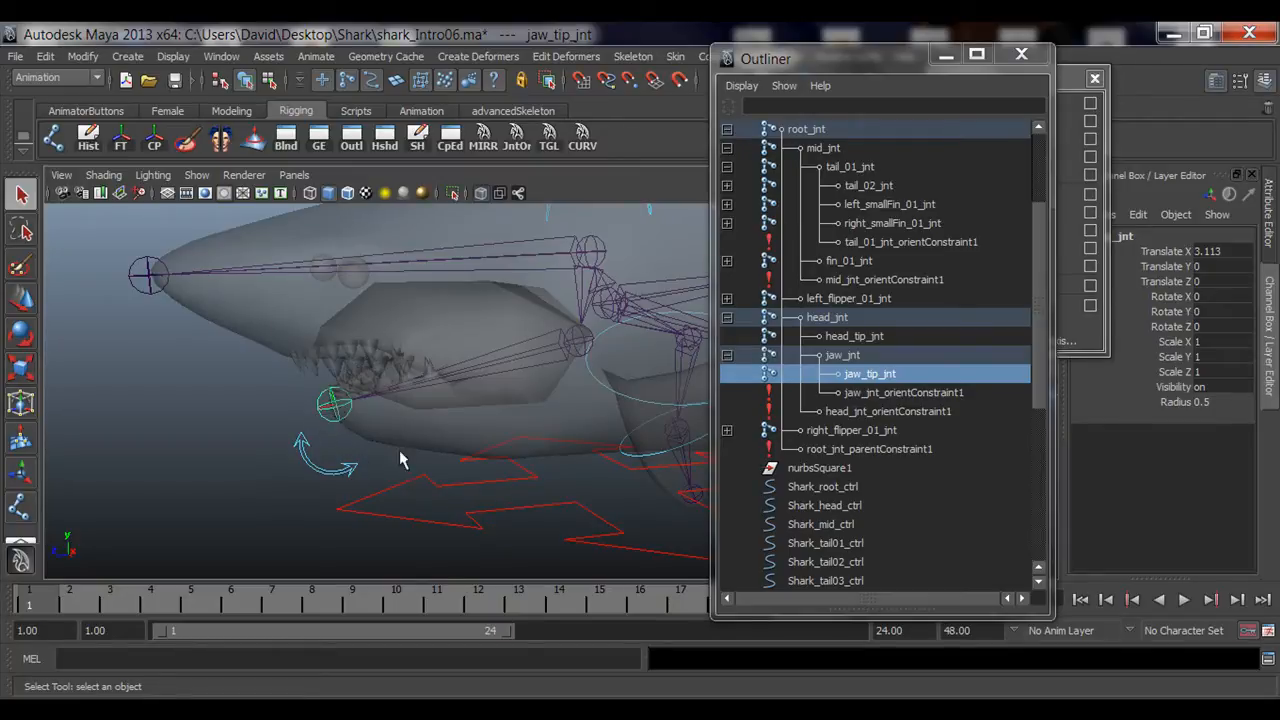
{"action": "left_click", "coordinate": [291, 482]}
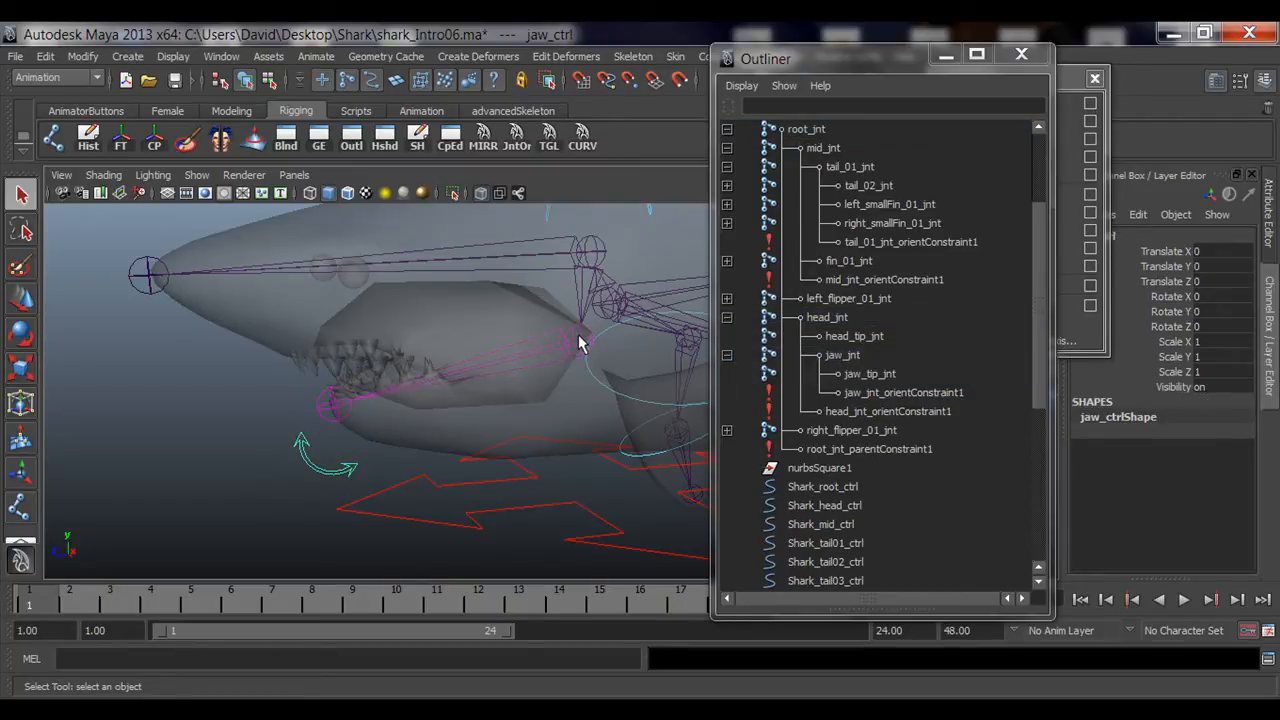
{"action": "left_click_drag", "start_coordinate": [537, 427], "coordinate": [463, 432], "text": "alt"}
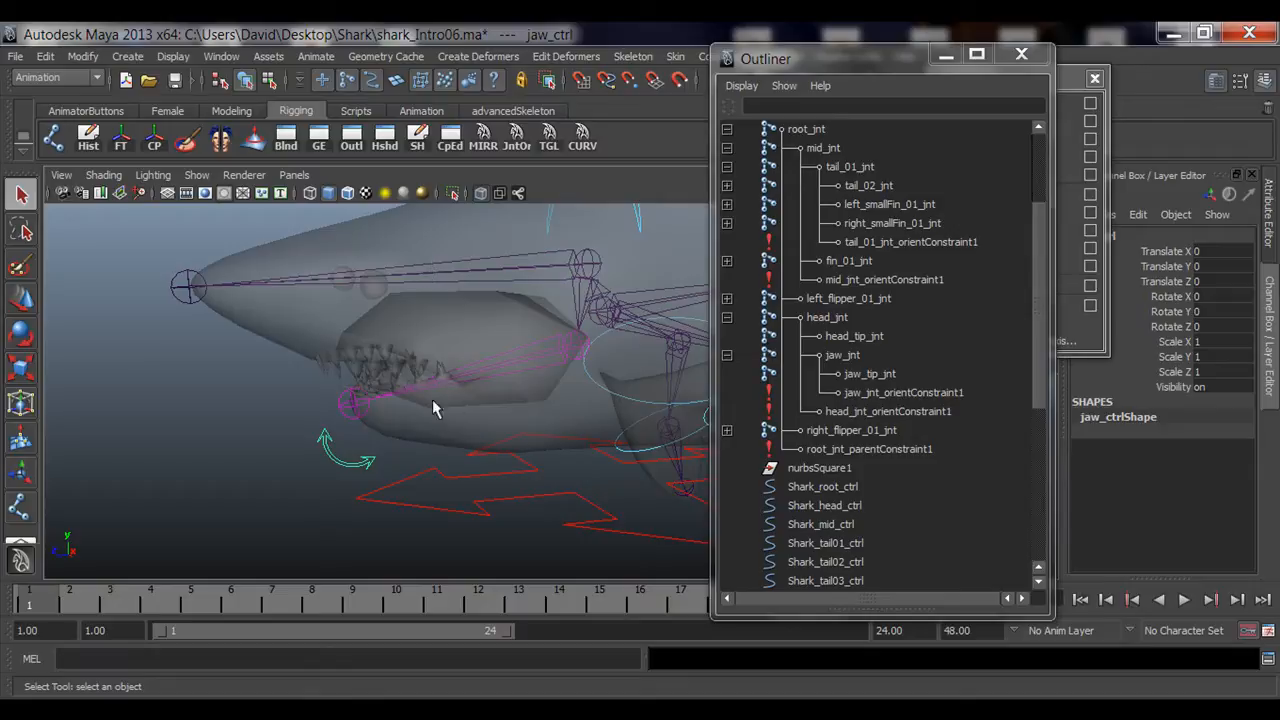
{"action": "left_click_drag", "start_coordinate": [433, 408], "coordinate": [433, 378], "text": "alt"}
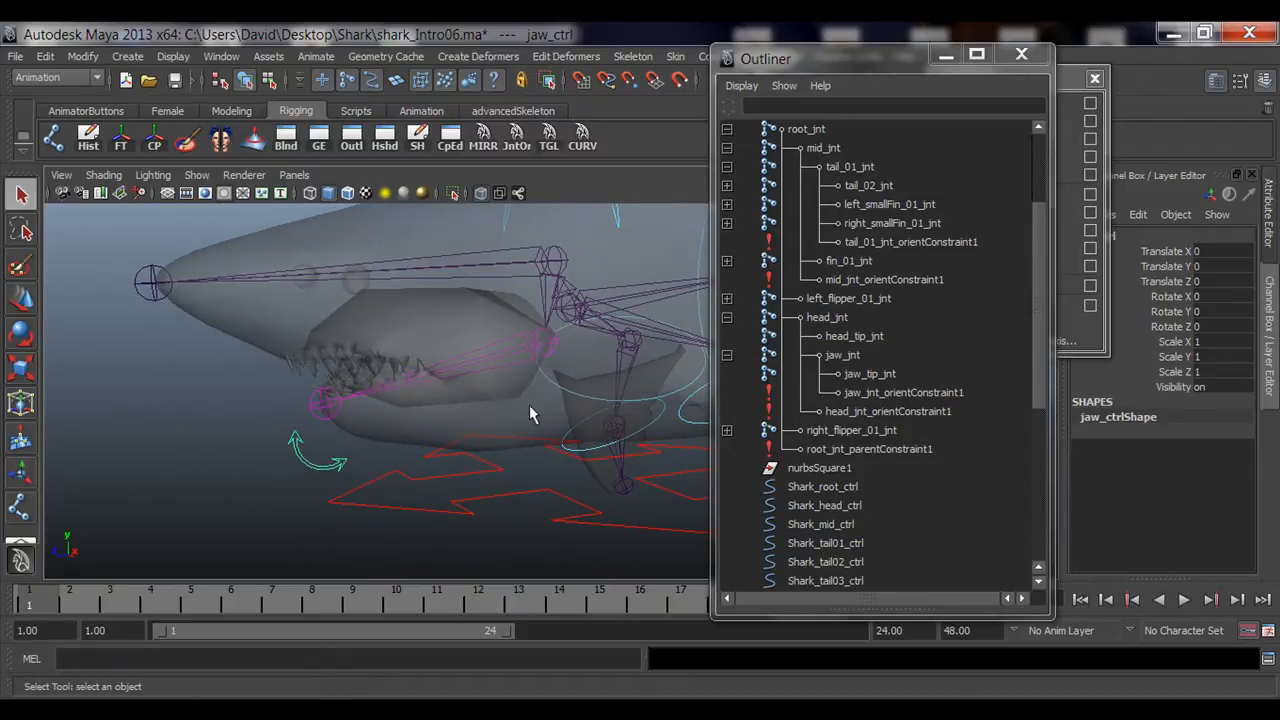
{"action": "left_click_drag", "start_coordinate": [529, 405], "coordinate": [354, 395], "text": "alt"}
{"action": "key", "text": "e"}
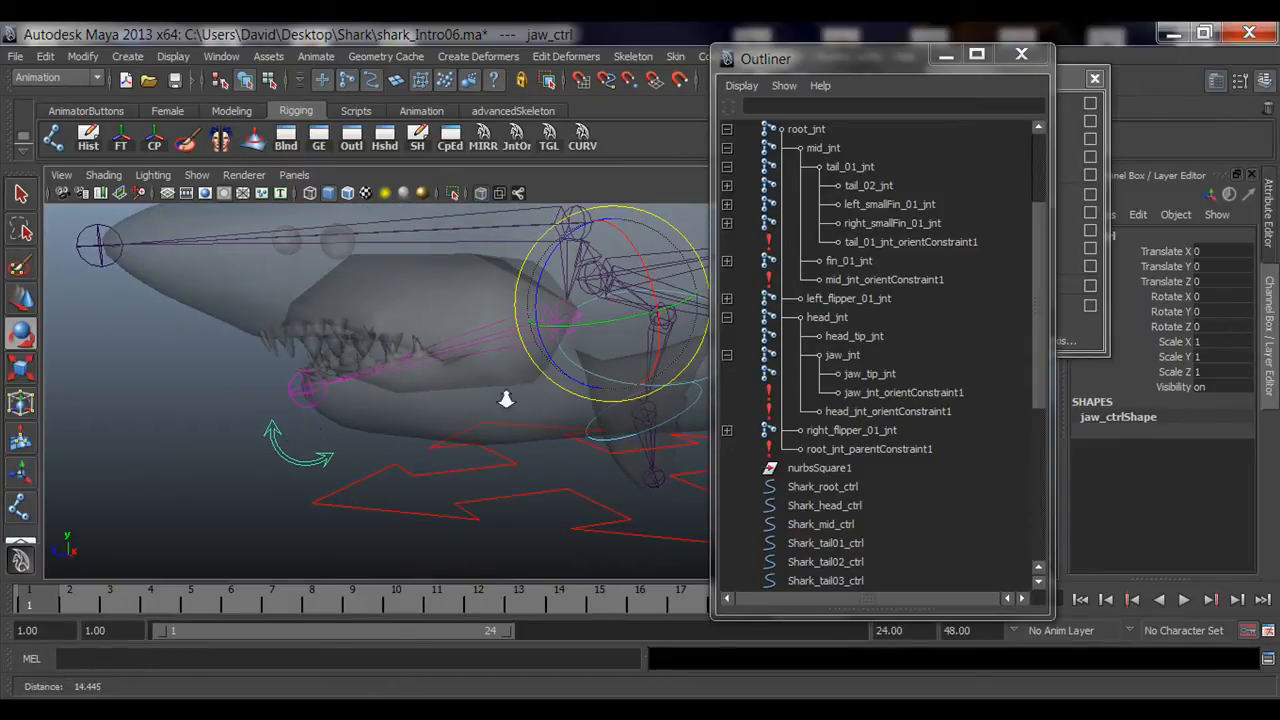
{"action": "left_click_drag", "start_coordinate": [528, 392], "coordinate": [495, 357], "text": "alt"}
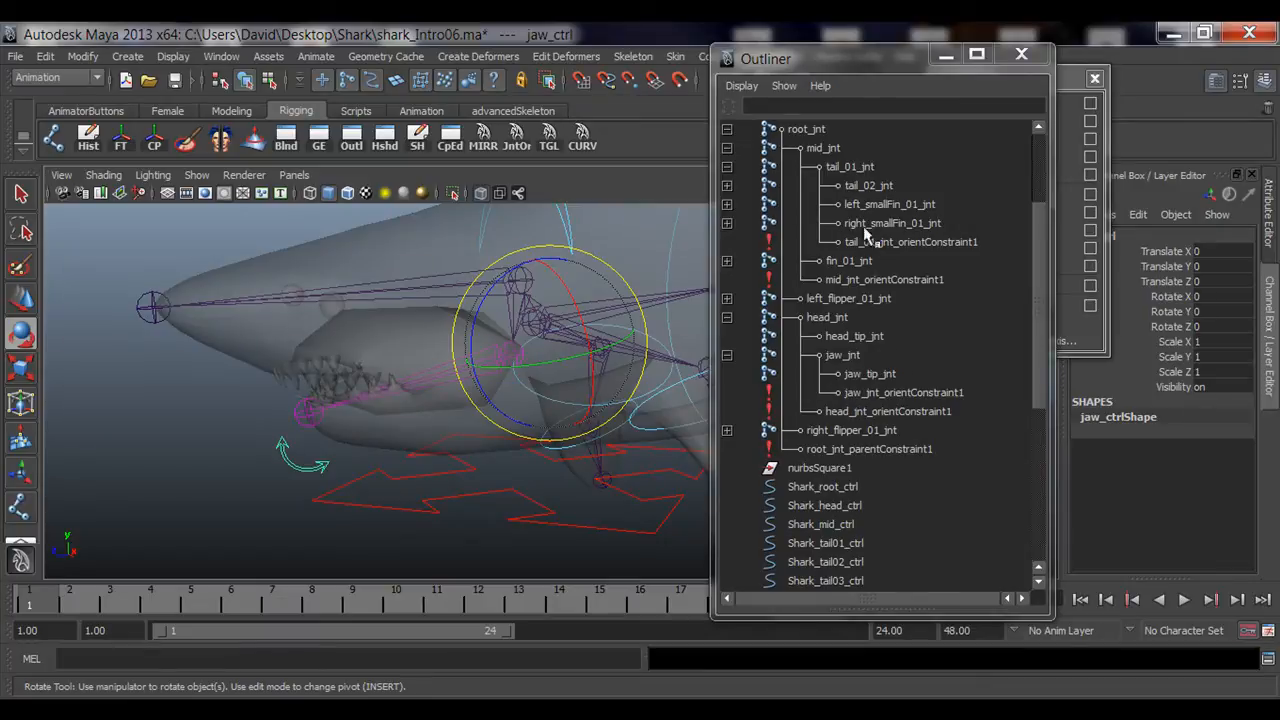
{"action": "left_click", "coordinate": [945, 54]}
{"action": "left_click_drag", "start_coordinate": [490, 288], "coordinate": [540, 372]}
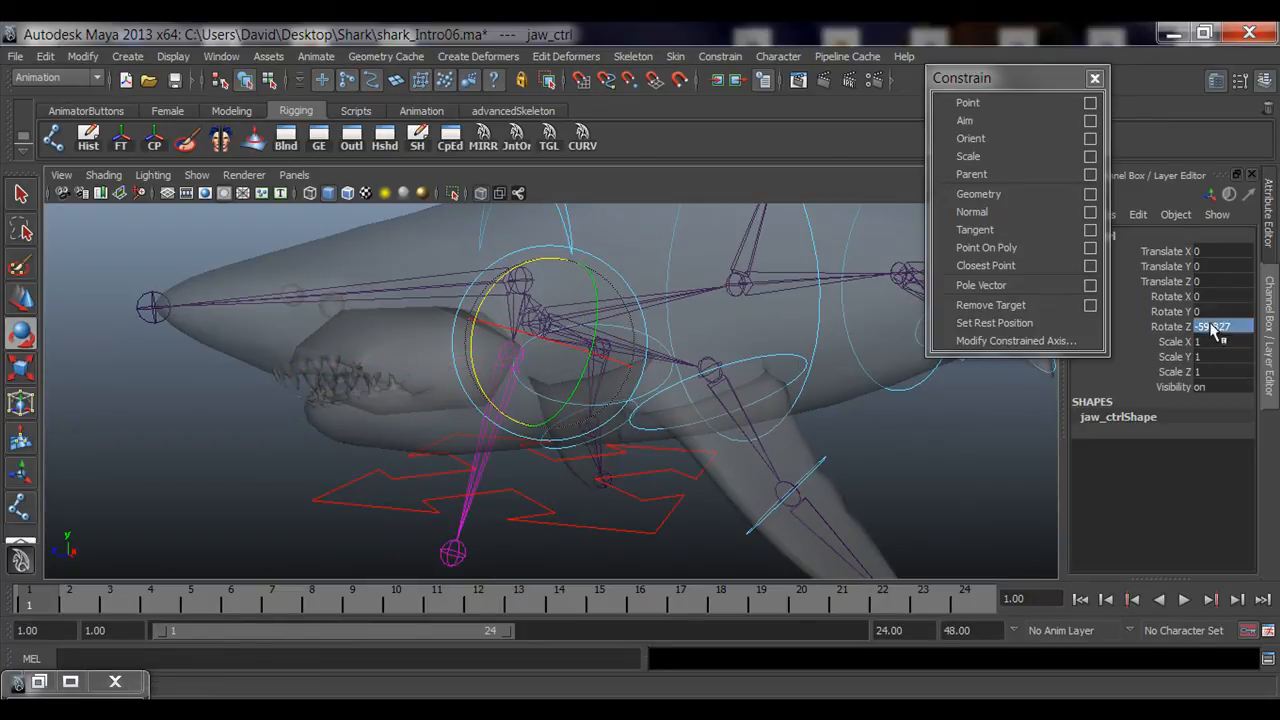
Step: Orient-constrain right_flipper_01_jnt to its right flipper 01 control curve
{"action": "left_click", "coordinate": [281, 470]}
{"action": "left_click_drag", "start_coordinate": [583, 475], "coordinate": [494, 474], "text": "alt"}
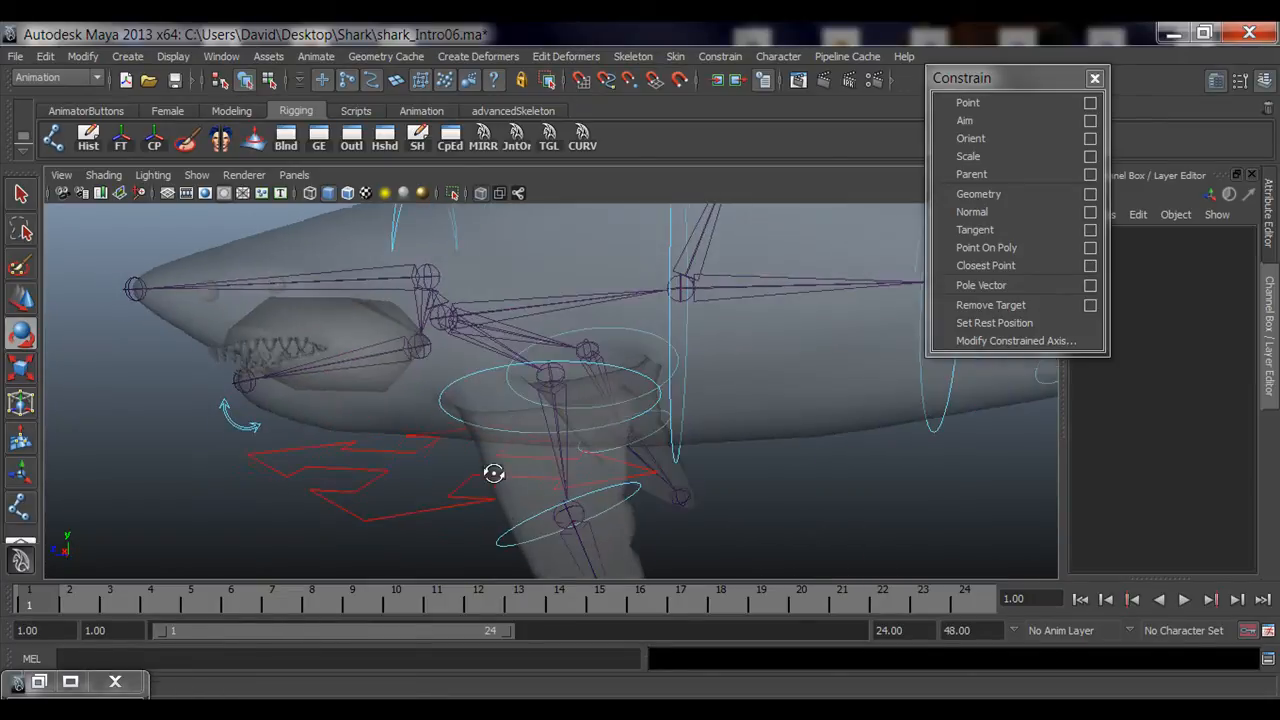
{"action": "right_click_drag", "start_coordinate": [494, 474], "coordinate": [215, 435], "text": "alt"}
{"action": "left_click_drag", "start_coordinate": [600, 408], "coordinate": [501, 425], "text": "alt"}
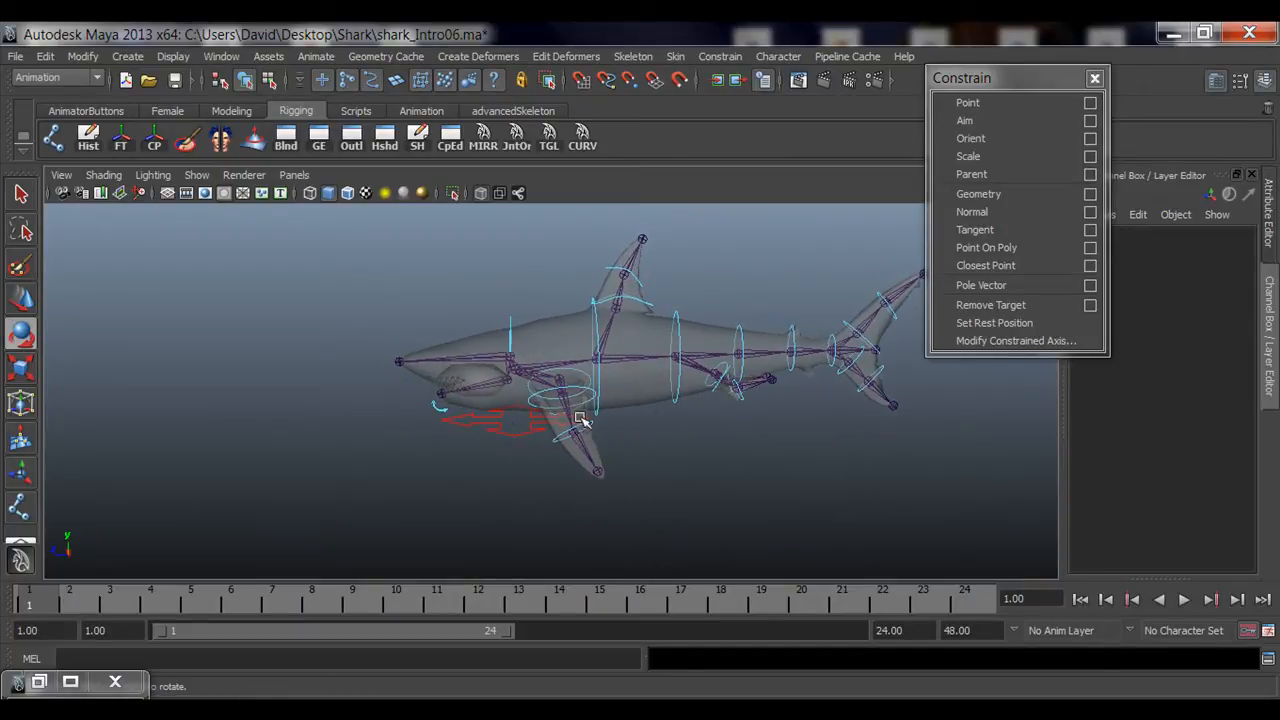
{"action": "left_click_drag", "start_coordinate": [698, 314], "coordinate": [520, 437], "text": "alt"}
{"action": "middle_click_drag", "start_coordinate": [505, 437], "coordinate": [368, 435], "text": "alt"}
{"action": "right_click_drag", "start_coordinate": [366, 434], "coordinate": [754, 429], "text": "alt"}
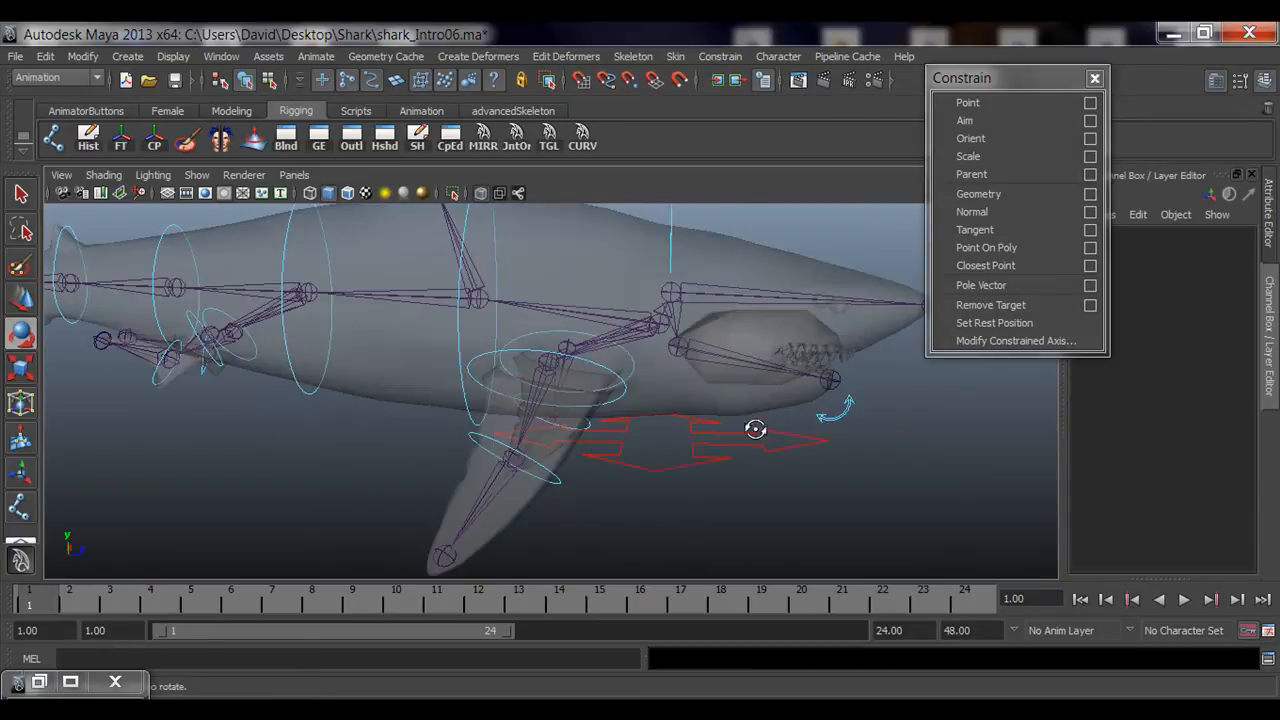
{"action": "left_click_drag", "start_coordinate": [754, 429], "coordinate": [706, 431], "text": "alt"}
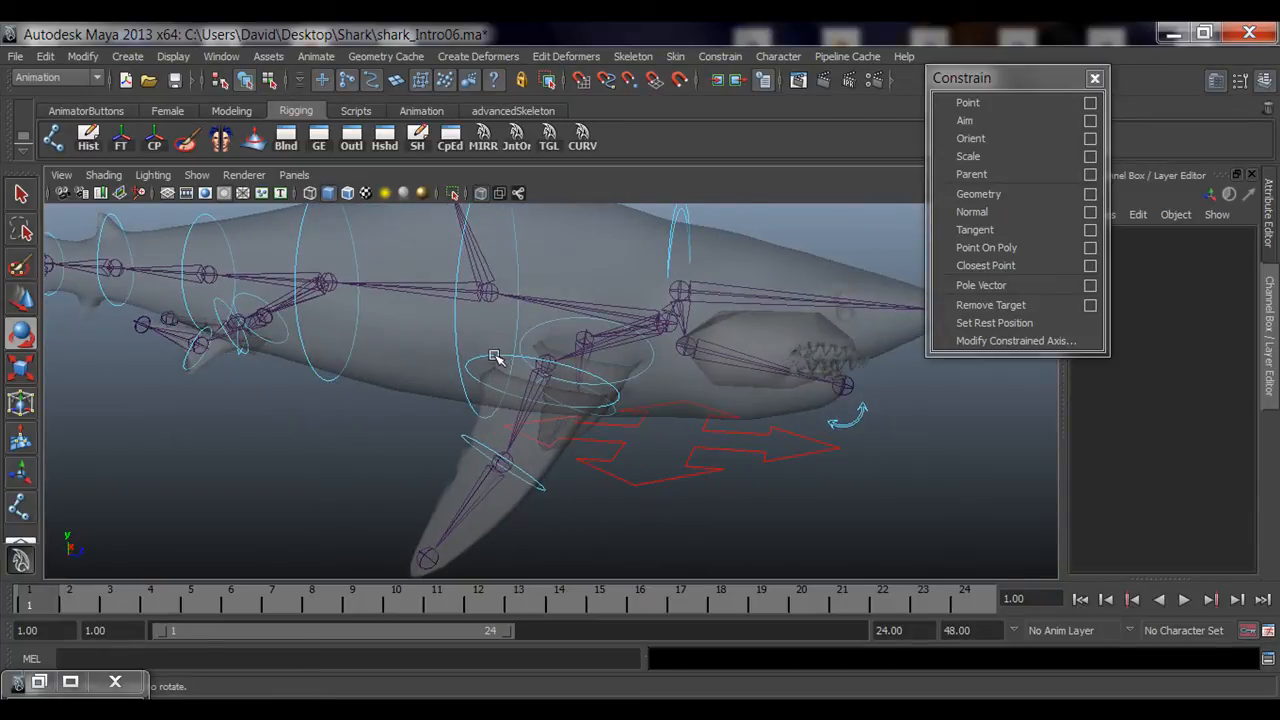
{"action": "left_click", "coordinate": [494, 356]}
{"action": "left_click_drag", "start_coordinate": [493, 373], "coordinate": [449, 449]}
{"action": "key", "text": "ctrl+z"}
{"action": "key", "text": "q"}
{"action": "left_click", "coordinate": [460, 487]}
{"action": "right_click_drag", "start_coordinate": [449, 449], "coordinate": [600, 443], "text": "alt"}
{"action": "left_click_drag", "start_coordinate": [600, 443], "coordinate": [534, 430], "text": "alt"}
{"action": "right_click_drag", "start_coordinate": [534, 430], "coordinate": [530, 400], "text": "alt"}
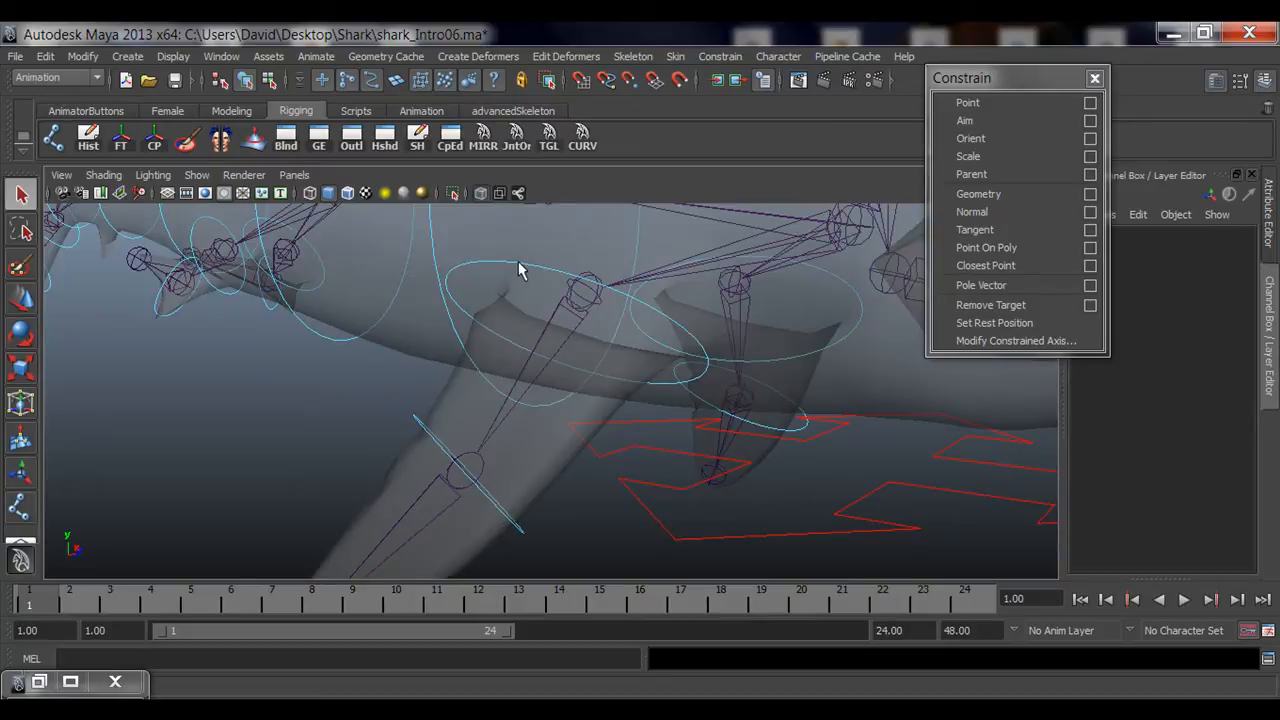
{"action": "left_click", "coordinate": [519, 270]}
{"action": "left_click_drag", "start_coordinate": [534, 320], "coordinate": [551, 383], "text": "alt"}
{"action": "left_click", "coordinate": [540, 315]}
{"action": "key", "text": "g"}
Step: Orient-constrain right_smallFin_01_jnt to its right small fin 01 control curve
{"action": "right_click_drag", "start_coordinate": [551, 383], "coordinate": [411, 368], "text": "alt"}
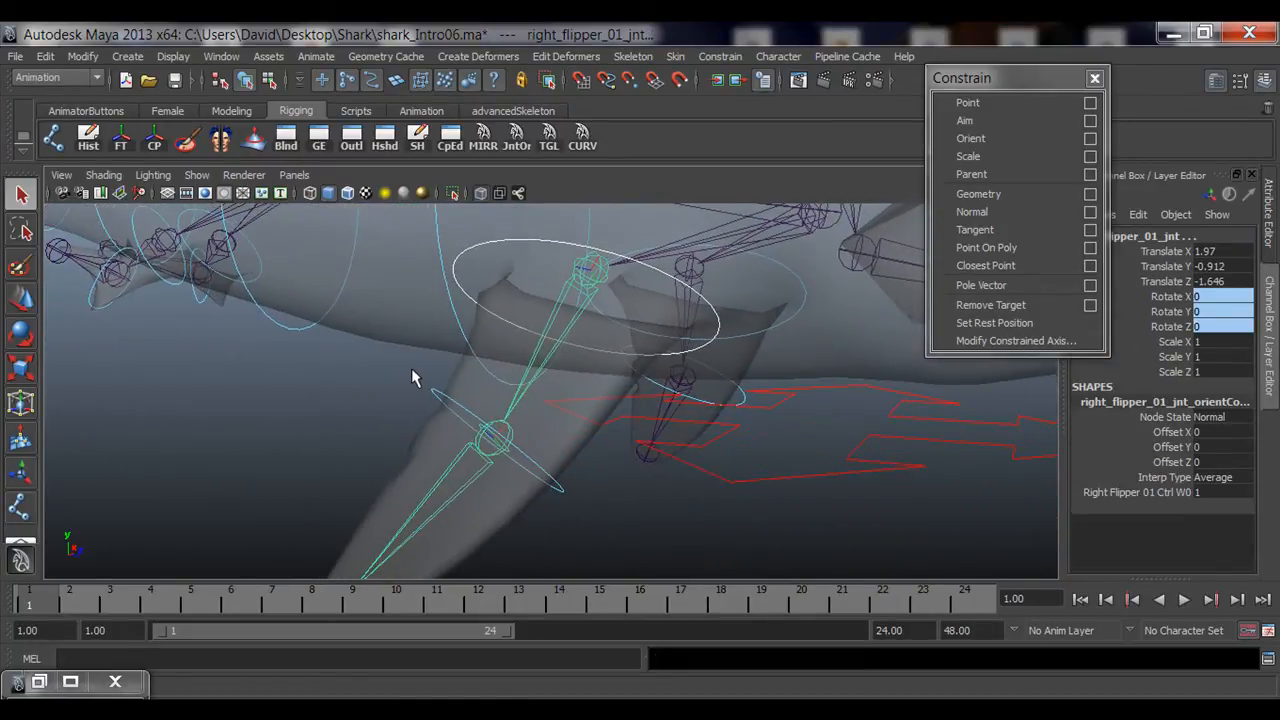
{"action": "left_click", "coordinate": [443, 402]}
{"action": "left_click_drag", "start_coordinate": [443, 402], "coordinate": [509, 437], "text": "alt"}
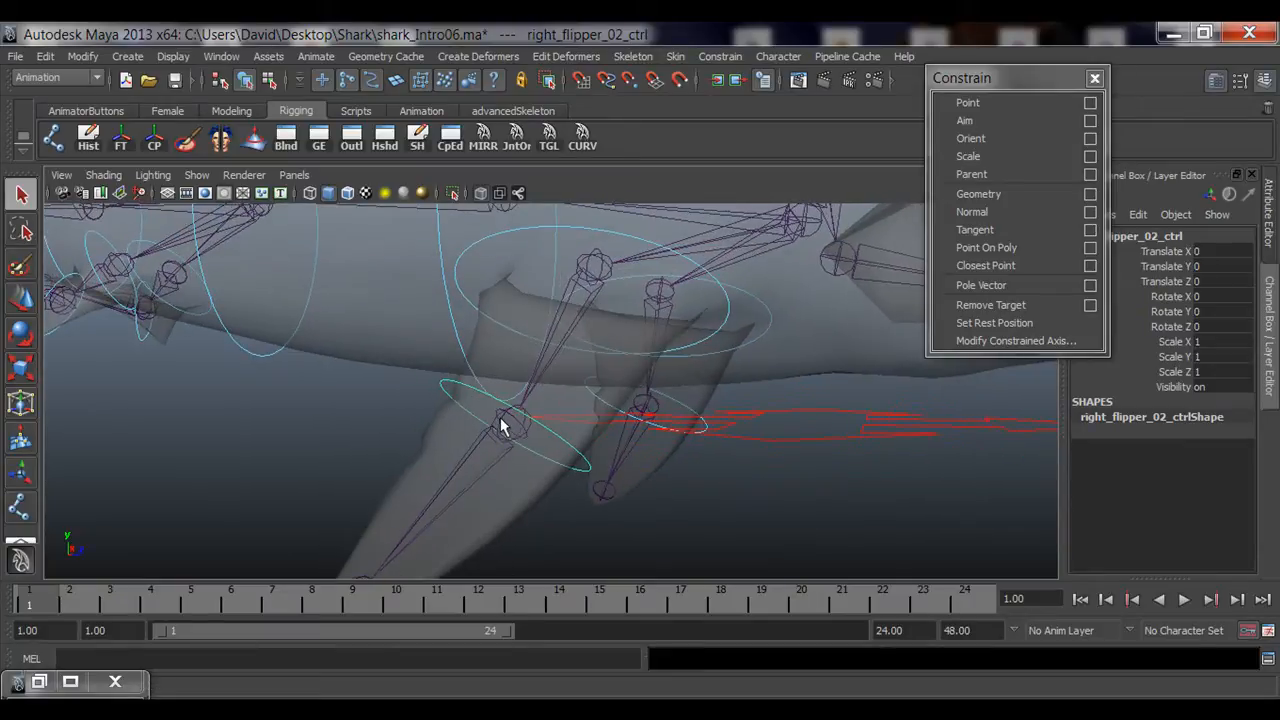
{"action": "left_click", "coordinate": [510, 428], "text": "shift"}
{"action": "left_click_drag", "start_coordinate": [300, 414], "coordinate": [650, 432], "text": "alt"}
{"action": "left_click", "coordinate": [686, 459]}
{"action": "left_click", "coordinate": [625, 336], "text": "shift"}
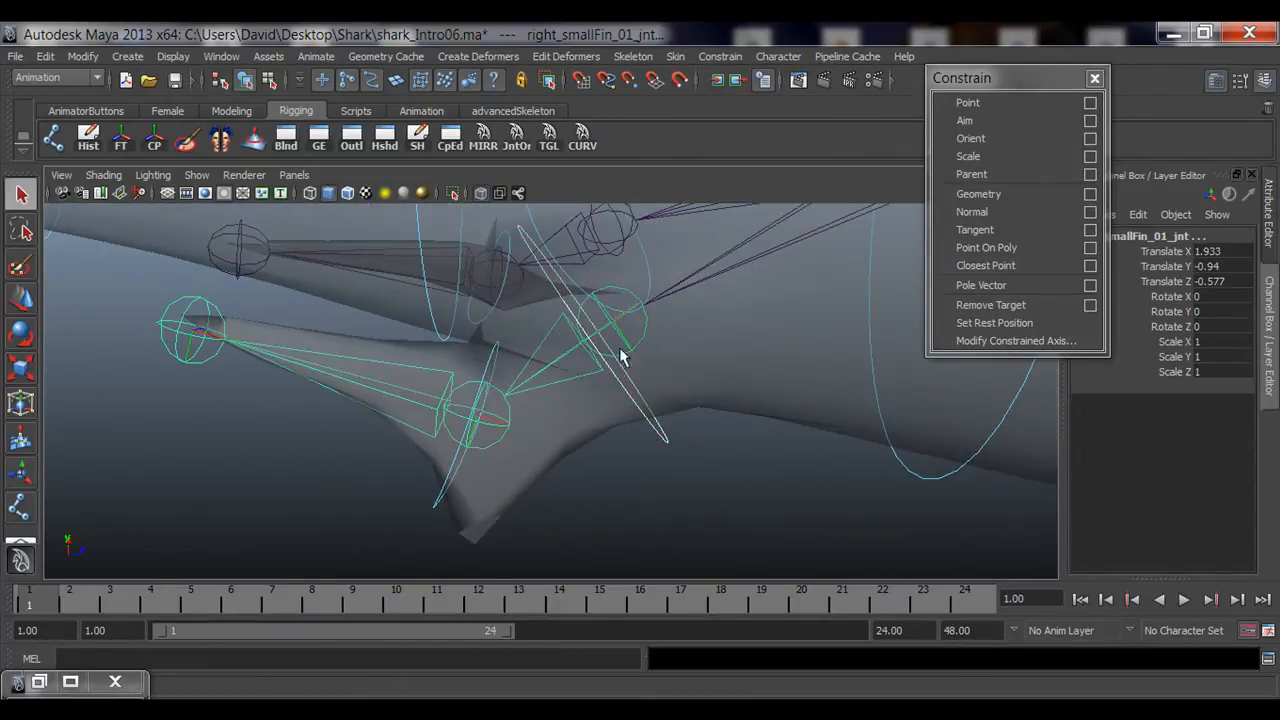
{"action": "key", "text": "g"}
Step: Orient-constrain the right small fin 02 joint to right_smallFin_02_ctrl
{"action": "left_click", "coordinate": [586, 489]}
{"action": "left_click_drag", "start_coordinate": [586, 489], "coordinate": [537, 482], "text": "alt"}
{"action": "left_click", "coordinate": [533, 487]}
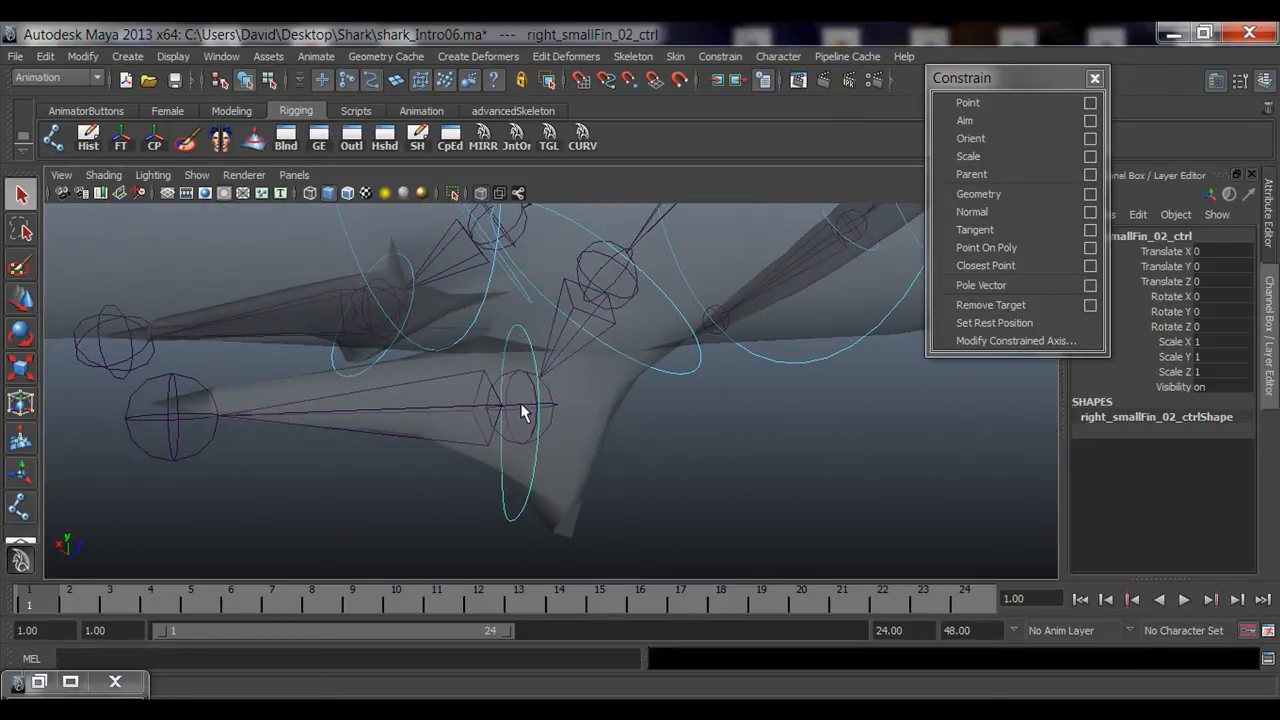
{"action": "left_click", "coordinate": [522, 414], "text": "shift"}
{"action": "key", "text": "g"}
{"action": "left_click", "coordinate": [889, 471]}
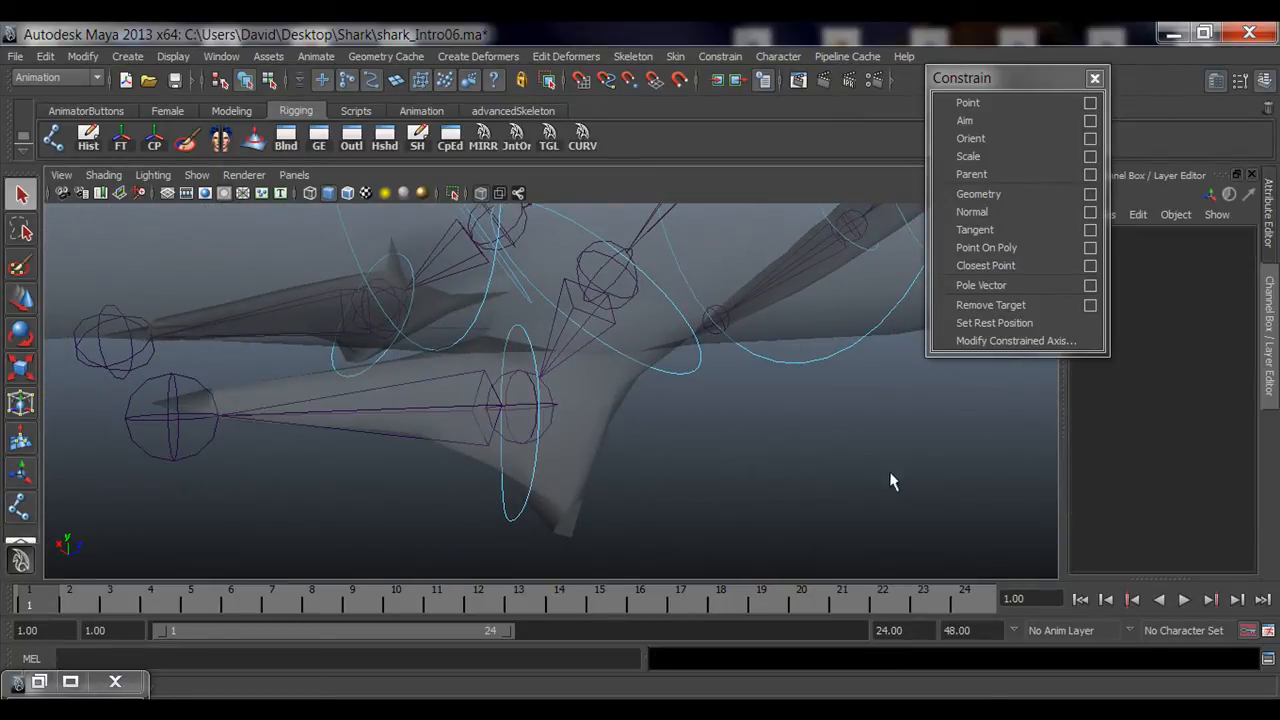
Step: Test-rotate the right flipper and small fin controls to check that their joints follow, undoing each rotation
{"action": "left_click_drag", "start_coordinate": [889, 471], "coordinate": [540, 443], "text": "alt"}
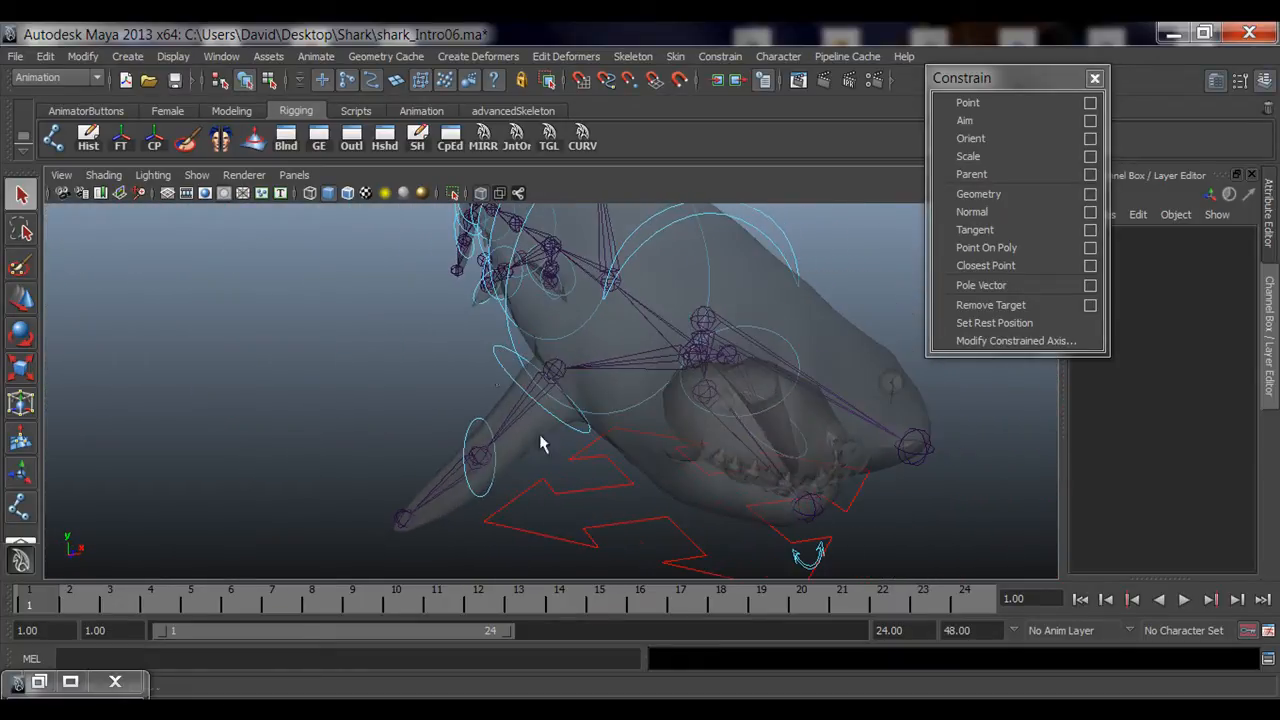
{"action": "left_click", "coordinate": [498, 365]}
{"action": "key", "text": "e"}
{"action": "left_click_drag", "start_coordinate": [575, 372], "coordinate": [585, 313]}
{"action": "key", "text": "ctrl+z"}
{"action": "left_click", "coordinate": [438, 429]}
{"action": "left_click", "coordinate": [465, 437]}
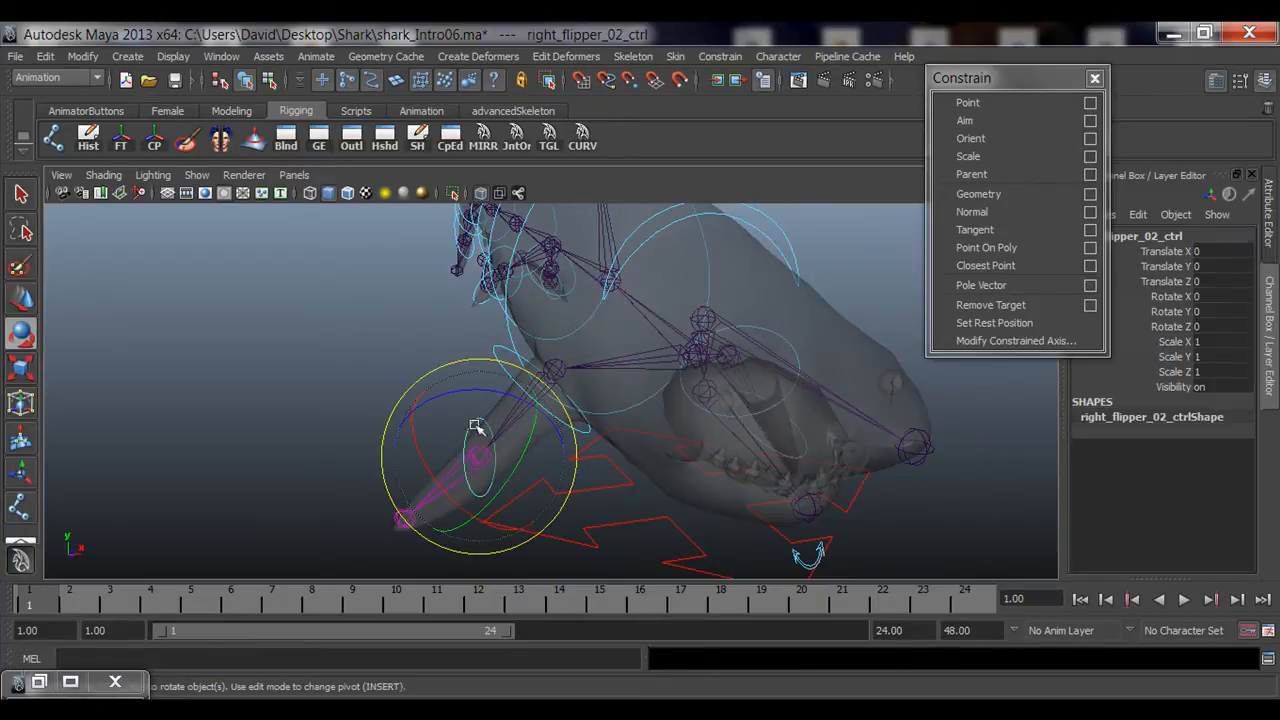
{"action": "left_click_drag", "start_coordinate": [497, 402], "coordinate": [468, 409]}
{"action": "key", "text": "ctrl+z"}
{"action": "left_click_drag", "start_coordinate": [314, 374], "coordinate": [371, 394], "text": "alt"}
{"action": "left_click", "coordinate": [417, 373]}
{"action": "key", "text": "ctrl+z"}
{"action": "left_click", "coordinate": [351, 440]}
{"action": "left_click", "coordinate": [349, 420]}
{"action": "key", "text": "ctrl+z"}
{"action": "key", "text": "ctrl+z"}
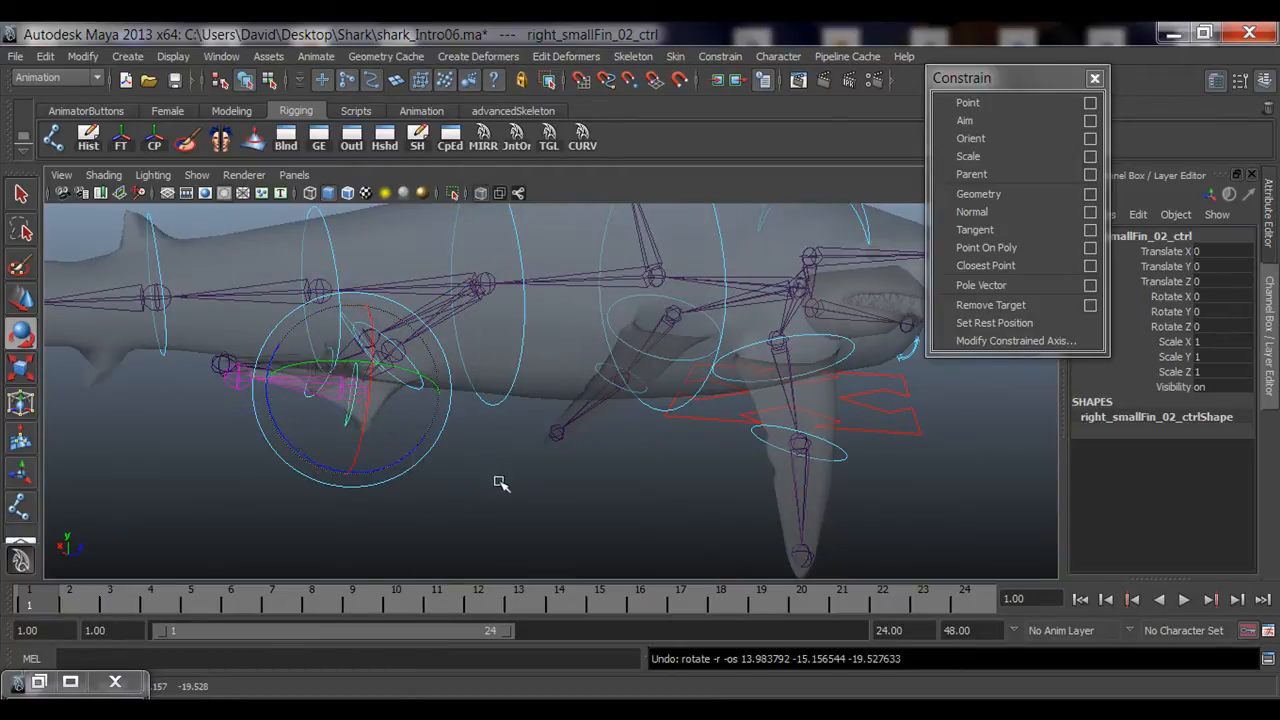
Step: Test-rotate Shark_tail03_ctrl to check the tail joints follow, undoing the rotation
{"action": "left_click", "coordinate": [500, 486]}
{"action": "mouse_move", "coordinate": [500, 486]}
{"action": "left_mouse_down", "text": "alt"}
{"action": "mouse_move", "coordinate": [466, 457]}
{"action": "mouse_move", "coordinate": [343, 458]}
{"action": "mouse_move", "coordinate": [506, 511]}
{"action": "mouse_move", "coordinate": [513, 473]}
{"action": "left_mouse_up", "text": "alt"}
{"action": "left_click", "coordinate": [490, 448]}
{"action": "left_click", "coordinate": [514, 473]}
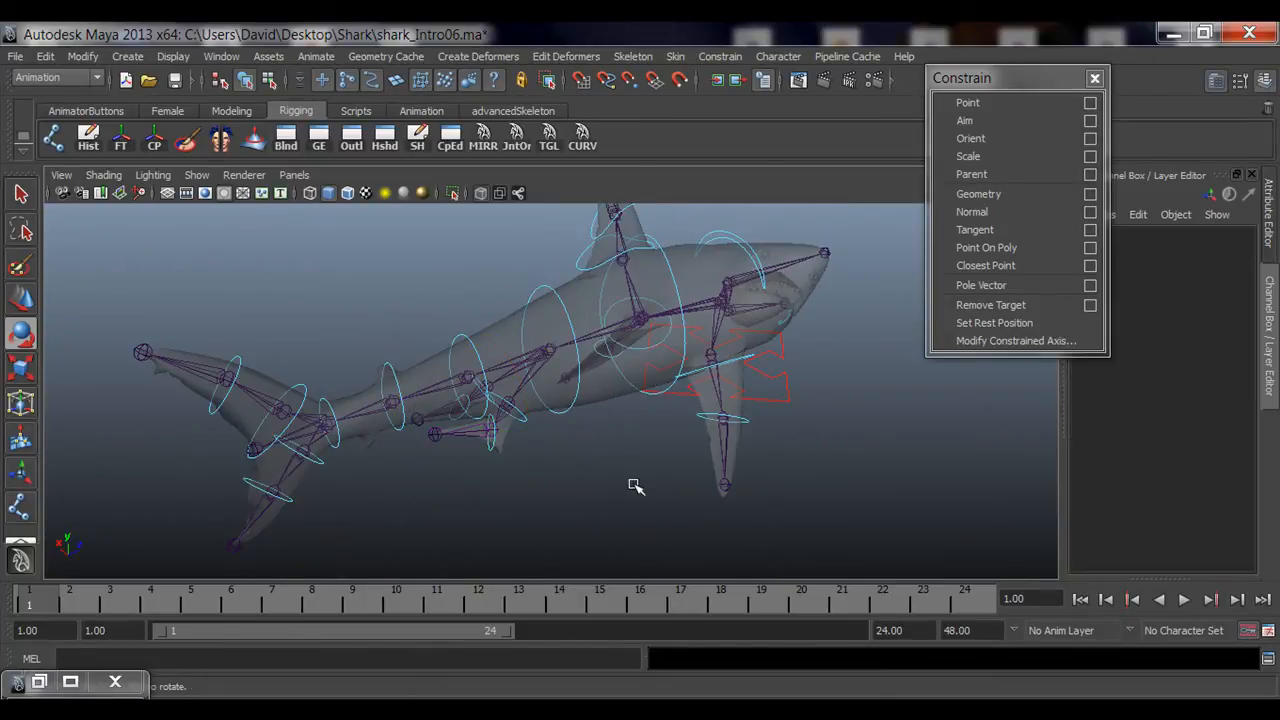
{"action": "left_click_drag", "start_coordinate": [658, 496], "coordinate": [712, 451], "text": "alt"}
{"action": "middle_click_drag", "start_coordinate": [640, 460], "coordinate": [466, 480], "text": "alt"}
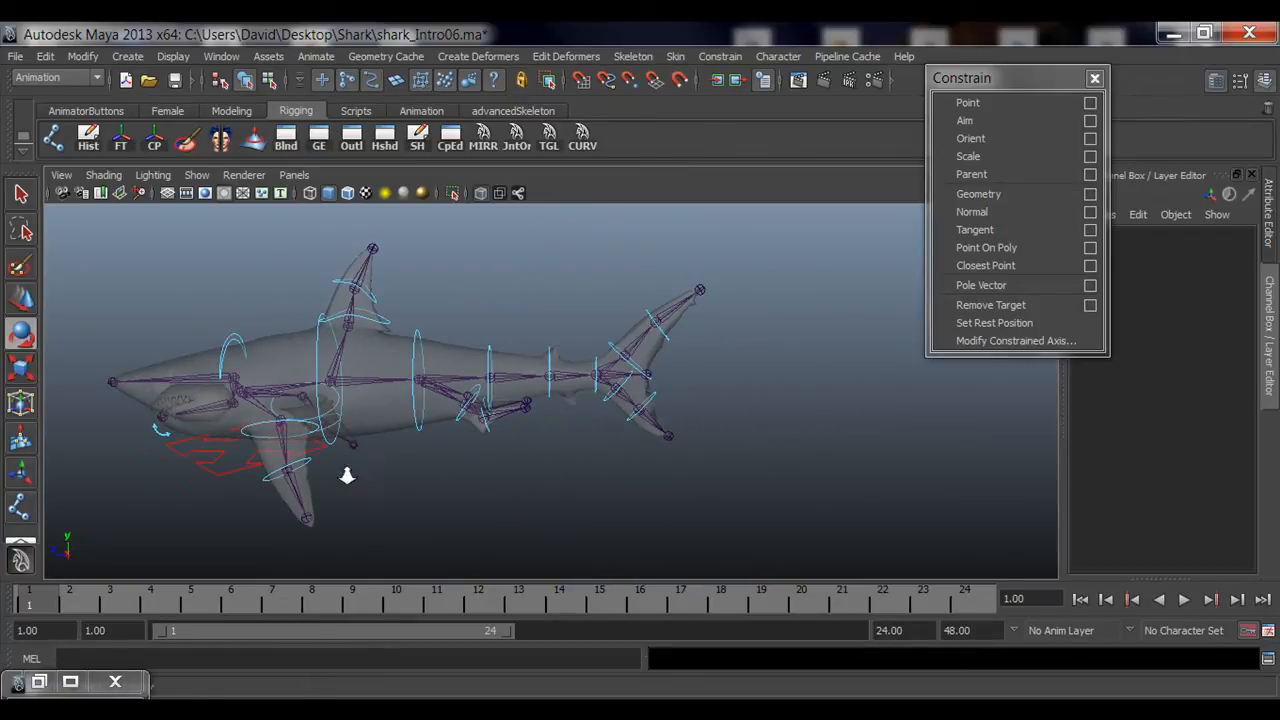
{"action": "right_click_drag", "start_coordinate": [346, 476], "coordinate": [392, 450], "text": "alt"}
{"action": "middle_click_drag", "start_coordinate": [392, 450], "coordinate": [438, 452], "text": "alt"}
{"action": "key", "text": "q"}
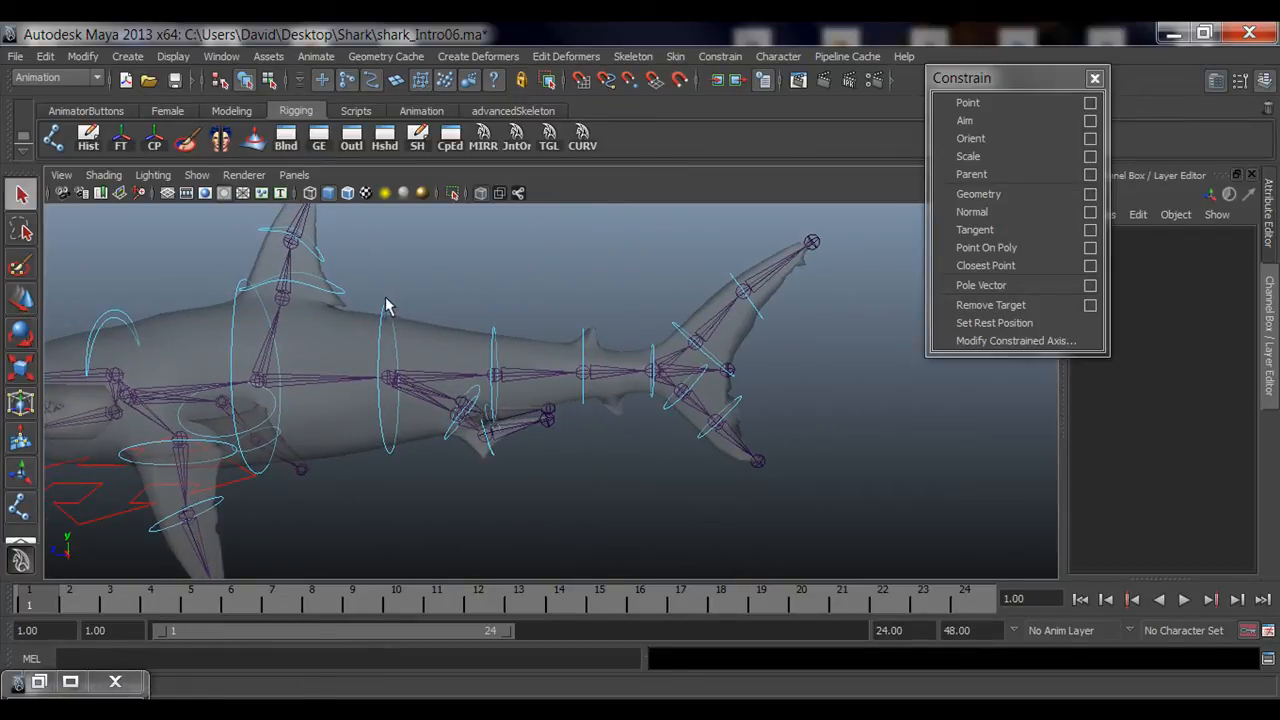
{"action": "left_click", "coordinate": [388, 304]}
{"action": "left_click_drag", "start_coordinate": [517, 342], "coordinate": [521, 342], "text": "shift"}
{"action": "left_click_drag", "start_coordinate": [559, 341], "coordinate": [607, 340], "text": "shift"}
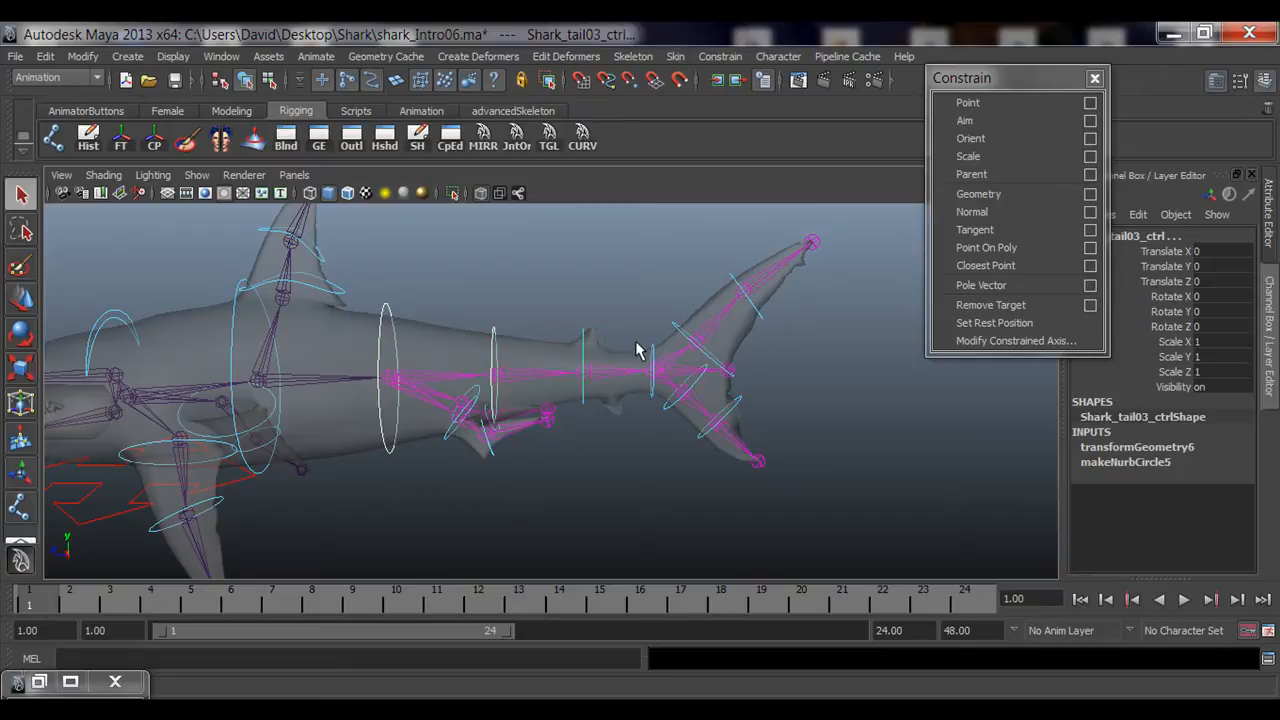
{"action": "key", "text": "e"}
{"action": "left_click_drag", "start_coordinate": [623, 394], "coordinate": [610, 470]}
{"action": "key", "text": "ctrl+z"}
{"action": "left_click", "coordinate": [353, 423]}
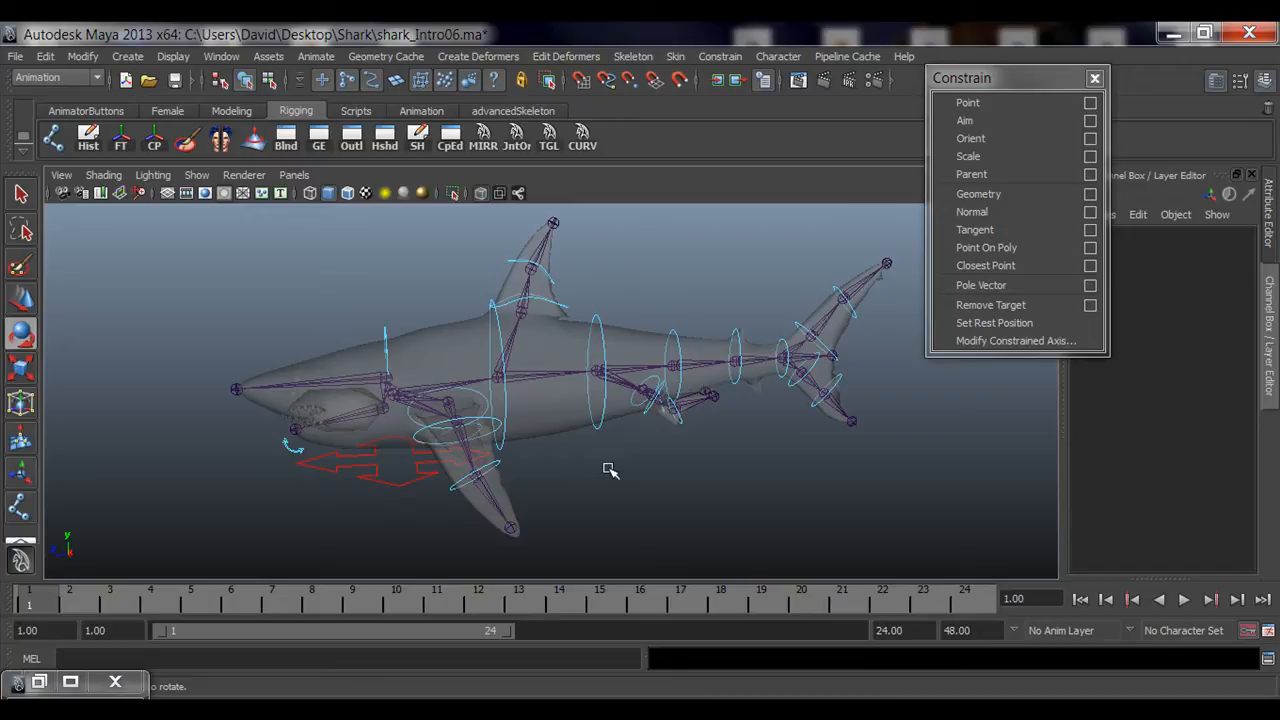
Step: Close the Constrain window and open the Outliner
{"action": "left_click", "coordinate": [1095, 78]}
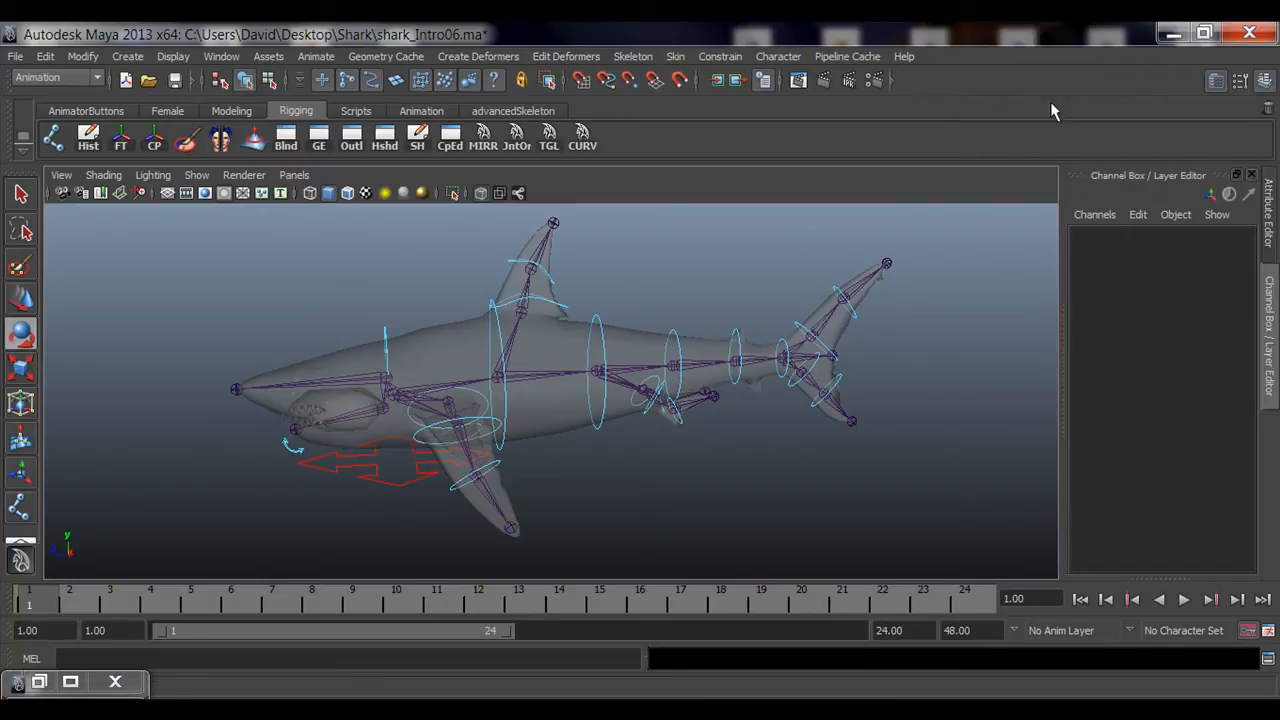
{"action": "middle_click_drag", "start_coordinate": [853, 475], "coordinate": [770, 476], "text": "alt"}
{"action": "key", "text": "q"}
{"action": "left_click_drag", "start_coordinate": [845, 515], "coordinate": [666, 486], "text": "alt"}
{"action": "left_click_drag", "start_coordinate": [684, 431], "coordinate": [560, 440], "text": "alt"}
{"action": "middle_click_drag", "start_coordinate": [654, 446], "coordinate": [525, 447], "text": "alt"}
{"action": "left_click_drag", "start_coordinate": [525, 447], "coordinate": [680, 455], "text": "alt"}
{"action": "left_click", "coordinate": [39, 682]}
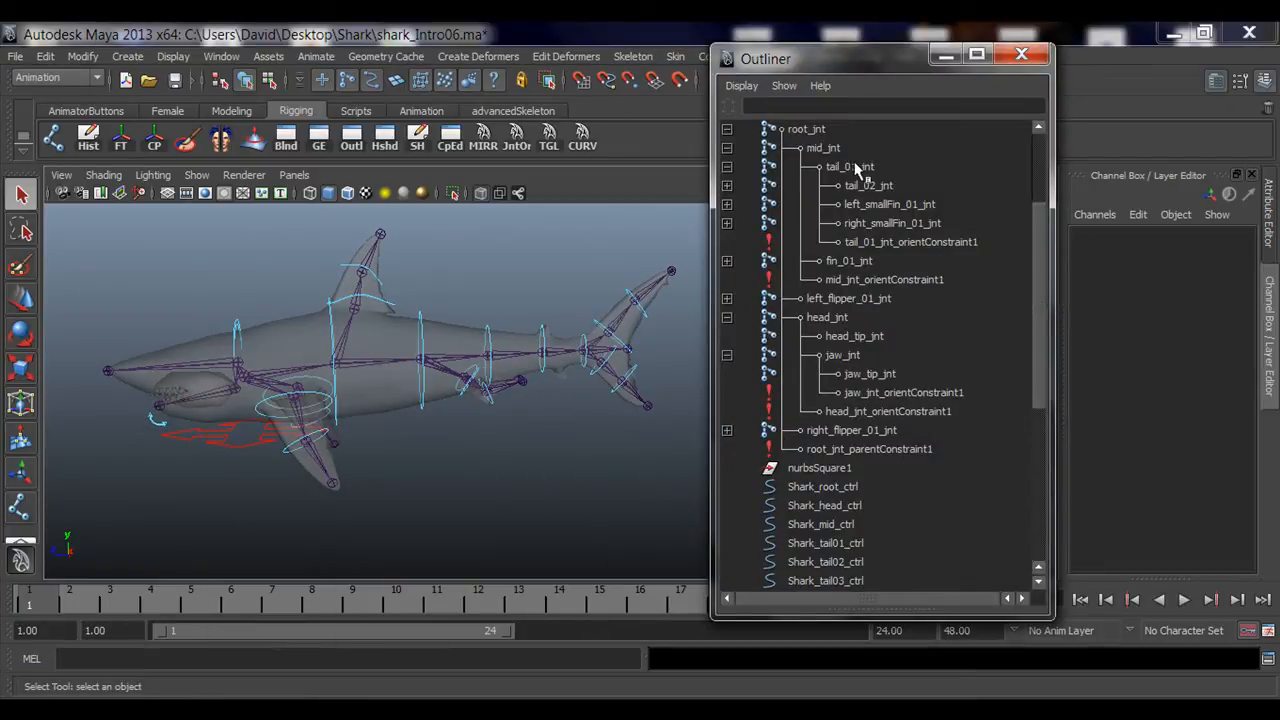
Step: Browse the Outliner hierarchy, selecting root_jnt and the shark control curves to review them
{"action": "left_click", "coordinate": [727, 166]}
{"action": "left_click", "coordinate": [727, 148]}
{"action": "left_click", "coordinate": [727, 129]}
{"action": "scroll", "coordinate": [788, 240], "scroll_direction": "up", "scroll_amount": 3}
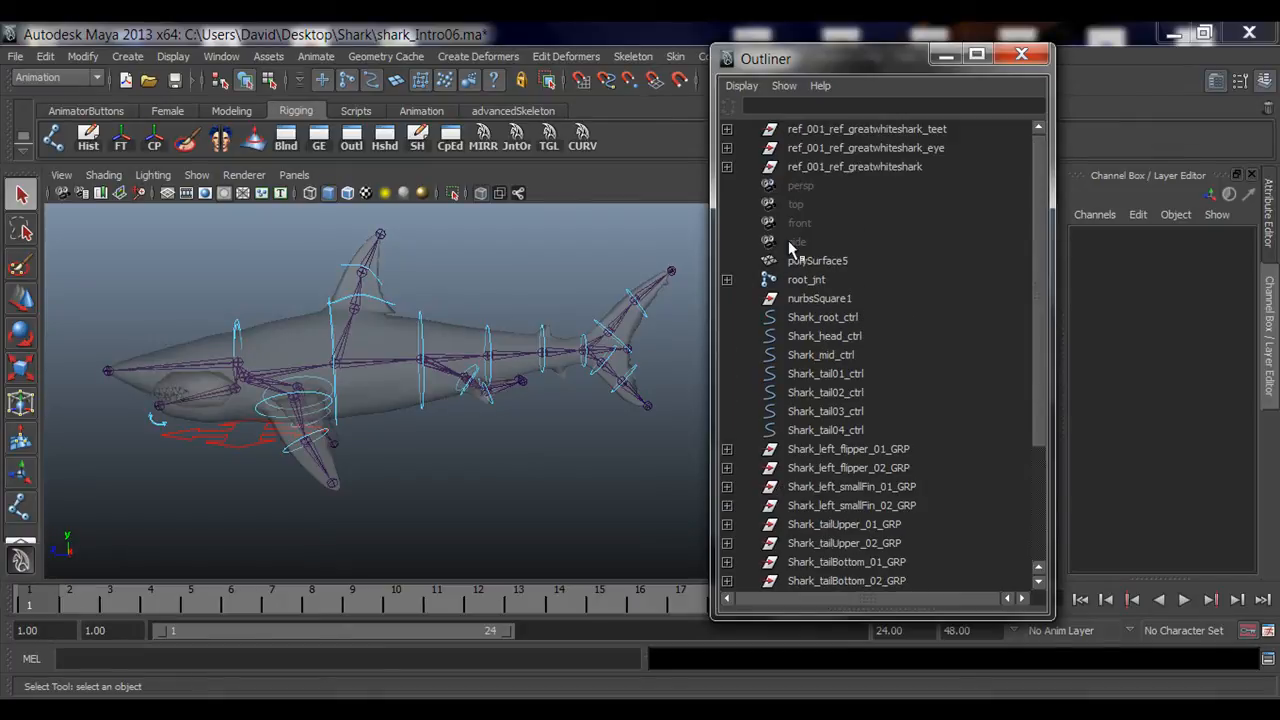
{"action": "scroll", "coordinate": [788, 240], "scroll_direction": "down", "scroll_amount": 3}
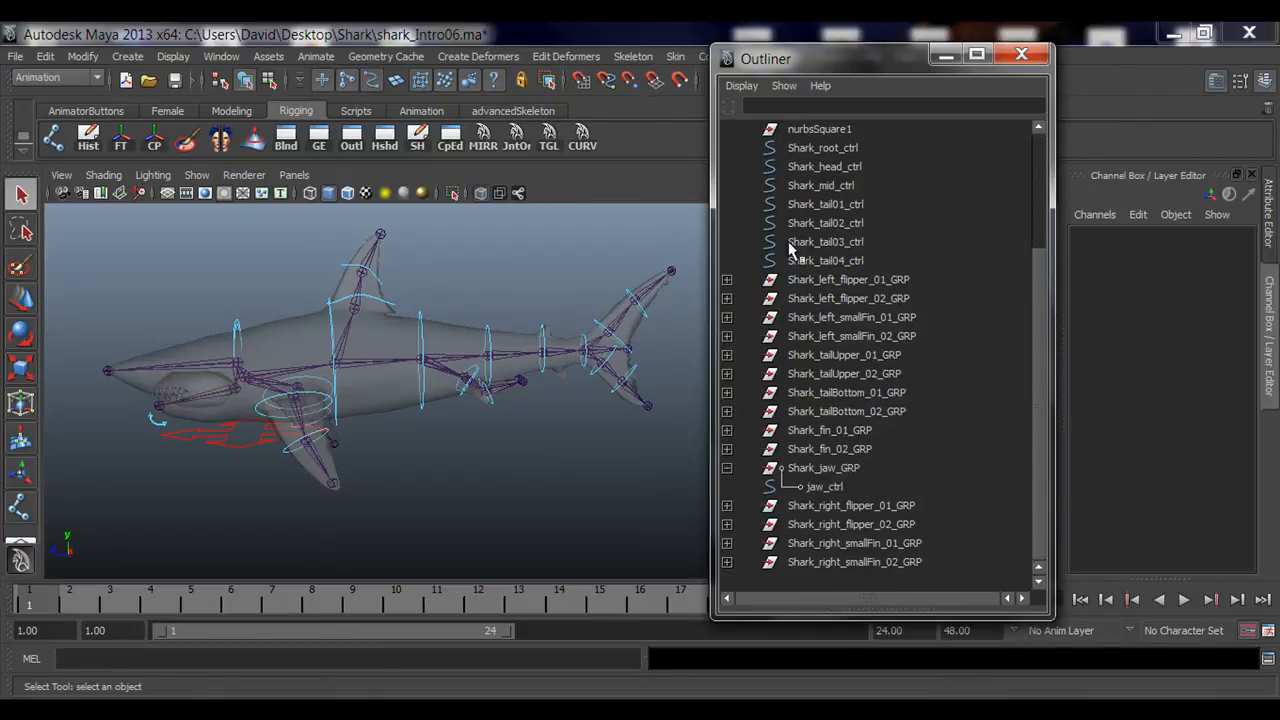
{"action": "left_click", "coordinate": [727, 467]}
{"action": "scroll", "coordinate": [827, 249], "scroll_direction": "up", "scroll_amount": 3}
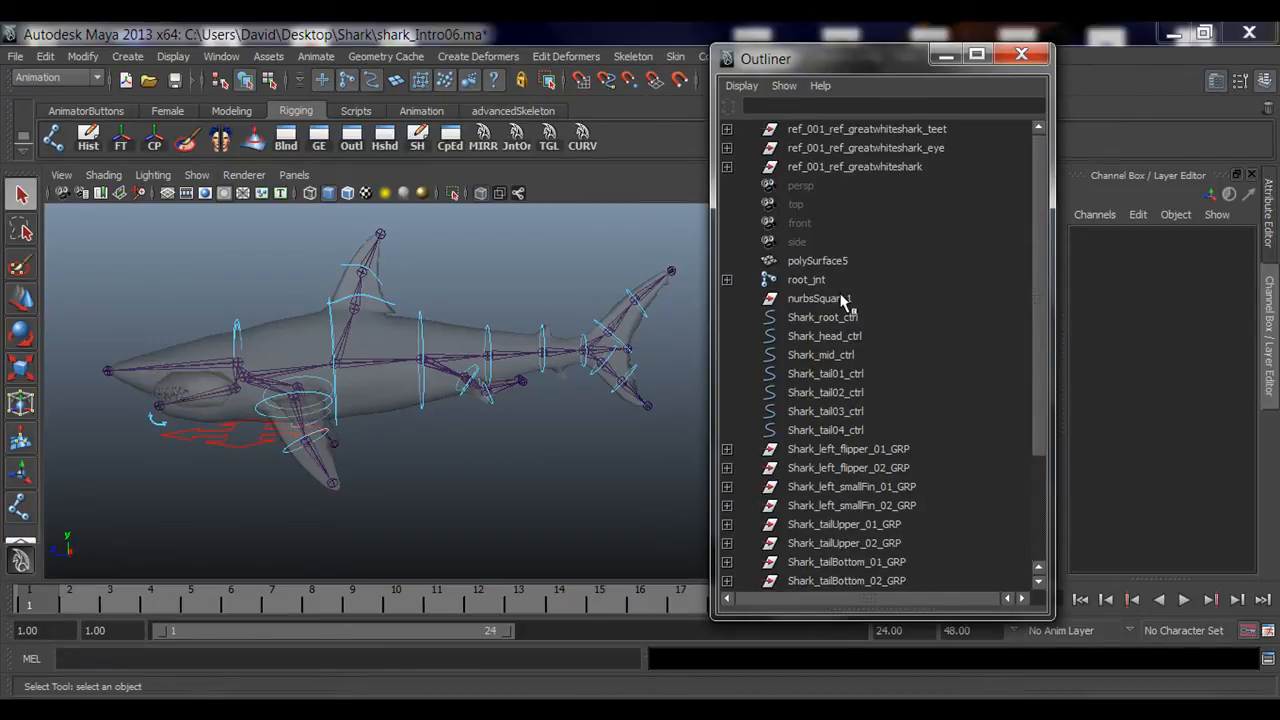
{"action": "left_click", "coordinate": [808, 280]}
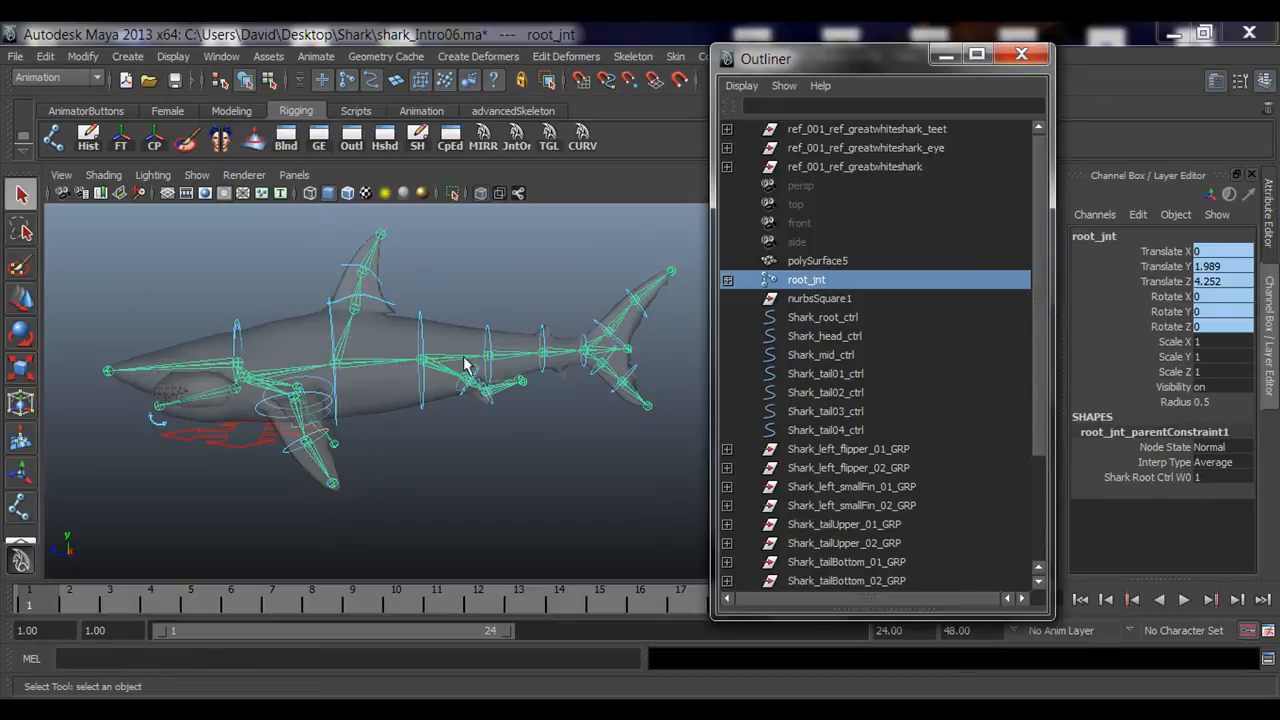
{"action": "middle_click_drag", "start_coordinate": [465, 365], "coordinate": [432, 368], "text": "alt"}
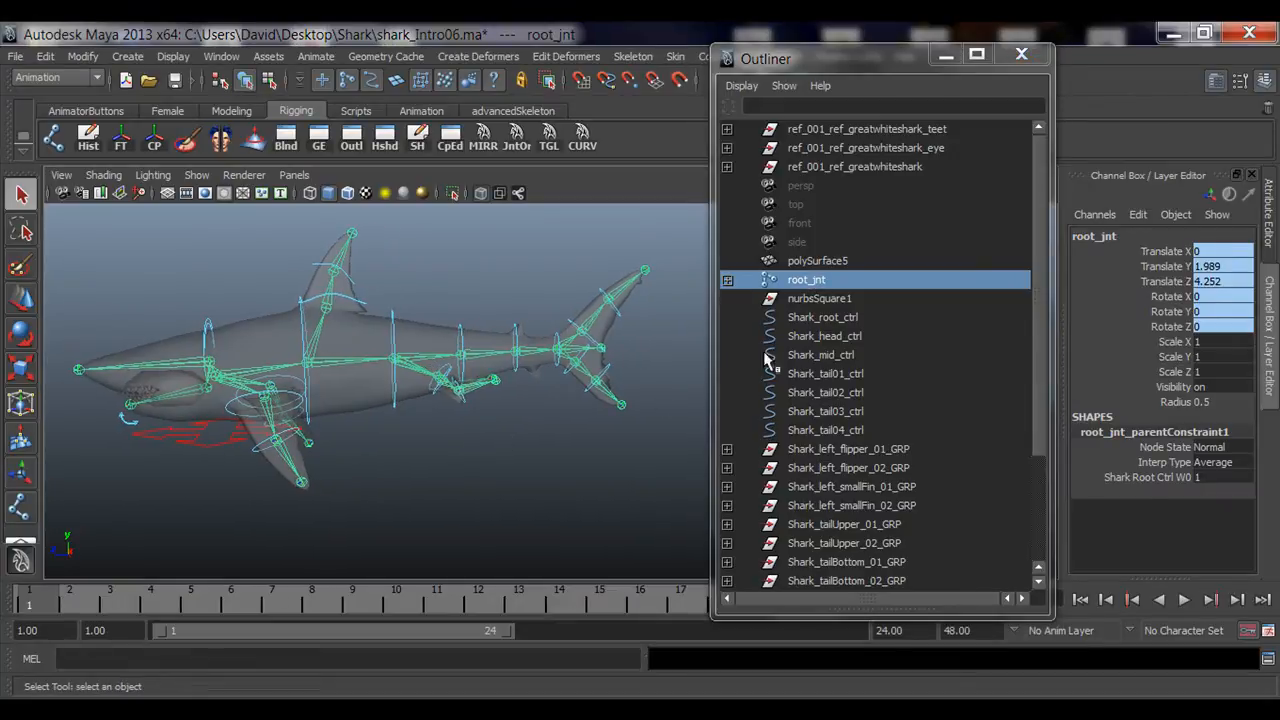
{"action": "left_click", "coordinate": [851, 319]}
{"action": "left_click", "coordinate": [847, 338]}
{"action": "left_click", "coordinate": [843, 374]}
{"action": "left_click", "coordinate": [838, 393]}
{"action": "left_click", "coordinate": [840, 412]}
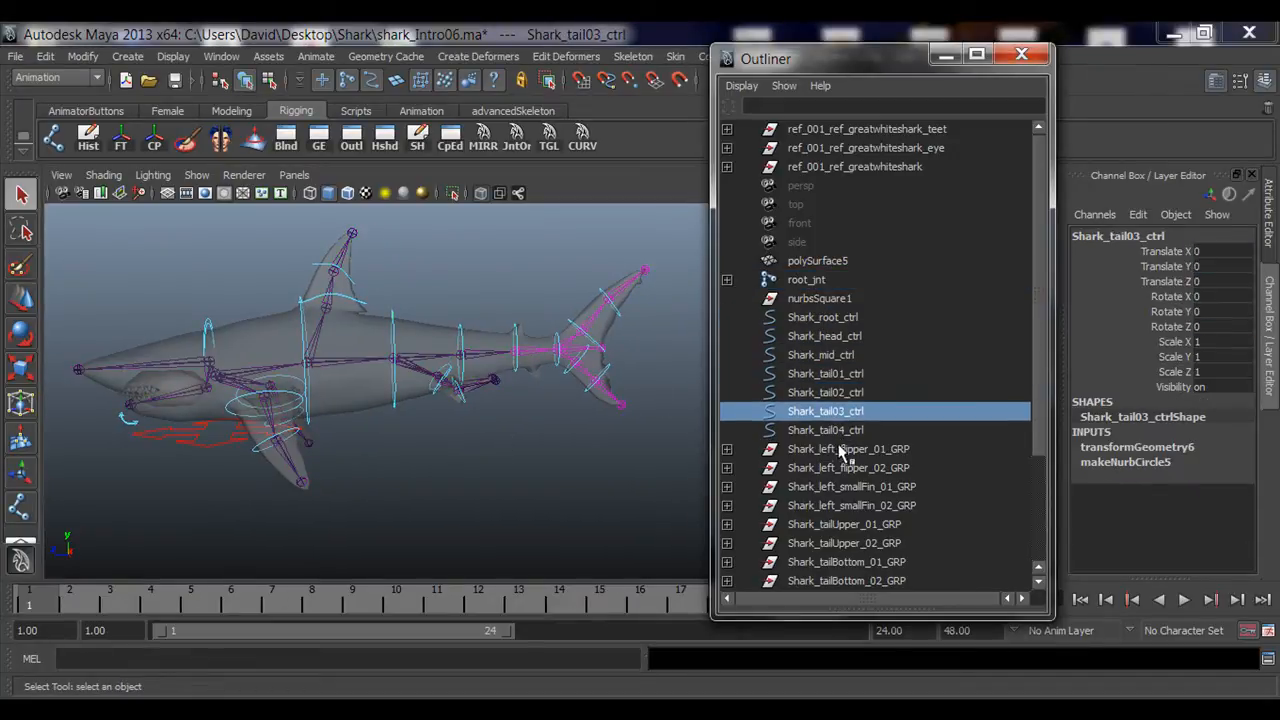
{"action": "left_click", "coordinate": [845, 449]}
{"action": "left_click", "coordinate": [848, 468]}
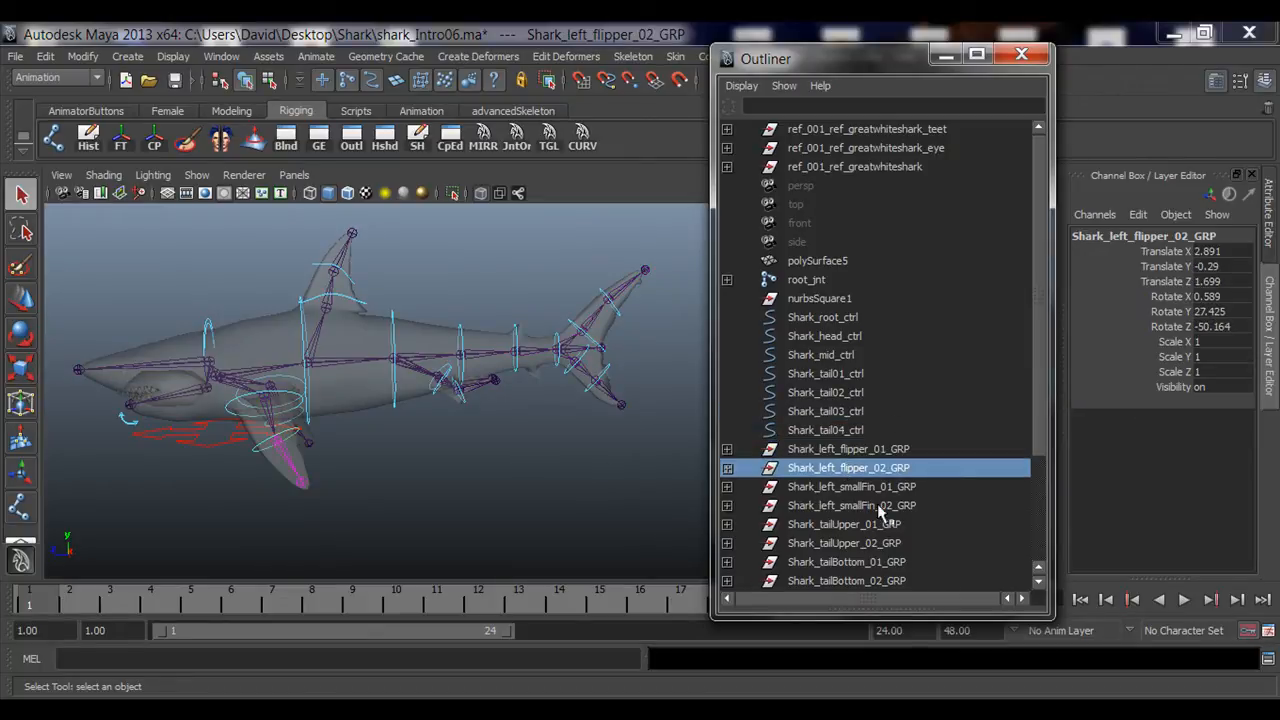
Step: Select the fin and flipper control groups and the main shark controls in the Outliner to review them
{"action": "scroll", "coordinate": [888, 500], "scroll_direction": "down", "scroll_amount": 3}
{"action": "left_click", "coordinate": [550, 449]}
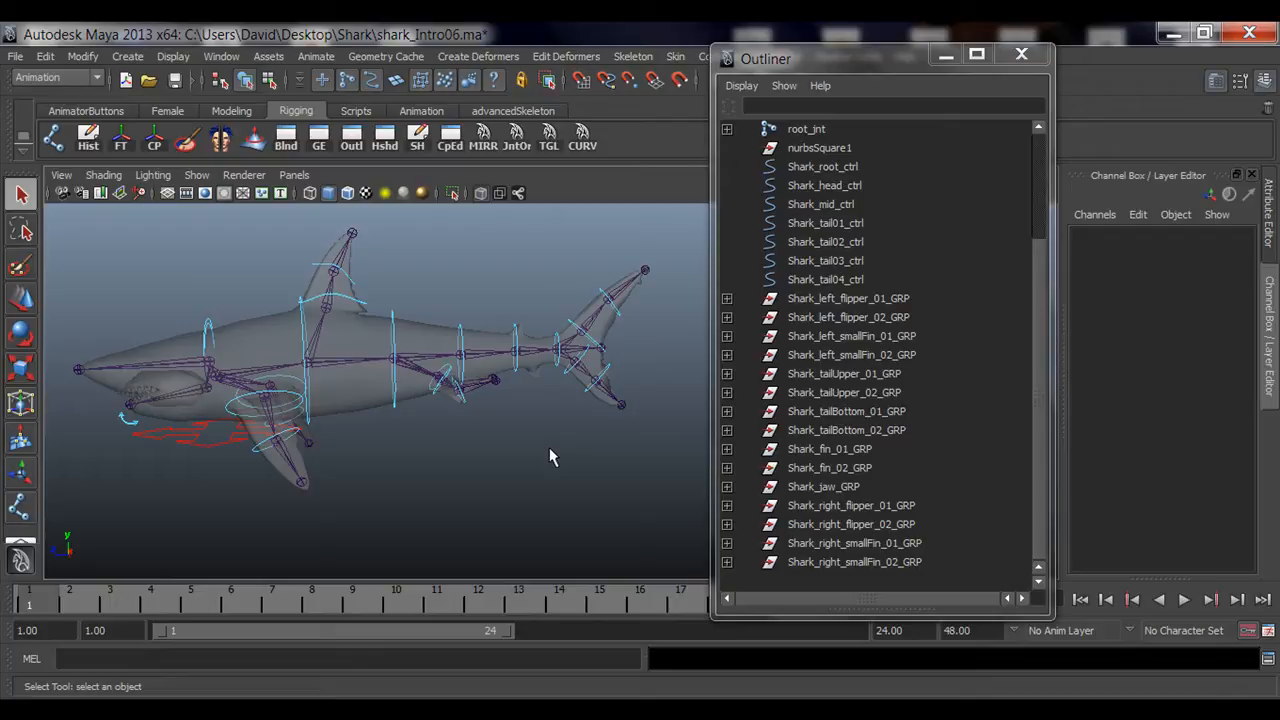
{"action": "middle_click_drag", "start_coordinate": [531, 392], "coordinate": [330, 438], "text": "alt"}
{"action": "scroll", "coordinate": [272, 440], "scroll_direction": "up", "scroll_amount": 1}
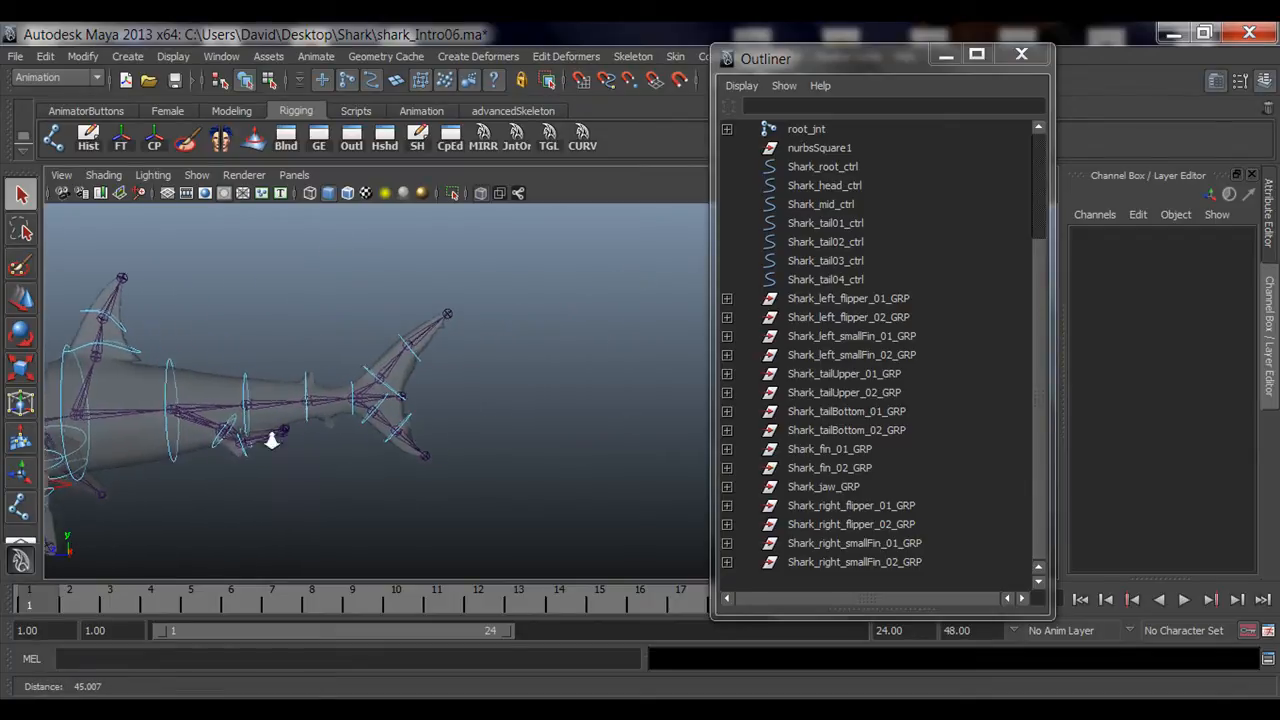
{"action": "right_click_drag", "start_coordinate": [272, 440], "coordinate": [600, 425], "text": "alt"}
{"action": "middle_click_drag", "start_coordinate": [337, 418], "coordinate": [441, 417], "text": "alt"}
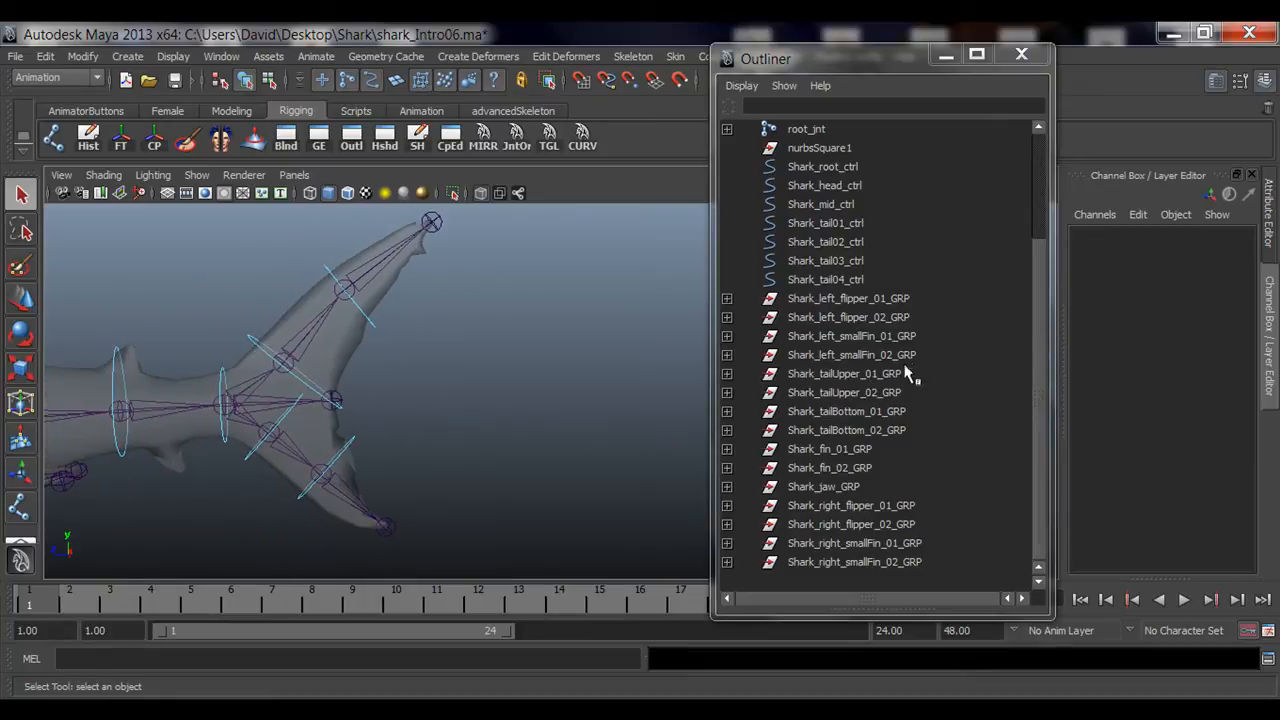
{"action": "left_click", "coordinate": [897, 299]}
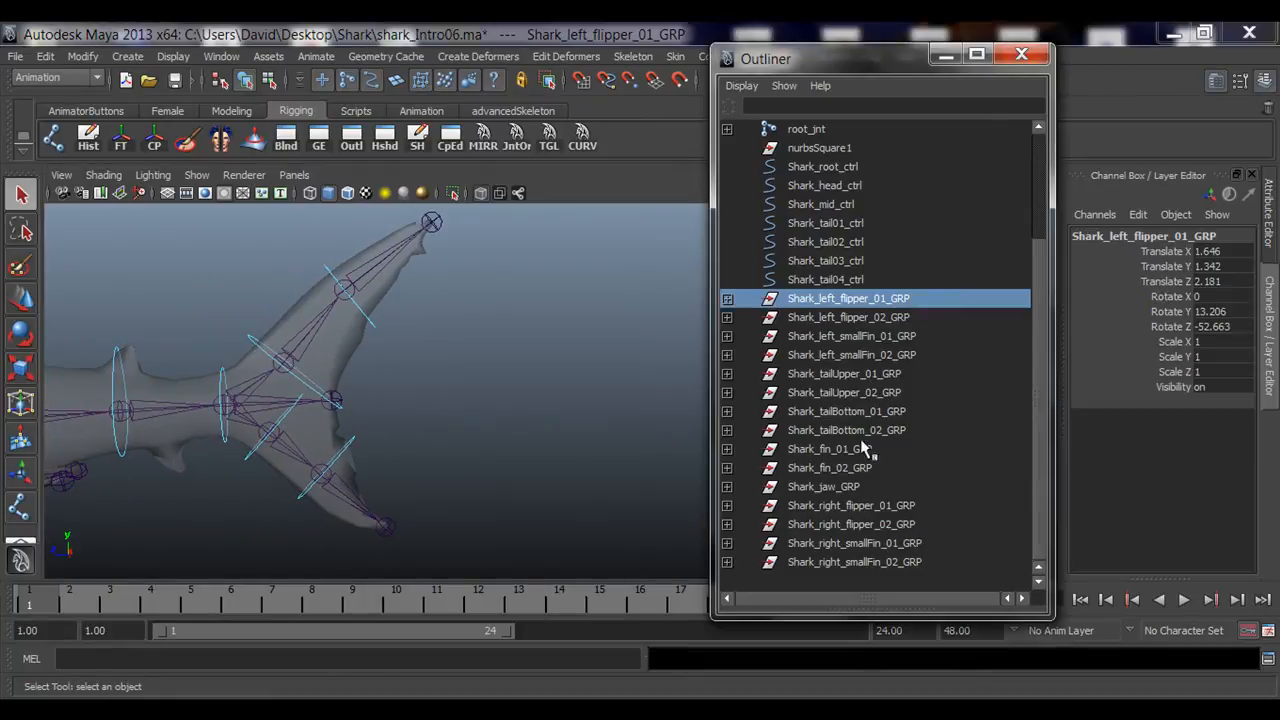
{"action": "left_click", "coordinate": [897, 562], "text": "shift"}
{"action": "left_click_drag", "start_coordinate": [215, 410], "coordinate": [212, 413], "text": "alt"}
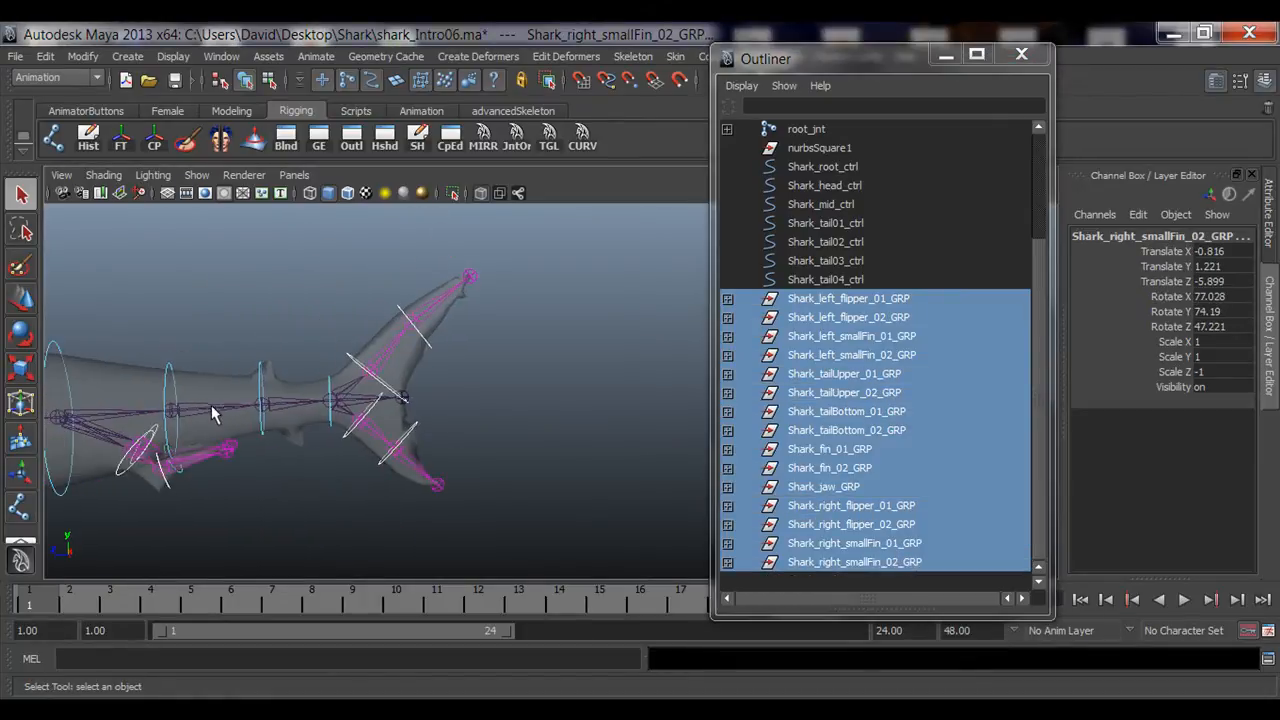
{"action": "middle_click_drag", "start_coordinate": [248, 428], "coordinate": [262, 476], "text": "alt"}
{"action": "left_click", "coordinate": [828, 168]}
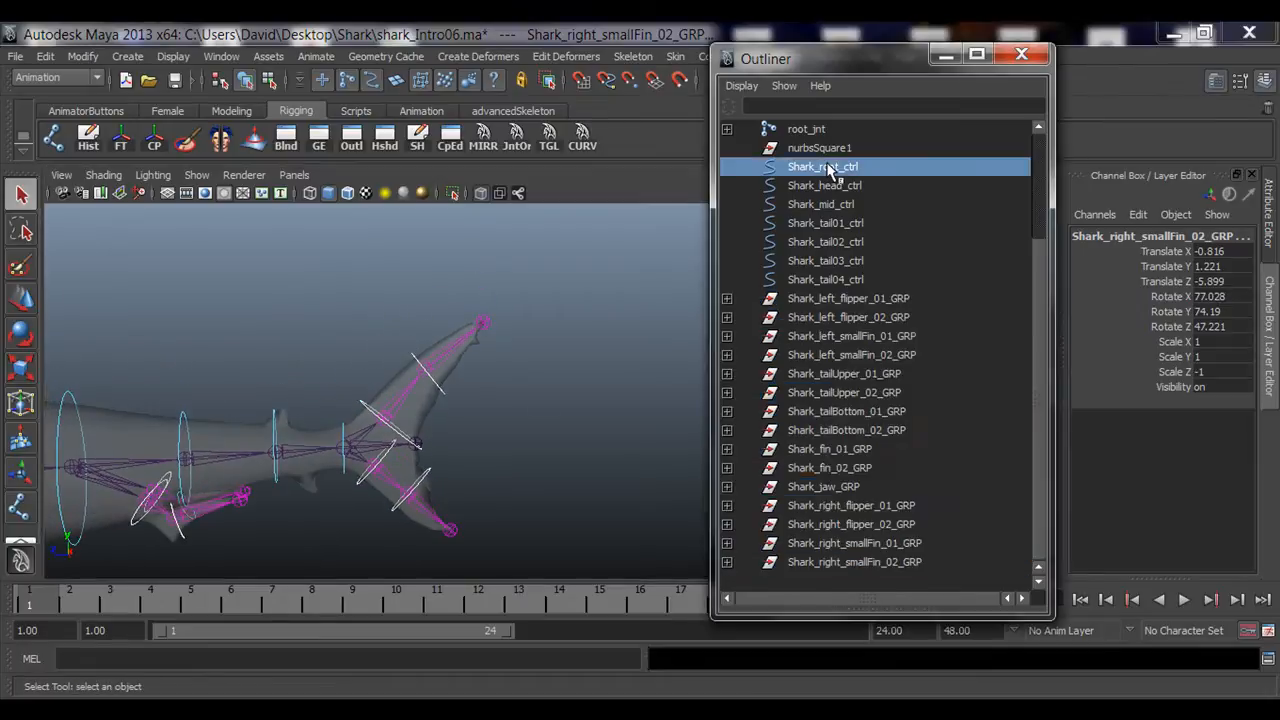
{"action": "left_click", "coordinate": [828, 280], "text": "shift"}
{"action": "left_click_drag", "start_coordinate": [371, 429], "coordinate": [509, 465], "text": "alt"}
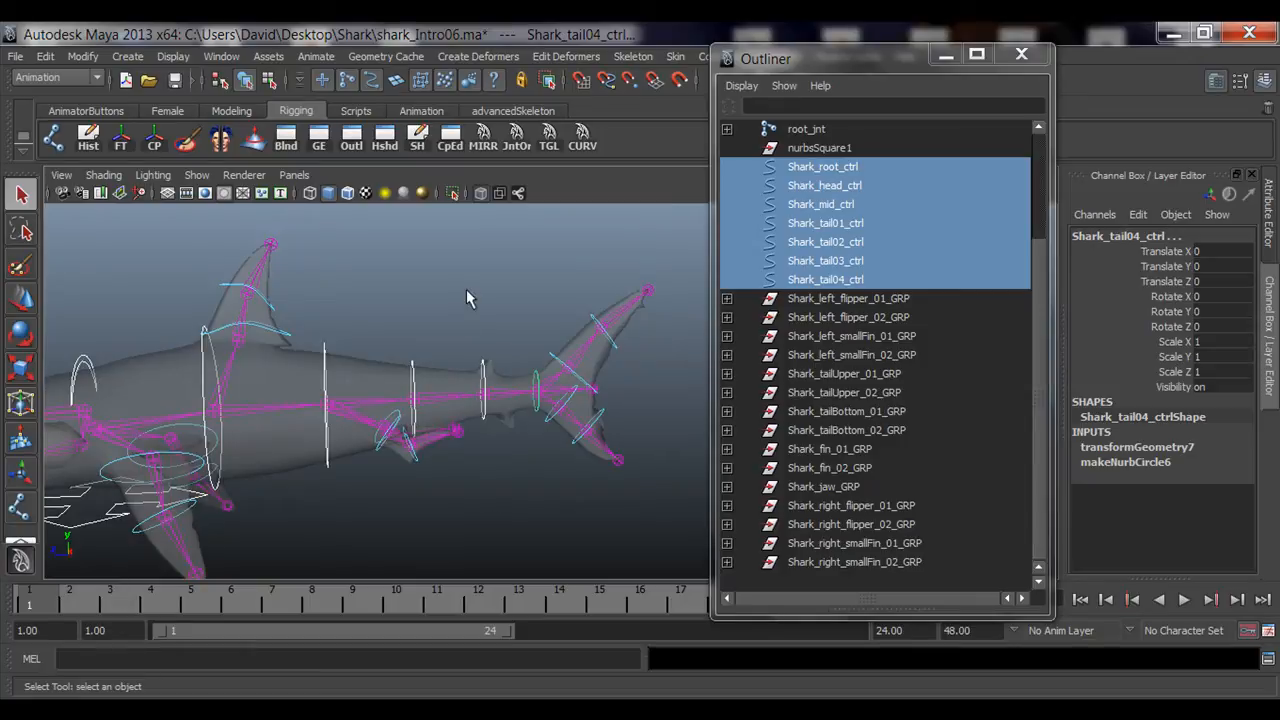
{"action": "right_click_drag", "start_coordinate": [359, 379], "coordinate": [444, 356], "text": "alt"}
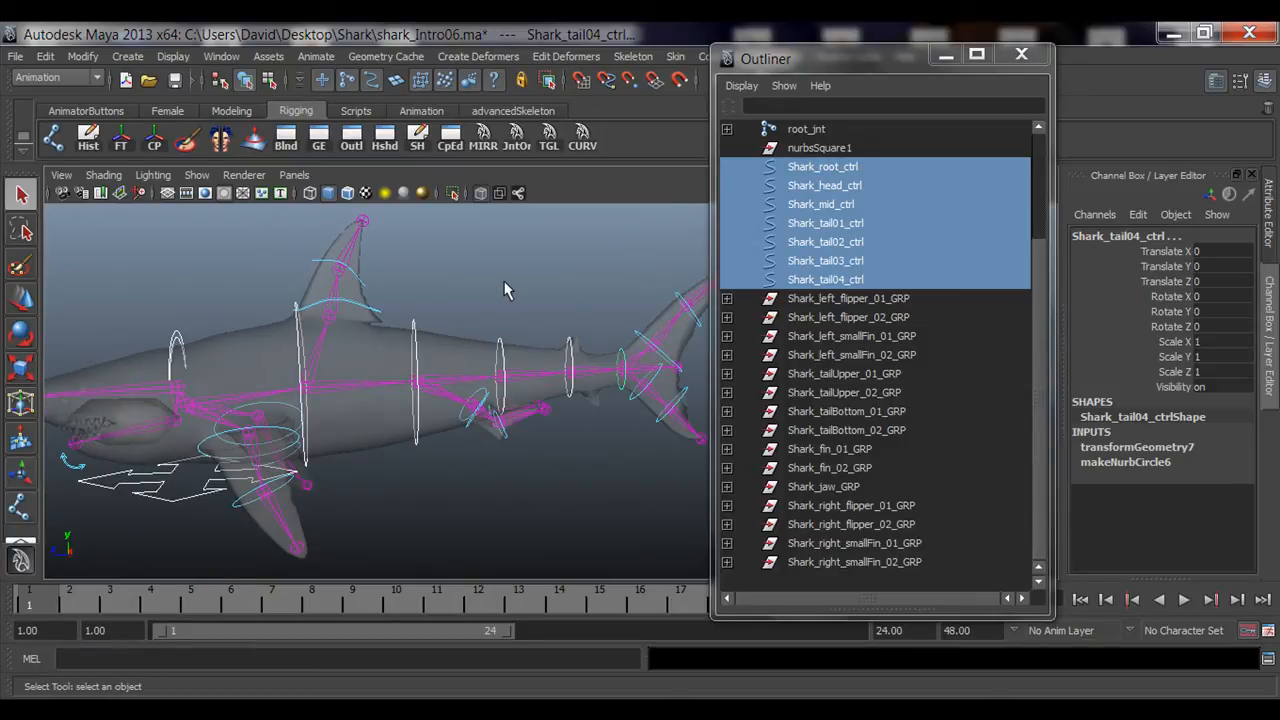
{"action": "left_click", "coordinate": [505, 290]}
{"action": "left_click_drag", "start_coordinate": [557, 343], "coordinate": [398, 392], "text": "alt"}
Step: Select tailUpper_02_ctrl and hide polygon display in the viewport
{"action": "left_click", "coordinate": [443, 344]}
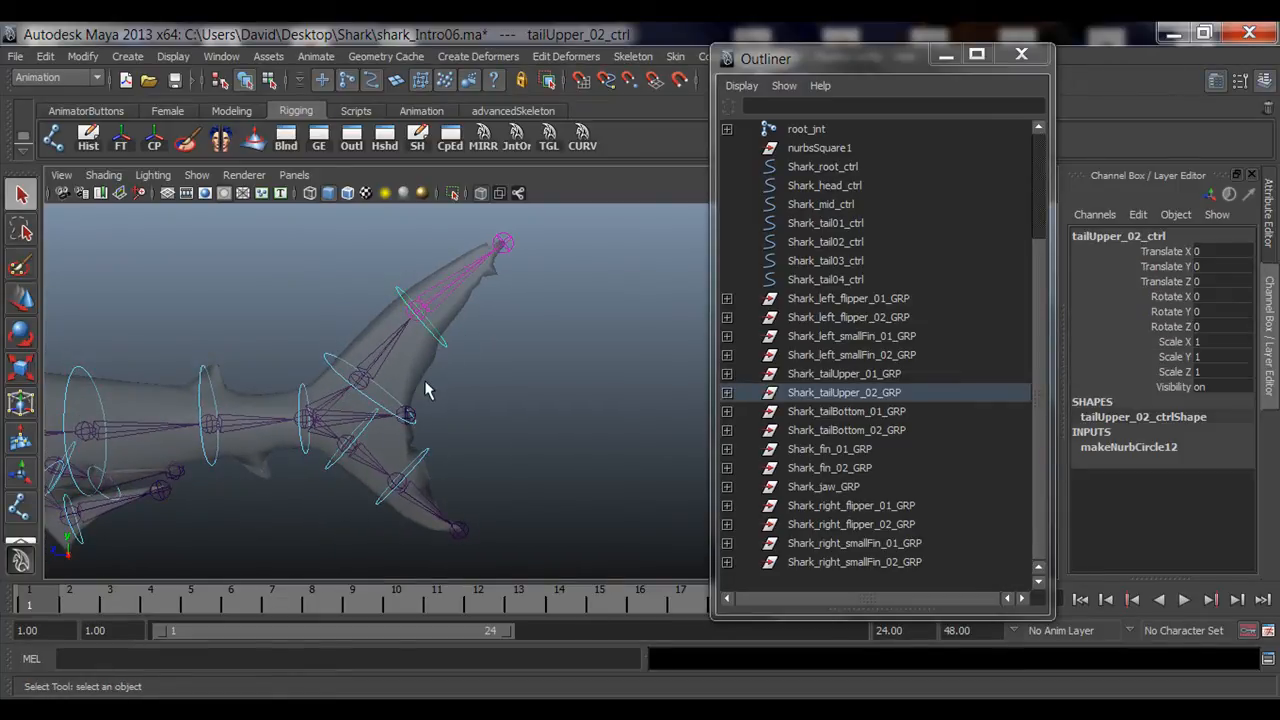
{"action": "left_click", "coordinate": [196, 174]}
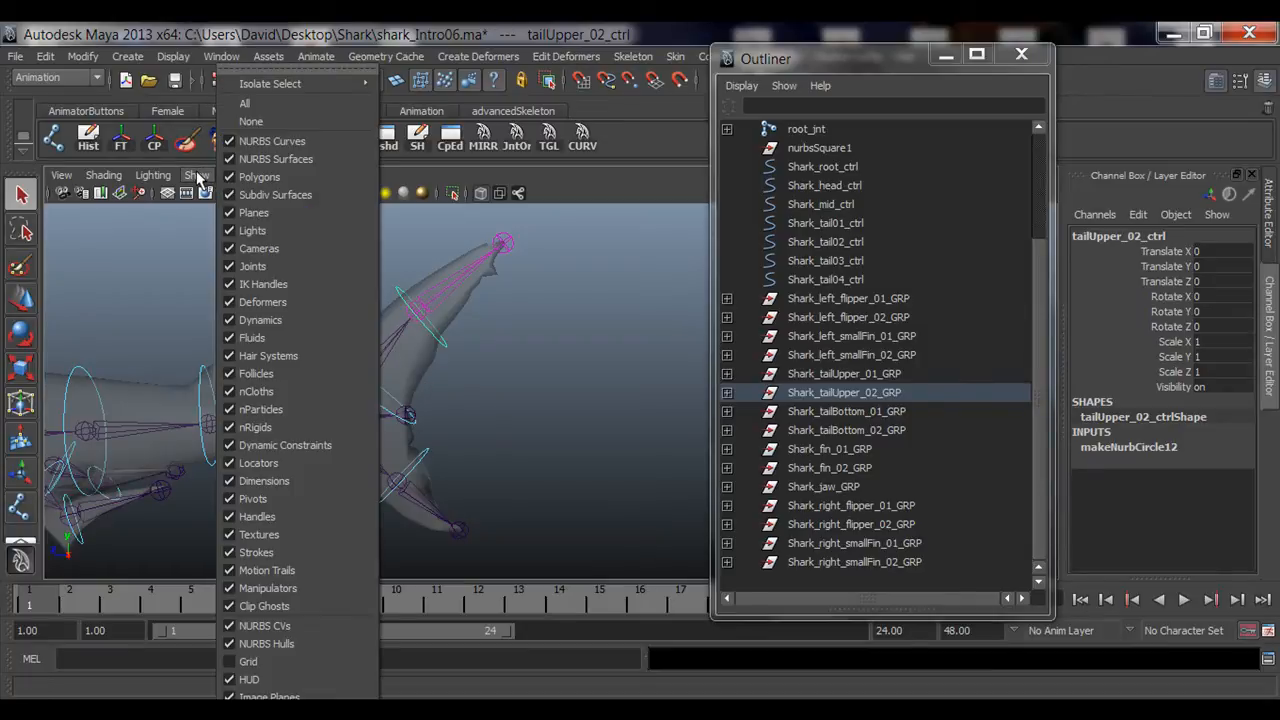
{"action": "left_click", "coordinate": [259, 177]}
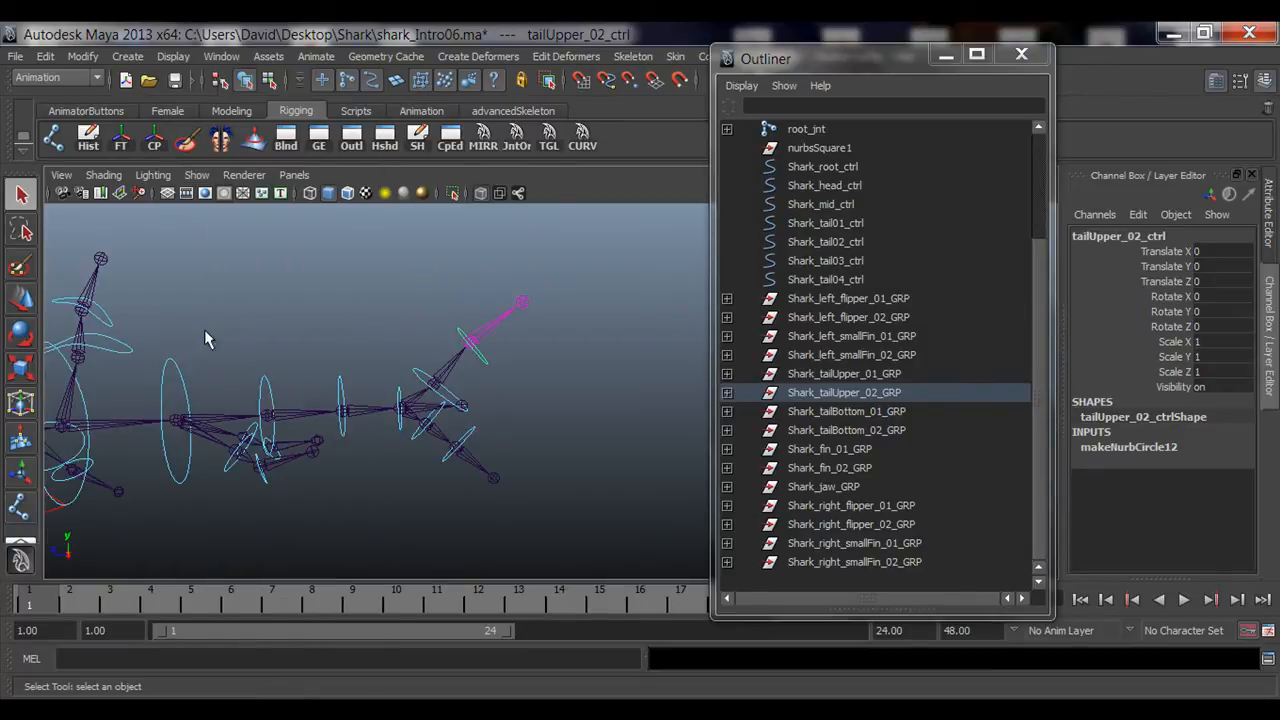
Step: Examine the tail joints and controls from several angles
{"action": "left_click_drag", "start_coordinate": [205, 338], "coordinate": [362, 335], "text": "alt"}
{"action": "middle_click_drag", "start_coordinate": [440, 327], "coordinate": [358, 340], "text": "alt"}
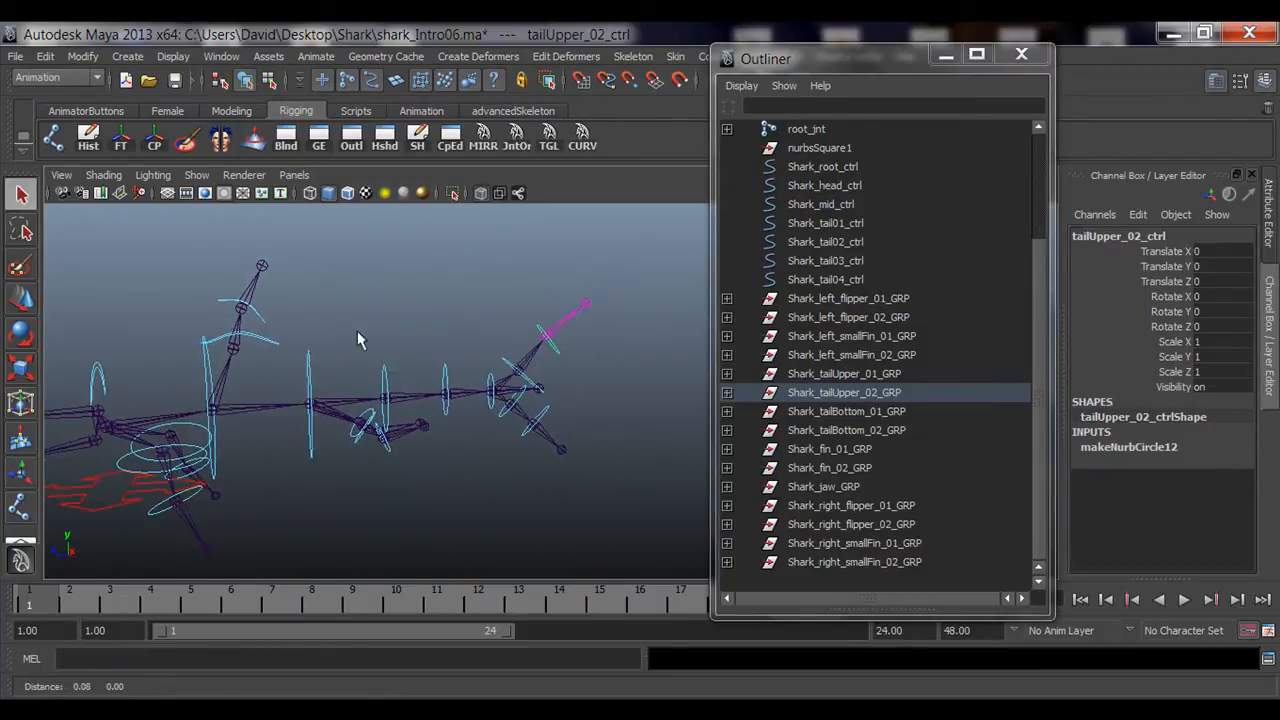
{"action": "left_click_drag", "start_coordinate": [360, 340], "coordinate": [345, 398], "text": "alt"}
{"action": "left_click_drag", "start_coordinate": [452, 380], "coordinate": [363, 427], "text": "alt"}
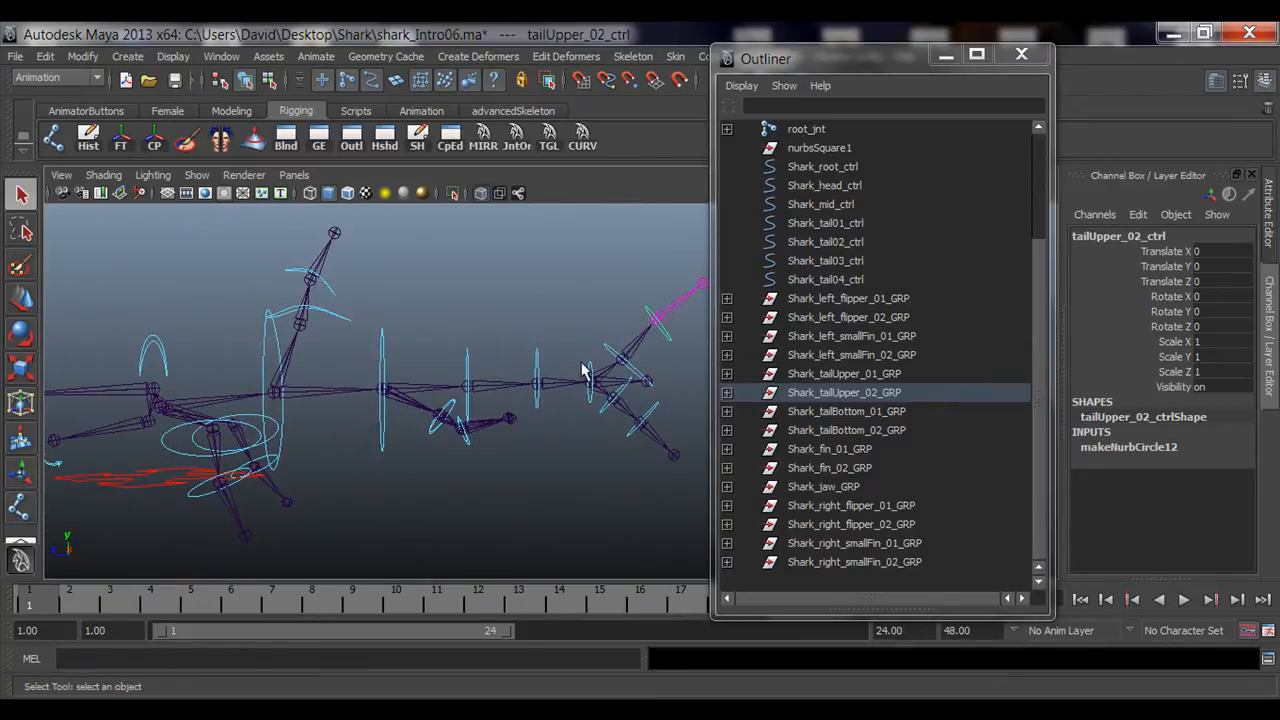
{"action": "left_click_drag", "start_coordinate": [585, 372], "coordinate": [545, 378], "text": "alt"}
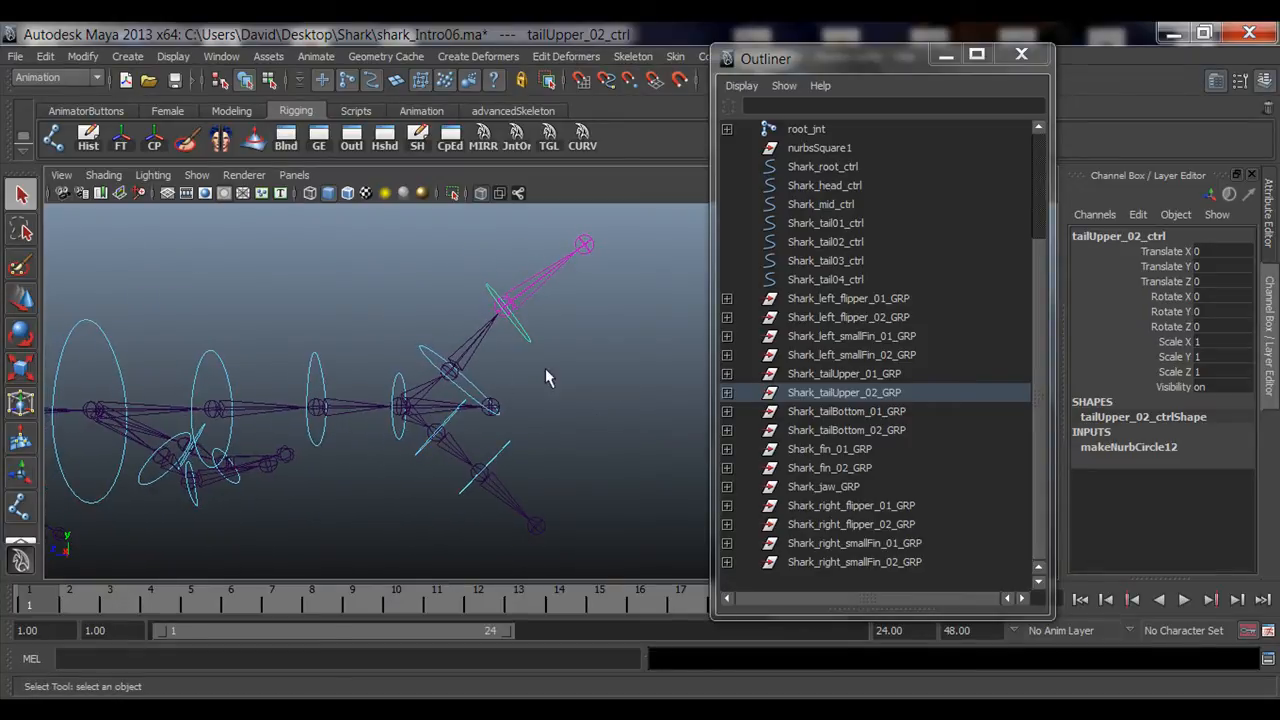
{"action": "middle_click_drag", "start_coordinate": [512, 292], "coordinate": [474, 358], "text": "alt"}
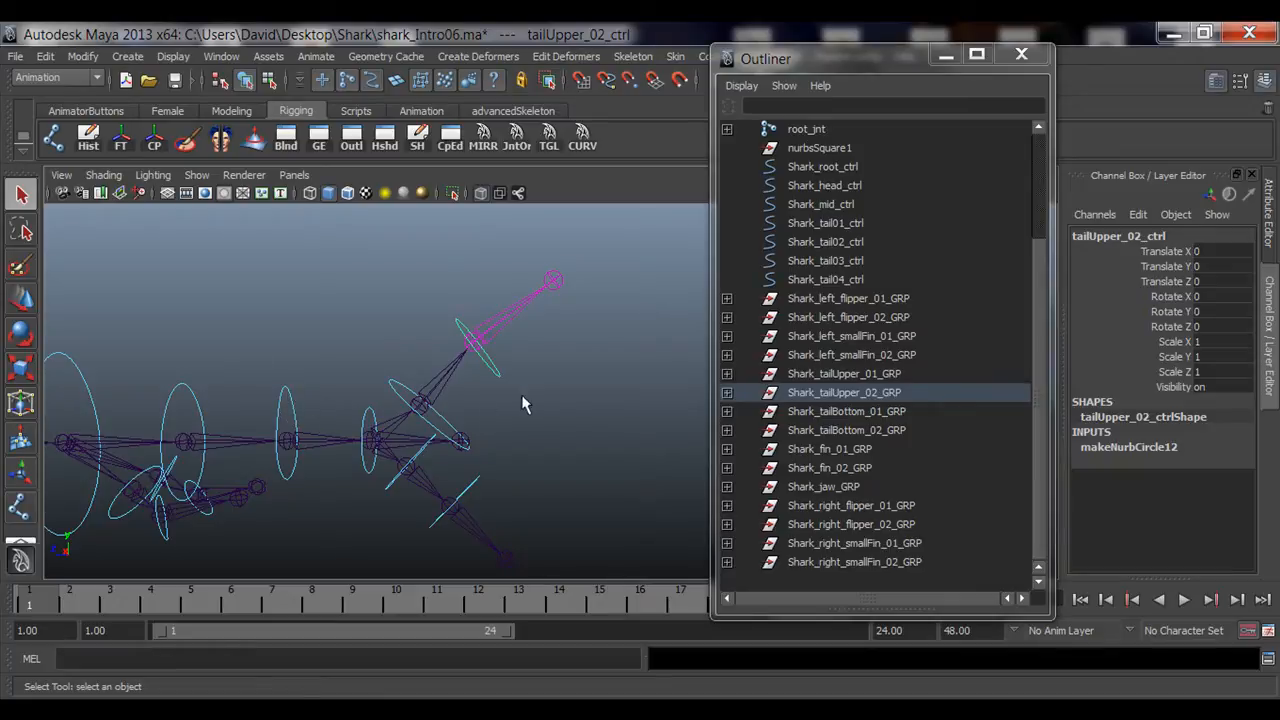
{"action": "left_click_drag", "start_coordinate": [522, 403], "coordinate": [558, 407], "text": "alt"}
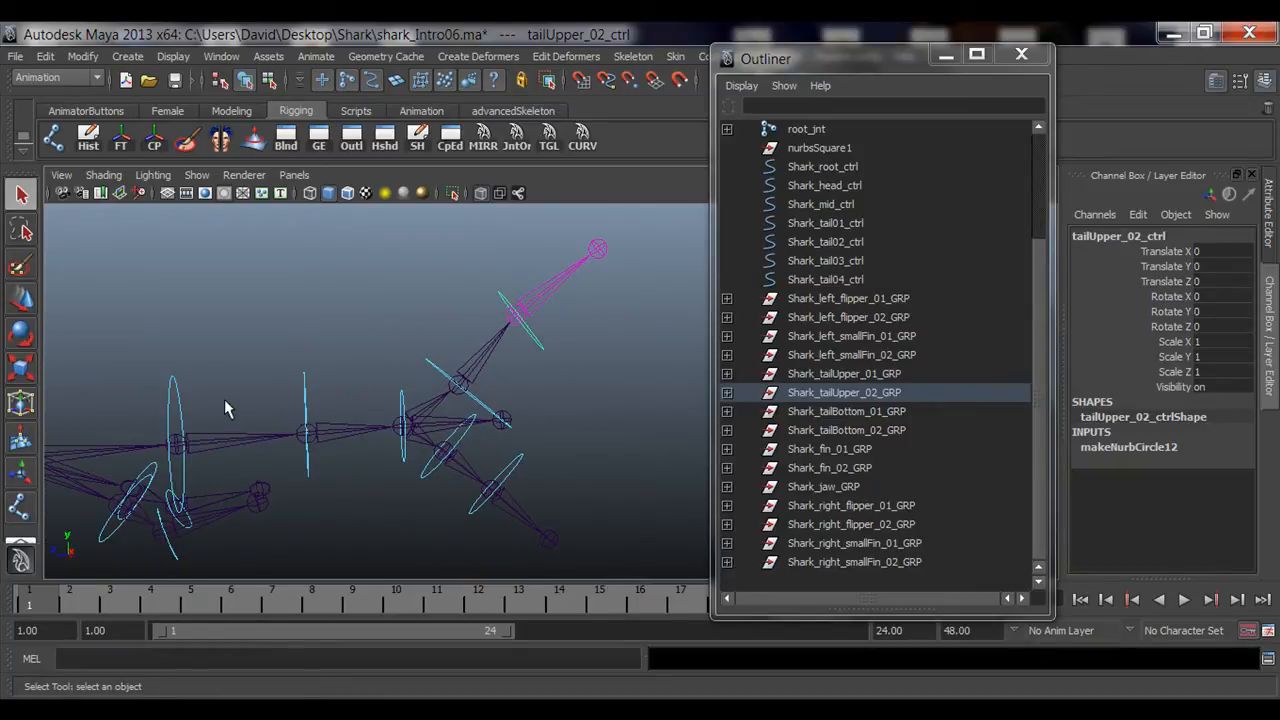
Step: Test-rotate the upper tail controls in the viewport and undo the rotation
{"action": "left_click_drag", "start_coordinate": [224, 399], "coordinate": [474, 362], "text": "alt"}
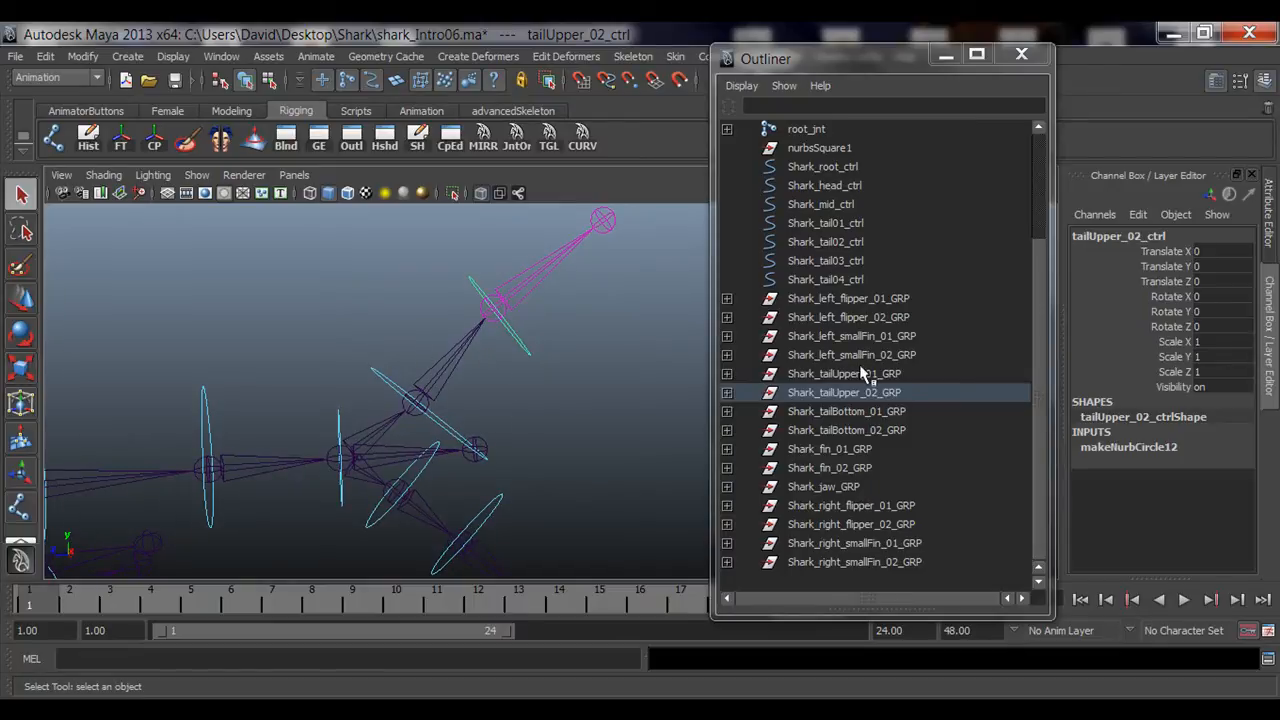
{"action": "left_click", "coordinate": [857, 398]}
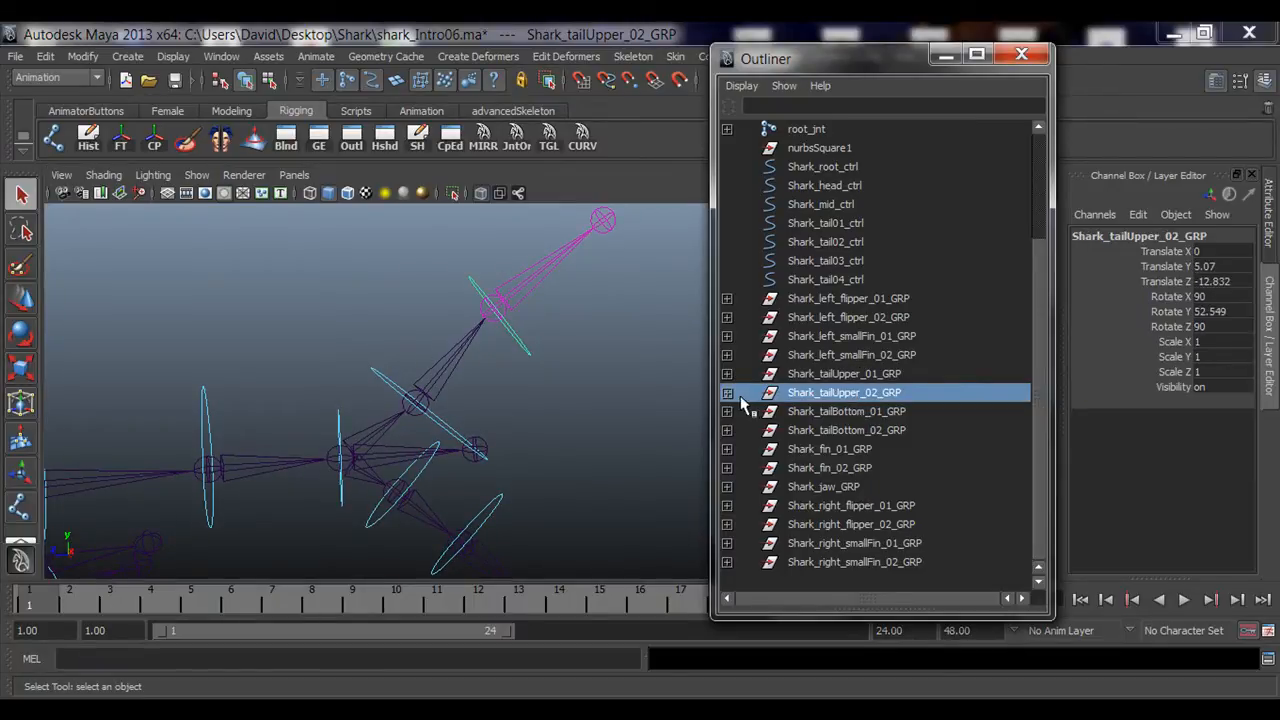
{"action": "mouse_move", "coordinate": [380, 392]}
{"action": "left_mouse_down", "text": "alt"}
{"action": "mouse_move", "coordinate": [403, 400]}
{"action": "mouse_move", "coordinate": [390, 393]}
{"action": "left_mouse_up", "text": "alt"}
{"action": "left_click", "coordinate": [383, 376]}
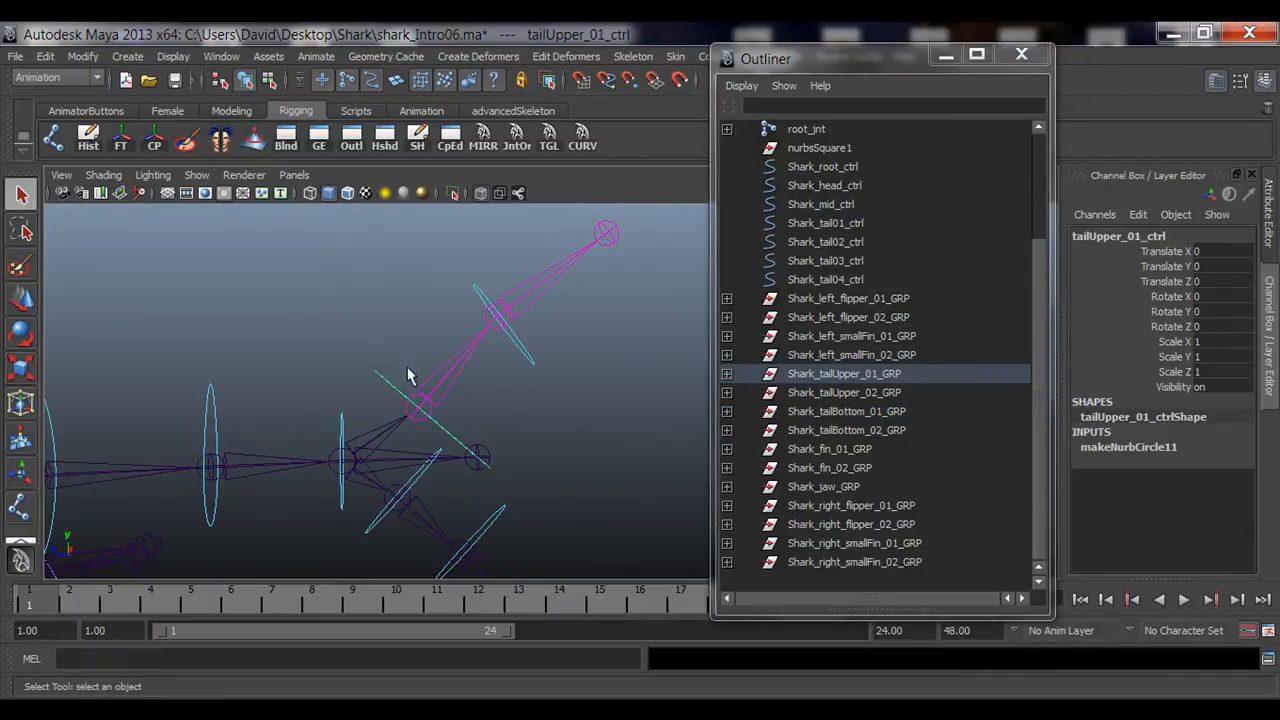
{"action": "left_click_drag", "start_coordinate": [407, 375], "coordinate": [468, 420], "text": "alt"}
{"action": "key", "text": "e"}
{"action": "mouse_move", "coordinate": [464, 362]}
{"action": "left_mouse_down"}
{"action": "mouse_move", "coordinate": [443, 414]}
{"action": "mouse_move", "coordinate": [466, 366]}
{"action": "mouse_move", "coordinate": [446, 369]}
{"action": "mouse_move", "coordinate": [443, 349]}
{"action": "left_mouse_up"}
{"action": "key", "text": "ctrl+z"}
{"action": "left_click", "coordinate": [505, 258]}
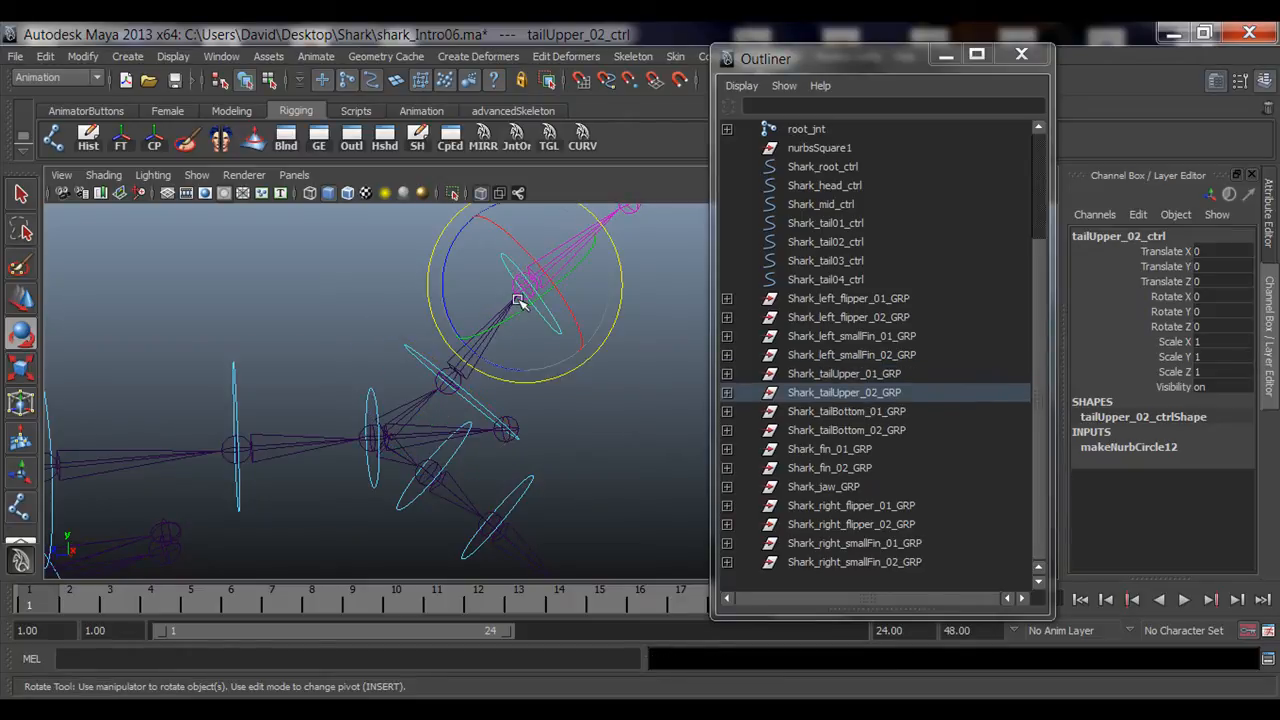
{"action": "left_click_drag", "start_coordinate": [510, 322], "coordinate": [520, 297]}
Step: Select tailUpper_01_ctrl and tailUpper_02_ctrl alternately in the viewport to compare their positions on the tail
{"action": "left_click", "coordinate": [352, 292]}
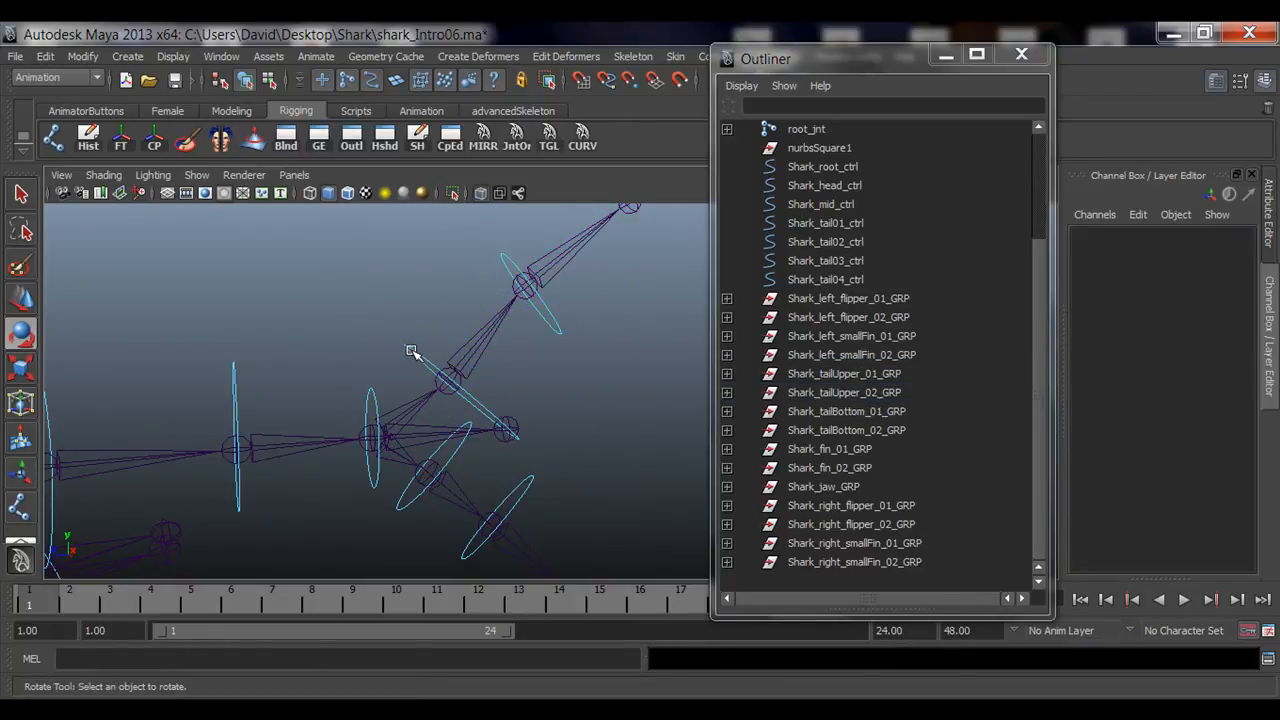
{"action": "left_click", "coordinate": [411, 351]}
{"action": "key", "text": "q"}
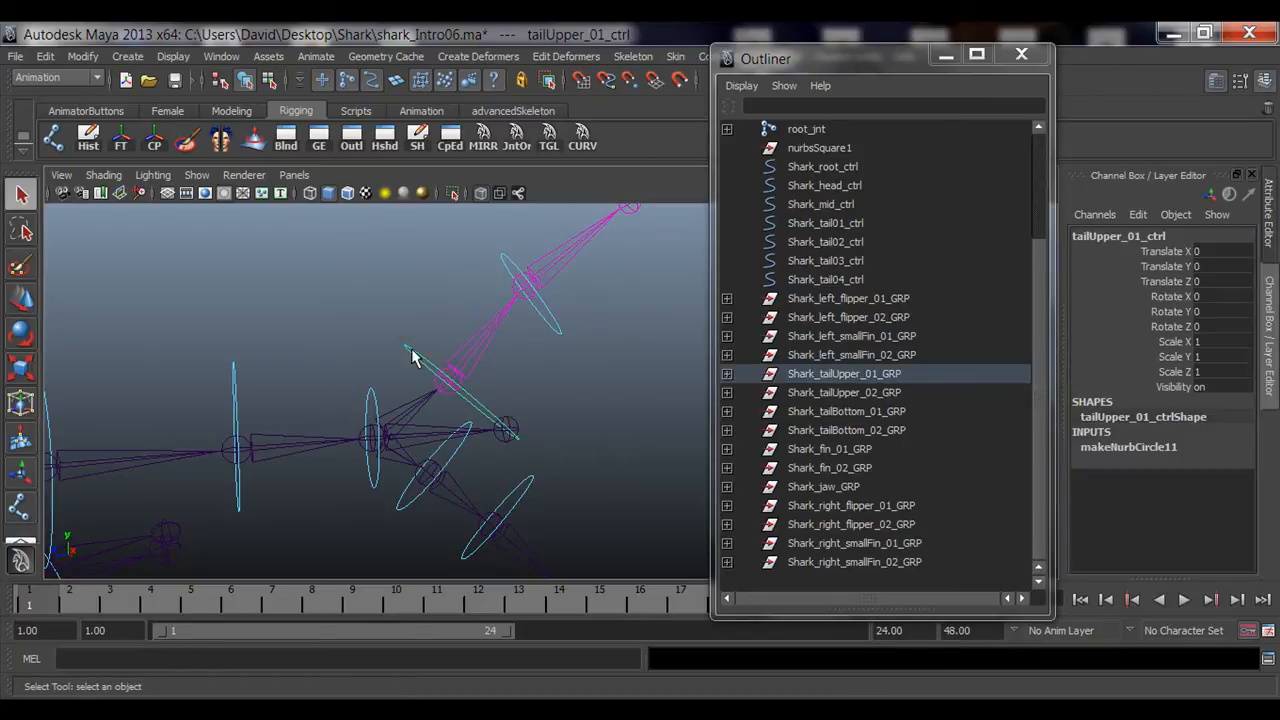
{"action": "left_click", "coordinate": [509, 265]}
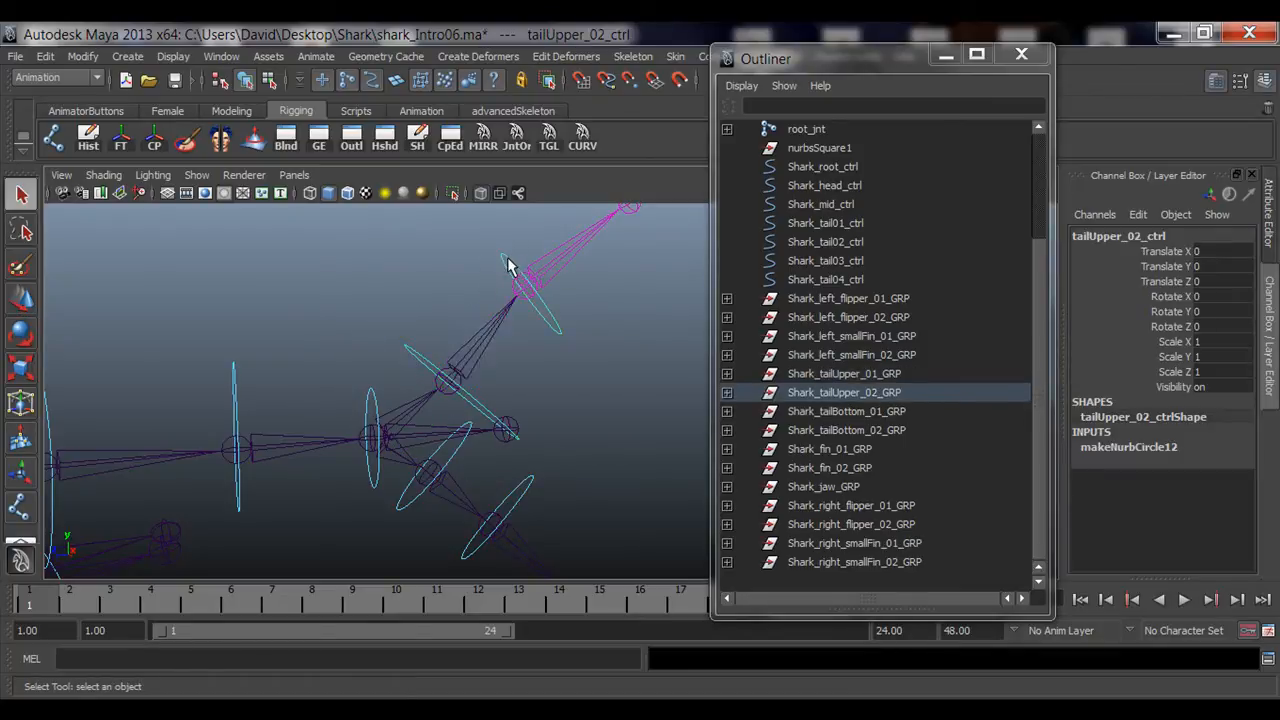
{"action": "left_click", "coordinate": [413, 358]}
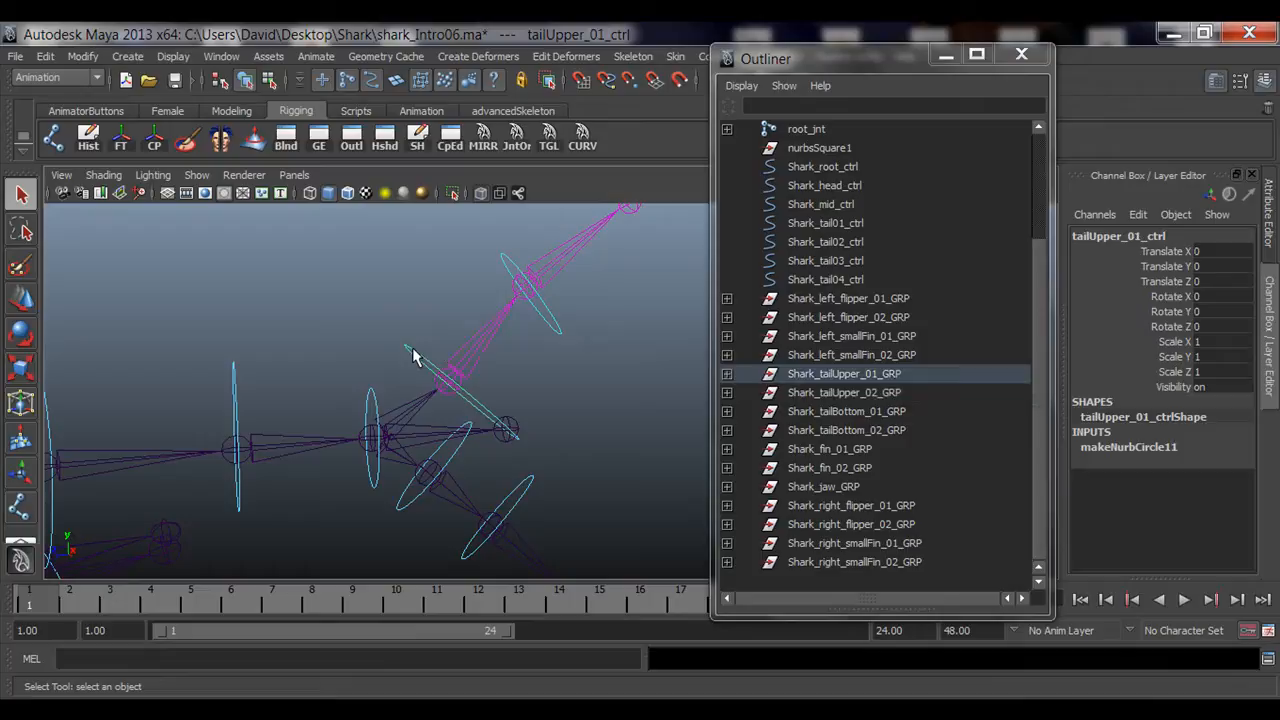
{"action": "left_click", "coordinate": [509, 275]}
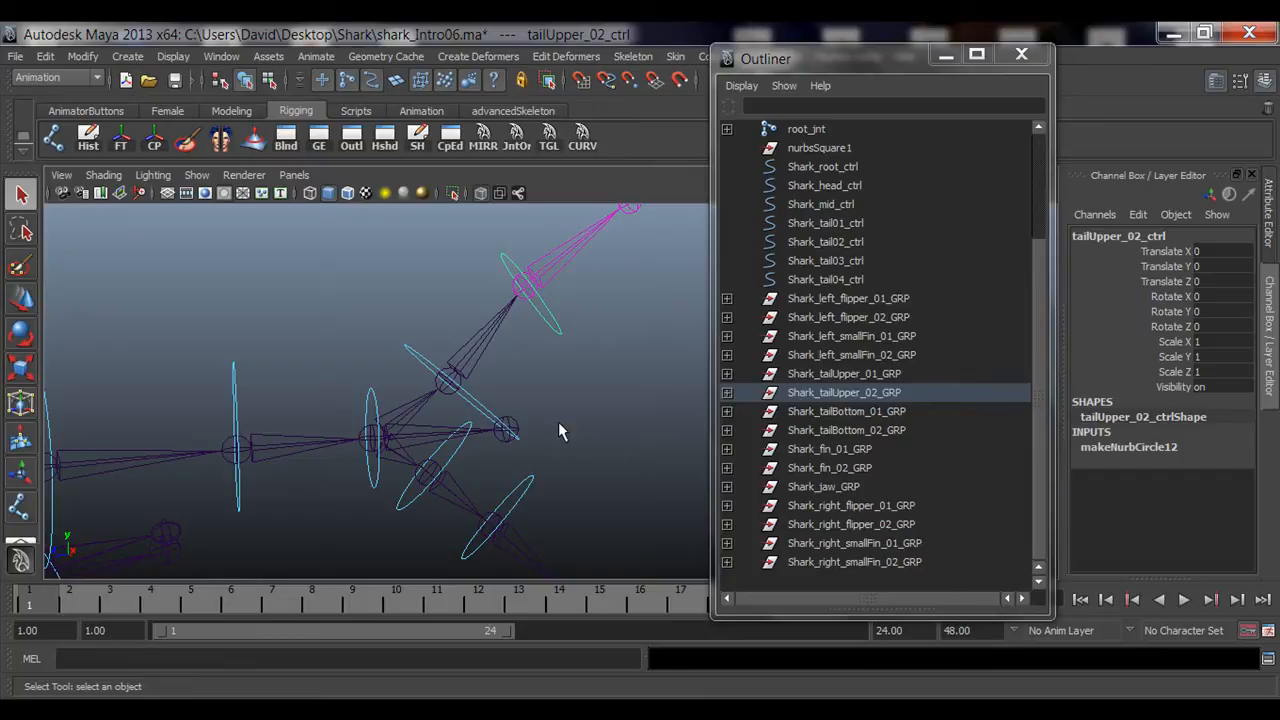
{"action": "left_click_drag", "start_coordinate": [389, 366], "coordinate": [462, 382], "text": "alt"}
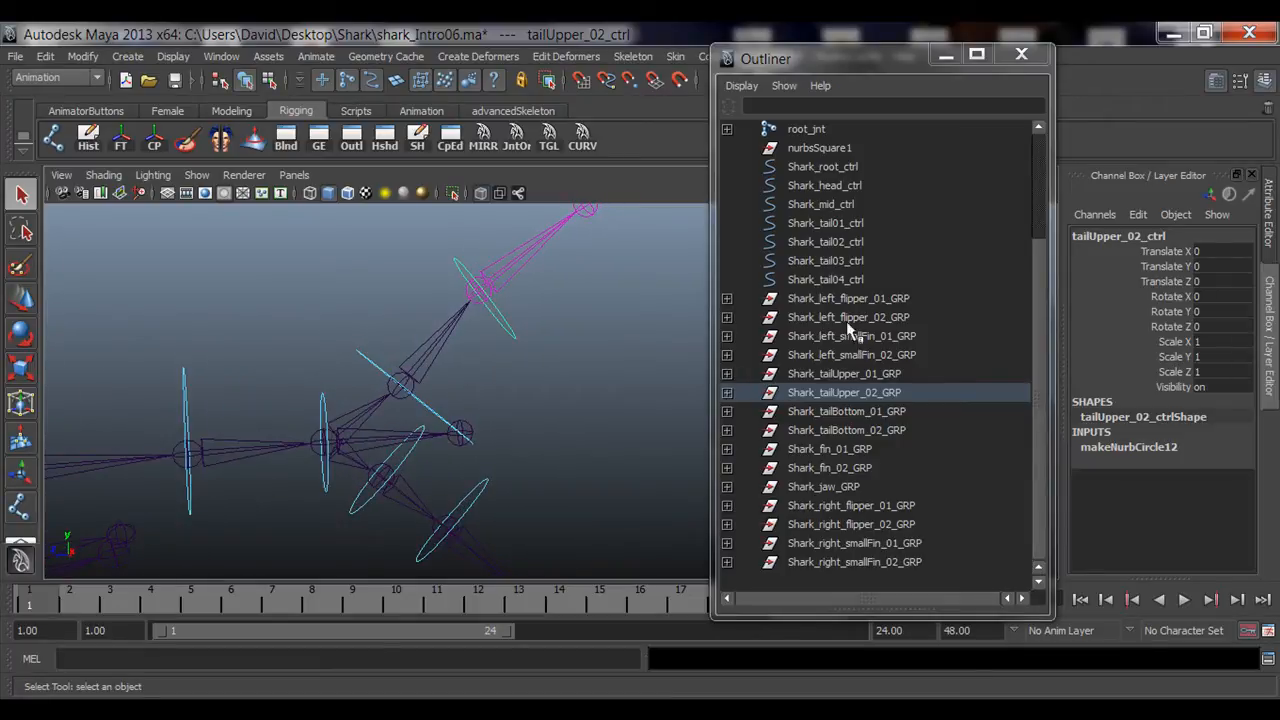
{"action": "left_click", "coordinate": [362, 362]}
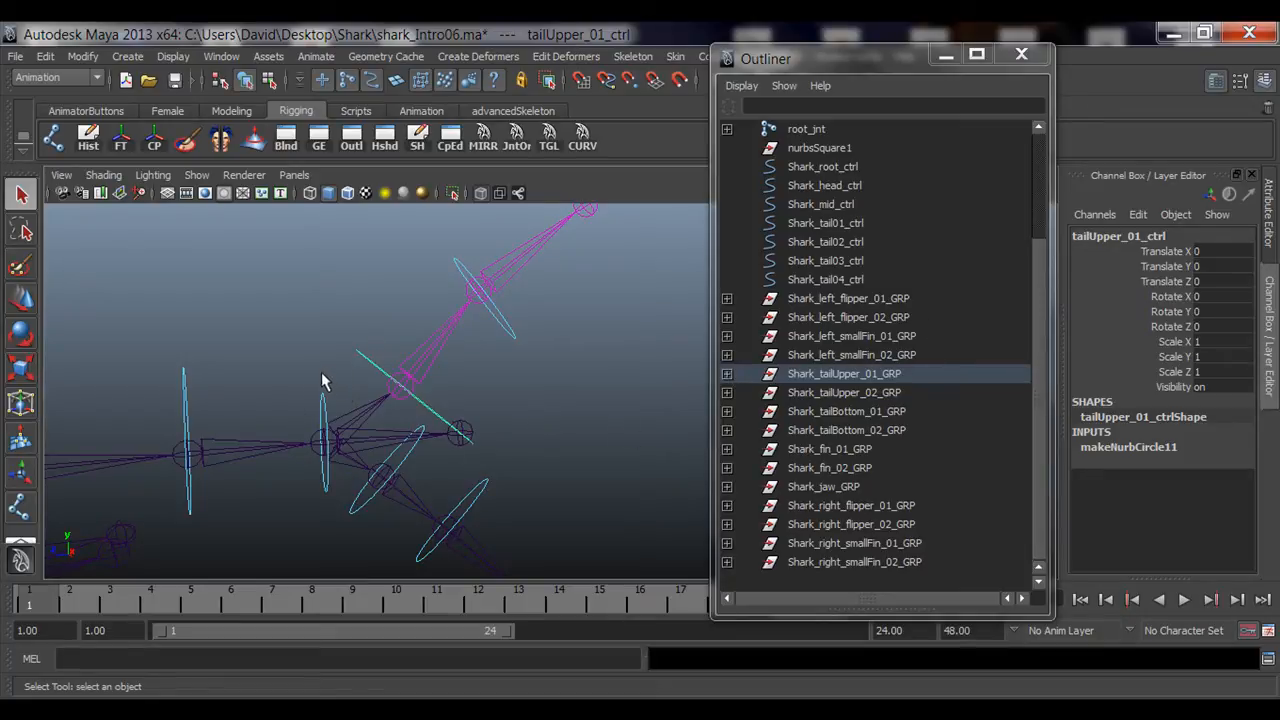
{"action": "left_click_drag", "start_coordinate": [322, 381], "coordinate": [416, 394], "text": "alt"}
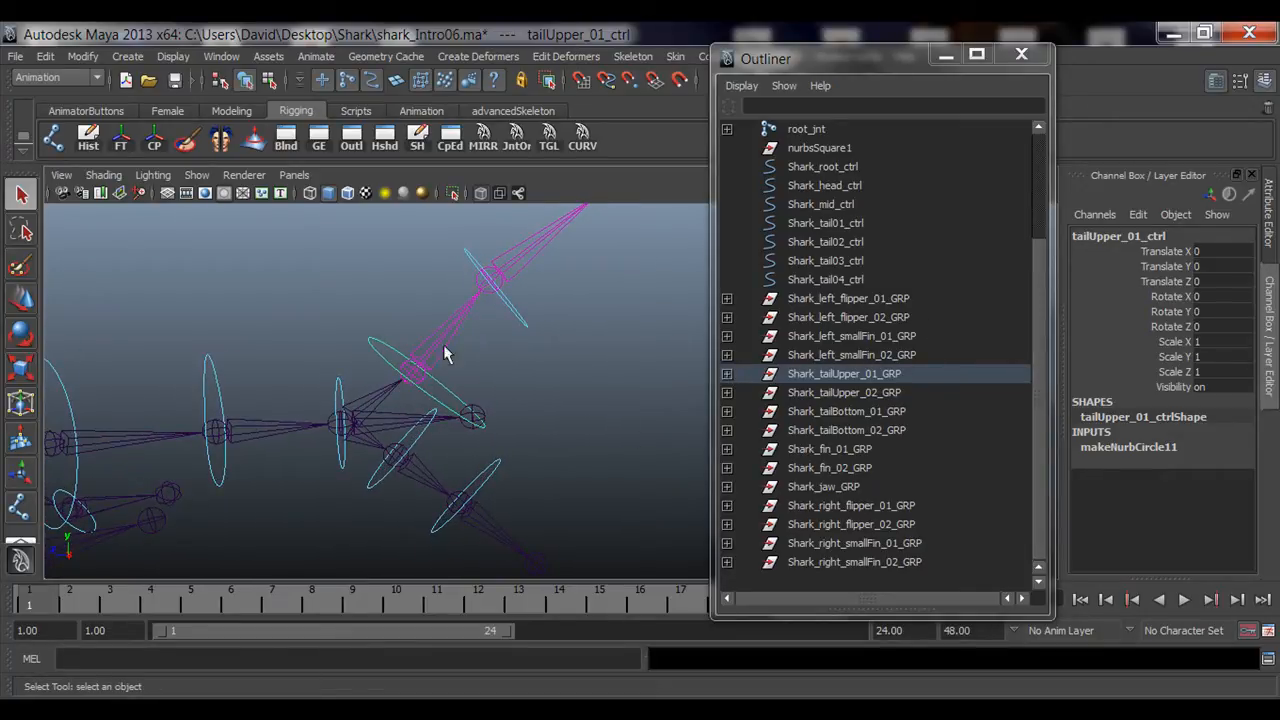
Step: Expand both upper tail groups and check the translate and rotate channels of tailUpper_02_ctrl and tailUpper_01_ctrl
{"action": "left_click", "coordinate": [727, 374]}
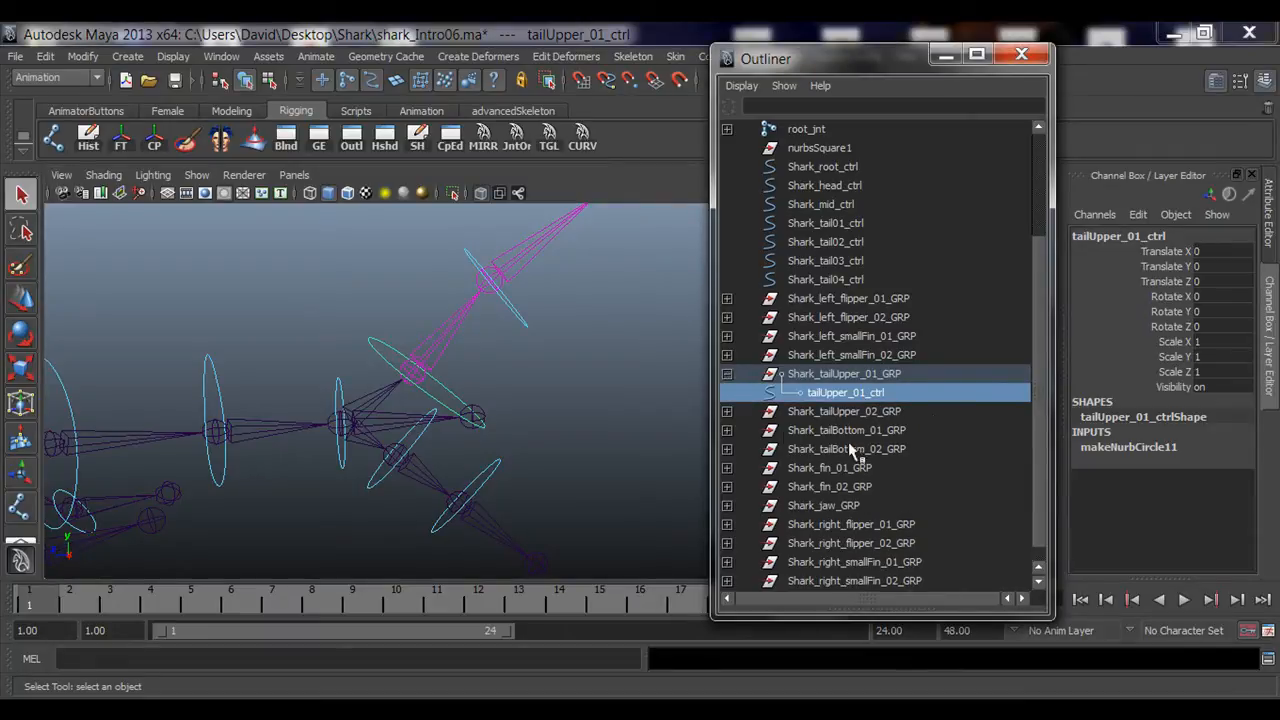
{"action": "left_click", "coordinate": [519, 318]}
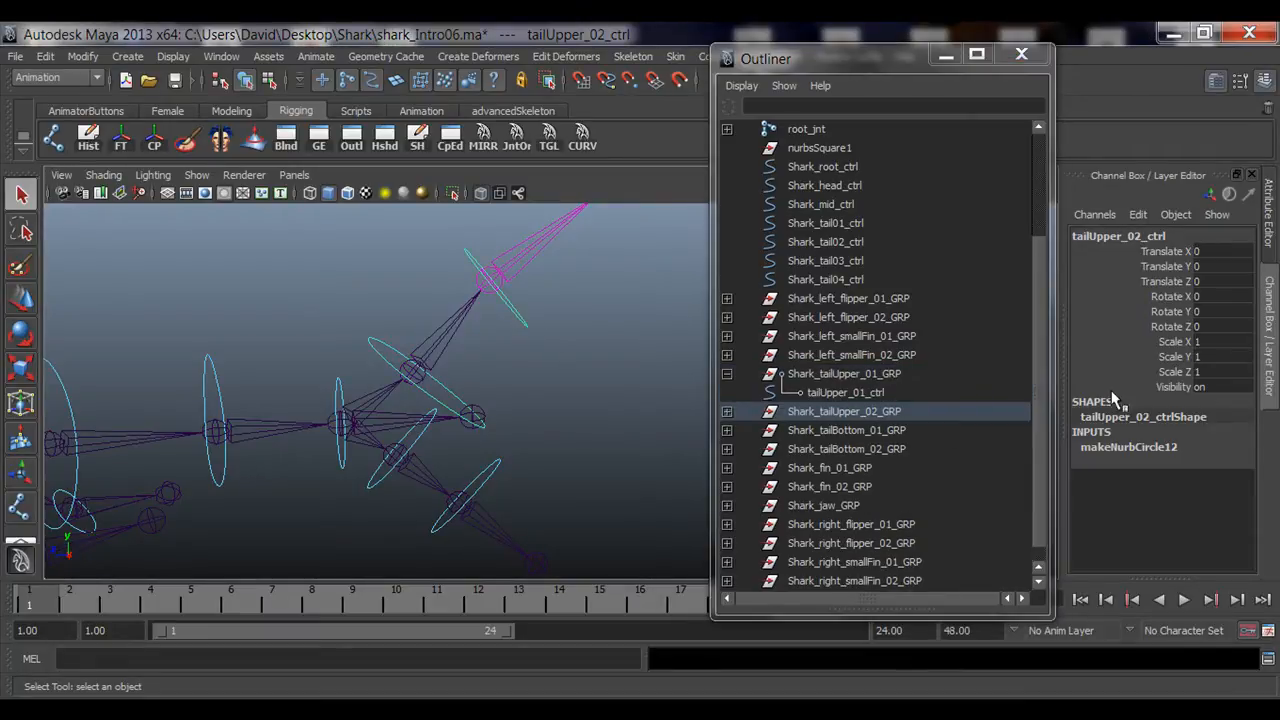
{"action": "left_click", "coordinate": [727, 411]}
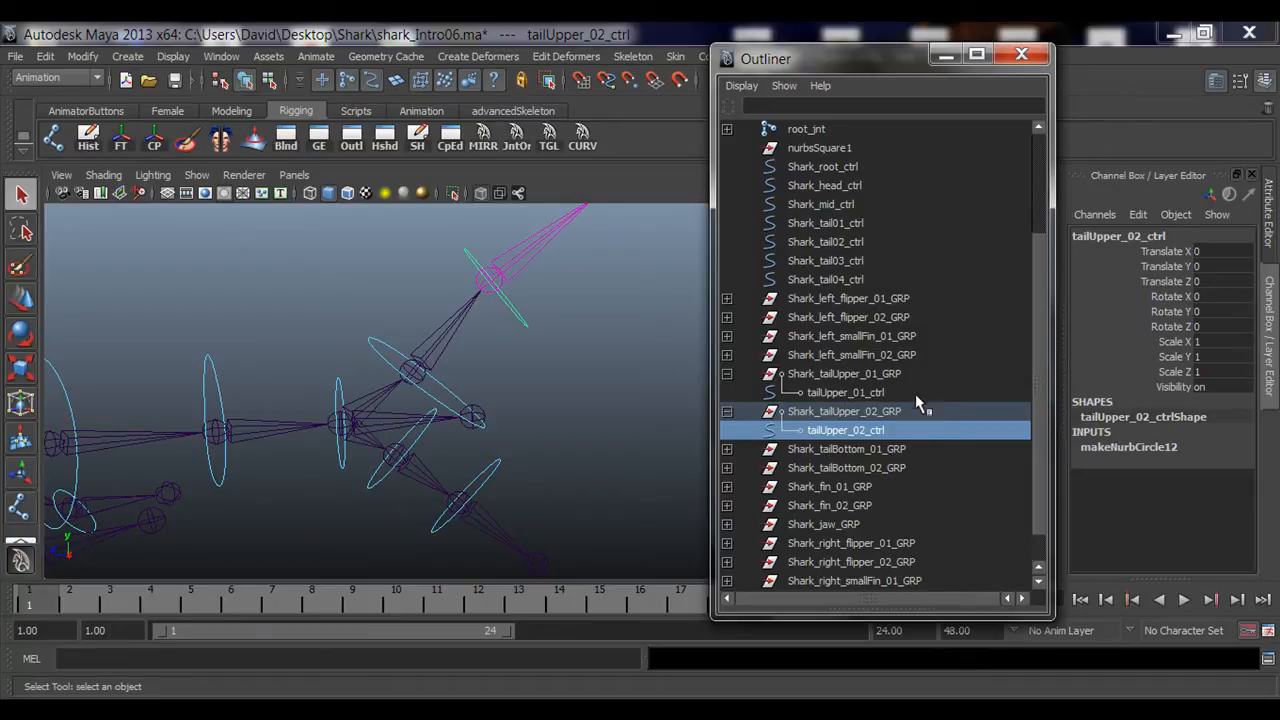
{"action": "left_click", "coordinate": [852, 393]}
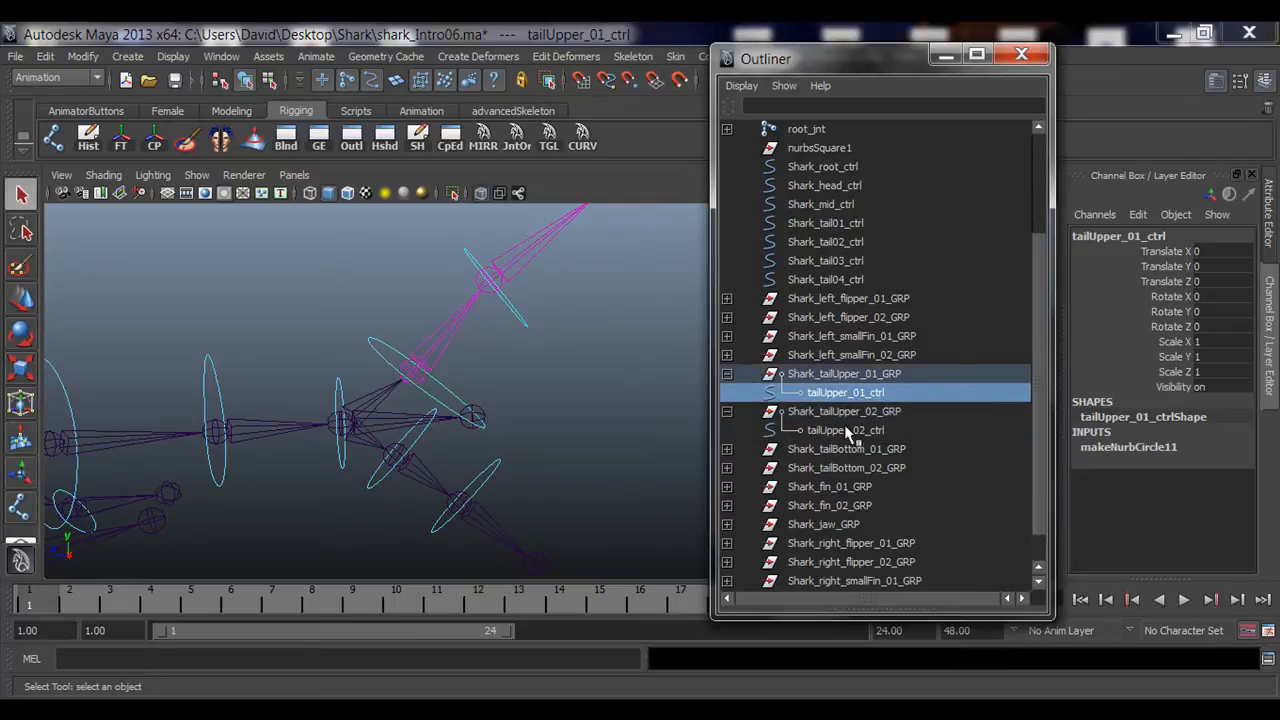
{"action": "left_click", "coordinate": [520, 314]}
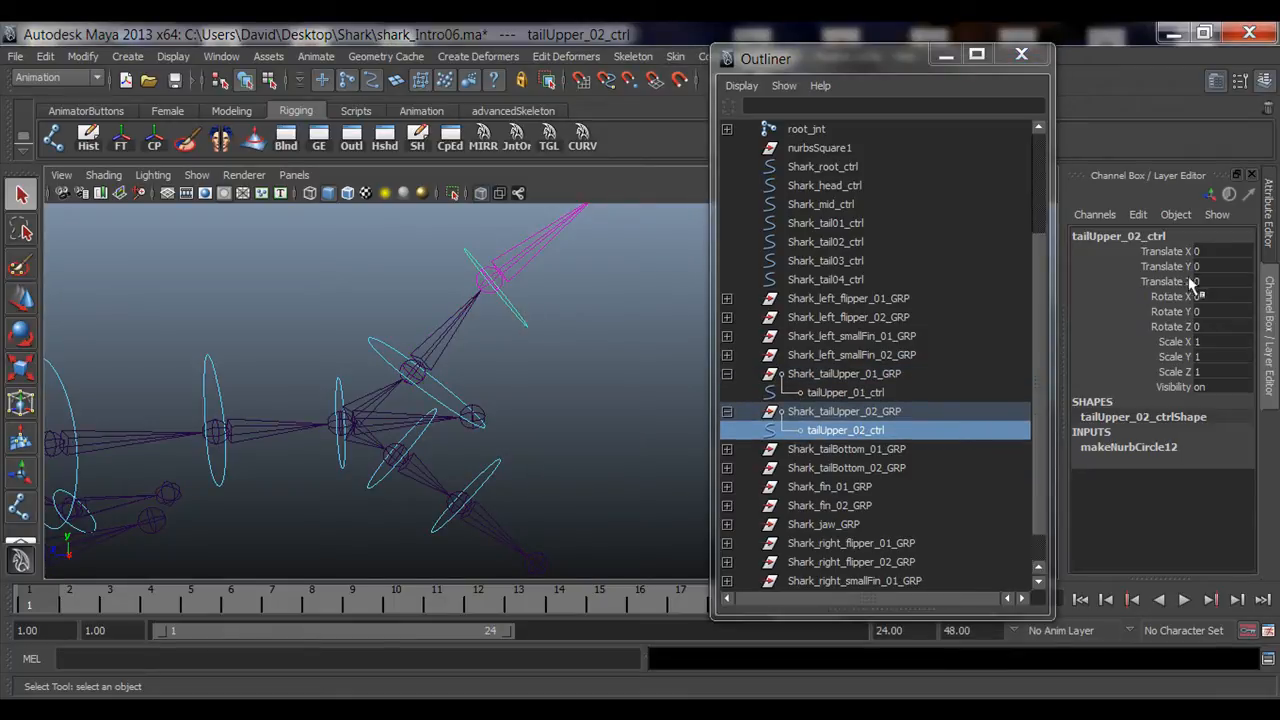
{"action": "left_click_drag", "start_coordinate": [1178, 252], "coordinate": [1186, 329]}
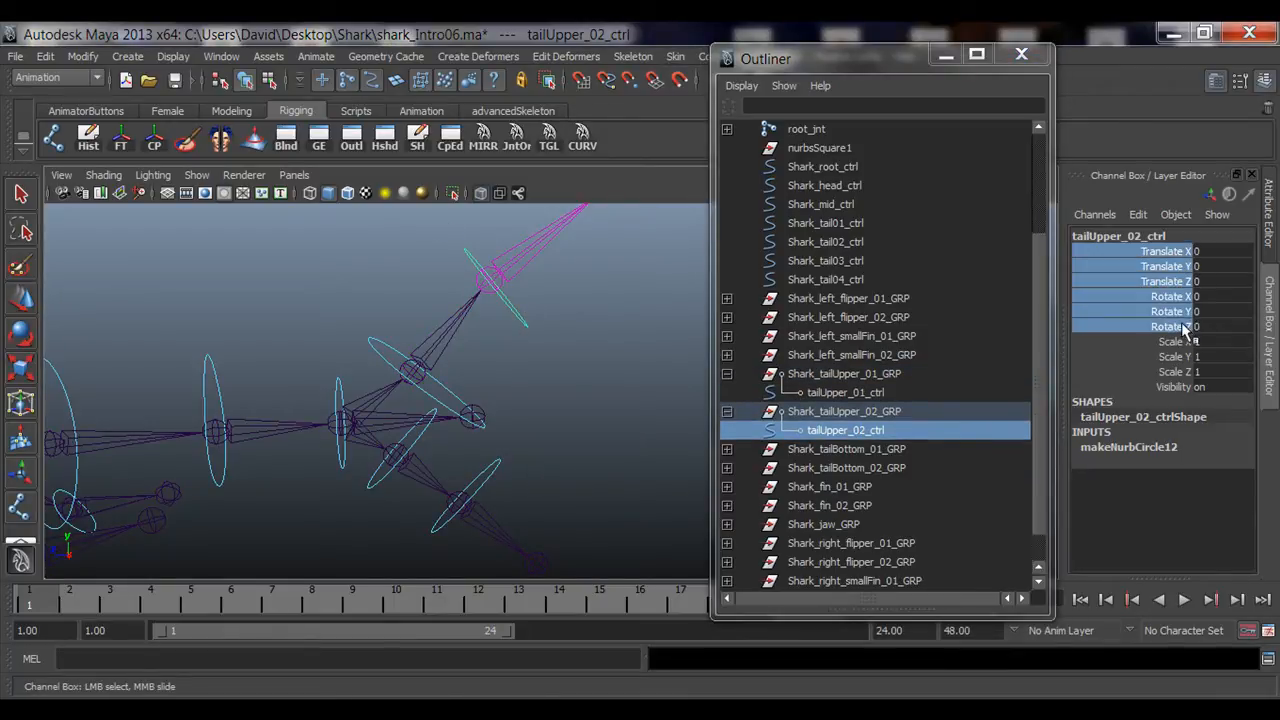
{"action": "left_click_drag", "start_coordinate": [1216, 252], "coordinate": [1218, 327]}
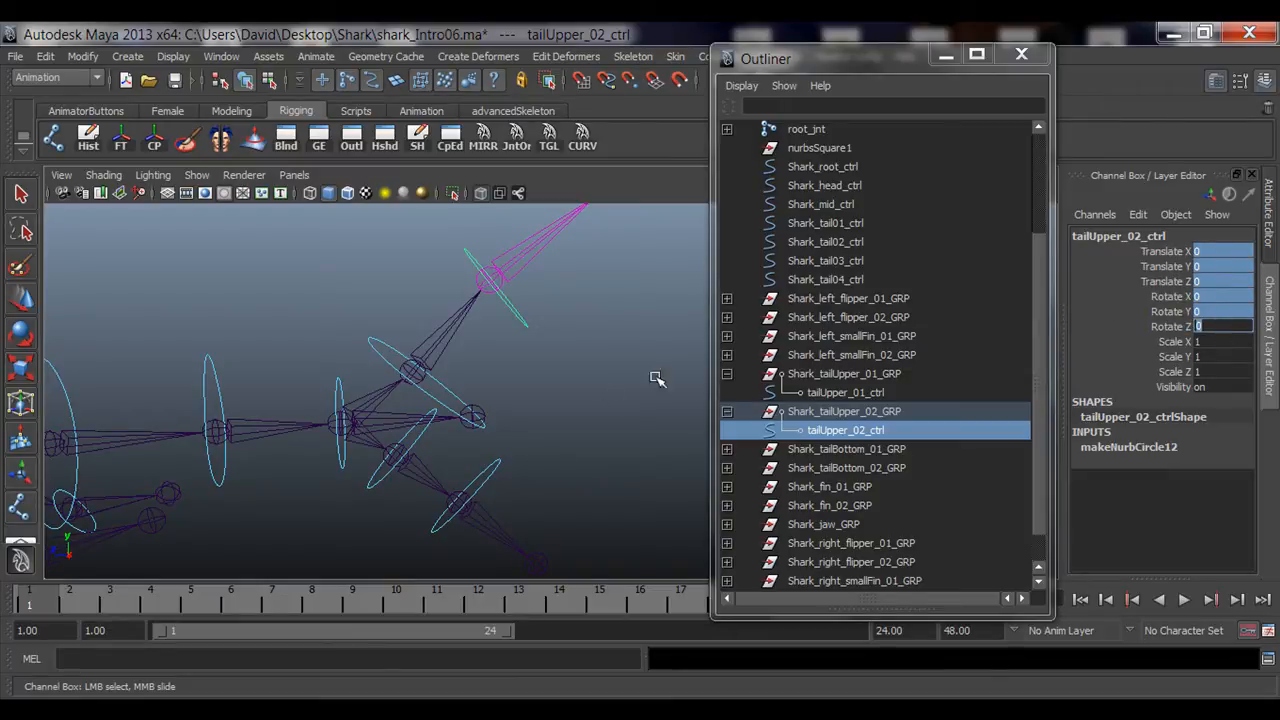
{"action": "left_click", "coordinate": [370, 345]}
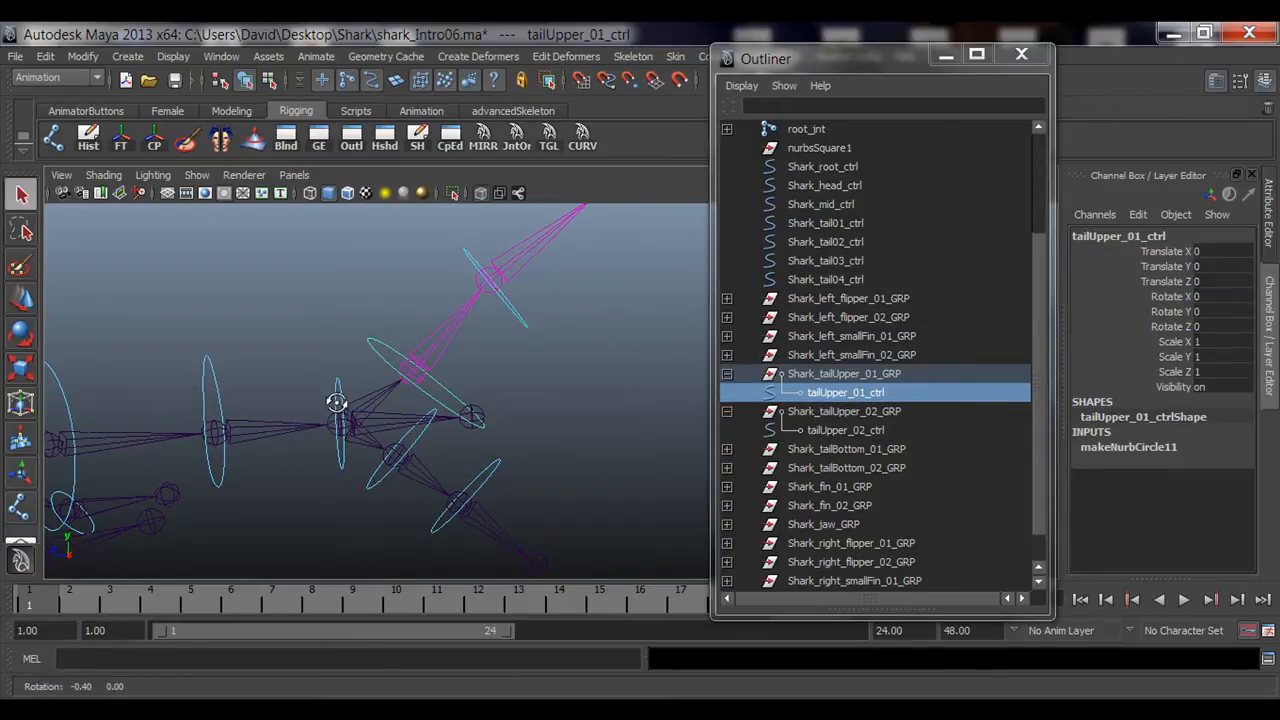
{"action": "left_click_drag", "start_coordinate": [336, 403], "coordinate": [577, 436], "text": "alt"}
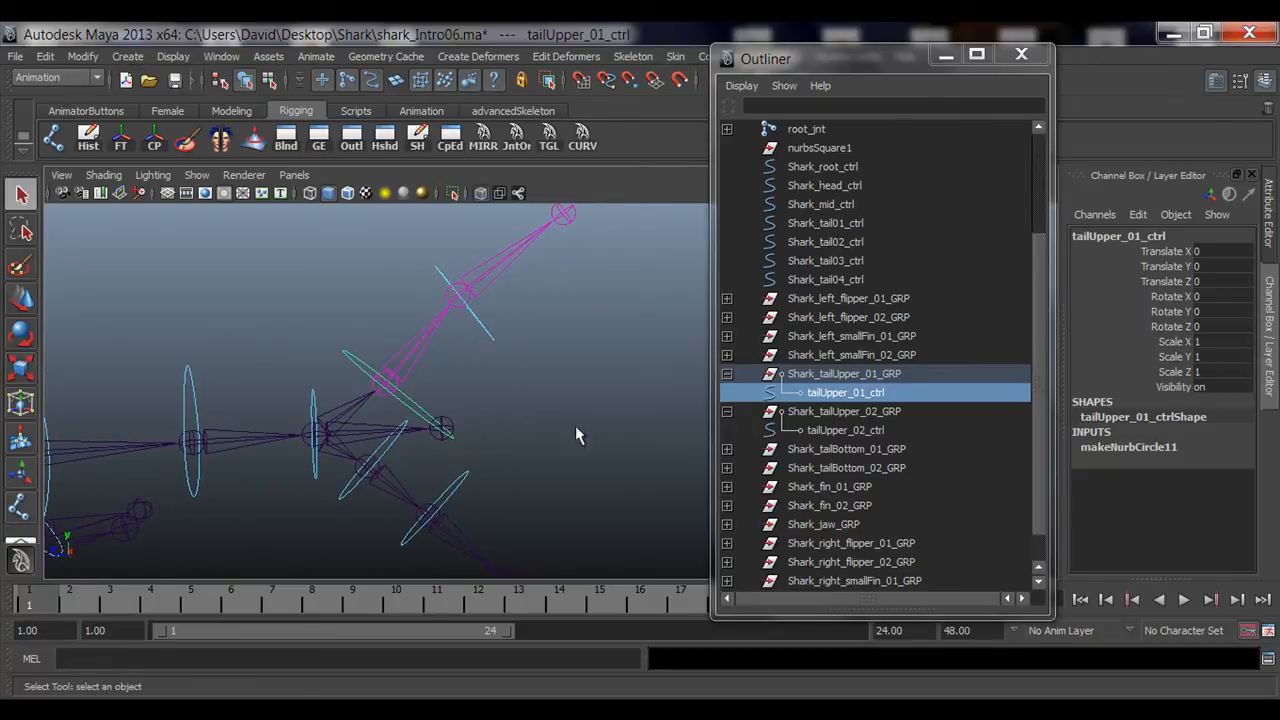
{"action": "left_click_drag", "start_coordinate": [1216, 252], "coordinate": [1212, 331]}
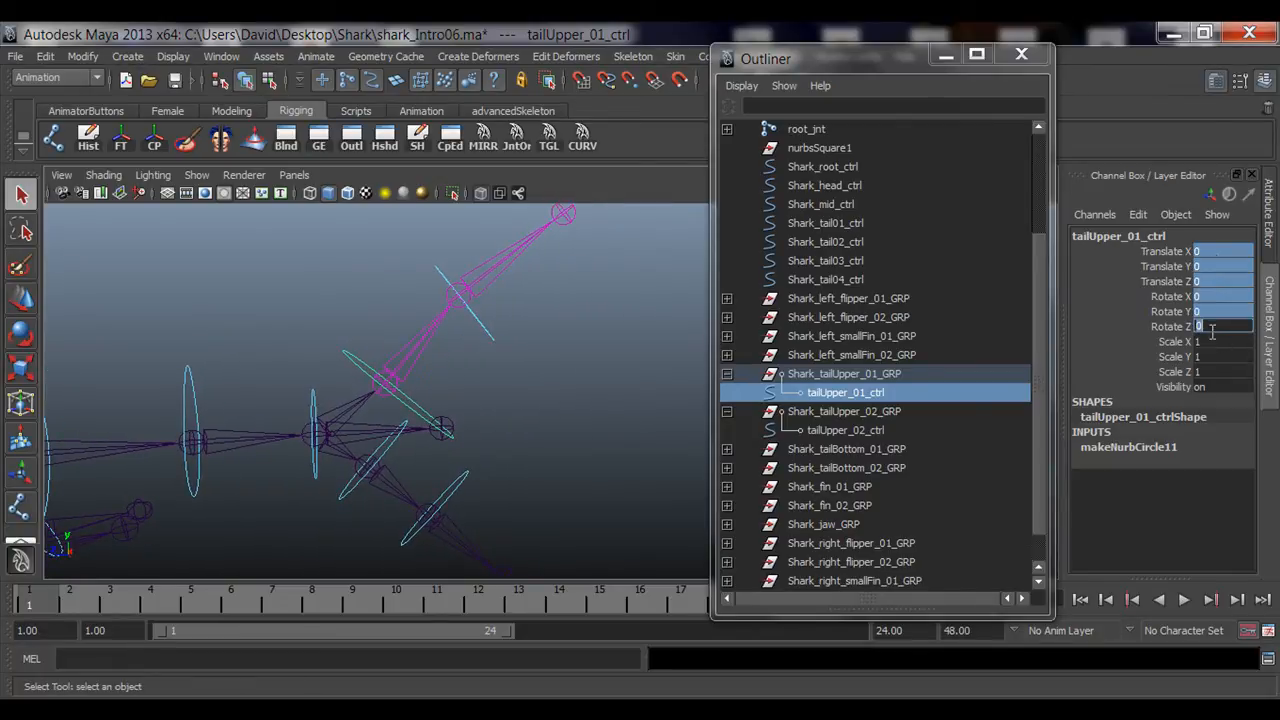
Step: Parent Shark_tailUpper_02_GRP under tailUpper_01_ctrl in the Outliner
{"action": "left_click", "coordinate": [862, 375]}
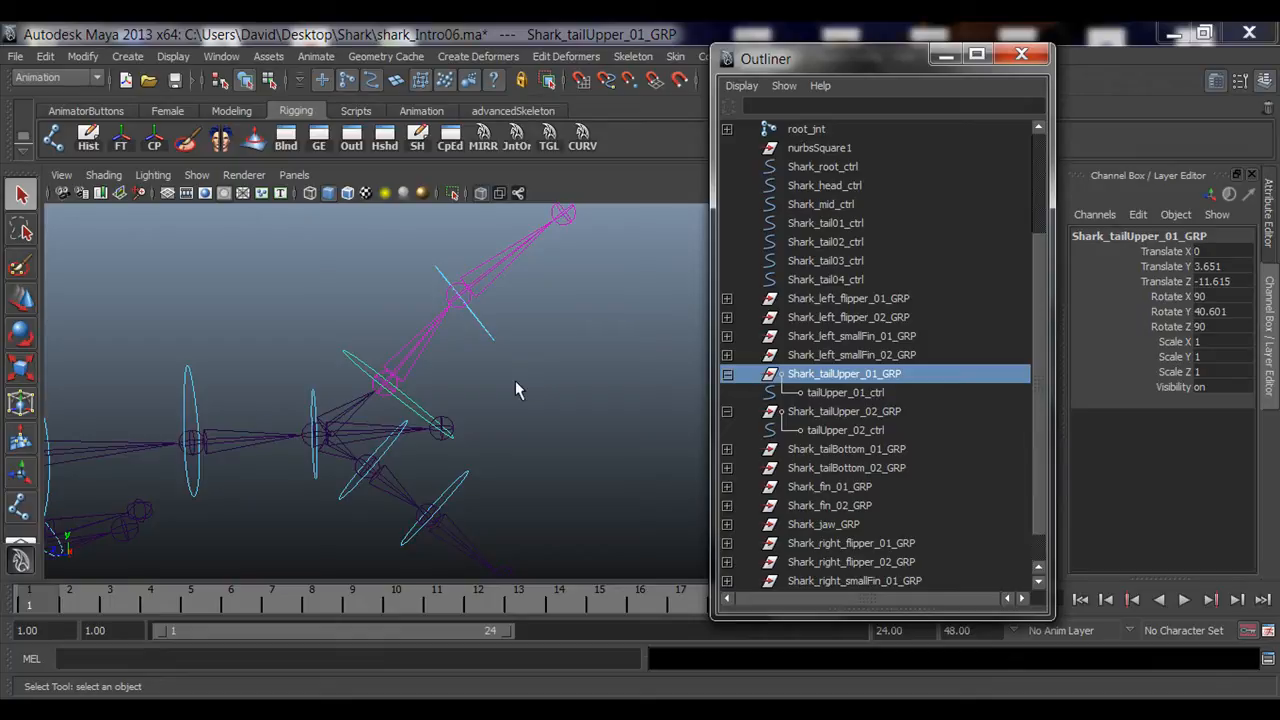
{"action": "left_click_drag", "start_coordinate": [502, 320], "coordinate": [468, 349]}
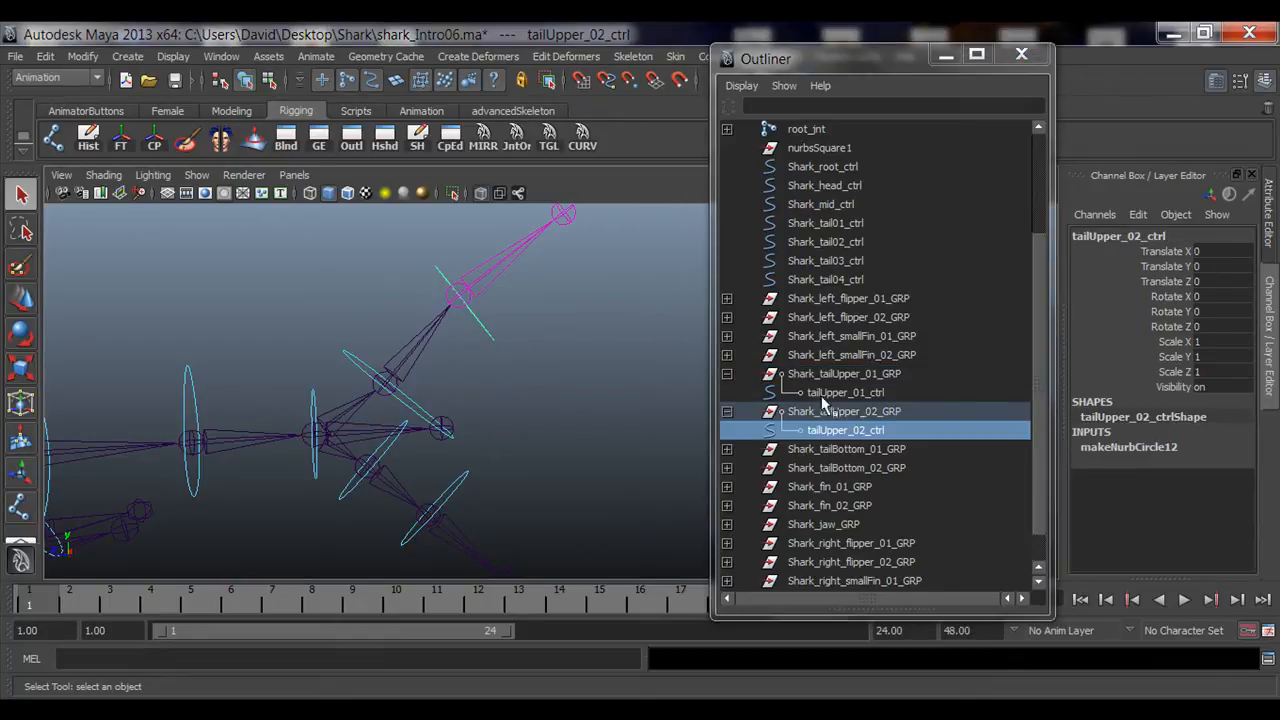
{"action": "left_click", "coordinate": [727, 413]}
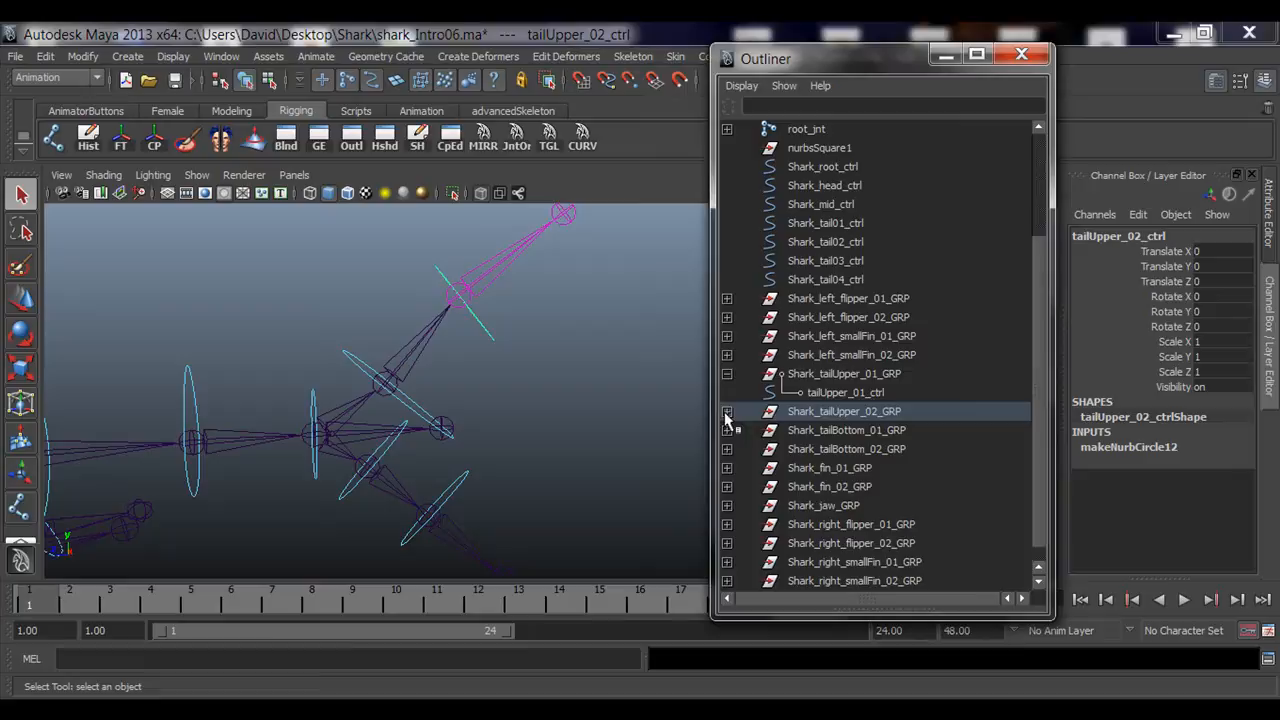
{"action": "left_click", "coordinate": [843, 416]}
{"action": "left_click_drag", "start_coordinate": [488, 334], "coordinate": [524, 373], "text": "alt"}
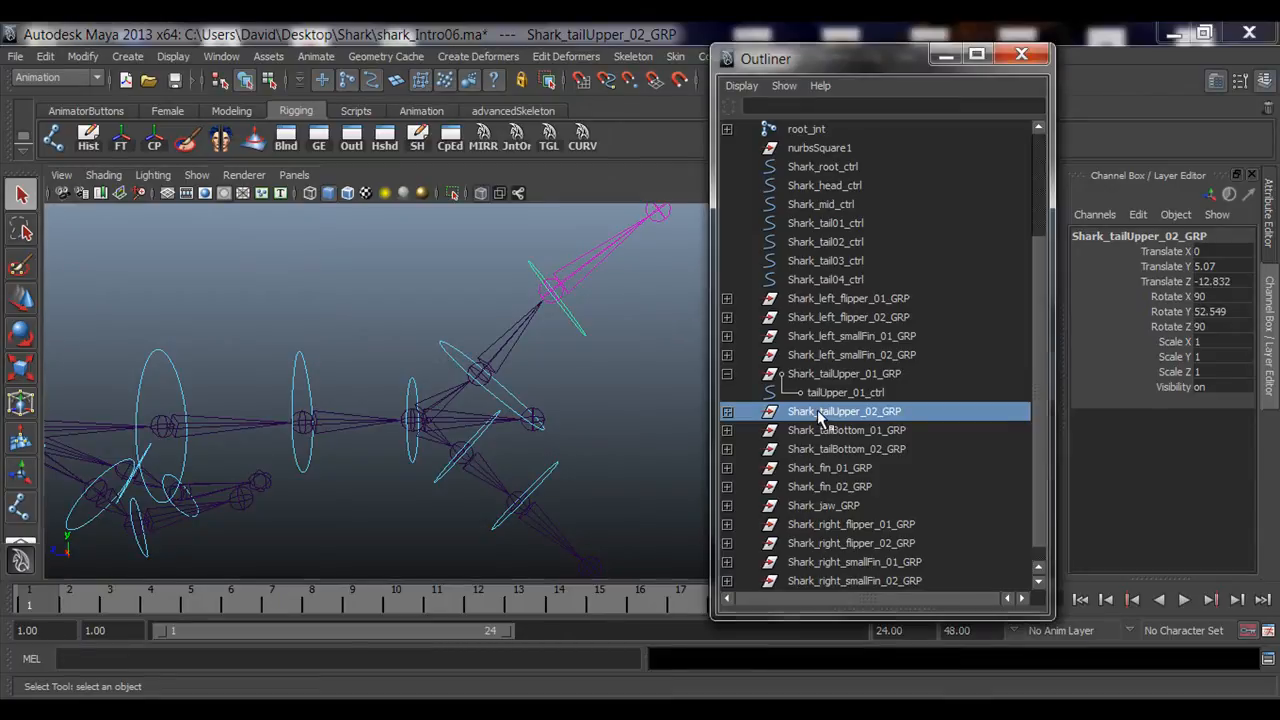
{"action": "left_click", "coordinate": [856, 393]}
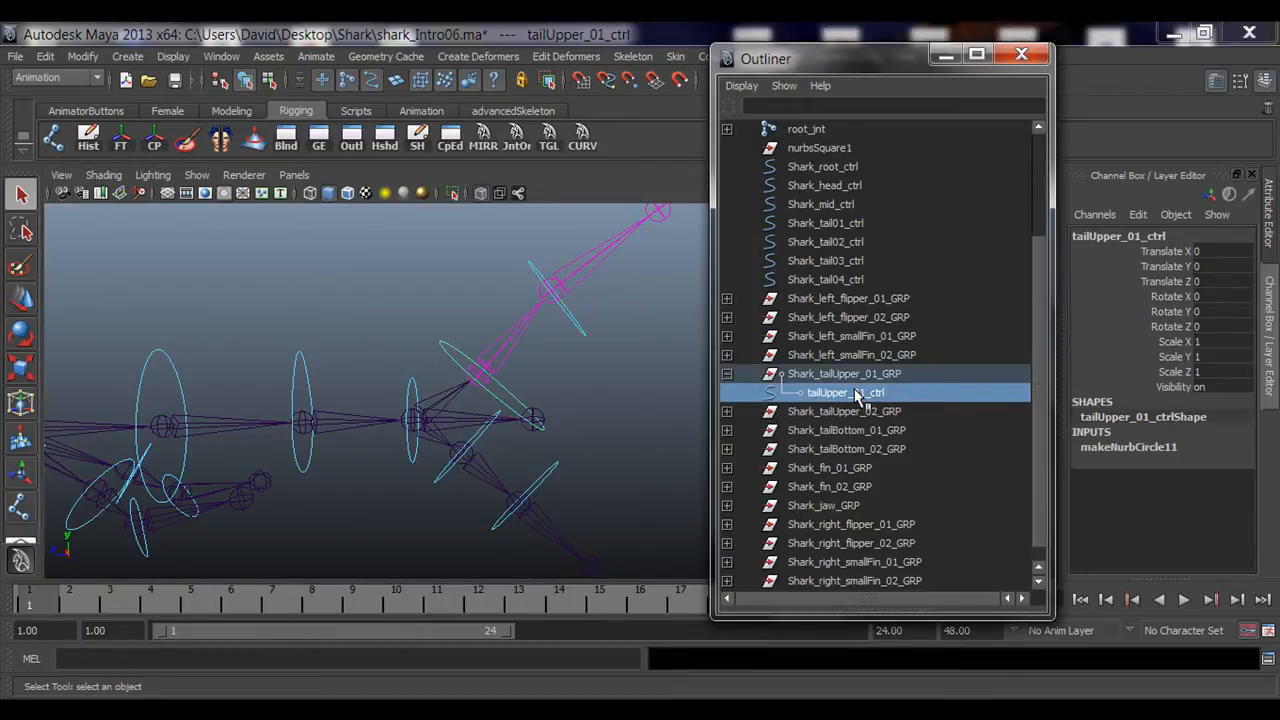
{"action": "left_click", "coordinate": [836, 413]}
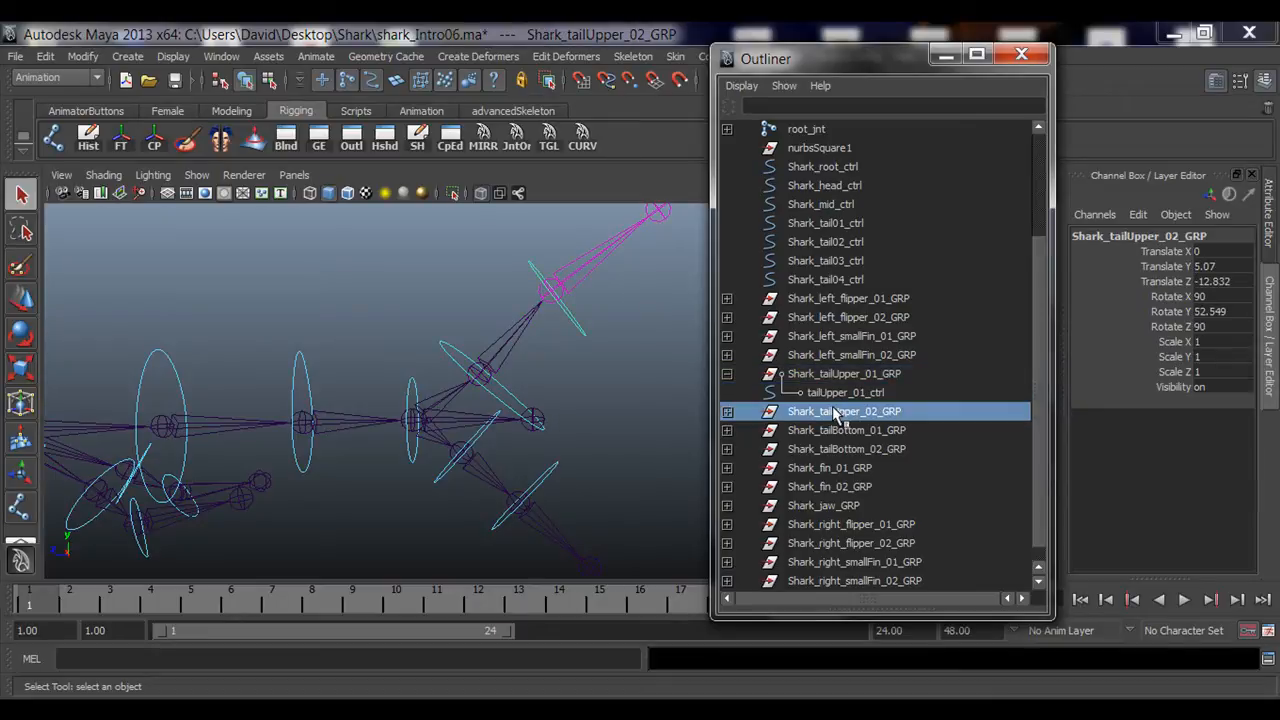
{"action": "middle_click_drag", "start_coordinate": [836, 416], "coordinate": [857, 422]}
{"action": "middle_click_drag", "start_coordinate": [838, 420], "coordinate": [879, 396]}
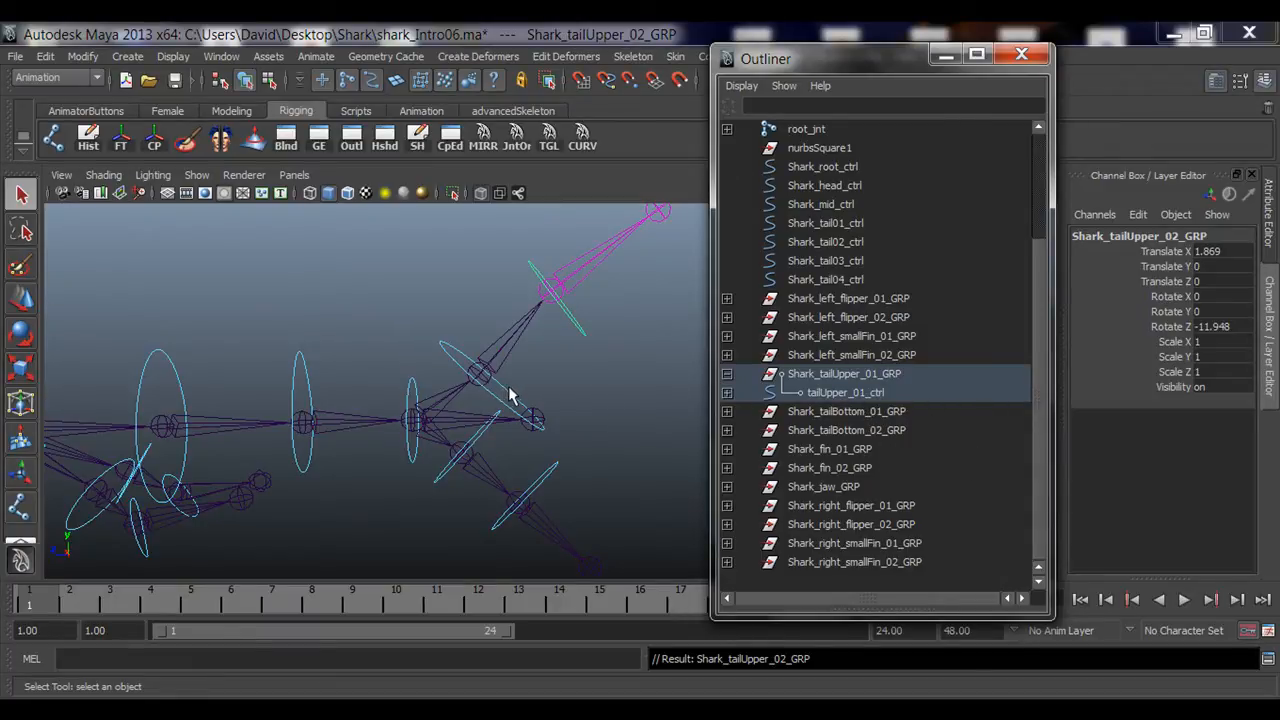
Step: Expand the upper tail hierarchy and inspect tailUpper_02_ctrl and Shark_tailUpper_02_GRP under tailUpper_01_ctrl
{"action": "left_click", "coordinate": [728, 392]}
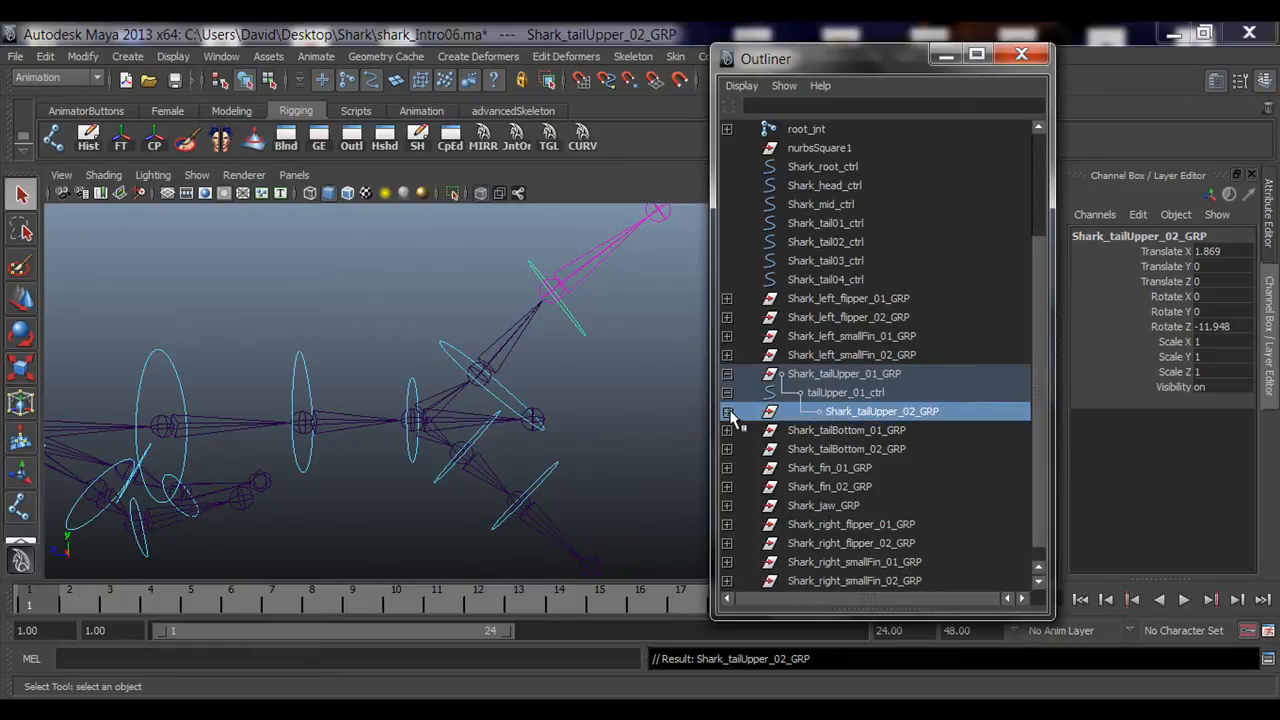
{"action": "left_click", "coordinate": [728, 412]}
{"action": "left_click", "coordinate": [884, 432]}
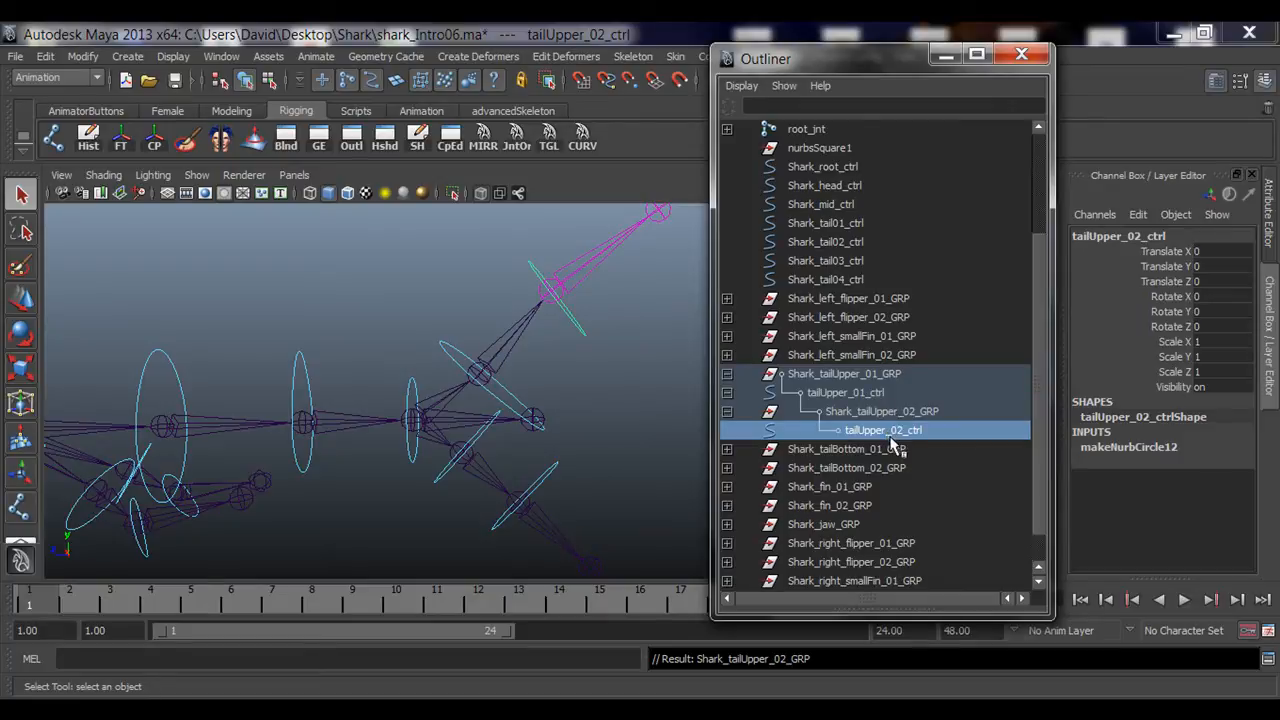
{"action": "left_click", "coordinate": [860, 417]}
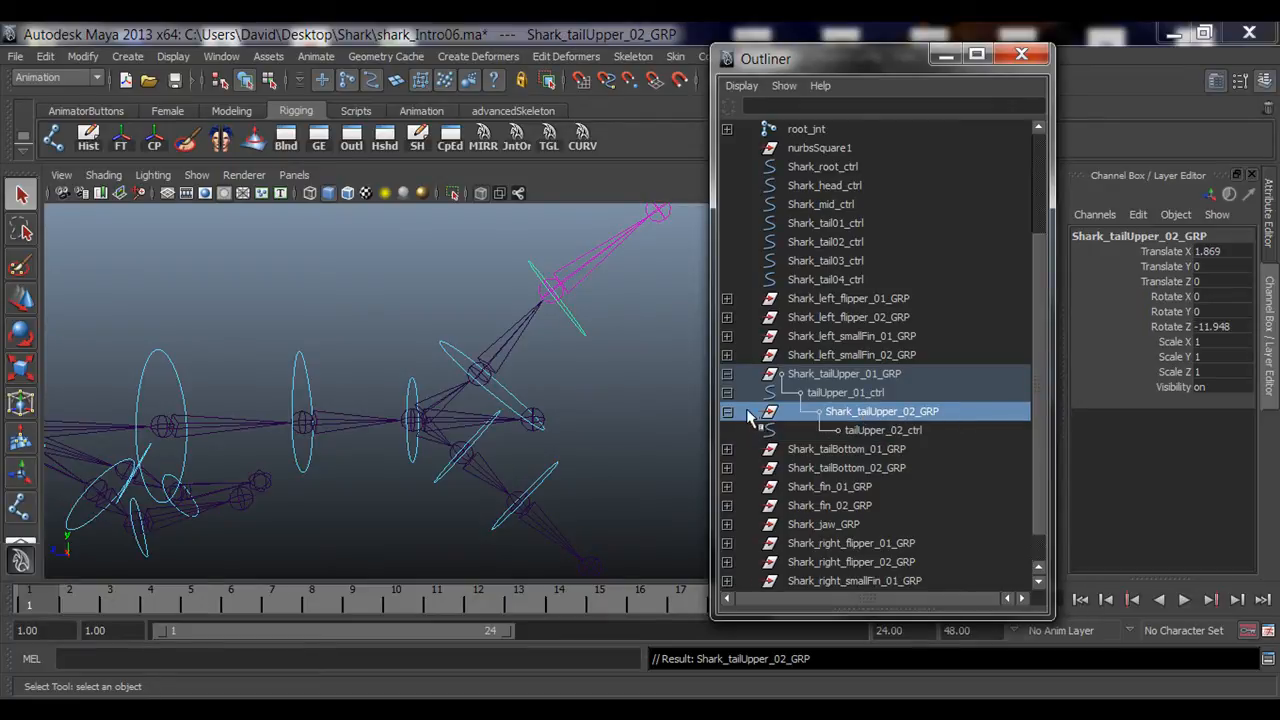
{"action": "left_click", "coordinate": [729, 412]}
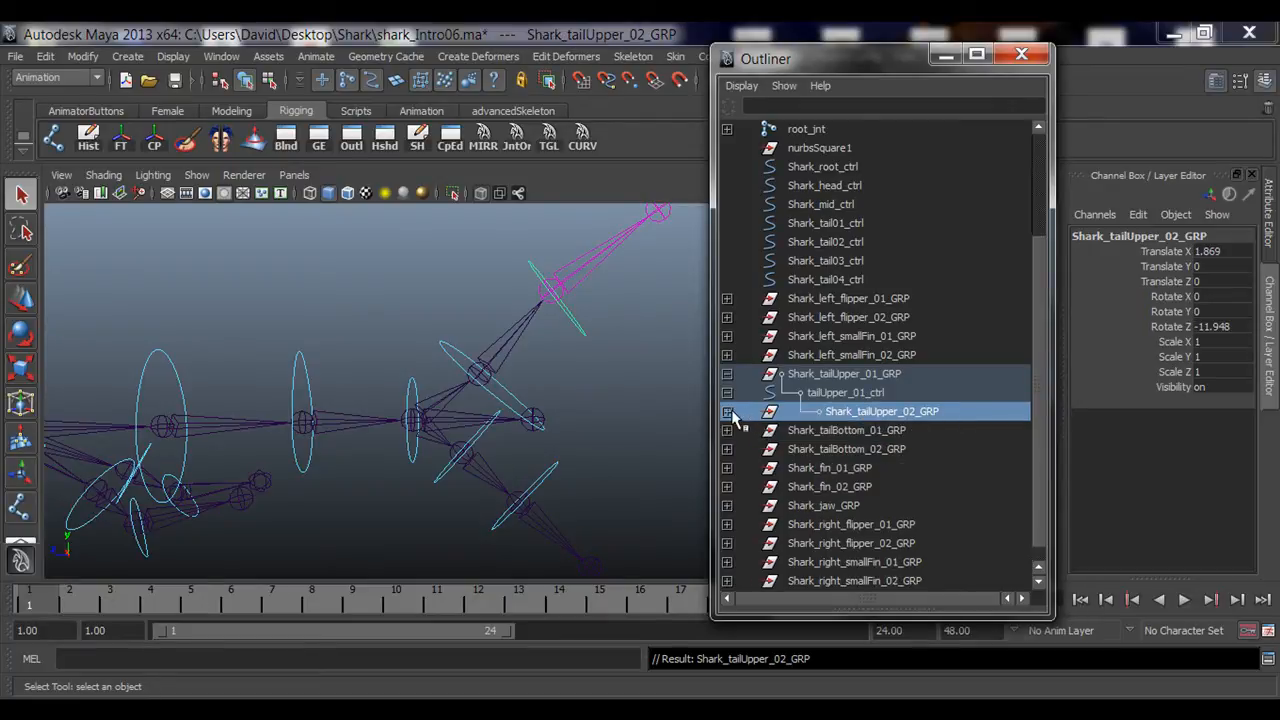
Step: Test-rotate tailUpper_01_ctrl with the Rotate tool, undo it, and reset its Rotate Z to 0
{"action": "left_click", "coordinate": [843, 394]}
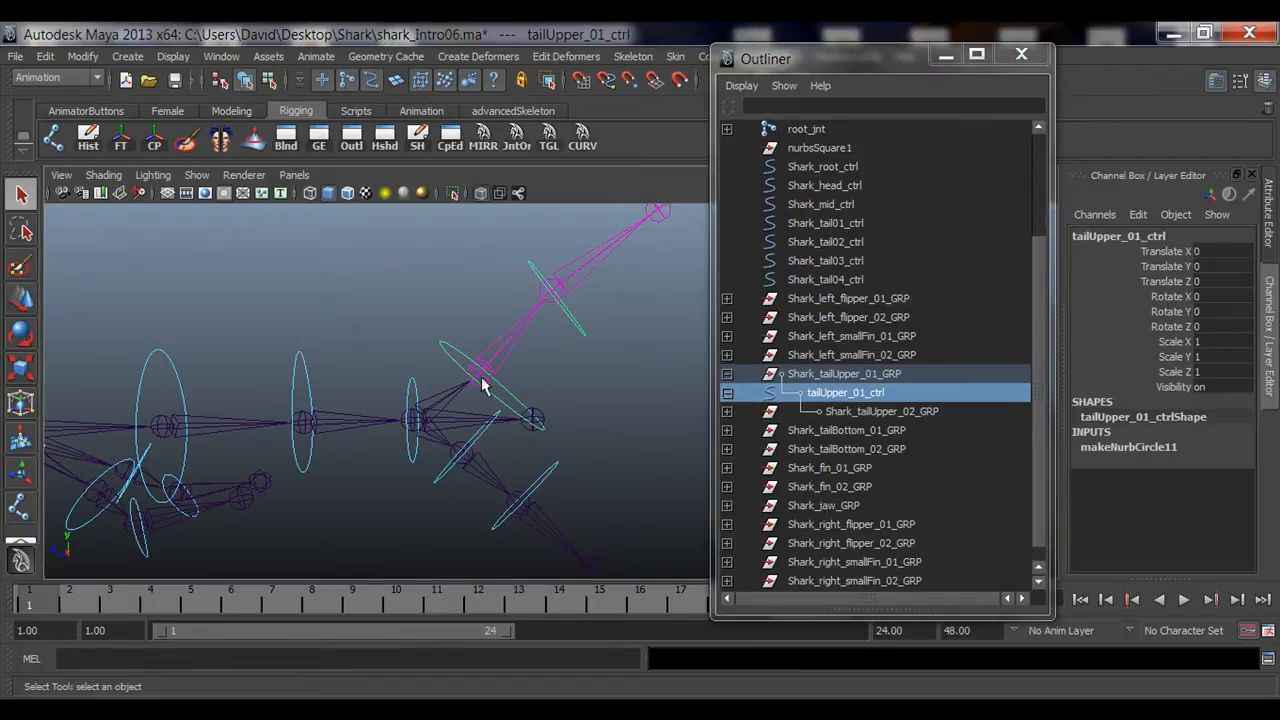
{"action": "left_click_drag", "start_coordinate": [486, 380], "coordinate": [484, 431], "text": "alt"}
{"action": "key", "text": "e"}
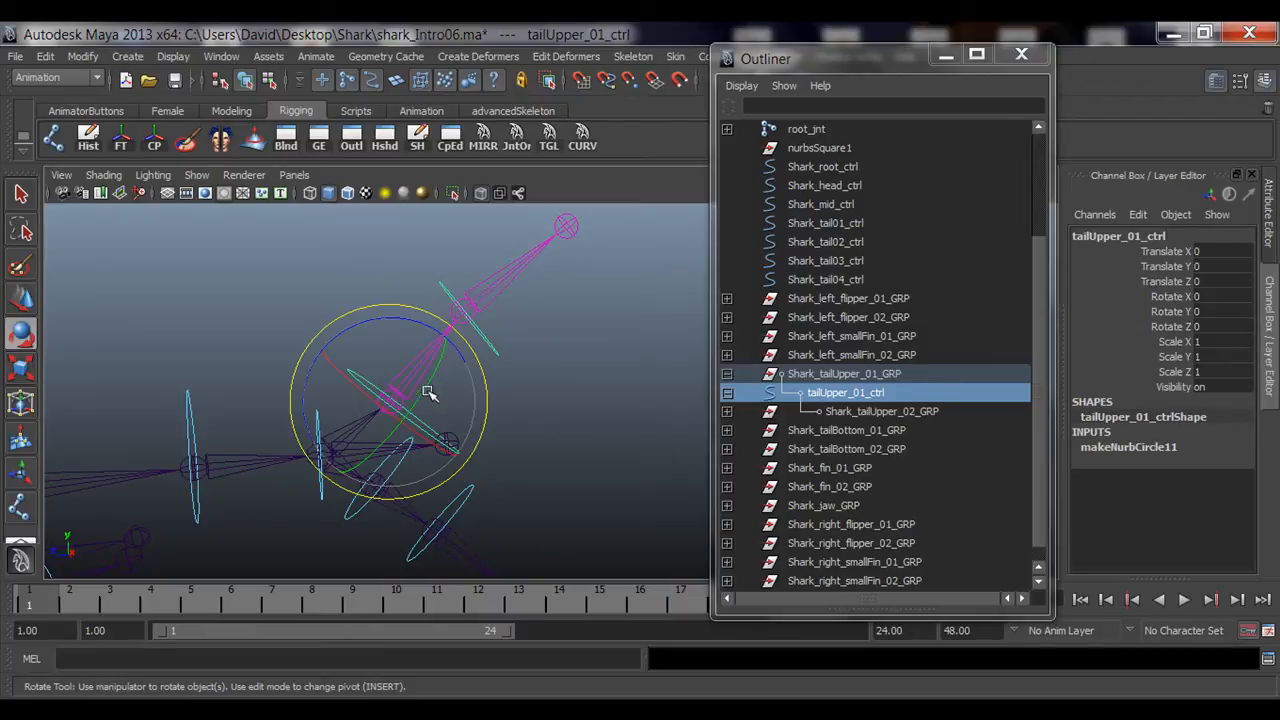
{"action": "mouse_move", "coordinate": [429, 394]}
{"action": "left_mouse_down"}
{"action": "mouse_move", "coordinate": [403, 426]}
{"action": "mouse_move", "coordinate": [445, 355]}
{"action": "mouse_move", "coordinate": [380, 457]}
{"action": "mouse_move", "coordinate": [474, 334]}
{"action": "mouse_move", "coordinate": [409, 434]}
{"action": "mouse_move", "coordinate": [407, 397]}
{"action": "left_mouse_up"}
{"action": "key", "text": "ctrl+z"}
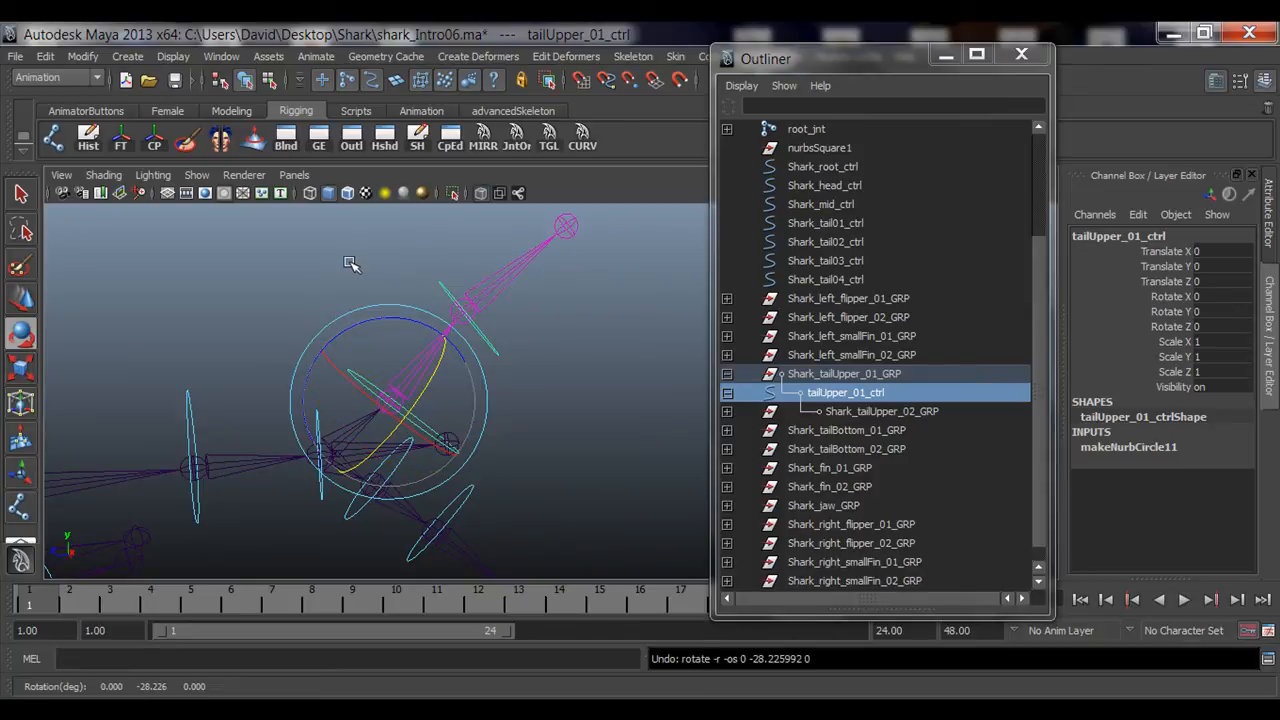
{"action": "key", "text": "ctrl+z"}
{"action": "left_click_drag", "start_coordinate": [392, 308], "coordinate": [431, 320]}
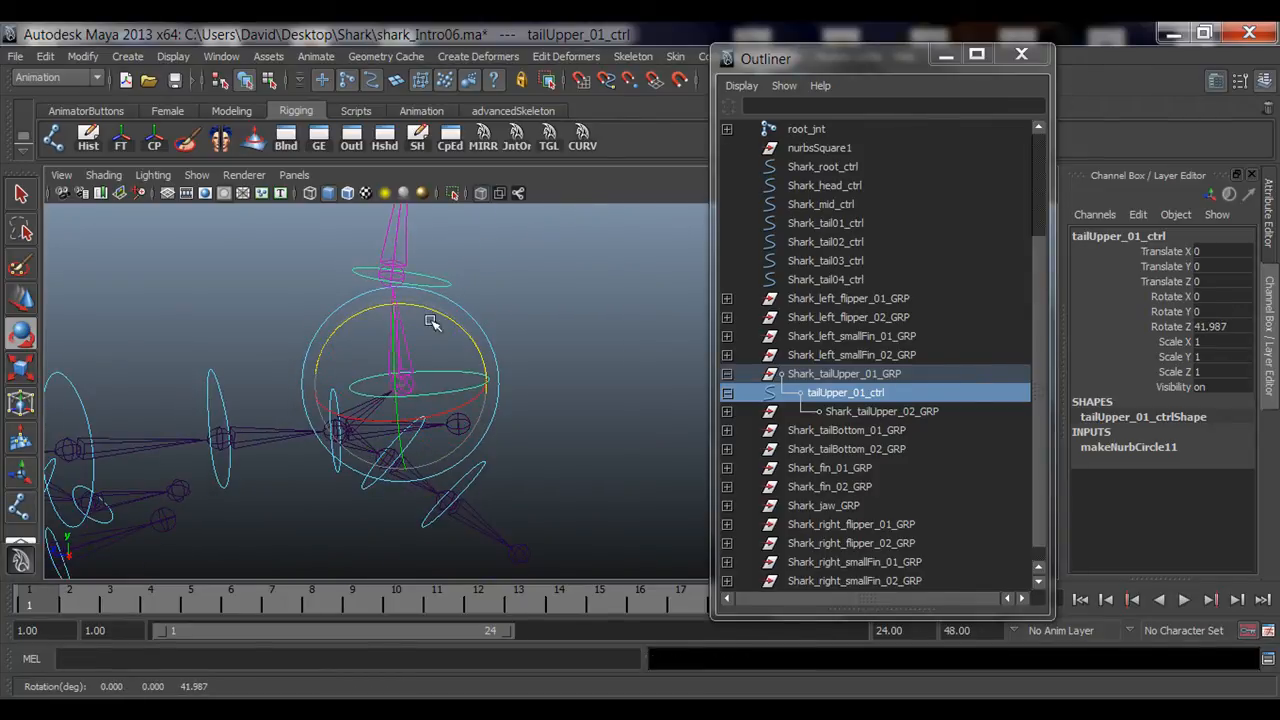
{"action": "left_click", "coordinate": [1222, 326]}
{"action": "type", "text": "0"}
{"action": "key", "text": "Return"}
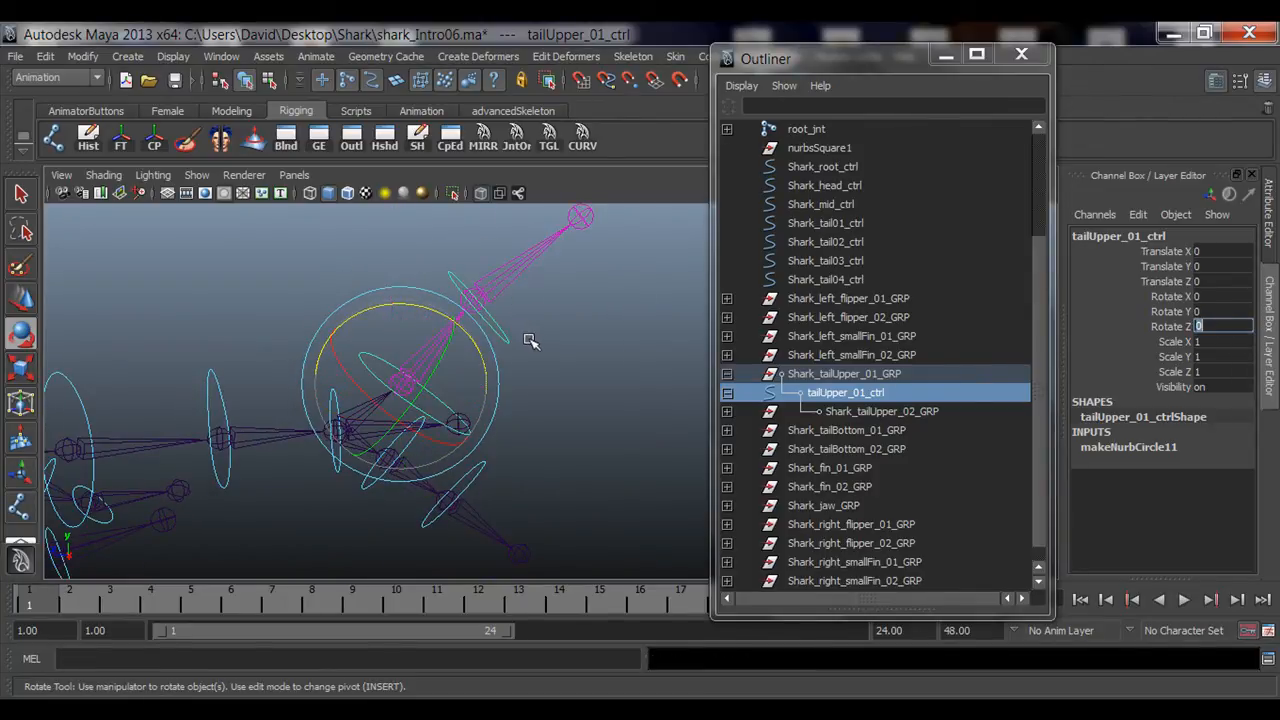
Step: Test-rotate tailUpper_01_ctrl and tailUpper_02_ctrl together, then set tailUpper_01_ctrl's Rotate X, Y and Z to 0
{"action": "left_click", "coordinate": [525, 337]}
{"action": "left_click", "coordinate": [504, 336]}
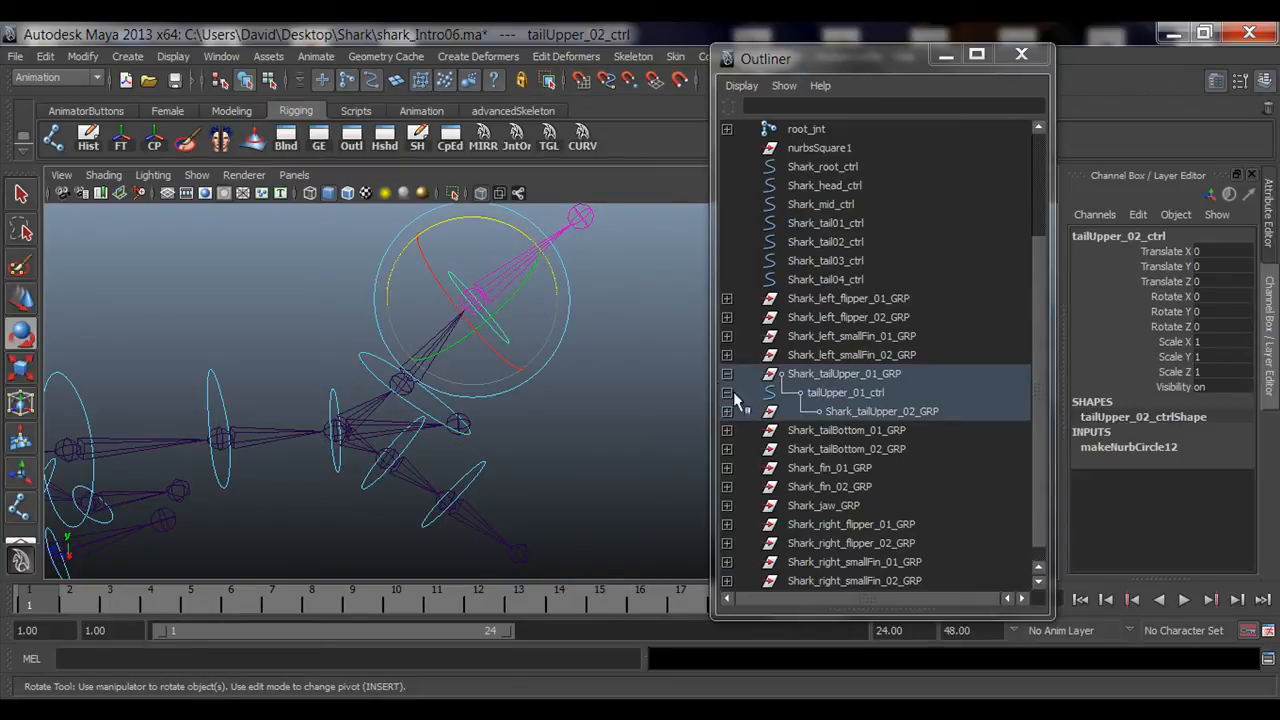
{"action": "left_click_drag", "start_coordinate": [403, 366], "coordinate": [448, 388]}
{"action": "left_click_drag", "start_coordinate": [560, 397], "coordinate": [357, 380], "text": "alt"}
{"action": "left_click", "coordinate": [371, 366]}
{"action": "left_click_drag", "start_coordinate": [406, 329], "coordinate": [348, 318]}
{"action": "left_click_drag", "start_coordinate": [480, 356], "coordinate": [486, 343], "text": "alt"}
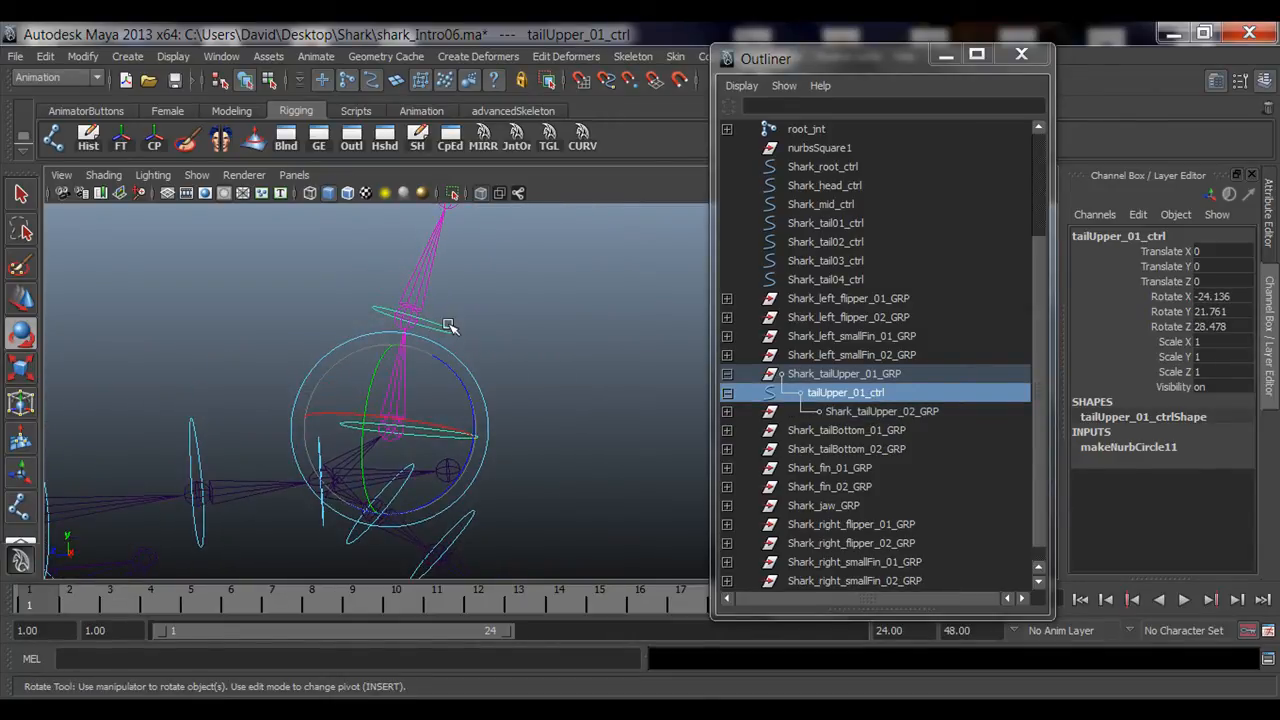
{"action": "left_click", "coordinate": [447, 326]}
{"action": "left_click_drag", "start_coordinate": [1226, 262], "coordinate": [1223, 328]}
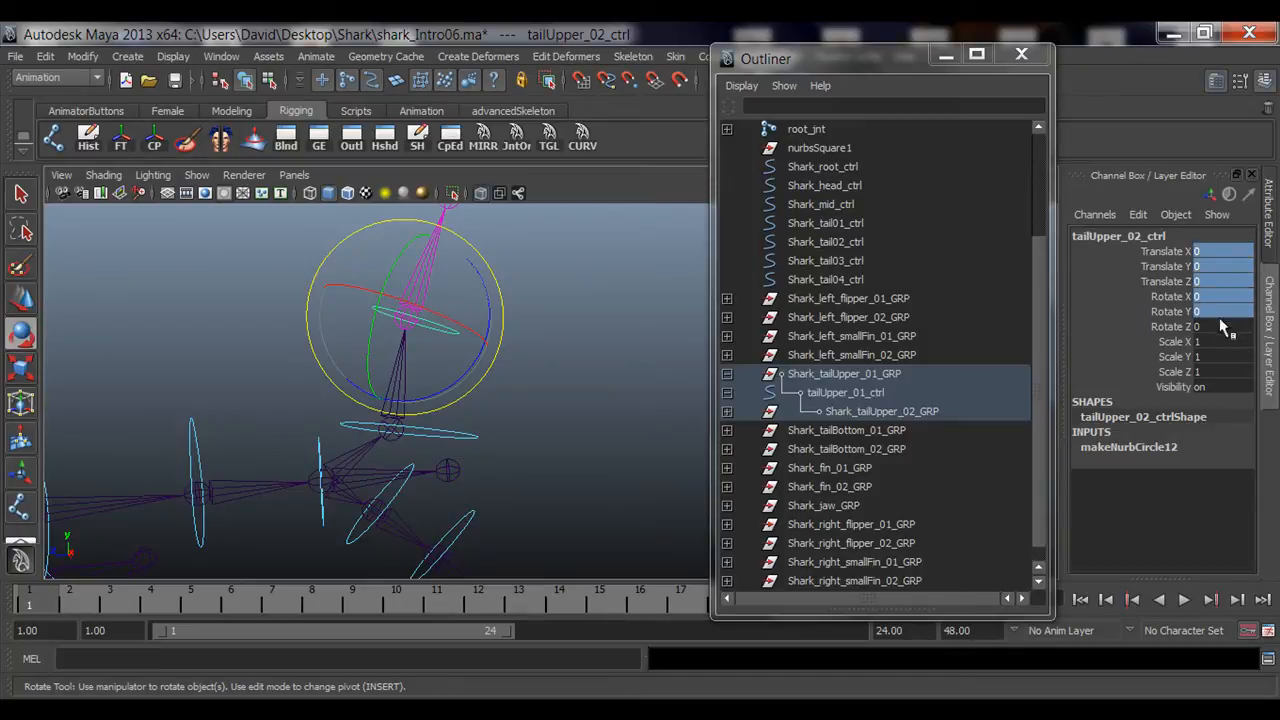
{"action": "left_click_drag", "start_coordinate": [420, 349], "coordinate": [329, 389], "text": "alt"}
{"action": "left_click", "coordinate": [284, 328]}
{"action": "left_click", "coordinate": [376, 386]}
{"action": "left_click_drag", "start_coordinate": [580, 464], "coordinate": [477, 411], "text": "alt"}
{"action": "left_click", "coordinate": [511, 441]}
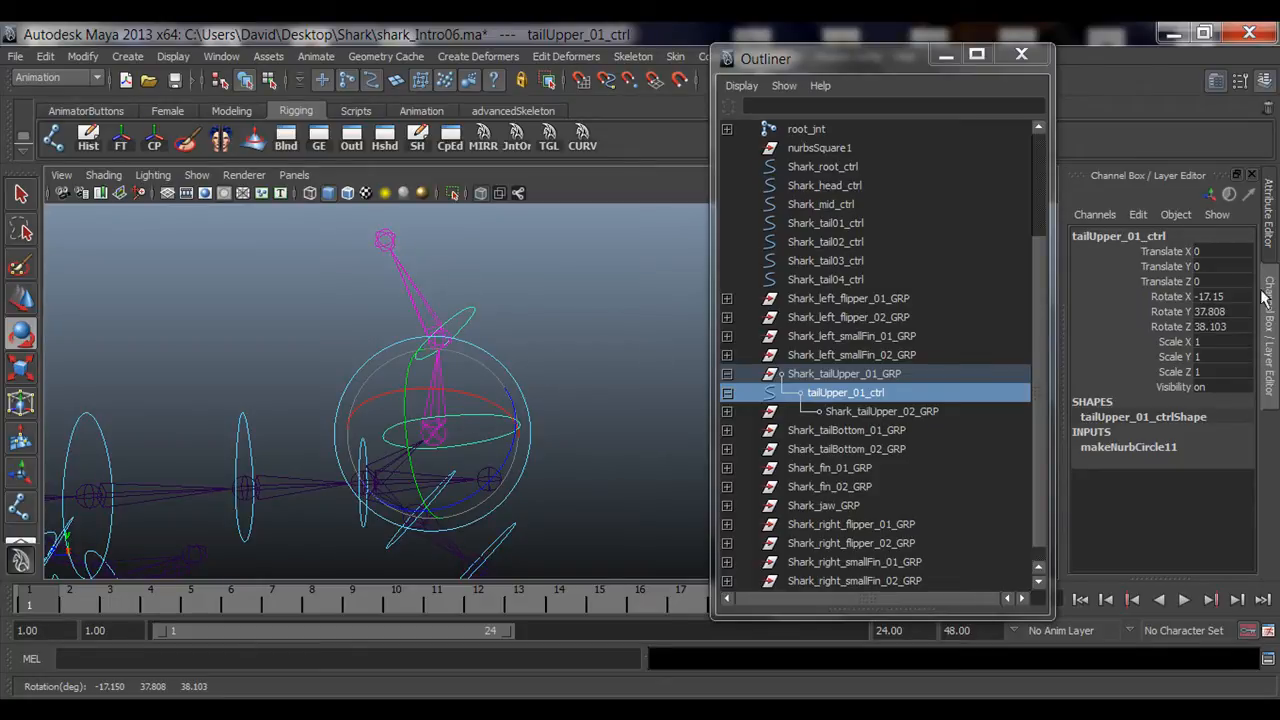
{"action": "left_click_drag", "start_coordinate": [1150, 297], "coordinate": [1150, 327]}
{"action": "type", "text": "0"}
{"action": "key", "text": "Return"}
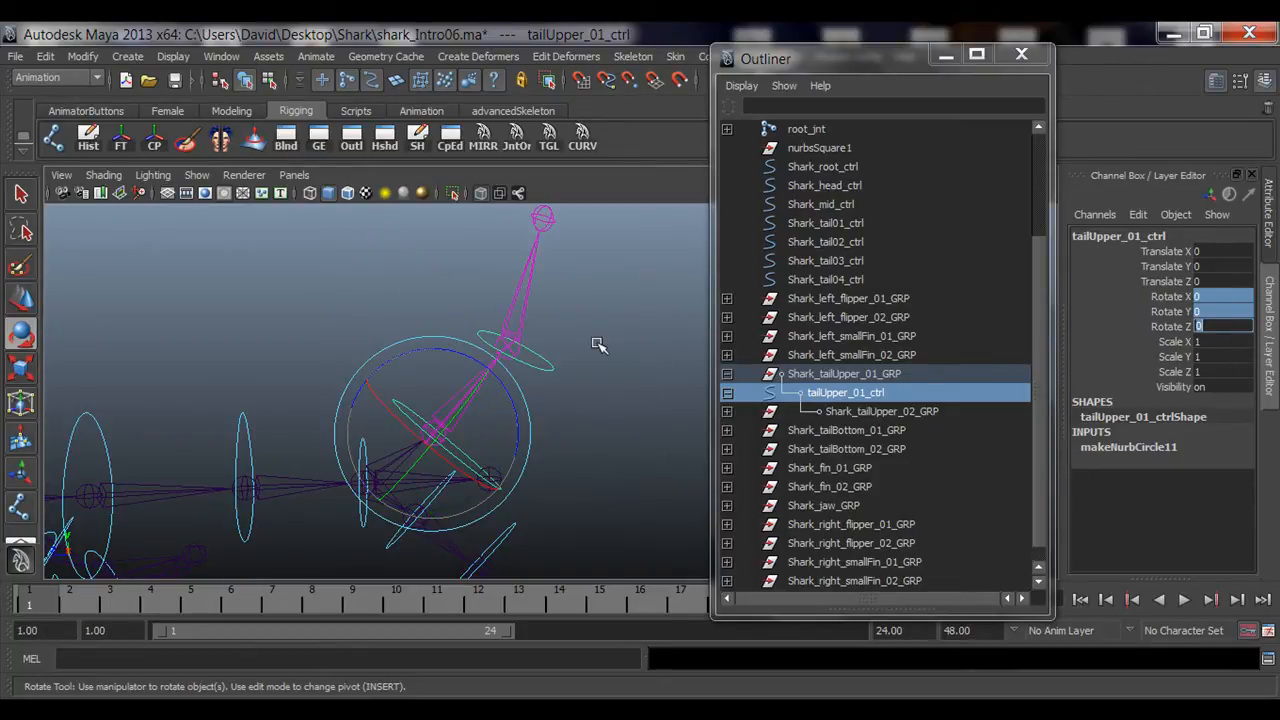
Step: Set tailUpper_02_ctrl's Rotate X, Y and Z to 0
{"action": "left_click", "coordinate": [595, 345]}
{"action": "left_click", "coordinate": [543, 365]}
{"action": "left_click_drag", "start_coordinate": [1228, 300], "coordinate": [1227, 330]}
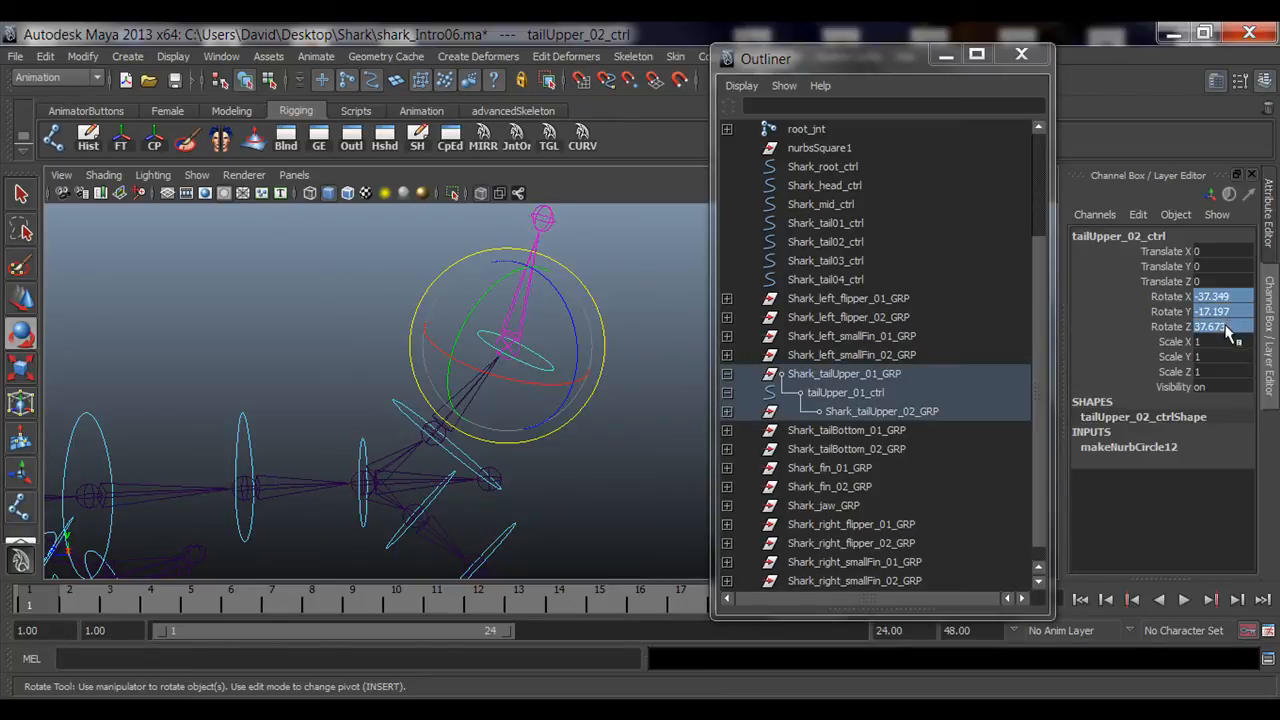
{"action": "type", "text": "0"}
{"action": "key", "text": "Return"}
Step: Parent Shark_tailBottom_02_GRP under tailBottom_01_ctrl in the Outliner
{"action": "left_click", "coordinate": [319, 309]}
{"action": "scroll", "coordinate": [435, 402], "scroll_direction": "down", "scroll_amount": 2}
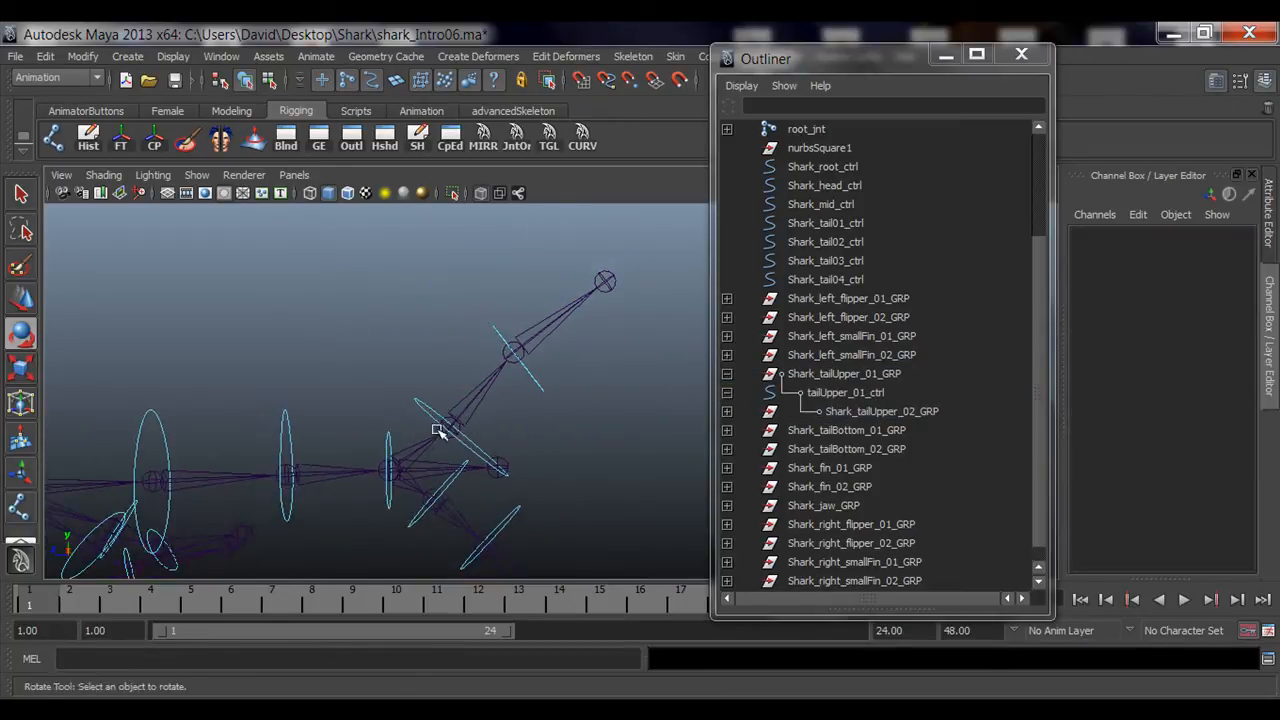
{"action": "left_click_drag", "start_coordinate": [437, 432], "coordinate": [523, 323], "text": "alt"}
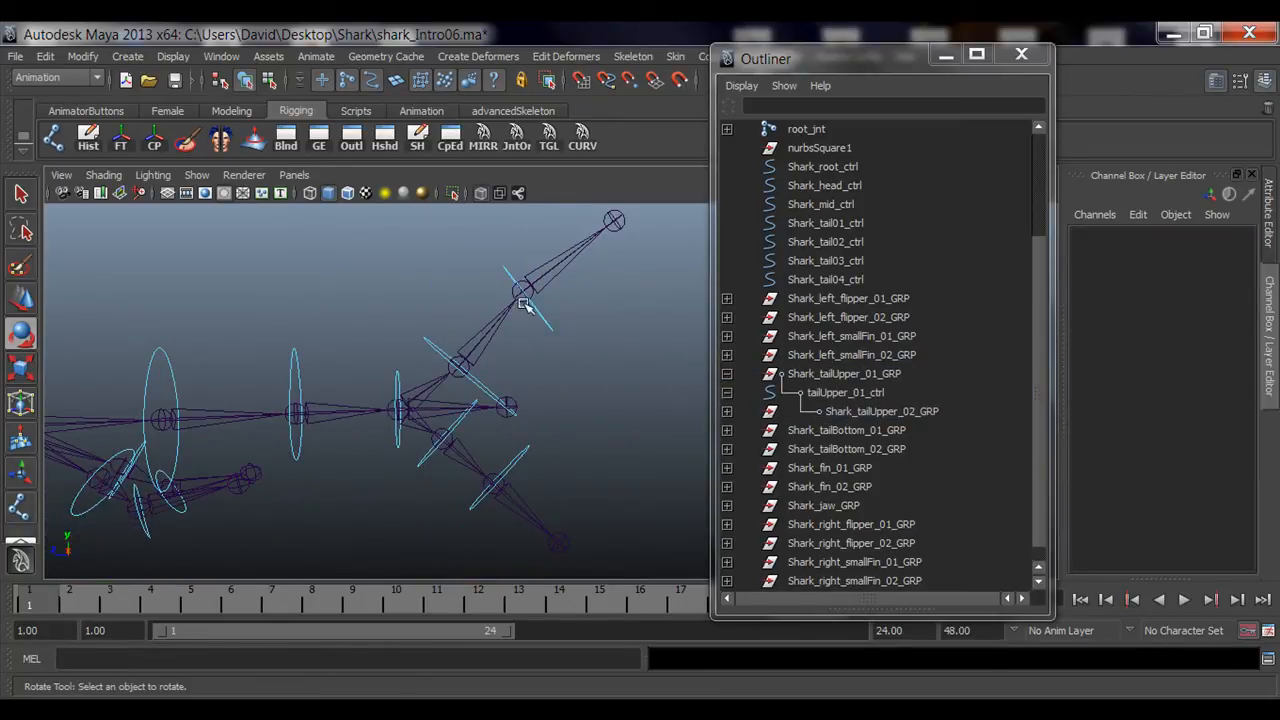
{"action": "left_click_drag", "start_coordinate": [537, 374], "coordinate": [424, 384], "text": "alt"}
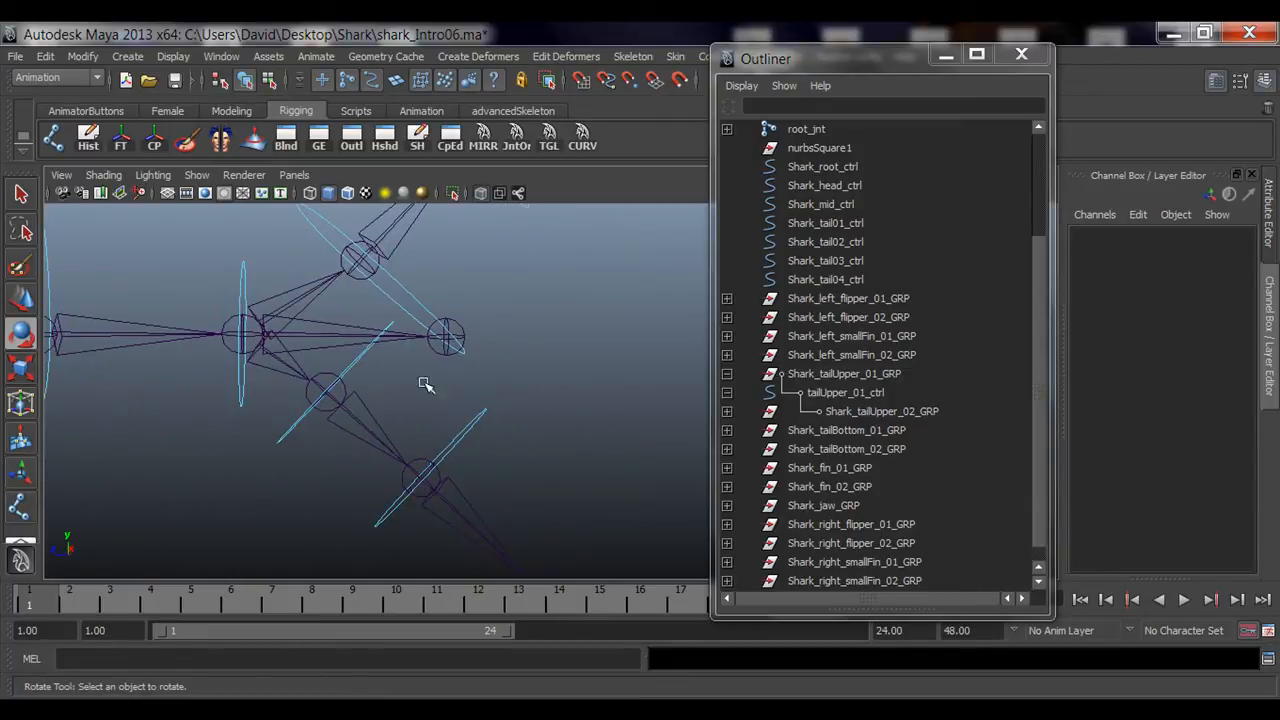
{"action": "left_click", "coordinate": [482, 428]}
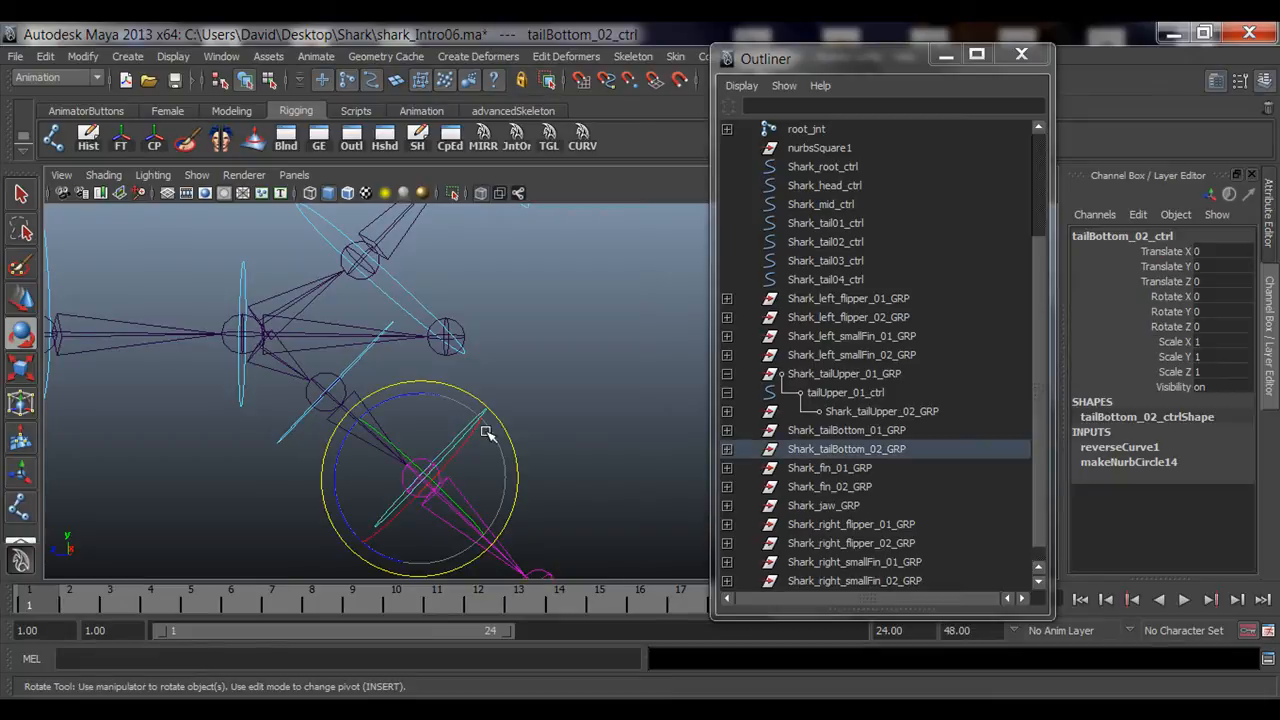
{"action": "left_click", "coordinate": [727, 374]}
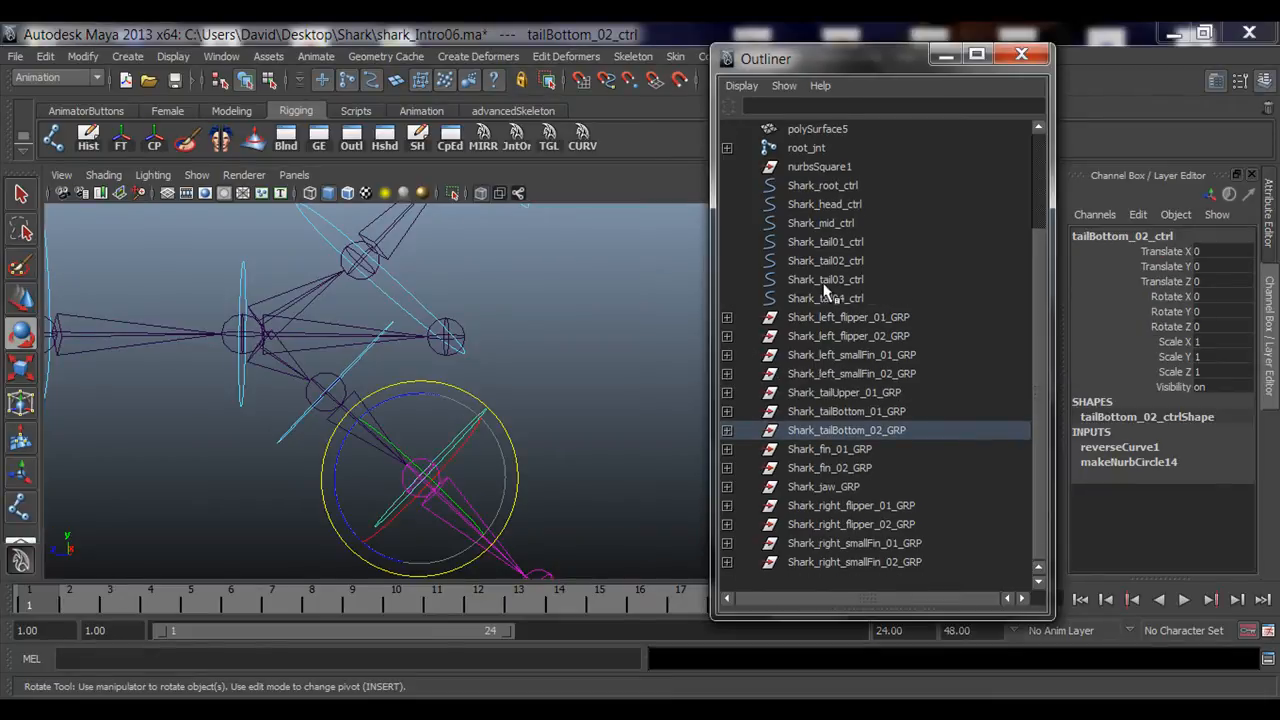
{"action": "left_click", "coordinate": [869, 434]}
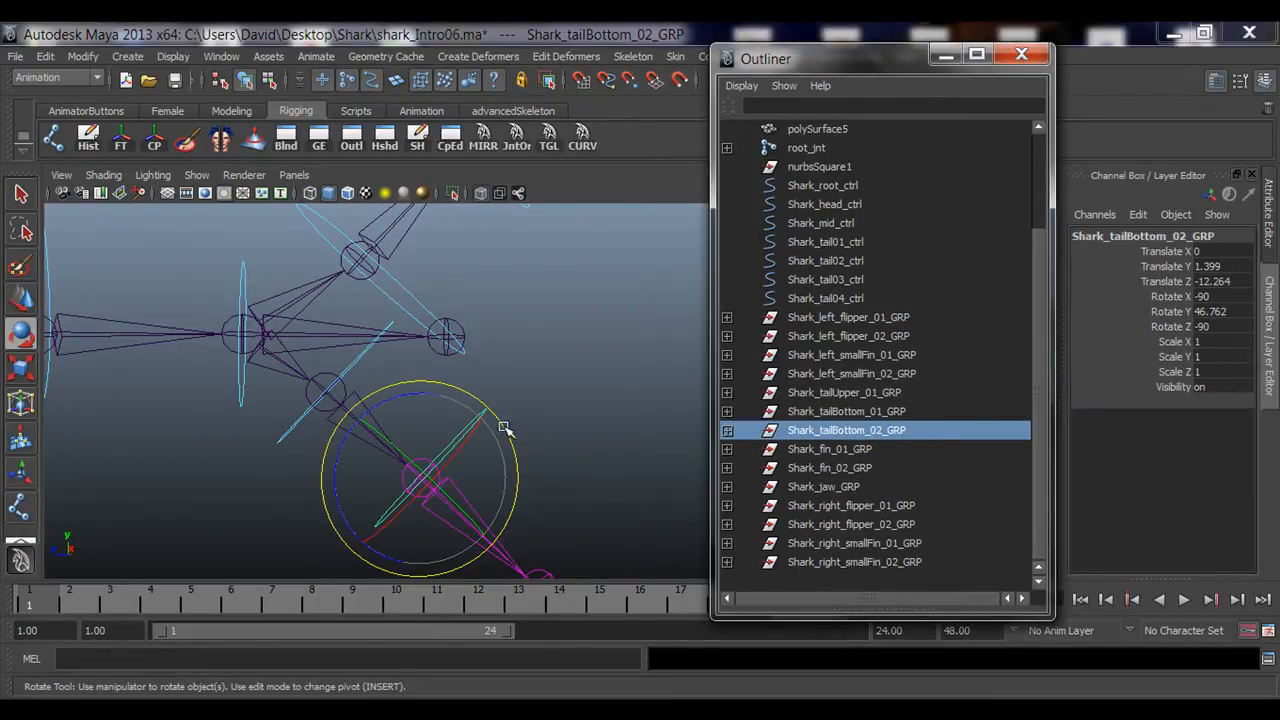
{"action": "middle_click_drag", "start_coordinate": [550, 419], "coordinate": [568, 400], "text": "alt"}
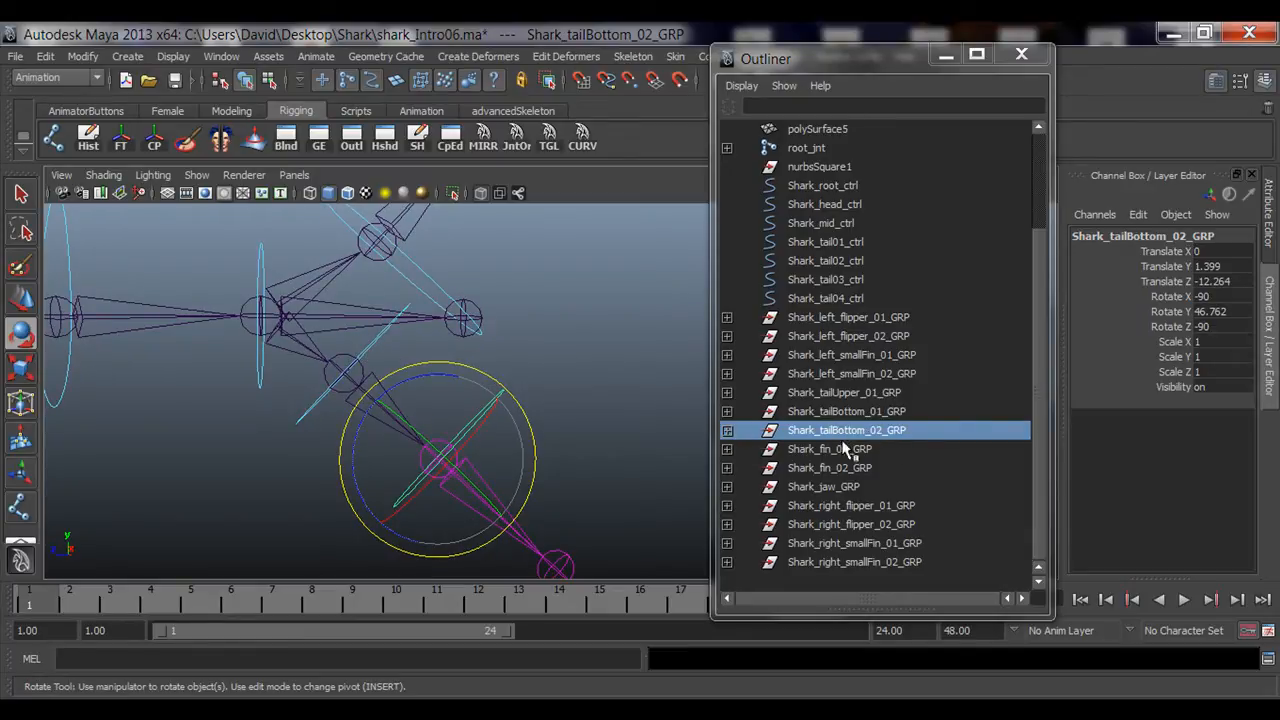
{"action": "left_click", "coordinate": [375, 343]}
{"action": "left_click", "coordinate": [893, 413]}
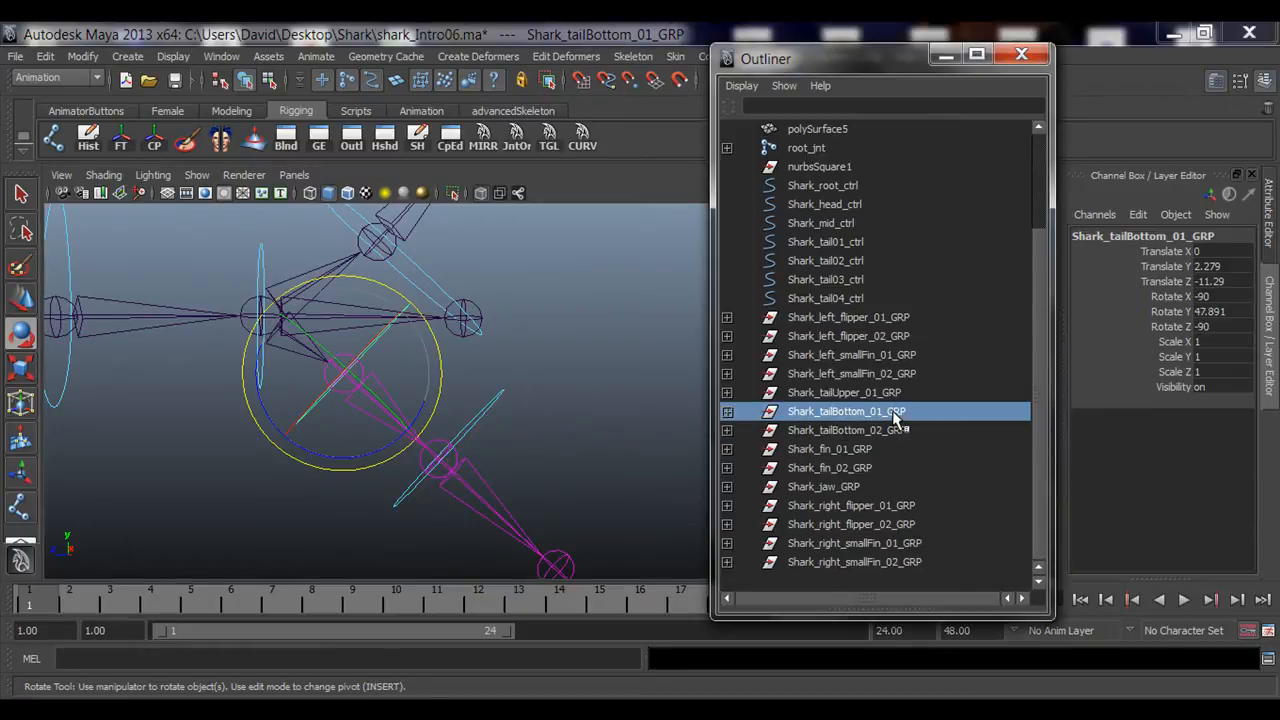
{"action": "left_click", "coordinate": [728, 411]}
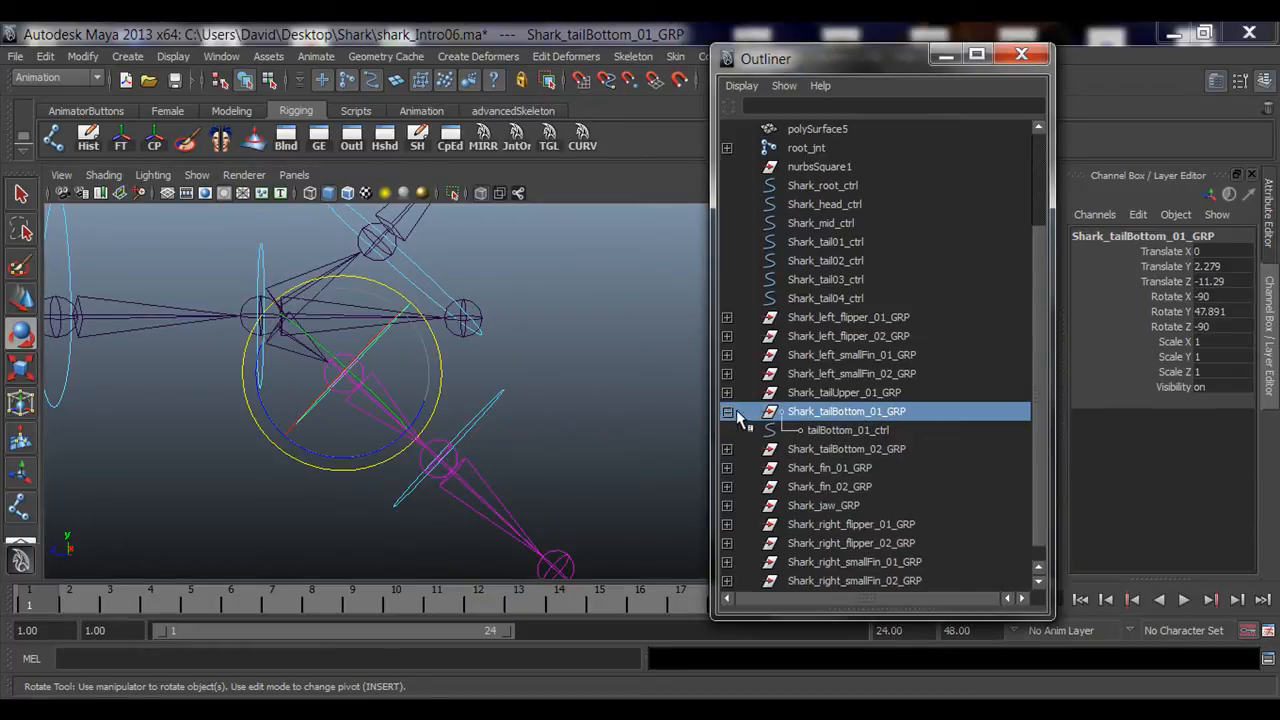
{"action": "left_click", "coordinate": [860, 430]}
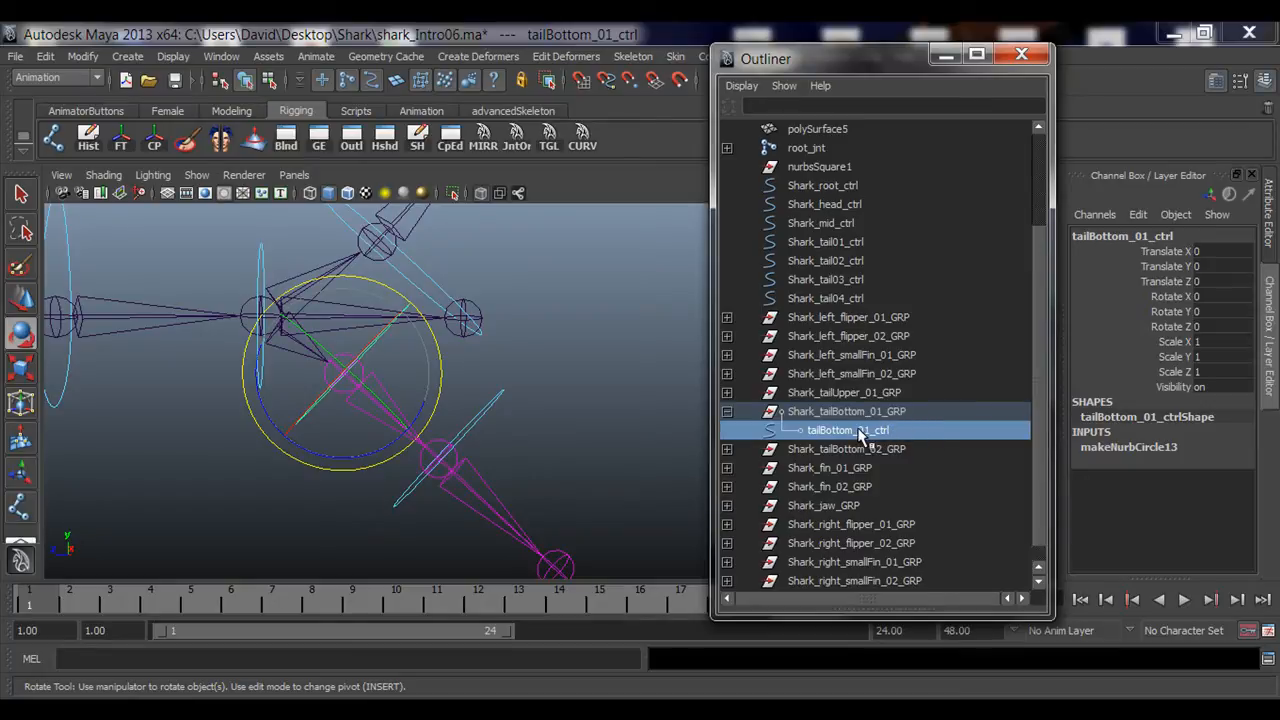
{"action": "left_click", "coordinate": [843, 455]}
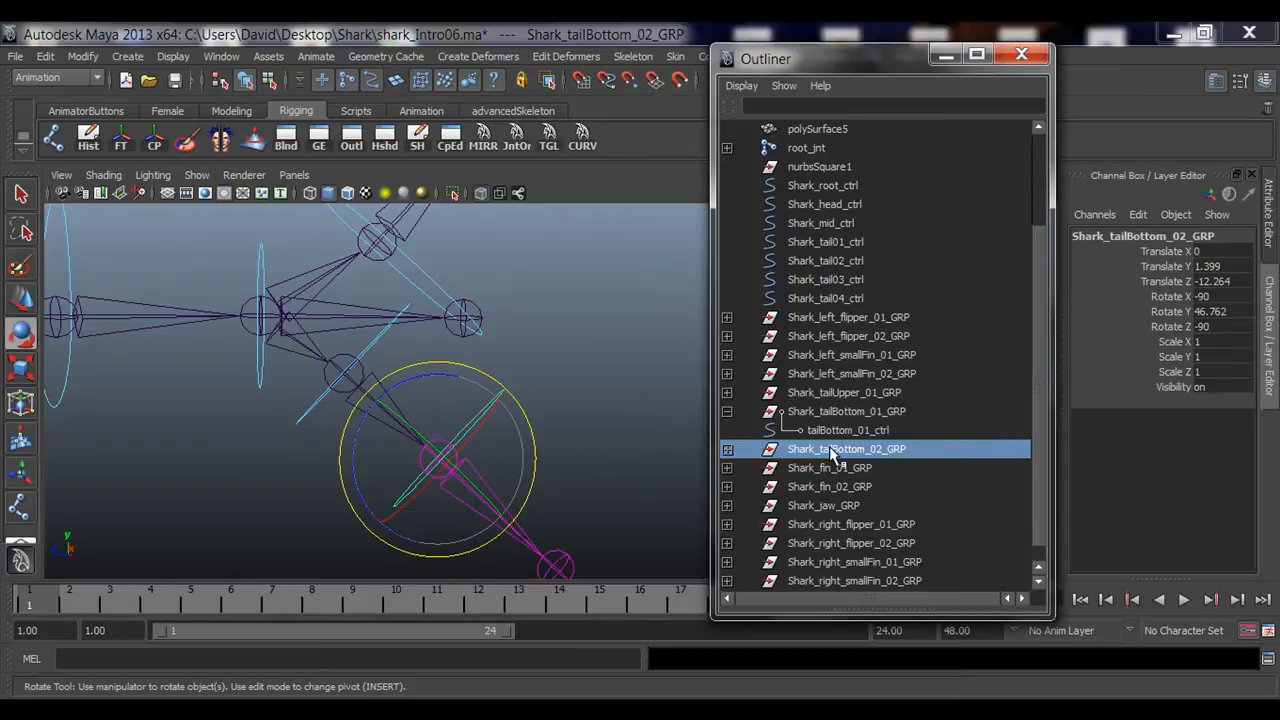
{"action": "middle_click_drag", "start_coordinate": [830, 455], "coordinate": [845, 430]}
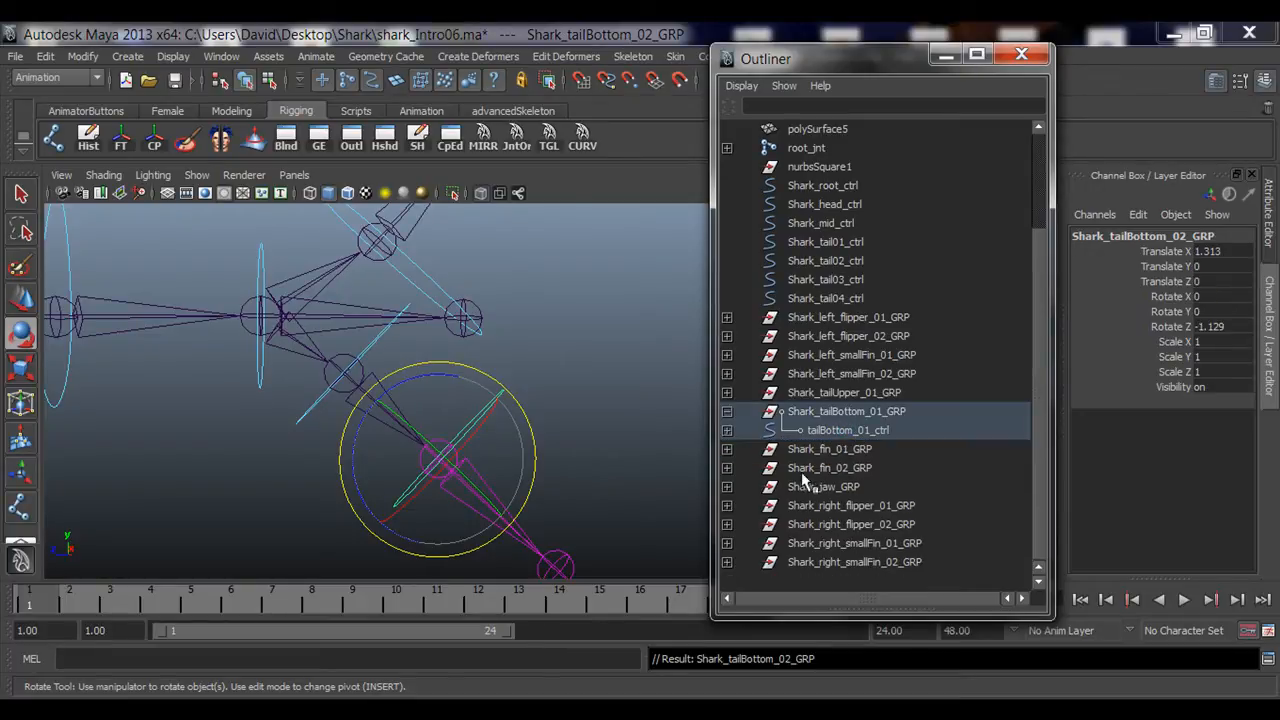
Step: Test-rotate tailBottom_01_ctrl and tailBottom_02_ctrl to check that the lower tail chain follows
{"action": "left_click", "coordinate": [727, 411]}
{"action": "right_click_drag", "start_coordinate": [604, 442], "coordinate": [432, 438], "text": "alt"}
{"action": "left_click", "coordinate": [606, 452]}
{"action": "left_click", "coordinate": [398, 350]}
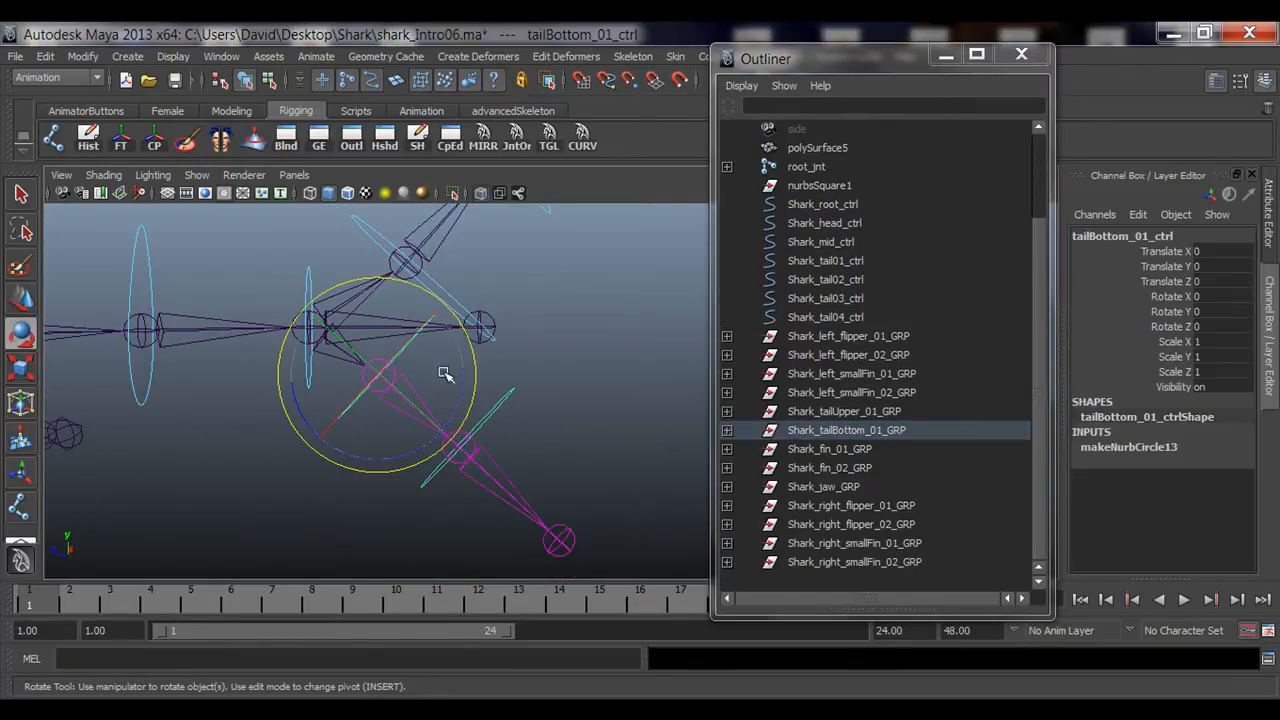
{"action": "left_click_drag", "start_coordinate": [457, 366], "coordinate": [454, 433]}
{"action": "left_click", "coordinate": [489, 451]}
{"action": "right_click_drag", "start_coordinate": [489, 451], "coordinate": [456, 484], "text": "alt"}
{"action": "middle_click_drag", "start_coordinate": [456, 484], "coordinate": [458, 471], "text": "alt"}
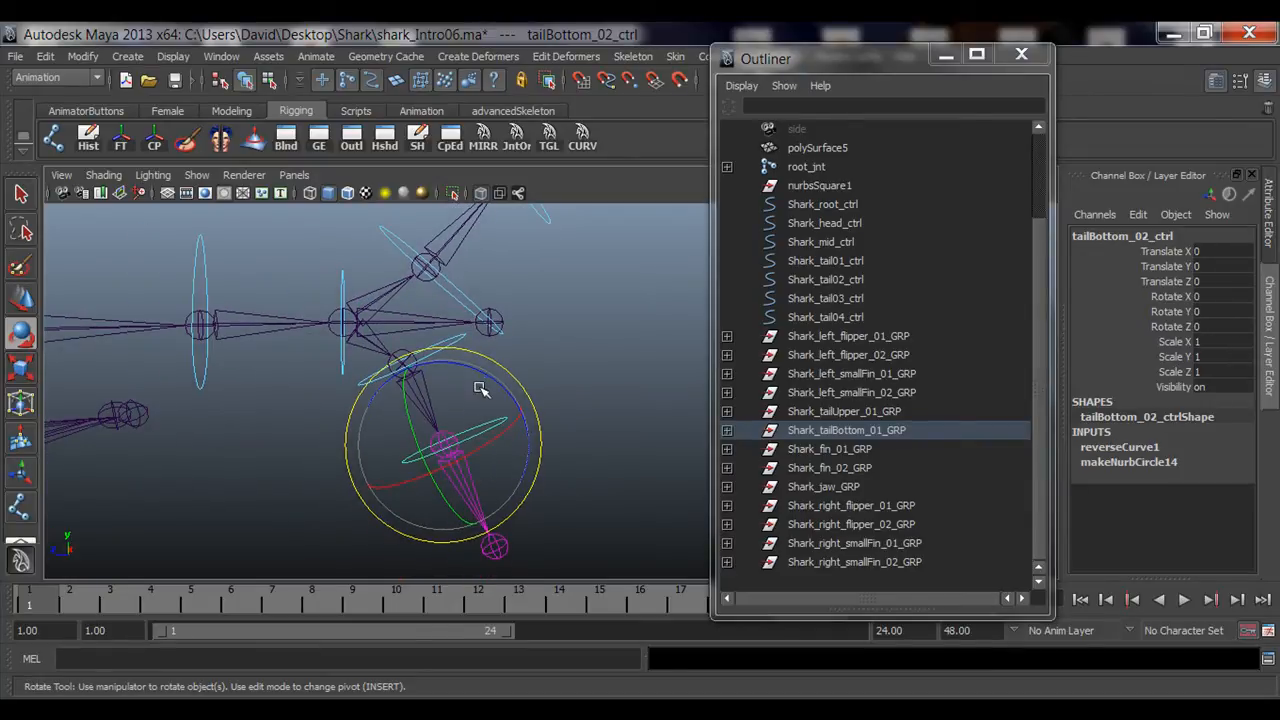
{"action": "left_click_drag", "start_coordinate": [490, 378], "coordinate": [534, 425]}
{"action": "left_click", "coordinate": [587, 451]}
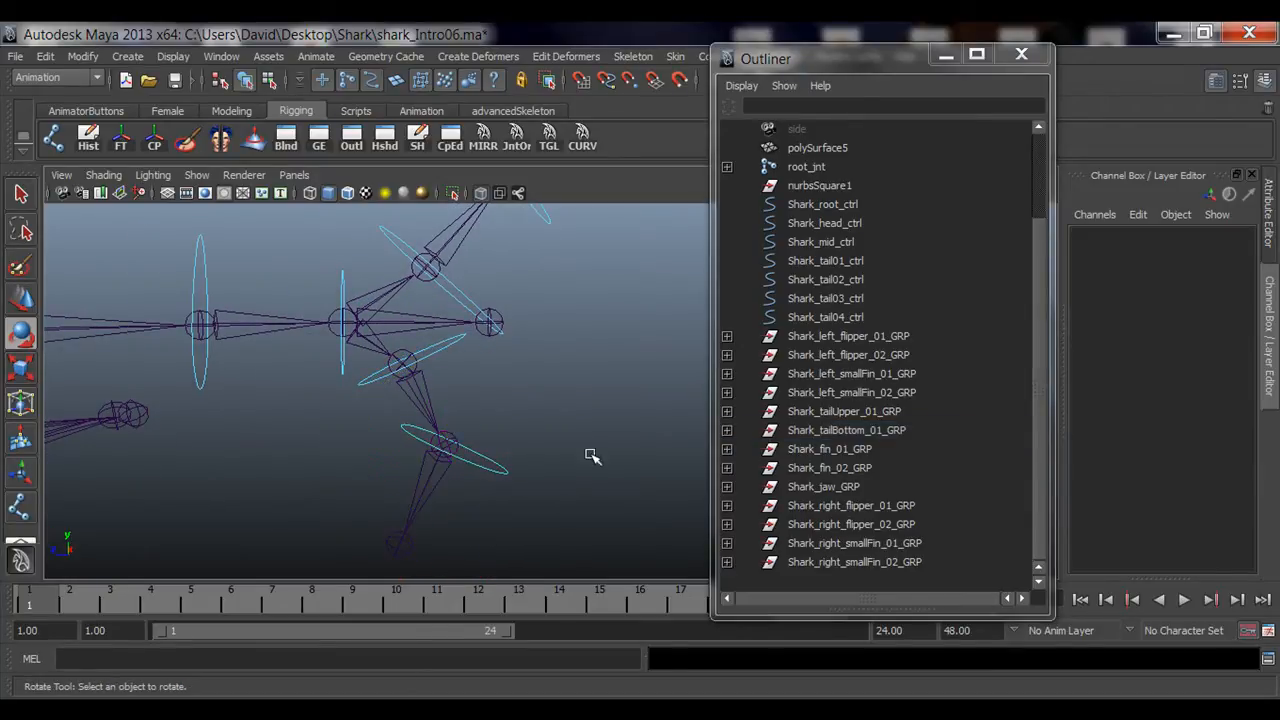
{"action": "right_click_drag", "start_coordinate": [612, 467], "coordinate": [498, 471], "text": "alt"}
{"action": "left_click", "coordinate": [498, 437]}
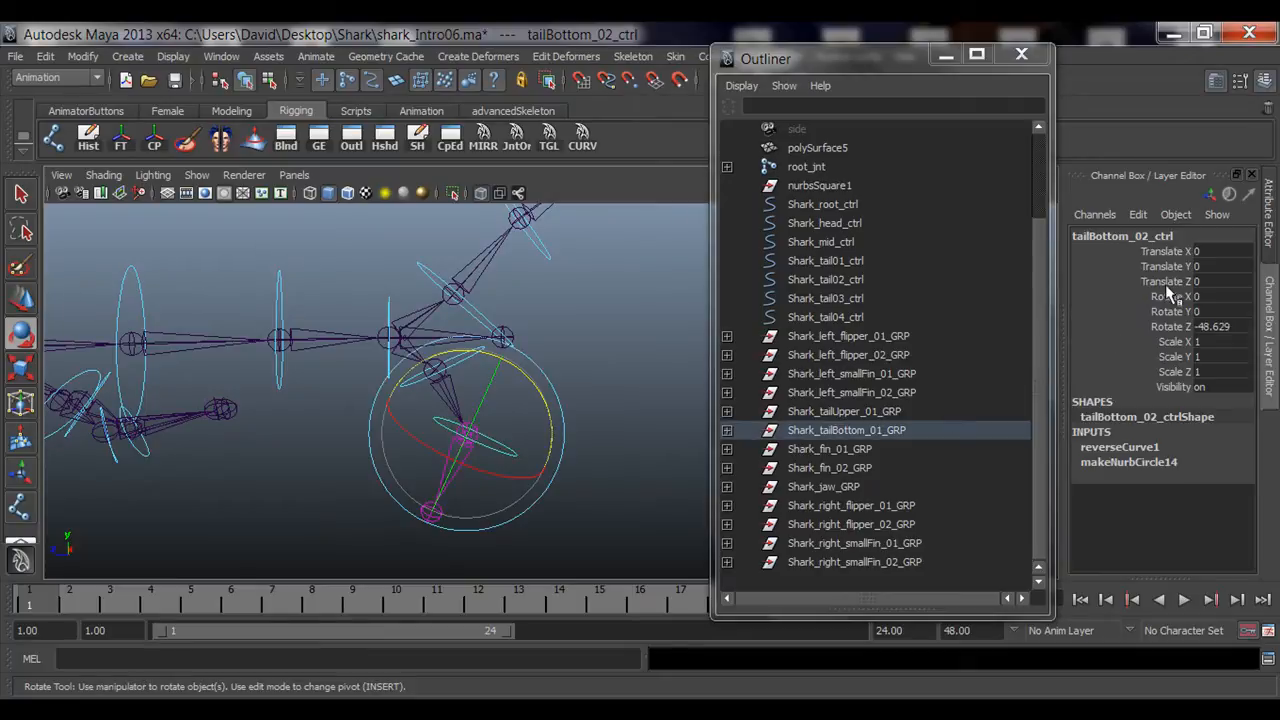
{"action": "left_click", "coordinate": [603, 350]}
Step: Set tailBottom_01_ctrl's Rotate X, Y and Z to 0
{"action": "left_click", "coordinate": [474, 355]}
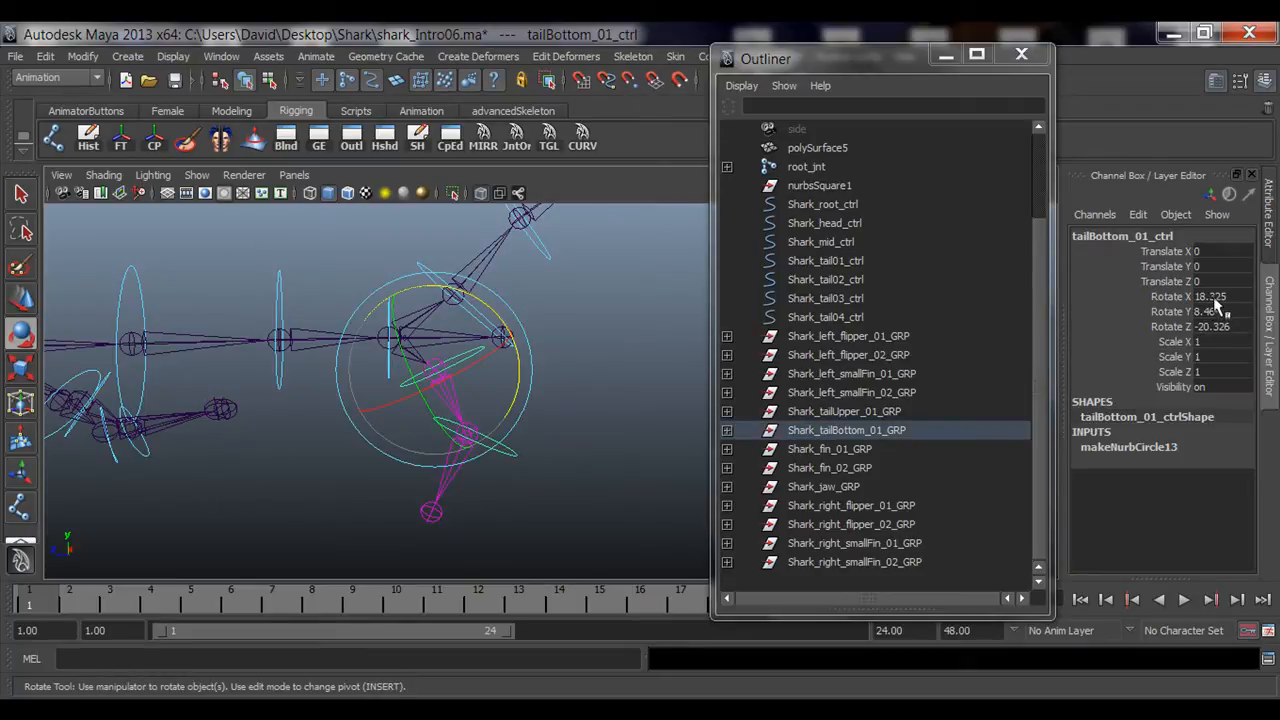
{"action": "left_click_drag", "start_coordinate": [1220, 296], "coordinate": [1220, 326]}
{"action": "type", "text": "0"}
{"action": "key", "text": "Return"}
Step: Set tailBottom_02_ctrl's Rotate Z to 0
{"action": "left_click", "coordinate": [602, 357]}
{"action": "left_click", "coordinate": [539, 418]}
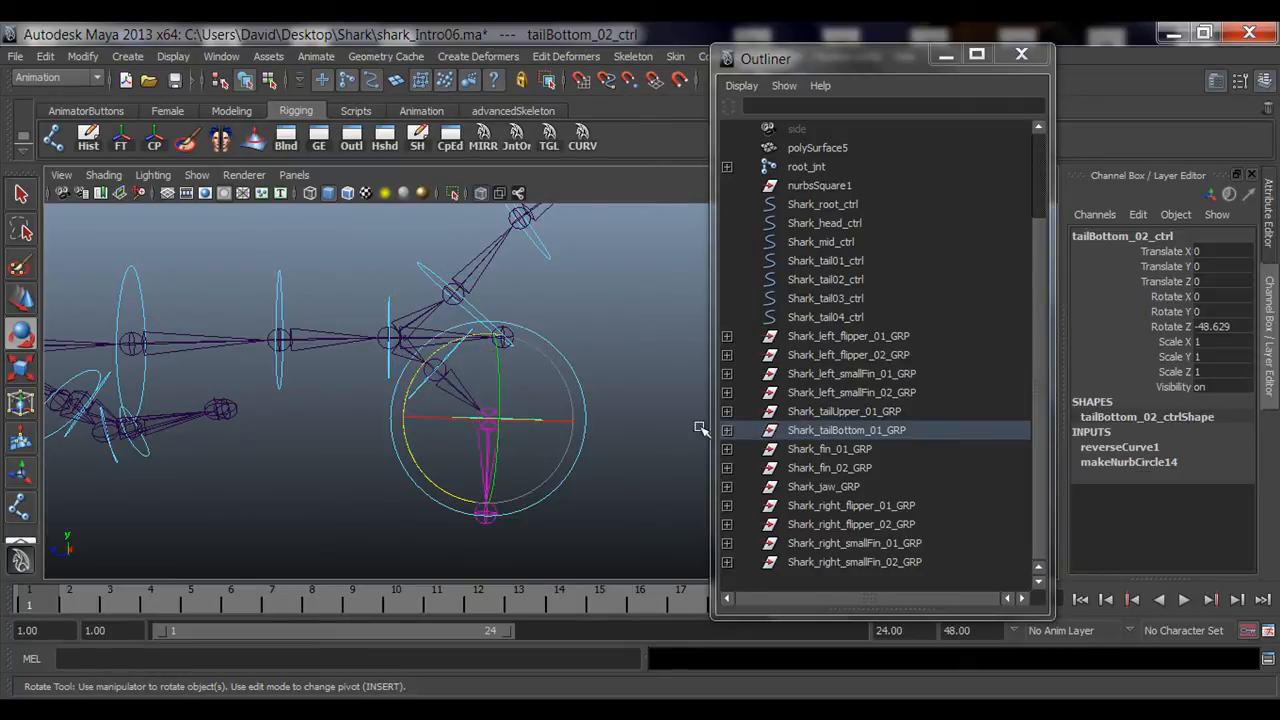
{"action": "left_click", "coordinate": [1204, 328]}
{"action": "type", "text": "0"}
{"action": "key", "text": "Return"}
{"action": "left_click", "coordinate": [598, 299]}
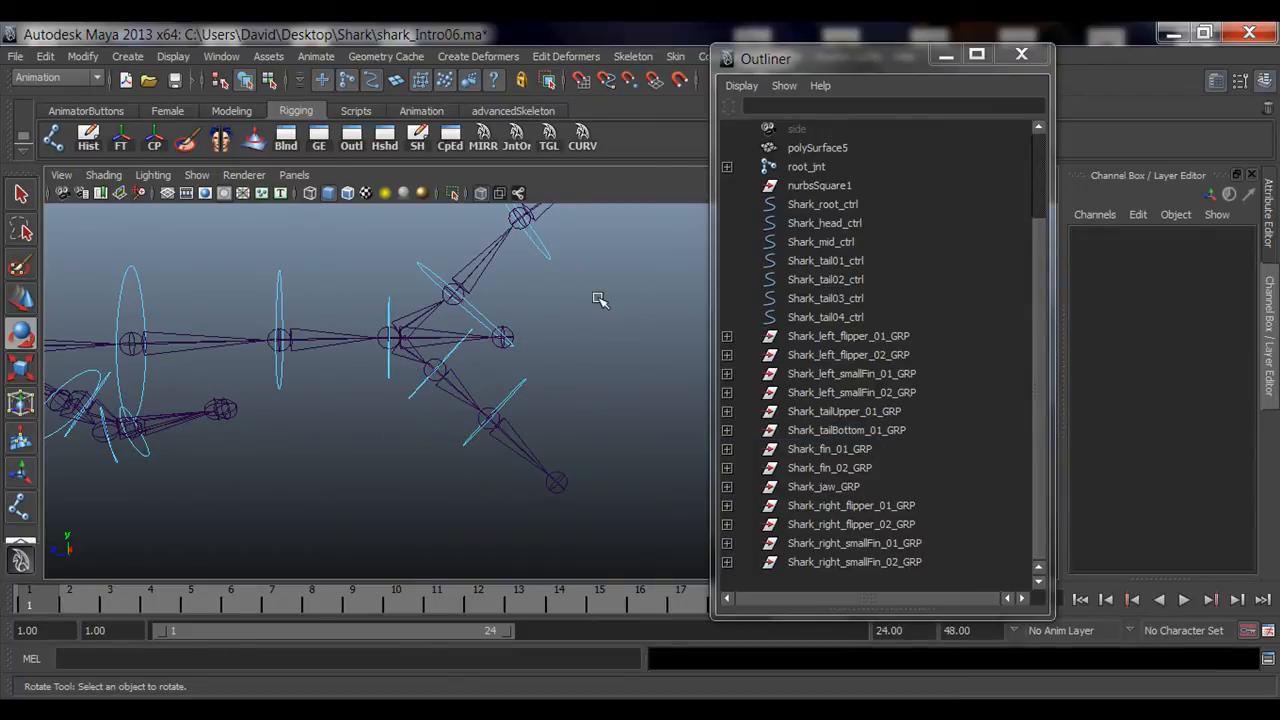
{"action": "left_click_drag", "start_coordinate": [465, 340], "coordinate": [391, 420], "text": "alt"}
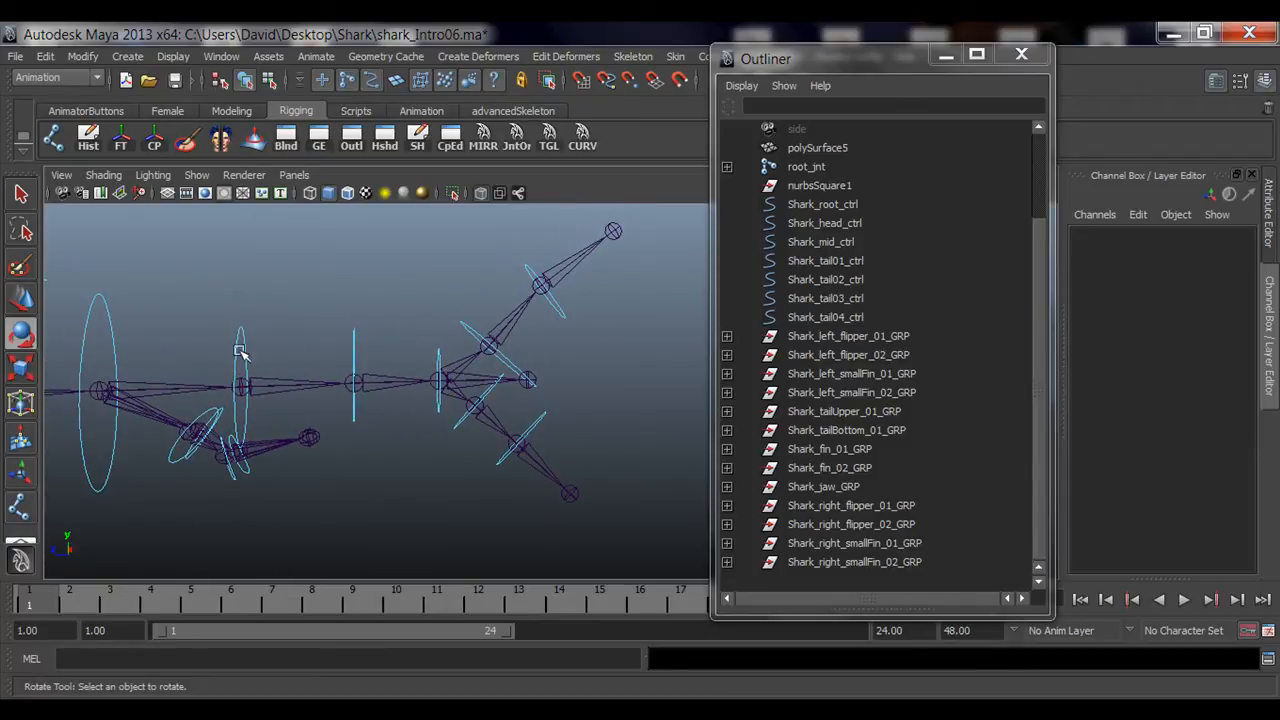
Step: Select each tail control in turn to examine which tail joints it drives
{"action": "key", "text": "q"}
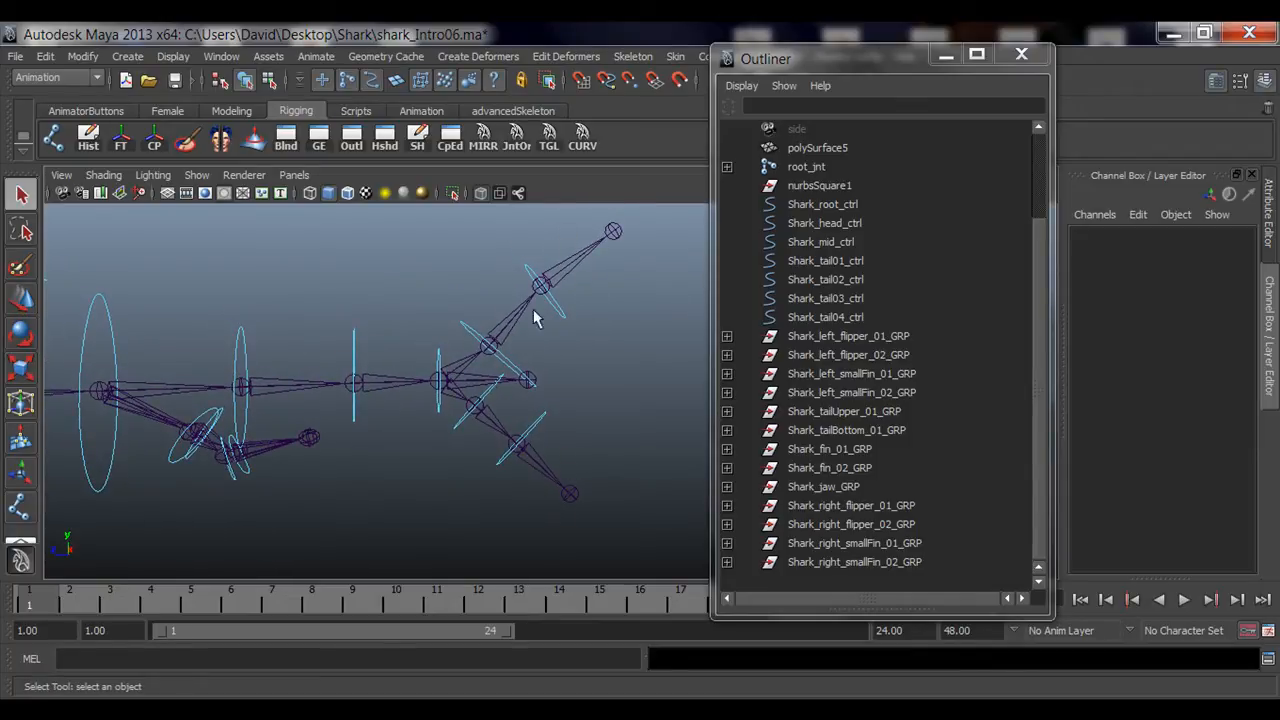
{"action": "left_click_drag", "start_coordinate": [323, 368], "coordinate": [300, 397], "text": "alt"}
{"action": "middle_click_drag", "start_coordinate": [233, 382], "coordinate": [262, 383], "text": "alt"}
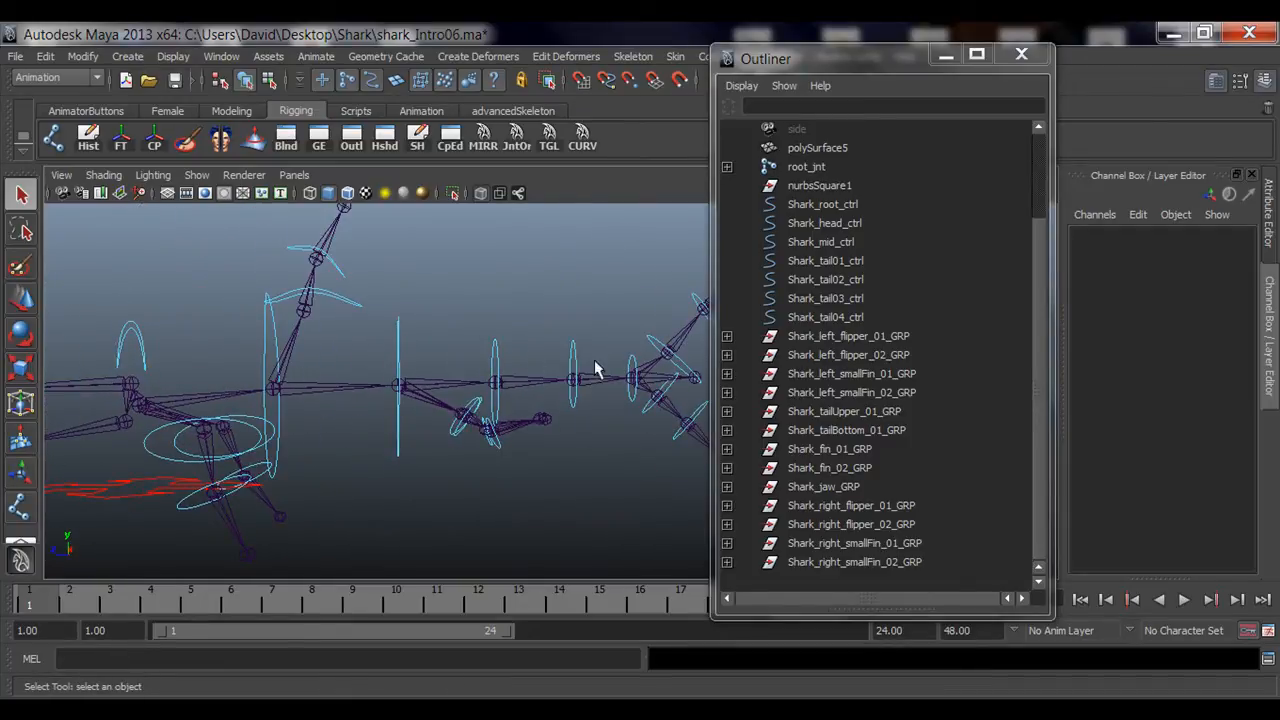
{"action": "middle_click_drag", "start_coordinate": [594, 368], "coordinate": [401, 374], "text": "alt"}
{"action": "left_click", "coordinate": [192, 343]}
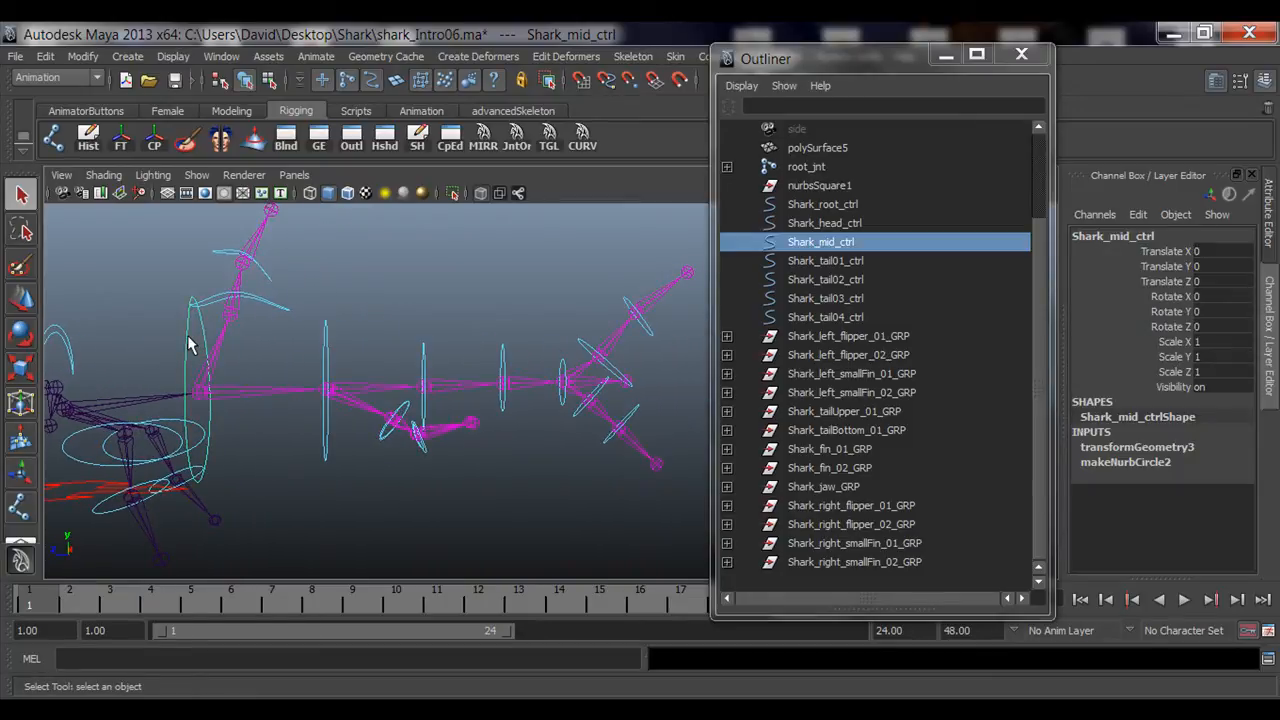
{"action": "left_click", "coordinate": [326, 358]}
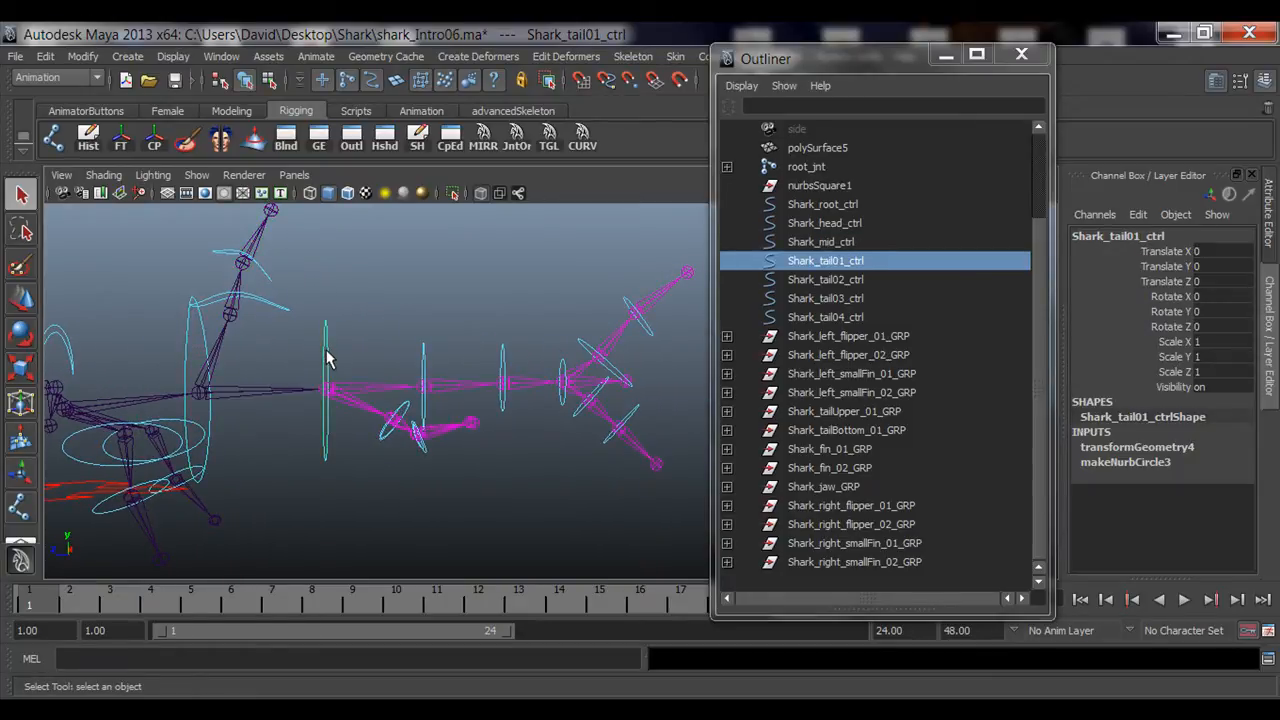
{"action": "left_click", "coordinate": [425, 364]}
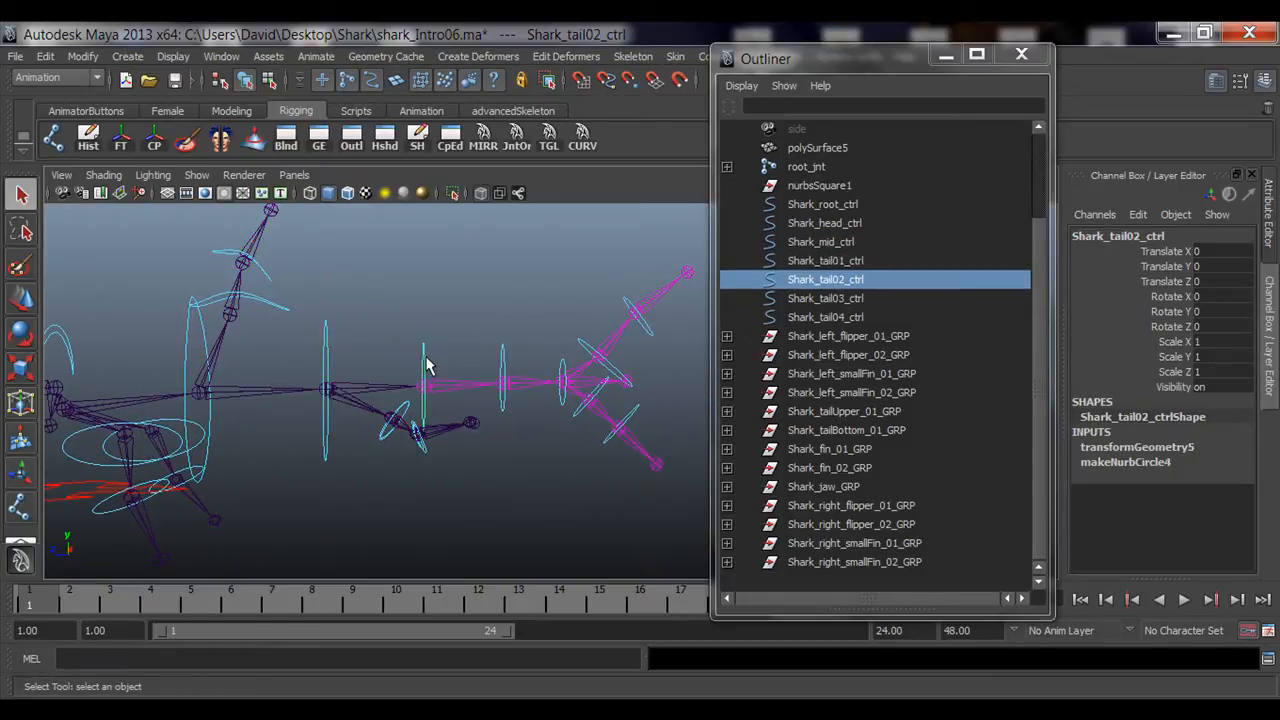
{"action": "left_click", "coordinate": [503, 355]}
{"action": "middle_click_drag", "start_coordinate": [530, 362], "coordinate": [461, 390], "text": "alt"}
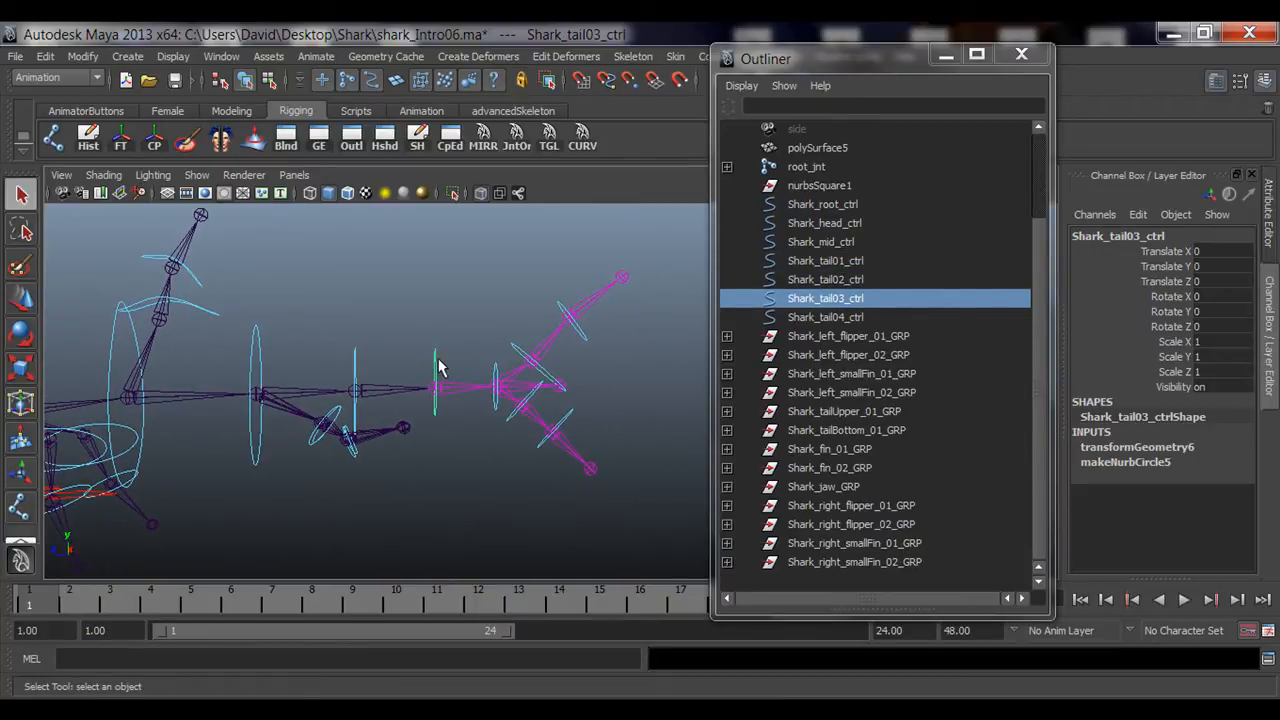
{"action": "left_click", "coordinate": [500, 373]}
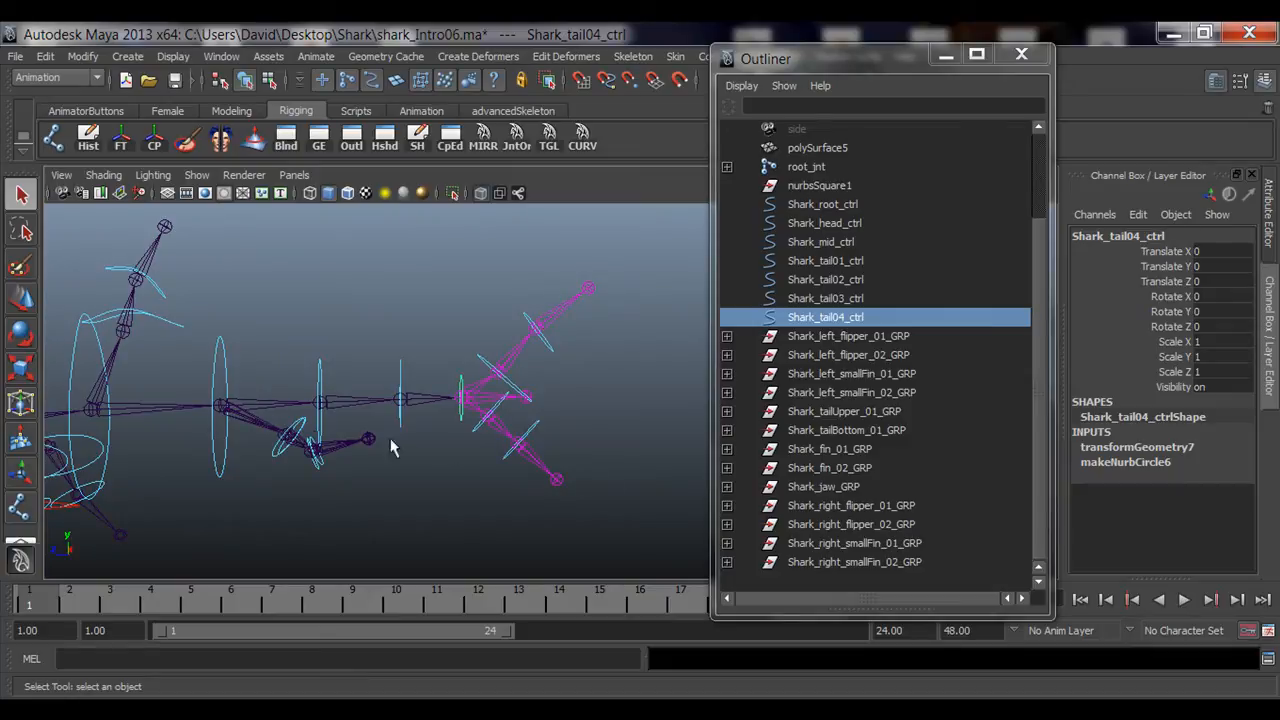
{"action": "left_click_drag", "start_coordinate": [391, 447], "coordinate": [532, 313], "text": "alt"}
{"action": "left_click_drag", "start_coordinate": [555, 383], "coordinate": [432, 410], "text": "alt"}
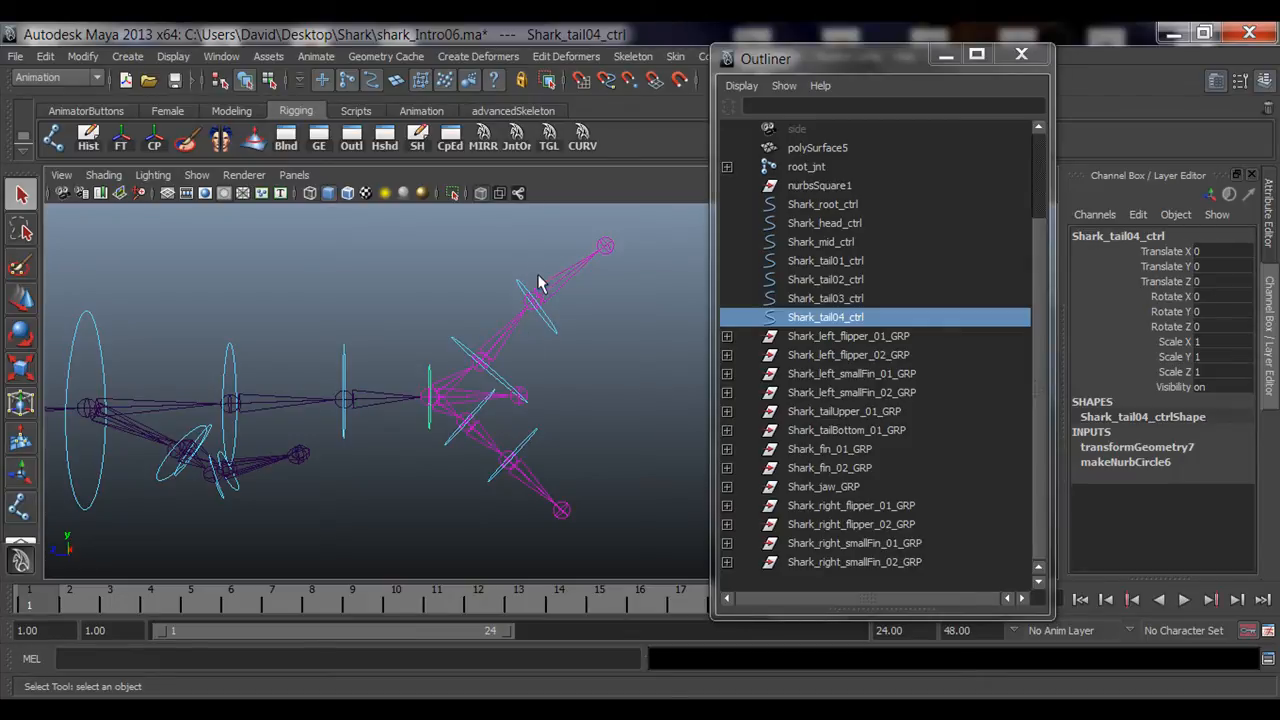
Step: Parent Shark_tailUpper_01_GRP under Shark_tail04_ctrl in the Outliner
{"action": "left_click", "coordinate": [465, 357]}
{"action": "left_click_drag", "start_coordinate": [463, 354], "coordinate": [527, 330], "text": "alt"}
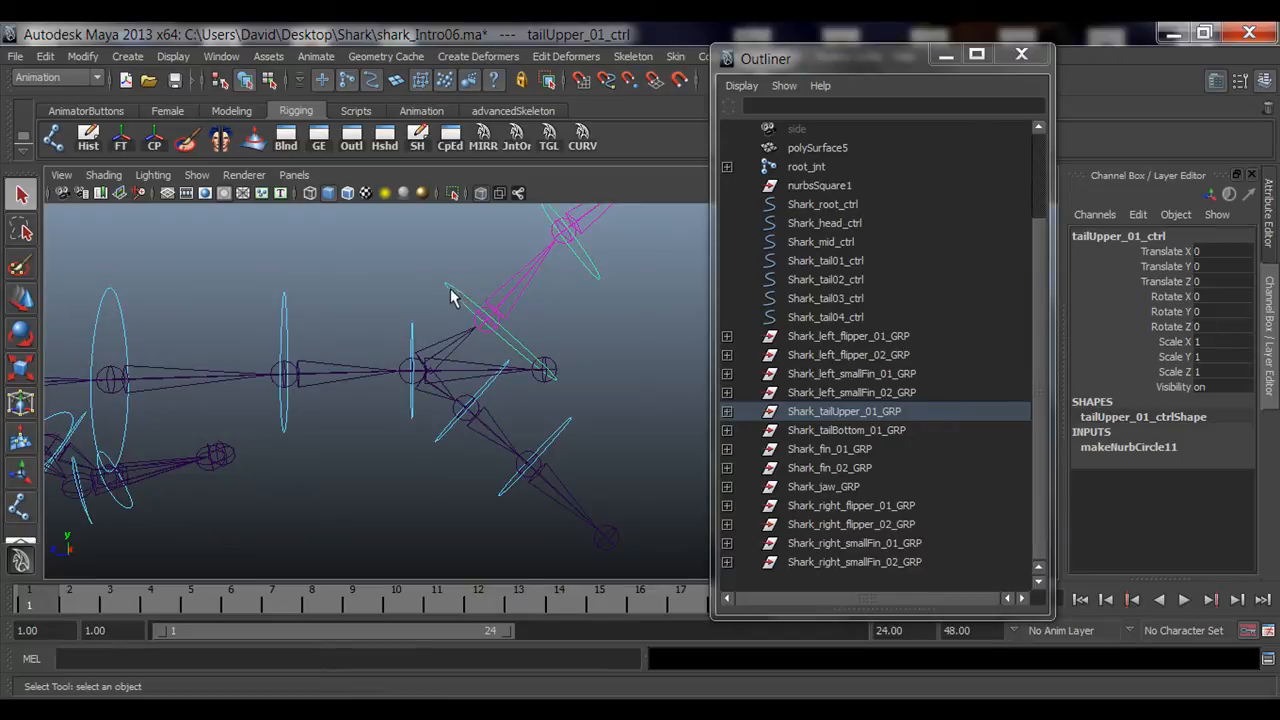
{"action": "left_click", "coordinate": [413, 343]}
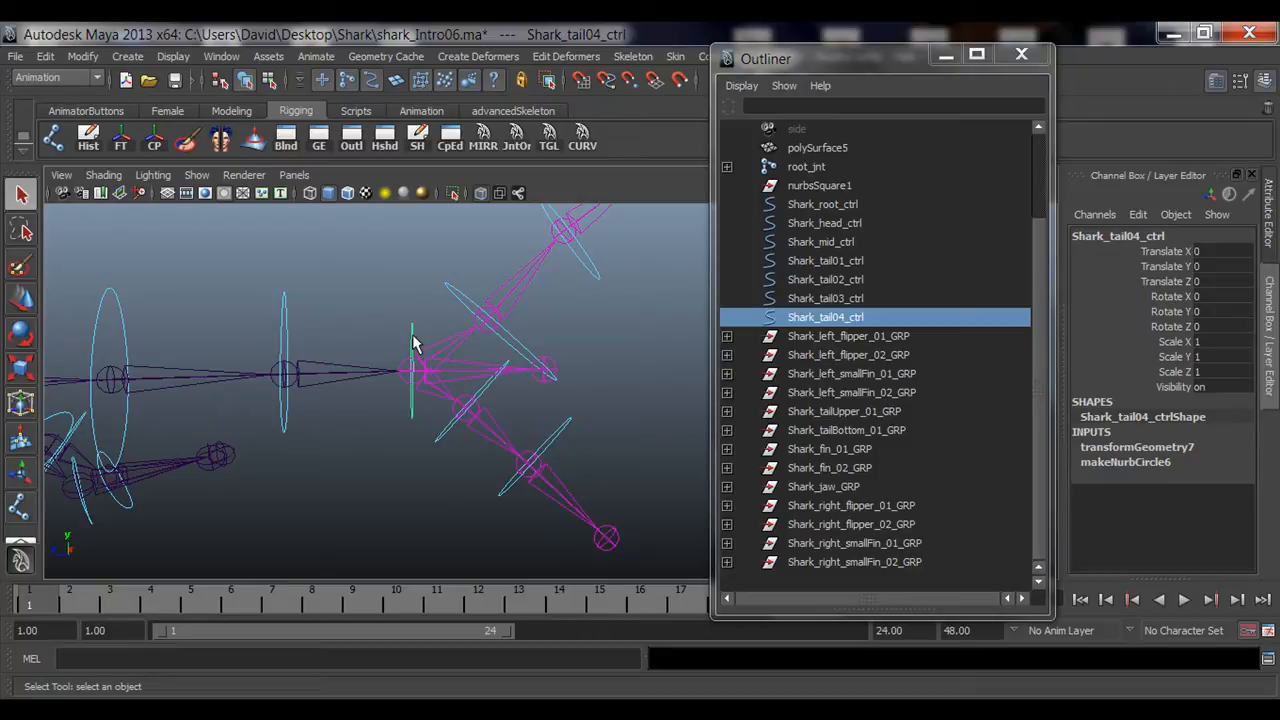
{"action": "left_click", "coordinate": [463, 300]}
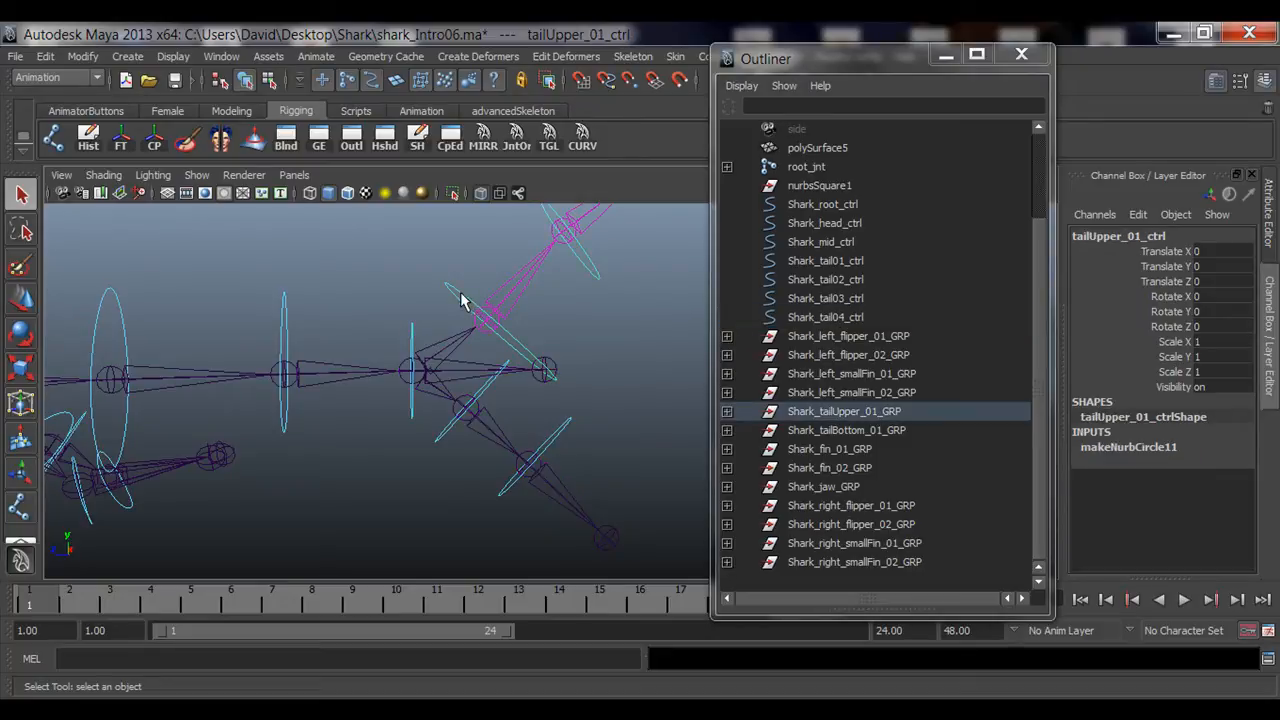
{"action": "left_click", "coordinate": [820, 412]}
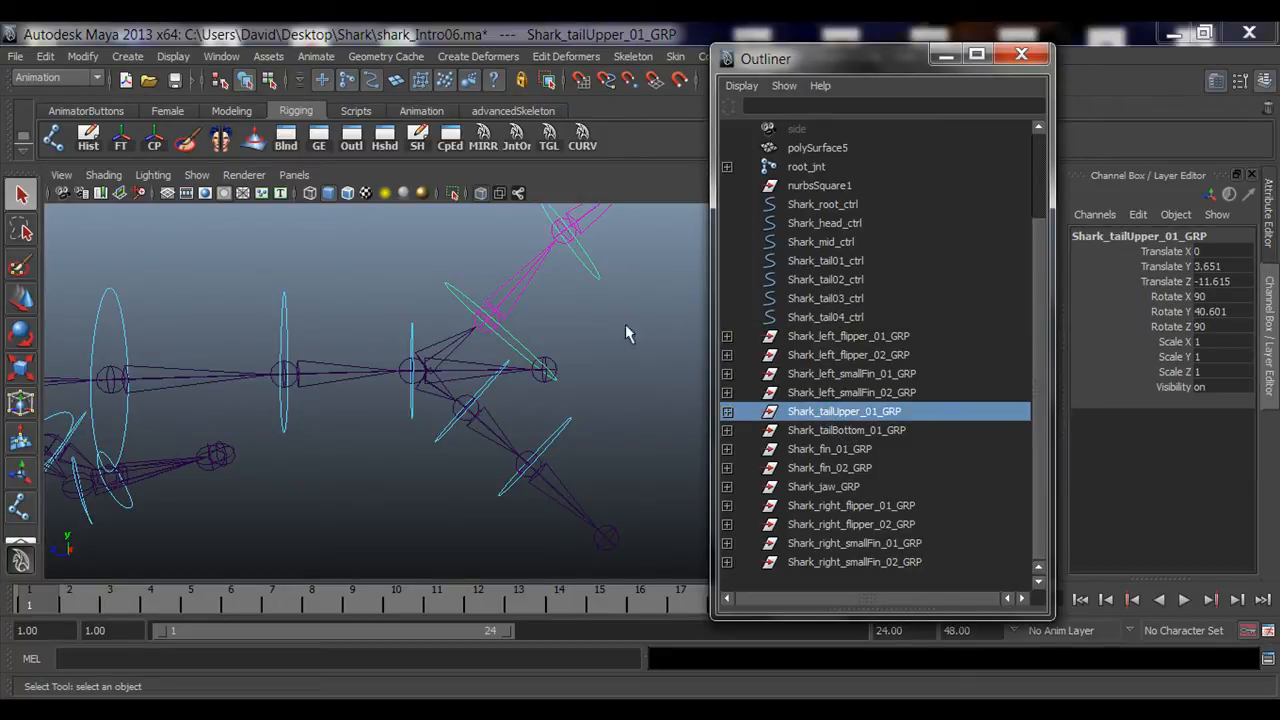
{"action": "left_click", "coordinate": [411, 340]}
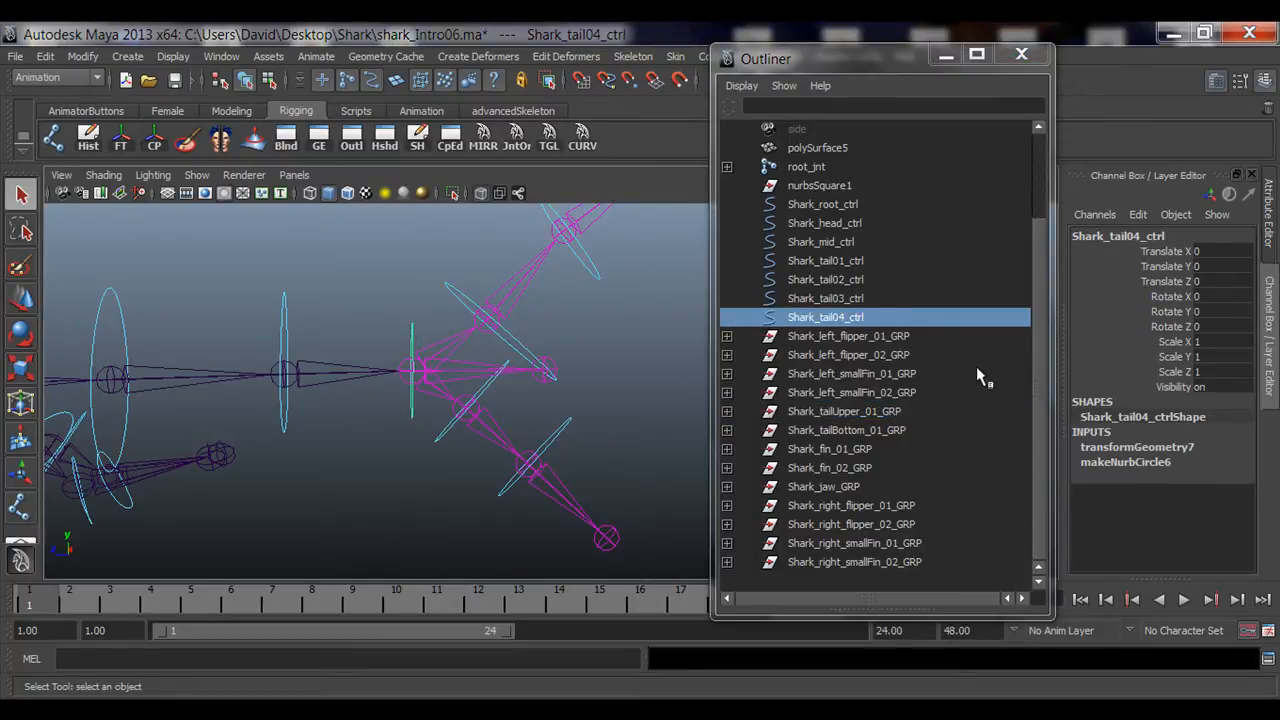
{"action": "left_click", "coordinate": [456, 292]}
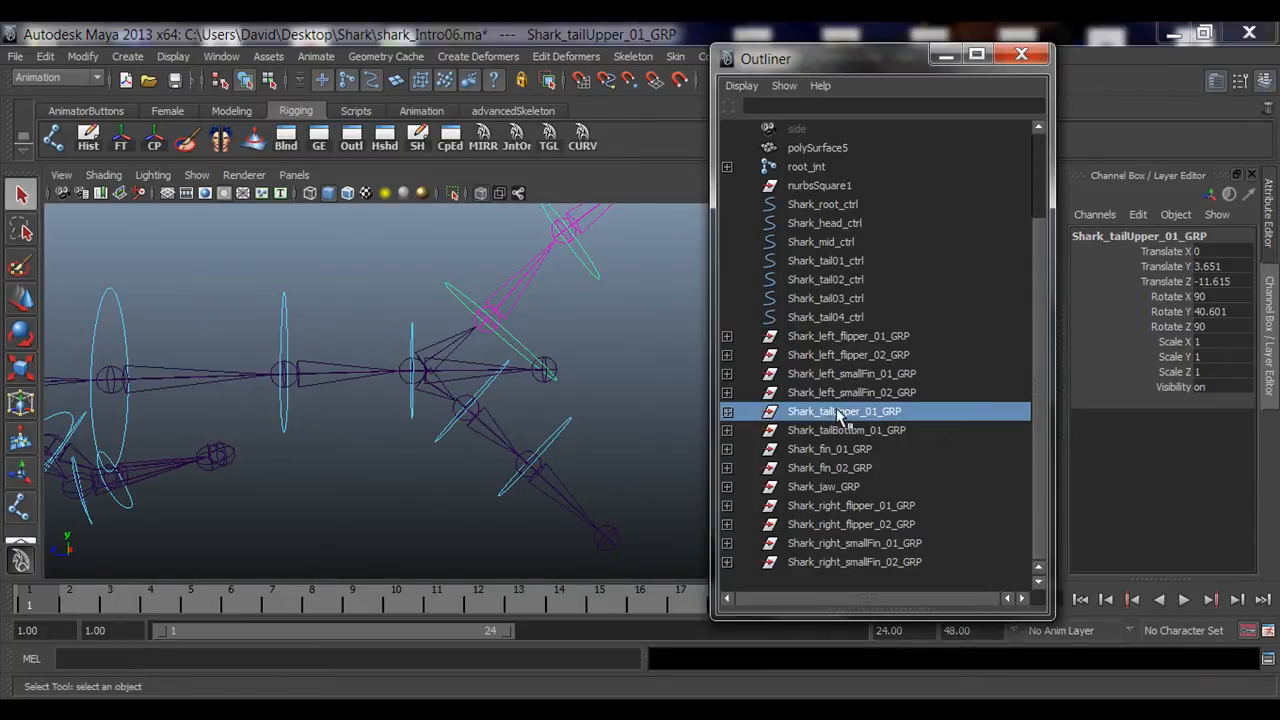
{"action": "middle_click_drag", "start_coordinate": [838, 418], "coordinate": [838, 318]}
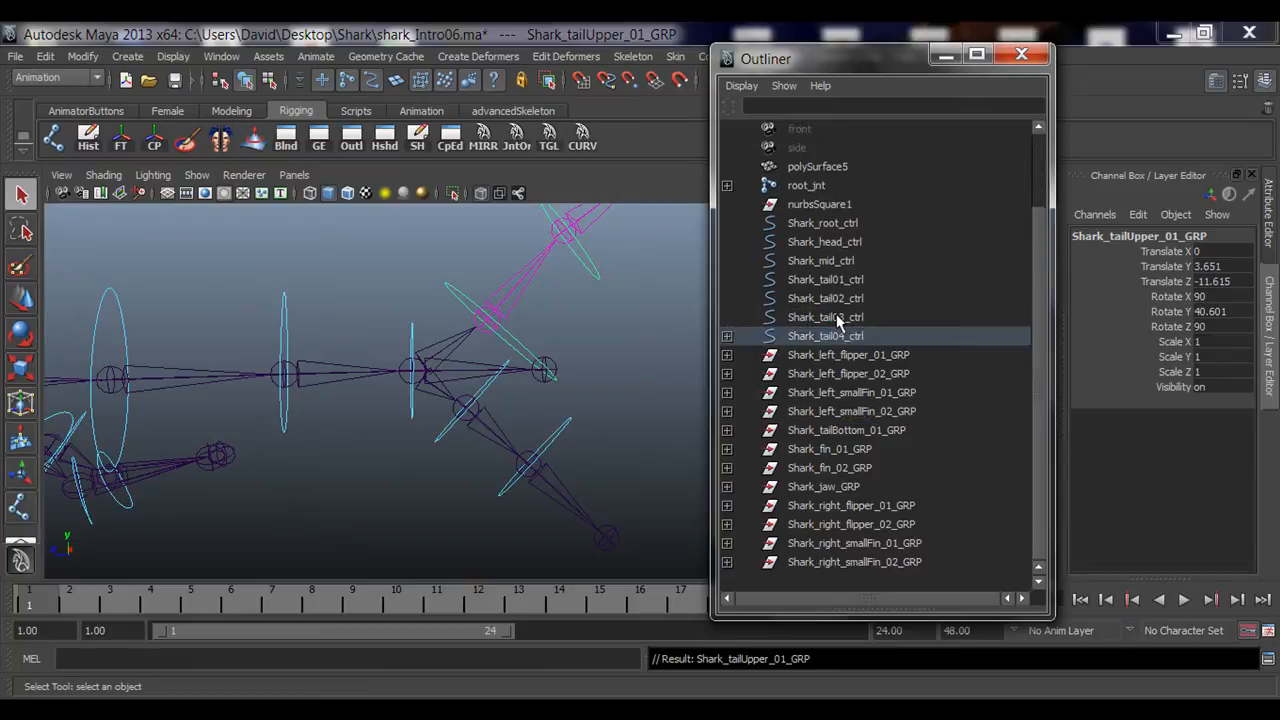
Step: Test-rotate Shark_tail04_ctrl to check the upper tail follows, then undo the rotation
{"action": "left_click", "coordinate": [413, 340]}
{"action": "left_click_drag", "start_coordinate": [417, 363], "coordinate": [466, 340], "text": "alt"}
{"action": "key", "text": "e"}
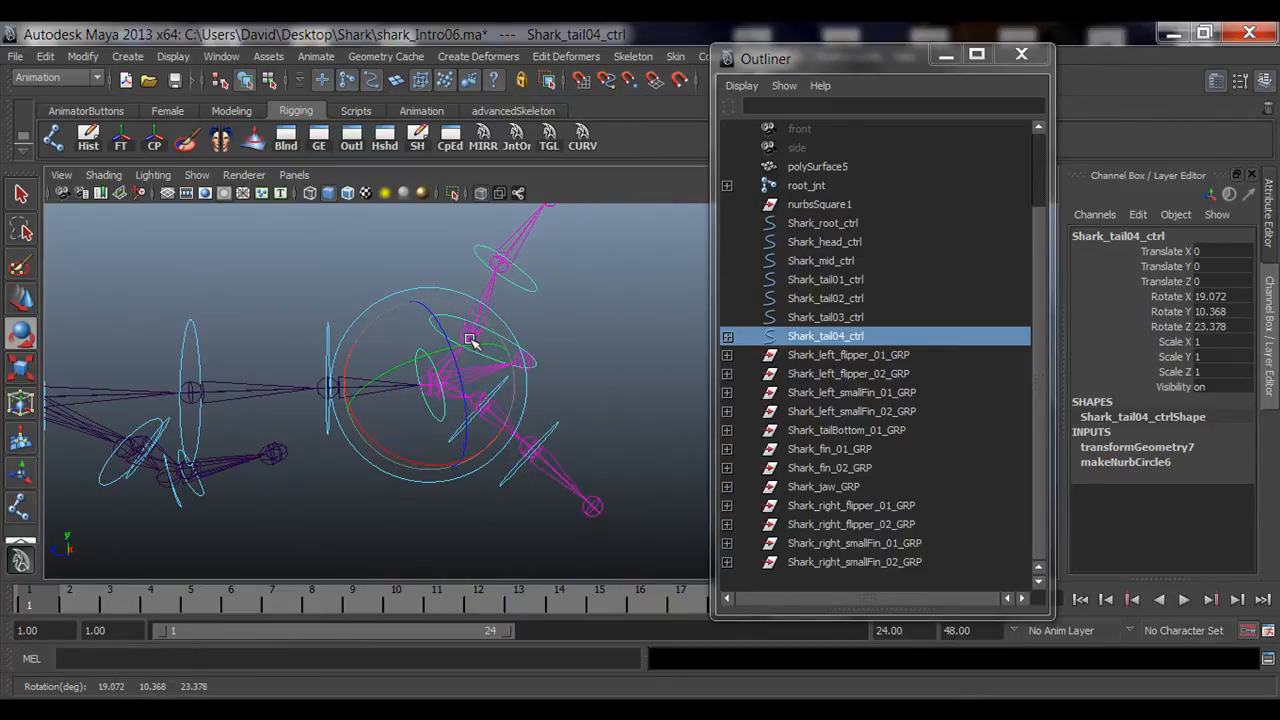
{"action": "key", "text": "ctrl+z"}
Step: Parent Shark_tailBottom_01_GRP under Shark_tail04_ctrl in the Outliner
{"action": "left_click", "coordinate": [416, 504]}
{"action": "right_click_drag", "start_coordinate": [211, 475], "coordinate": [556, 454], "text": "alt"}
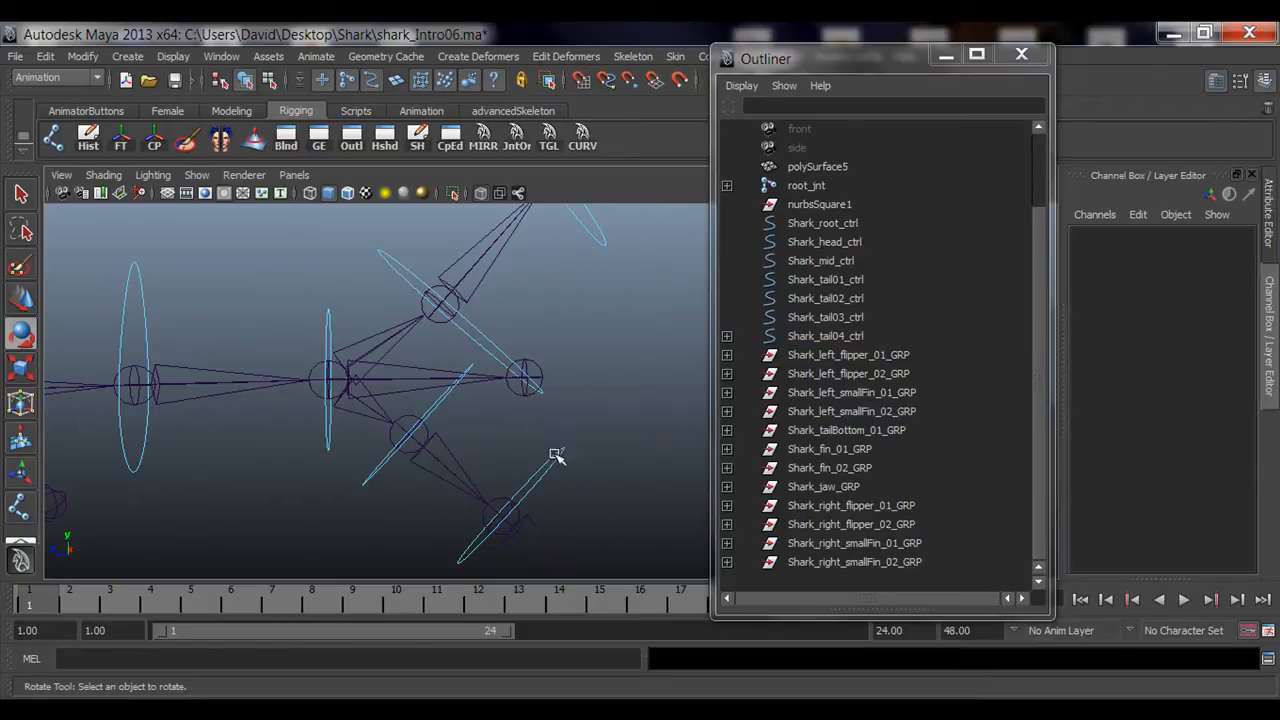
{"action": "left_click", "coordinate": [433, 404]}
{"action": "left_click_drag", "start_coordinate": [407, 466], "coordinate": [466, 386], "text": "alt"}
{"action": "key", "text": "q"}
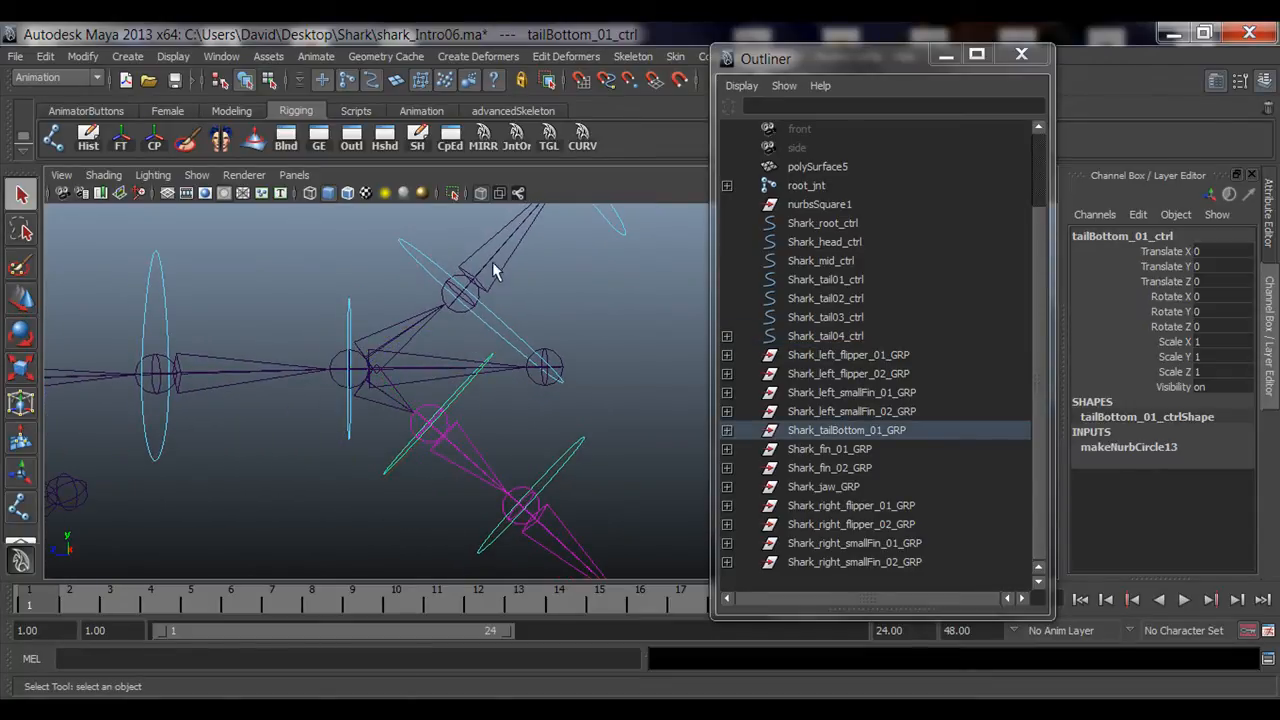
{"action": "left_click", "coordinate": [480, 362]}
{"action": "left_click", "coordinate": [457, 429]}
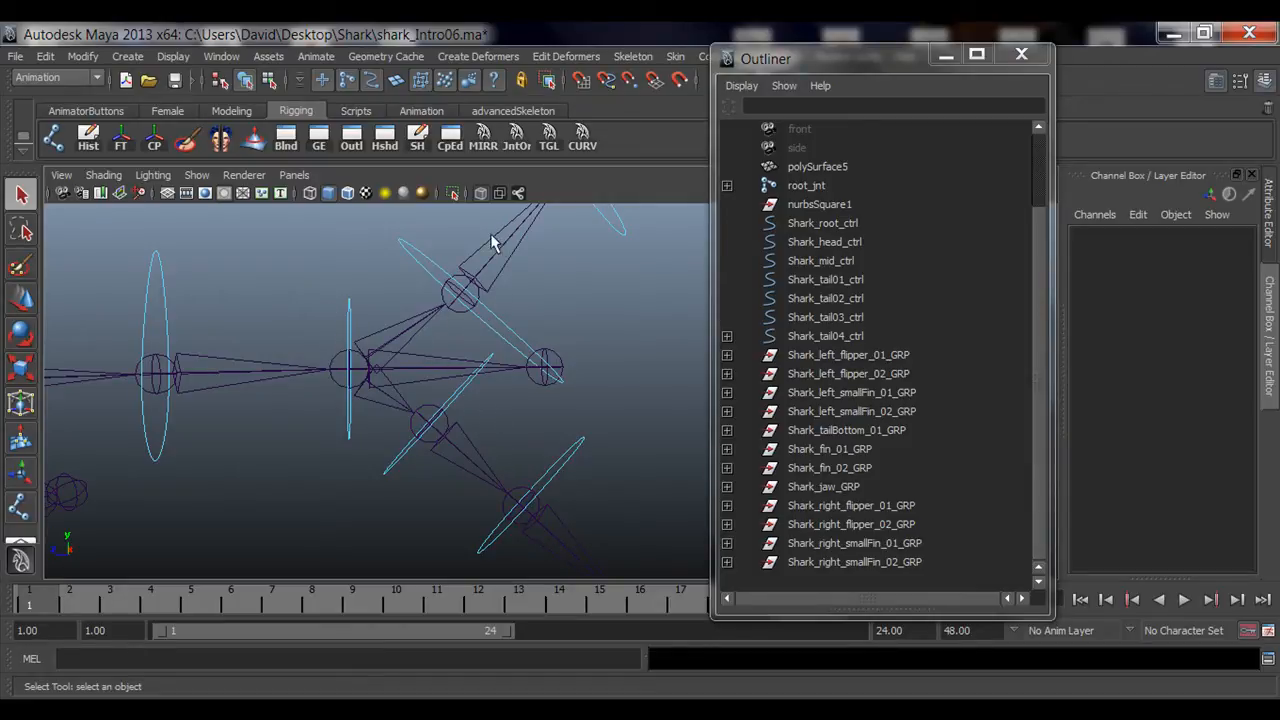
{"action": "left_click_drag", "start_coordinate": [315, 406], "coordinate": [517, 378], "text": "alt"}
{"action": "left_click", "coordinate": [820, 430]}
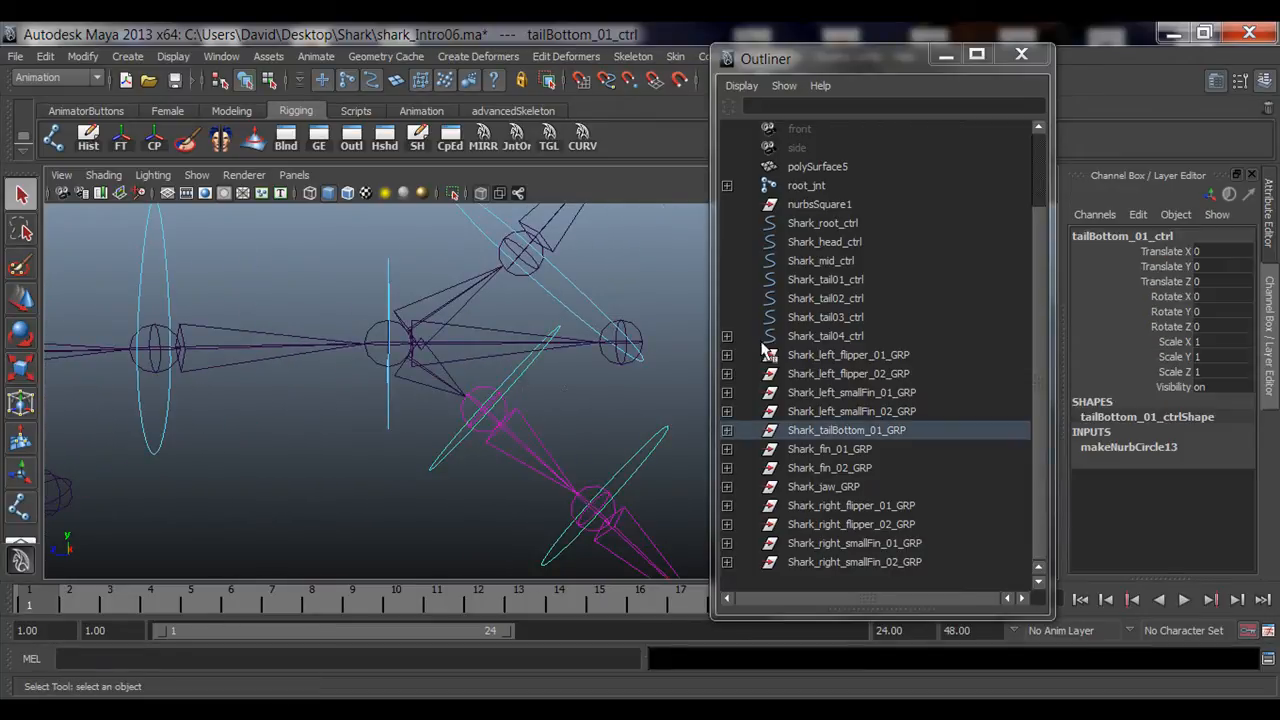
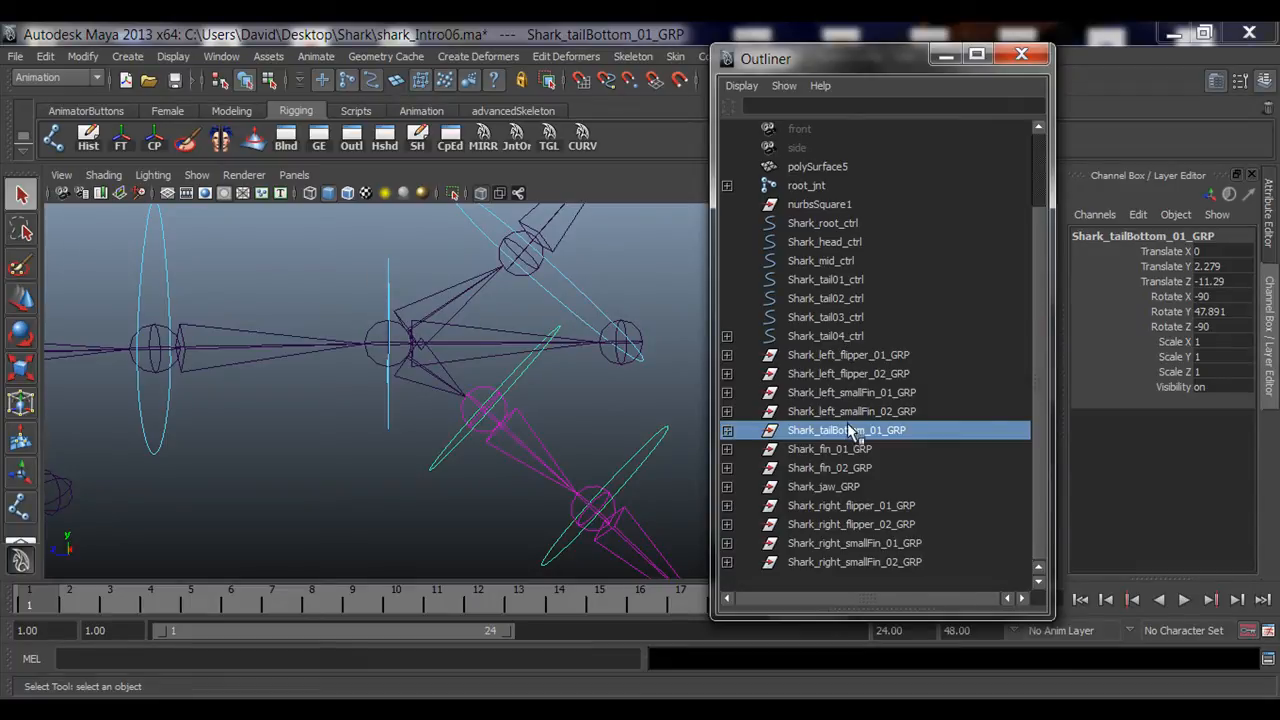
Step: Finish parenting Shark_tailBottom_01_GRP under Shark_tail04_ctrl and check the lower tail follows the control
{"action": "middle_click_drag", "start_coordinate": [846, 436], "coordinate": [846, 342]}
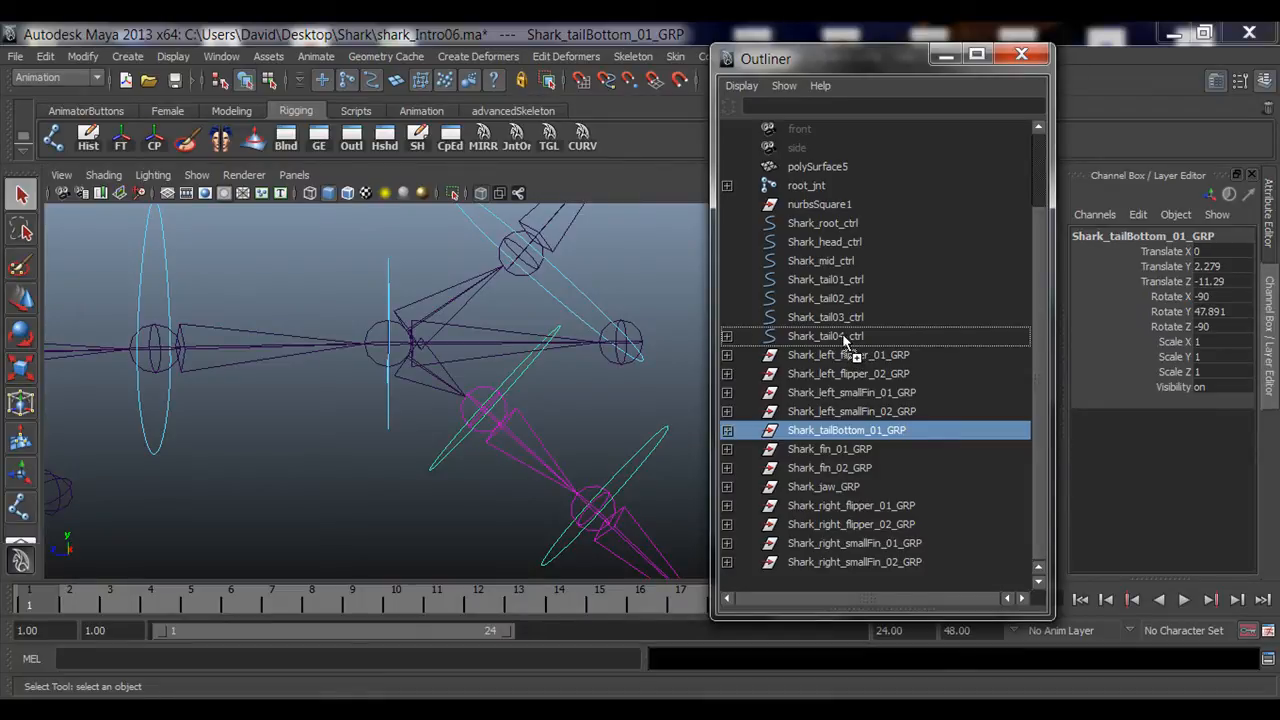
{"action": "middle_click_drag", "start_coordinate": [843, 341], "coordinate": [841, 336]}
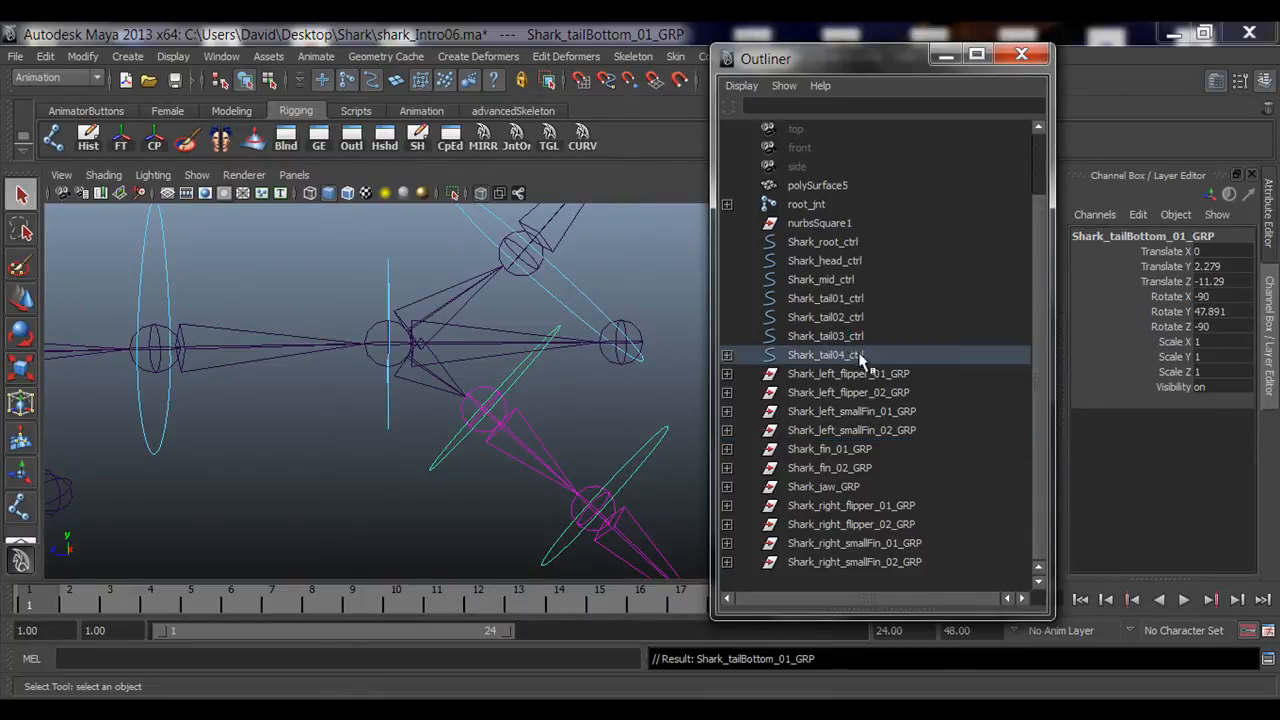
{"action": "left_click", "coordinate": [389, 274]}
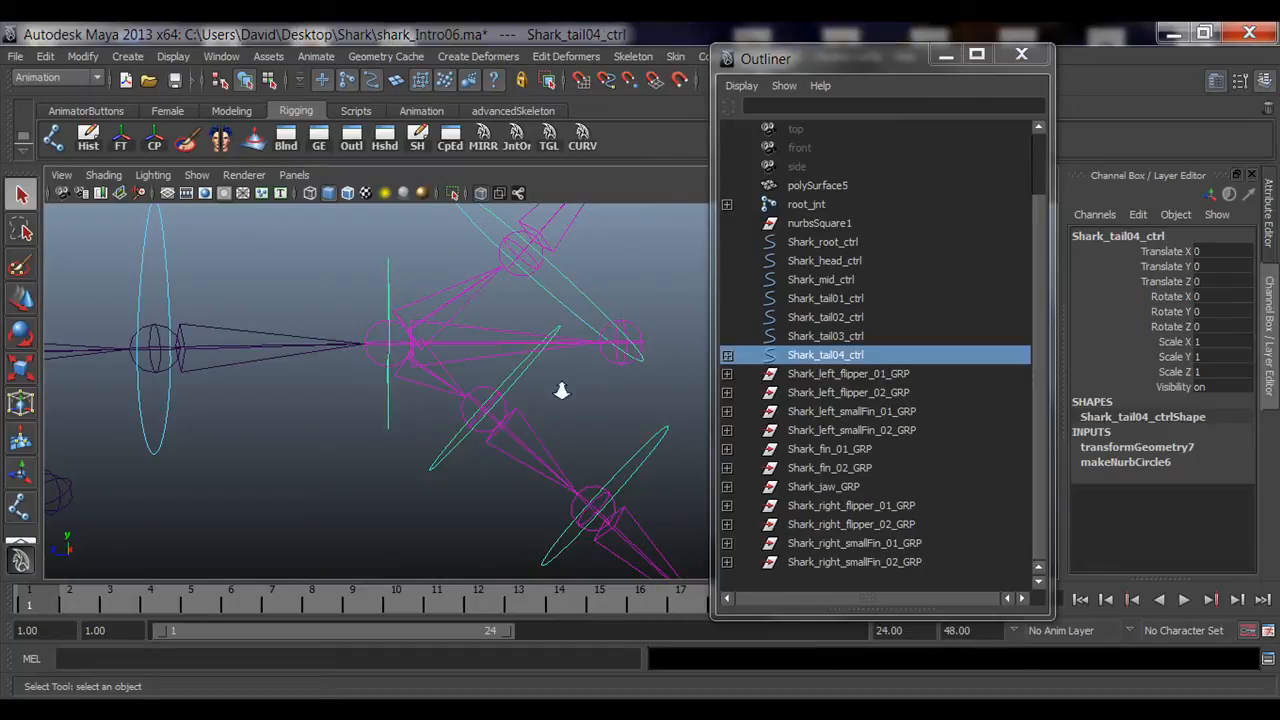
{"action": "left_click_drag", "start_coordinate": [560, 391], "coordinate": [236, 390], "text": "alt"}
{"action": "right_click_drag", "start_coordinate": [236, 390], "coordinate": [228, 390], "text": "alt"}
{"action": "key", "text": "e"}
{"action": "left_click_drag", "start_coordinate": [491, 411], "coordinate": [493, 436], "text": "alt"}
{"action": "left_click_drag", "start_coordinate": [495, 381], "coordinate": [436, 429]}
{"action": "key", "text": "q"}
{"action": "left_click", "coordinate": [488, 423]}
{"action": "key", "text": "e"}
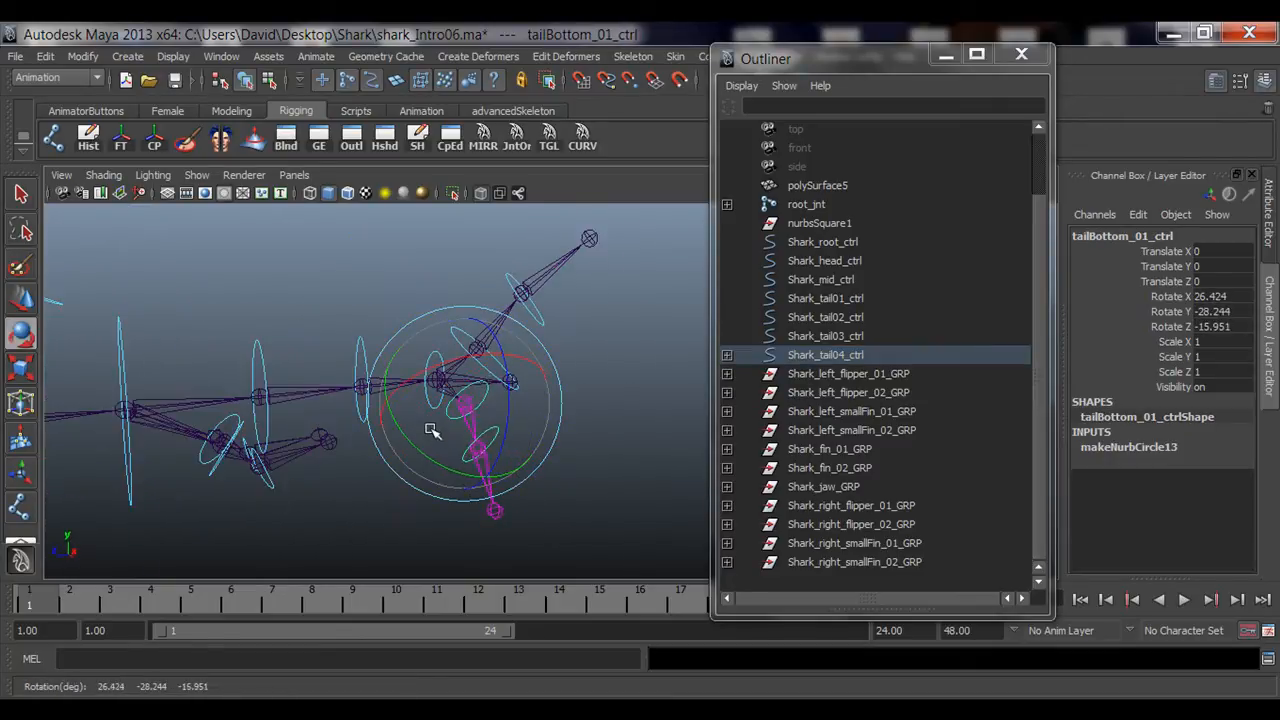
Step: Select the lower and upper tail controls in turn to inspect their rotations
{"action": "key", "text": "q"}
{"action": "left_click", "coordinate": [468, 480]}
{"action": "key", "text": "e"}
{"action": "left_click_drag", "start_coordinate": [468, 487], "coordinate": [420, 466]}
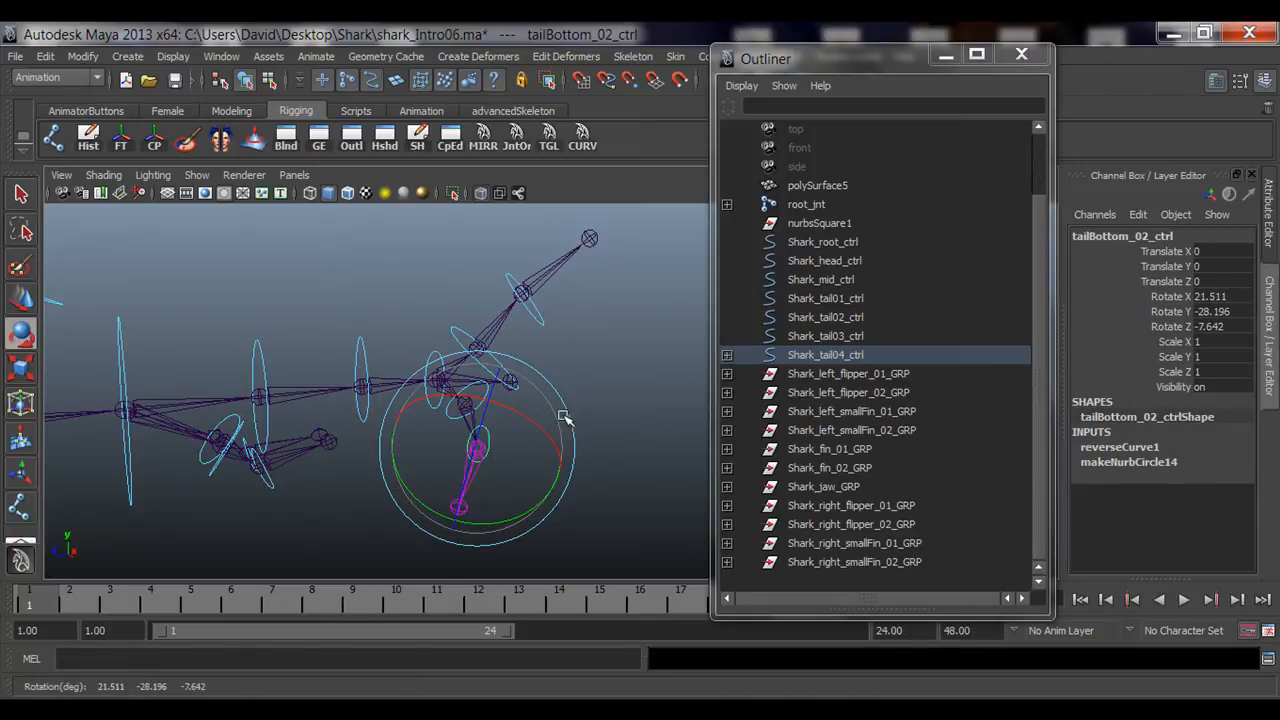
{"action": "left_click", "coordinate": [466, 314]}
{"action": "left_click", "coordinate": [452, 342]}
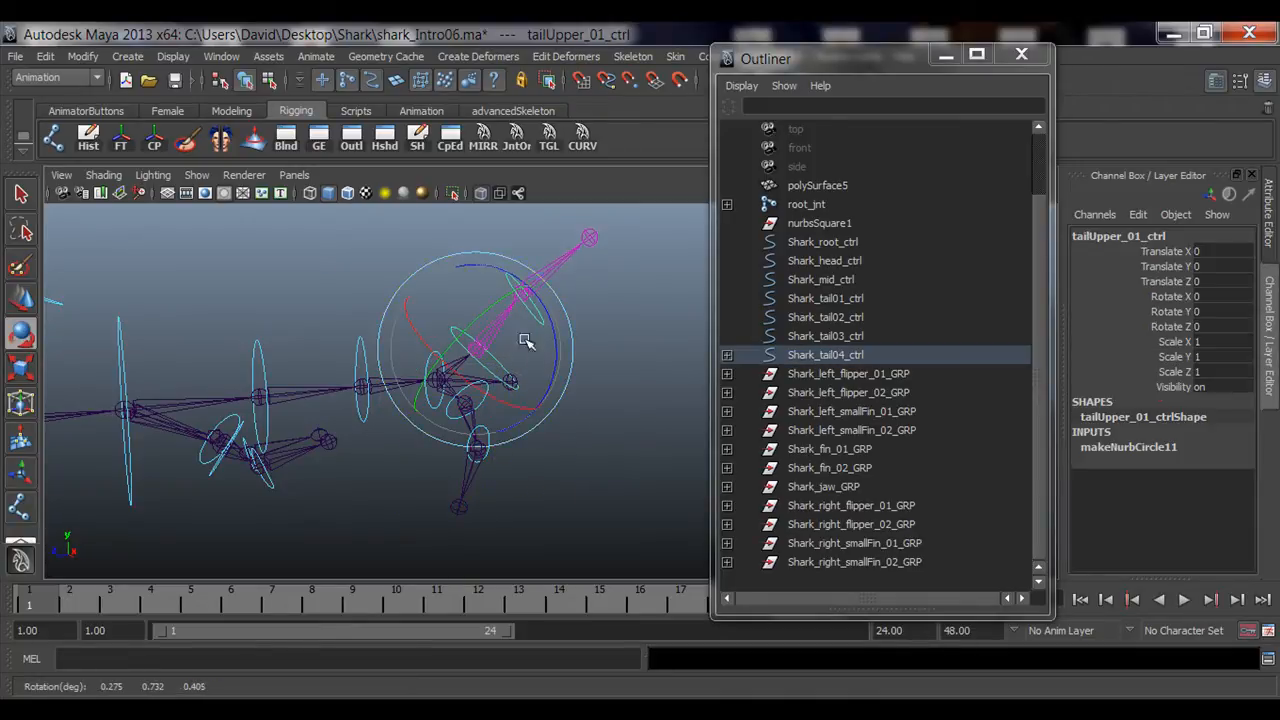
{"action": "left_click_drag", "start_coordinate": [528, 343], "coordinate": [549, 280]}
{"action": "key", "text": "q"}
{"action": "left_click", "coordinate": [533, 301]}
{"action": "key", "text": "e"}
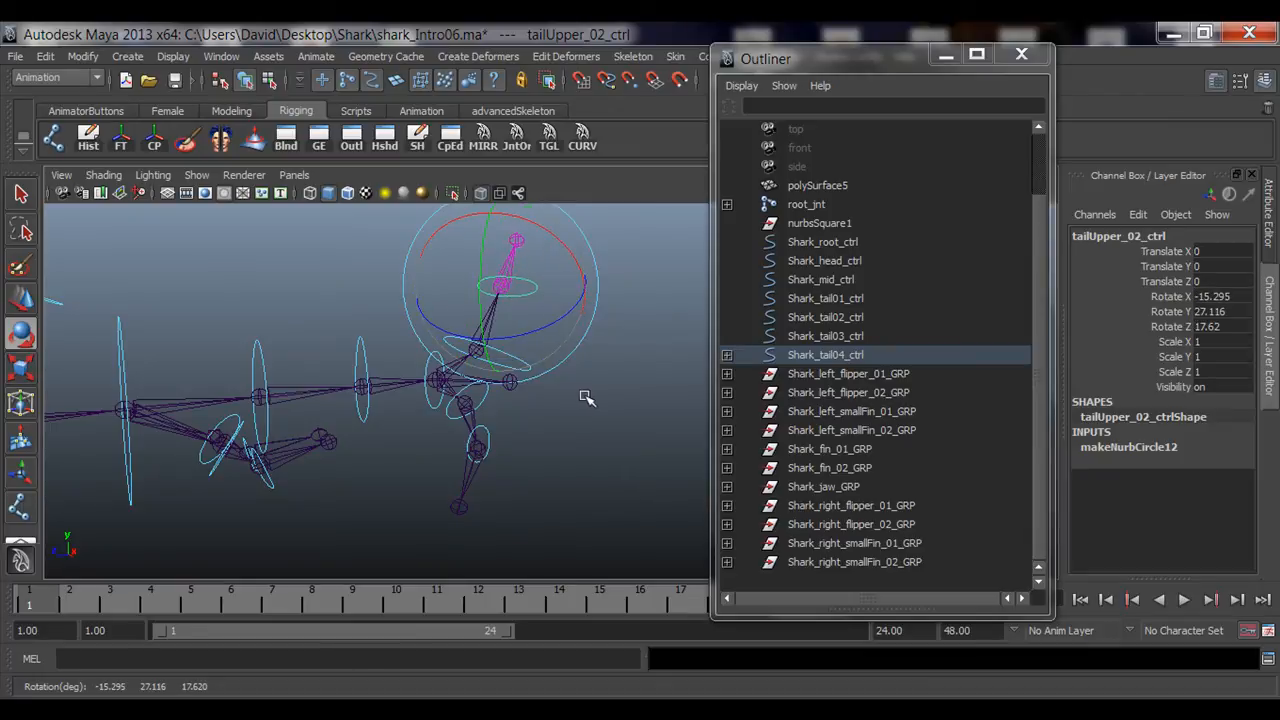
{"action": "left_click", "coordinate": [583, 393]}
{"action": "right_click_drag", "start_coordinate": [583, 395], "coordinate": [441, 435], "text": "alt"}
{"action": "mouse_move", "coordinate": [441, 435]}
{"action": "left_mouse_down", "text": "alt"}
{"action": "mouse_move", "coordinate": [557, 447]}
{"action": "mouse_move", "coordinate": [447, 430]}
{"action": "left_mouse_up", "text": "alt"}
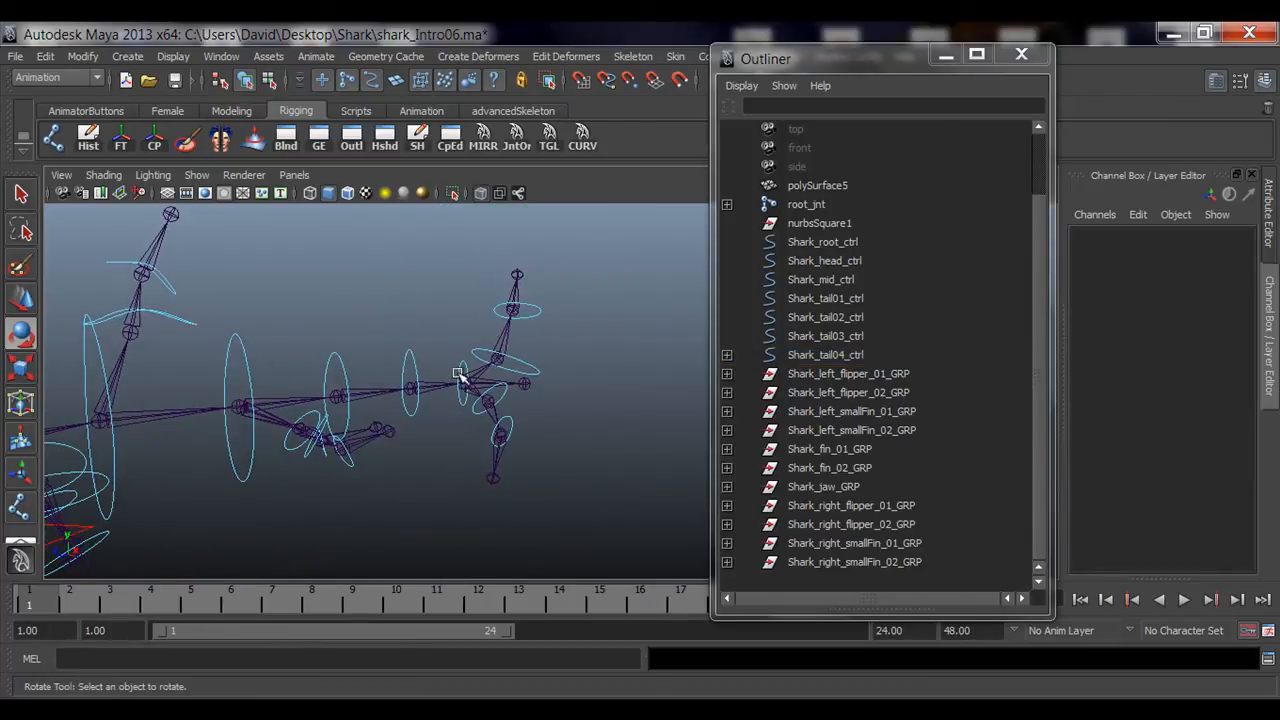
{"action": "left_click", "coordinate": [461, 371]}
{"action": "left_click_drag", "start_coordinate": [490, 391], "coordinate": [523, 412]}
{"action": "left_click_drag", "start_coordinate": [606, 468], "coordinate": [597, 470], "text": "alt"}
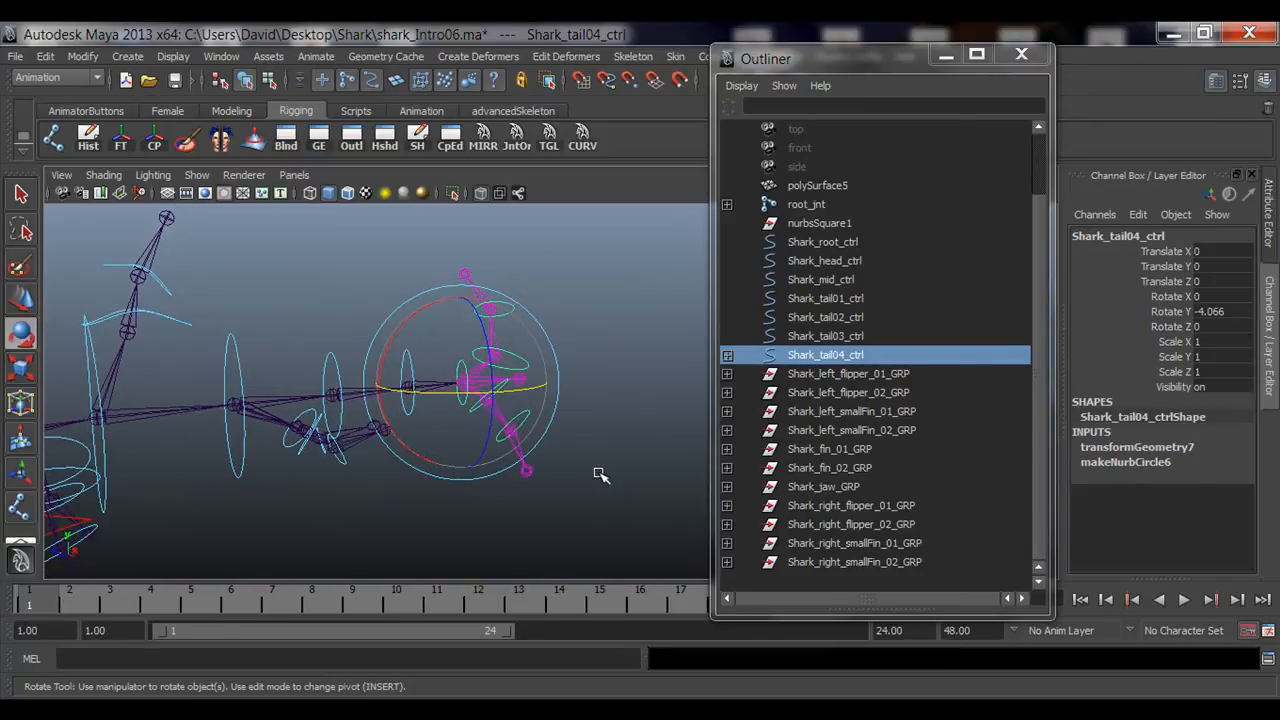
{"action": "key", "text": "q"}
{"action": "left_click", "coordinate": [355, 84]}
{"action": "left_click_drag", "start_coordinate": [562, 346], "coordinate": [567, 350], "text": "alt"}
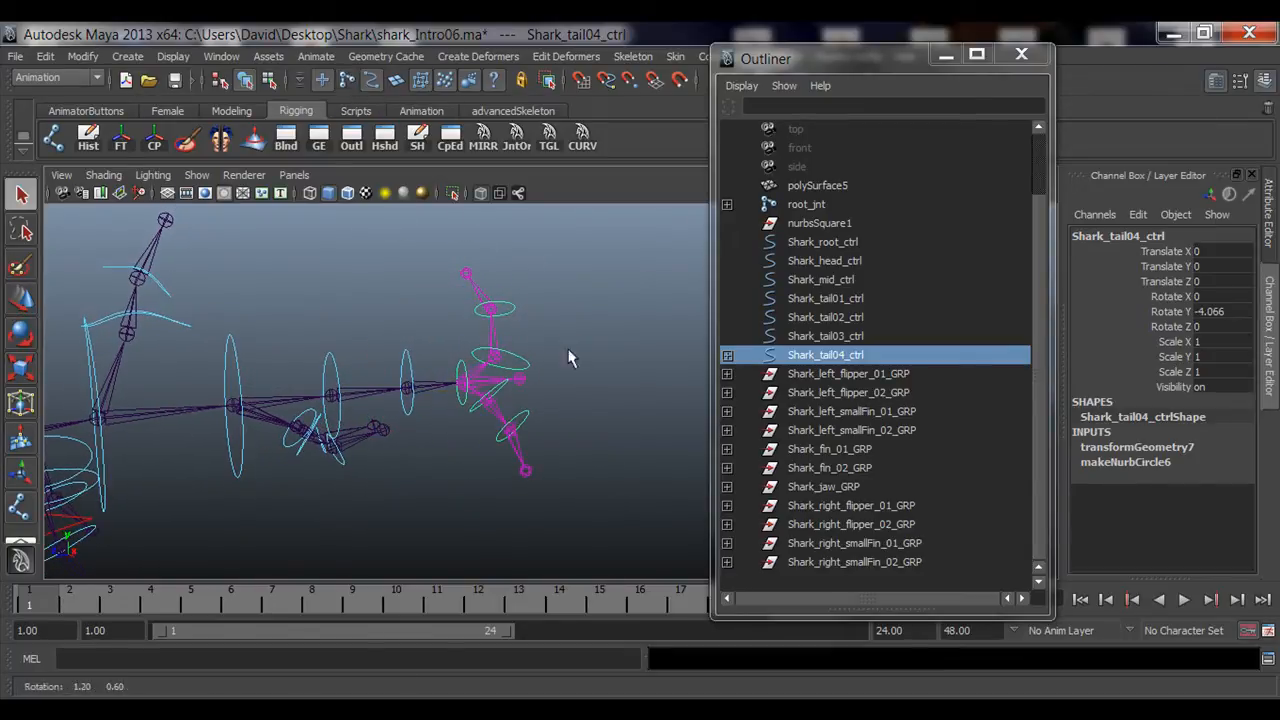
Step: Reset tailBottom_02_ctrl's Rotate X, Y and Z to 0
{"action": "left_click", "coordinate": [457, 459]}
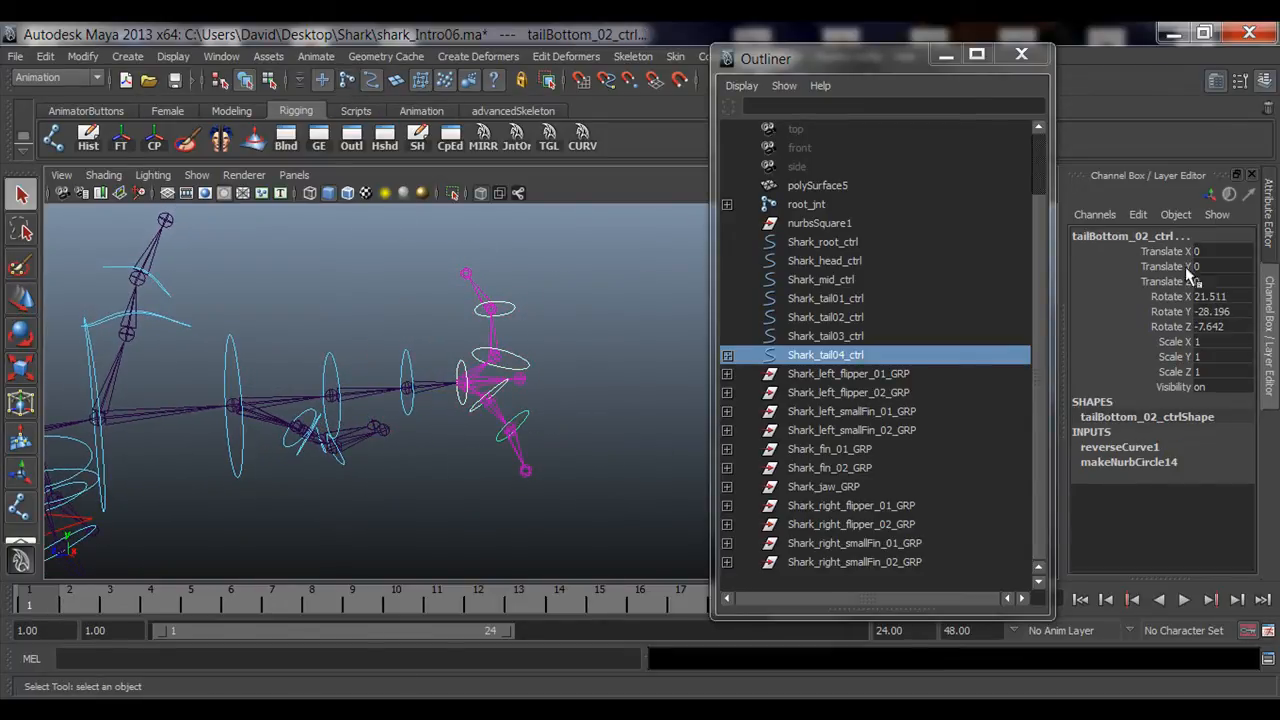
{"action": "left_click_drag", "start_coordinate": [1212, 297], "coordinate": [1215, 326]}
{"action": "type", "text": "0"}
{"action": "key", "text": "Return"}
{"action": "left_click", "coordinate": [462, 264]}
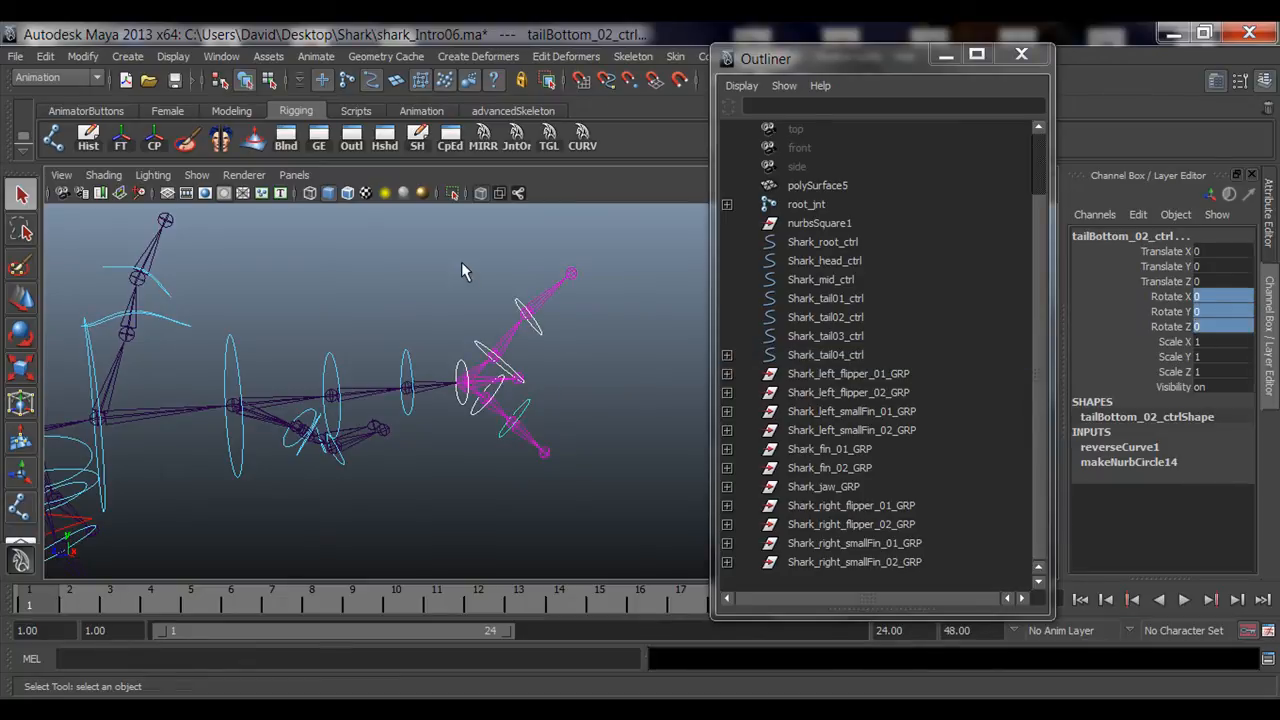
Step: Parent Shark_tail04_ctrl under Shark_tail03_ctrl in the Outliner
{"action": "left_click_drag", "start_coordinate": [538, 396], "coordinate": [488, 405], "text": "alt"}
{"action": "right_click_drag", "start_coordinate": [343, 400], "coordinate": [440, 404], "text": "alt"}
{"action": "middle_click_drag", "start_coordinate": [330, 374], "coordinate": [378, 411], "text": "alt"}
{"action": "right_click_drag", "start_coordinate": [371, 411], "coordinate": [455, 411], "text": "alt"}
{"action": "middle_click_drag", "start_coordinate": [386, 388], "coordinate": [420, 382], "text": "alt"}
{"action": "right_click_drag", "start_coordinate": [404, 320], "coordinate": [260, 338], "text": "alt"}
{"action": "middle_click_drag", "start_coordinate": [254, 341], "coordinate": [320, 333], "text": "alt"}
{"action": "right_click_drag", "start_coordinate": [536, 383], "coordinate": [524, 383], "text": "alt"}
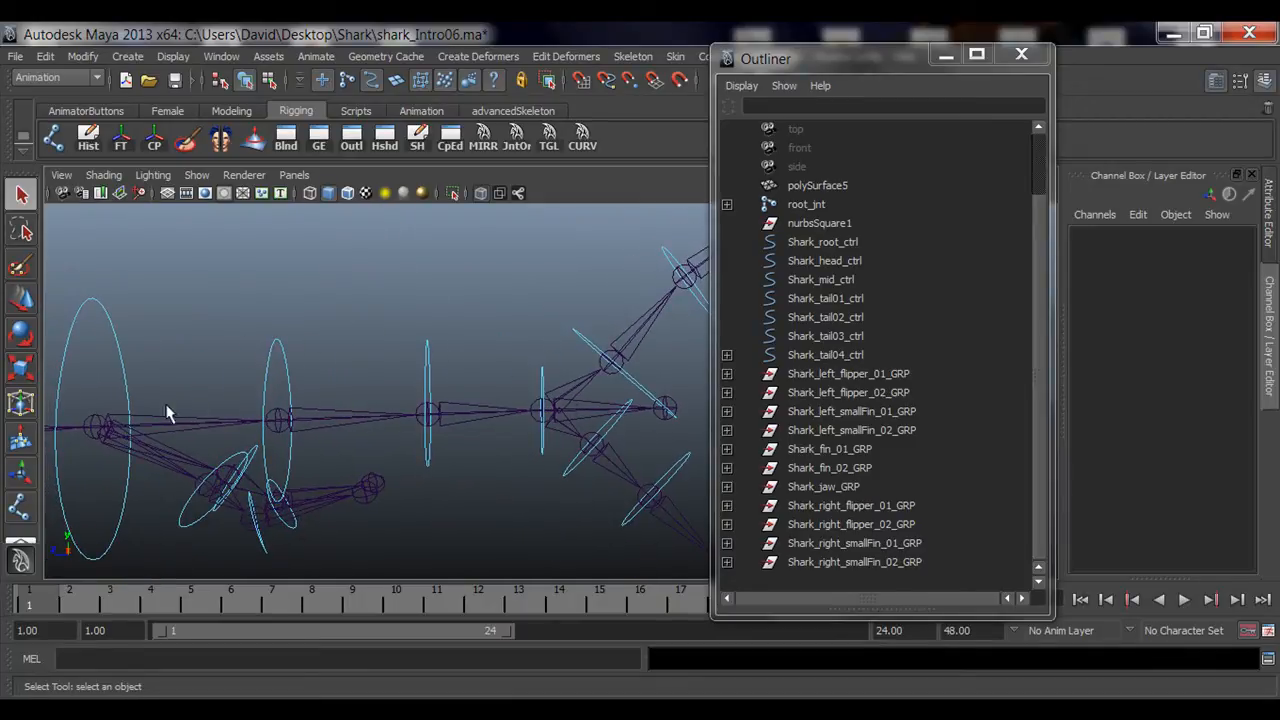
{"action": "right_click_drag", "start_coordinate": [455, 424], "coordinate": [396, 424], "text": "alt"}
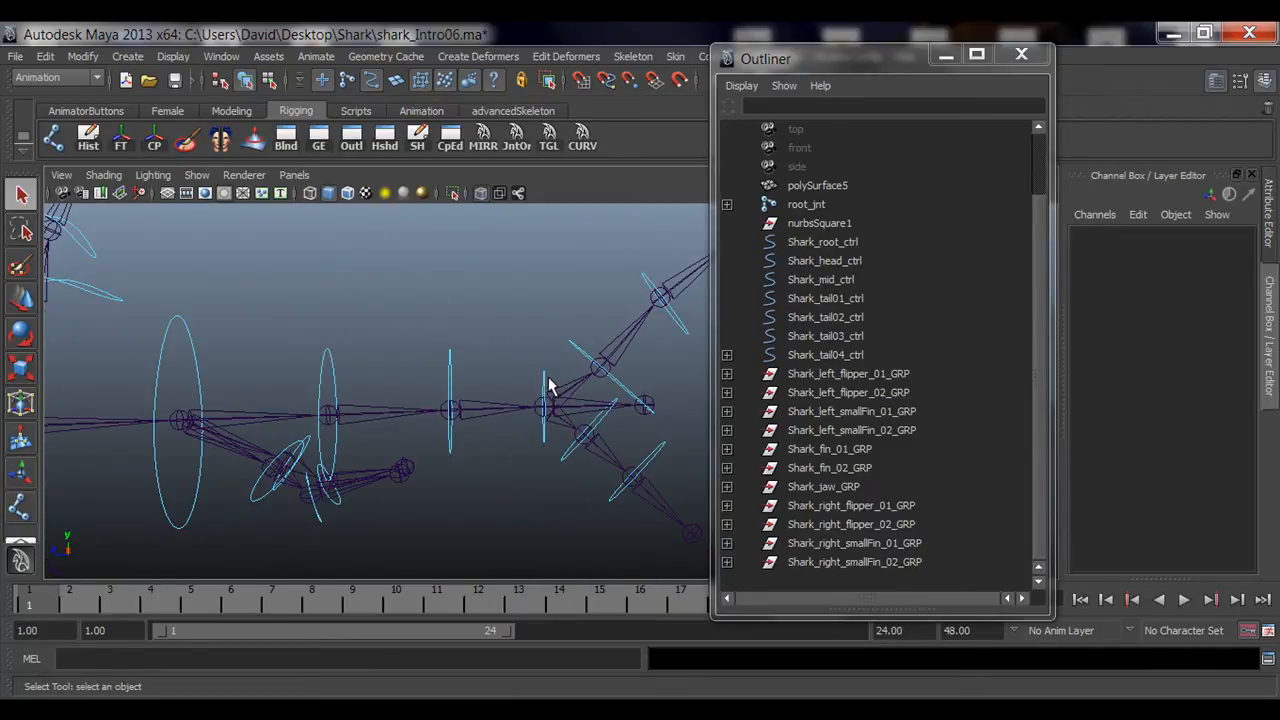
{"action": "left_click", "coordinate": [542, 381]}
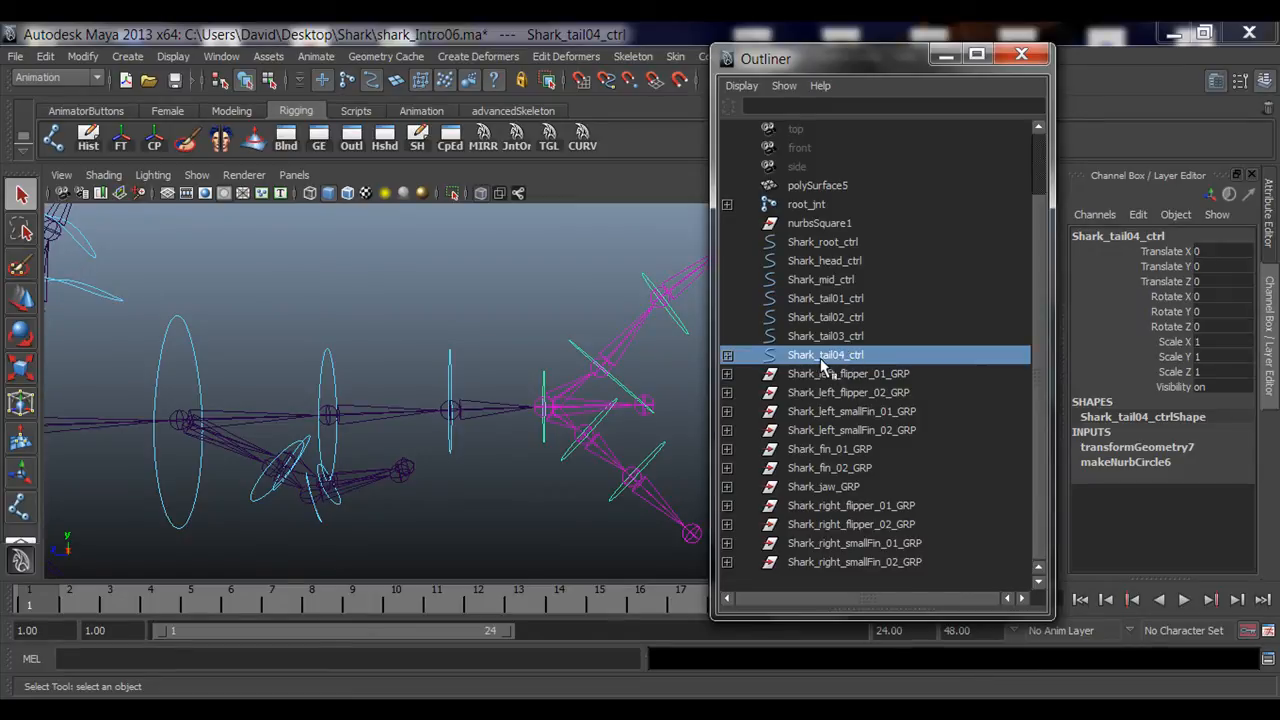
{"action": "key", "text": "w"}
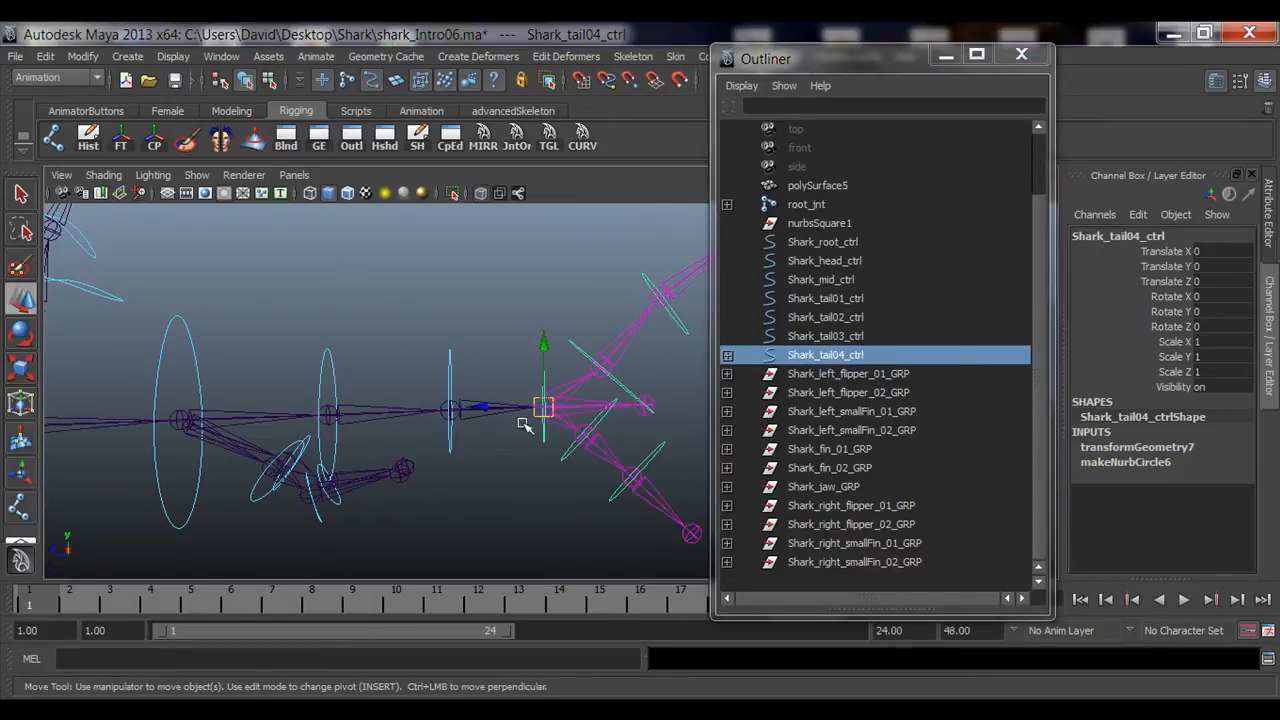
{"action": "left_click_drag", "start_coordinate": [523, 423], "coordinate": [598, 440], "text": "alt"}
{"action": "right_click_drag", "start_coordinate": [598, 440], "coordinate": [674, 437], "text": "alt"}
{"action": "left_click_drag", "start_coordinate": [674, 437], "coordinate": [502, 386], "text": "alt"}
{"action": "left_click_drag", "start_coordinate": [326, 303], "coordinate": [391, 350]}
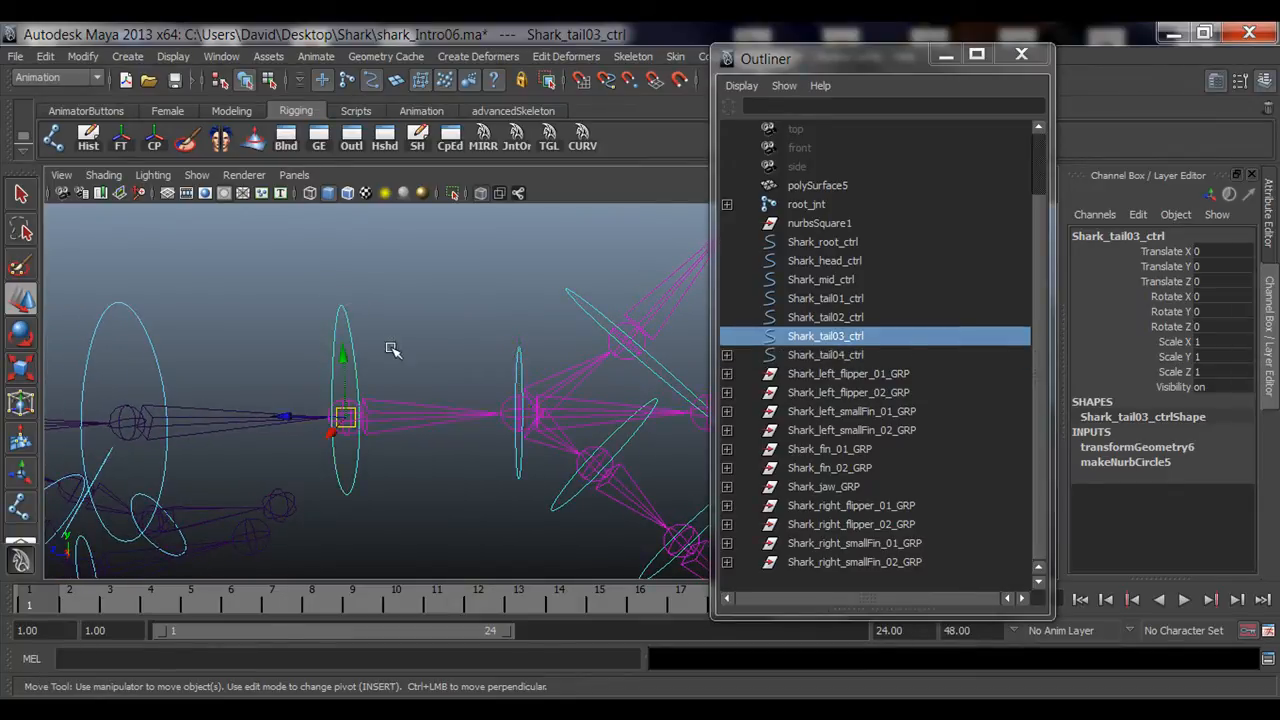
{"action": "left_click_drag", "start_coordinate": [412, 398], "coordinate": [501, 353], "text": "alt"}
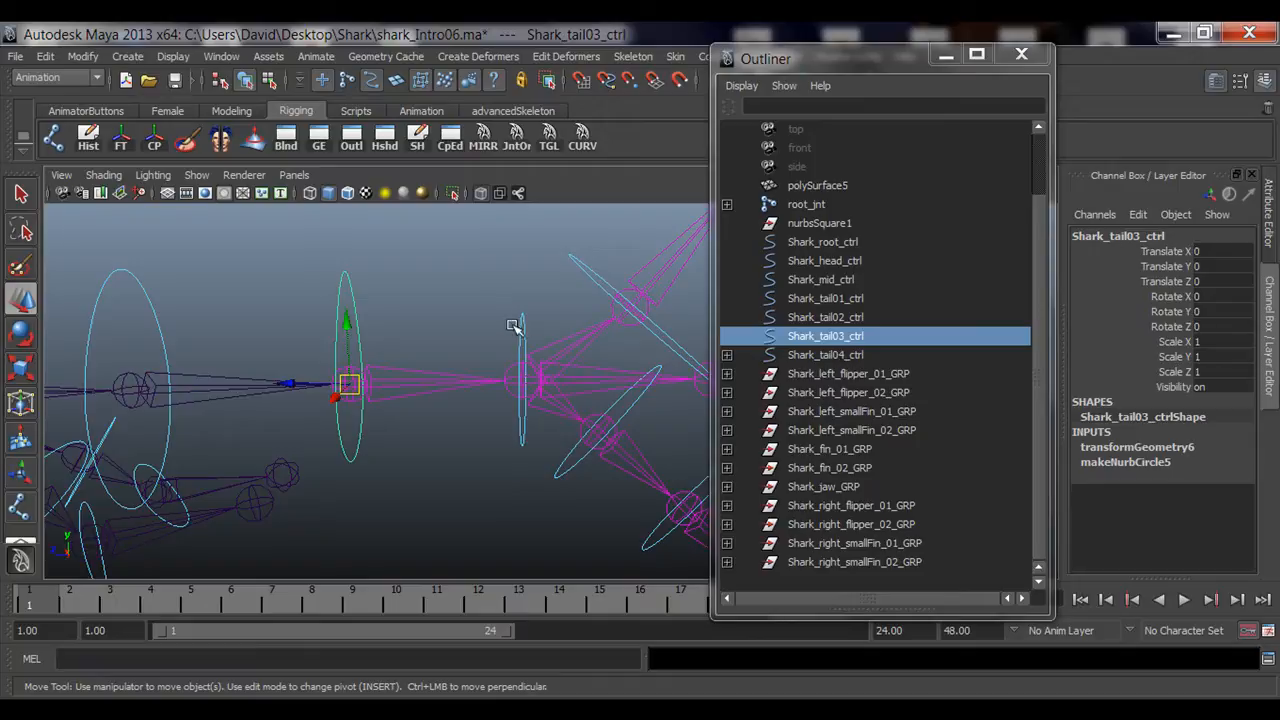
{"action": "left_click", "coordinate": [836, 357]}
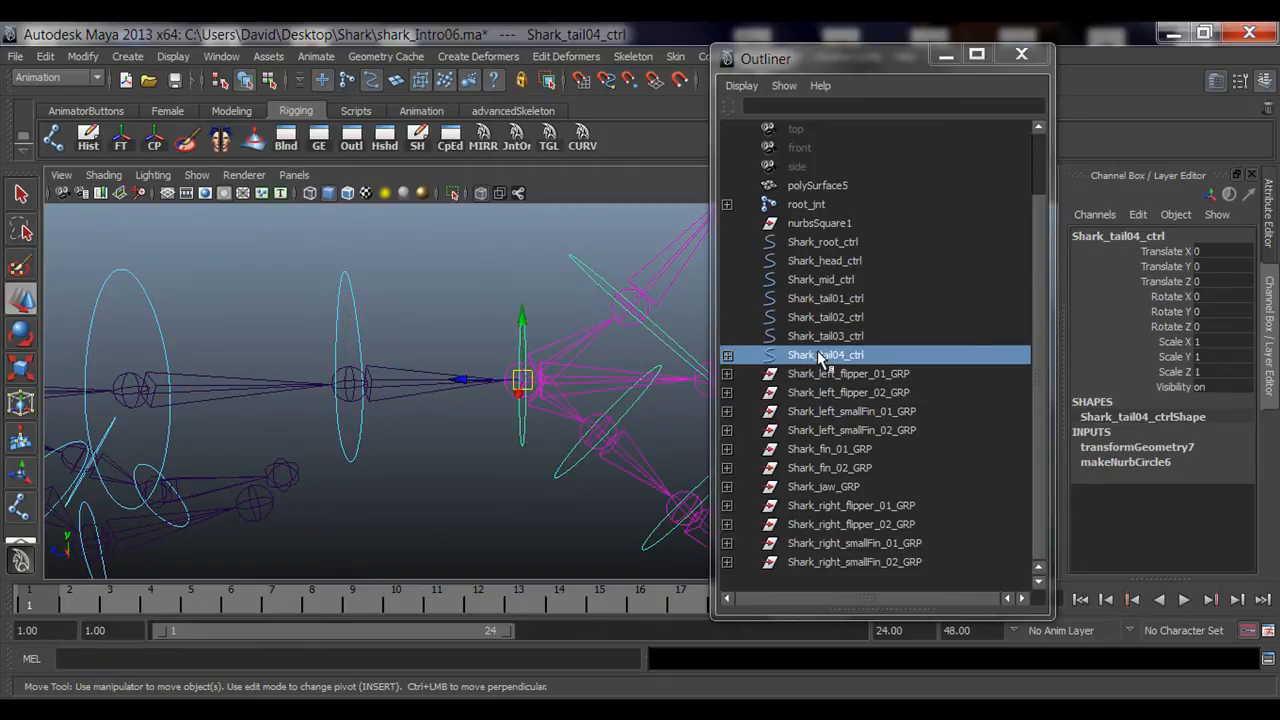
{"action": "middle_click_drag", "start_coordinate": [821, 356], "coordinate": [822, 343]}
Step: Test-rotate Shark_tail03_ctrl to check the tail follows, then undo the rotation twice
{"action": "left_click", "coordinate": [337, 293]}
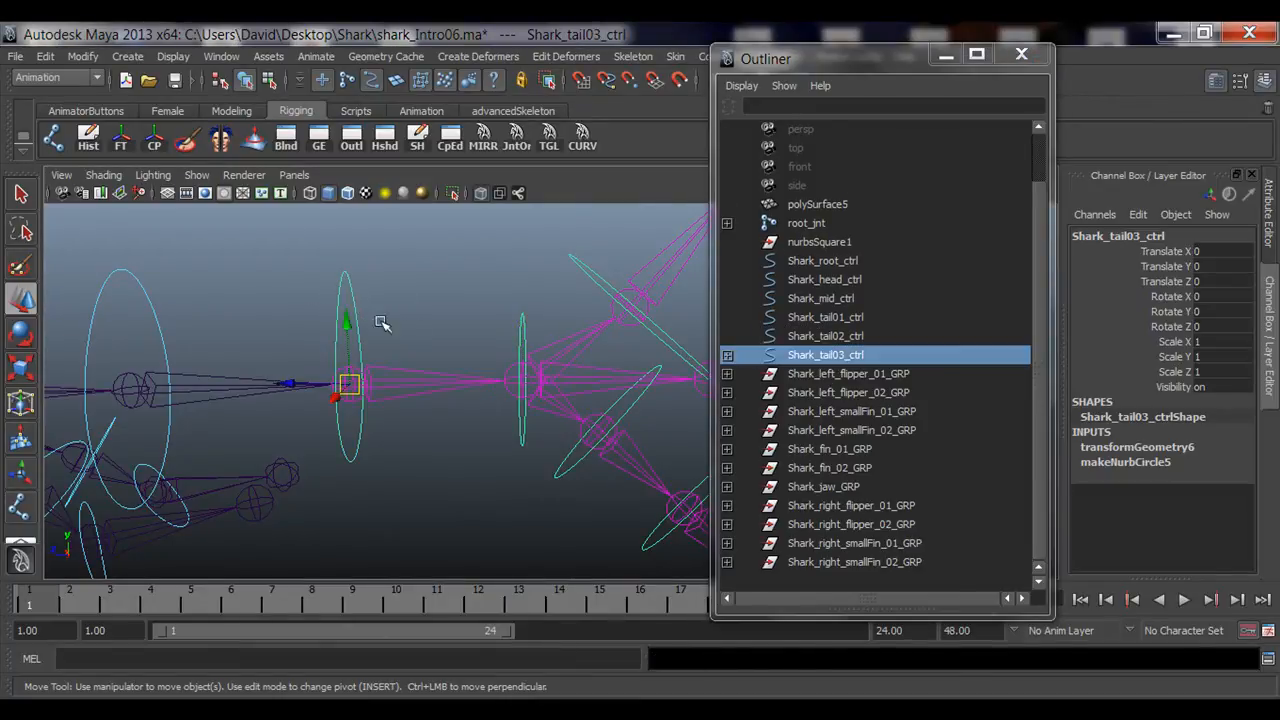
{"action": "scroll", "coordinate": [506, 334], "scroll_direction": "down", "scroll_amount": 2}
{"action": "middle_click_drag", "start_coordinate": [506, 334], "coordinate": [464, 336], "text": "alt"}
{"action": "key", "text": "e"}
{"action": "left_click_drag", "start_coordinate": [378, 400], "coordinate": [430, 388]}
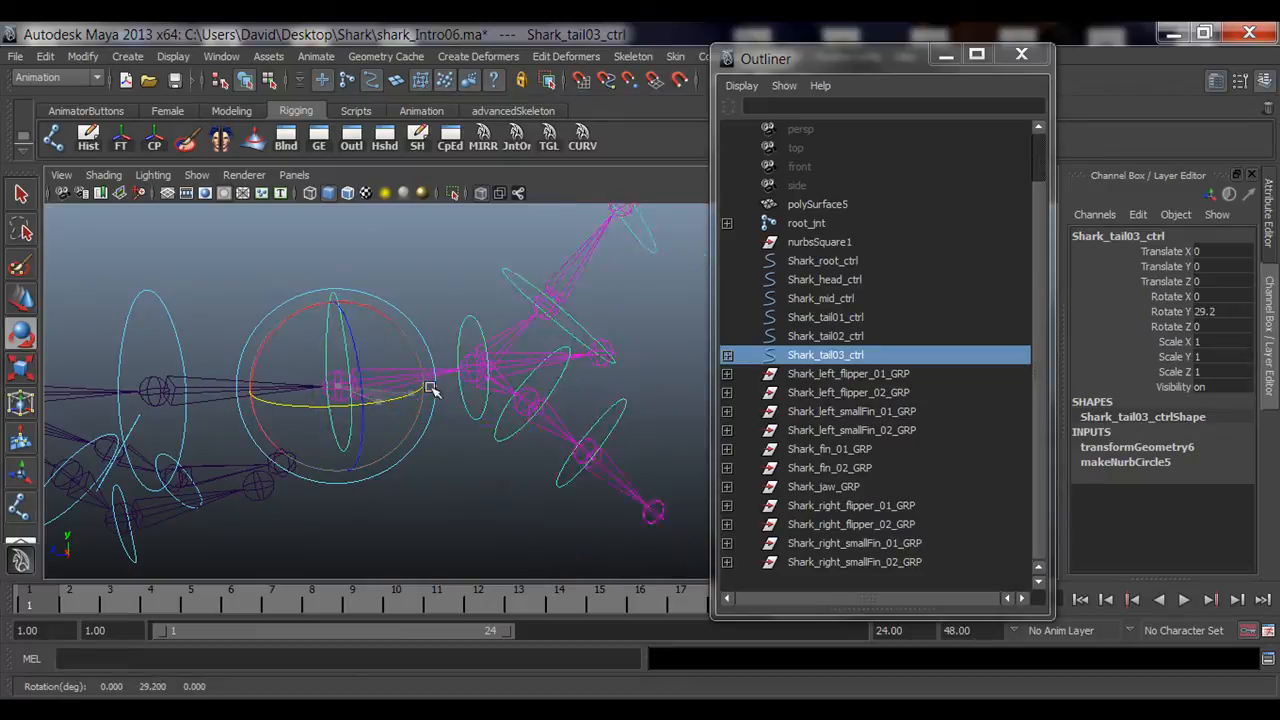
{"action": "key", "text": "ctrl+z"}
{"action": "key", "text": "ctrl+z"}
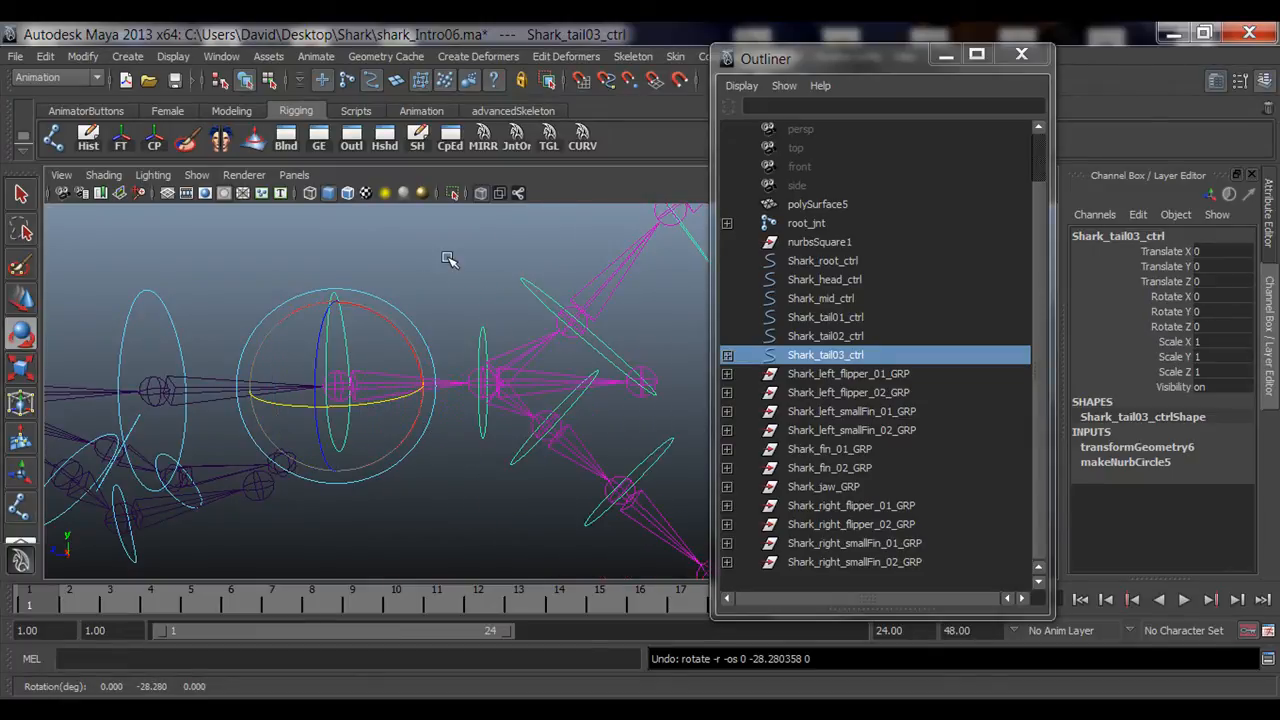
Step: Parent Shark_tail03_ctrl under Shark_tail02_ctrl
{"action": "middle_click_drag", "start_coordinate": [352, 309], "coordinate": [514, 301], "text": "alt"}
{"action": "left_click", "coordinate": [432, 273]}
{"action": "right_click_drag", "start_coordinate": [353, 348], "coordinate": [478, 352], "text": "alt"}
{"action": "middle_click_drag", "start_coordinate": [483, 354], "coordinate": [486, 391], "text": "alt"}
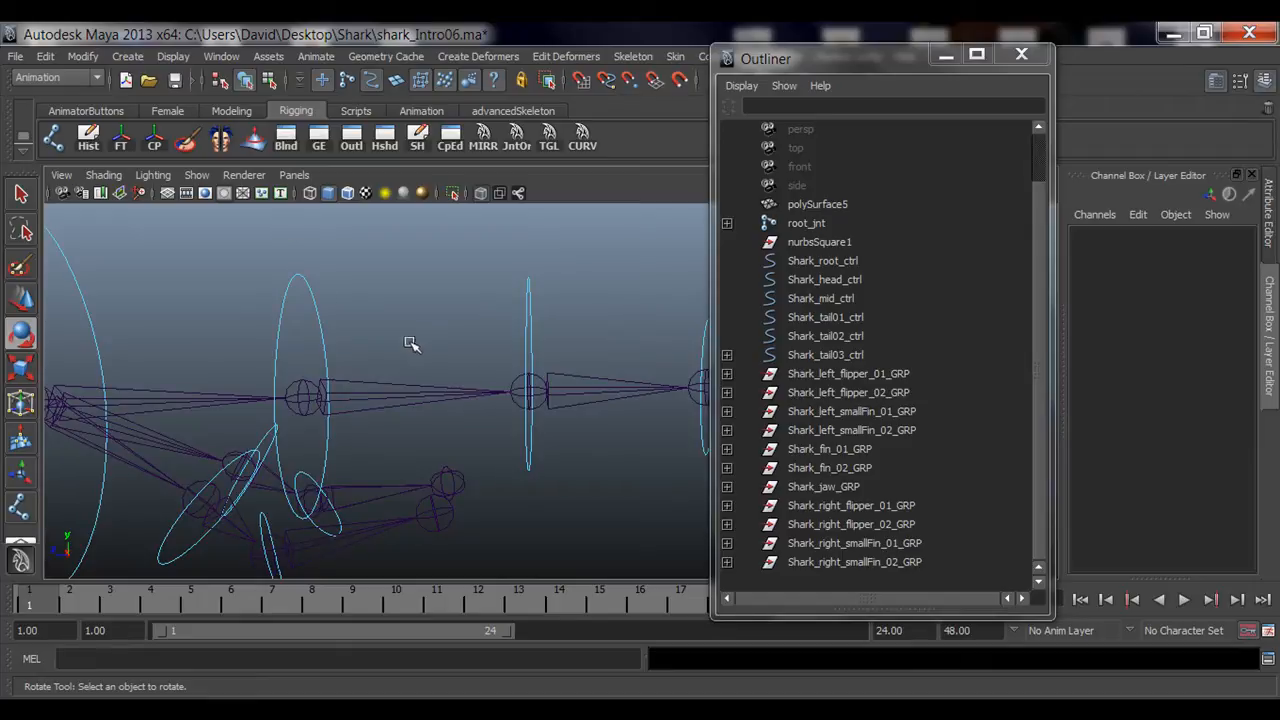
{"action": "left_click", "coordinate": [546, 321]}
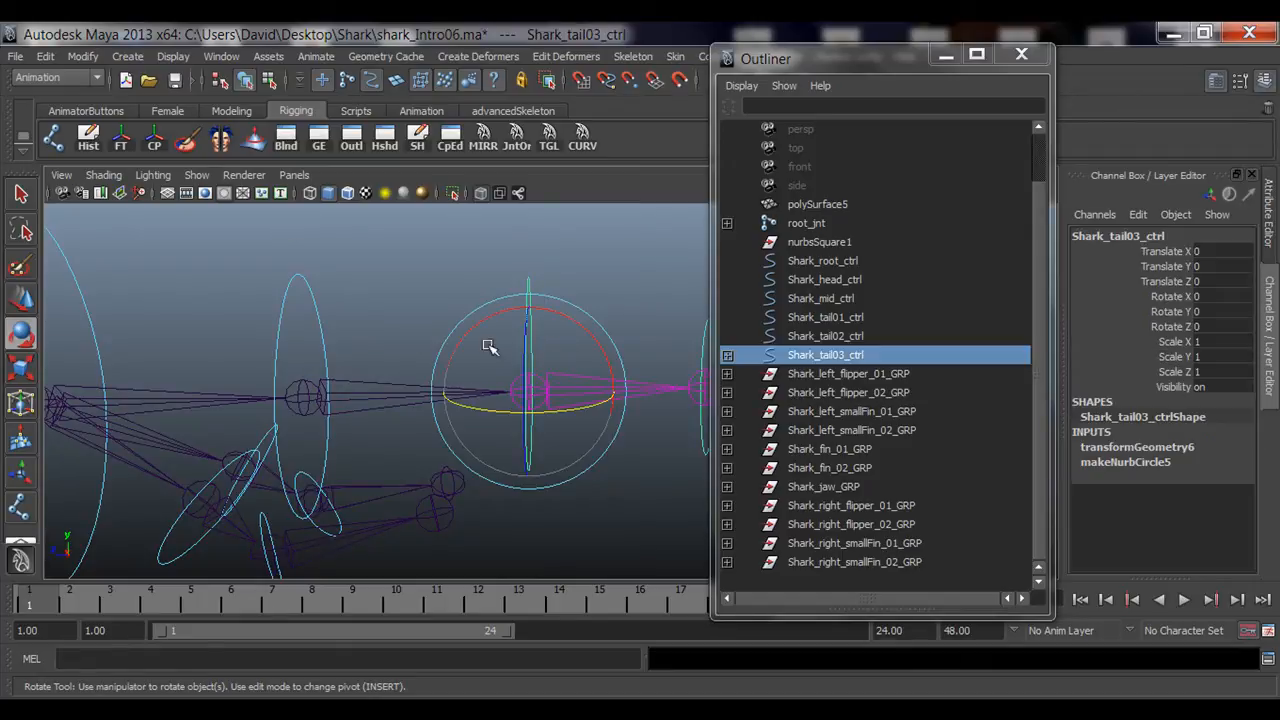
{"action": "left_click", "coordinate": [334, 304]}
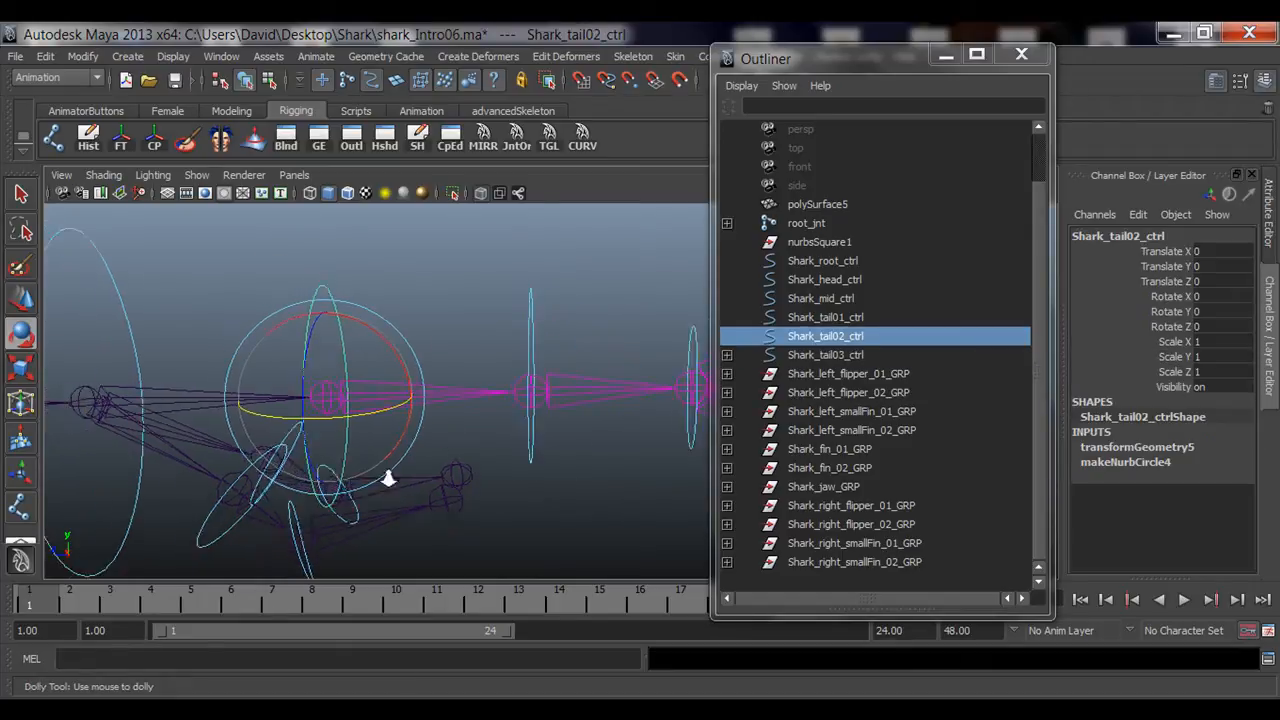
{"action": "left_click", "coordinate": [552, 320]}
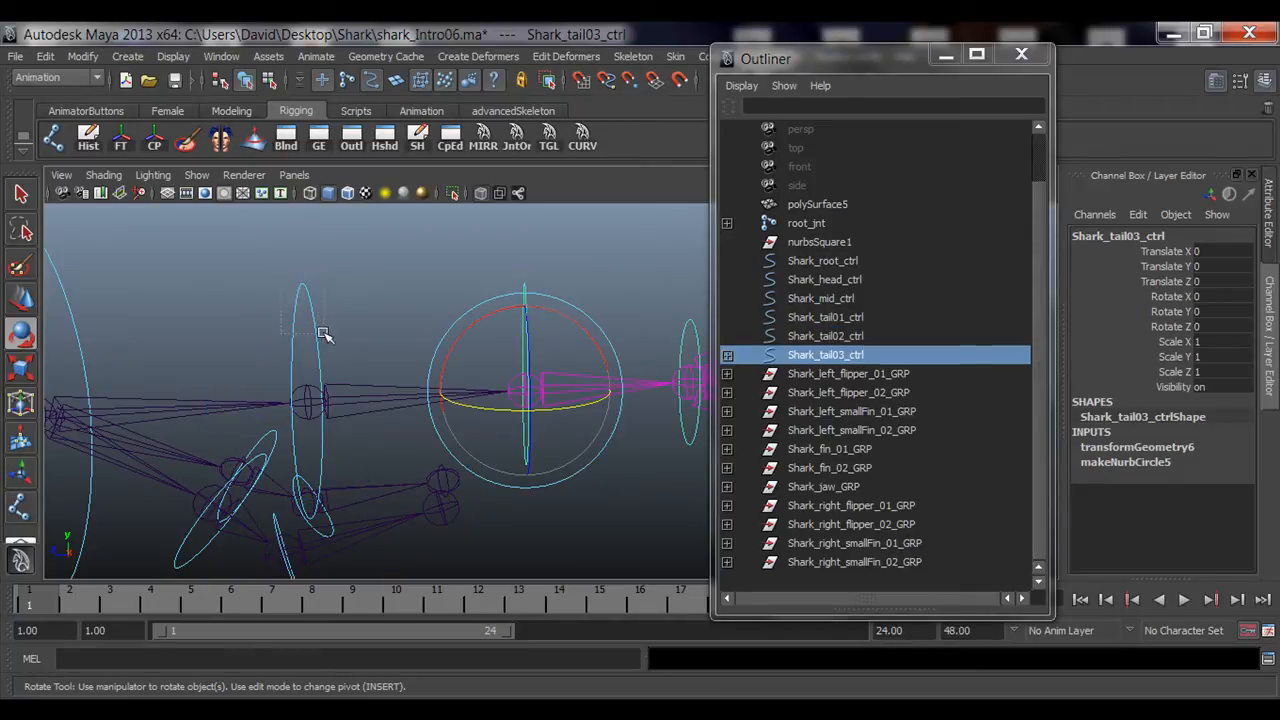
{"action": "left_click", "coordinate": [321, 334], "text": "shift"}
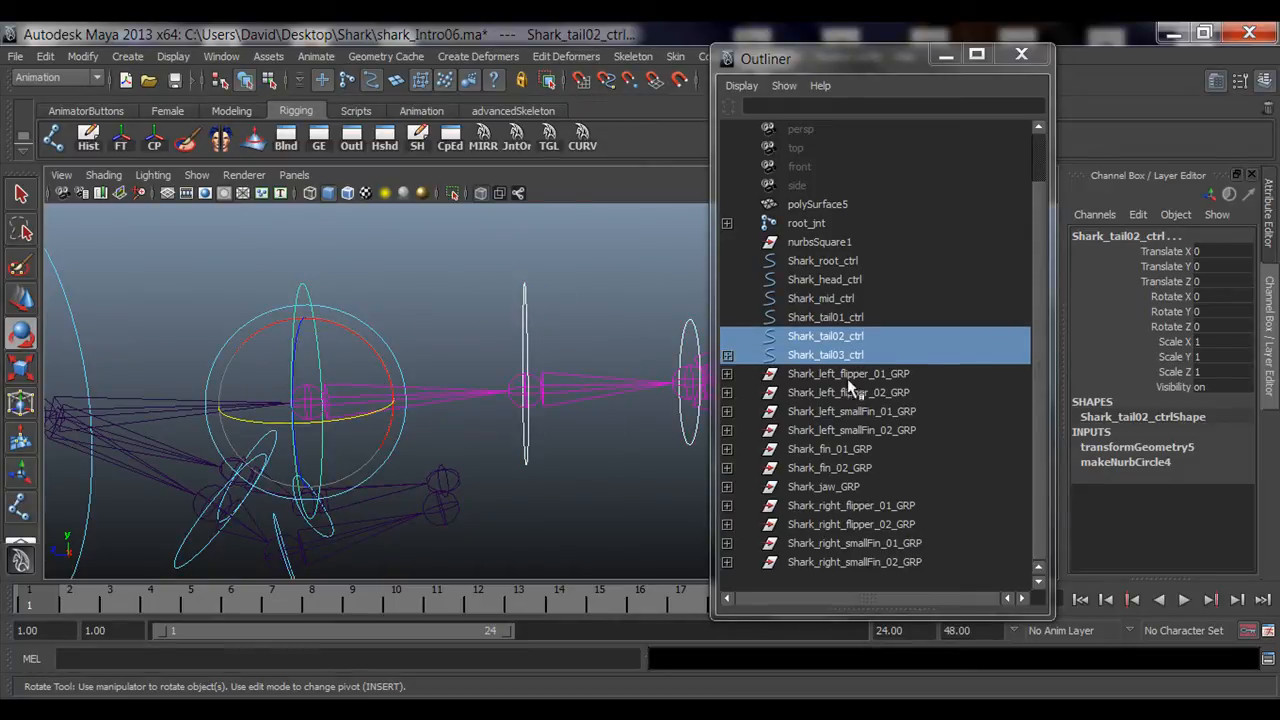
{"action": "key", "text": "p"}
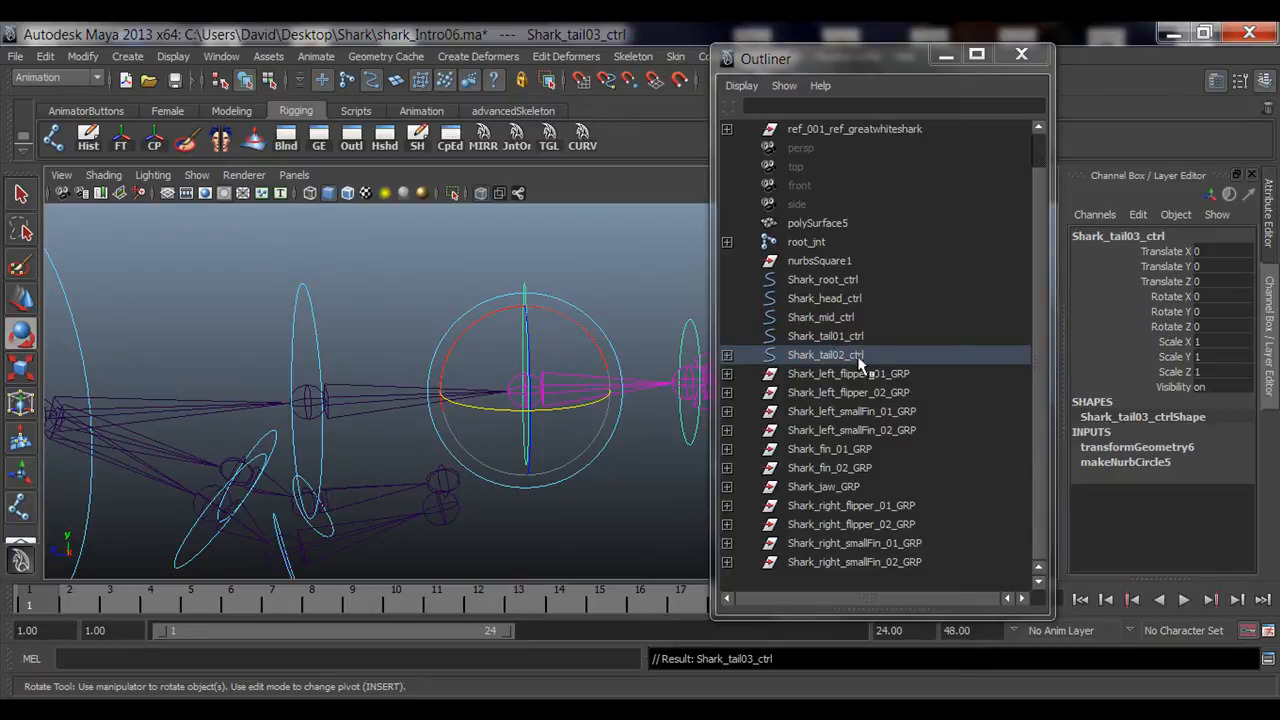
Step: Test-rotate Shark_tail02_ctrl and Shark_tail03_ctrl to check the tail chain follows
{"action": "left_click", "coordinate": [446, 278]}
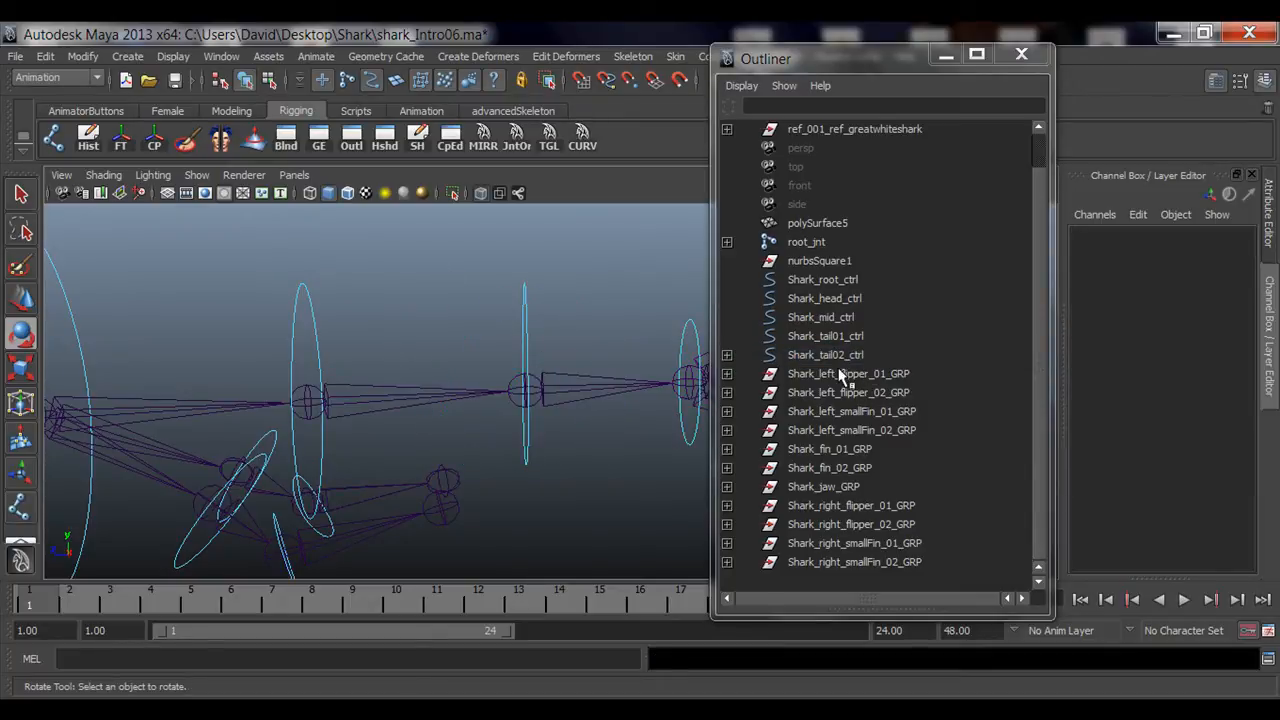
{"action": "left_click", "coordinate": [318, 312]}
{"action": "right_click_drag", "start_coordinate": [392, 364], "coordinate": [340, 368], "text": "alt"}
{"action": "middle_click_drag", "start_coordinate": [455, 397], "coordinate": [397, 391], "text": "alt"}
{"action": "right_click_drag", "start_coordinate": [526, 465], "coordinate": [410, 466], "text": "alt"}
{"action": "middle_click_drag", "start_coordinate": [410, 466], "coordinate": [399, 470], "text": "alt"}
{"action": "left_click_drag", "start_coordinate": [399, 470], "coordinate": [402, 418], "text": "alt"}
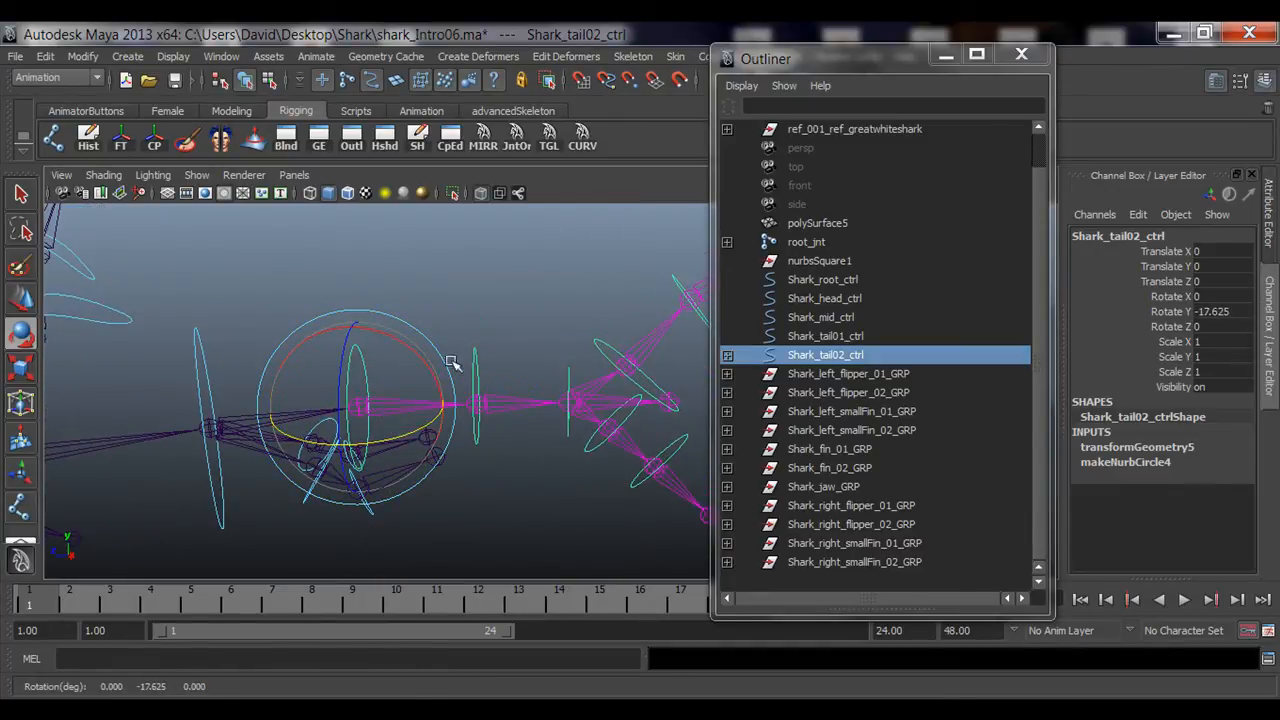
{"action": "left_click", "coordinate": [472, 350]}
{"action": "left_click_drag", "start_coordinate": [533, 414], "coordinate": [472, 420]}
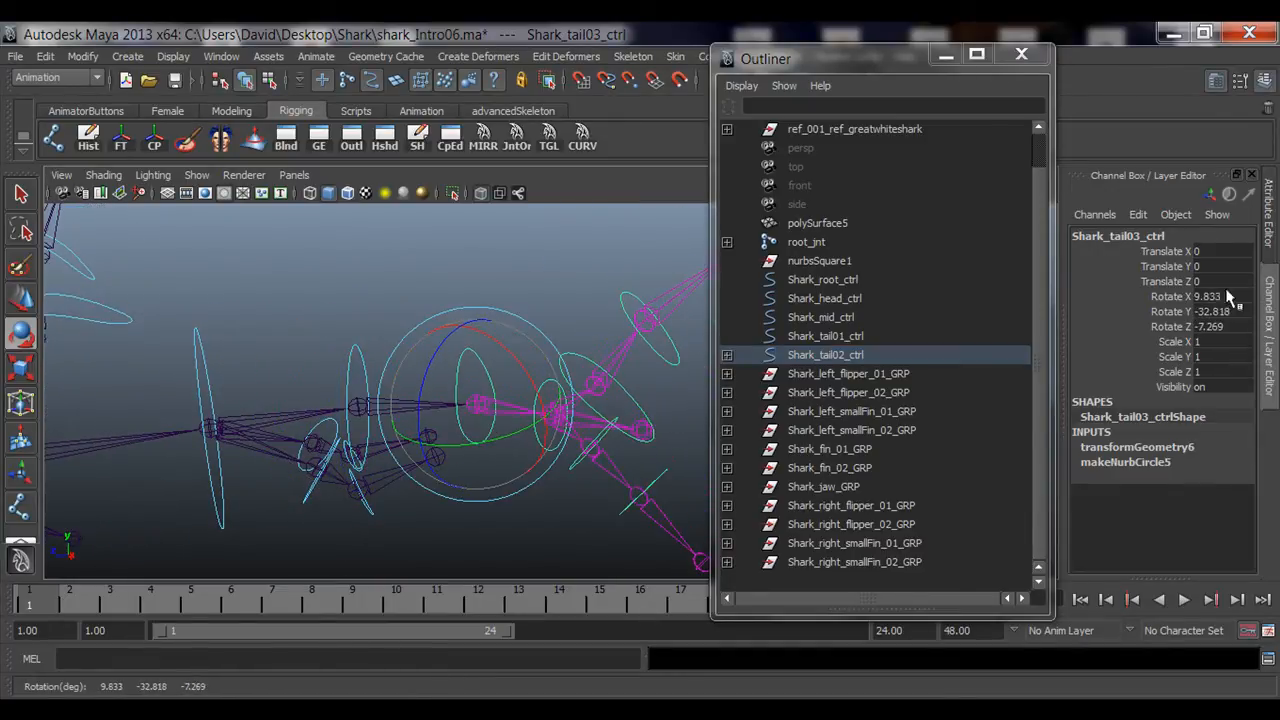
Step: Reset Shark_tail03_ctrl's rotations and Shark_tail02_ctrl's Rotate Y to 0
{"action": "left_click_drag", "start_coordinate": [1210, 297], "coordinate": [1210, 327]}
{"action": "type", "text": "0"}
{"action": "key", "text": "Return"}
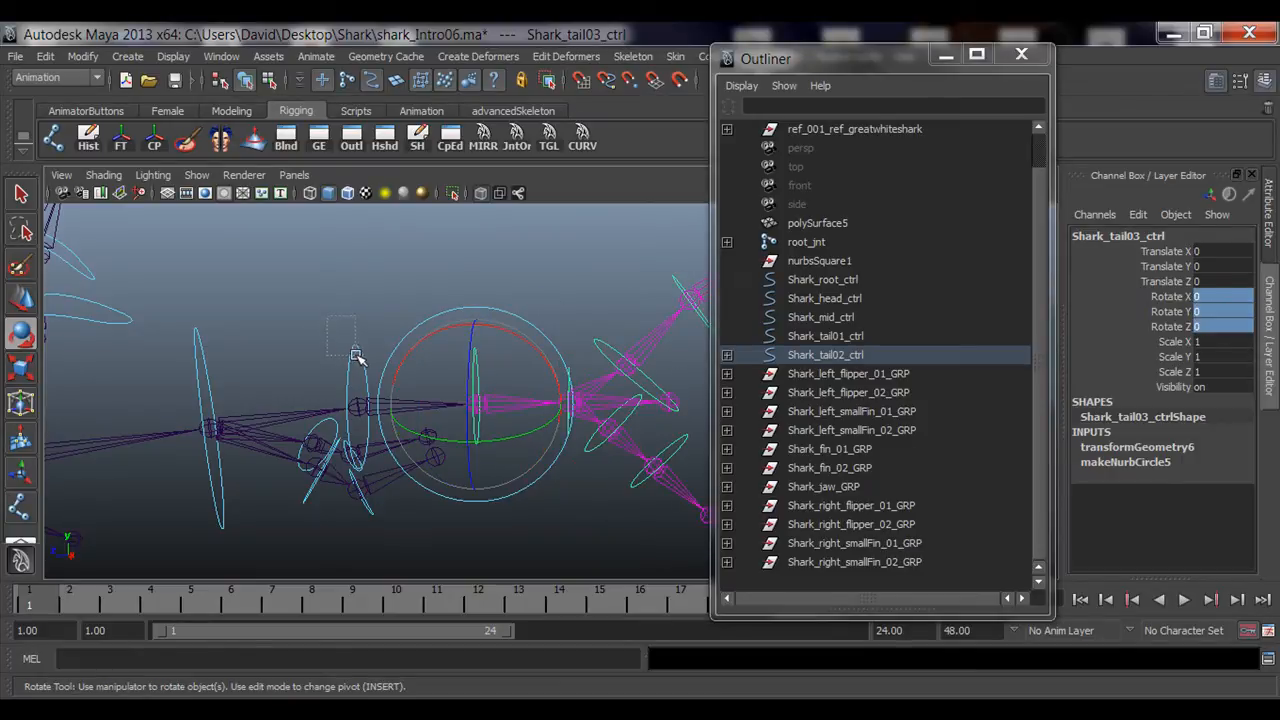
{"action": "left_click", "coordinate": [357, 357]}
{"action": "left_click", "coordinate": [1238, 314]}
{"action": "type", "text": "0"}
{"action": "key", "text": "Return"}
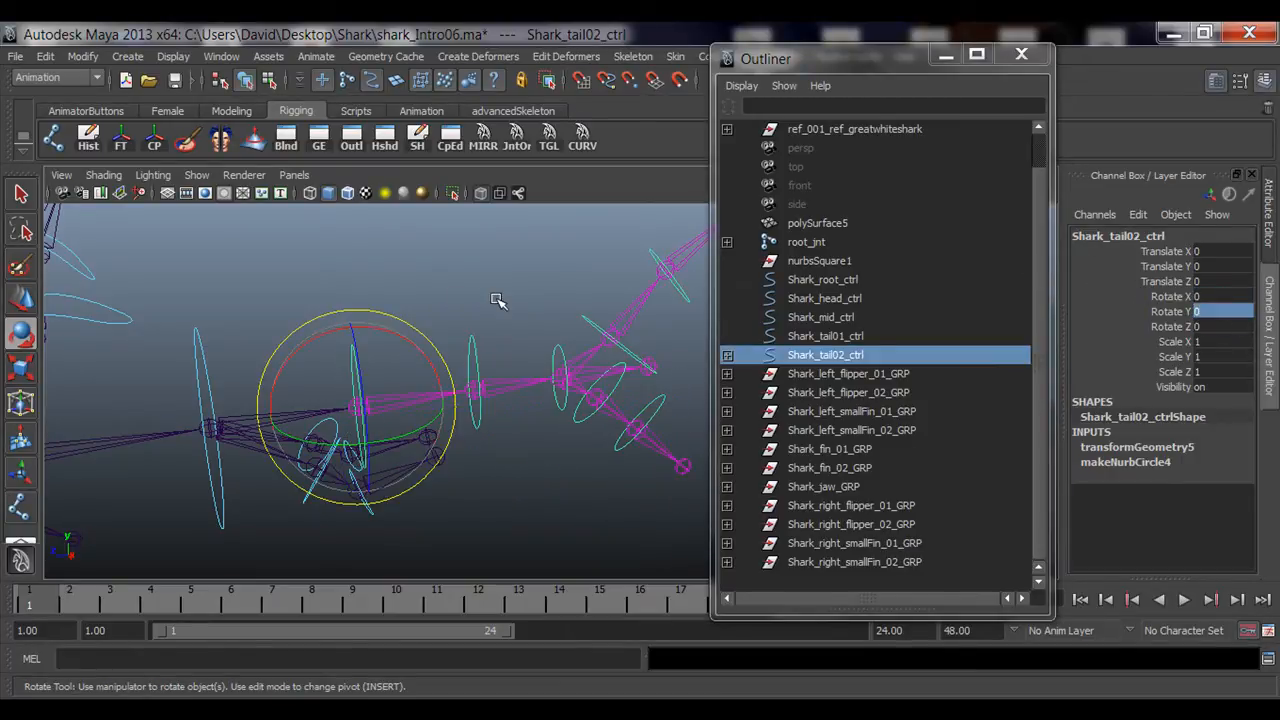
Step: Parent Shark_tail02_ctrl under Shark_tail01_ctrl
{"action": "left_click", "coordinate": [492, 298]}
{"action": "left_click_drag", "start_coordinate": [408, 385], "coordinate": [509, 383], "text": "alt"}
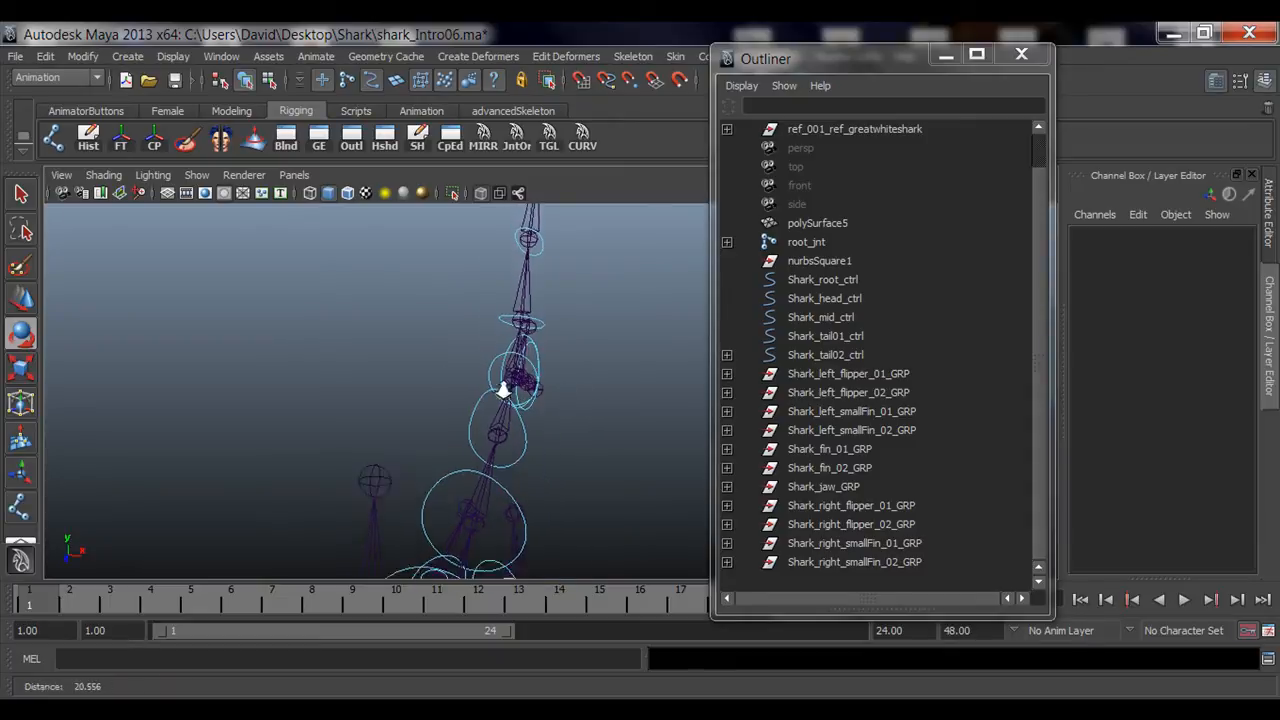
{"action": "left_click_drag", "start_coordinate": [575, 438], "coordinate": [517, 426], "text": "alt"}
{"action": "right_click_drag", "start_coordinate": [517, 426], "coordinate": [432, 387], "text": "alt"}
{"action": "middle_click_drag", "start_coordinate": [432, 387], "coordinate": [495, 352], "text": "alt"}
{"action": "left_click_drag", "start_coordinate": [495, 352], "coordinate": [431, 383], "text": "alt"}
{"action": "right_click_drag", "start_coordinate": [431, 383], "coordinate": [547, 403], "text": "alt"}
{"action": "left_click_drag", "start_coordinate": [546, 403], "coordinate": [458, 436], "text": "alt"}
{"action": "left_click", "coordinate": [520, 270]}
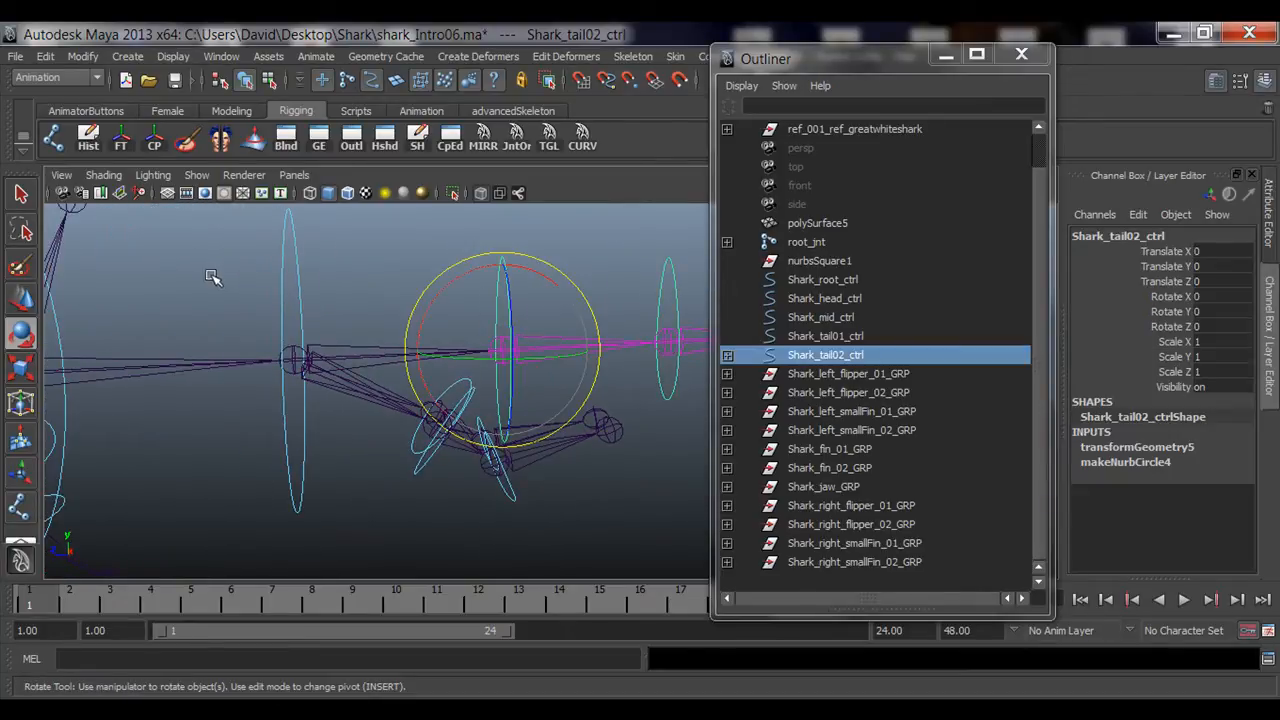
{"action": "left_click", "coordinate": [315, 286], "text": "shift"}
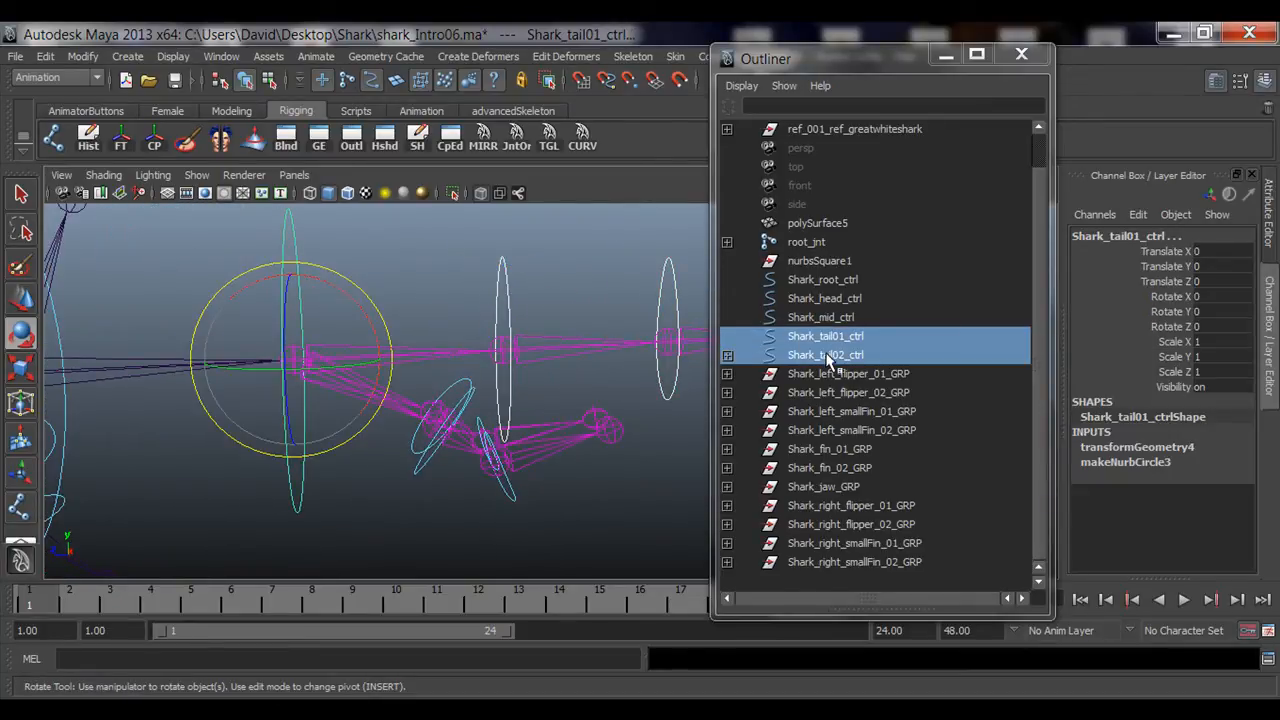
{"action": "key", "text": "p"}
Step: Examine the left small fin controls and the Shark_left_smallFin_02_GRP group
{"action": "right_click_drag", "start_coordinate": [402, 305], "coordinate": [391, 363], "text": "alt"}
{"action": "left_click_drag", "start_coordinate": [391, 363], "coordinate": [333, 370]}
{"action": "left_click_drag", "start_coordinate": [333, 370], "coordinate": [564, 475], "text": "alt"}
{"action": "left_click", "coordinate": [640, 520]}
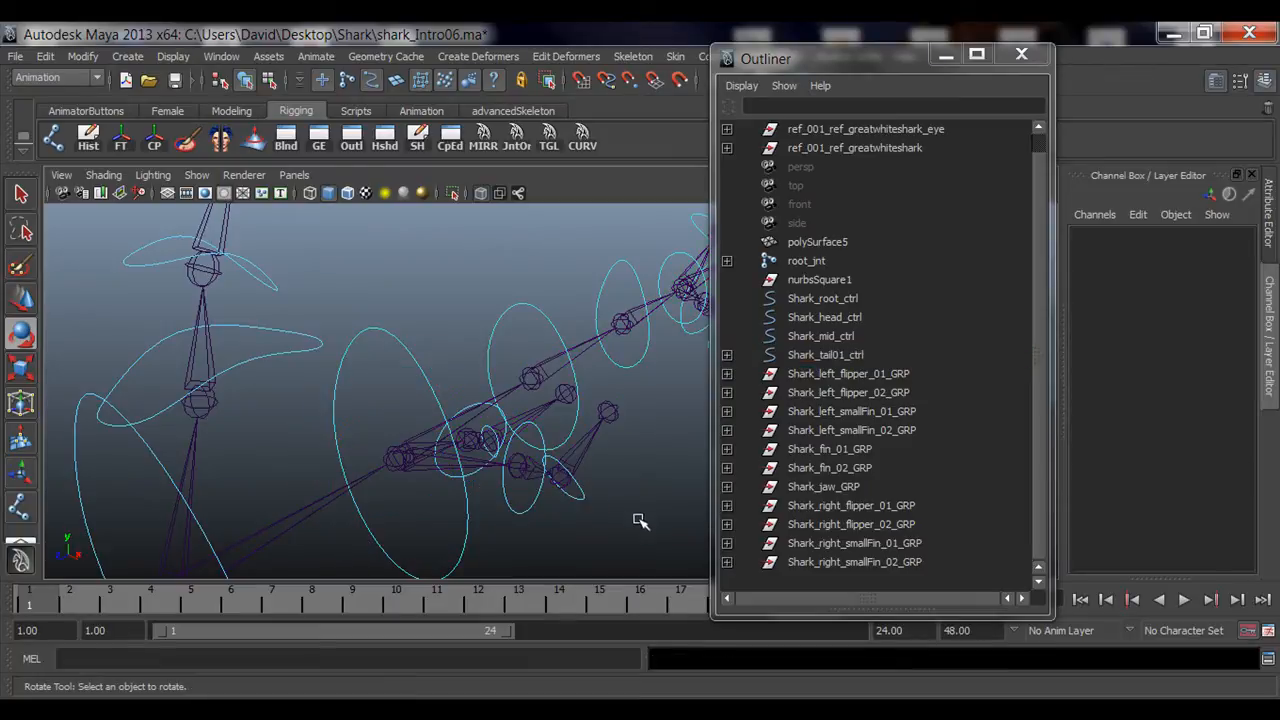
{"action": "left_click_drag", "start_coordinate": [640, 520], "coordinate": [605, 383], "text": "alt"}
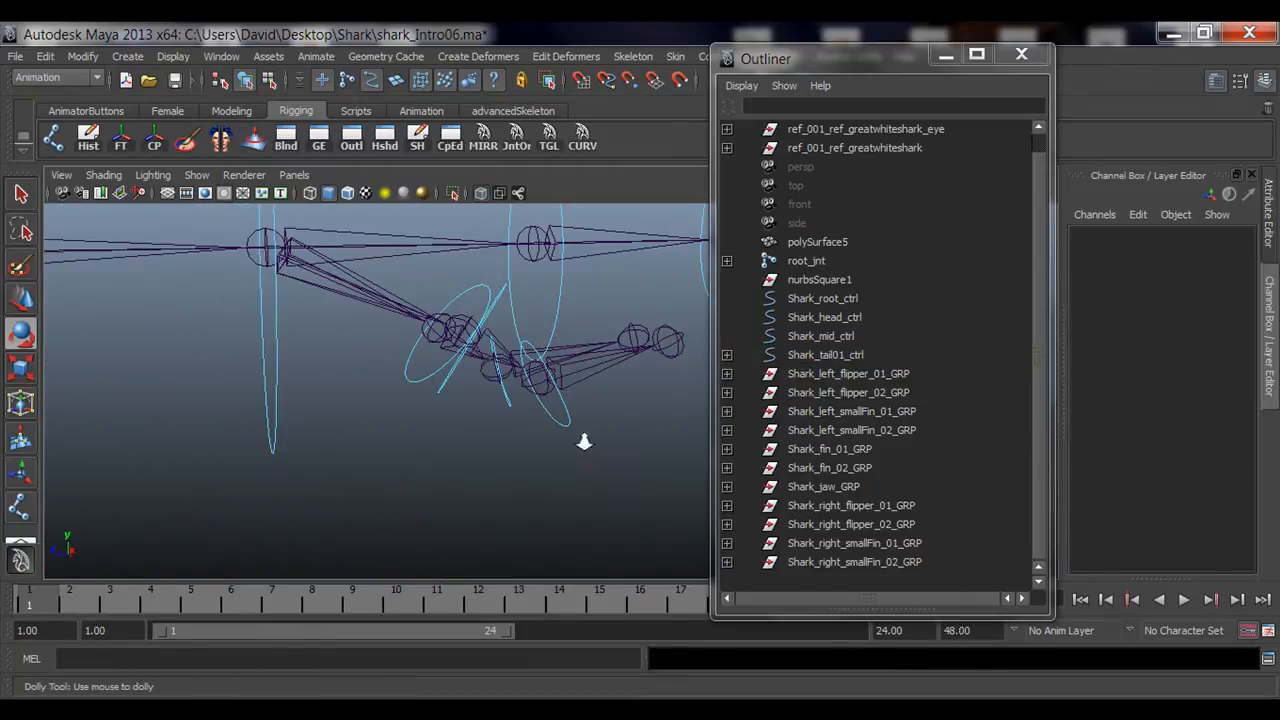
{"action": "right_click_drag", "start_coordinate": [585, 440], "coordinate": [418, 435], "text": "alt"}
{"action": "middle_click_drag", "start_coordinate": [474, 403], "coordinate": [534, 451], "text": "alt"}
{"action": "left_click_drag", "start_coordinate": [534, 451], "coordinate": [530, 463], "text": "alt"}
{"action": "middle_click_drag", "start_coordinate": [547, 461], "coordinate": [501, 450], "text": "alt"}
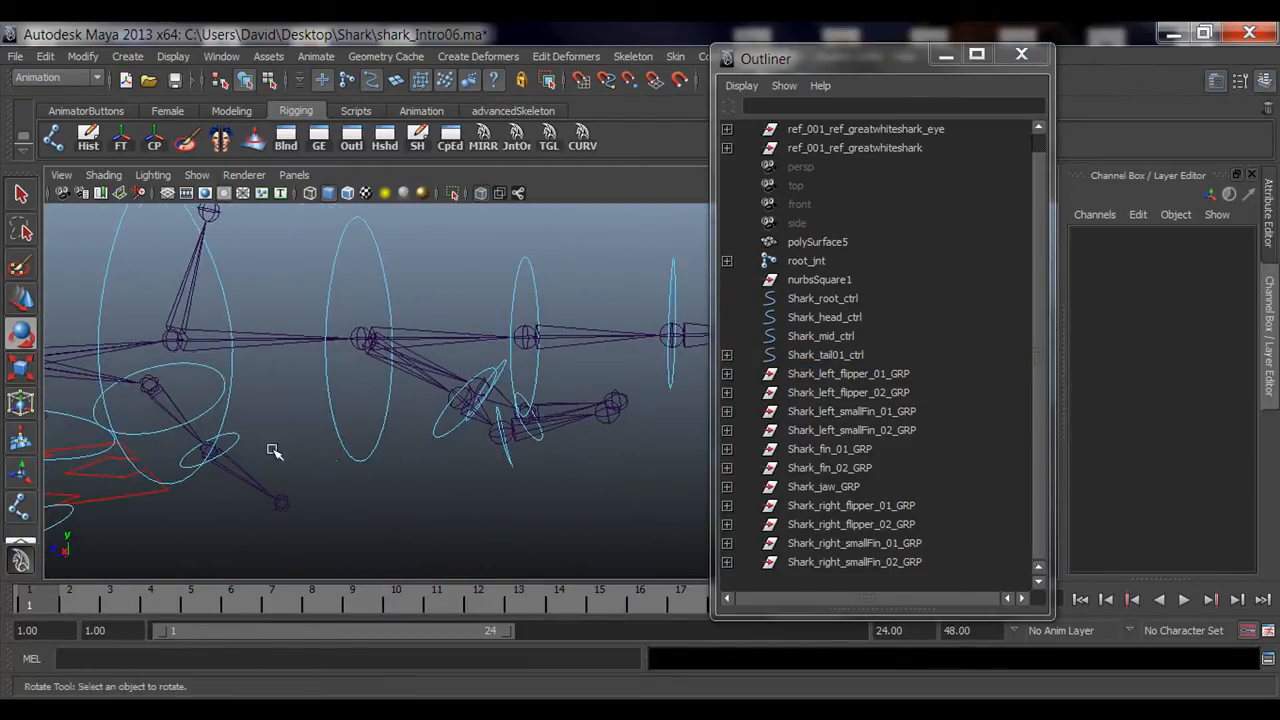
{"action": "right_click_drag", "start_coordinate": [274, 449], "coordinate": [558, 459], "text": "alt"}
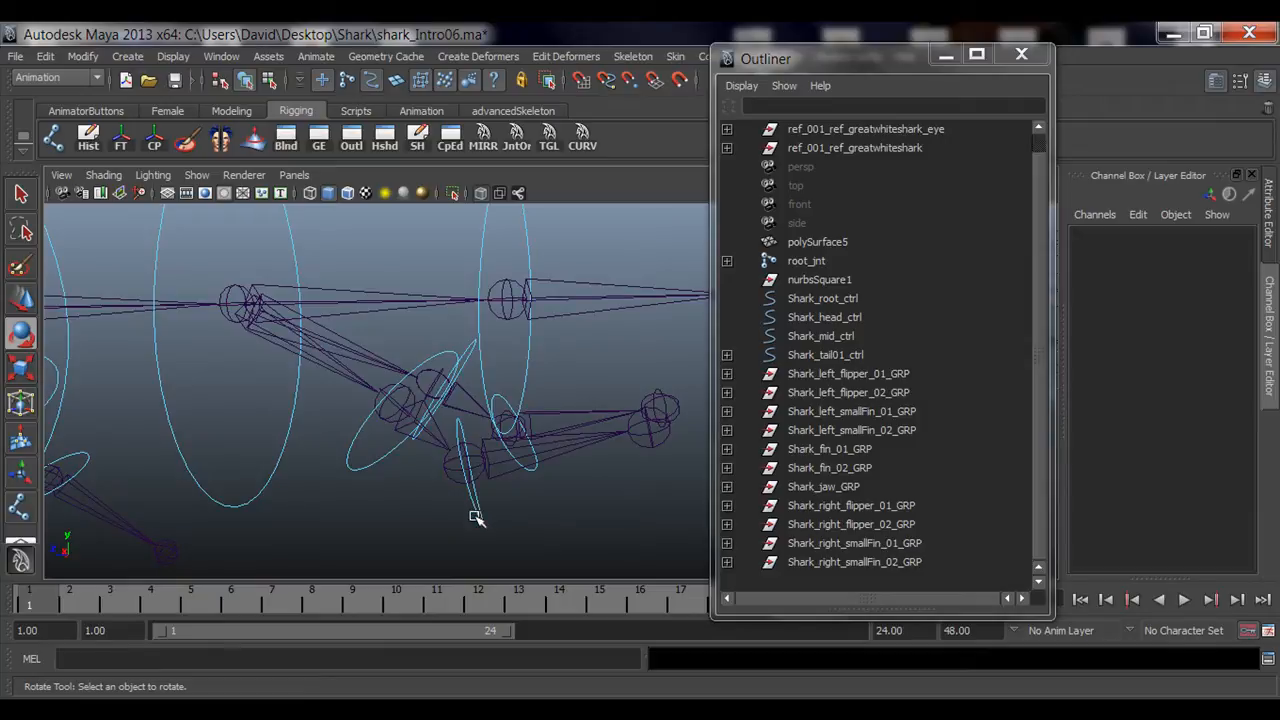
{"action": "left_click", "coordinate": [475, 517]}
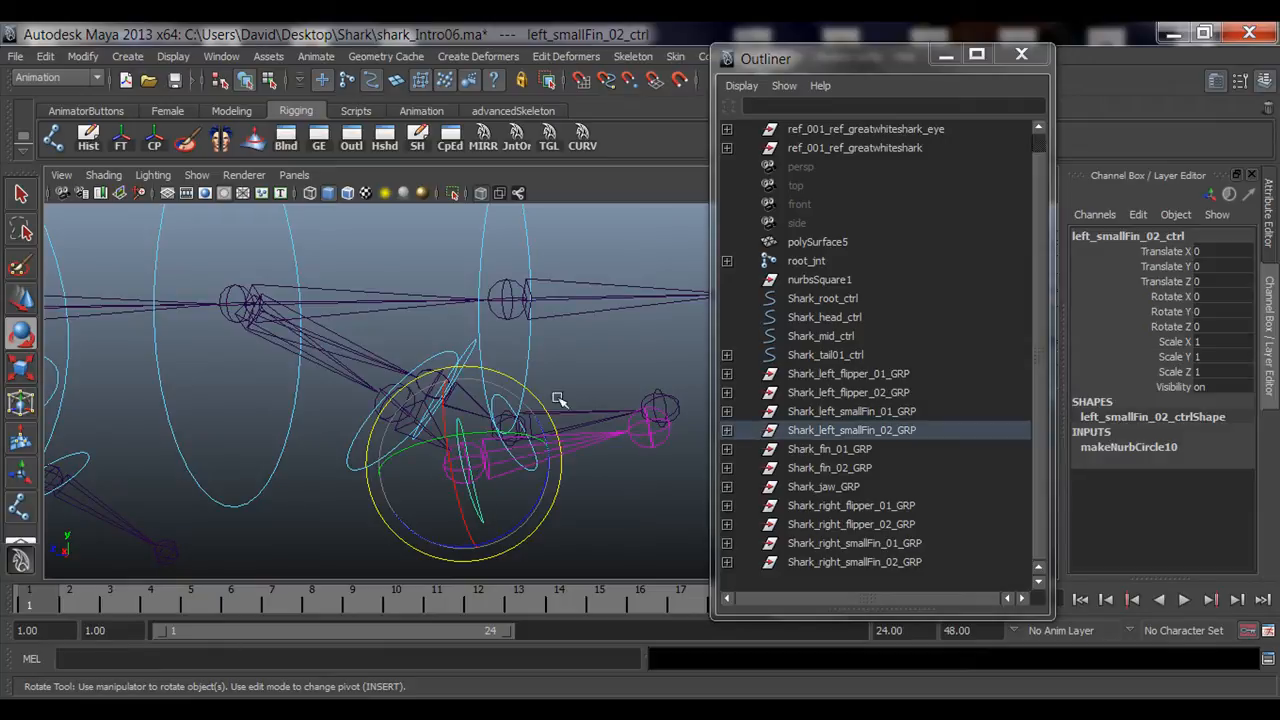
{"action": "left_click", "coordinate": [825, 430]}
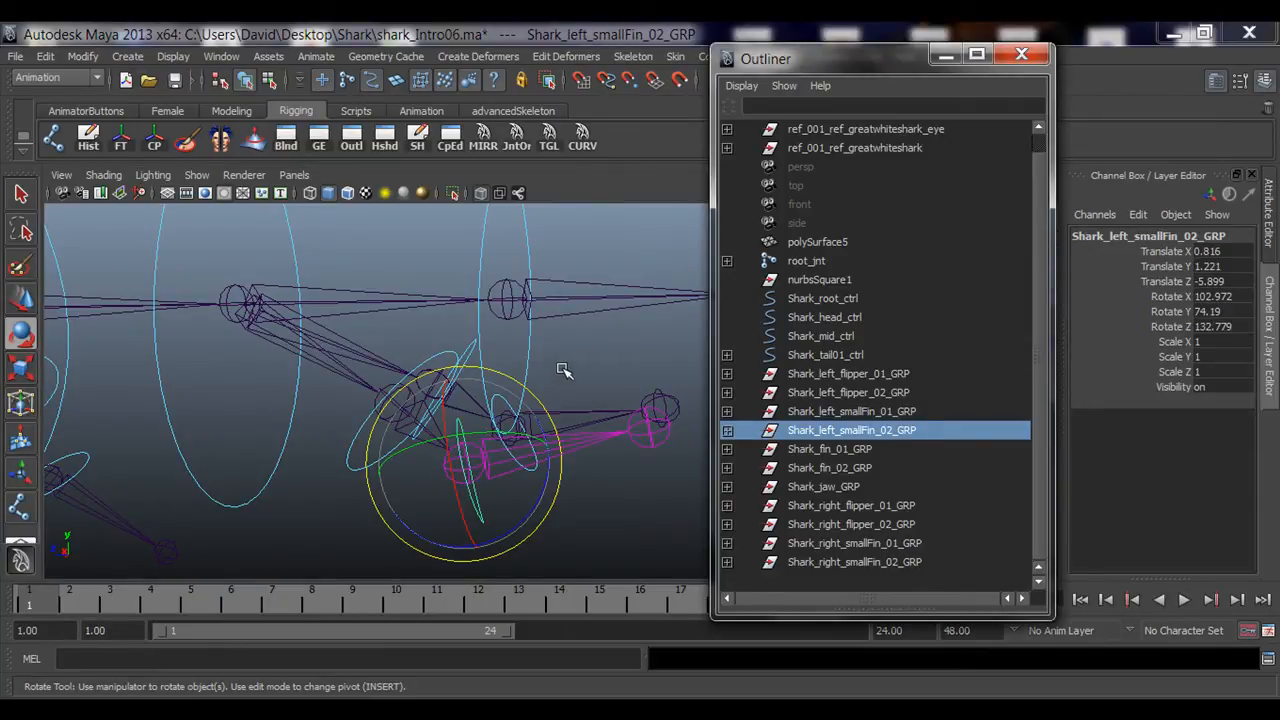
{"action": "left_click_drag", "start_coordinate": [500, 381], "coordinate": [455, 393], "text": "alt"}
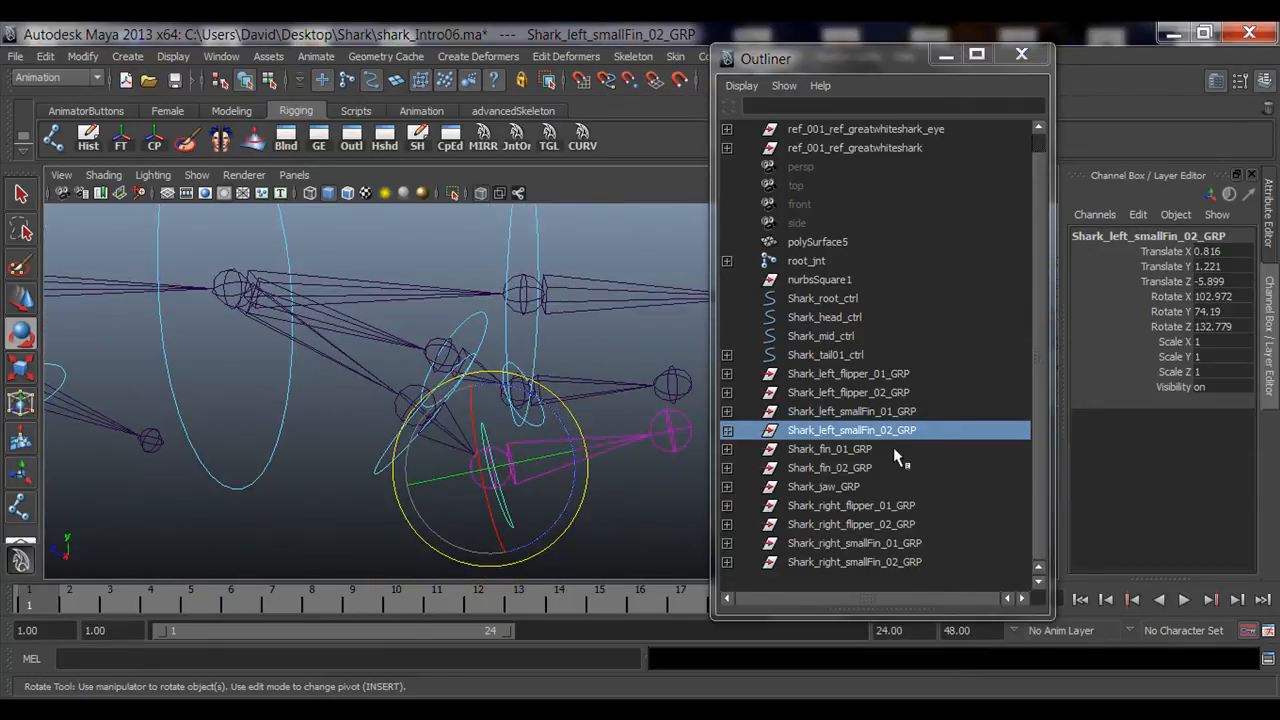
Step: Parent Shark_left_smallFin_02_GRP under left_smallFin_01_ctr in the Outliner
{"action": "left_click", "coordinate": [897, 411]}
{"action": "left_click_drag", "start_coordinate": [440, 438], "coordinate": [413, 453], "text": "alt"}
{"action": "left_click", "coordinate": [727, 411]}
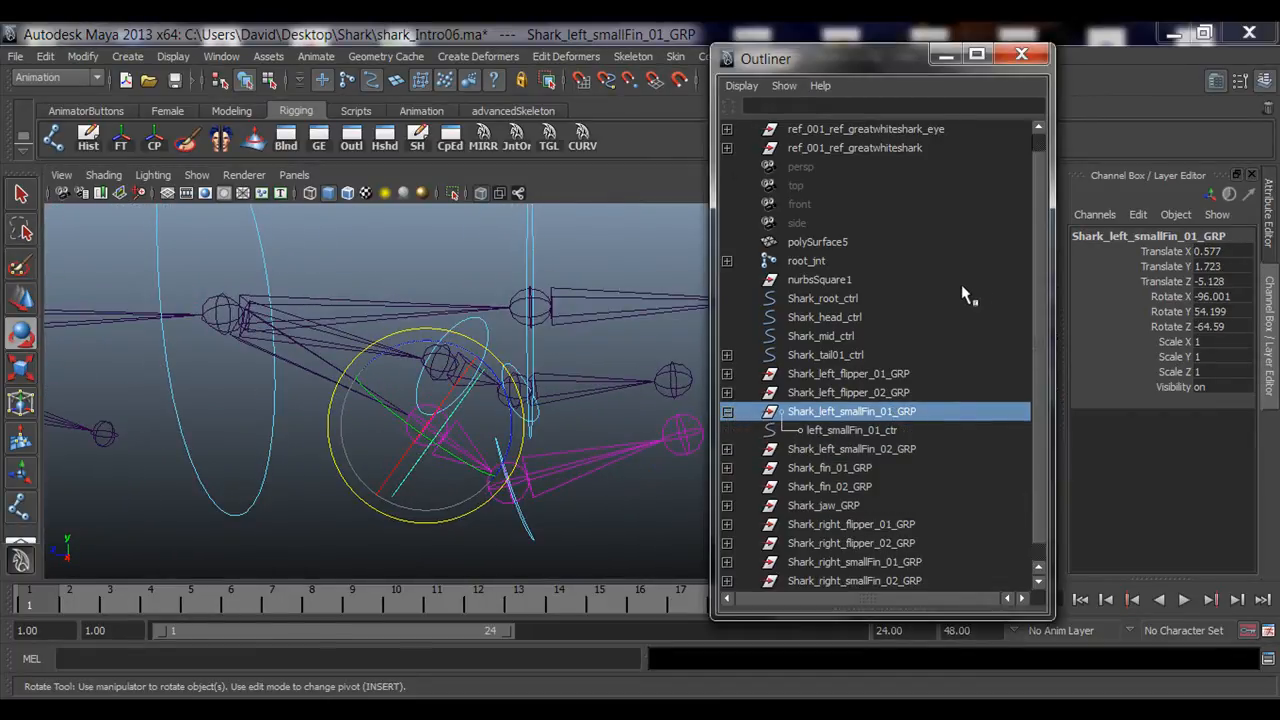
{"action": "left_click", "coordinate": [903, 449]}
{"action": "key", "text": "f"}
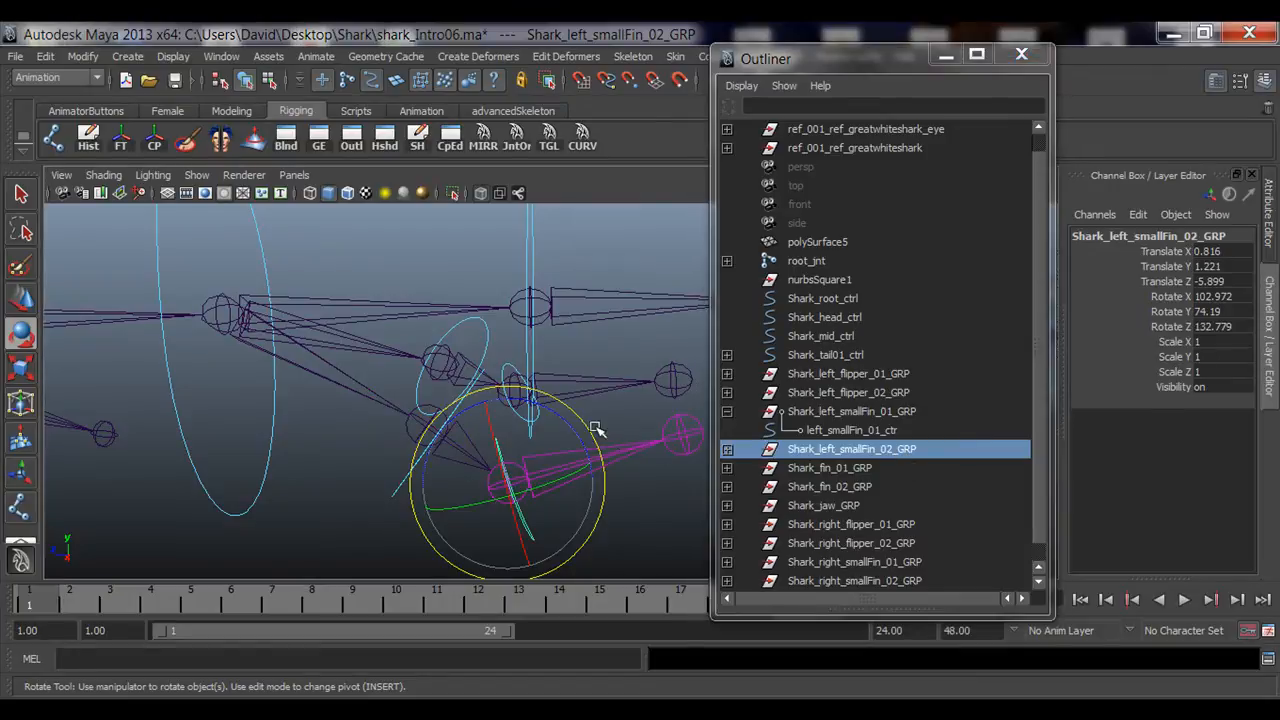
{"action": "middle_click_drag", "start_coordinate": [878, 455], "coordinate": [885, 430]}
{"action": "left_click", "coordinate": [727, 411]}
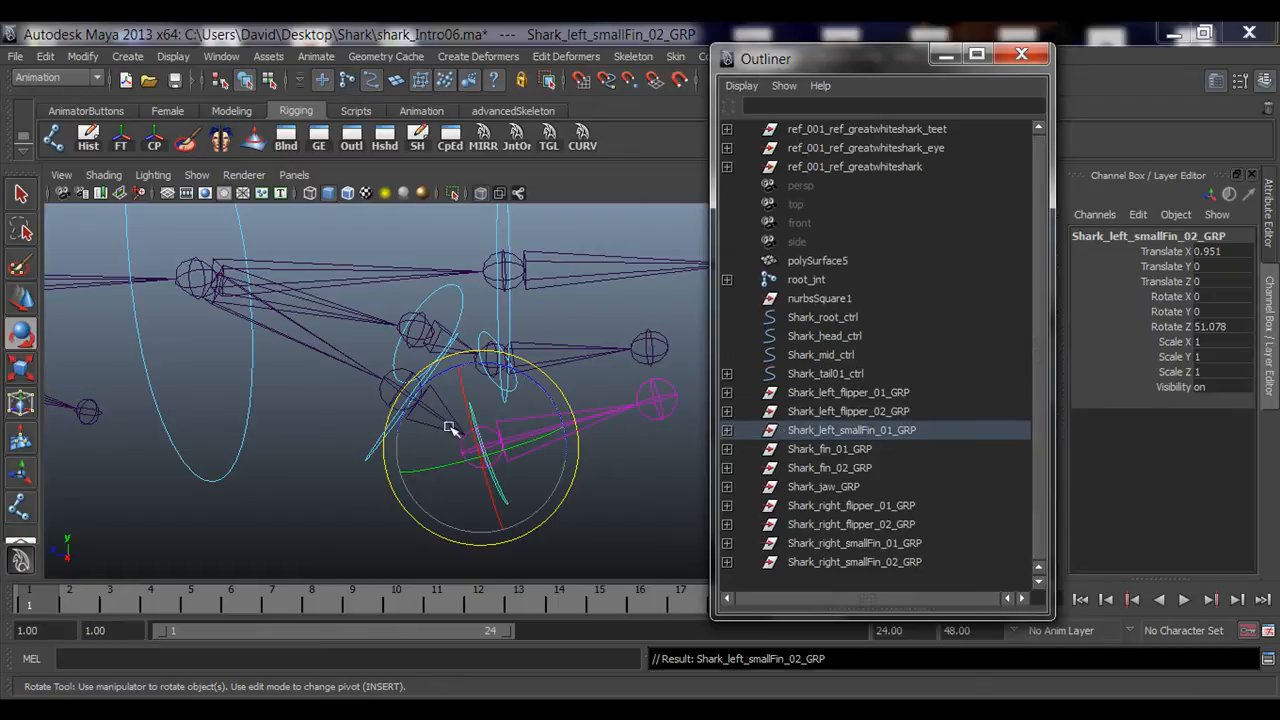
Step: Test-rotate left_smallFin_01_ctr to check the second small fin follows, then undo the rotation
{"action": "key", "text": "q"}
{"action": "left_click", "coordinate": [366, 437]}
{"action": "key", "text": "e"}
{"action": "left_click_drag", "start_coordinate": [429, 429], "coordinate": [520, 503]}
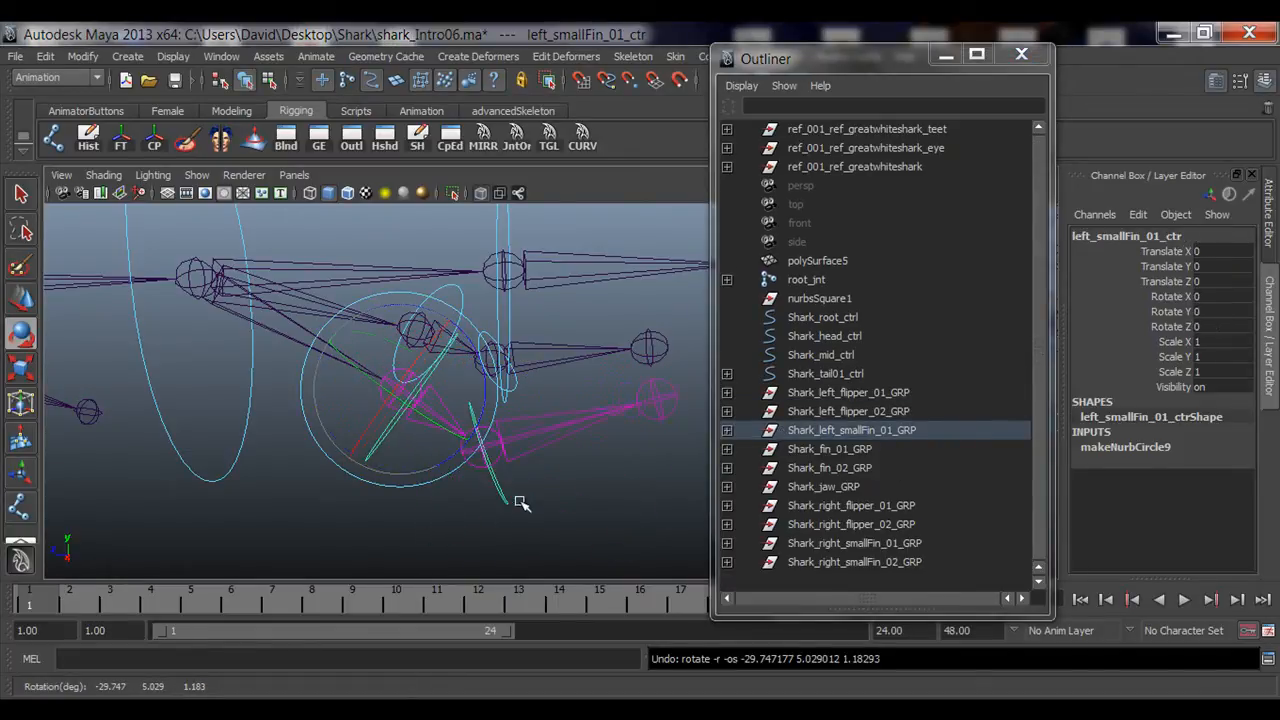
{"action": "left_click", "coordinate": [506, 492]}
{"action": "left_click_drag", "start_coordinate": [510, 404], "coordinate": [569, 455]}
{"action": "left_click", "coordinate": [578, 521]}
{"action": "left_click_drag", "start_coordinate": [478, 408], "coordinate": [371, 491], "text": "alt"}
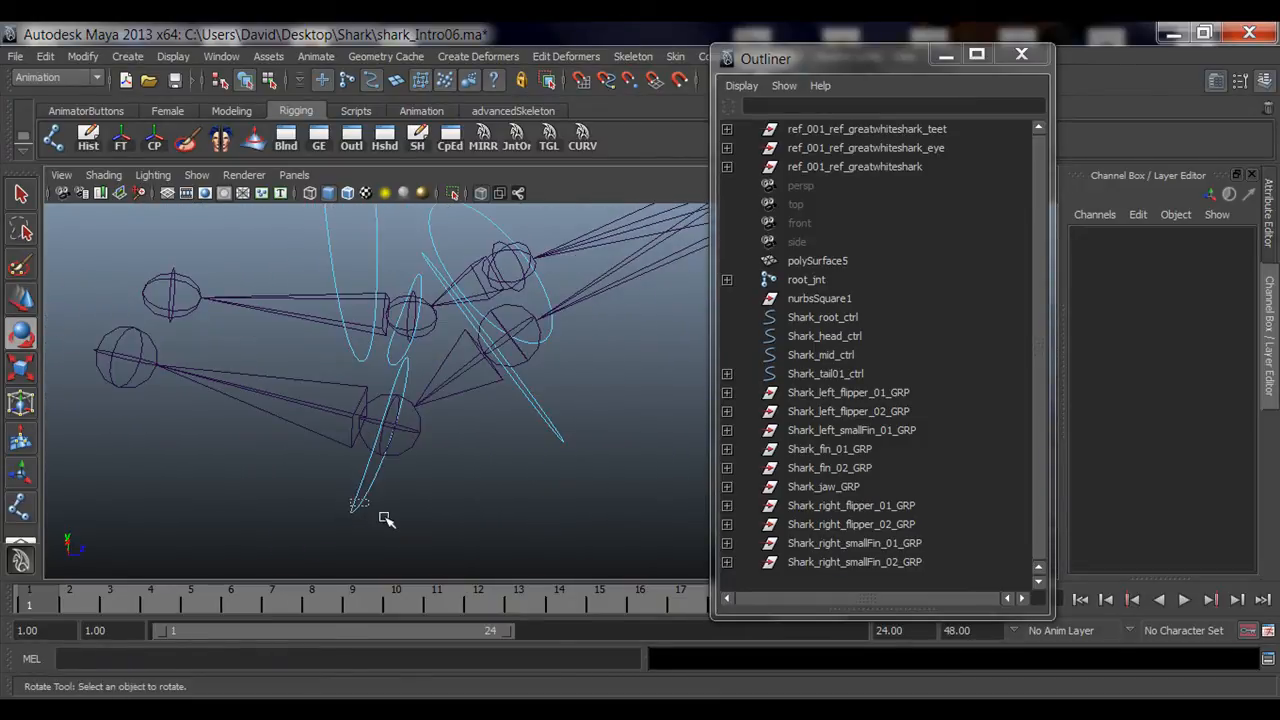
Step: Parent Shark_right_smallFin_02_GRP under right_smallFin_01_ctrl in the Outliner
{"action": "left_click", "coordinate": [383, 514]}
{"action": "left_click", "coordinate": [840, 562]}
{"action": "left_click", "coordinate": [855, 544]}
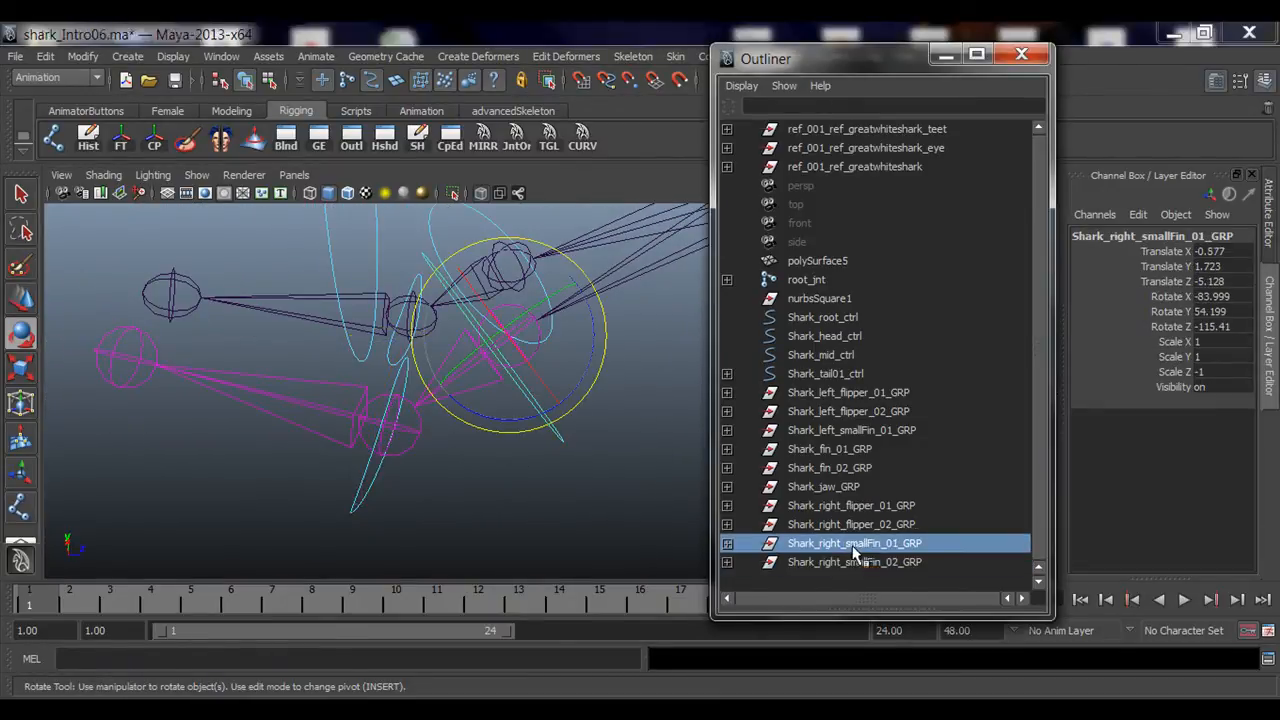
{"action": "left_click_drag", "start_coordinate": [511, 457], "coordinate": [500, 515], "text": "alt"}
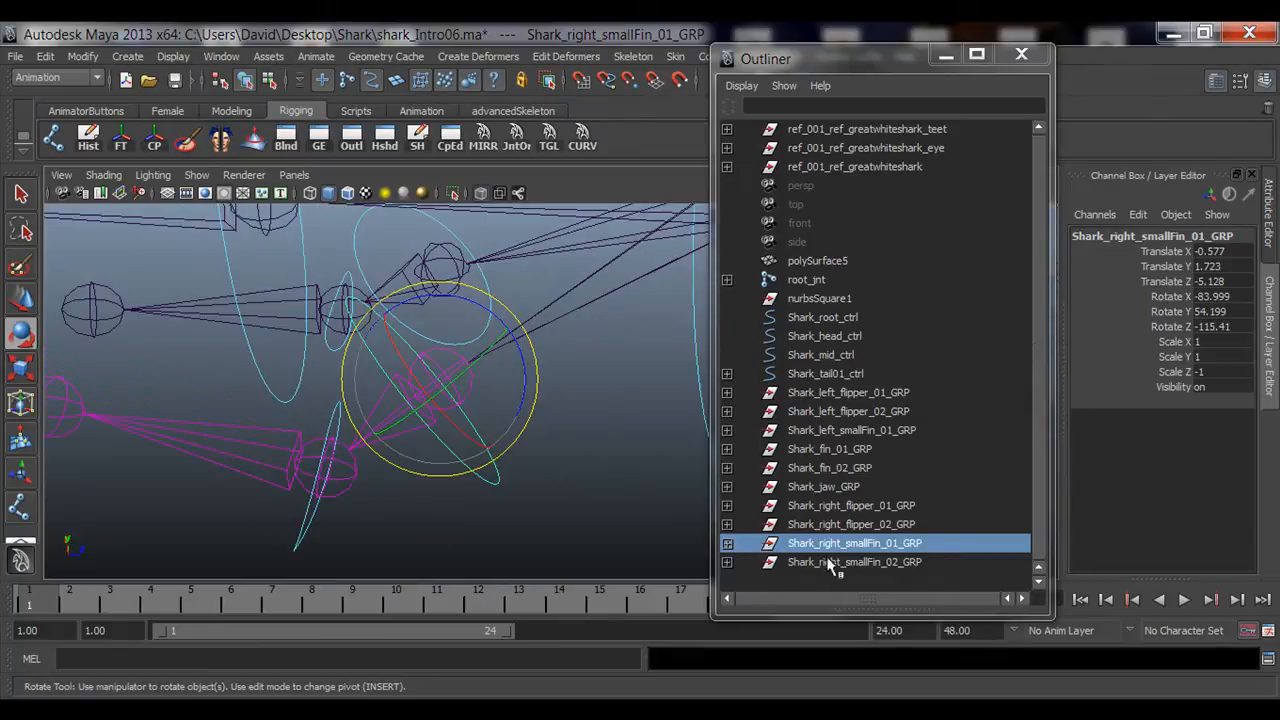
{"action": "left_click", "coordinate": [728, 544]}
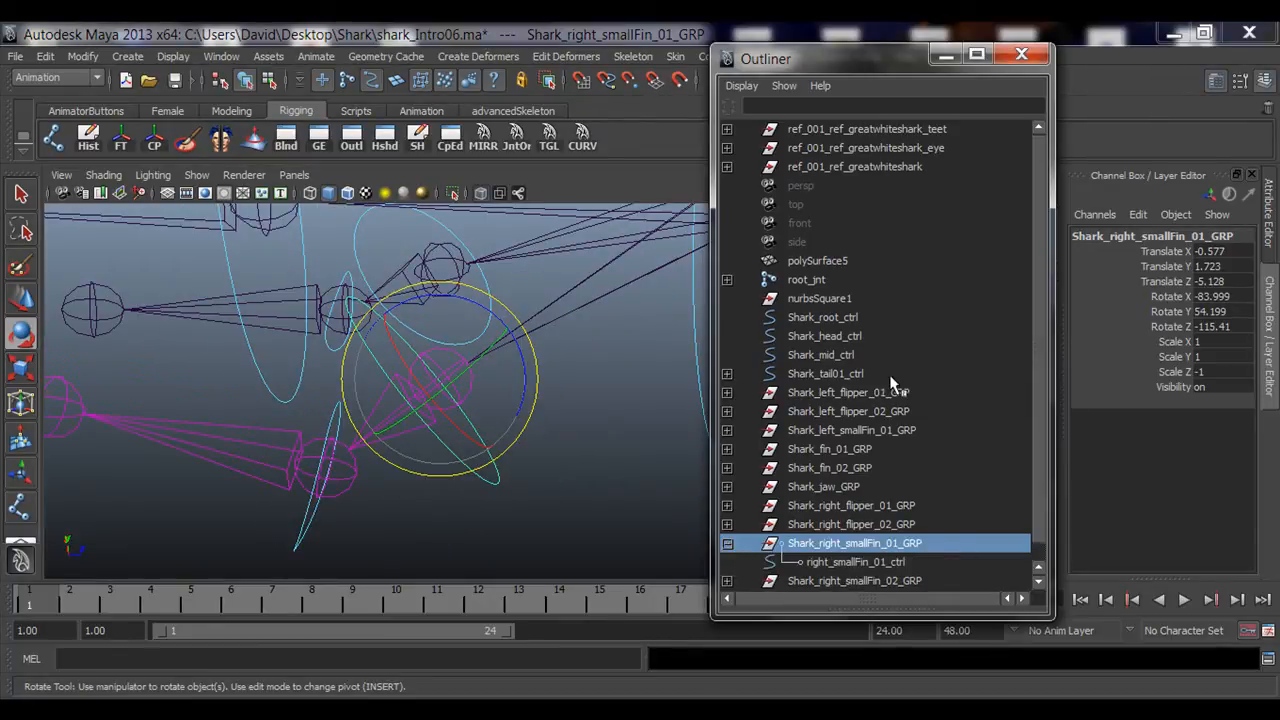
{"action": "scroll", "coordinate": [800, 555], "scroll_direction": "down", "scroll_amount": 1}
{"action": "left_click", "coordinate": [864, 561]}
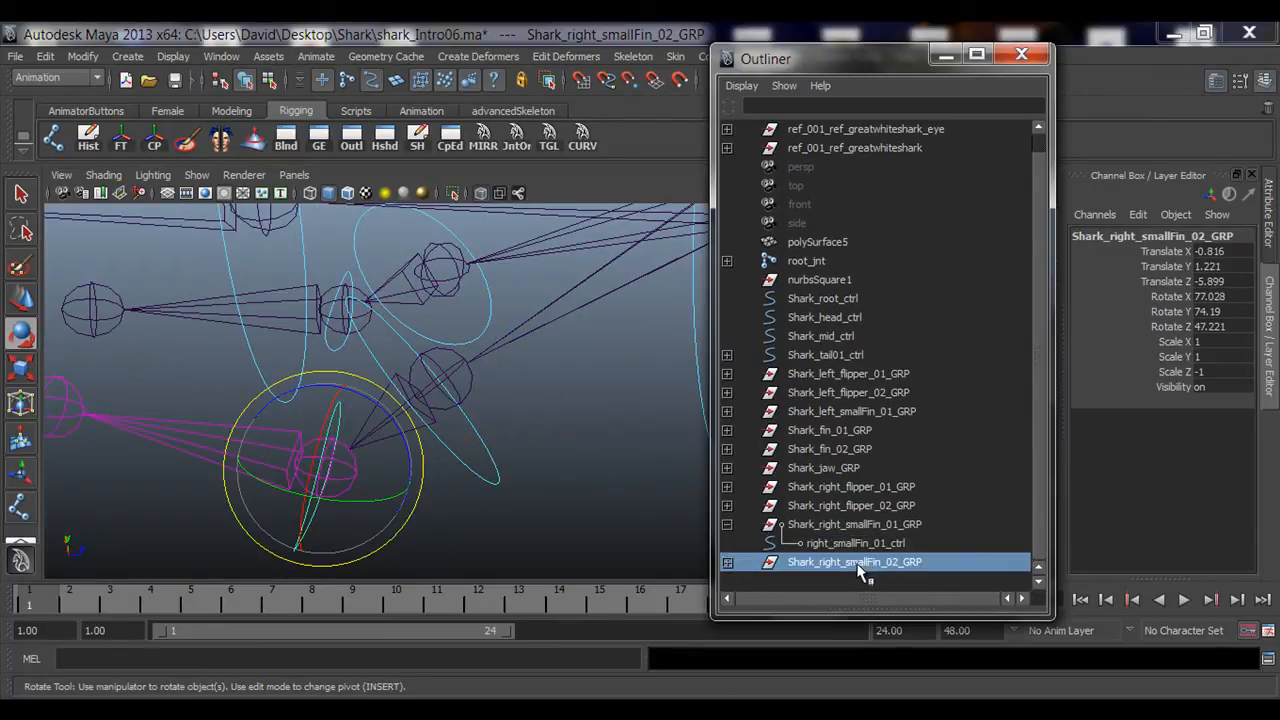
{"action": "middle_click_drag", "start_coordinate": [859, 563], "coordinate": [862, 546]}
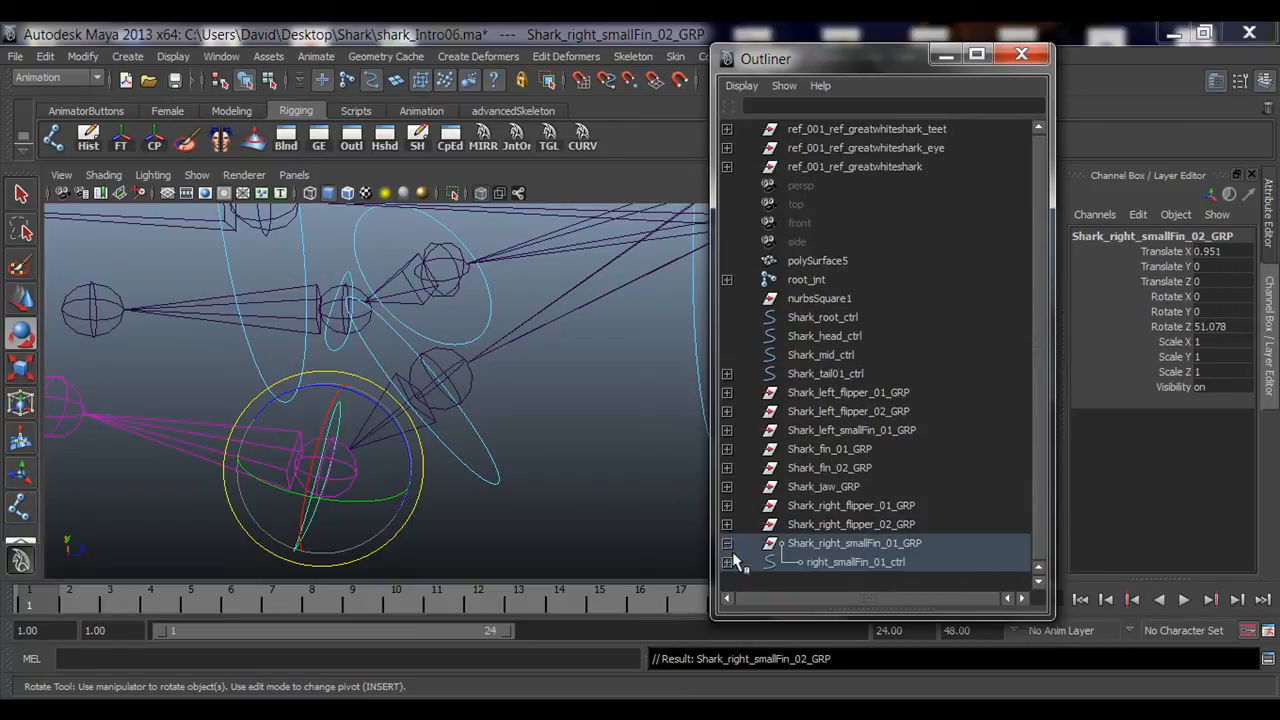
{"action": "left_click", "coordinate": [728, 544]}
Step: Inspect the tail control and left small fin controls in the viewport
{"action": "left_click_drag", "start_coordinate": [343, 323], "coordinate": [401, 511], "text": "alt"}
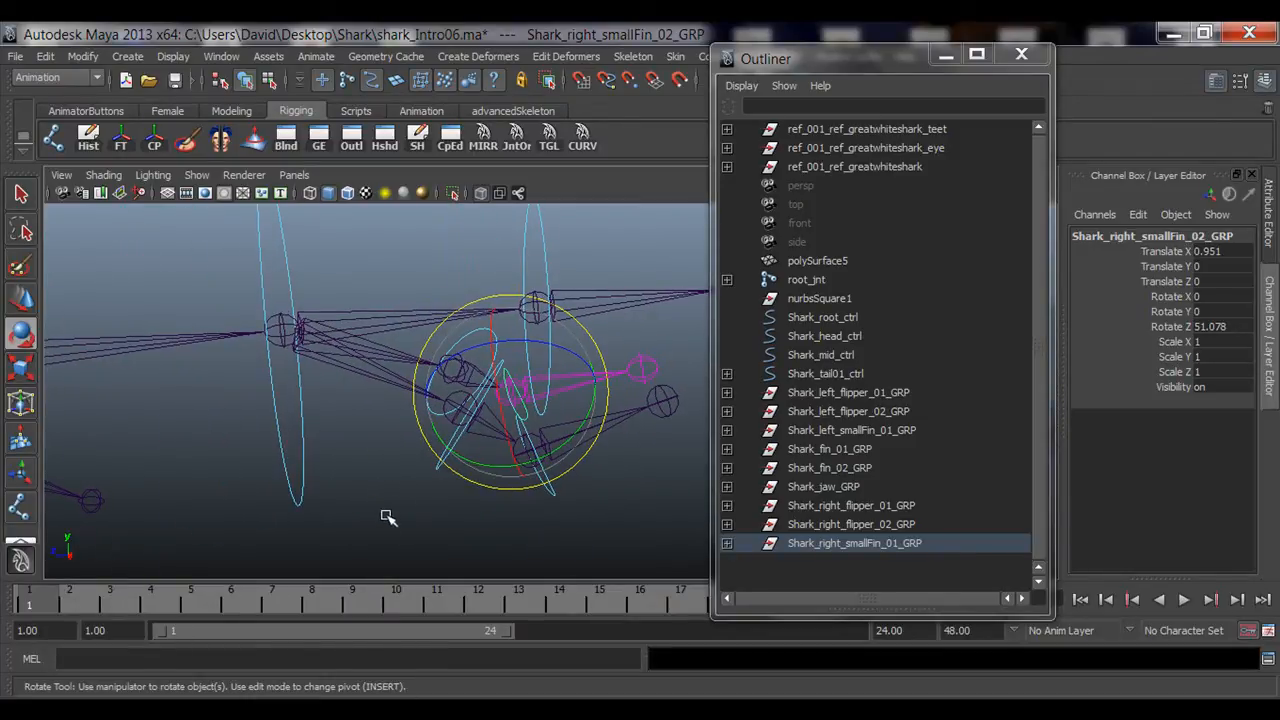
{"action": "key", "text": "q"}
{"action": "left_click", "coordinate": [390, 514]}
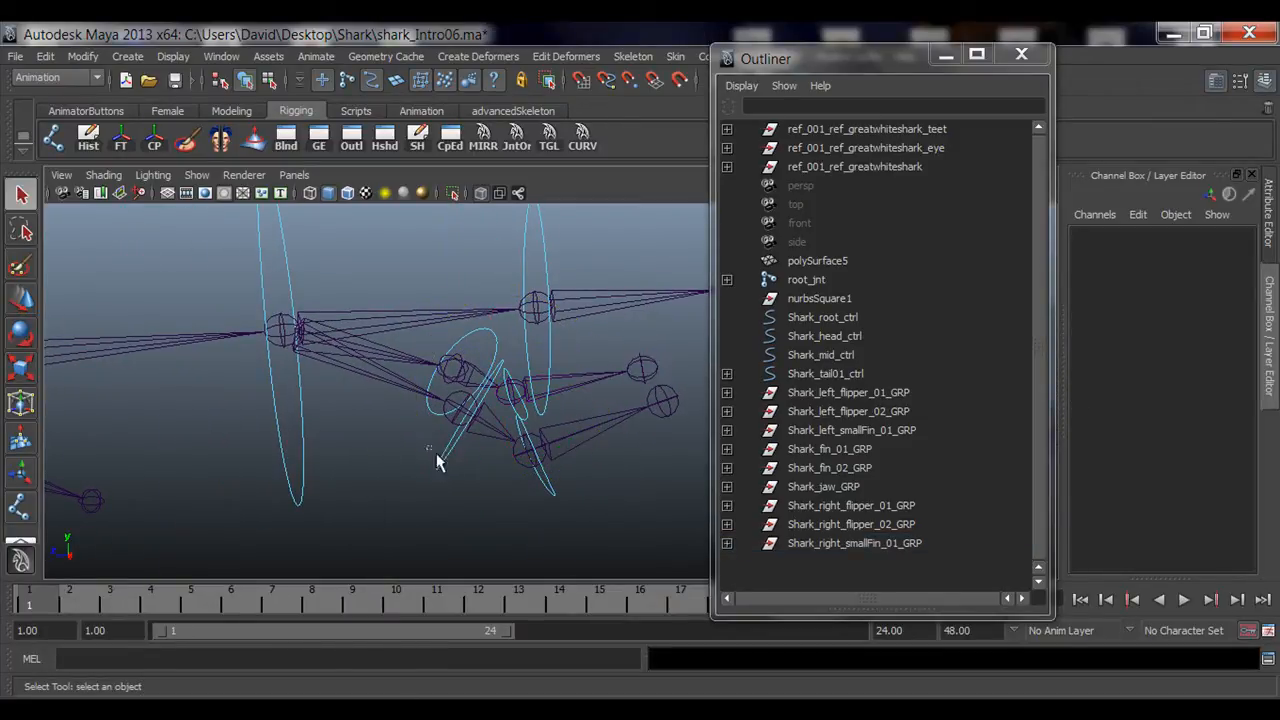
{"action": "left_click", "coordinate": [453, 475]}
{"action": "left_click_drag", "start_coordinate": [472, 506], "coordinate": [390, 525], "text": "alt"}
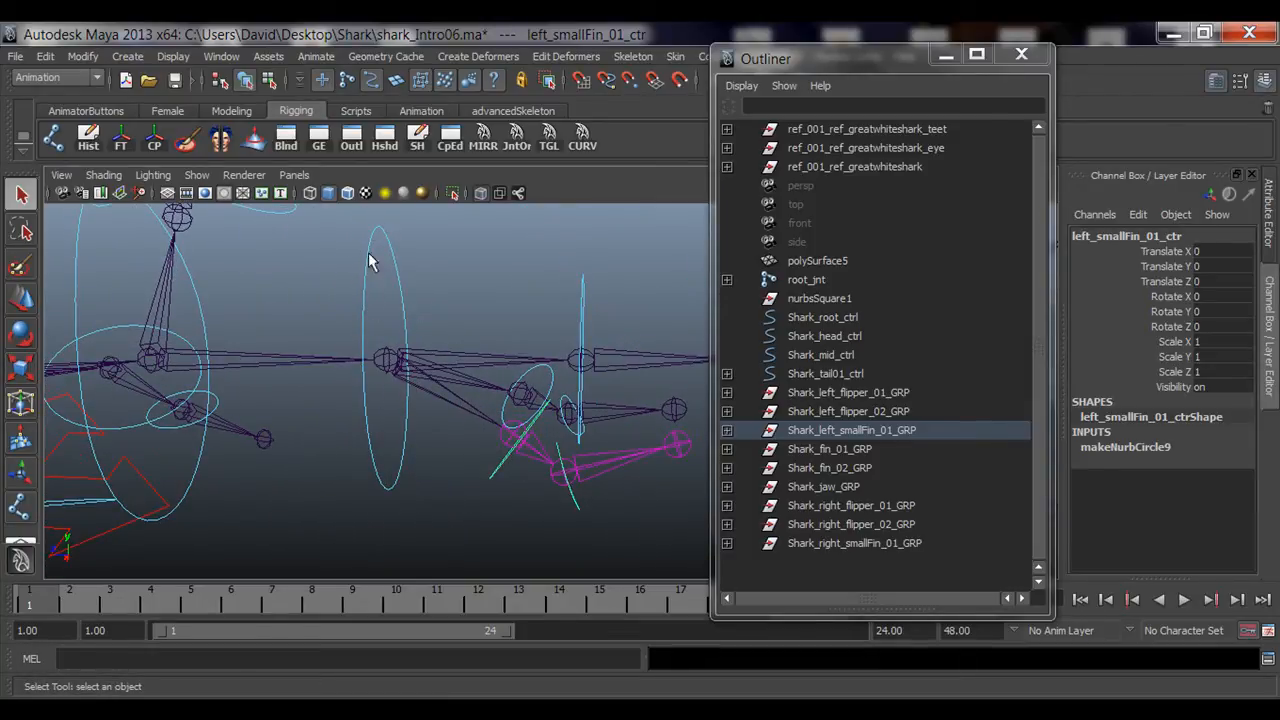
{"action": "left_click", "coordinate": [403, 290]}
{"action": "left_click_drag", "start_coordinate": [450, 388], "coordinate": [430, 435], "text": "alt"}
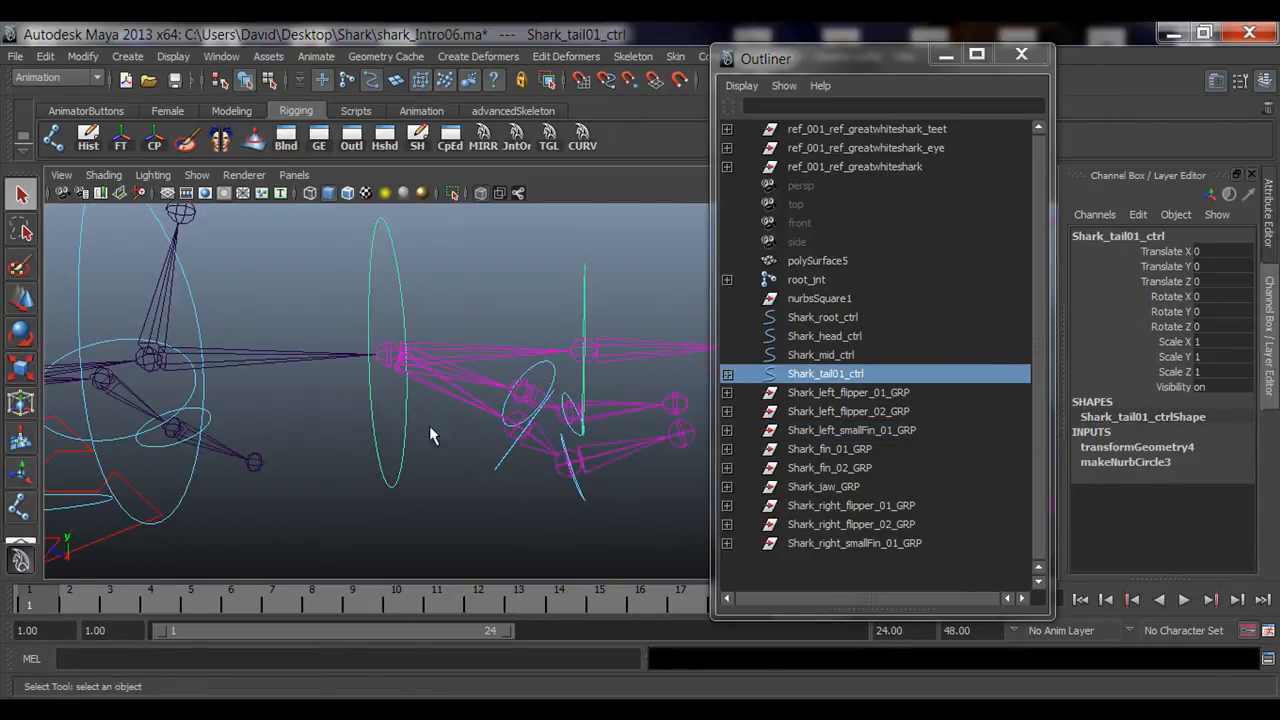
{"action": "left_click", "coordinate": [494, 467]}
{"action": "left_click_drag", "start_coordinate": [494, 467], "coordinate": [451, 471], "text": "alt"}
{"action": "key", "text": "e"}
{"action": "left_click", "coordinate": [410, 507]}
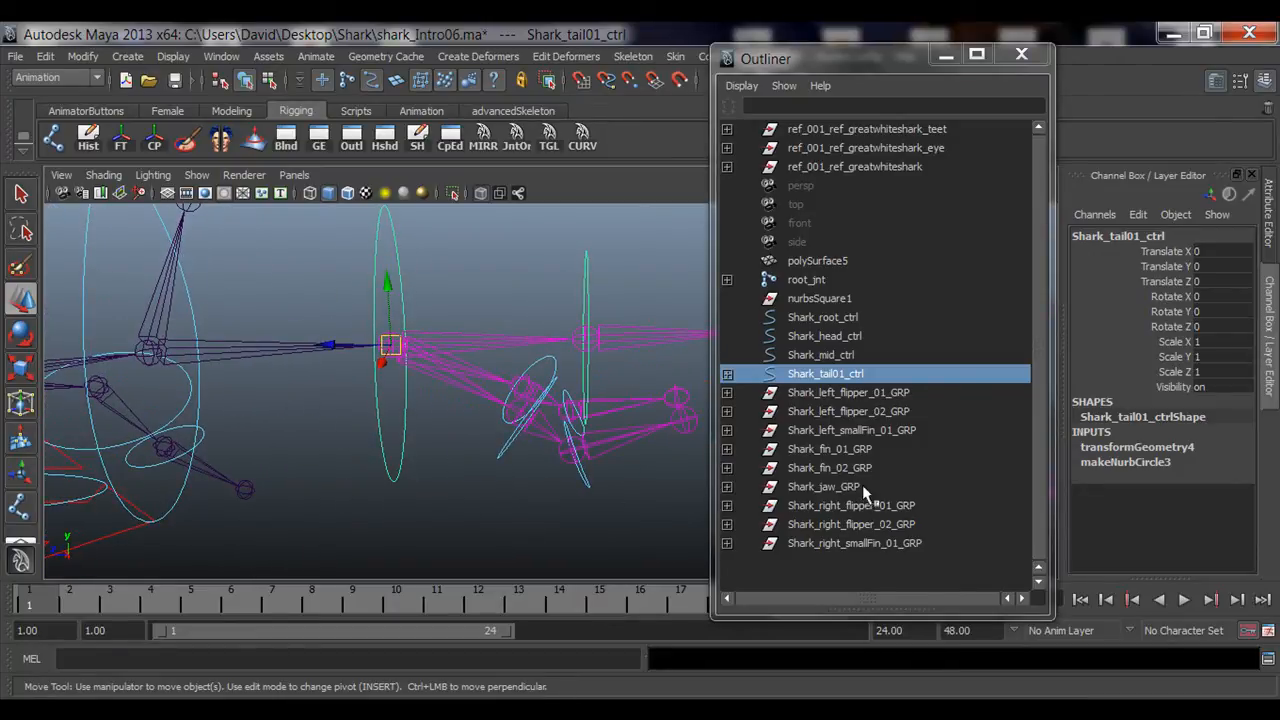
{"action": "left_click", "coordinate": [505, 456]}
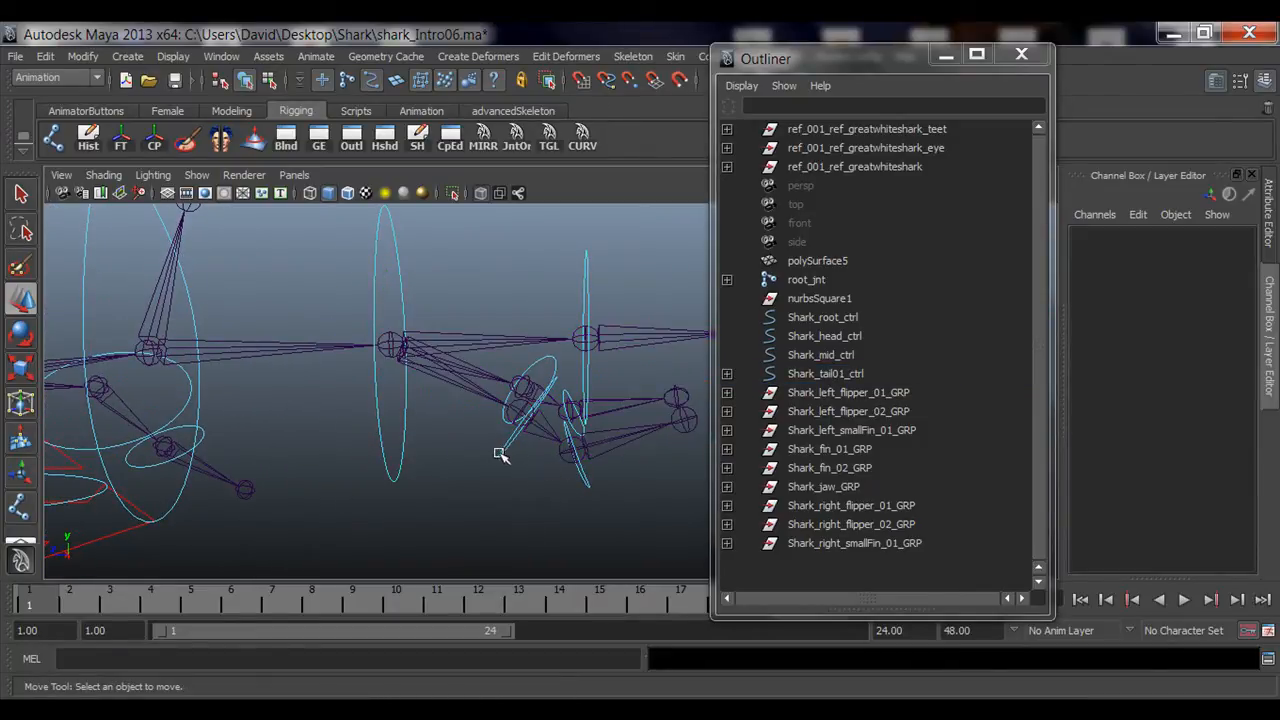
{"action": "left_click", "coordinate": [500, 452]}
Step: Parent Shark_left_smallFin_01_GRP under Shark_tail01_ctrl in the Outliner
{"action": "left_click", "coordinate": [855, 432]}
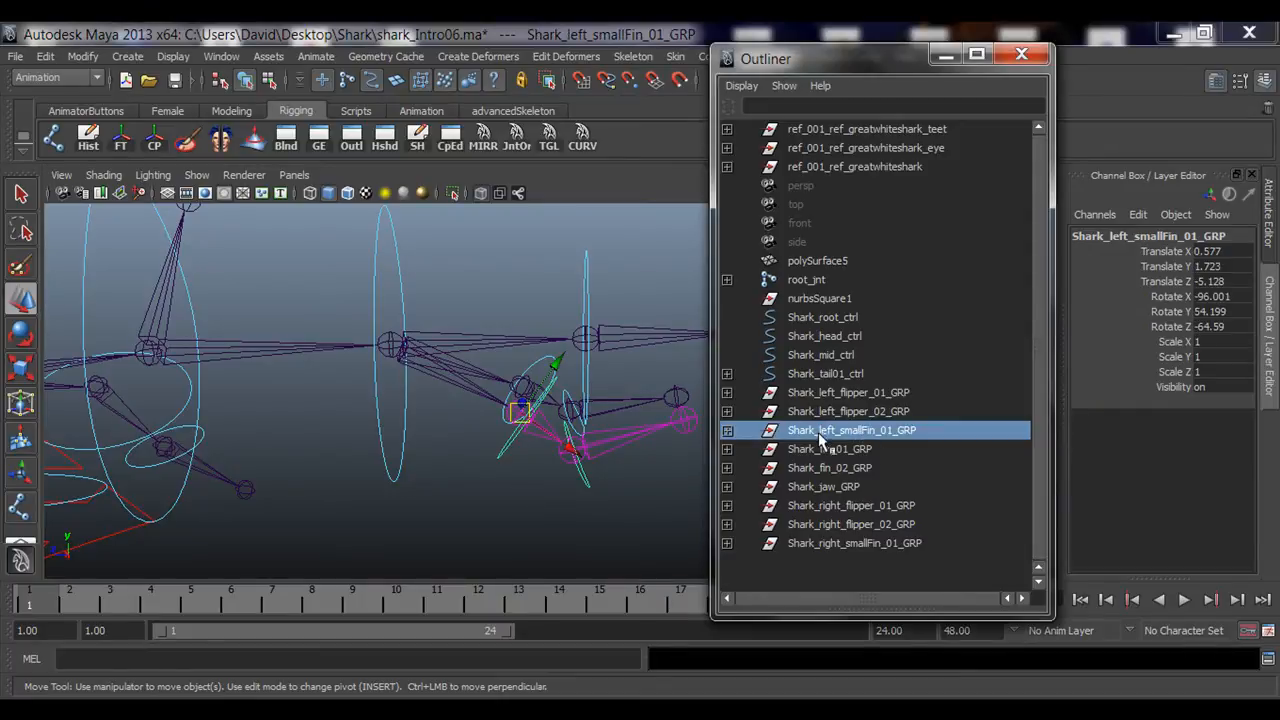
{"action": "left_click_drag", "start_coordinate": [534, 451], "coordinate": [516, 460], "text": "alt"}
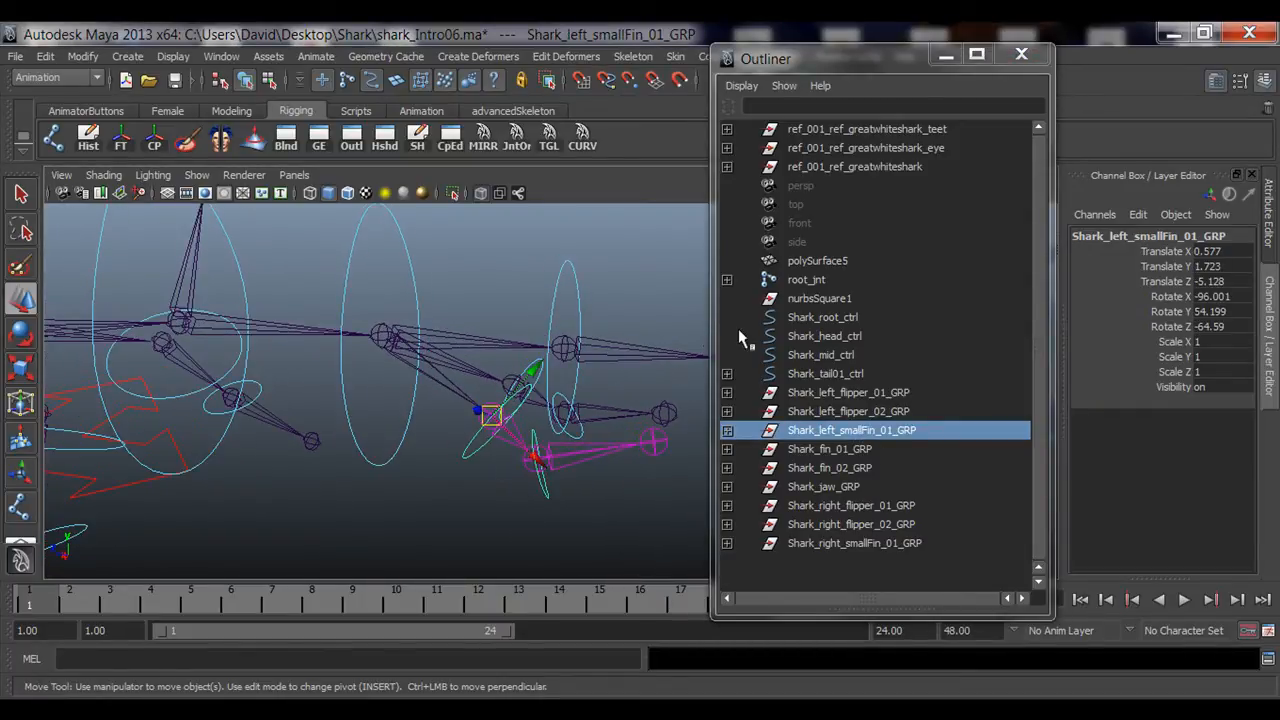
{"action": "left_click", "coordinate": [829, 374]}
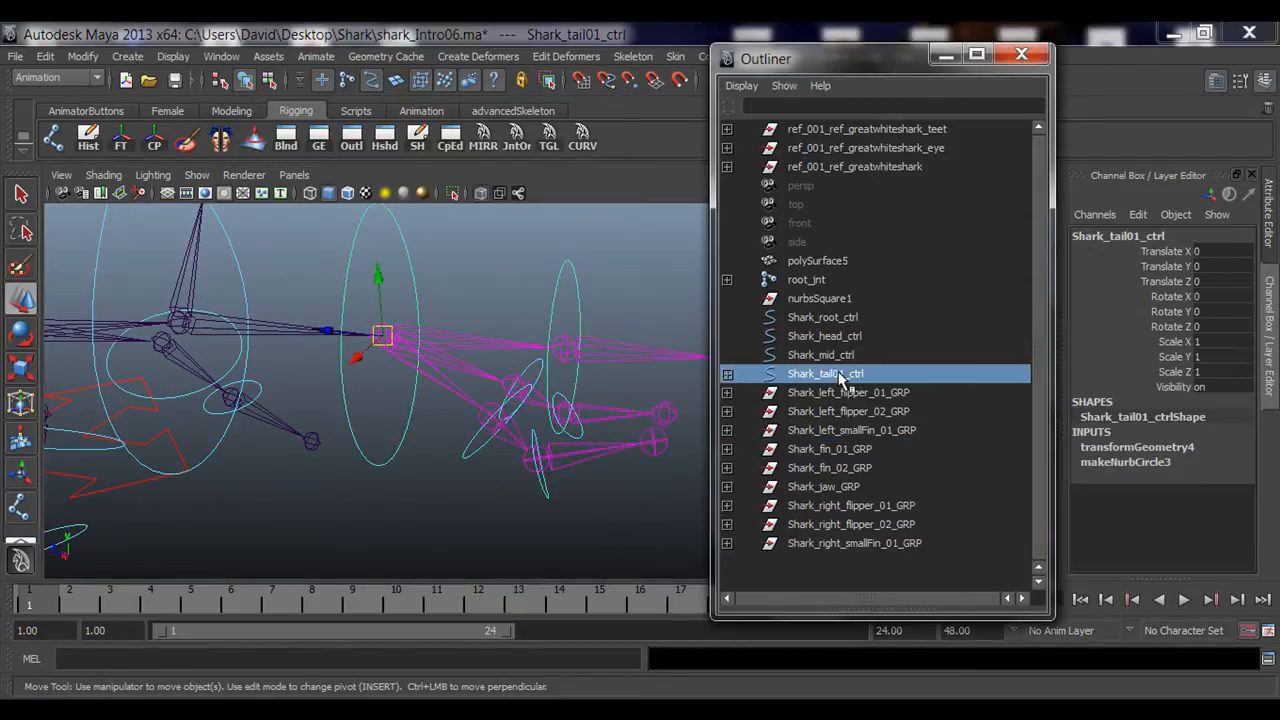
{"action": "left_click", "coordinate": [848, 469]}
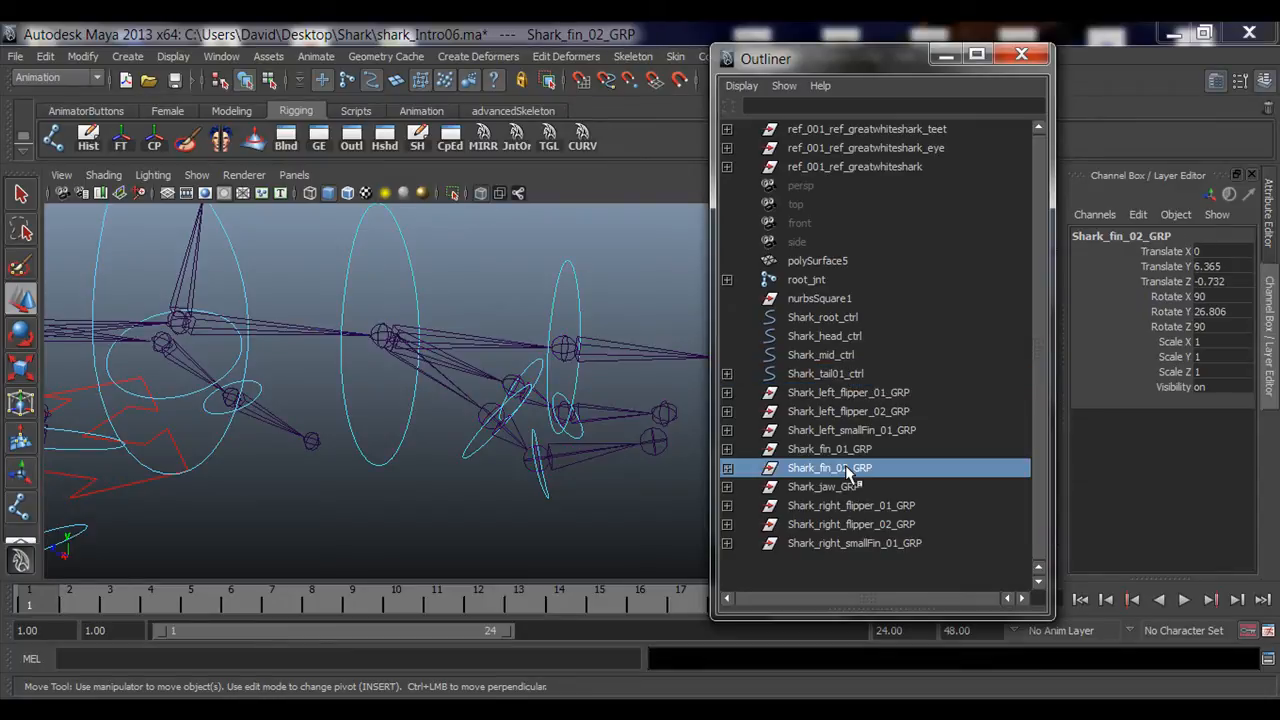
{"action": "left_click", "coordinate": [846, 451]}
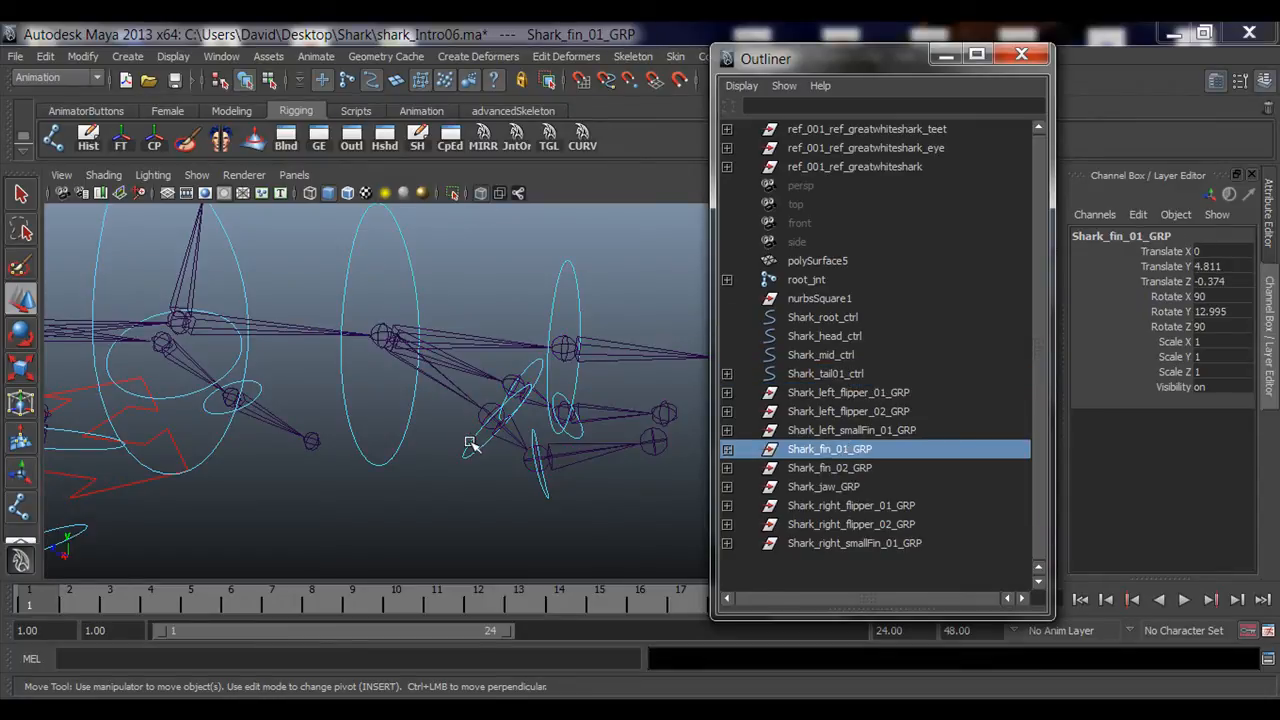
{"action": "left_click", "coordinate": [860, 430]}
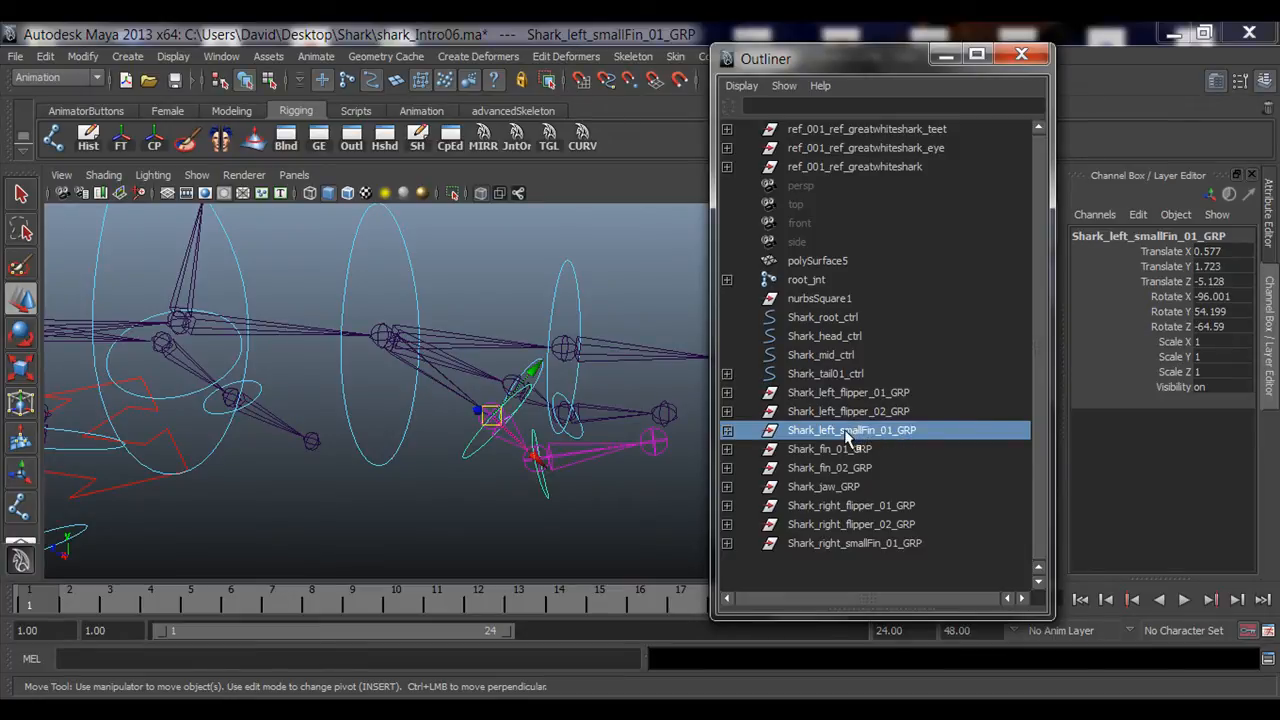
{"action": "middle_click_drag", "start_coordinate": [846, 437], "coordinate": [851, 375]}
Step: Test-rotate Shark_tail01_ctrl to check the tail and attached small fins follow
{"action": "left_click_drag", "start_coordinate": [378, 322], "coordinate": [433, 390], "text": "alt"}
{"action": "left_click", "coordinate": [366, 249]}
{"action": "key", "text": "e"}
{"action": "key", "text": "ctrl+z"}
{"action": "key", "text": "ctrl+z"}
{"action": "key", "text": "ctrl+z"}
{"action": "key", "text": "ctrl+z"}
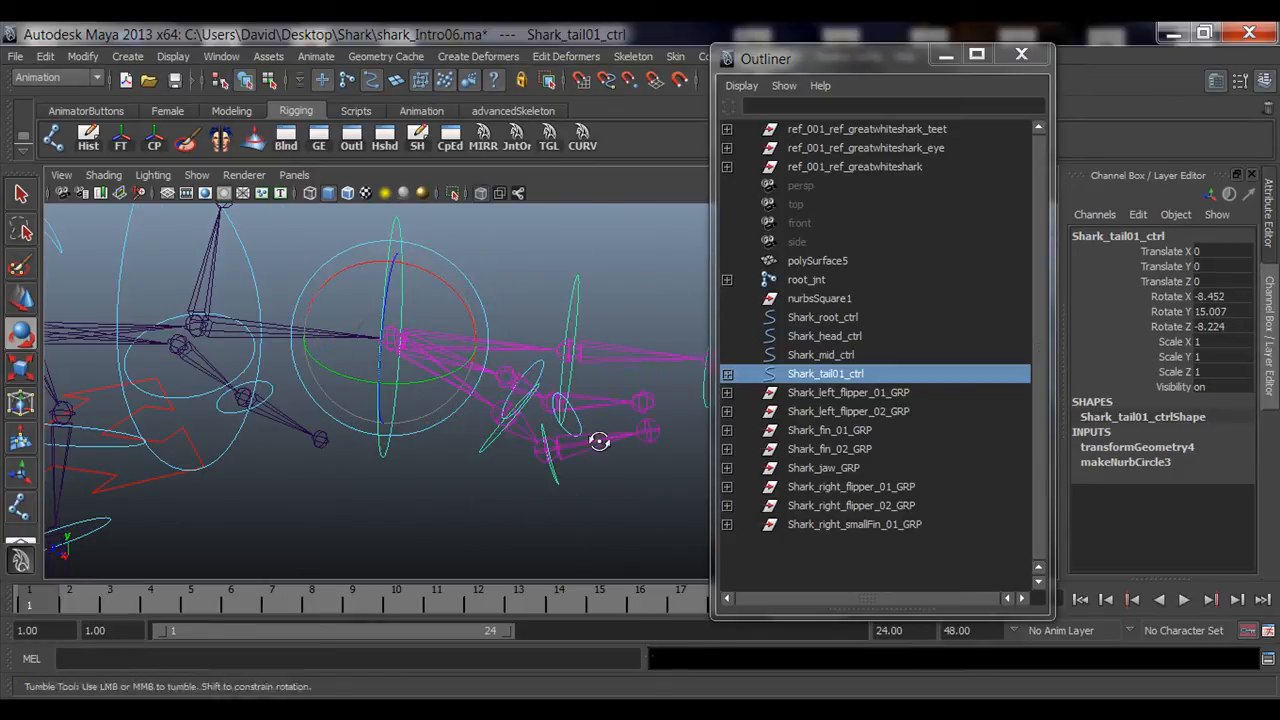
{"action": "left_click_drag", "start_coordinate": [600, 437], "coordinate": [594, 391], "text": "alt"}
{"action": "left_click", "coordinate": [509, 509]}
{"action": "left_click", "coordinate": [631, 428]}
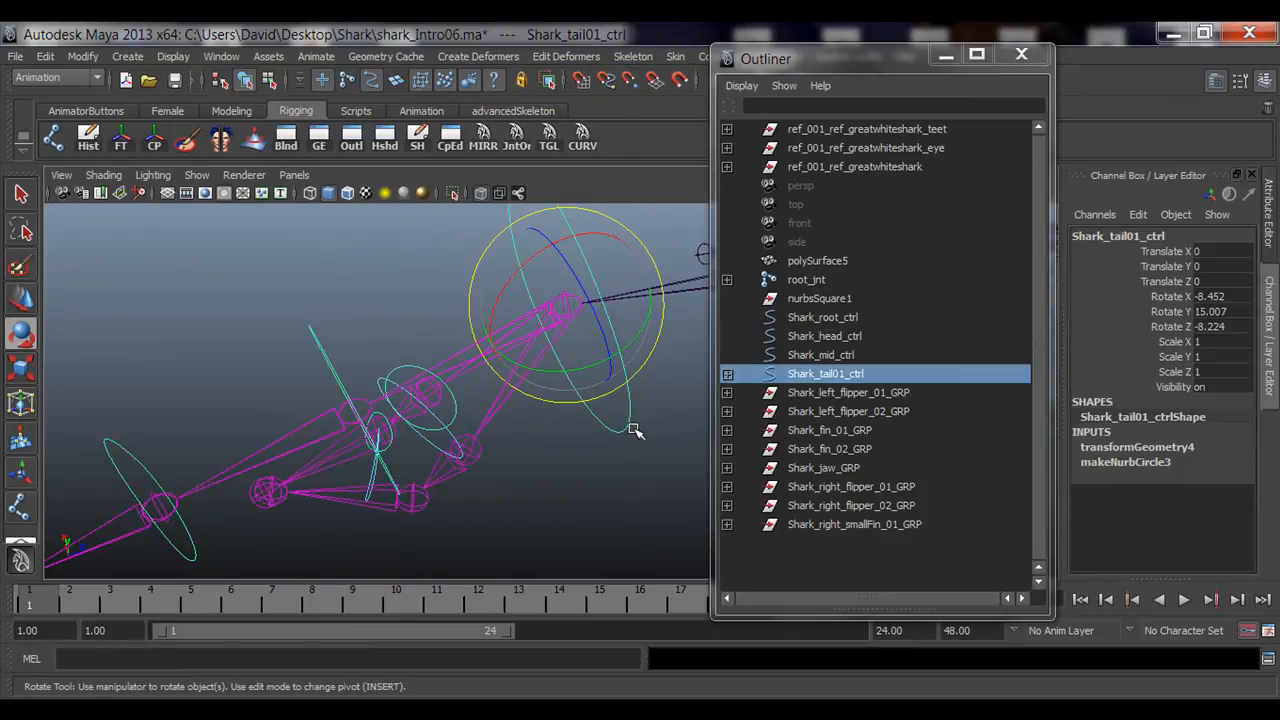
{"action": "middle_click_drag", "start_coordinate": [598, 476], "coordinate": [500, 470], "text": "alt"}
Step: Reset Shark_tail01_ctrl's Rotate X, Y and Z to 0
{"action": "left_click_drag", "start_coordinate": [1218, 299], "coordinate": [1218, 326]}
{"action": "type", "text": "0"}
{"action": "key", "text": "Return"}
Step: Parent Shark_right_smallFin_01_GRP under Shark_tail01_ctrl in the Outliner
{"action": "left_click", "coordinate": [543, 480]}
{"action": "left_click_drag", "start_coordinate": [380, 457], "coordinate": [337, 458], "text": "alt"}
{"action": "left_click", "coordinate": [337, 476]}
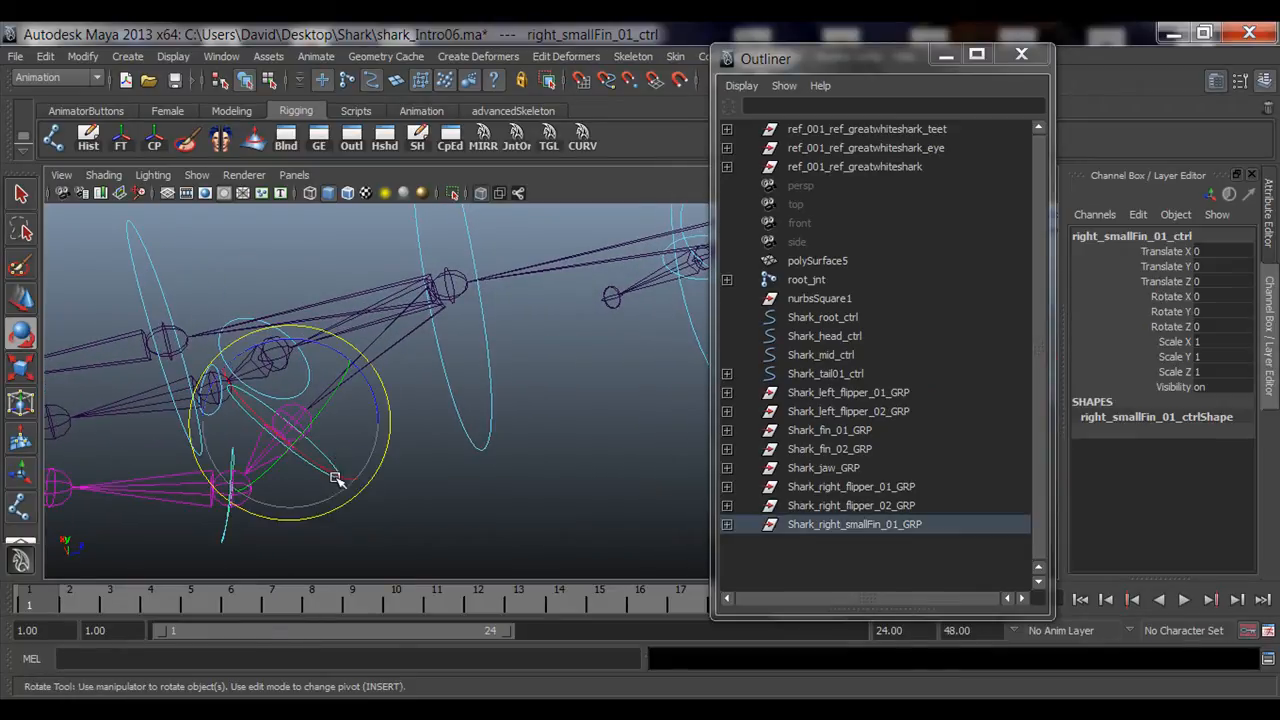
{"action": "left_click", "coordinate": [869, 529]}
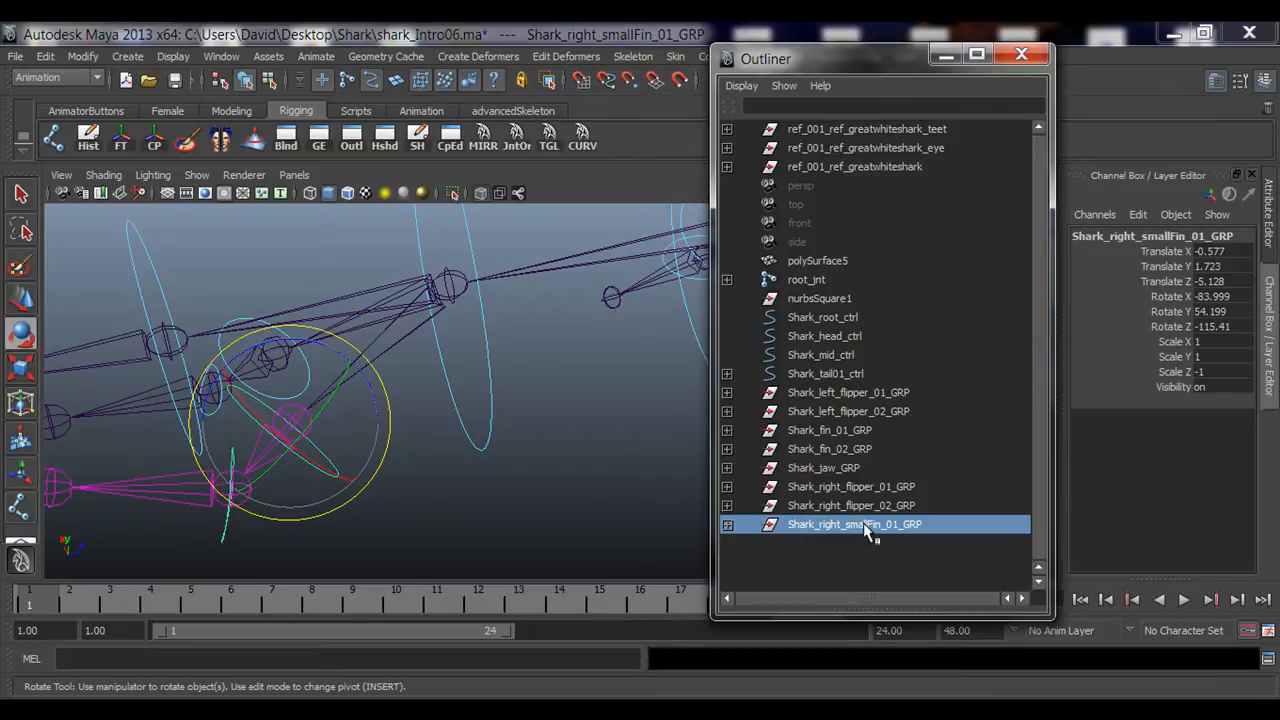
{"action": "middle_click_drag", "start_coordinate": [866, 531], "coordinate": [851, 373]}
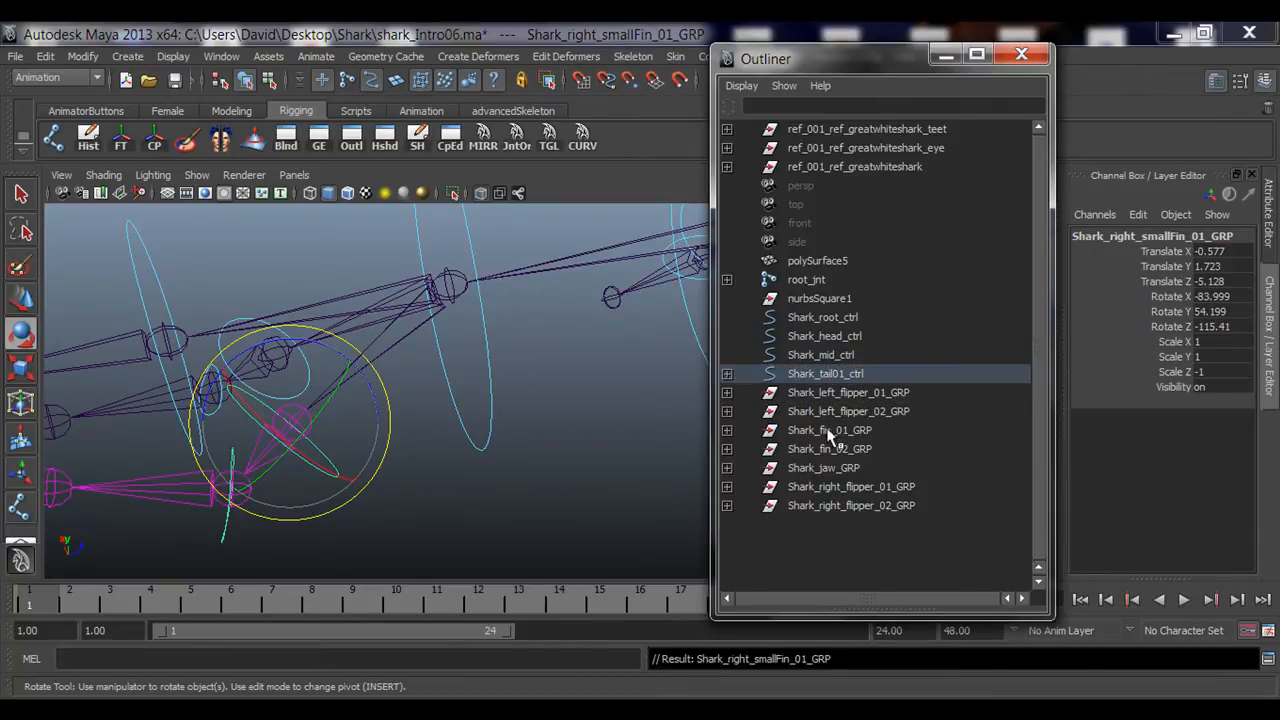
Step: Expand Shark_tail01_ctrl's hierarchy in the Outliner to review its child controls and groups
{"action": "left_click", "coordinate": [588, 454]}
{"action": "left_click_drag", "start_coordinate": [577, 491], "coordinate": [418, 467], "text": "alt"}
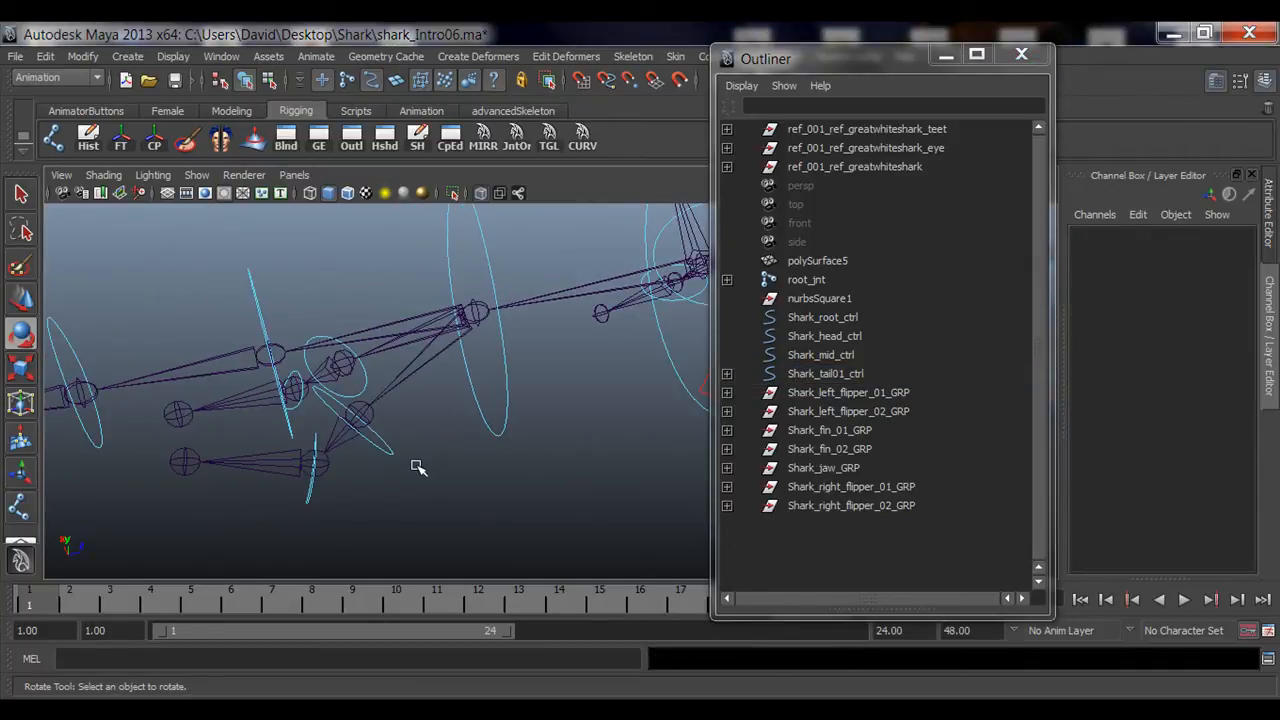
{"action": "left_click", "coordinate": [727, 375]}
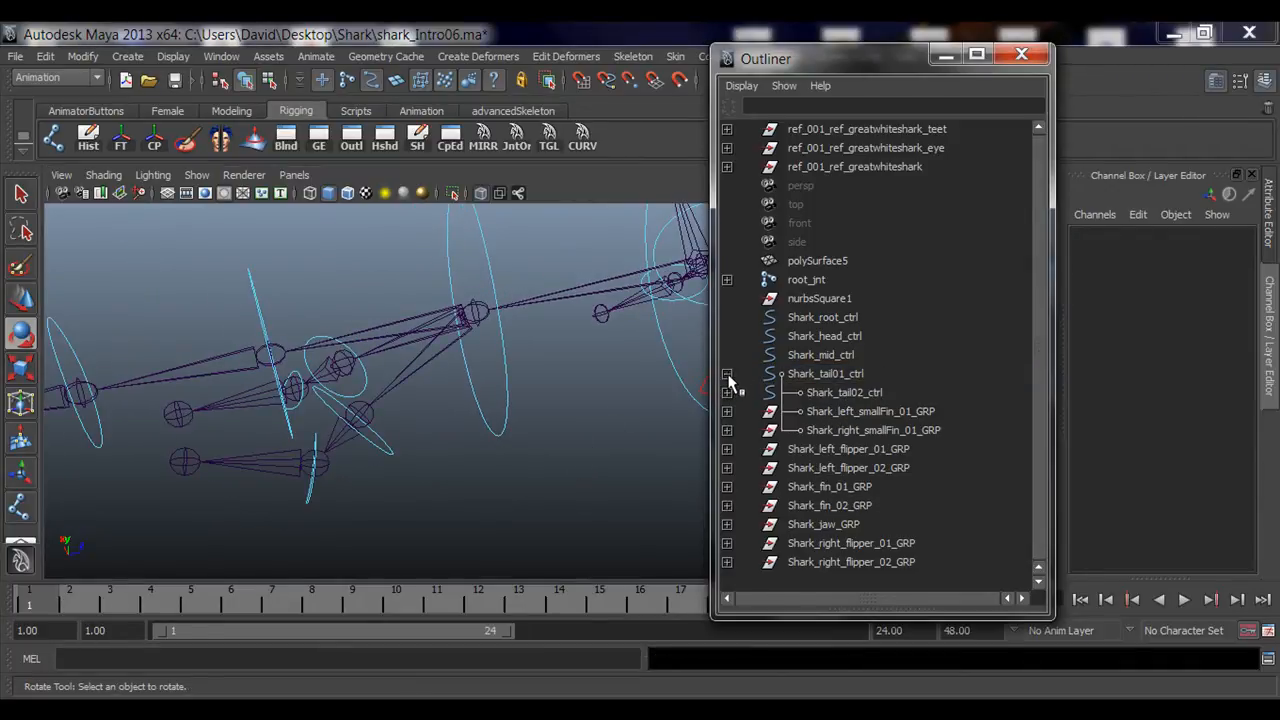
{"action": "left_click_drag", "start_coordinate": [489, 391], "coordinate": [537, 444]}
{"action": "left_click_drag", "start_coordinate": [537, 444], "coordinate": [500, 337], "text": "alt"}
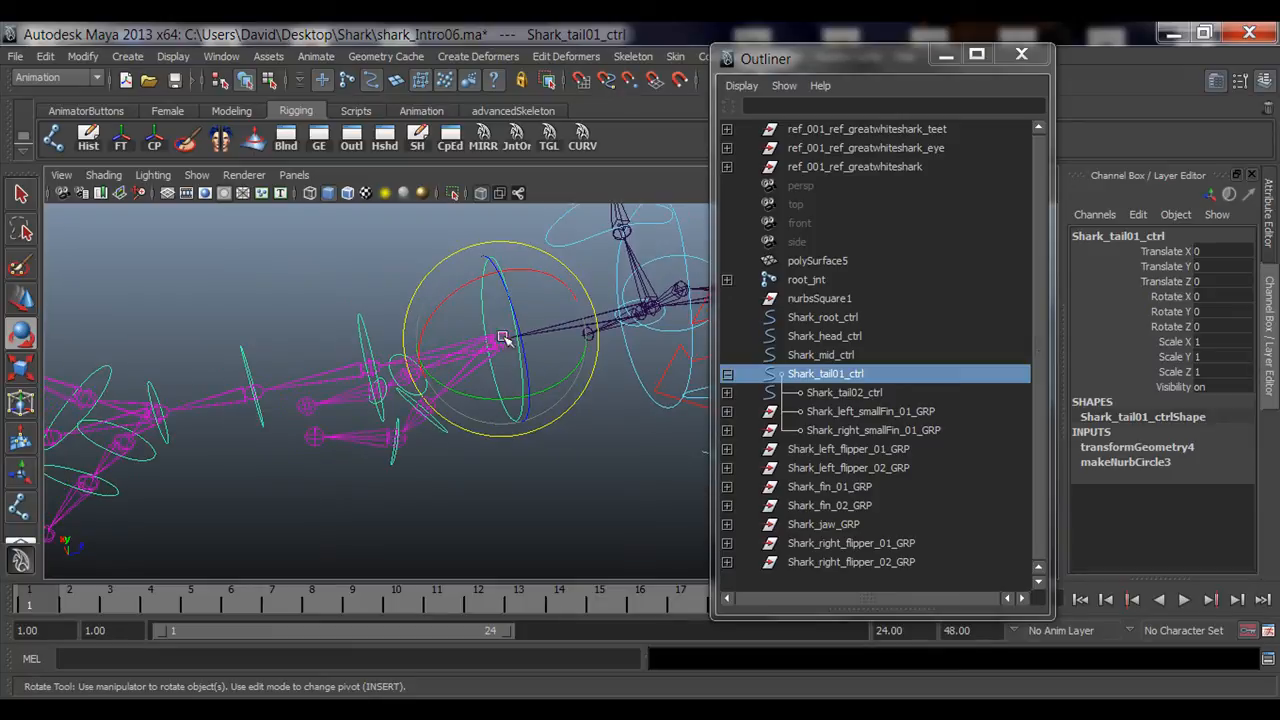
{"action": "key", "text": "q"}
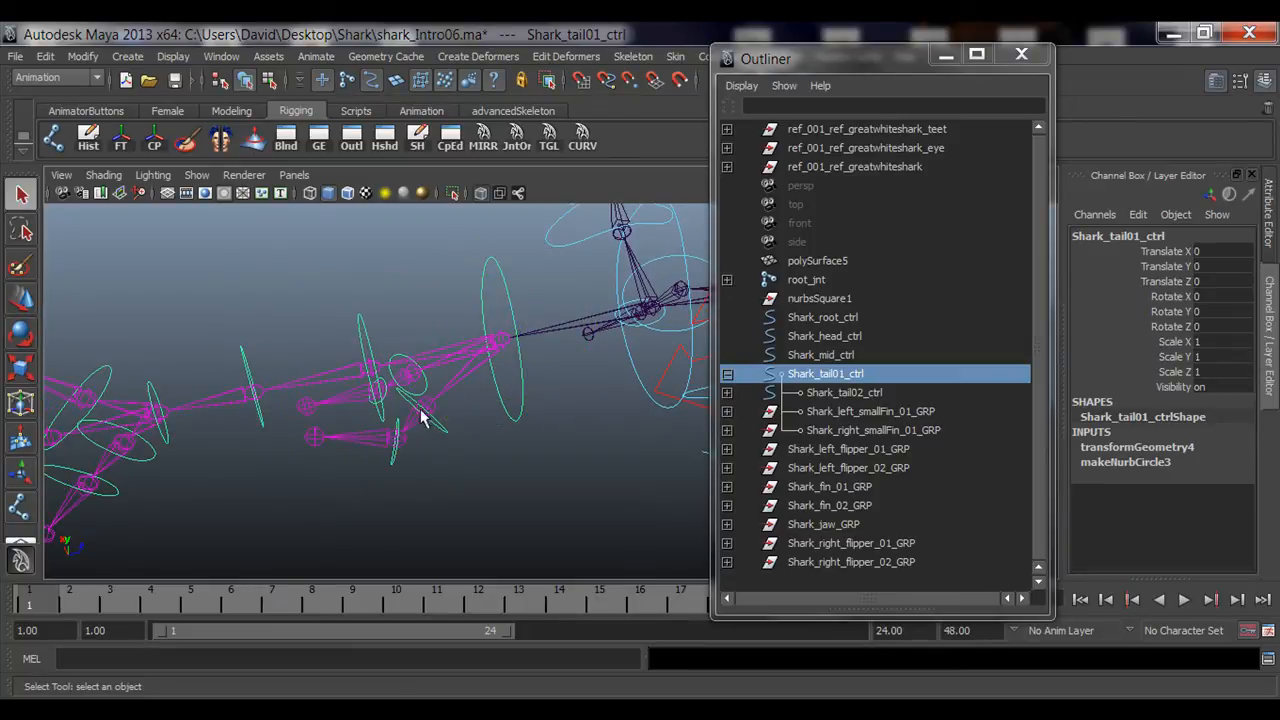
{"action": "left_click_drag", "start_coordinate": [401, 398], "coordinate": [566, 314], "text": "alt"}
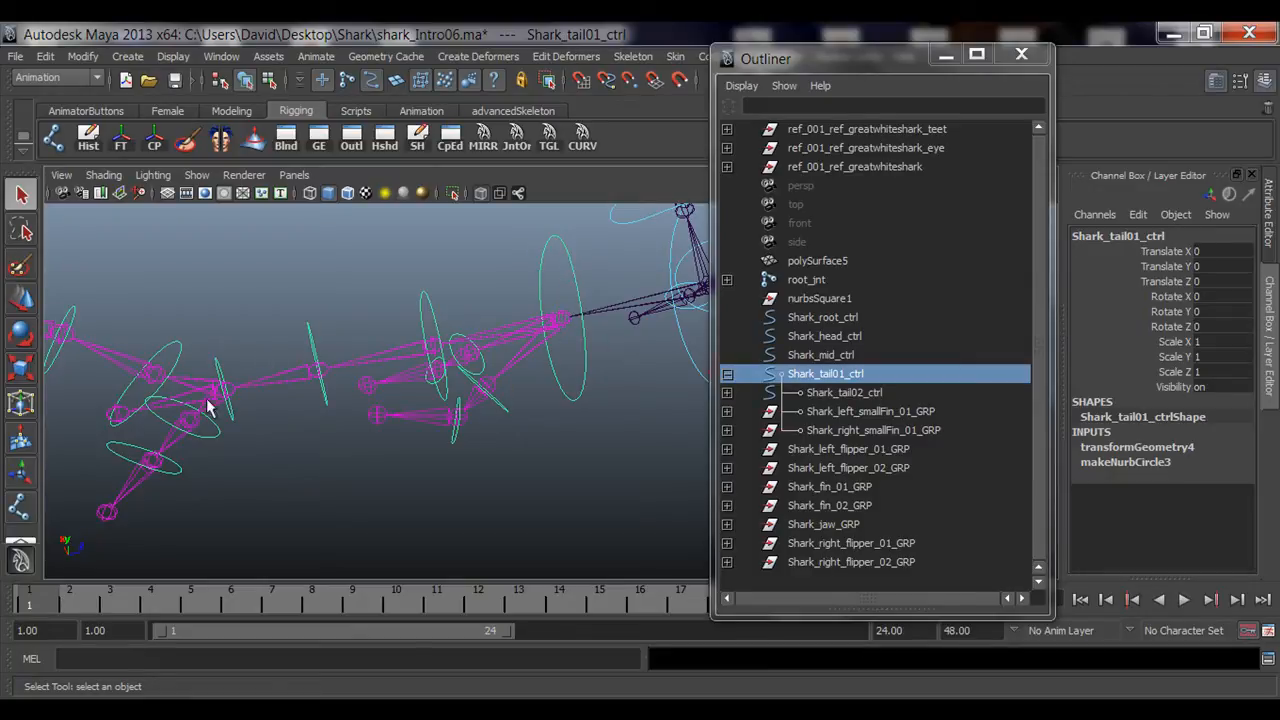
{"action": "left_click", "coordinate": [727, 393]}
{"action": "left_click", "coordinate": [727, 411]}
{"action": "left_click", "coordinate": [727, 430]}
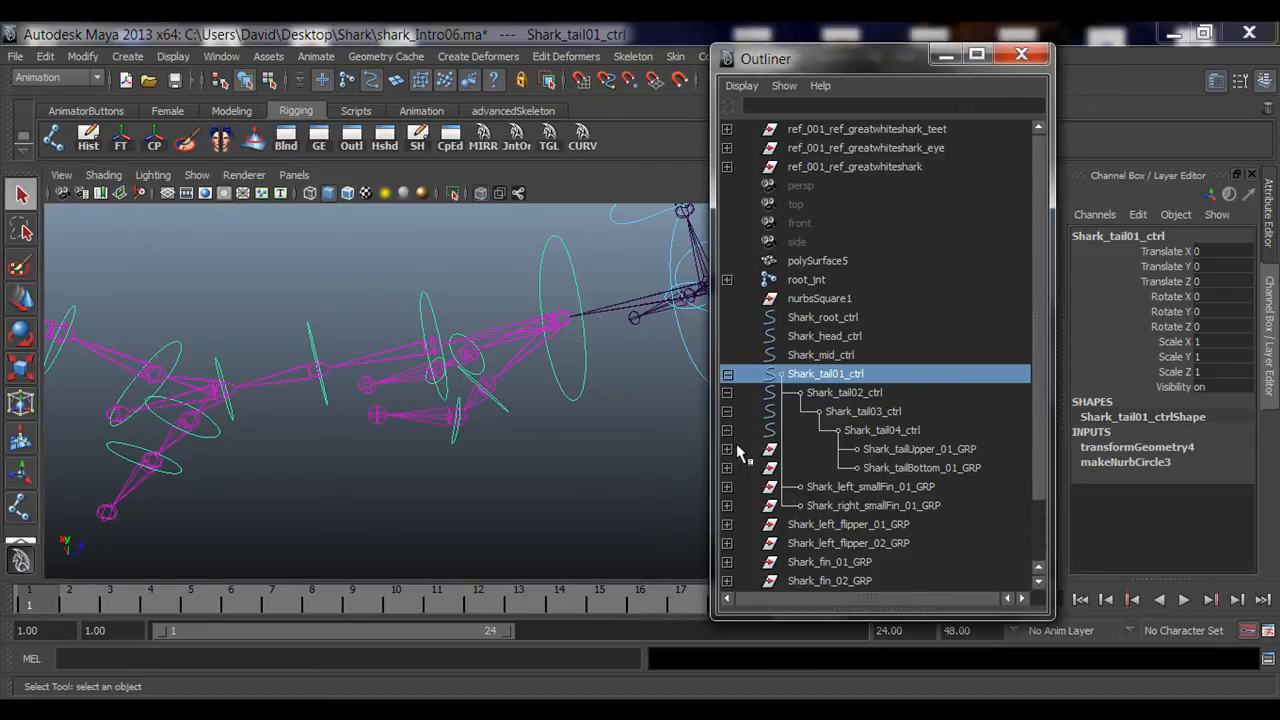
{"action": "left_click", "coordinate": [727, 449]}
{"action": "left_click", "coordinate": [727, 468]}
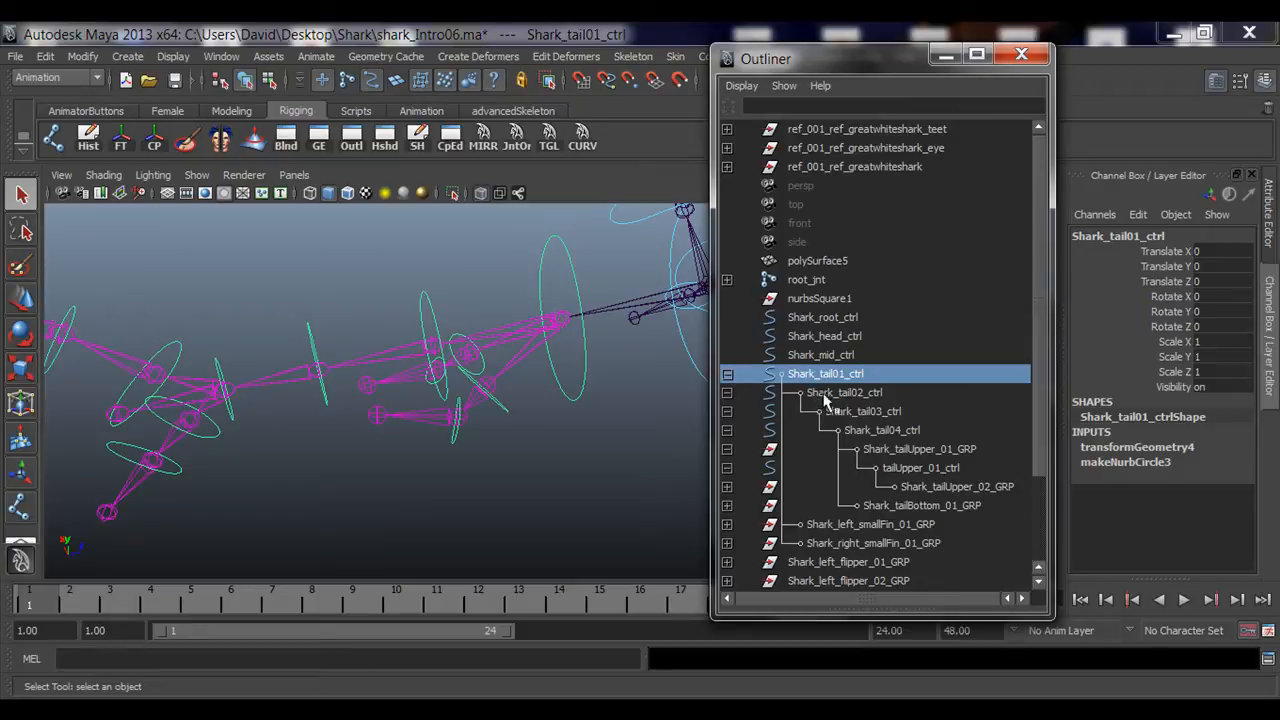
Step: Select each tail control and group in the expanded hierarchy to inspect them, then collapse it
{"action": "left_click", "coordinate": [929, 487]}
{"action": "left_click", "coordinate": [901, 470]}
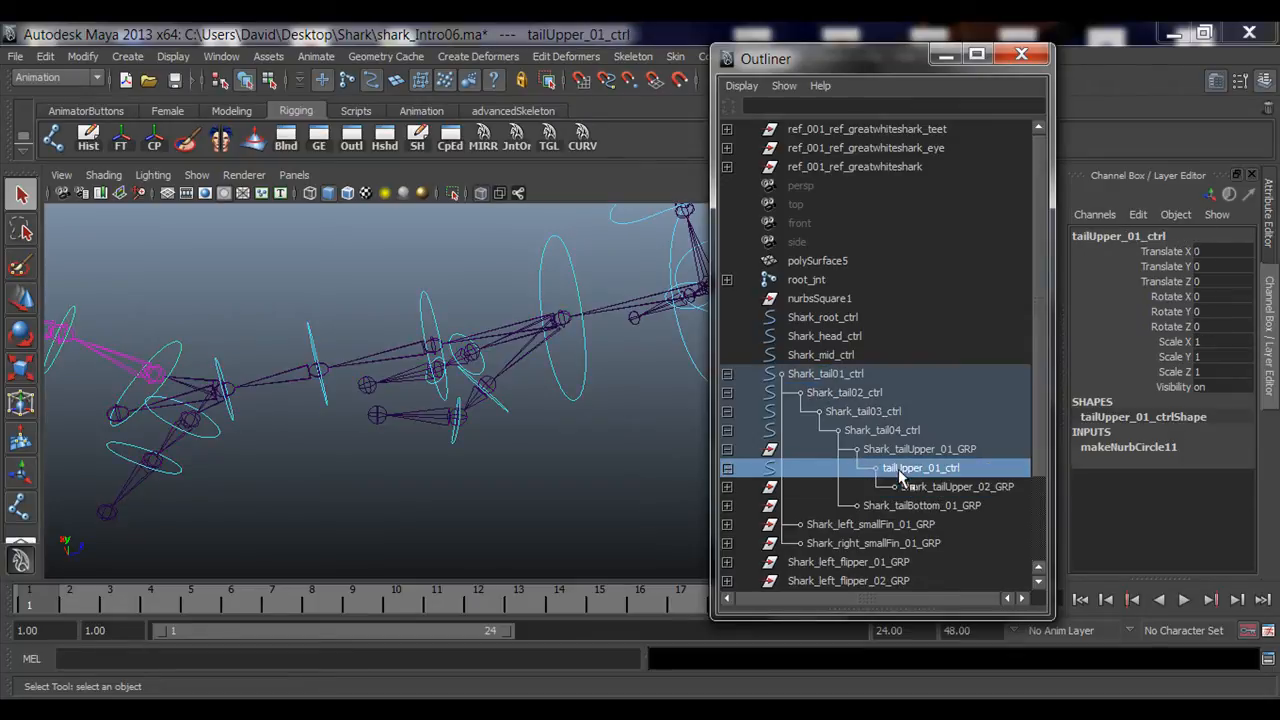
{"action": "left_click", "coordinate": [916, 451]}
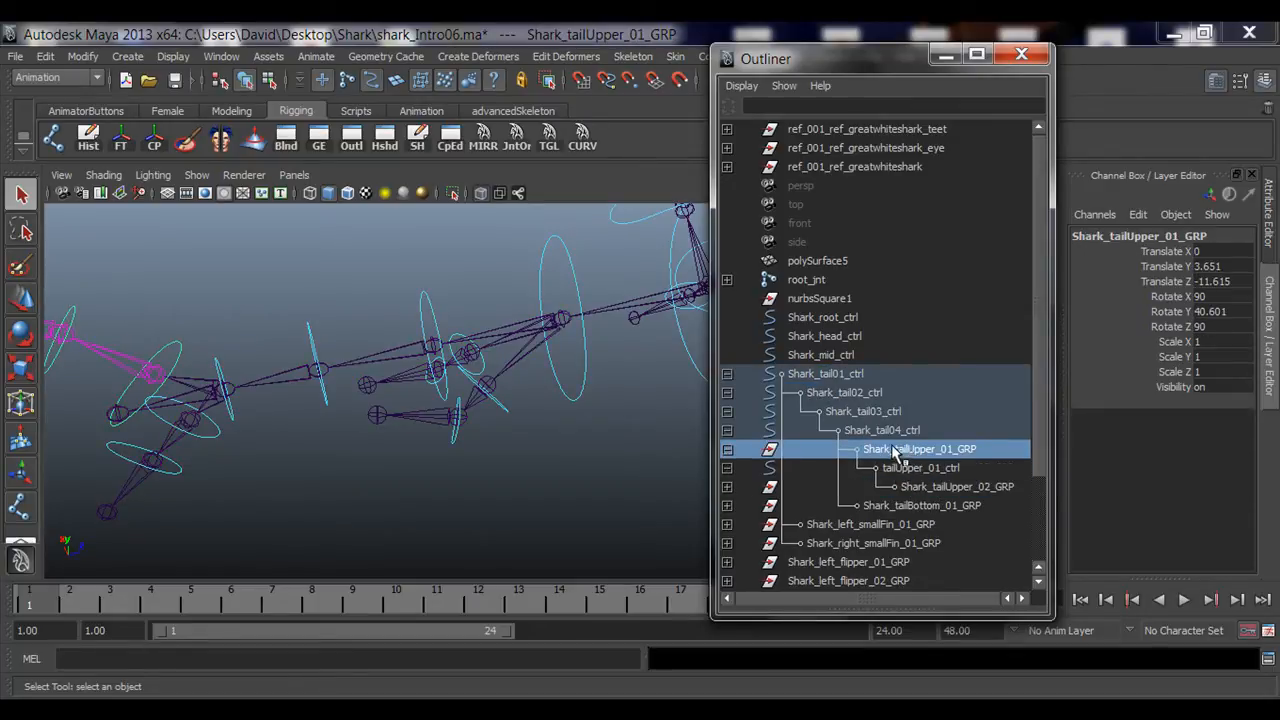
{"action": "left_click", "coordinate": [862, 432]}
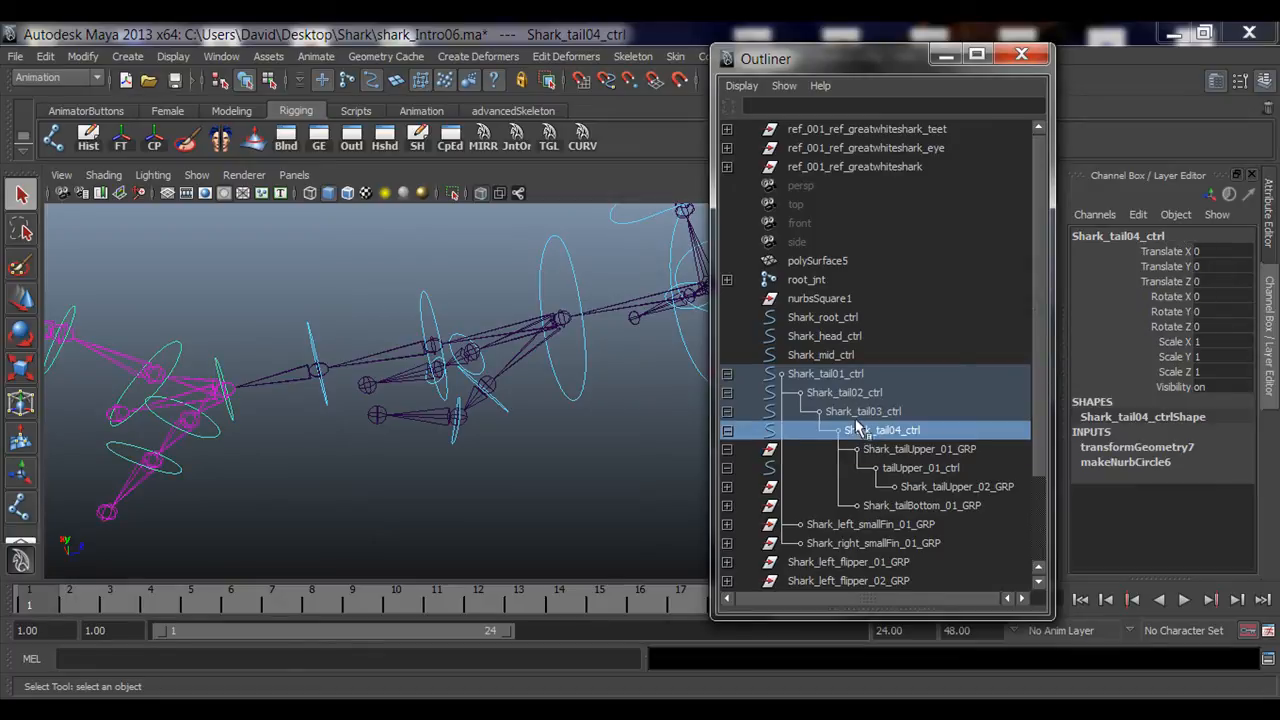
{"action": "left_click", "coordinate": [856, 414]}
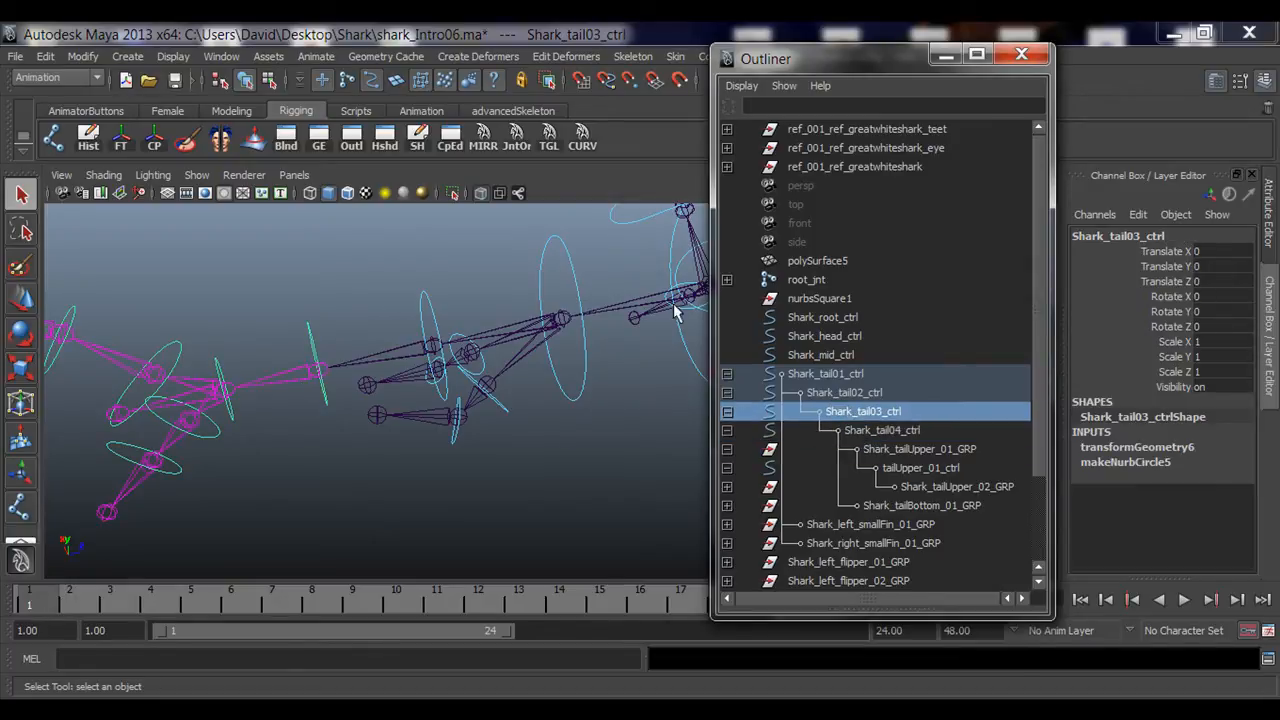
{"action": "left_click", "coordinate": [855, 395]}
{"action": "left_click", "coordinate": [842, 377]}
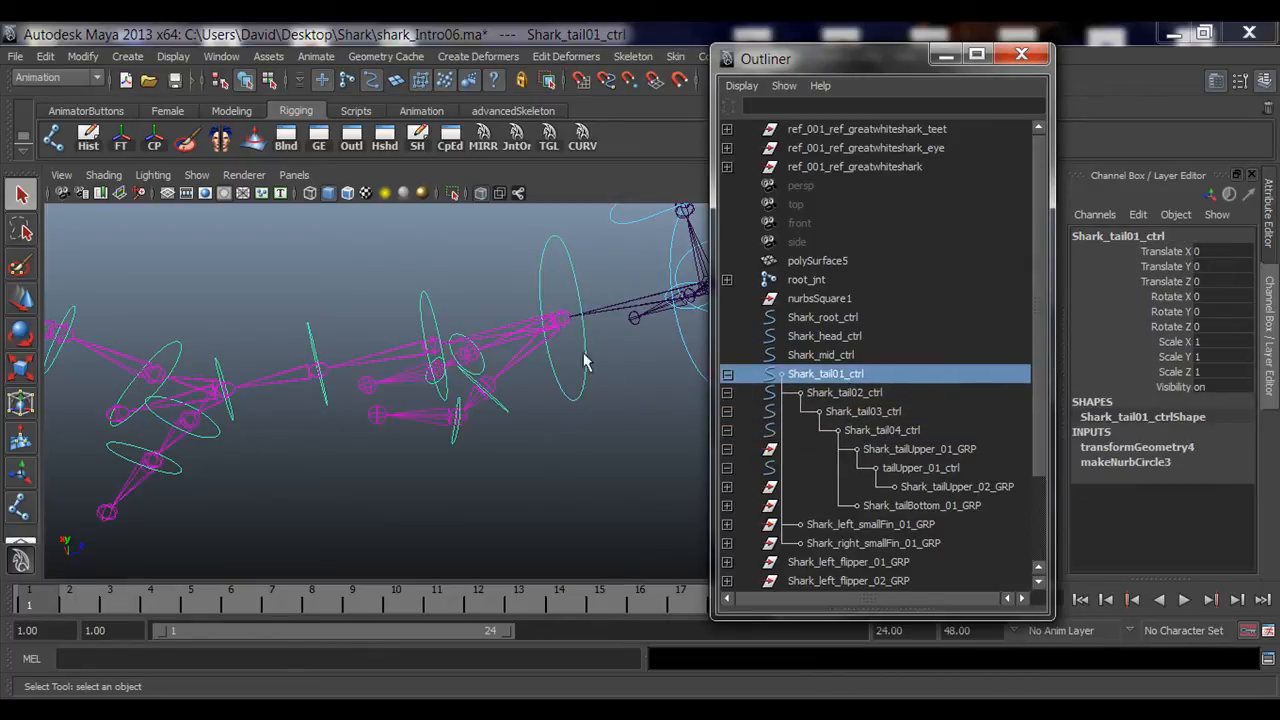
{"action": "right_click_drag", "start_coordinate": [542, 312], "coordinate": [415, 358], "text": "alt"}
{"action": "left_click", "coordinate": [727, 374]}
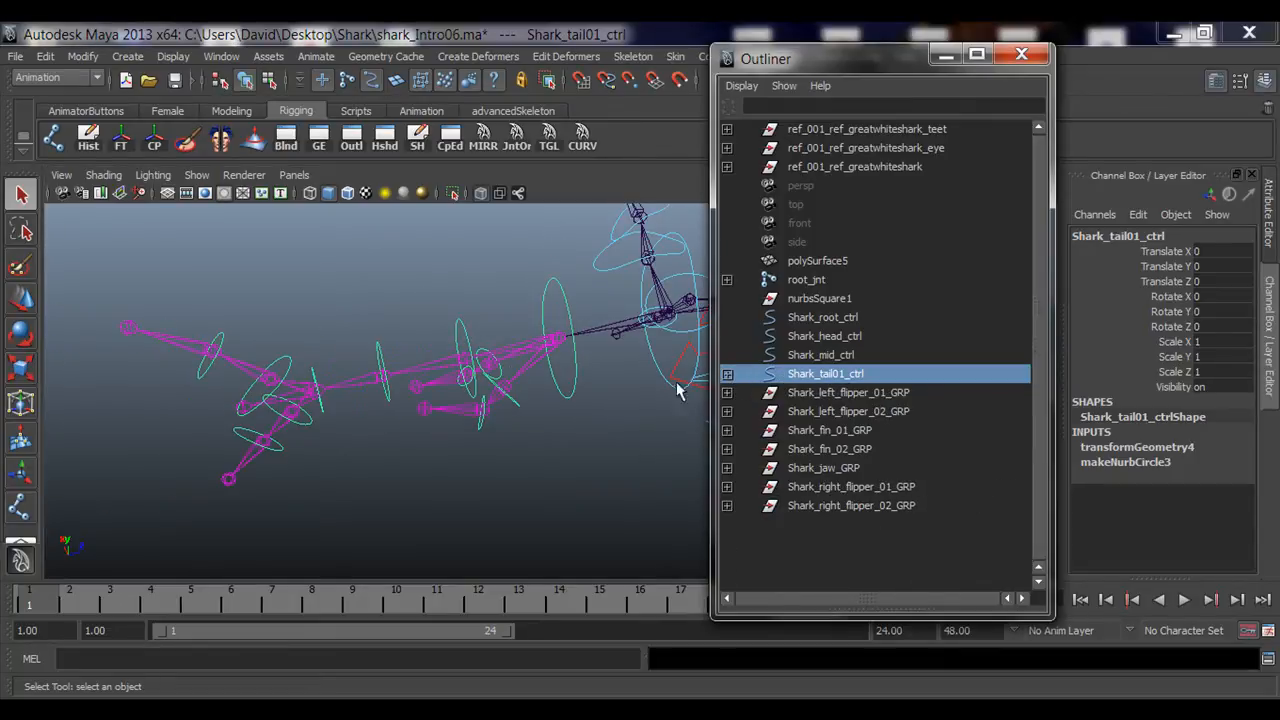
Step: Parent Shark_tail01_ctrl under Shark_mid_ctrl
{"action": "left_click_drag", "start_coordinate": [480, 370], "coordinate": [560, 405], "text": "alt"}
{"action": "left_click", "coordinate": [822, 356]}
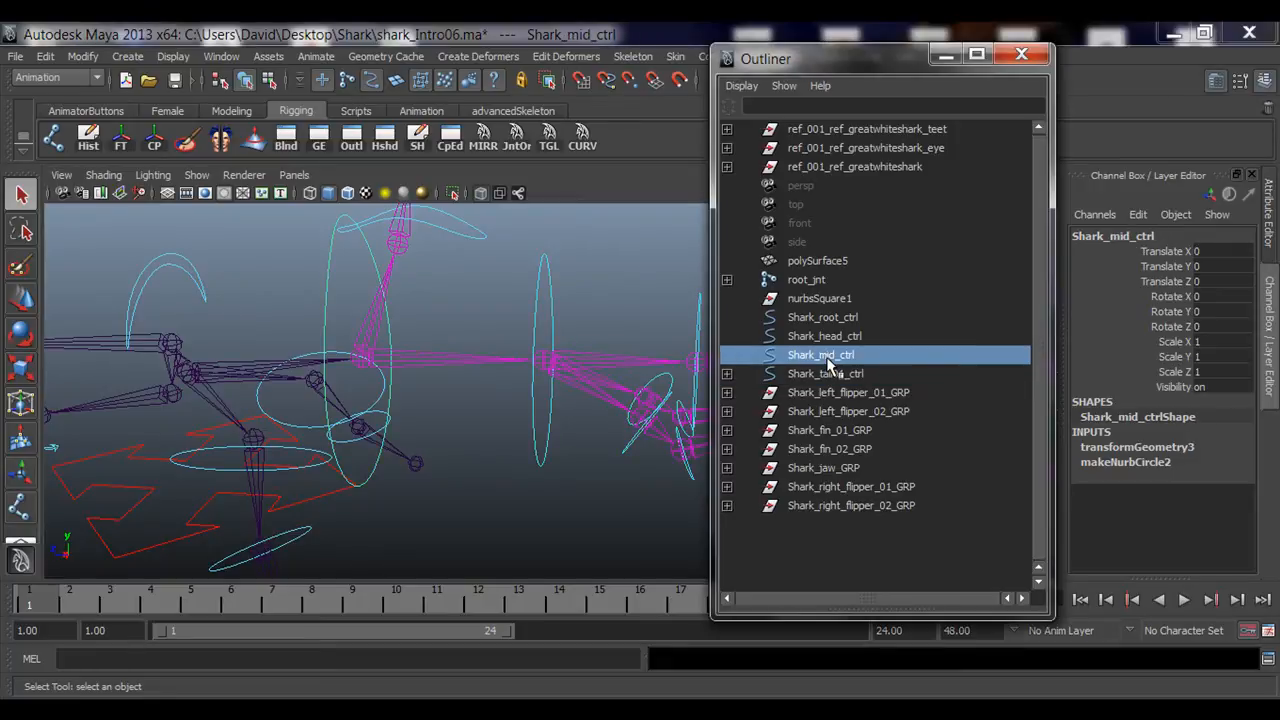
{"action": "left_click", "coordinate": [805, 374]}
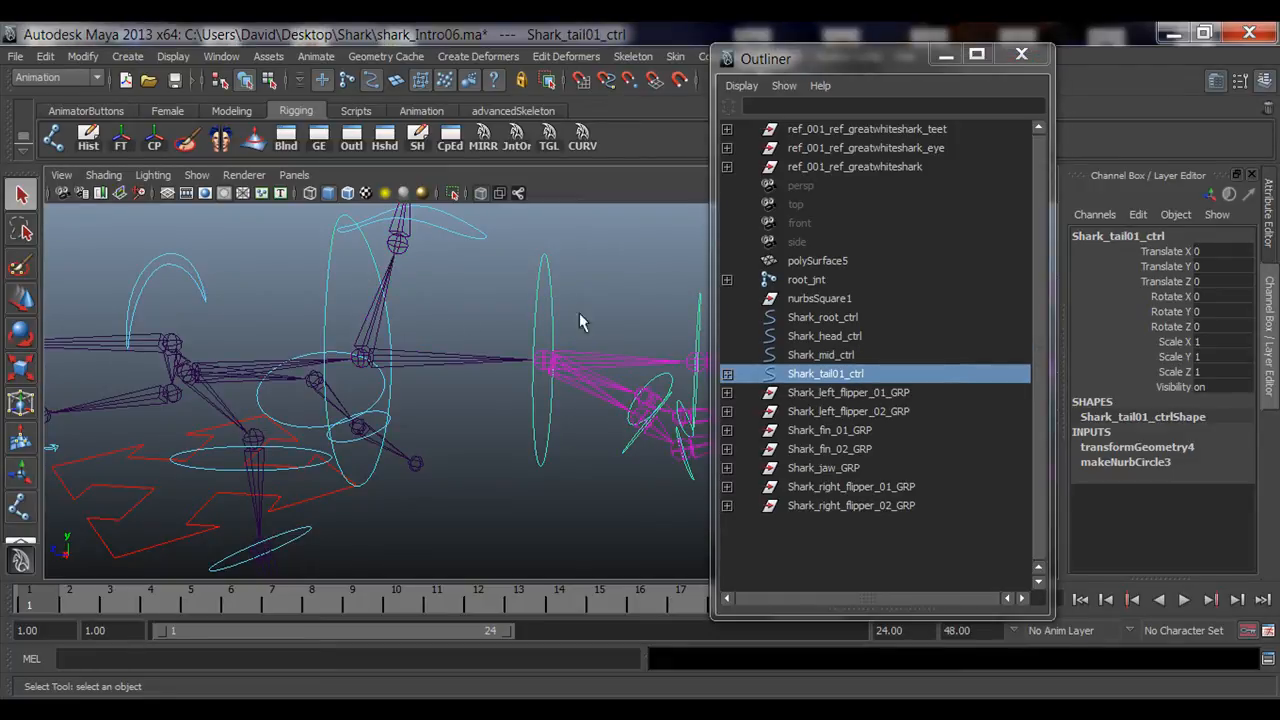
{"action": "left_click_drag", "start_coordinate": [510, 392], "coordinate": [398, 345], "text": "alt"}
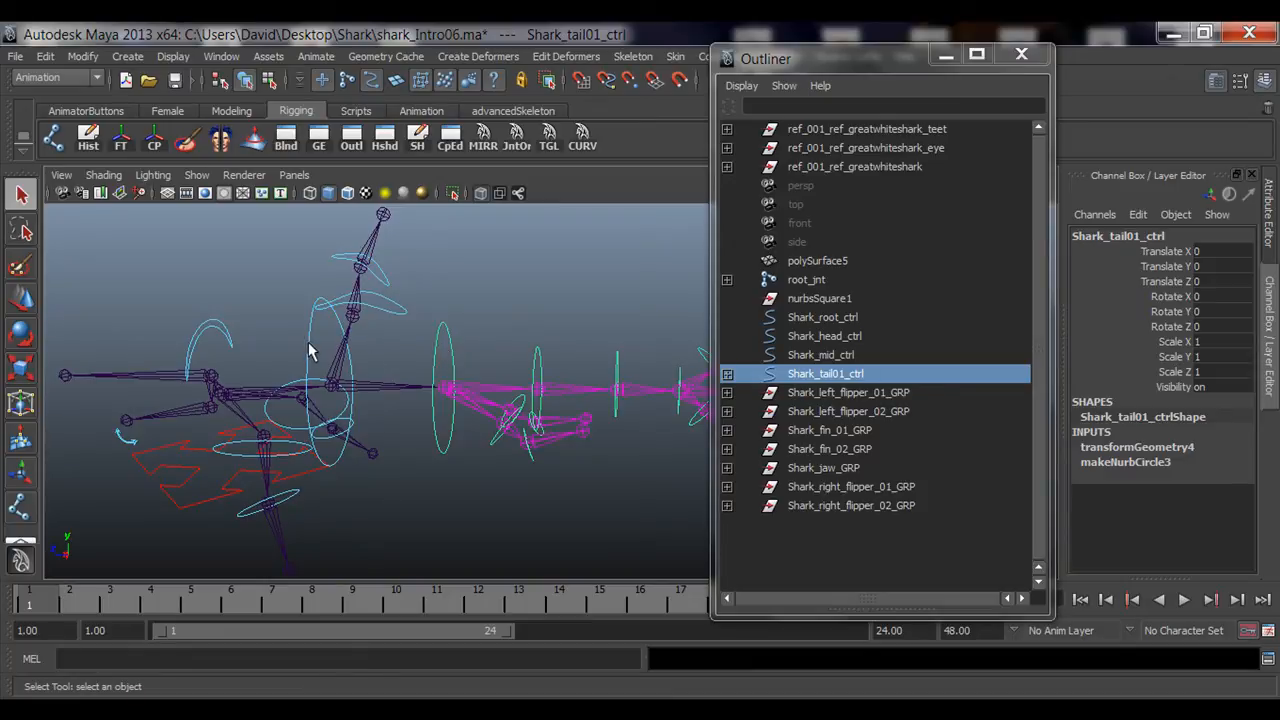
{"action": "left_click_drag", "start_coordinate": [309, 350], "coordinate": [513, 405], "text": "alt"}
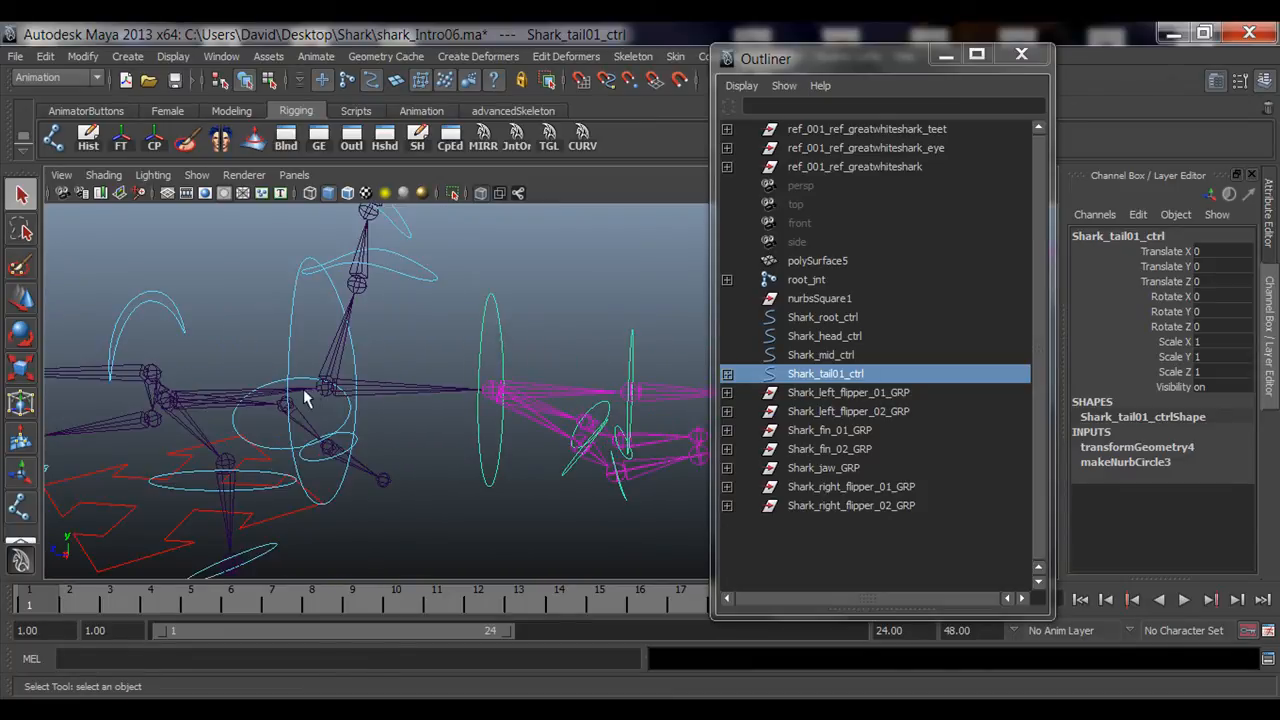
{"action": "left_click", "coordinate": [297, 336]}
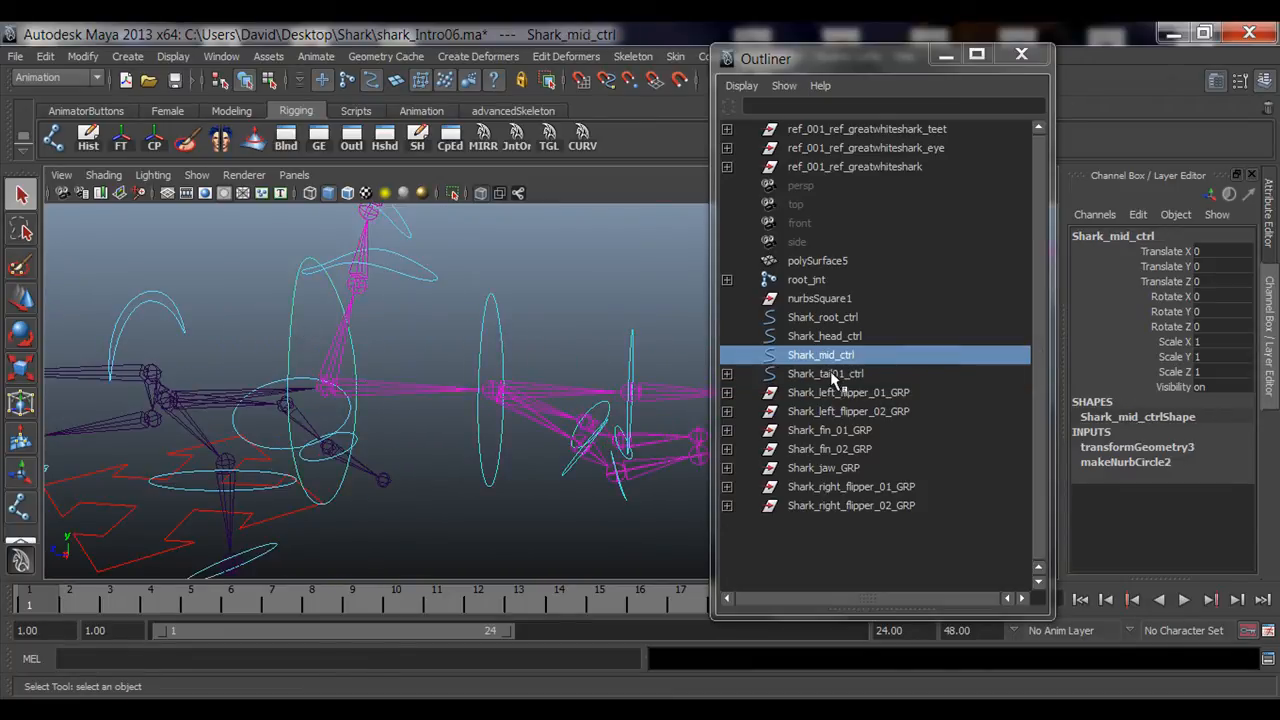
{"action": "left_click_drag", "start_coordinate": [499, 334], "coordinate": [500, 336]}
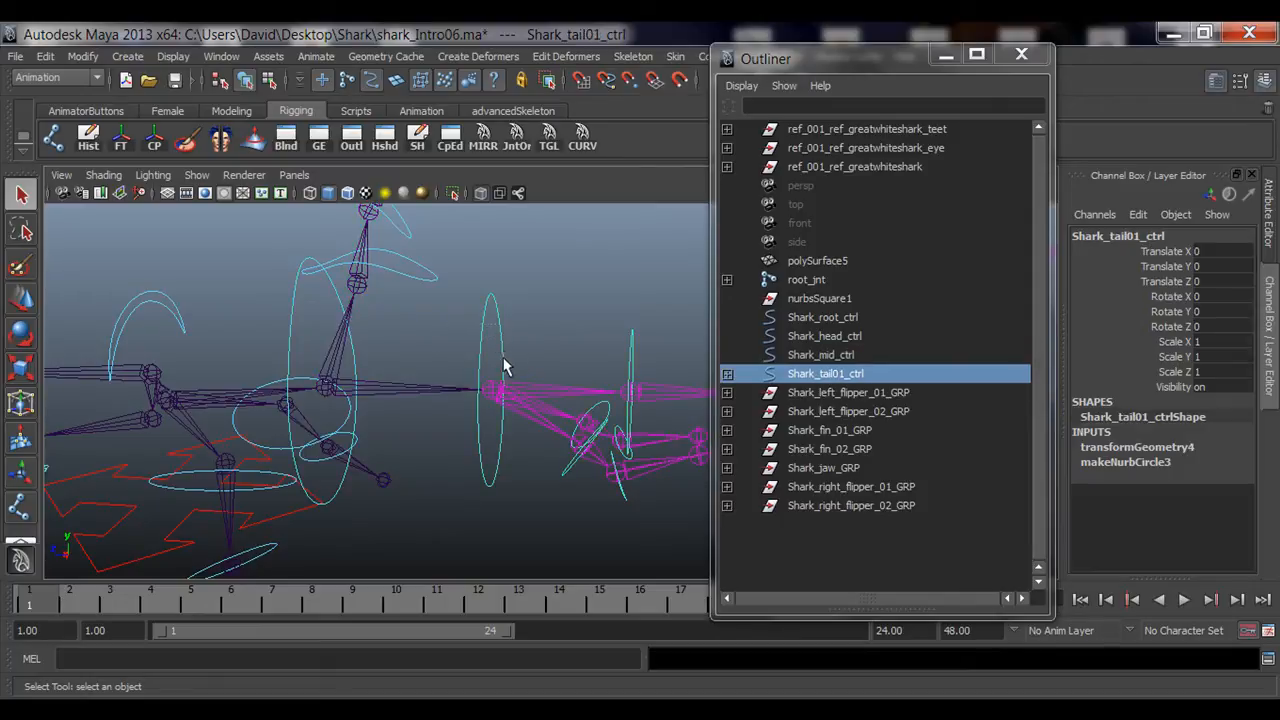
{"action": "left_click", "coordinate": [300, 330], "text": "shift"}
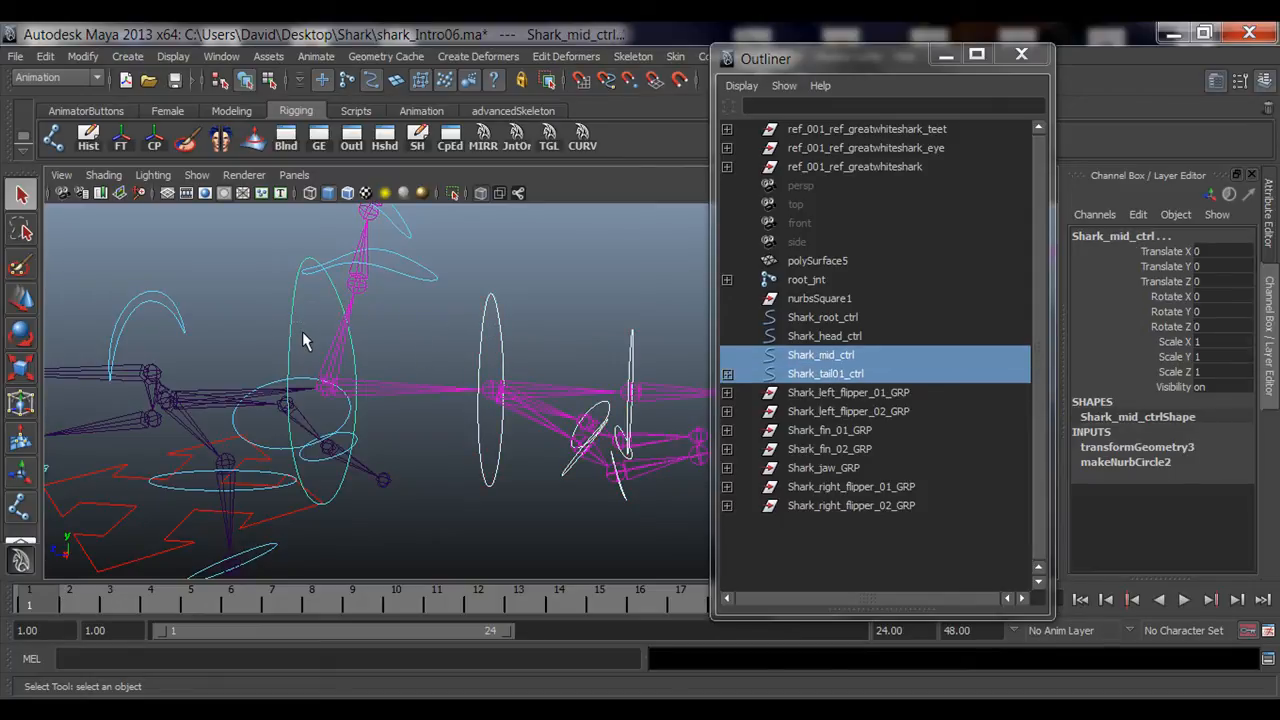
{"action": "key", "text": "p"}
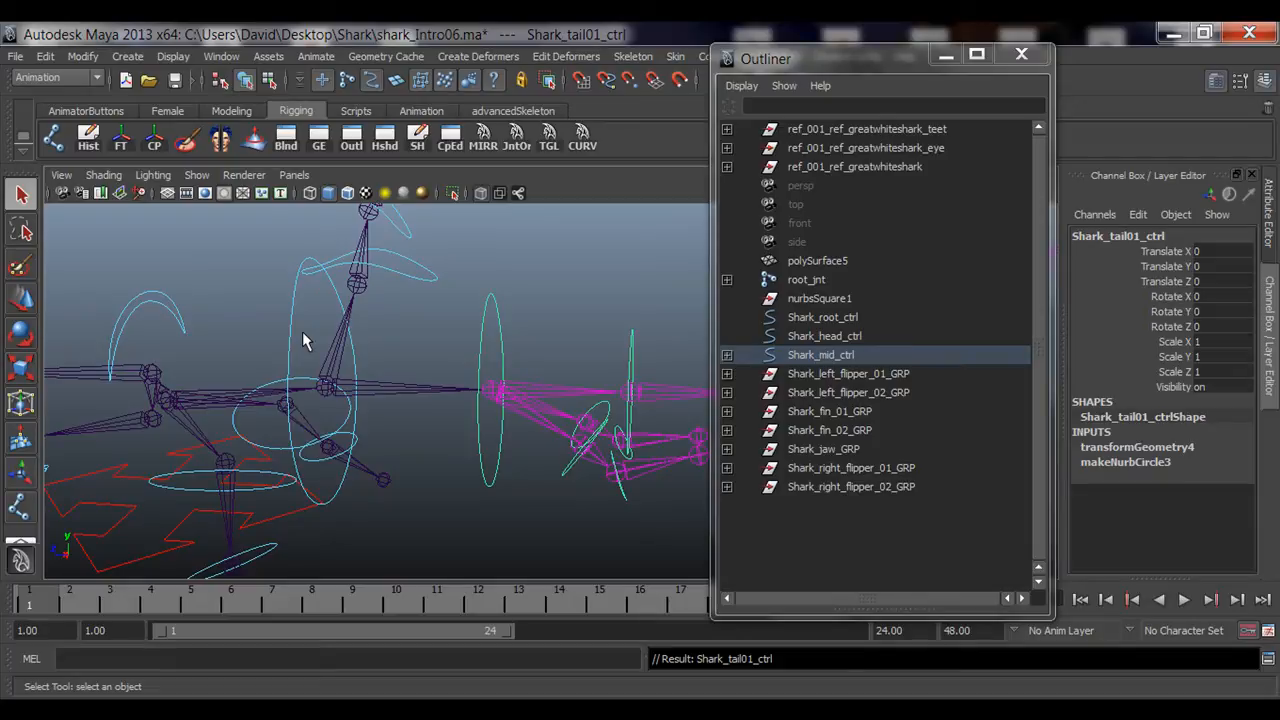
Step: Test-rotate Shark_mid_ctrl to check the tail hierarchy follows, undoing the rotation
{"action": "left_click_drag", "start_coordinate": [302, 331], "coordinate": [343, 400], "text": "alt"}
{"action": "key", "text": "Up"}
{"action": "key", "text": "e"}
{"action": "key", "text": "z"}
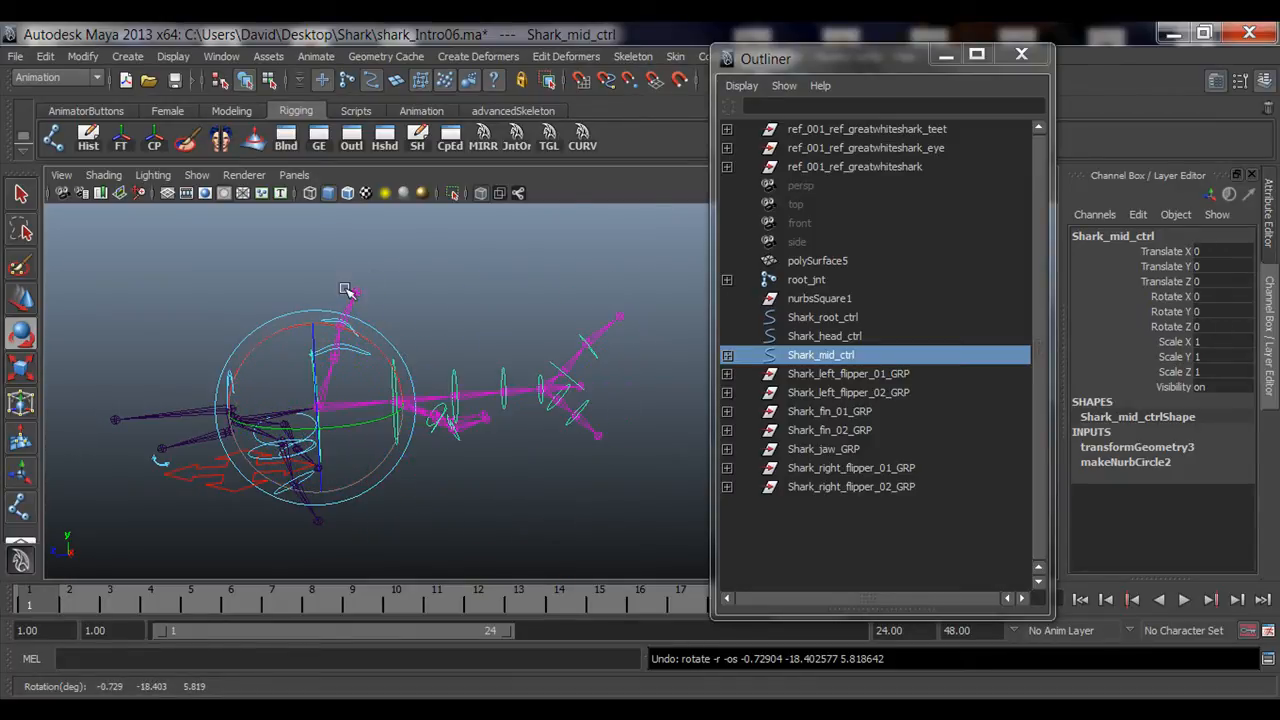
{"action": "middle_click_drag", "start_coordinate": [260, 401], "coordinate": [424, 368], "text": "alt"}
{"action": "right_click_drag", "start_coordinate": [251, 403], "coordinate": [546, 412], "text": "alt"}
{"action": "key", "text": "q"}
{"action": "left_click", "coordinate": [357, 280]}
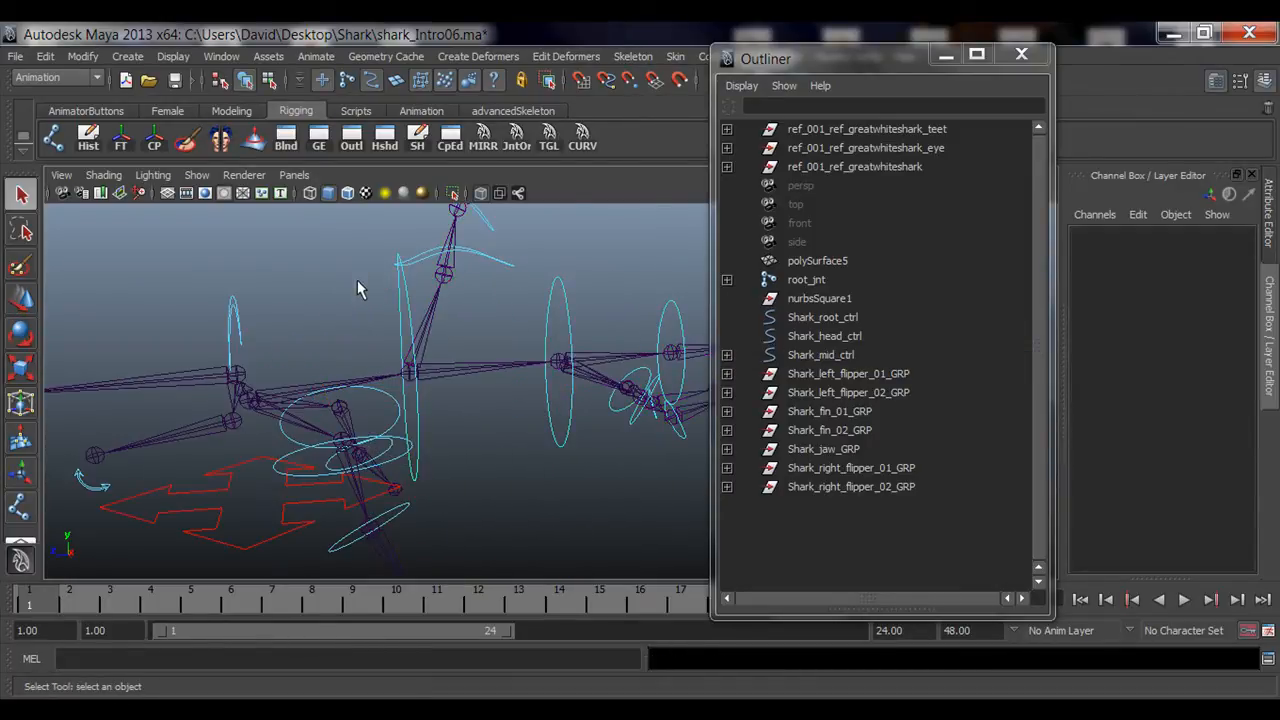
Step: Select Shark_fin_01_GRP and Shark_mid_ctrl in the Outliner to examine the dorsal fin setup
{"action": "middle_click_drag", "start_coordinate": [395, 375], "coordinate": [348, 438], "text": "alt"}
{"action": "left_click_drag", "start_coordinate": [468, 388], "coordinate": [455, 384], "text": "alt"}
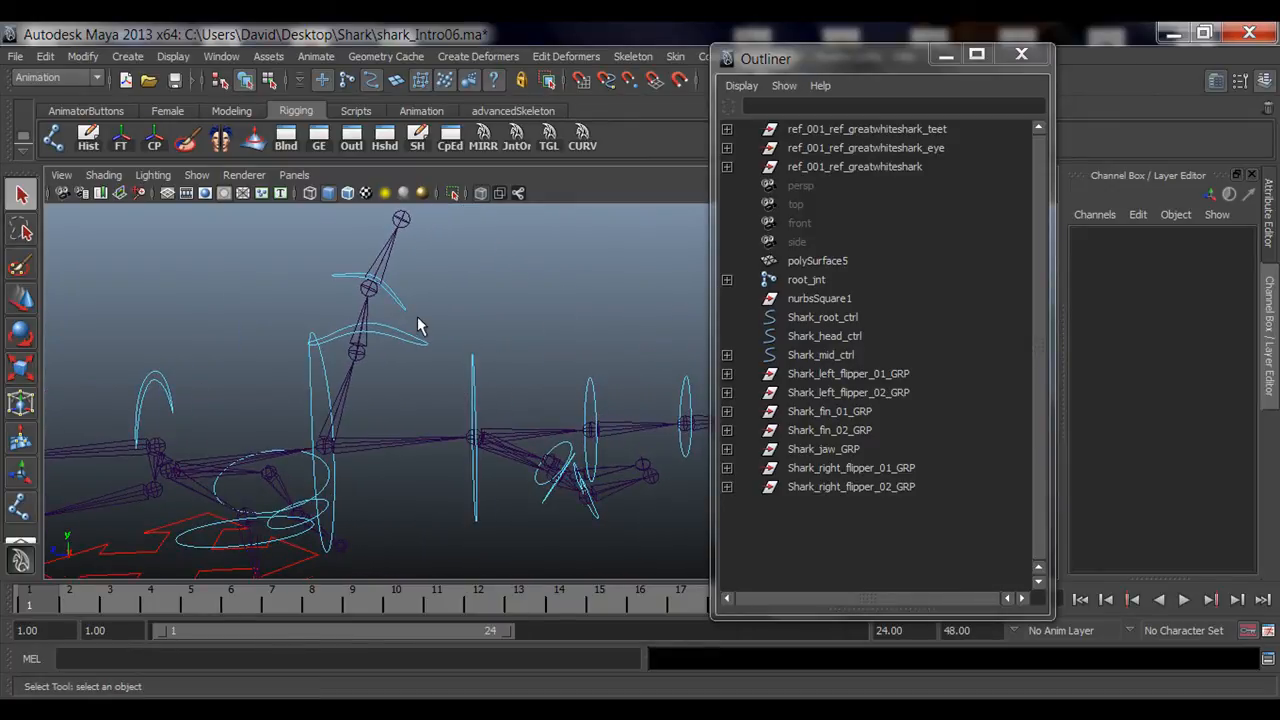
{"action": "left_click", "coordinate": [404, 368]}
{"action": "left_click", "coordinate": [858, 410]}
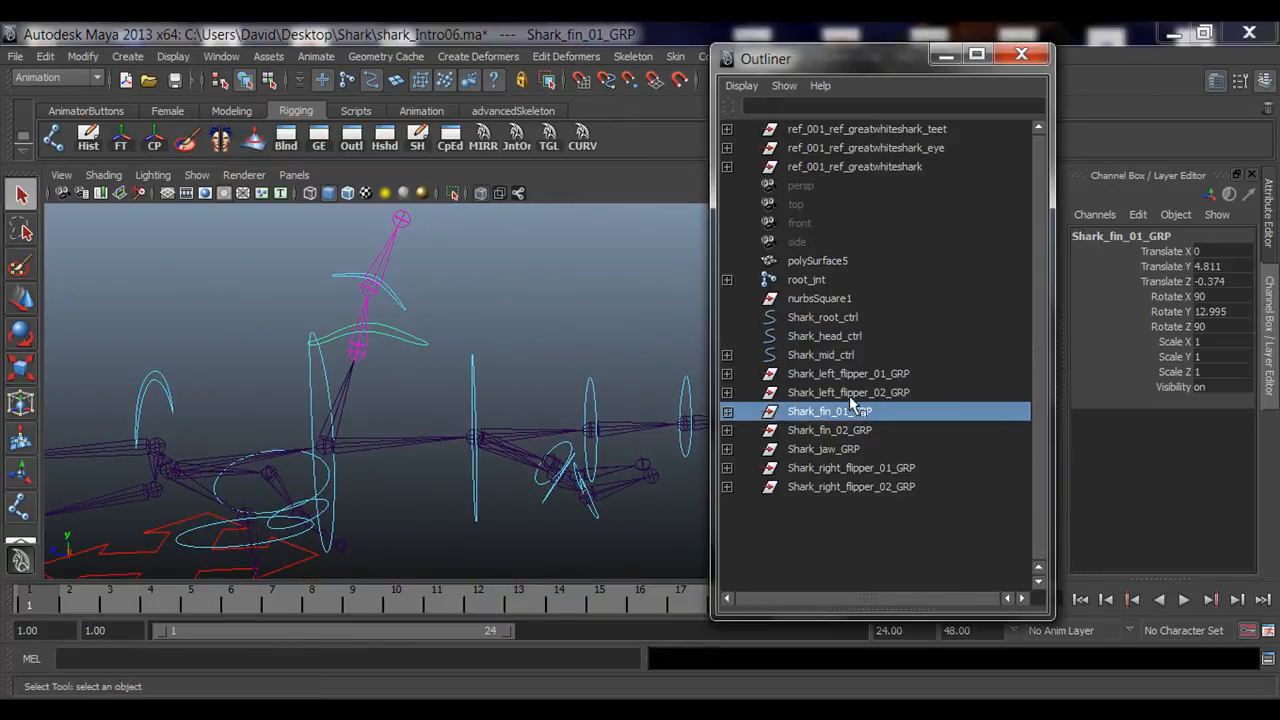
{"action": "left_click", "coordinate": [809, 360]}
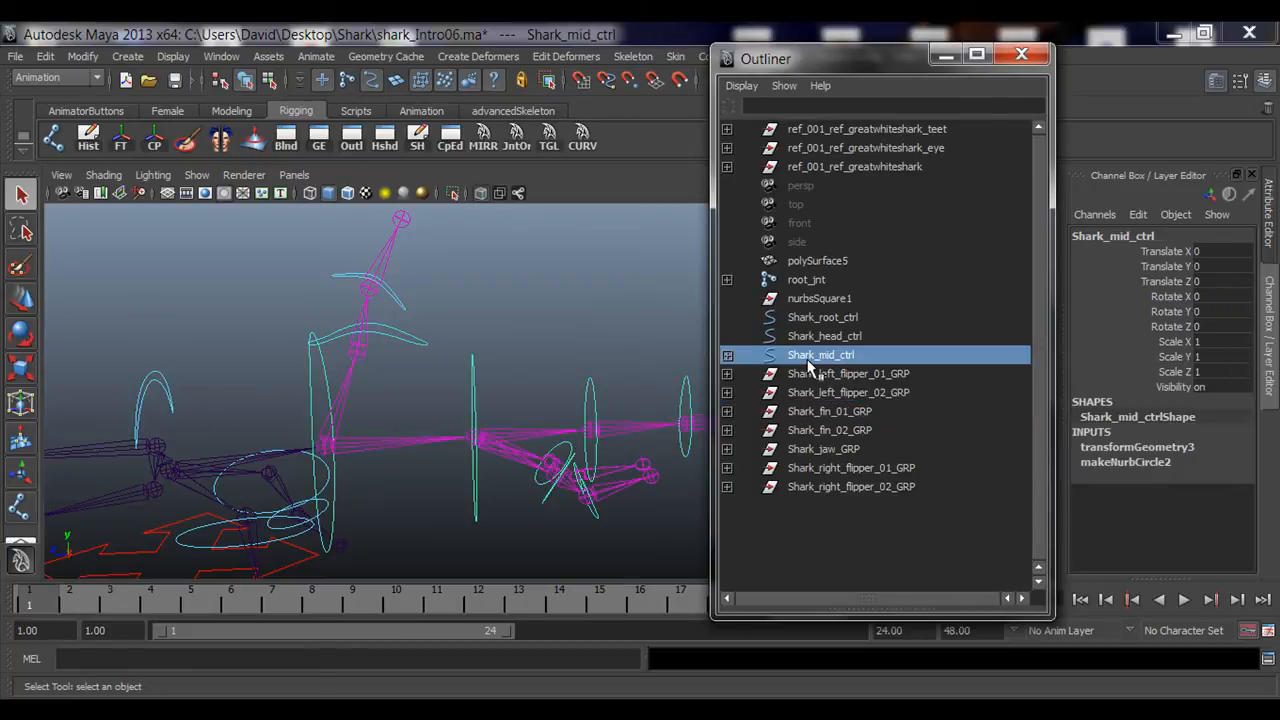
{"action": "left_click", "coordinate": [848, 412]}
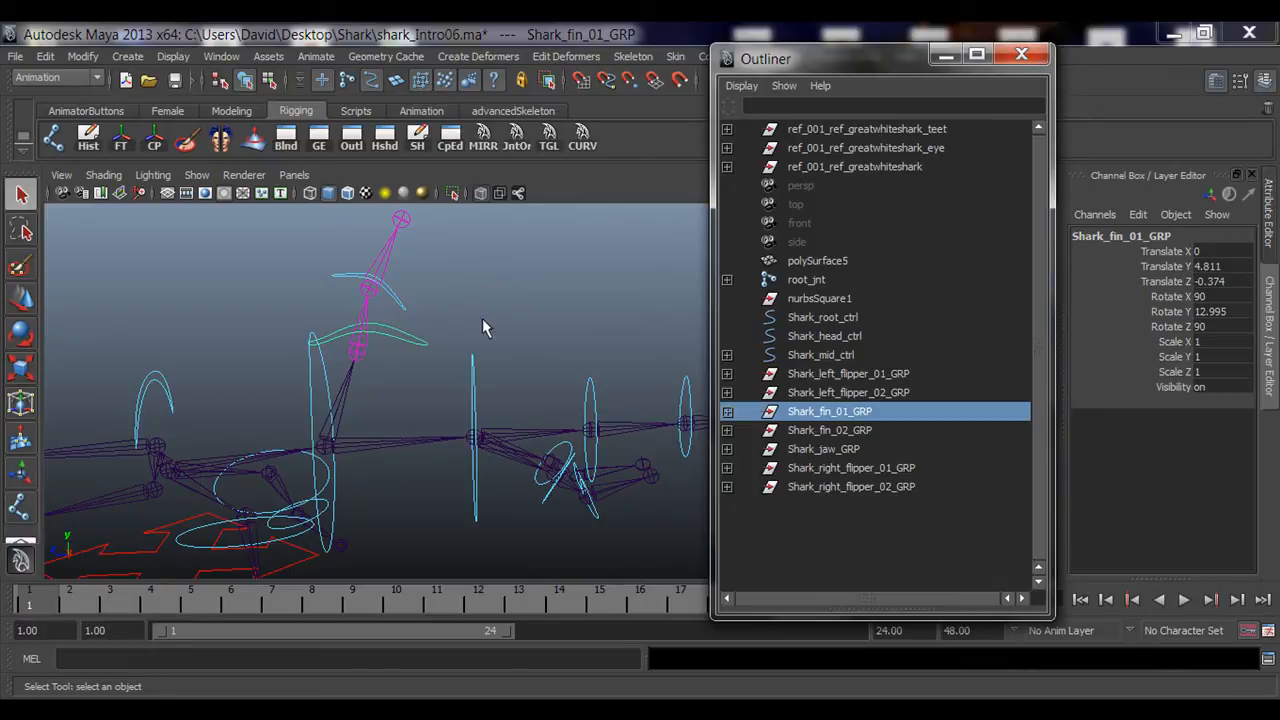
{"action": "middle_click_drag", "start_coordinate": [455, 280], "coordinate": [455, 280], "text": "alt"}
{"action": "left_click_drag", "start_coordinate": [466, 384], "coordinate": [426, 288], "text": "alt"}
Step: Test-rotate fin_01_ctrl and undo the rotation
{"action": "scroll", "coordinate": [382, 388], "scroll_direction": "up", "scroll_amount": 3}
{"action": "left_click", "coordinate": [404, 306]}
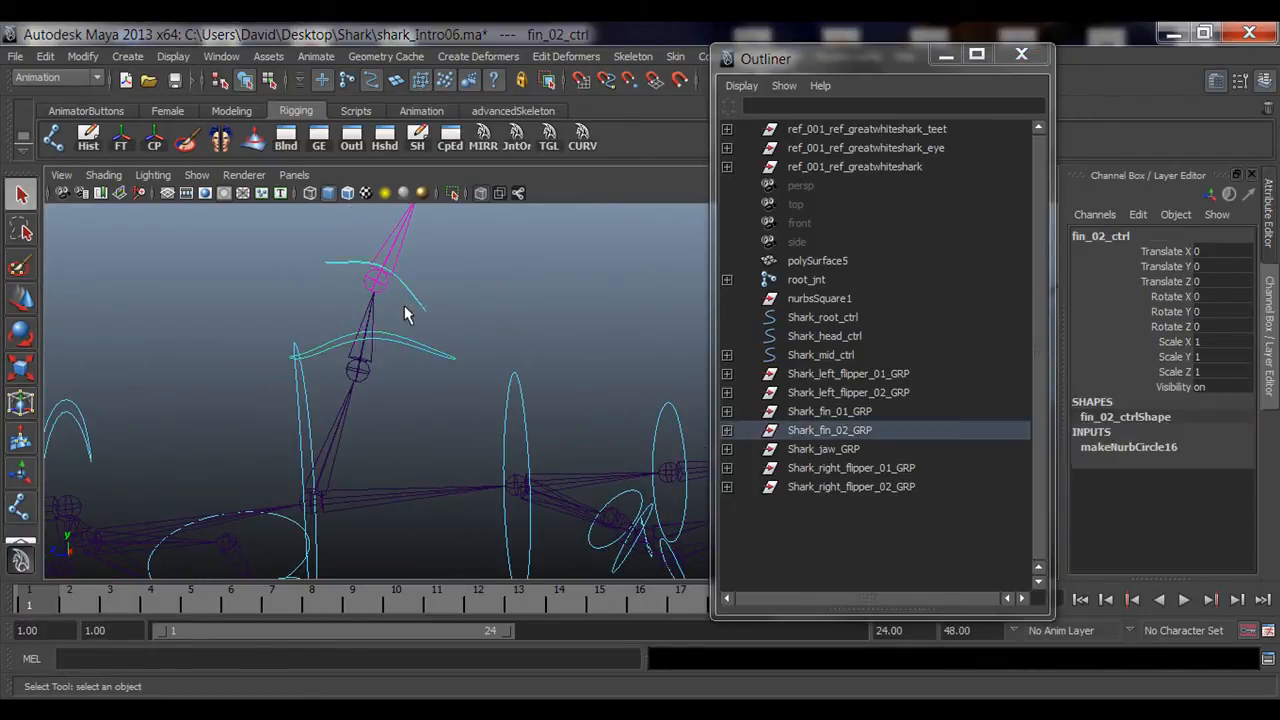
{"action": "left_click_drag", "start_coordinate": [427, 385], "coordinate": [425, 388]}
{"action": "key", "text": "e"}
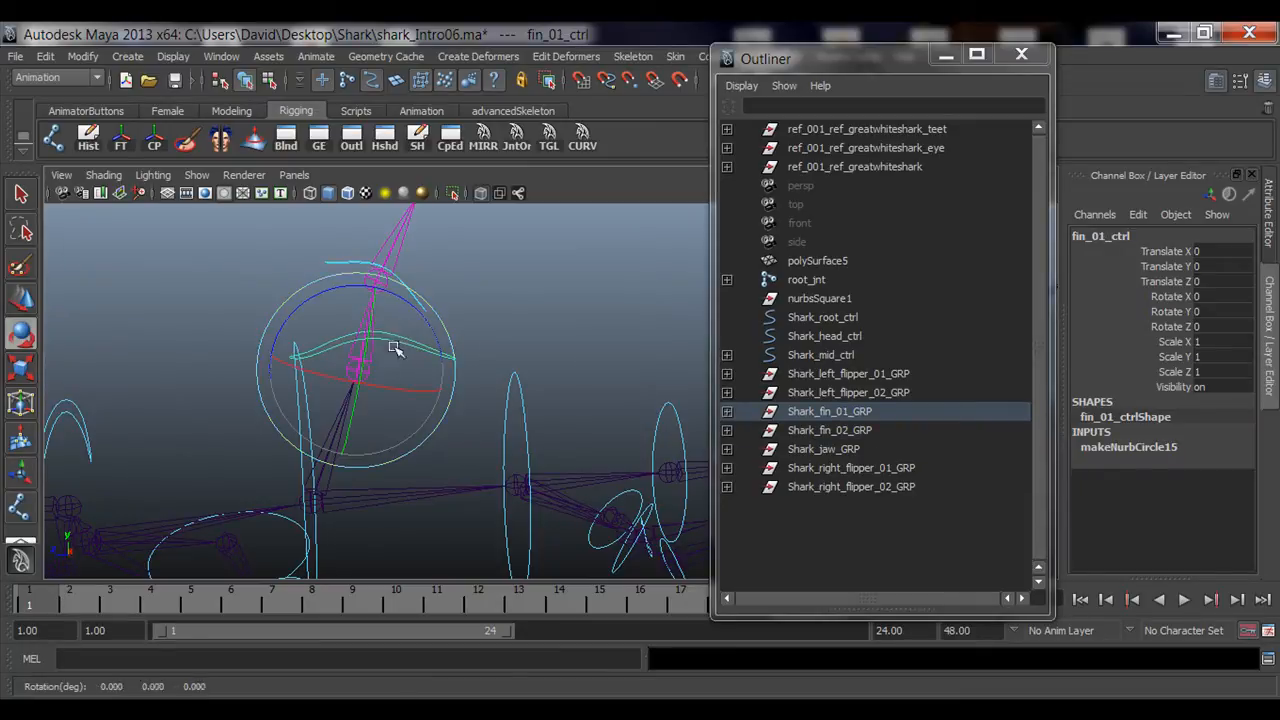
{"action": "left_click_drag", "start_coordinate": [393, 345], "coordinate": [400, 362]}
{"action": "key", "text": "ctrl+z"}
Step: Parent Shark_fin_01_GRP under Shark_mid_ctrl in the Outliner
{"action": "left_click", "coordinate": [519, 295]}
{"action": "left_click_drag", "start_coordinate": [524, 300], "coordinate": [452, 380], "text": "alt"}
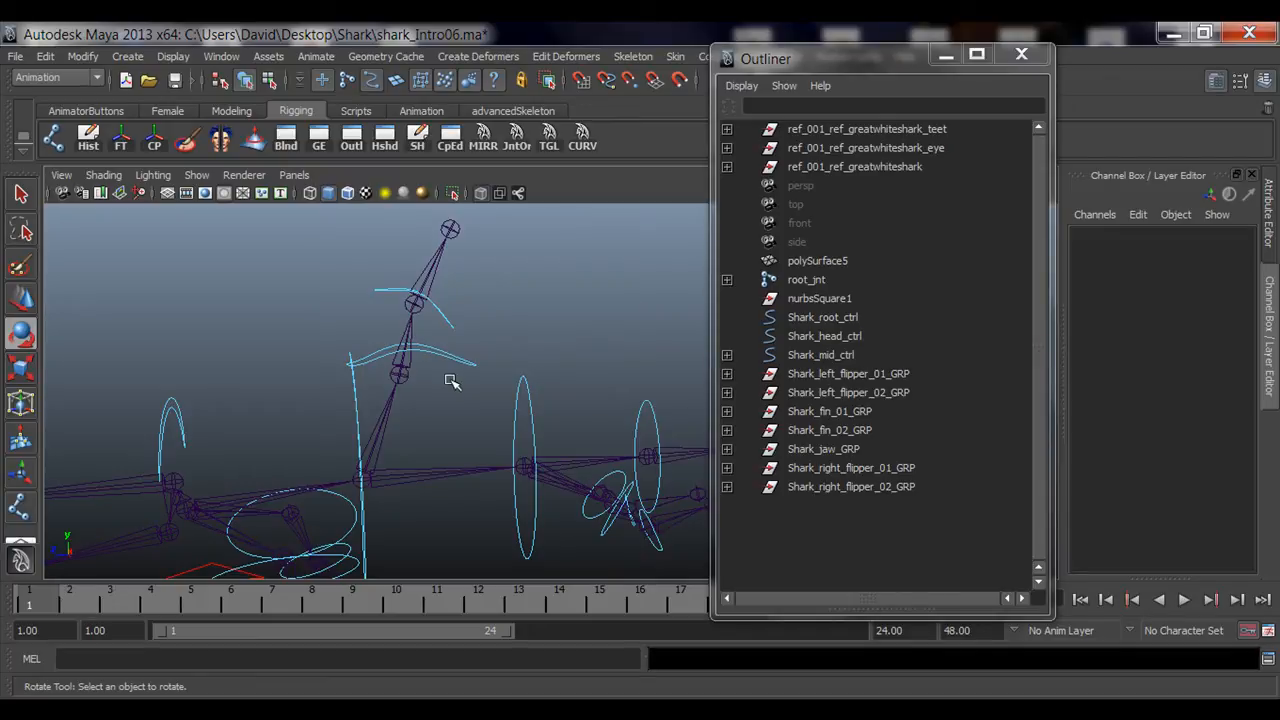
{"action": "left_click_drag", "start_coordinate": [314, 400], "coordinate": [369, 397], "text": "alt"}
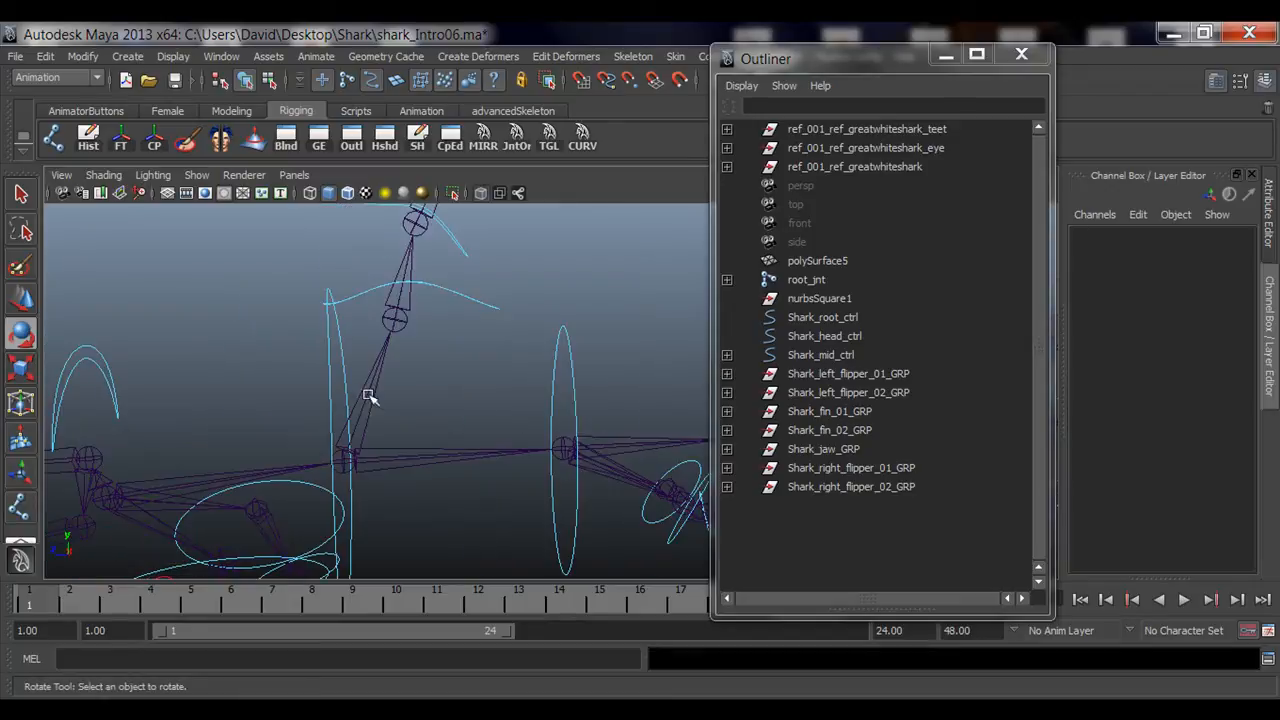
{"action": "left_click", "coordinate": [458, 281]}
{"action": "left_click", "coordinate": [853, 414]}
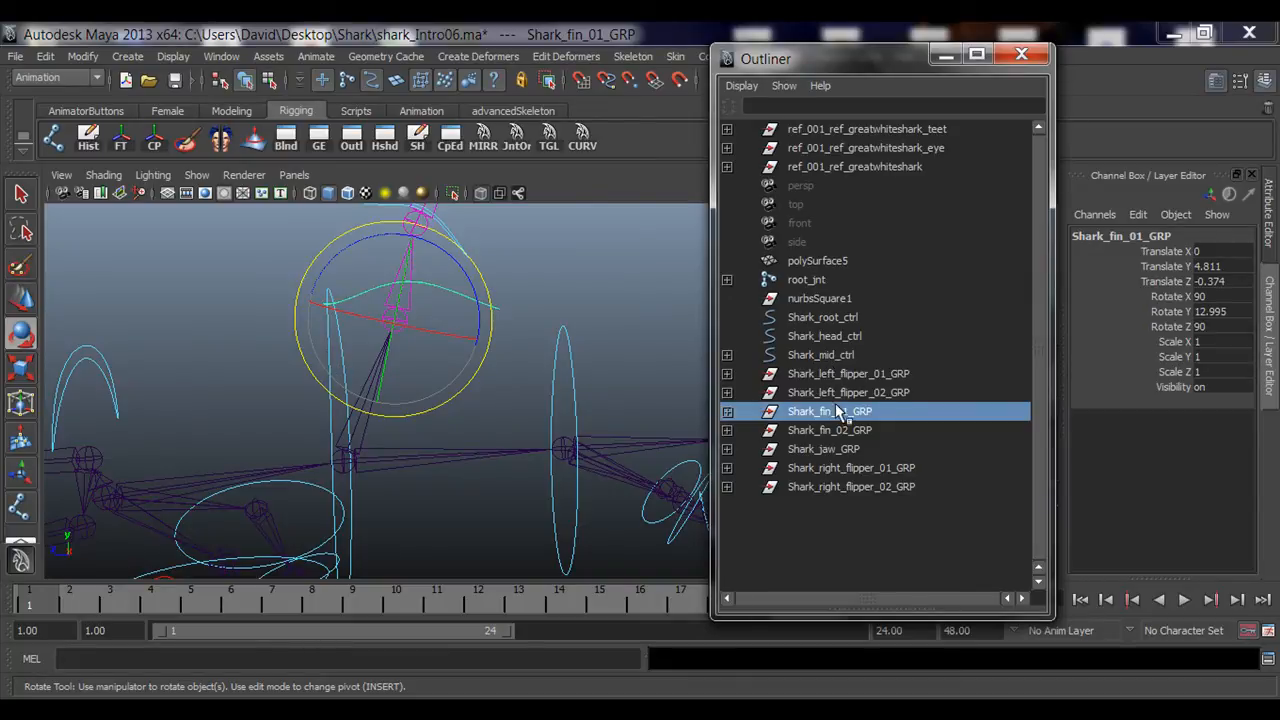
{"action": "middle_click_drag", "start_coordinate": [834, 410], "coordinate": [839, 358]}
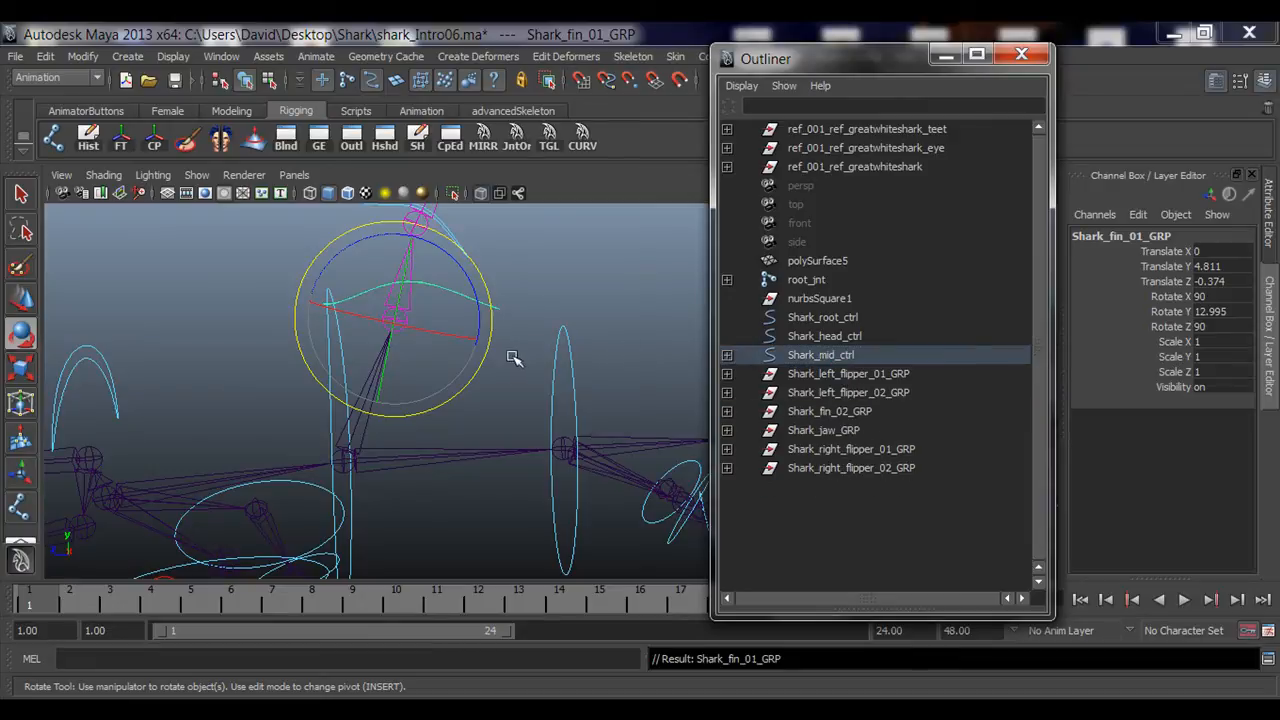
Step: Test-rotate Shark_mid_ctrl to check the dorsal fin follows, undoing the rotation
{"action": "left_click", "coordinate": [512, 294]}
{"action": "left_click", "coordinate": [331, 373]}
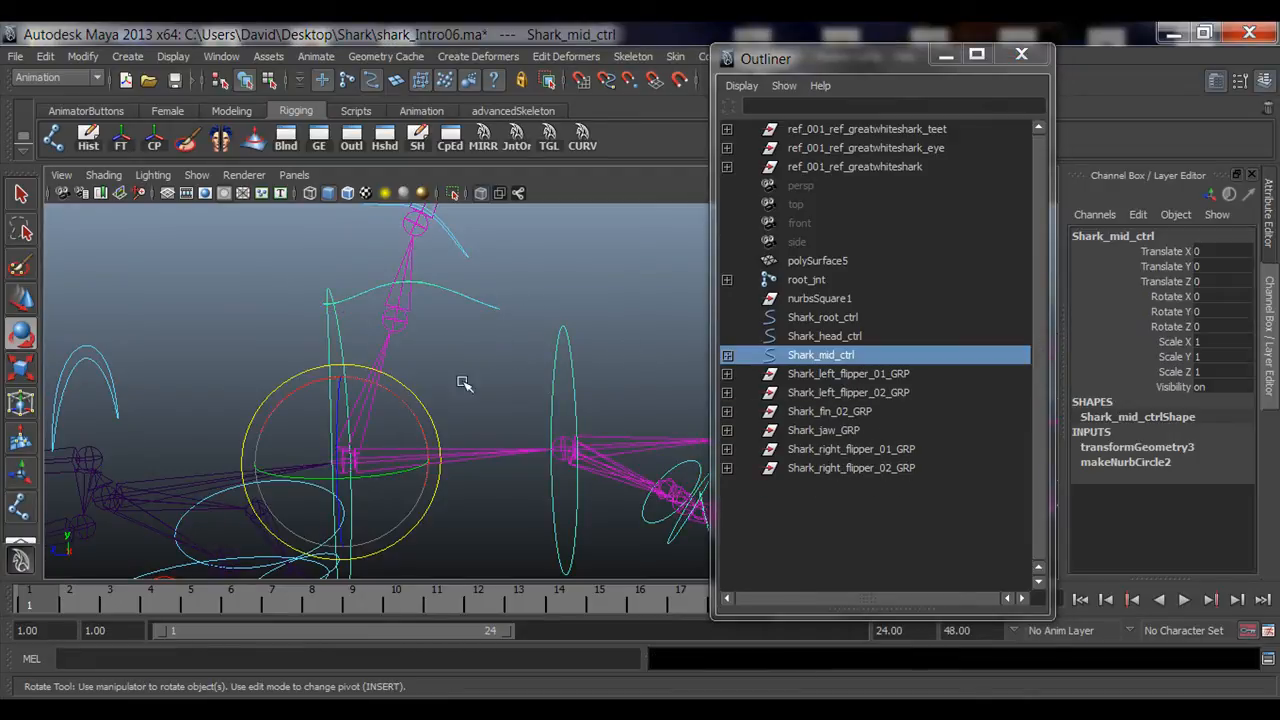
{"action": "left_click_drag", "start_coordinate": [463, 383], "coordinate": [402, 446], "text": "alt"}
{"action": "left_click_drag", "start_coordinate": [475, 355], "coordinate": [472, 308], "text": "alt"}
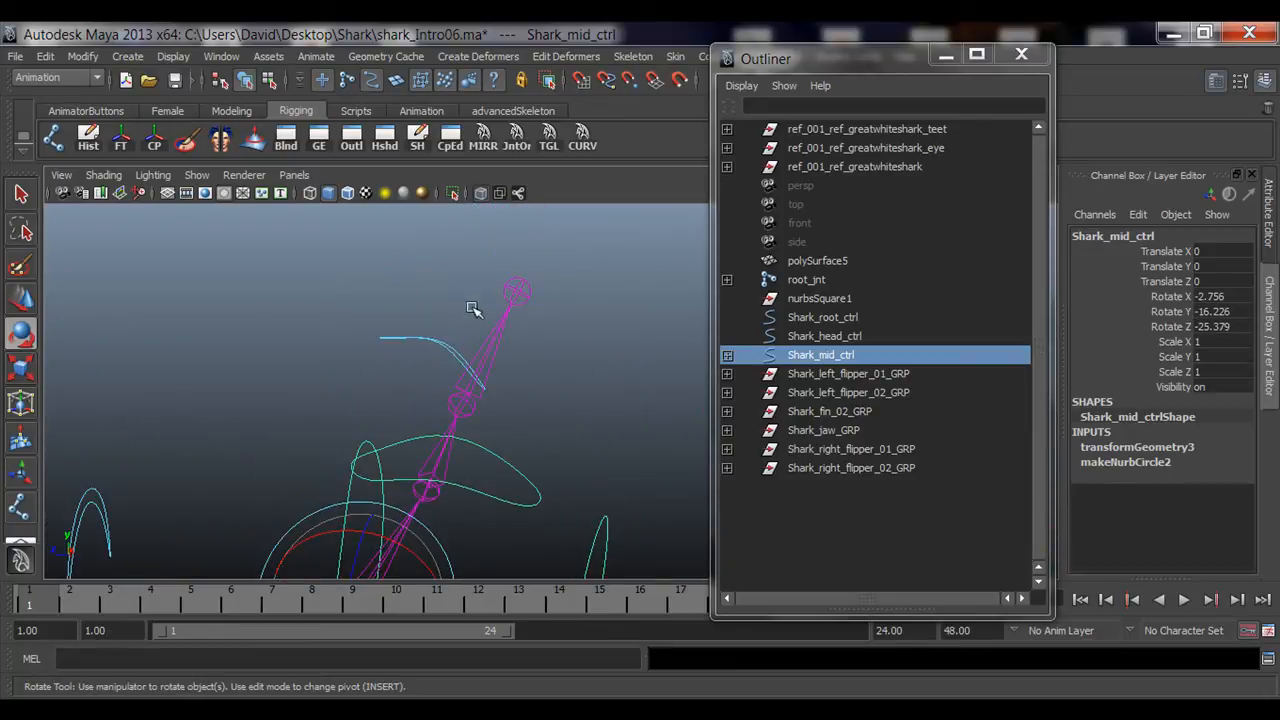
{"action": "key", "text": "ctrl+z"}
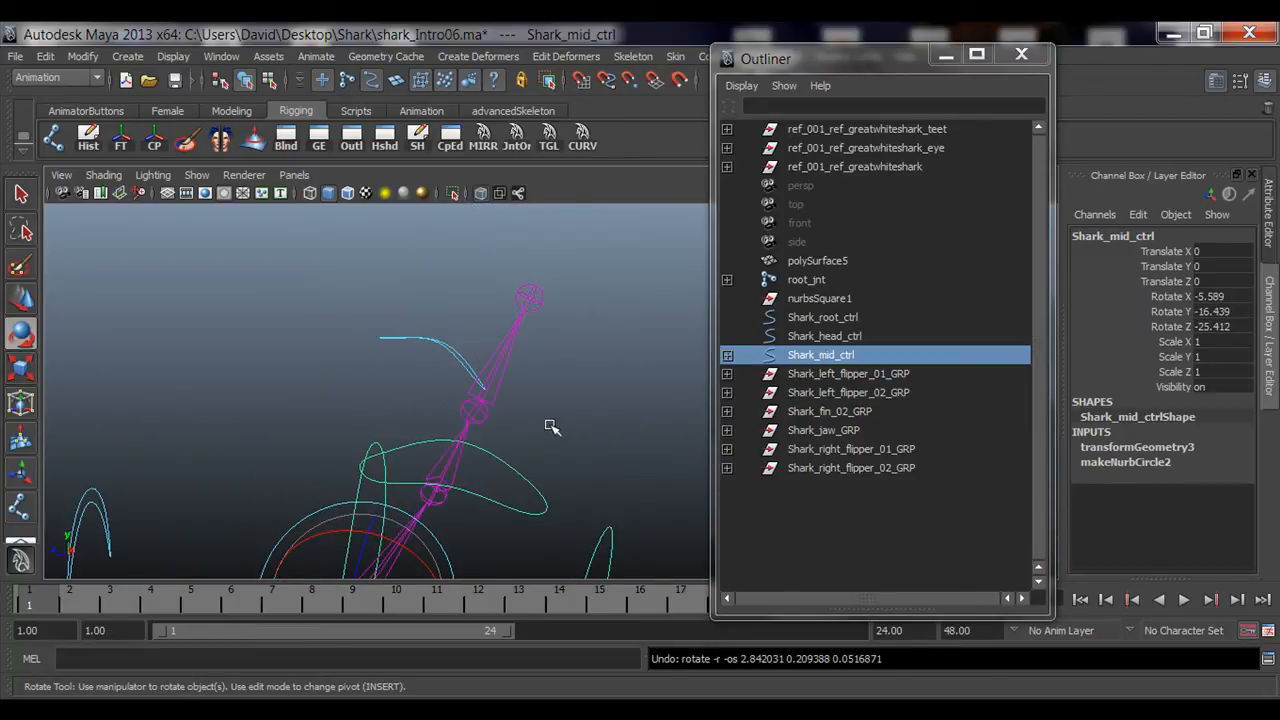
{"action": "left_click", "coordinate": [545, 430]}
{"action": "left_click_drag", "start_coordinate": [543, 437], "coordinate": [515, 430], "text": "alt"}
Step: Expand the Shark_mid_ctrl hierarchy and parent Shark_fin_02_GRP under fin_01_ctrl
{"action": "left_click", "coordinate": [420, 385]}
{"action": "key", "text": "q"}
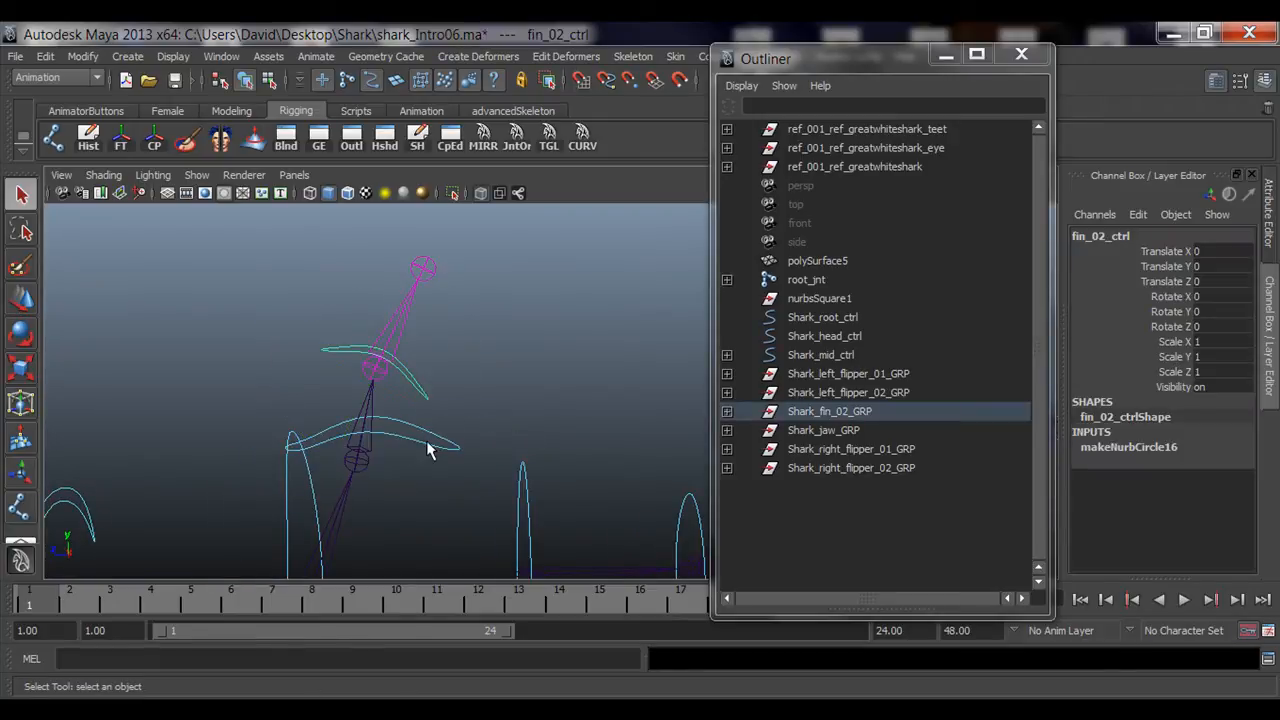
{"action": "left_click", "coordinate": [440, 462]}
{"action": "left_click_drag", "start_coordinate": [443, 471], "coordinate": [556, 353], "text": "alt"}
{"action": "left_click", "coordinate": [550, 350]}
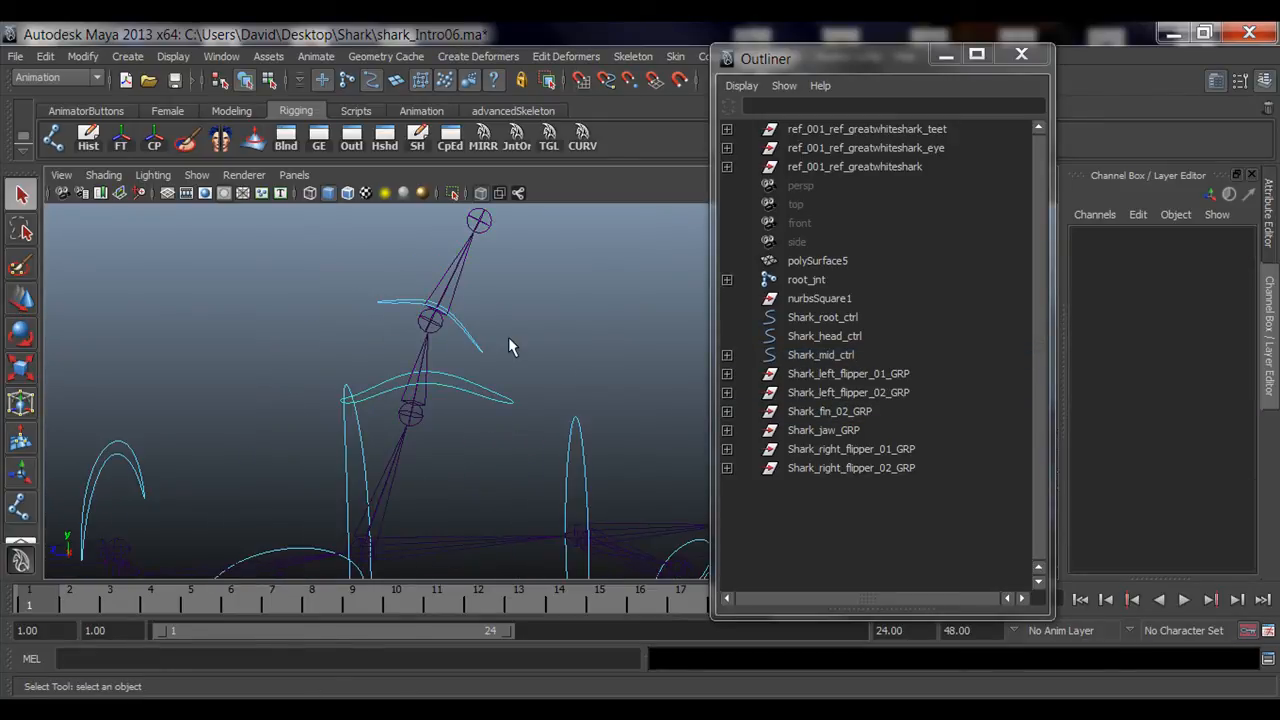
{"action": "left_click", "coordinate": [465, 340]}
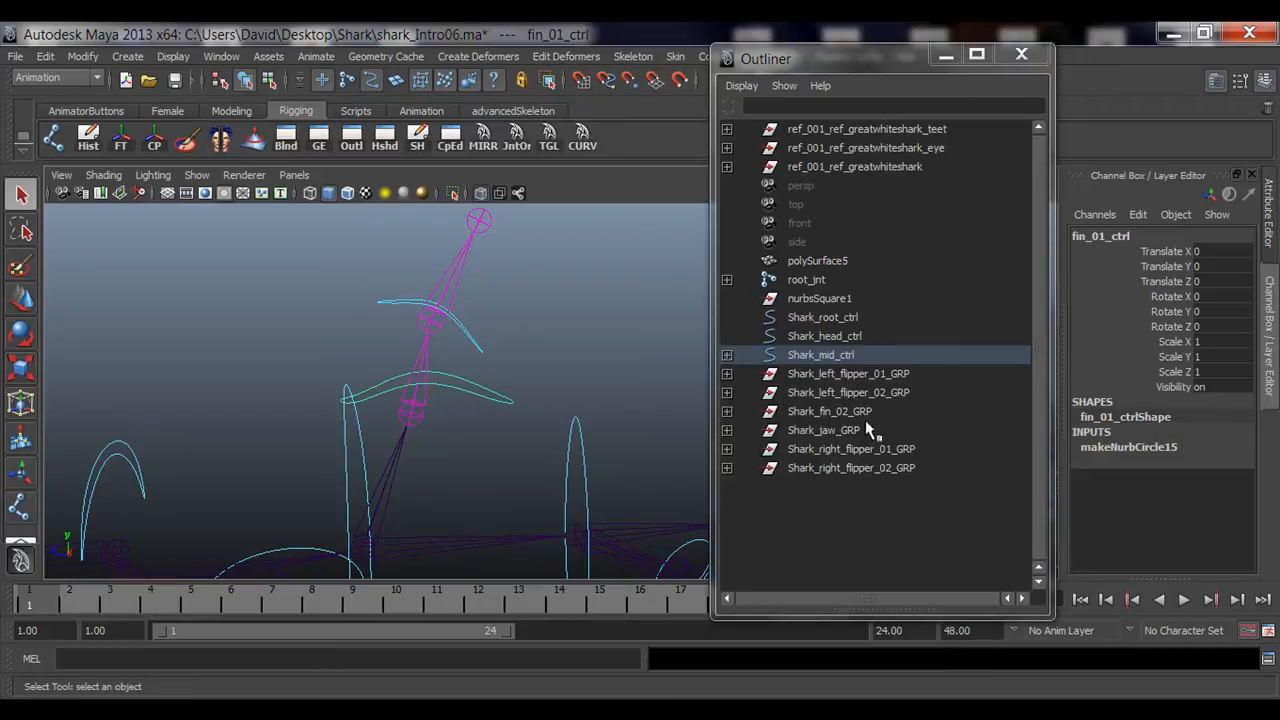
{"action": "left_click", "coordinate": [727, 355]}
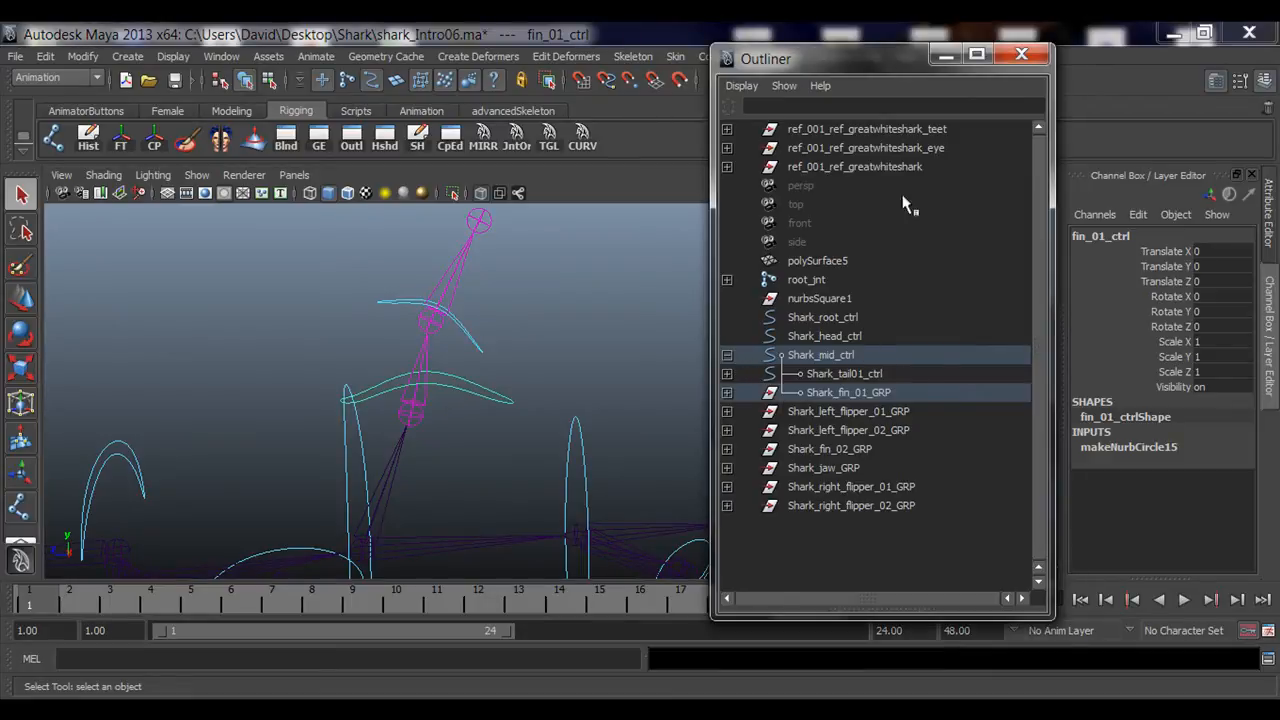
{"action": "left_click", "coordinate": [850, 393]}
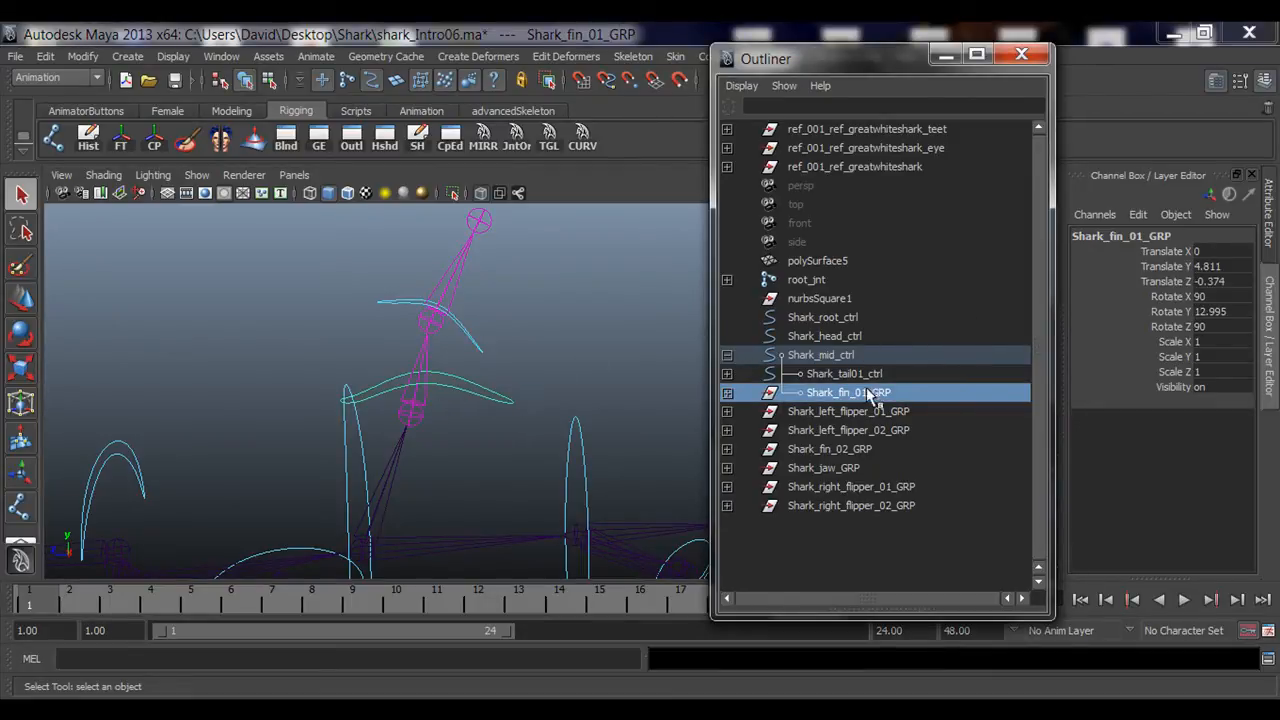
{"action": "left_click", "coordinate": [727, 393]}
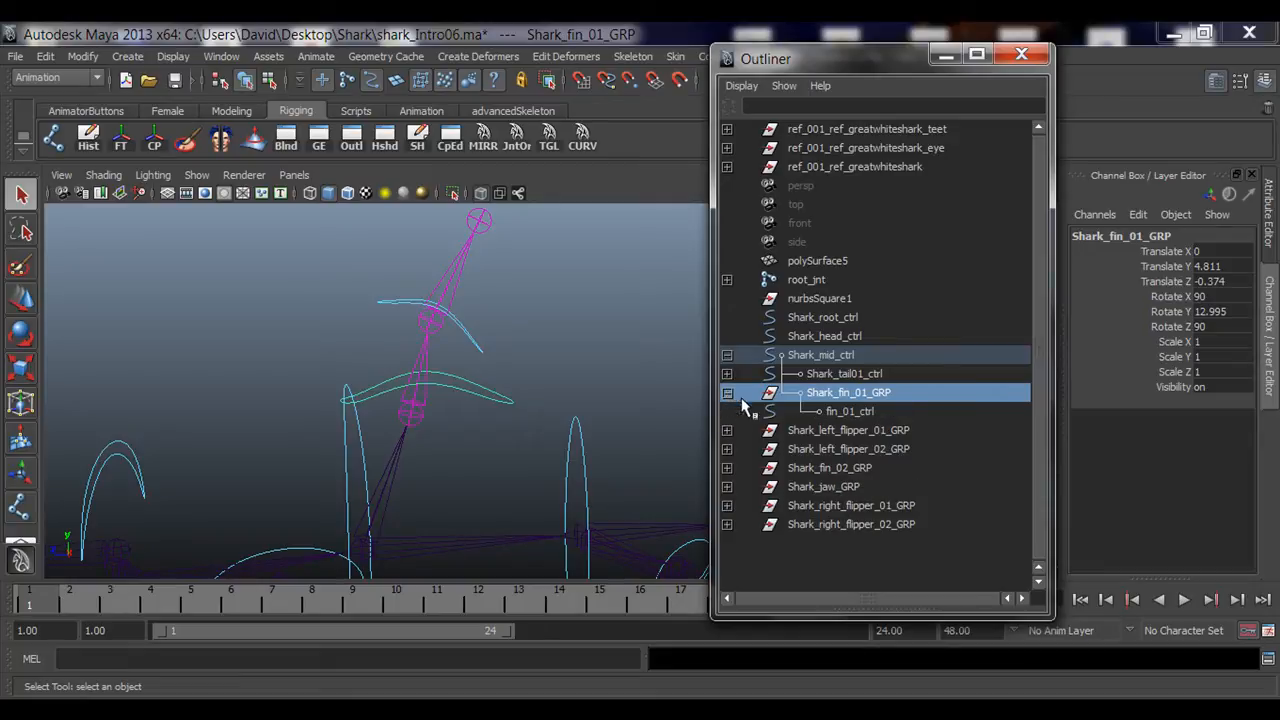
{"action": "left_click", "coordinate": [849, 412]}
{"action": "left_click", "coordinate": [832, 467]}
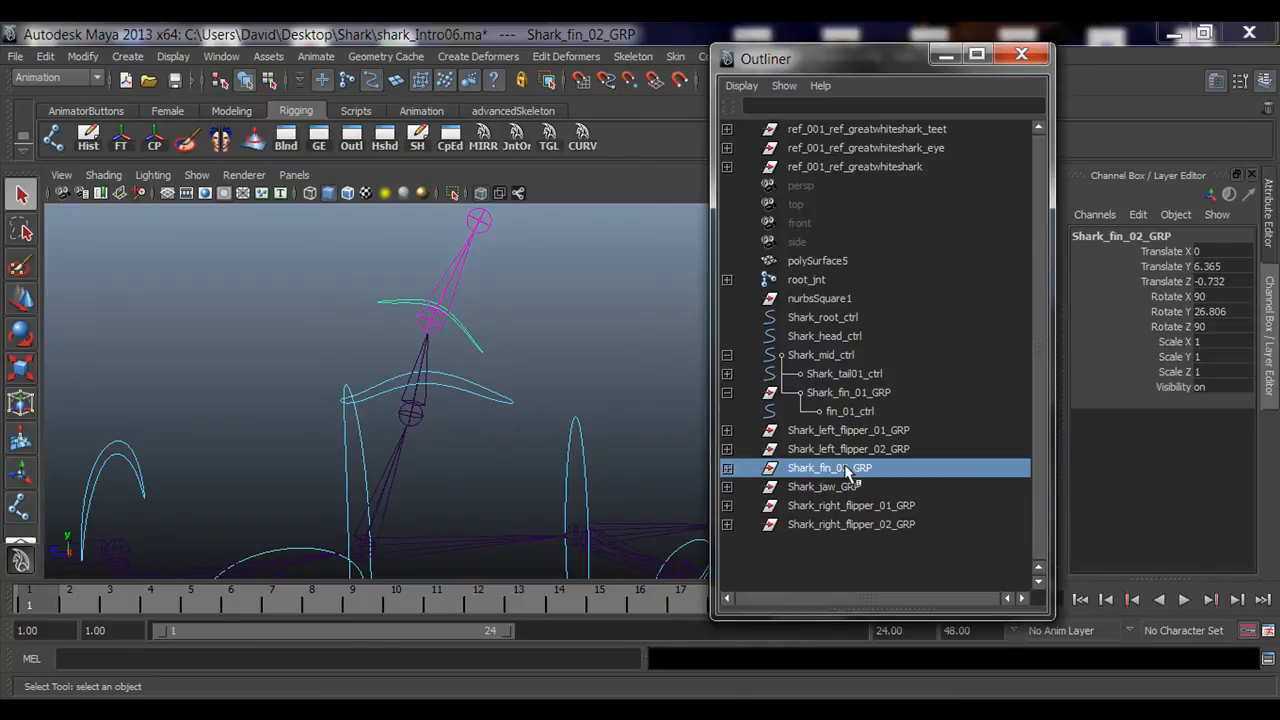
{"action": "left_click_drag", "start_coordinate": [840, 472], "coordinate": [852, 419]}
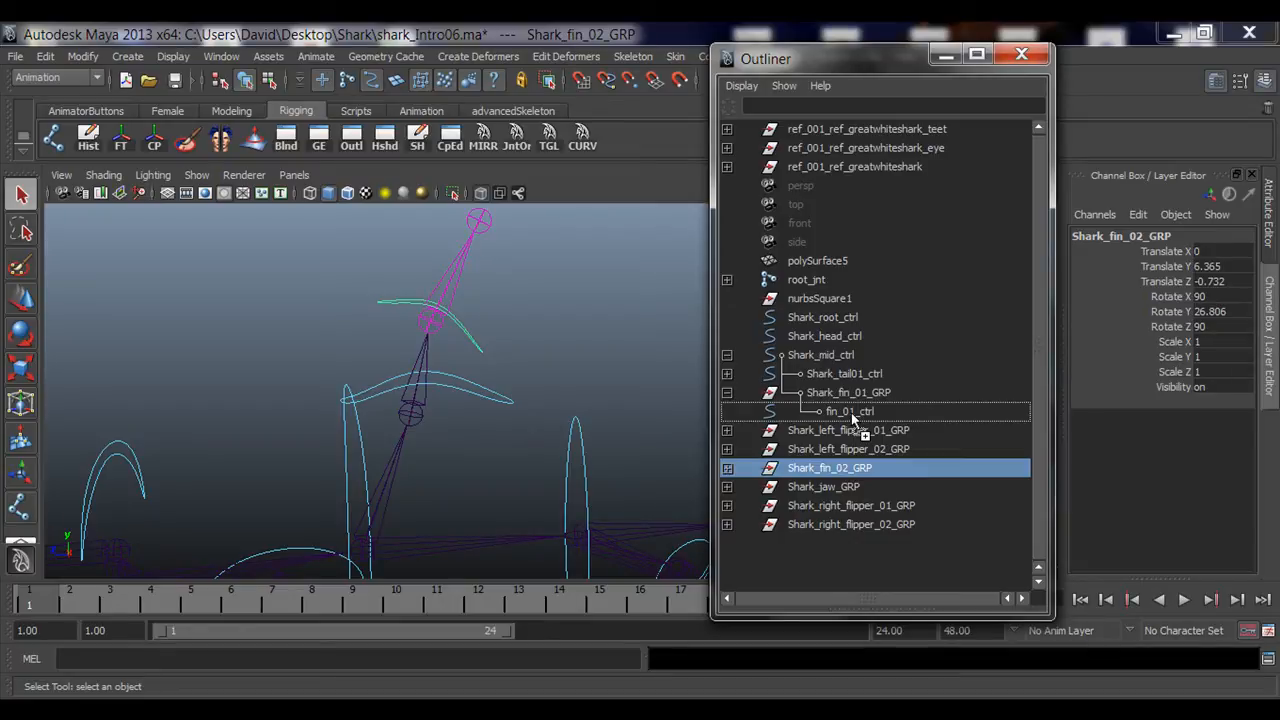
{"action": "left_click_drag", "start_coordinate": [852, 416], "coordinate": [851, 414]}
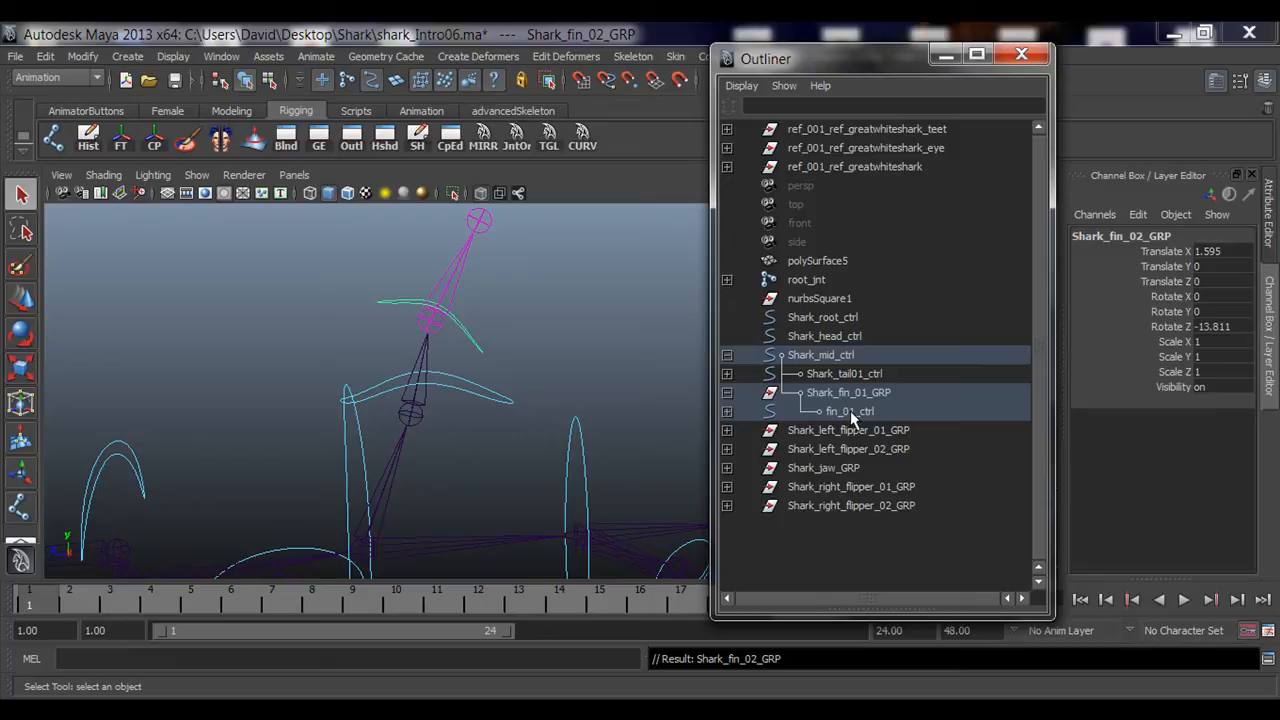
Step: Select fin_01_ctrl and test-rotate it to check the second fin segment follows
{"action": "middle_click_drag", "start_coordinate": [510, 405], "coordinate": [443, 459], "text": "alt"}
{"action": "left_click_drag", "start_coordinate": [443, 459], "coordinate": [488, 371], "text": "alt"}
{"action": "right_click_drag", "start_coordinate": [484, 376], "coordinate": [429, 423], "text": "alt"}
{"action": "middle_click_drag", "start_coordinate": [474, 380], "coordinate": [464, 405], "text": "alt"}
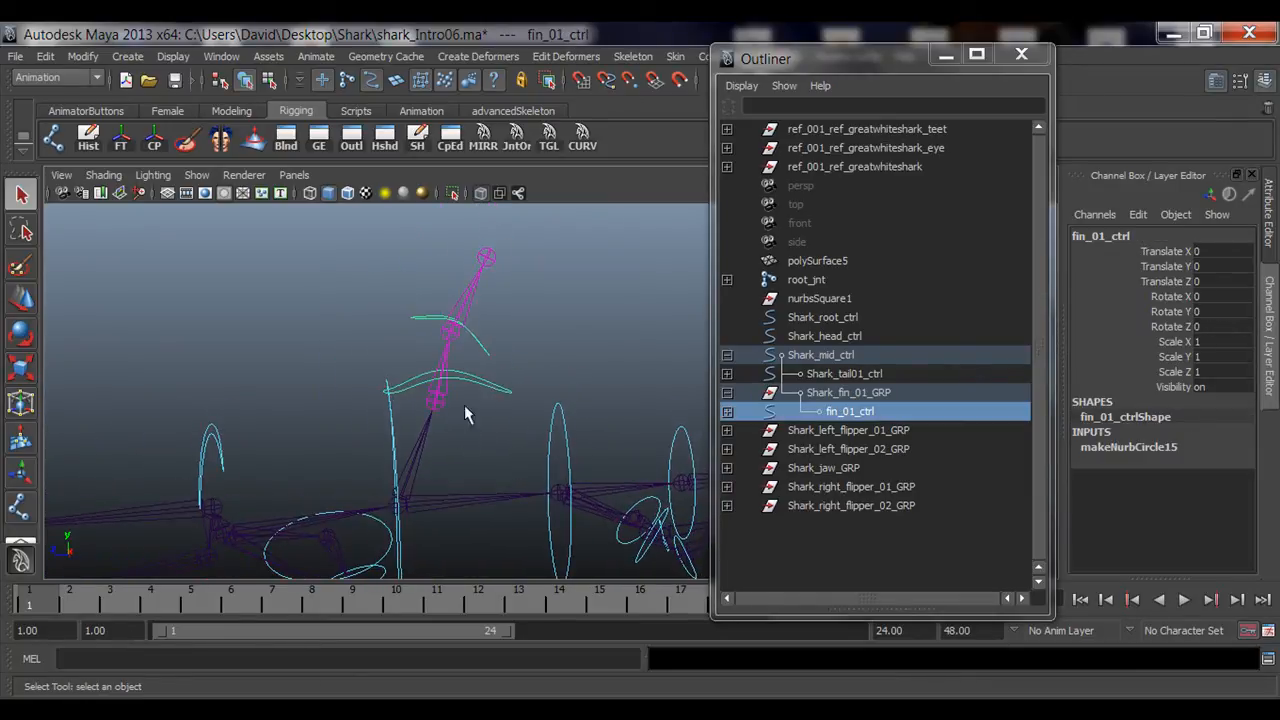
{"action": "key", "text": "e"}
{"action": "left_click_drag", "start_coordinate": [477, 362], "coordinate": [537, 323]}
{"action": "left_click", "coordinate": [477, 389]}
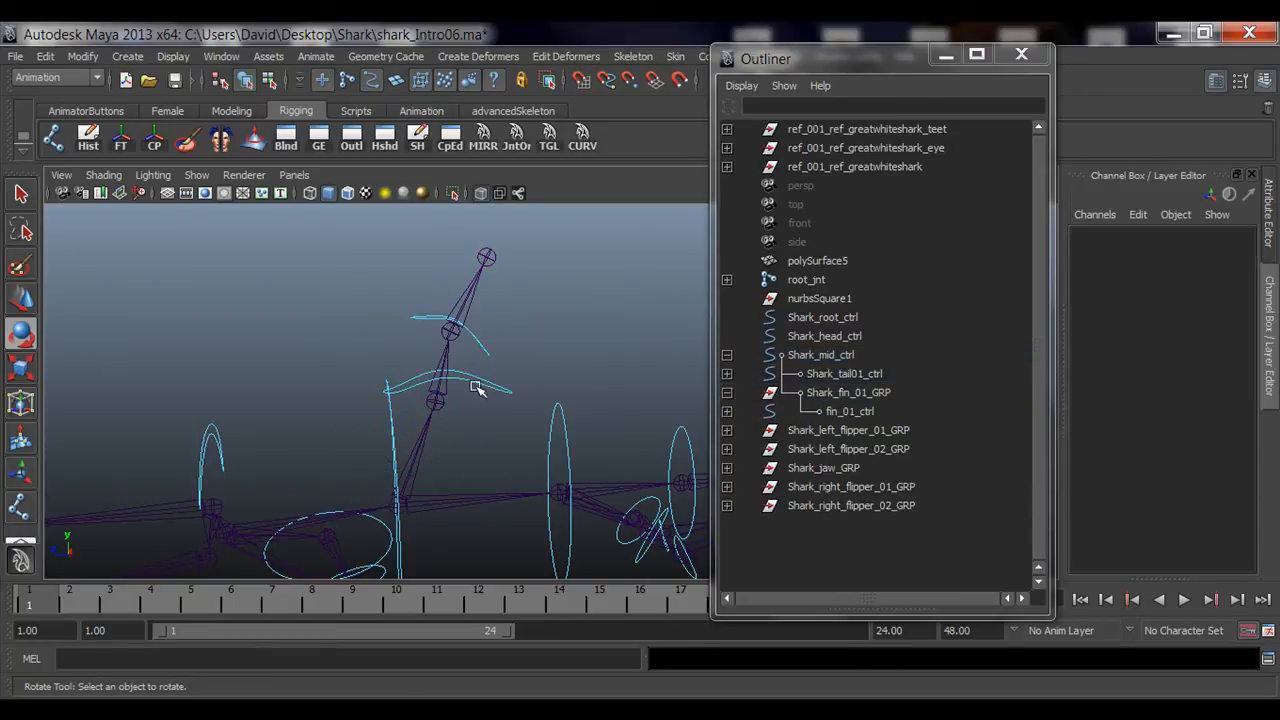
Step: Test-rotate Shark_mid_ctrl to check the fin chain follows, undoing the rotation
{"action": "left_click", "coordinate": [395, 437]}
{"action": "left_click_drag", "start_coordinate": [398, 450], "coordinate": [455, 420]}
{"action": "key", "text": "ctrl+z"}
{"action": "right_click_drag", "start_coordinate": [551, 437], "coordinate": [465, 455], "text": "alt"}
{"action": "middle_click_drag", "start_coordinate": [465, 455], "coordinate": [331, 420], "text": "alt"}
{"action": "left_click_drag", "start_coordinate": [270, 440], "coordinate": [240, 452]}
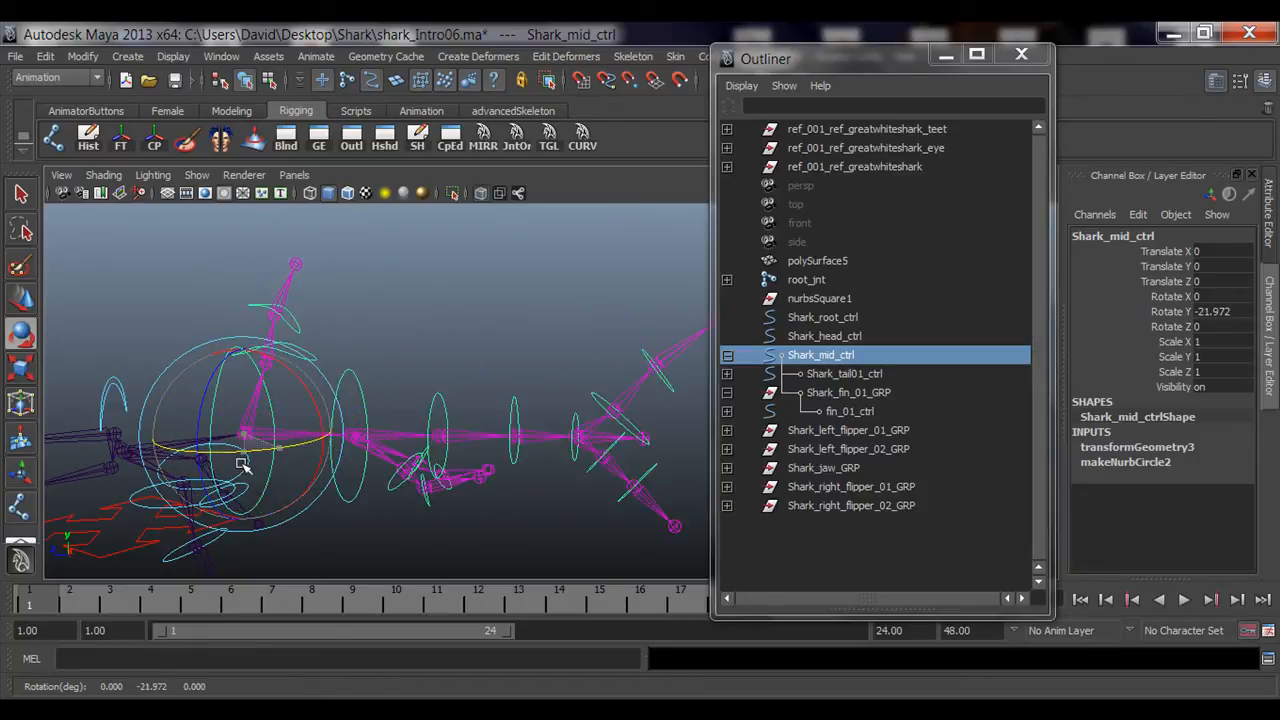
{"action": "key", "text": "ctrl+z"}
Step: Test-rotate a tail control, then reset its Rotate Y to 0
{"action": "left_click", "coordinate": [383, 374]}
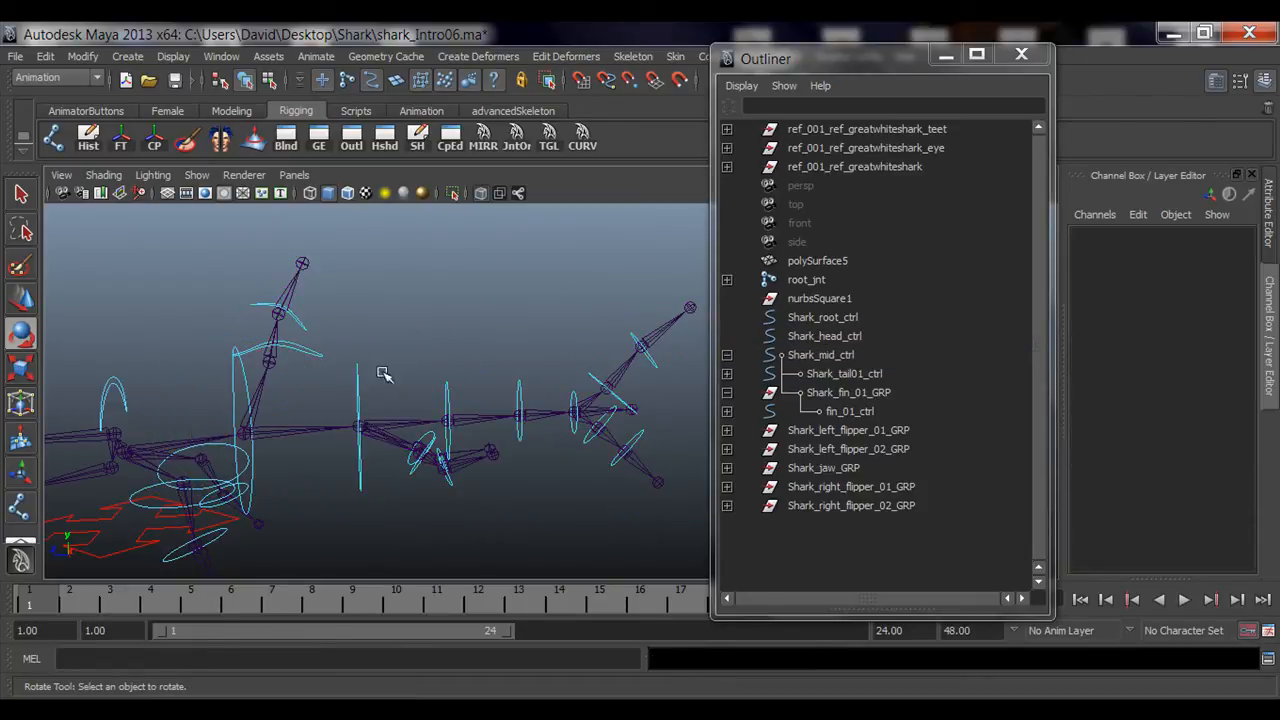
{"action": "left_click", "coordinate": [546, 395]}
{"action": "key", "text": "q"}
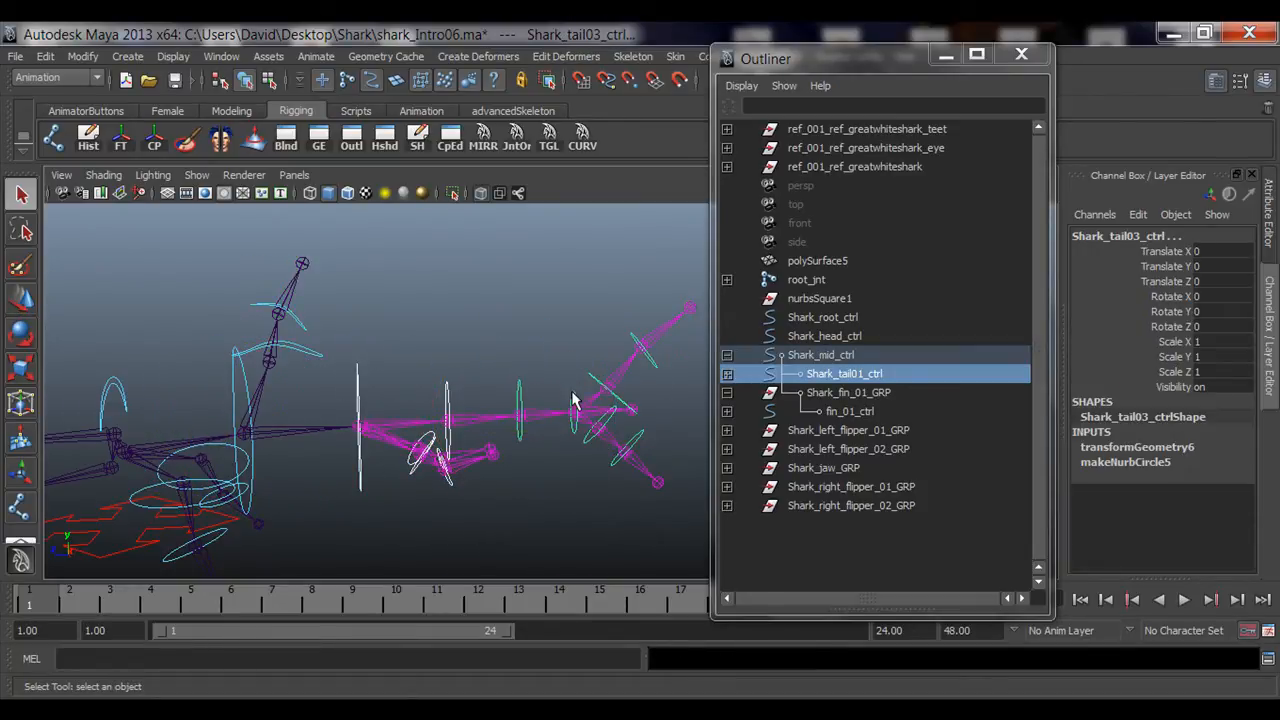
{"action": "key", "text": "e"}
{"action": "left_click_drag", "start_coordinate": [543, 434], "coordinate": [430, 470]}
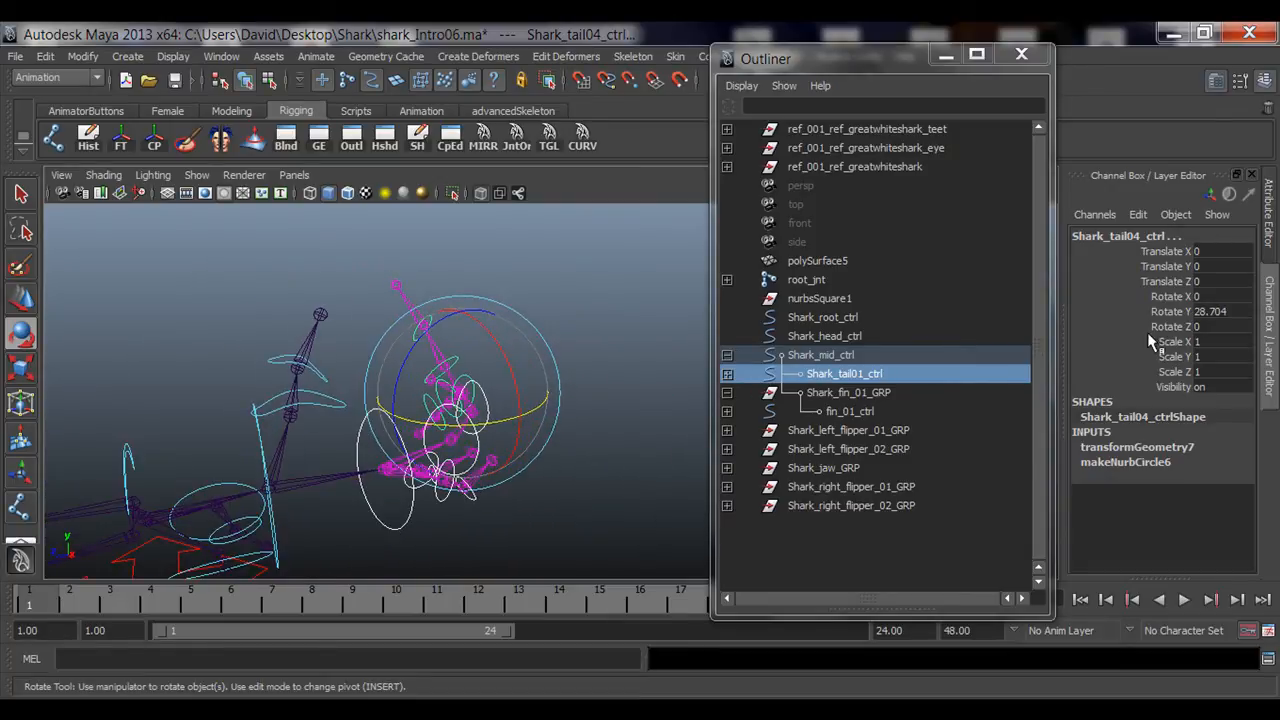
{"action": "left_click", "coordinate": [1224, 314]}
{"action": "type", "text": "0"}
{"action": "key", "text": "Return"}
Step: Examine the rig's joints and control curves from several angles around the shark's body and tail
{"action": "left_click", "coordinate": [505, 297]}
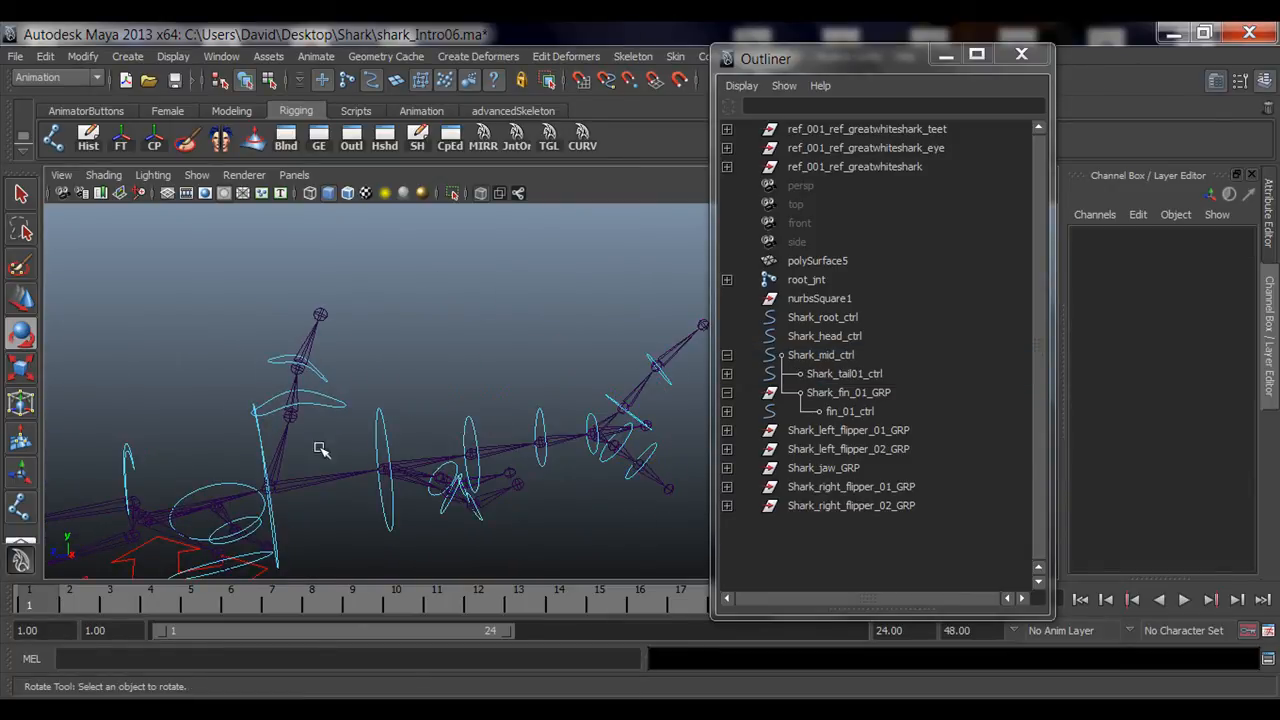
{"action": "left_click_drag", "start_coordinate": [320, 450], "coordinate": [243, 437], "text": "alt"}
{"action": "right_click_drag", "start_coordinate": [243, 437], "coordinate": [357, 417], "text": "alt"}
{"action": "middle_click_drag", "start_coordinate": [357, 417], "coordinate": [512, 498], "text": "alt"}
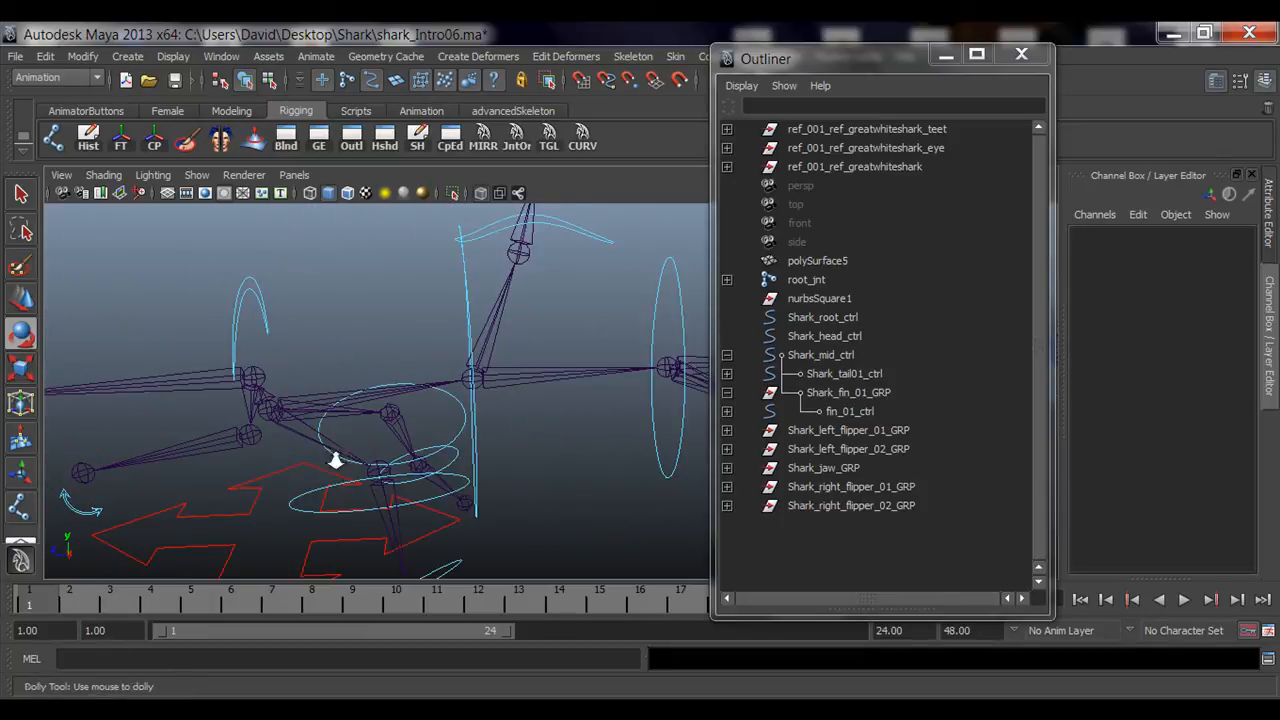
{"action": "right_click_drag", "start_coordinate": [336, 461], "coordinate": [447, 356], "text": "alt"}
{"action": "left_click", "coordinate": [727, 392]}
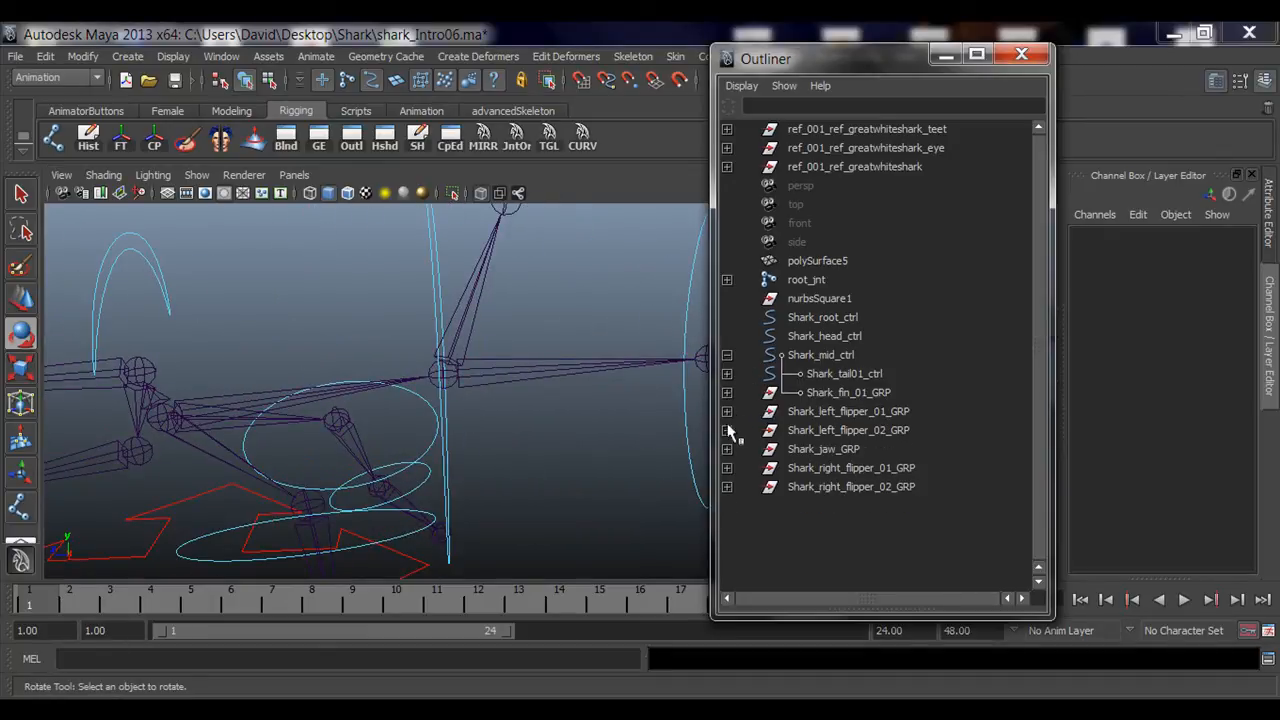
{"action": "right_click_drag", "start_coordinate": [457, 457], "coordinate": [401, 436], "text": "alt"}
{"action": "middle_click_drag", "start_coordinate": [401, 436], "coordinate": [494, 487], "text": "alt"}
{"action": "left_click_drag", "start_coordinate": [494, 487], "coordinate": [523, 483], "text": "alt"}
{"action": "right_click_drag", "start_coordinate": [523, 483], "coordinate": [502, 466], "text": "alt"}
{"action": "middle_click_drag", "start_coordinate": [502, 466], "coordinate": [443, 448], "text": "alt"}
{"action": "left_click_drag", "start_coordinate": [443, 448], "coordinate": [532, 468], "text": "alt"}
{"action": "right_click_drag", "start_coordinate": [532, 468], "coordinate": [528, 466], "text": "alt"}
{"action": "left_click_drag", "start_coordinate": [528, 466], "coordinate": [543, 437], "text": "alt"}
{"action": "key", "text": "q"}
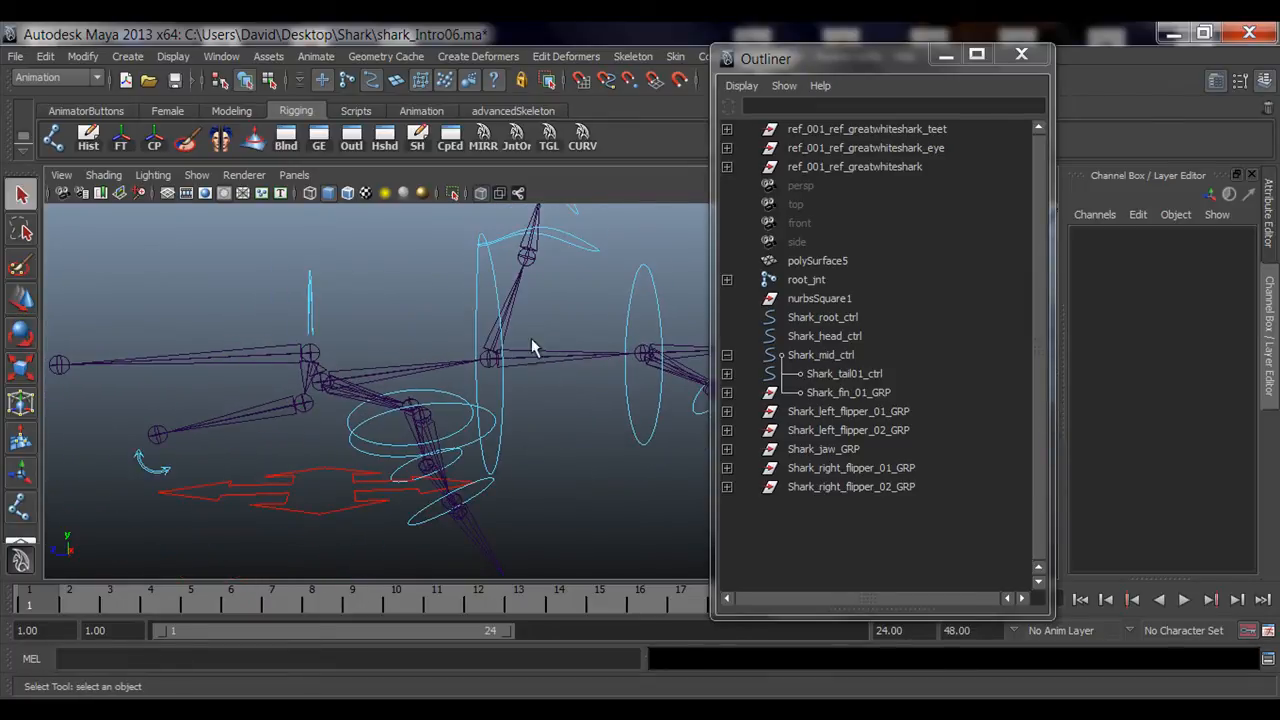
{"action": "left_click_drag", "start_coordinate": [860, 58], "coordinate": [1016, 58]}
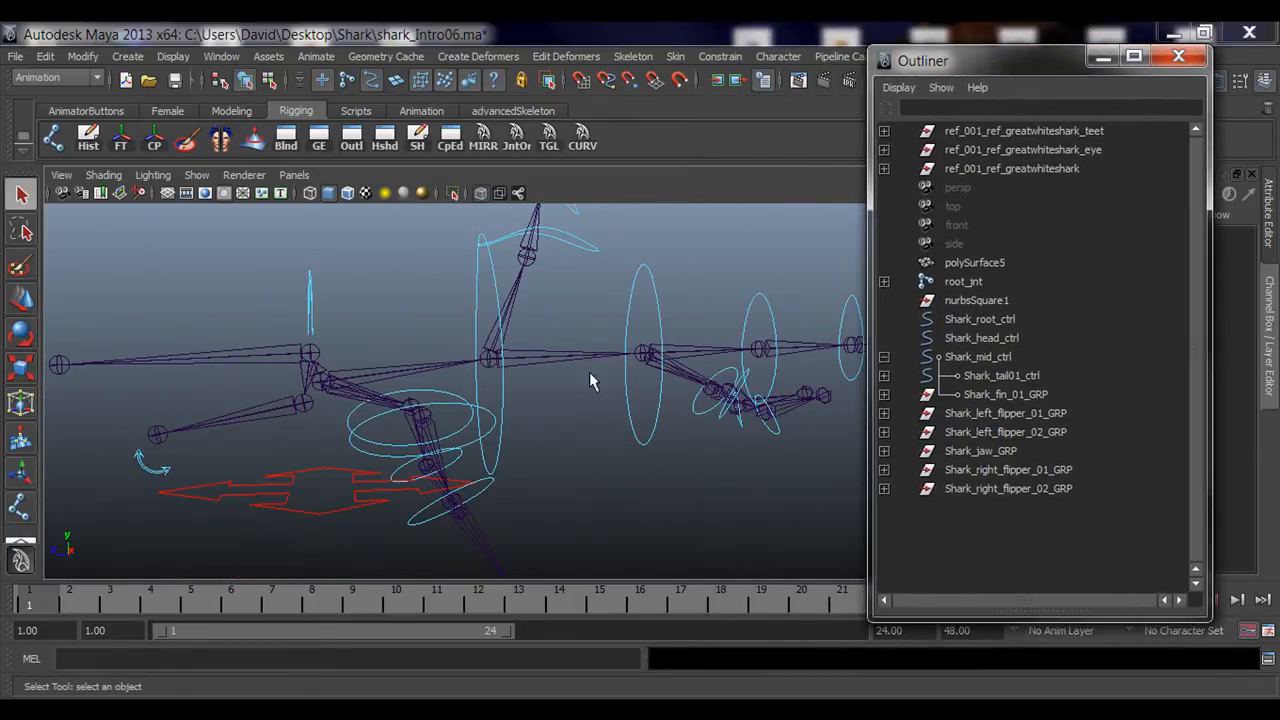
{"action": "middle_click_drag", "start_coordinate": [589, 372], "coordinate": [562, 356], "text": "alt"}
{"action": "left_click_drag", "start_coordinate": [562, 356], "coordinate": [452, 398], "text": "alt"}
{"action": "left_click_drag", "start_coordinate": [648, 506], "coordinate": [509, 503], "text": "alt"}
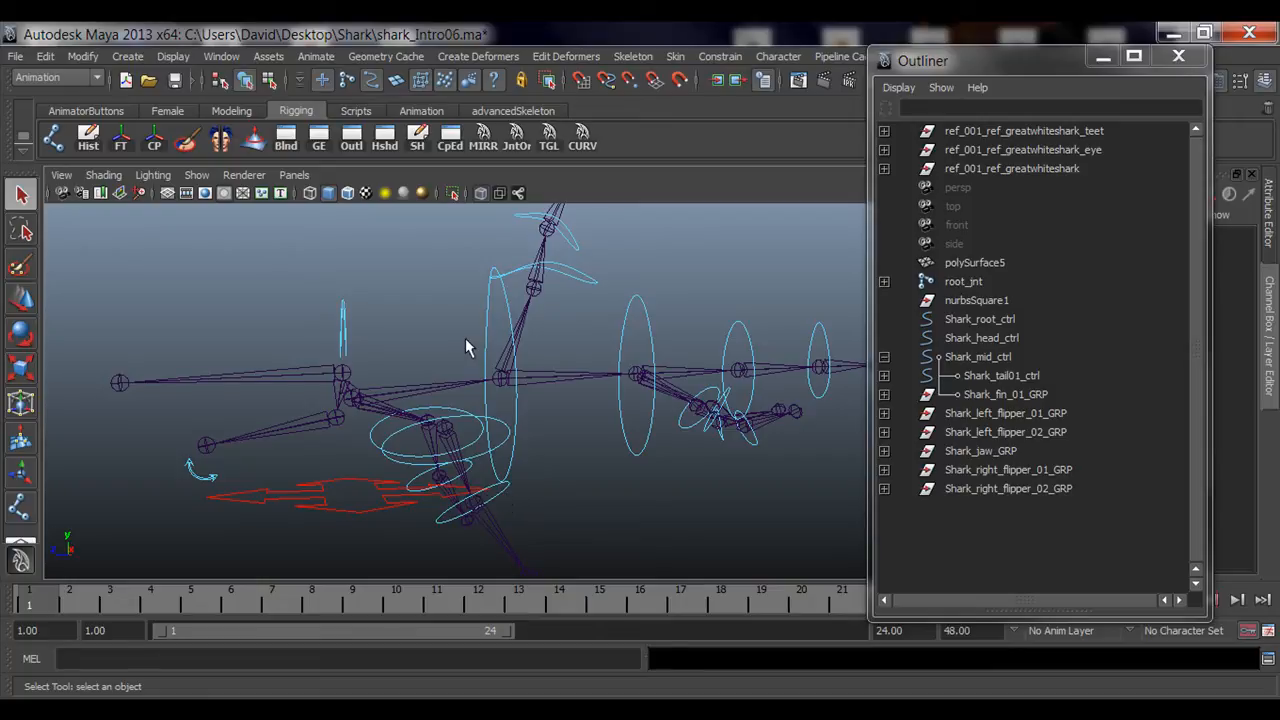
{"action": "left_click_drag", "start_coordinate": [489, 390], "coordinate": [564, 417], "text": "alt"}
{"action": "middle_click_drag", "start_coordinate": [600, 411], "coordinate": [556, 421], "text": "alt"}
{"action": "left_click_drag", "start_coordinate": [618, 462], "coordinate": [588, 460], "text": "alt"}
{"action": "right_click_drag", "start_coordinate": [402, 441], "coordinate": [455, 446], "text": "alt"}
{"action": "middle_click_drag", "start_coordinate": [376, 430], "coordinate": [462, 430], "text": "alt"}
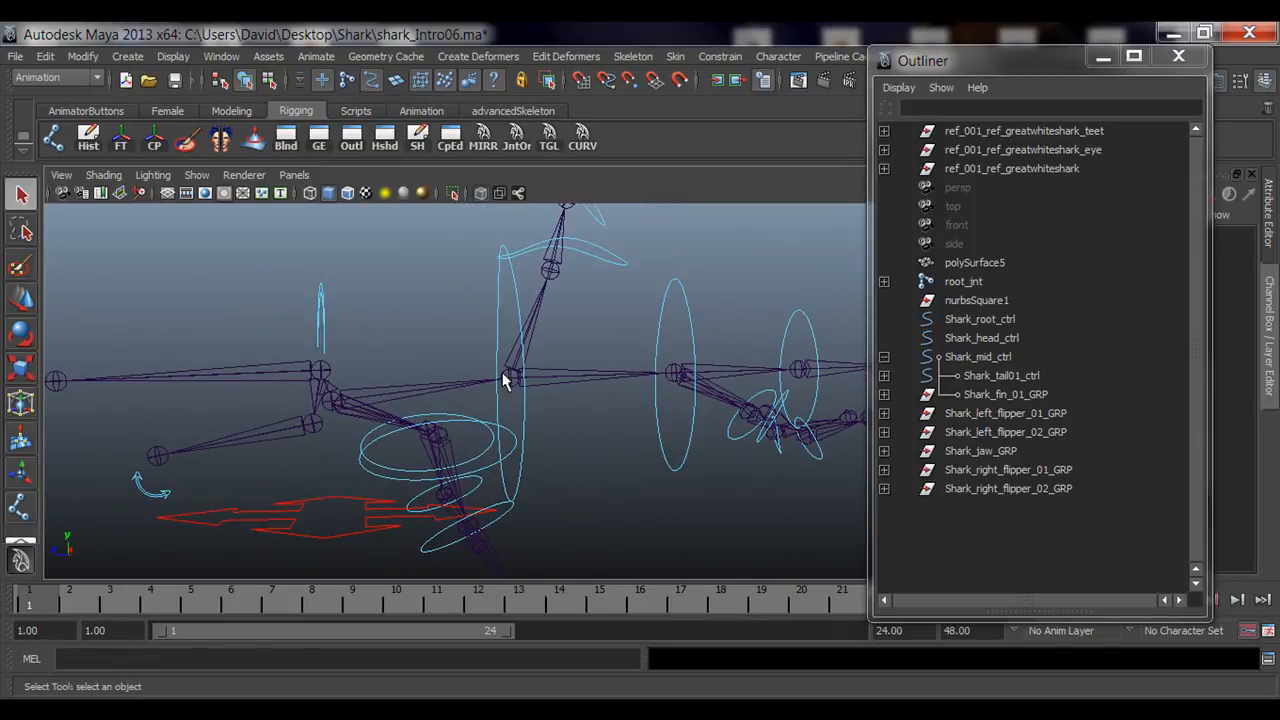
{"action": "left_click_drag", "start_coordinate": [506, 378], "coordinate": [498, 407], "text": "alt"}
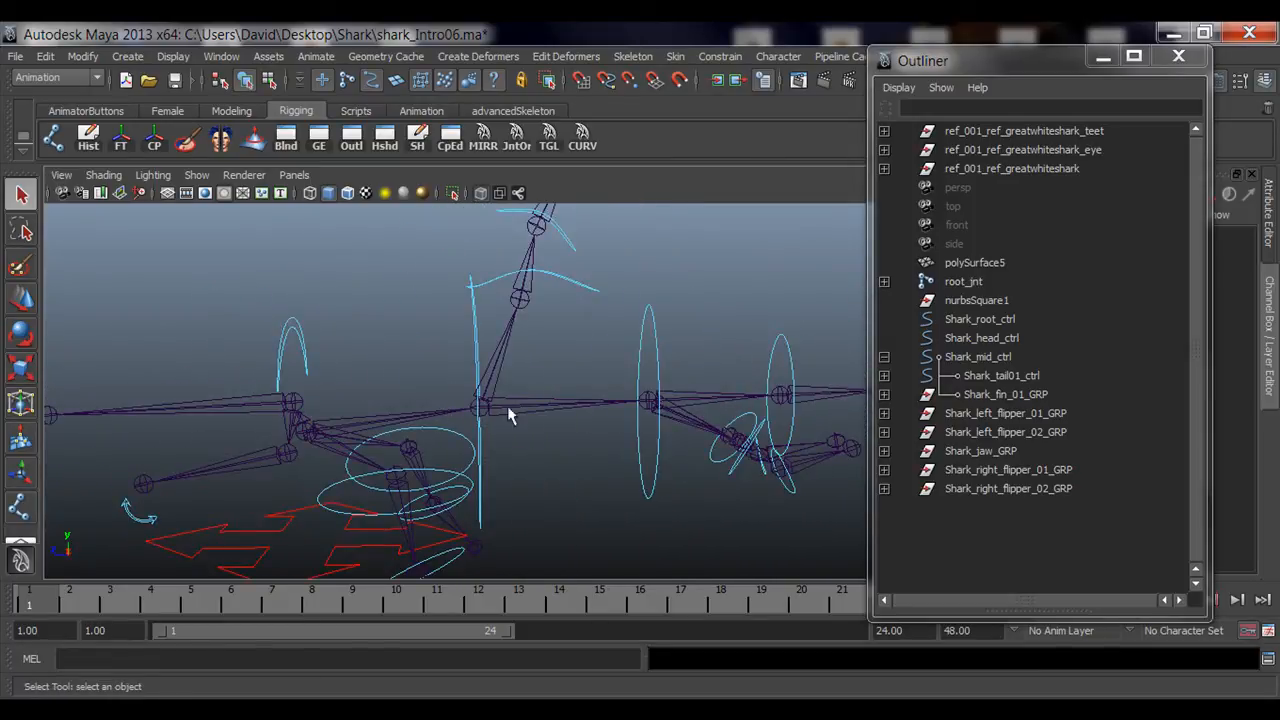
{"action": "left_click_drag", "start_coordinate": [994, 63], "coordinate": [925, 56]}
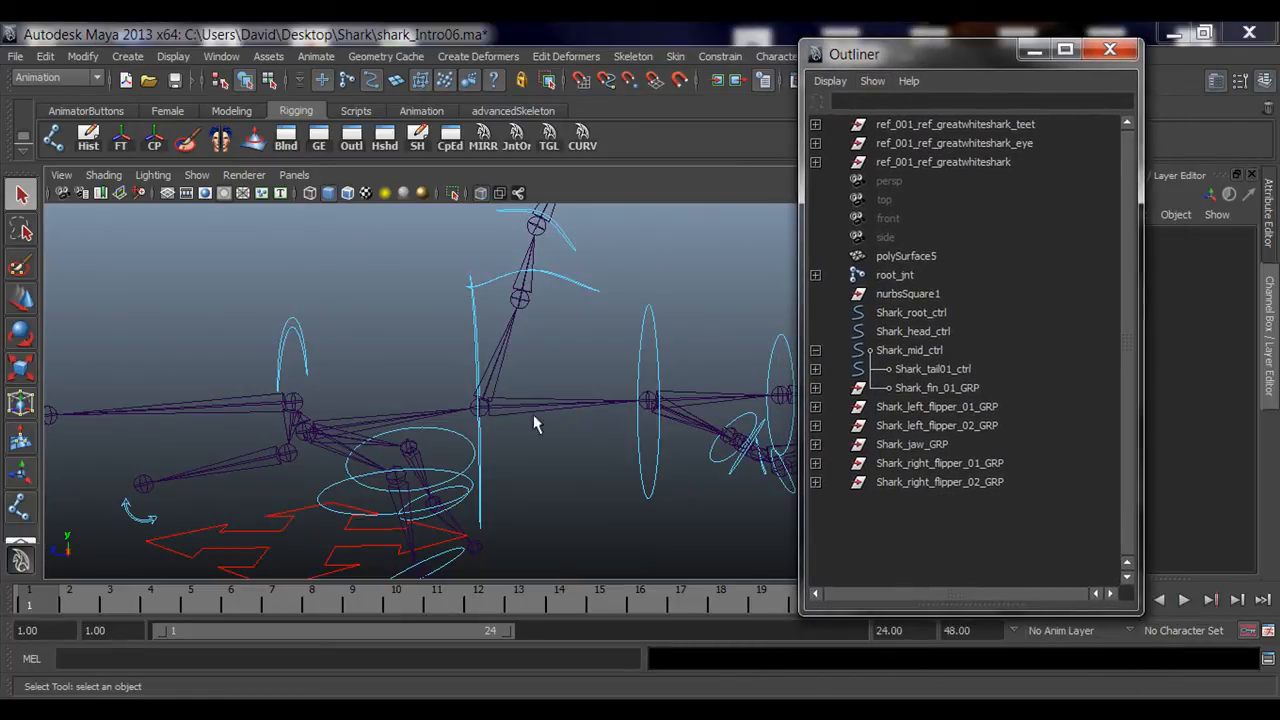
Step: Parent Shark_mid_ctrl under Shark_root_ctrl
{"action": "left_click", "coordinate": [480, 338]}
{"action": "left_click_drag", "start_coordinate": [443, 471], "coordinate": [404, 448], "text": "alt"}
{"action": "left_click_drag", "start_coordinate": [463, 403], "coordinate": [480, 452], "text": "alt"}
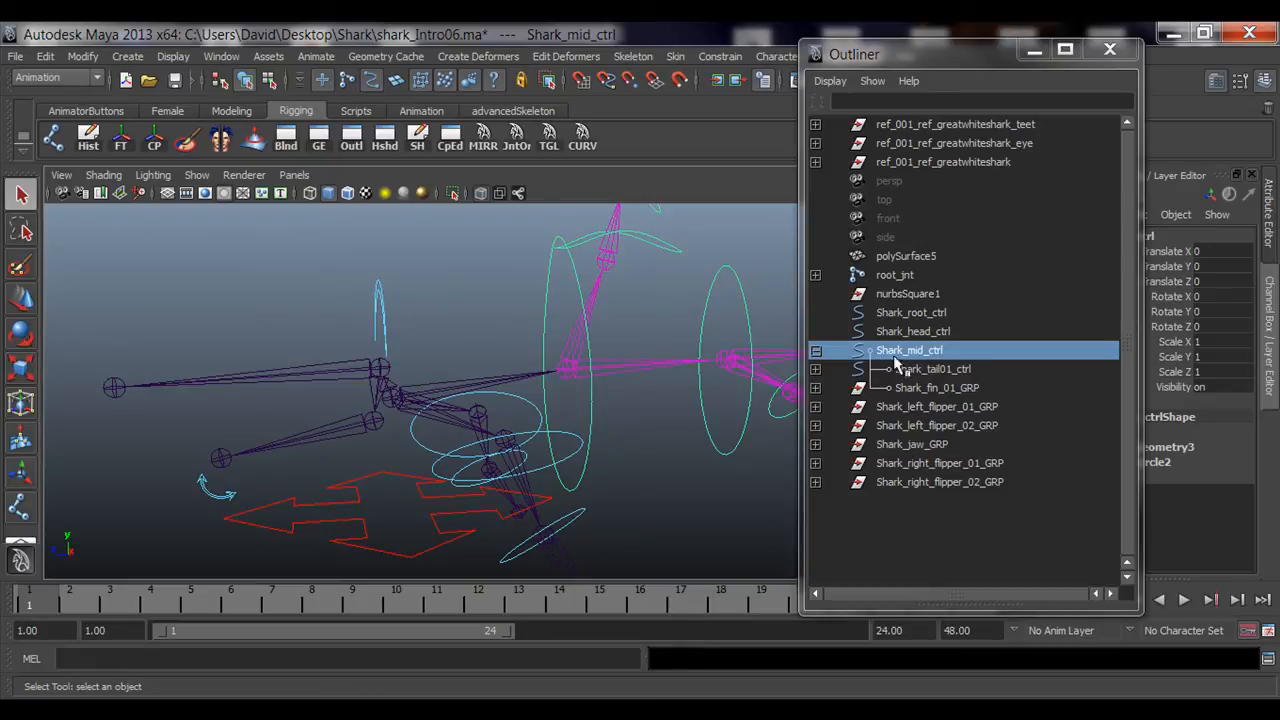
{"action": "left_click_drag", "start_coordinate": [600, 345], "coordinate": [544, 381], "text": "alt"}
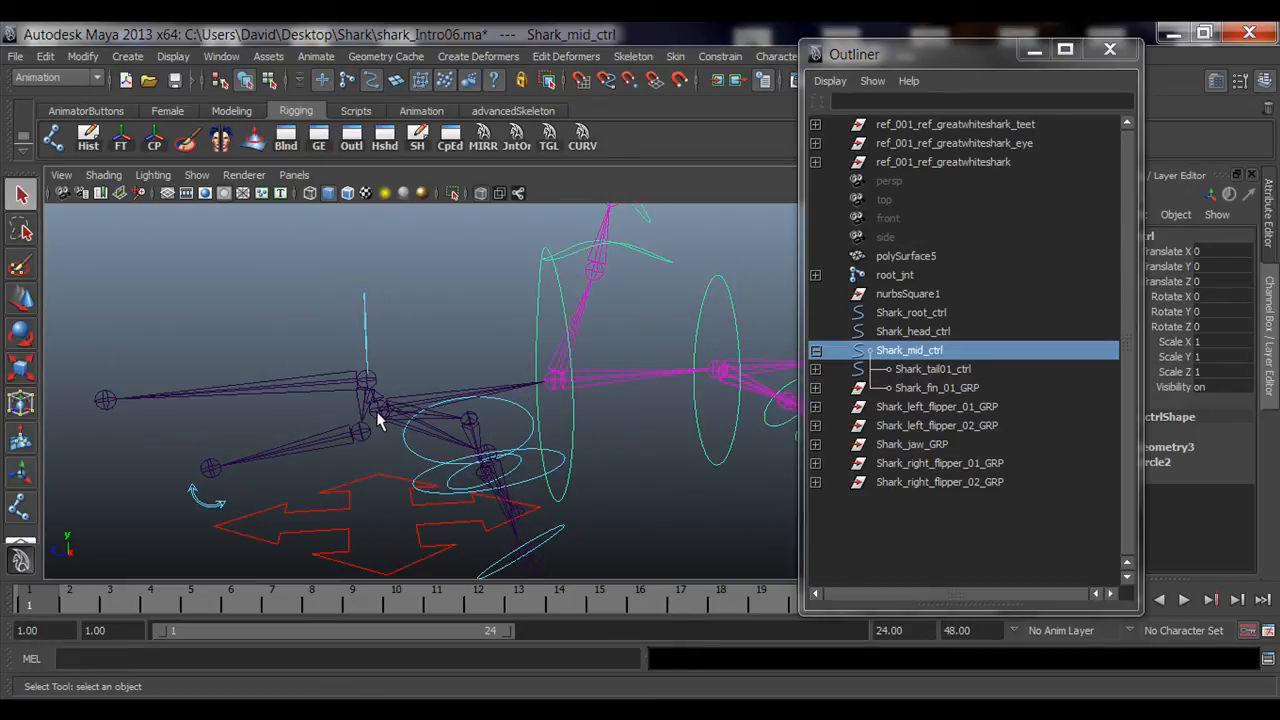
{"action": "left_click_drag", "start_coordinate": [400, 458], "coordinate": [456, 453], "text": "alt"}
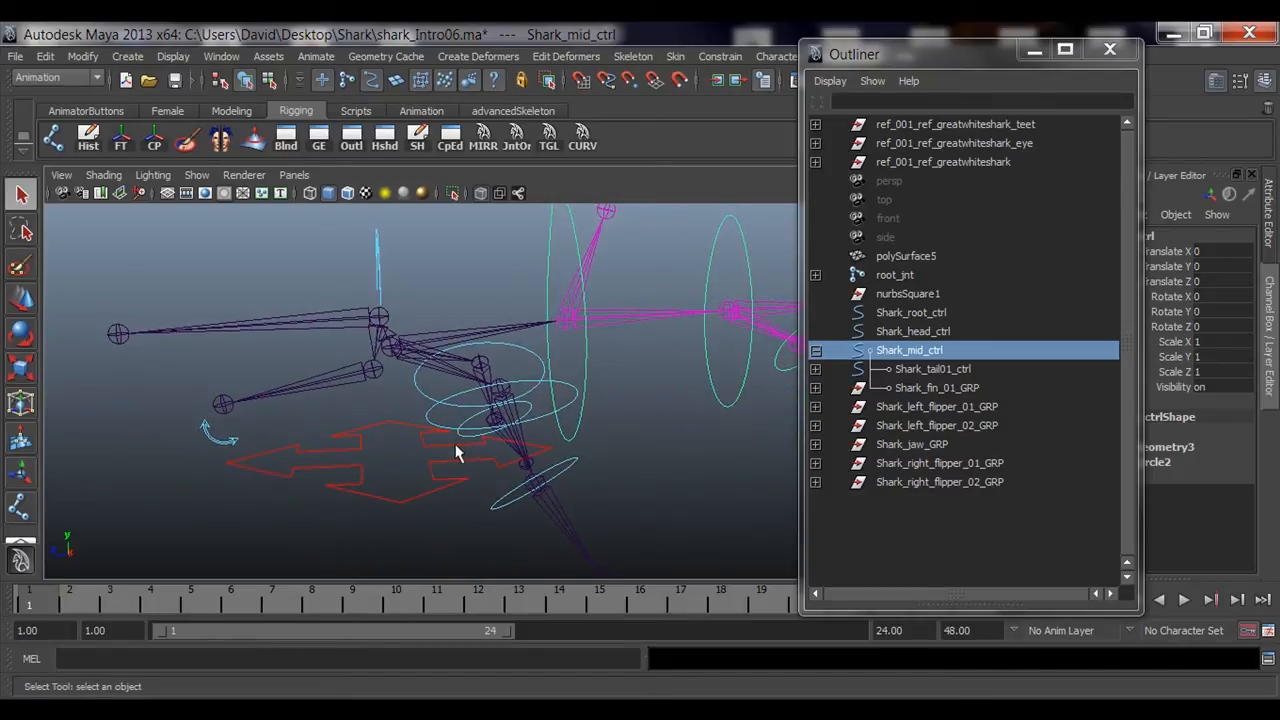
{"action": "left_click", "coordinate": [362, 425]}
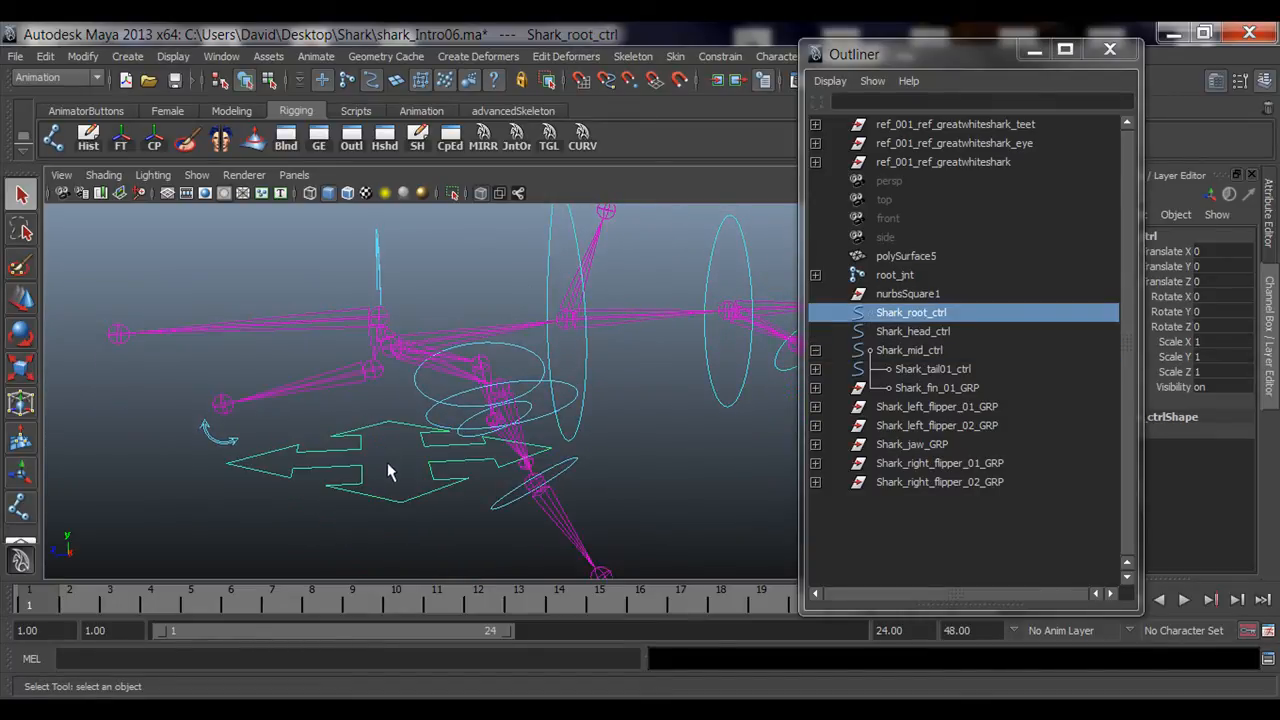
{"action": "left_click", "coordinate": [816, 350]}
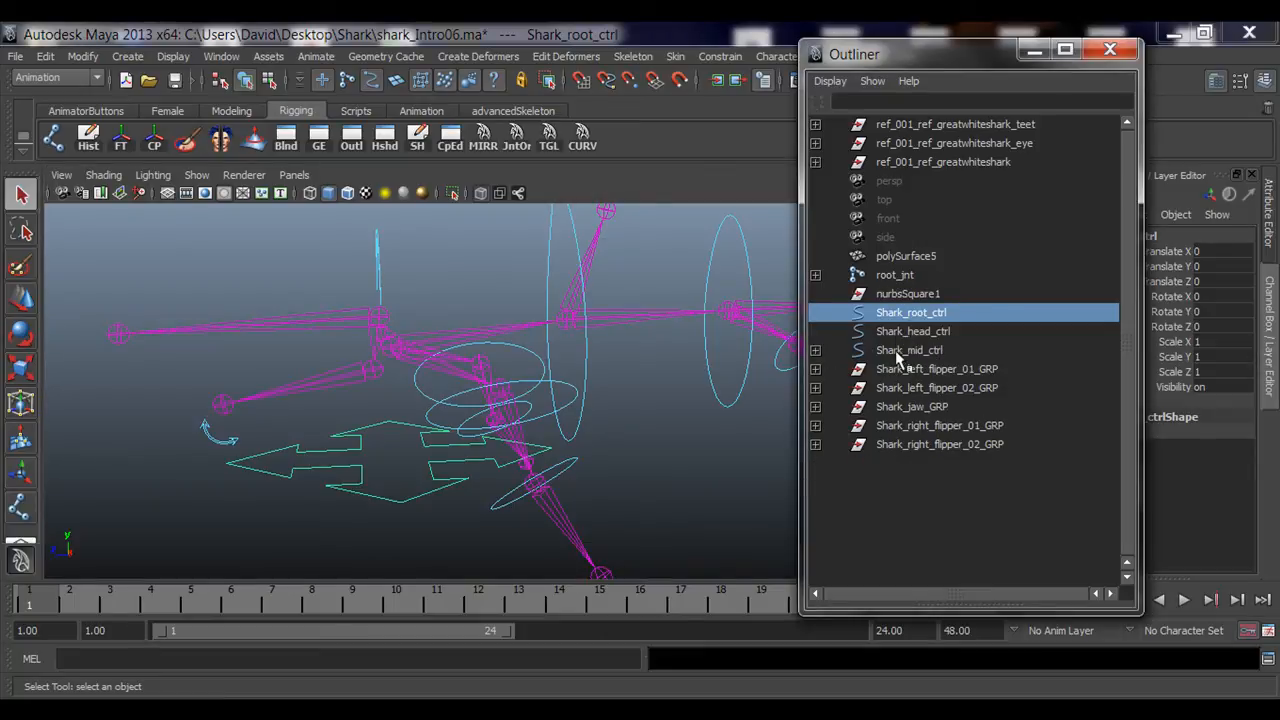
{"action": "left_click", "coordinate": [902, 350]}
{"action": "left_click_drag", "start_coordinate": [488, 388], "coordinate": [483, 400], "text": "alt"}
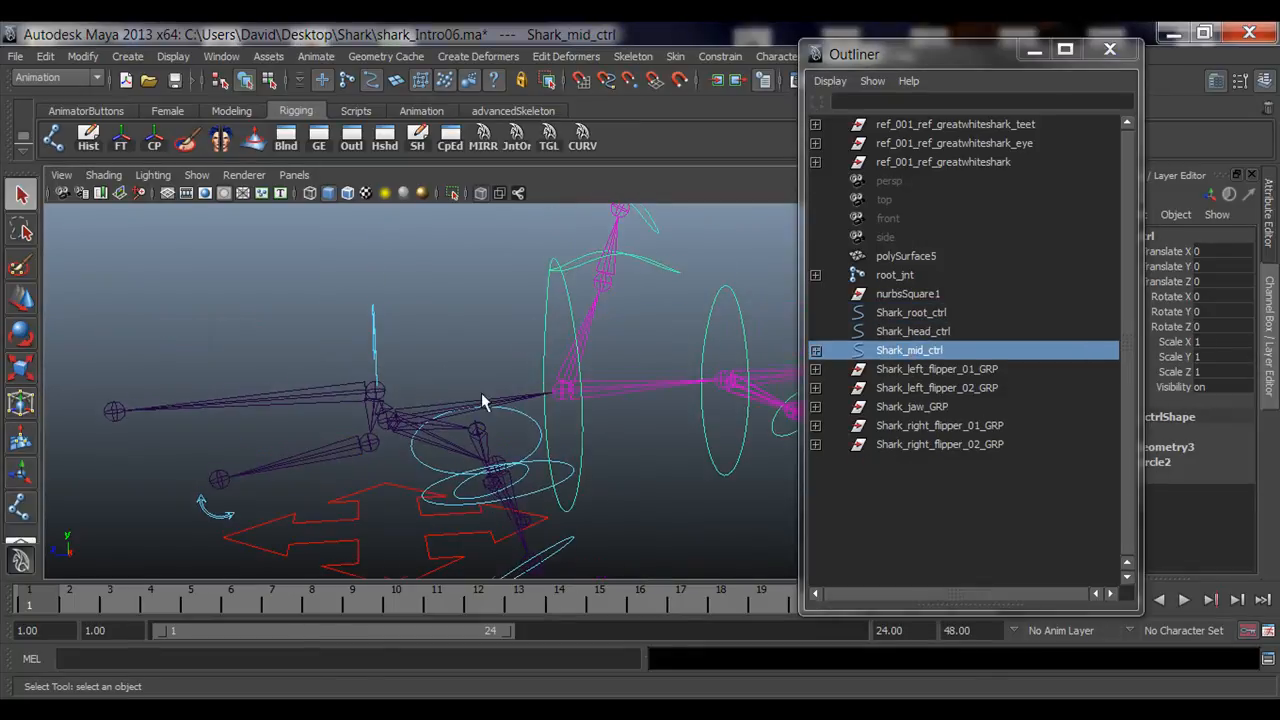
{"action": "left_click_drag", "start_coordinate": [563, 337], "coordinate": [433, 450], "text": "alt"}
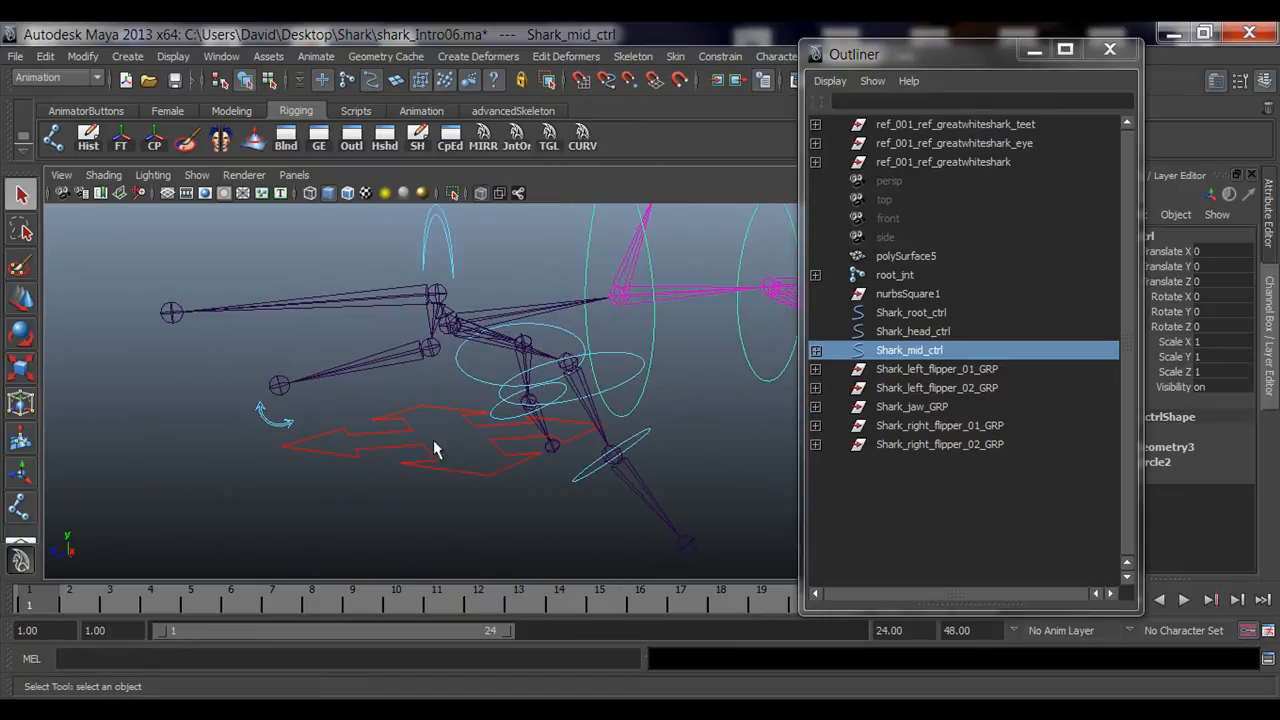
{"action": "left_click", "coordinate": [458, 473], "text": "shift"}
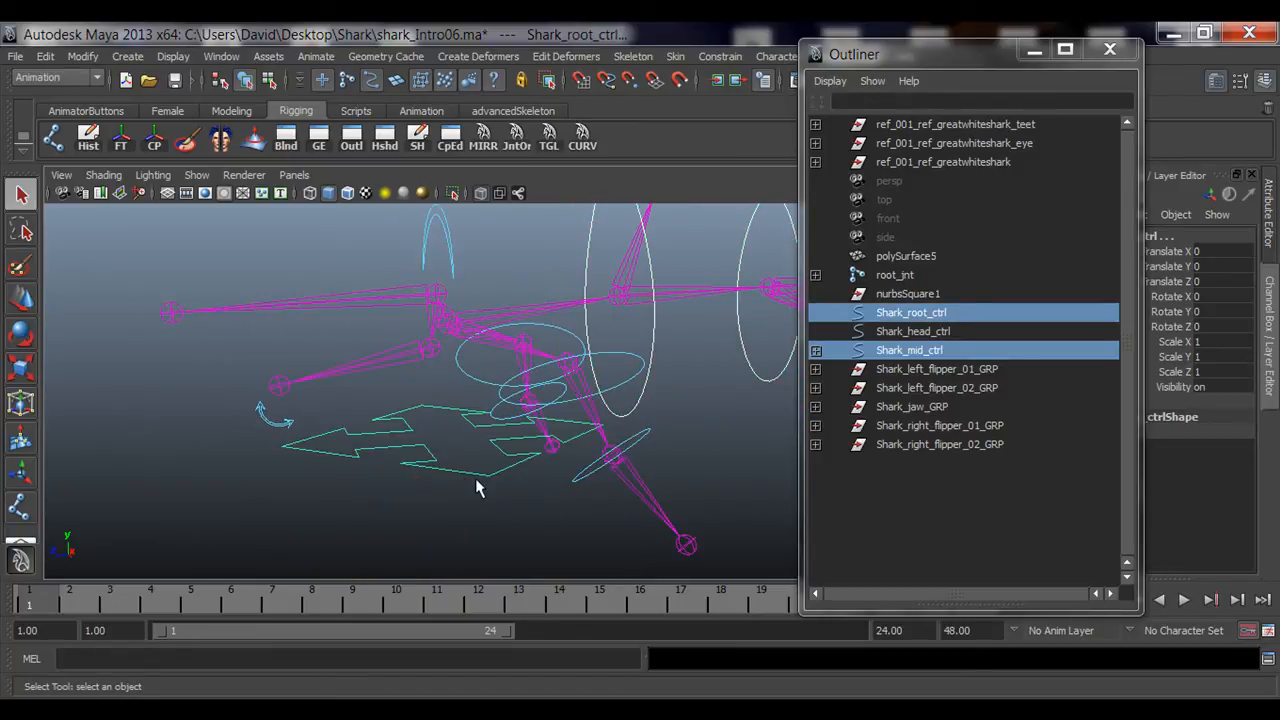
{"action": "key", "text": "p"}
{"action": "left_click_drag", "start_coordinate": [532, 481], "coordinate": [417, 480], "text": "alt"}
{"action": "left_click", "coordinate": [424, 480]}
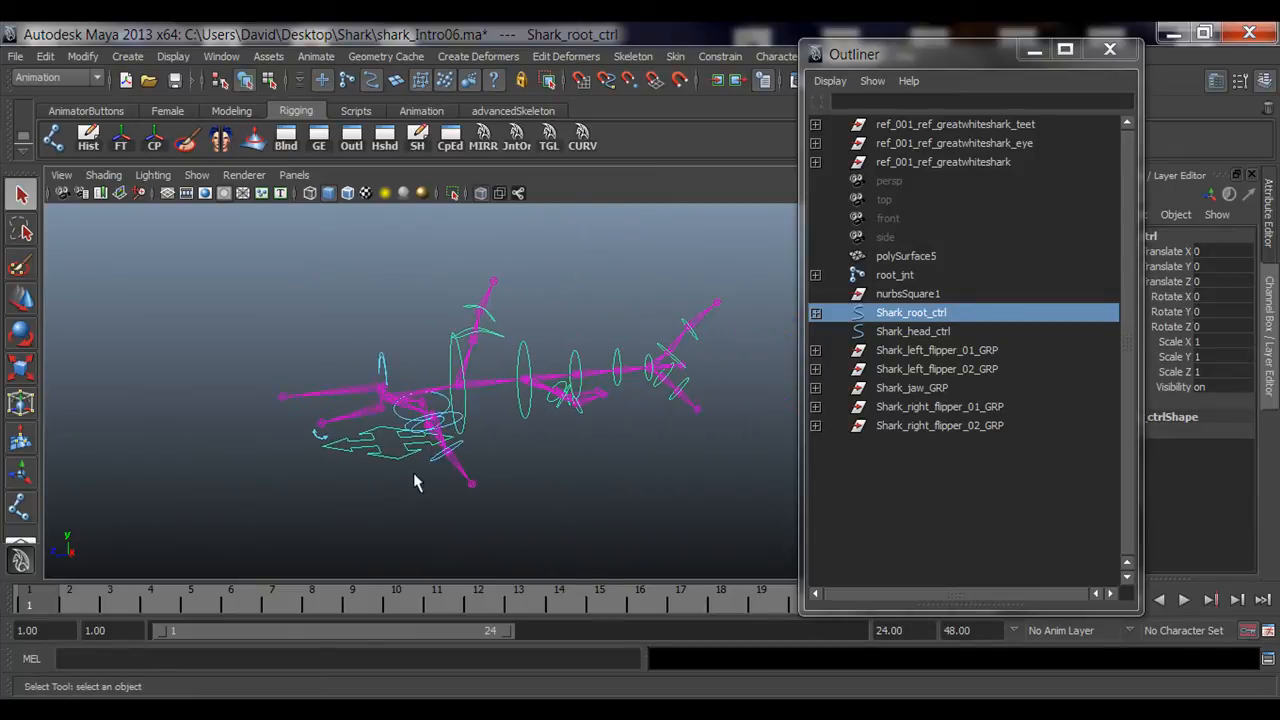
Step: Test-move Shark_root_ctrl and undo the move
{"action": "key", "text": "w"}
{"action": "mouse_move", "coordinate": [386, 398]}
{"action": "left_mouse_down"}
{"action": "mouse_move", "coordinate": [343, 354]}
{"action": "mouse_move", "coordinate": [434, 326]}
{"action": "mouse_move", "coordinate": [371, 363]}
{"action": "mouse_move", "coordinate": [380, 374]}
{"action": "left_mouse_up"}
{"action": "key", "text": "ctrl+z"}
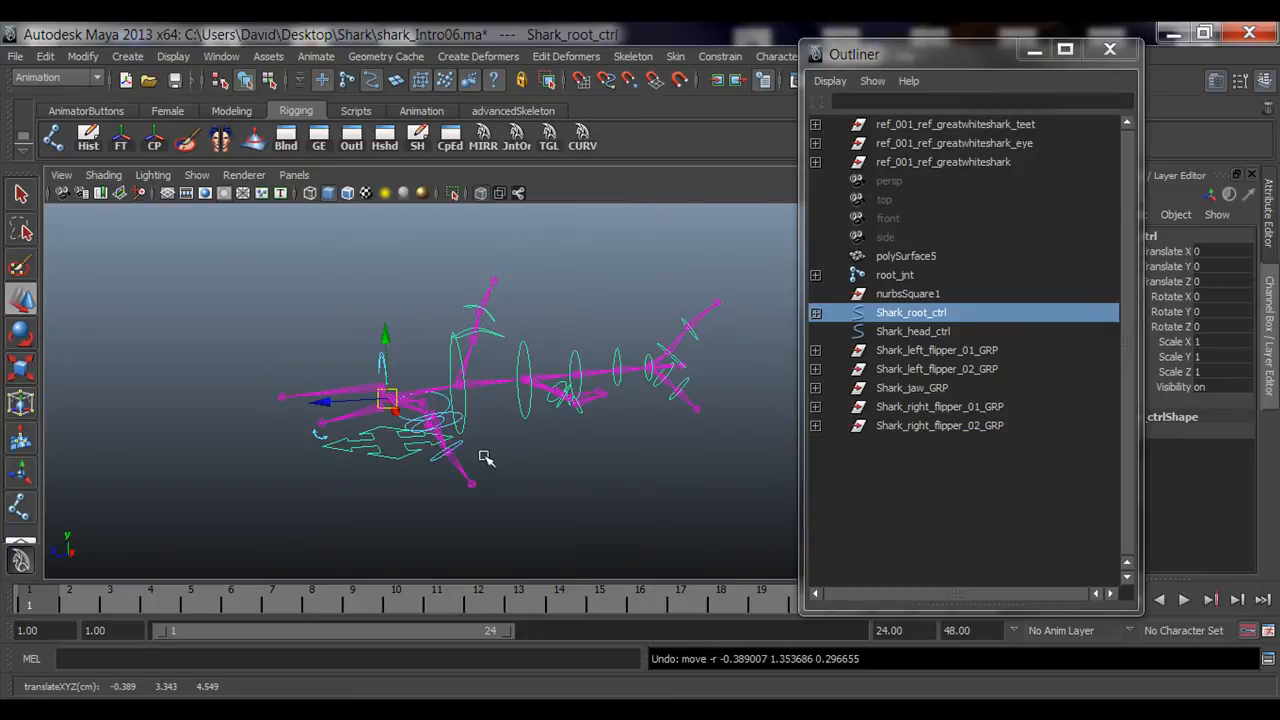
Step: Parent Shark_left_flipper_02_GRP under left_flipper_01_ctrl in the Outliner
{"action": "left_click_drag", "start_coordinate": [305, 475], "coordinate": [351, 463], "text": "alt"}
{"action": "middle_click_drag", "start_coordinate": [351, 463], "coordinate": [265, 465], "text": "alt"}
{"action": "right_click_drag", "start_coordinate": [265, 465], "coordinate": [424, 499], "text": "alt"}
{"action": "left_click_drag", "start_coordinate": [424, 497], "coordinate": [560, 418], "text": "alt"}
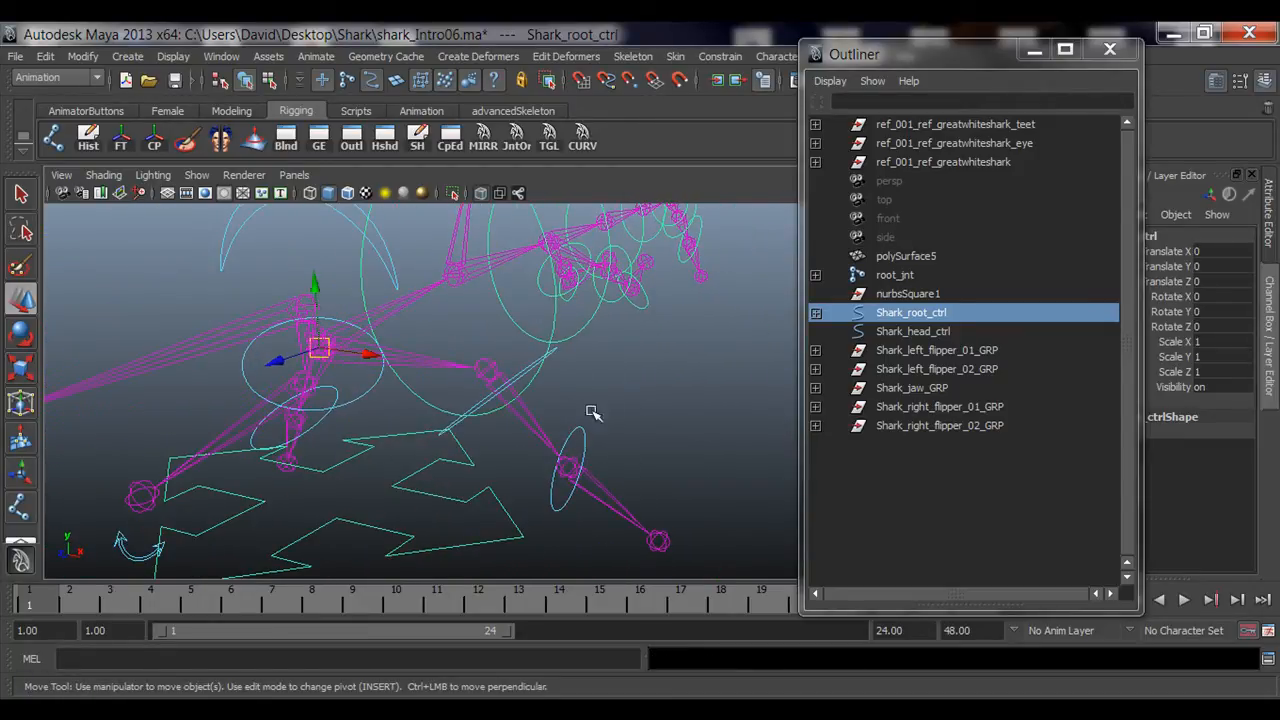
{"action": "left_click", "coordinate": [580, 436]}
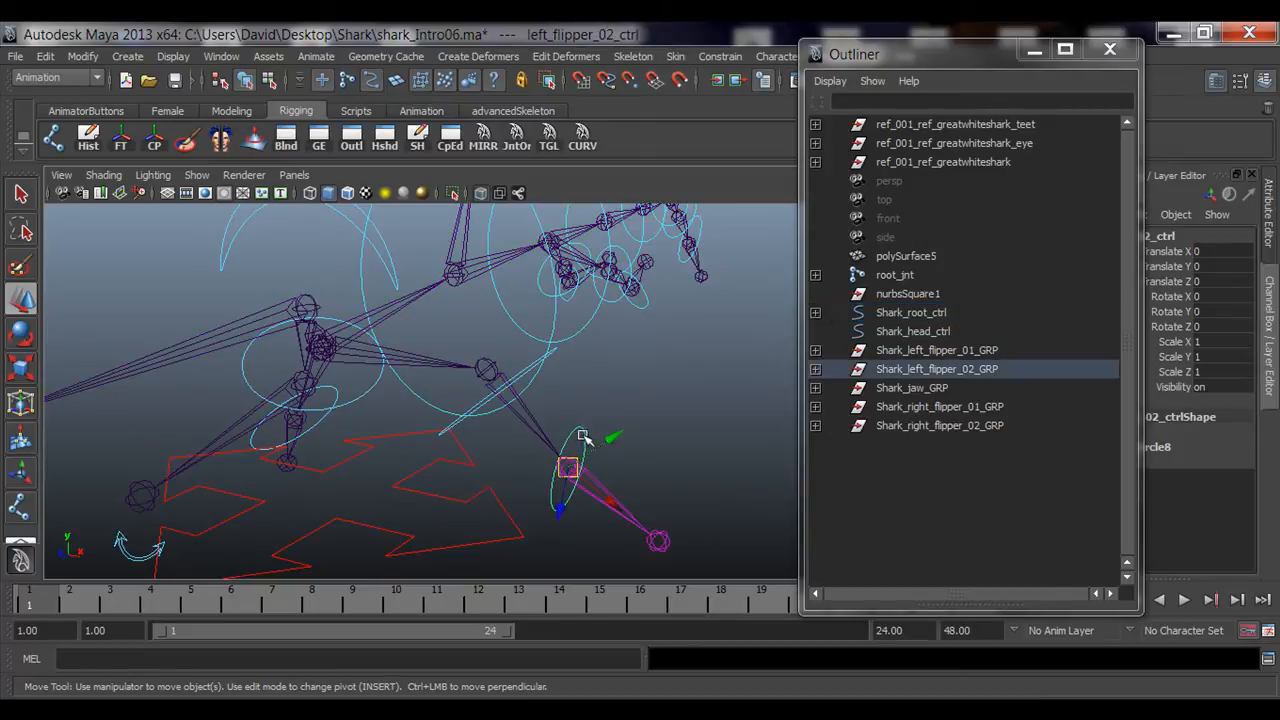
{"action": "left_click", "coordinate": [974, 370]}
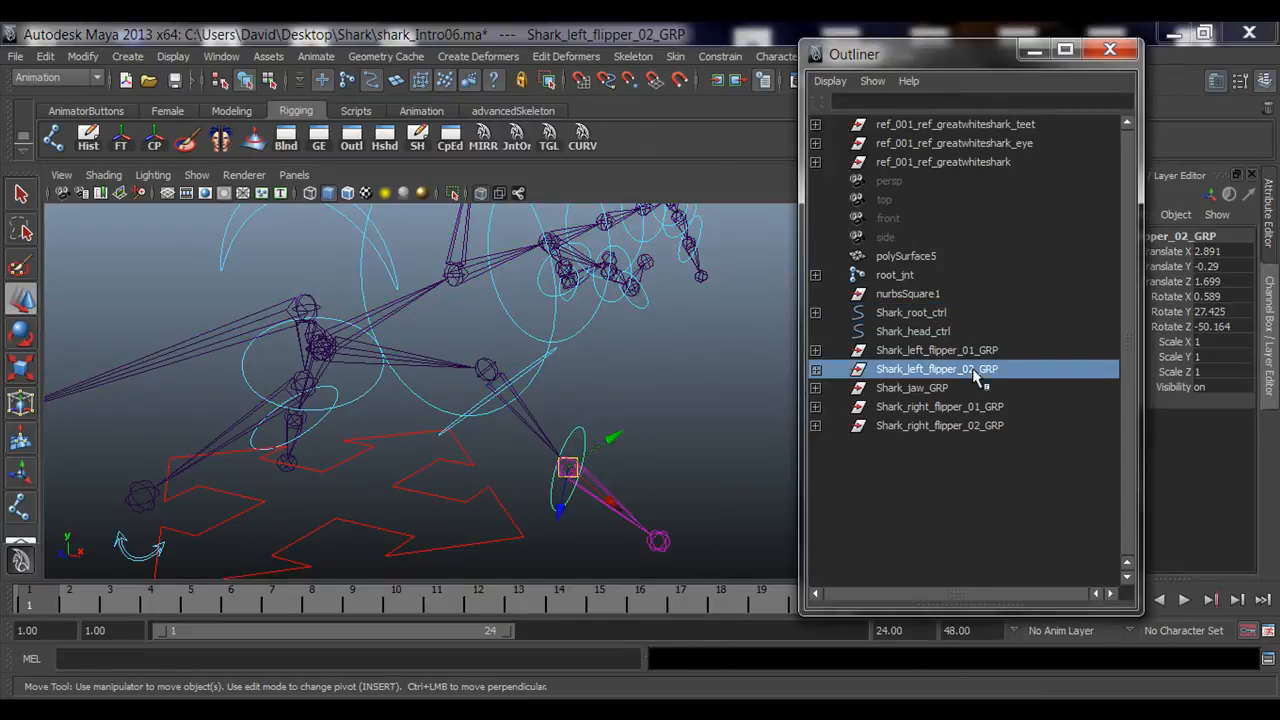
{"action": "left_click", "coordinate": [918, 352]}
{"action": "left_click", "coordinate": [816, 350]}
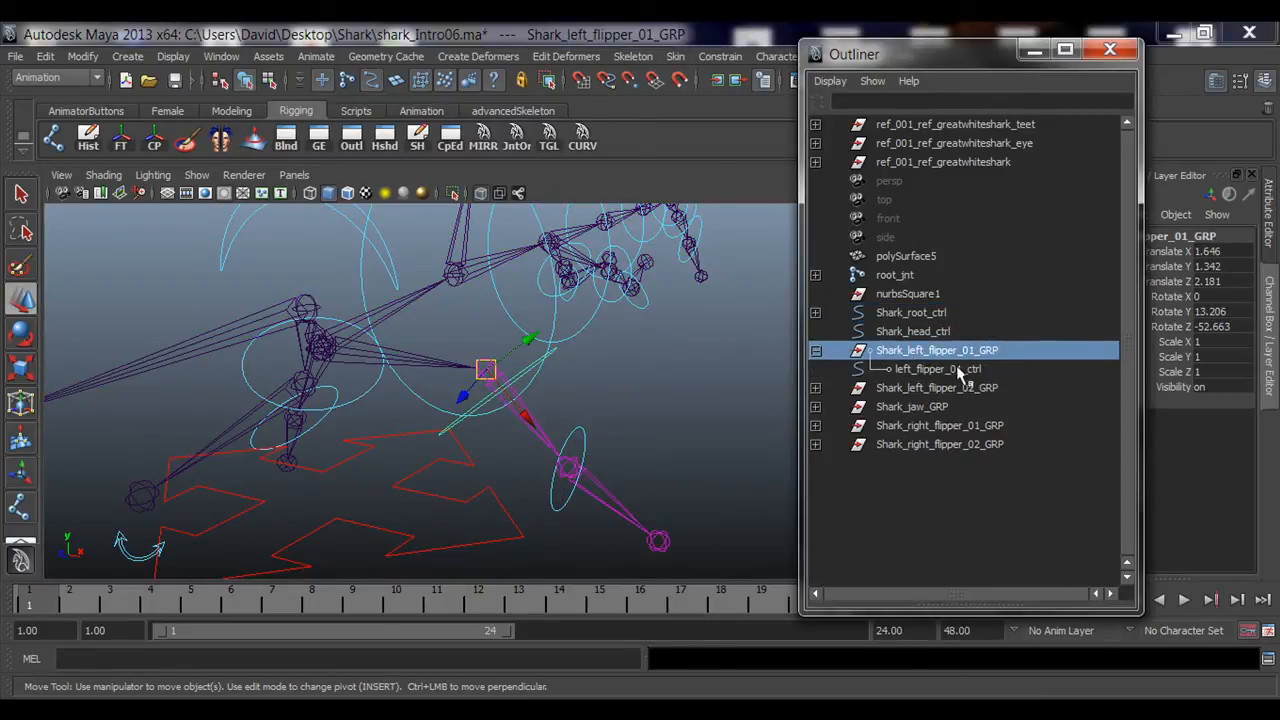
{"action": "left_click", "coordinate": [962, 389]}
{"action": "middle_click_drag", "start_coordinate": [945, 397], "coordinate": [947, 372]}
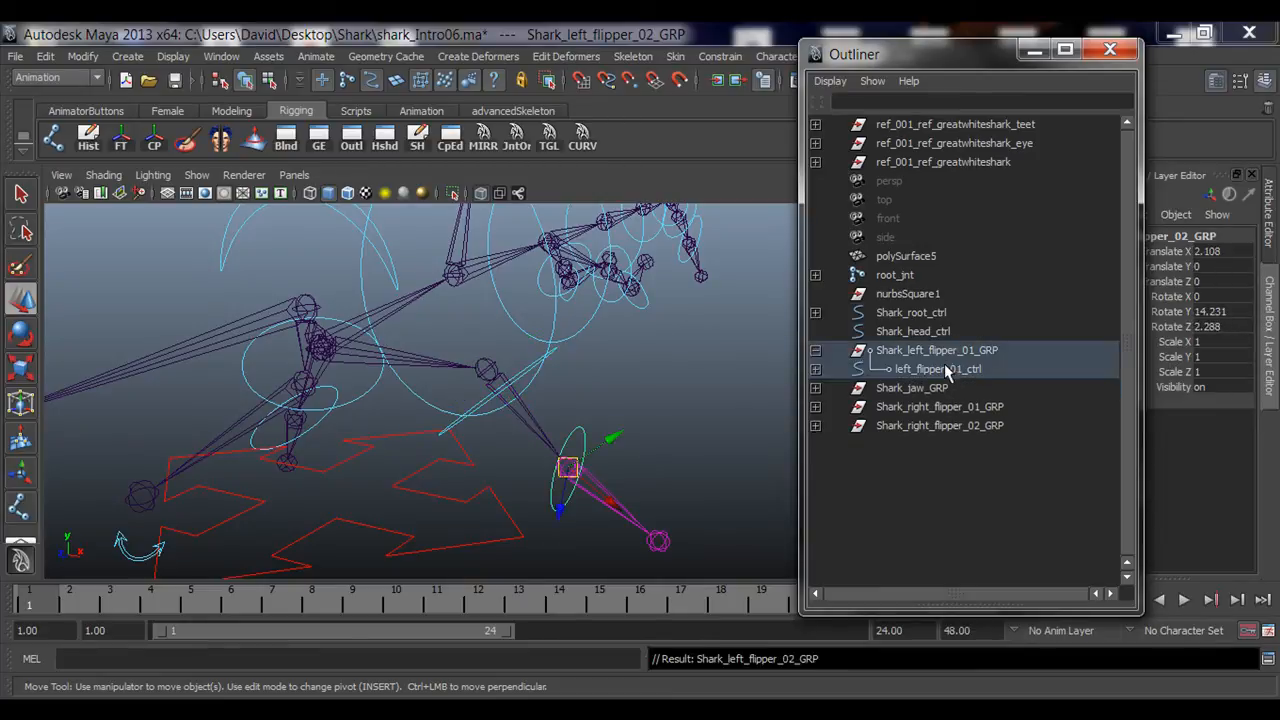
{"action": "left_click", "coordinate": [815, 351]}
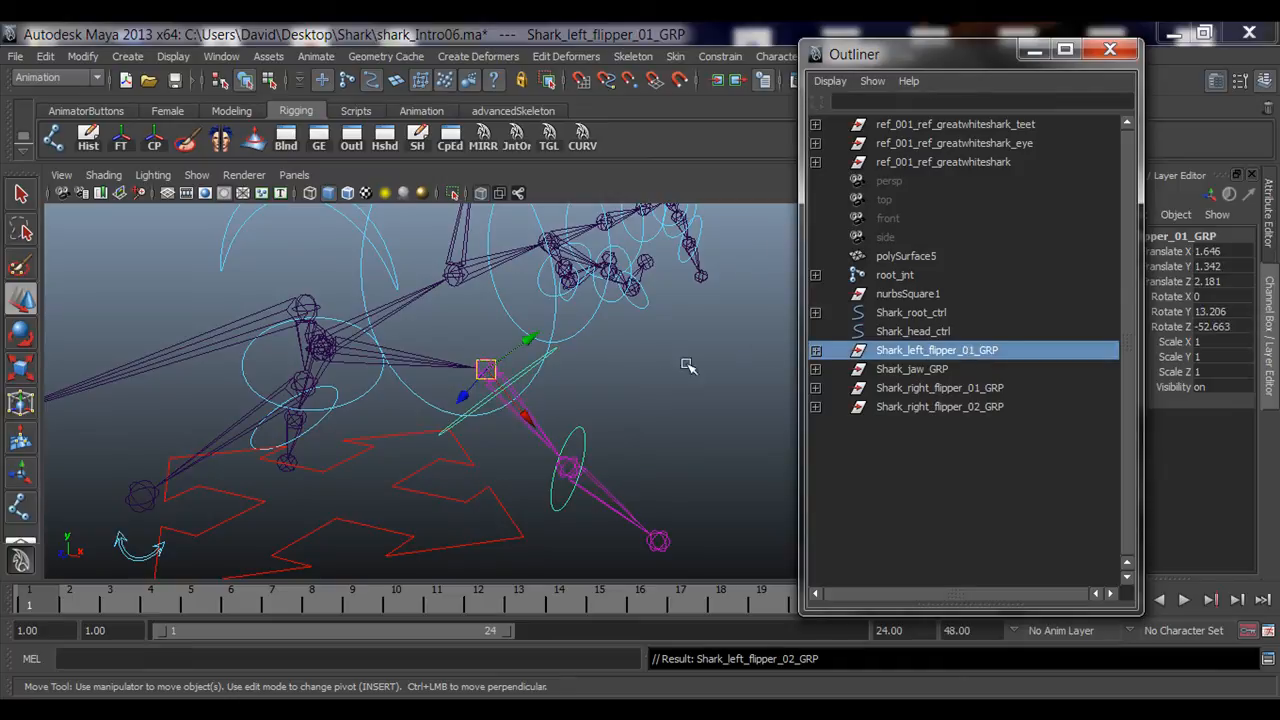
Step: Parent Shark_left_flipper_01_GRP under Shark_root_ctrl in the Outliner
{"action": "left_click_drag", "start_coordinate": [698, 392], "coordinate": [653, 405], "text": "alt"}
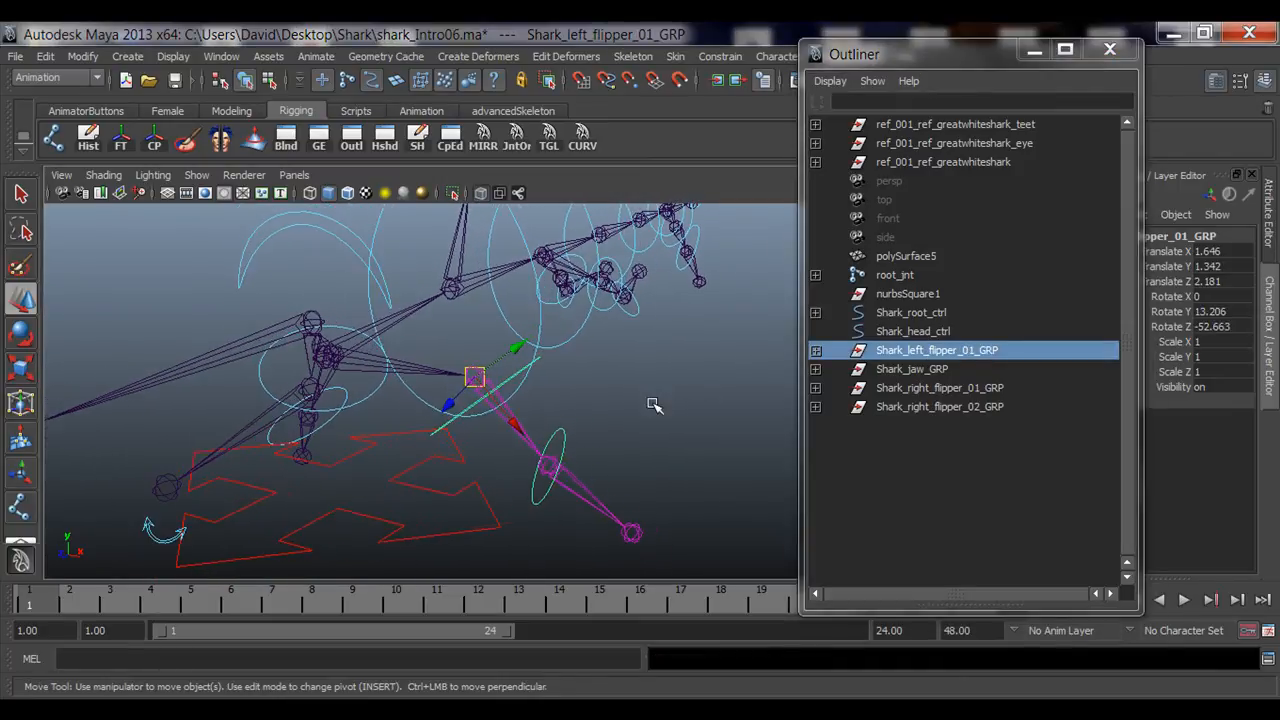
{"action": "left_click", "coordinate": [949, 353]}
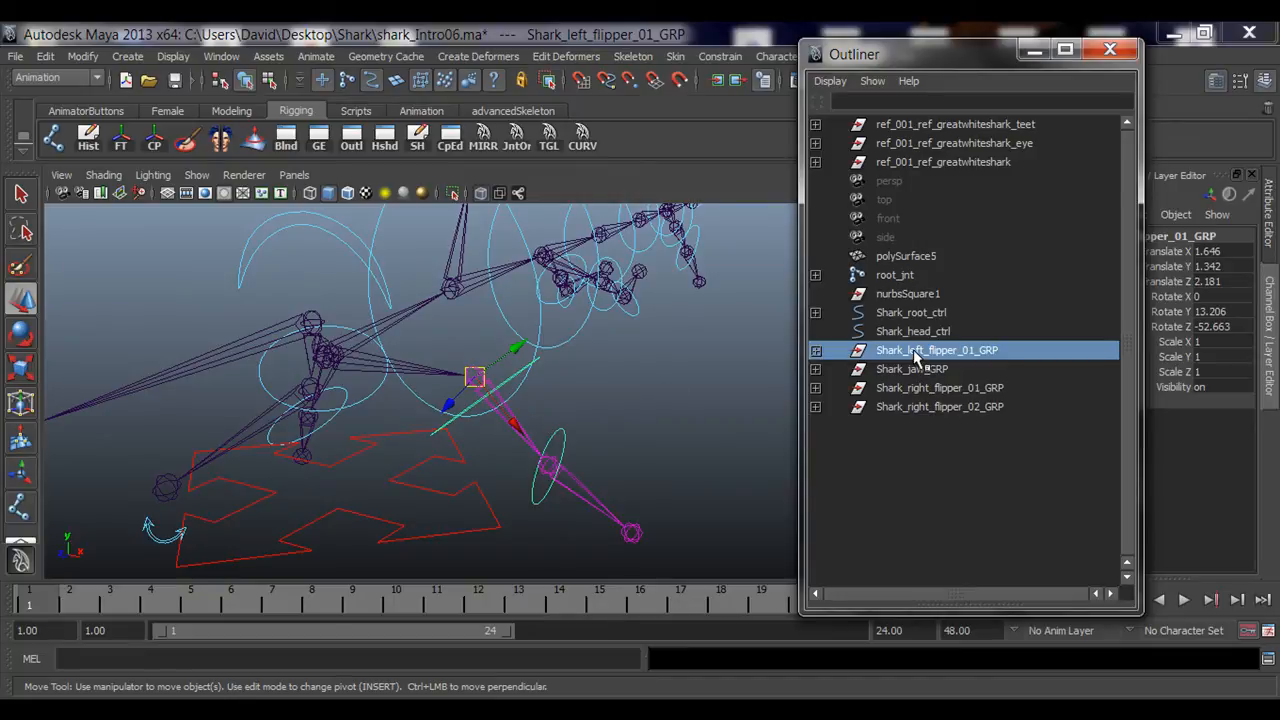
{"action": "middle_click_drag", "start_coordinate": [915, 357], "coordinate": [940, 320]}
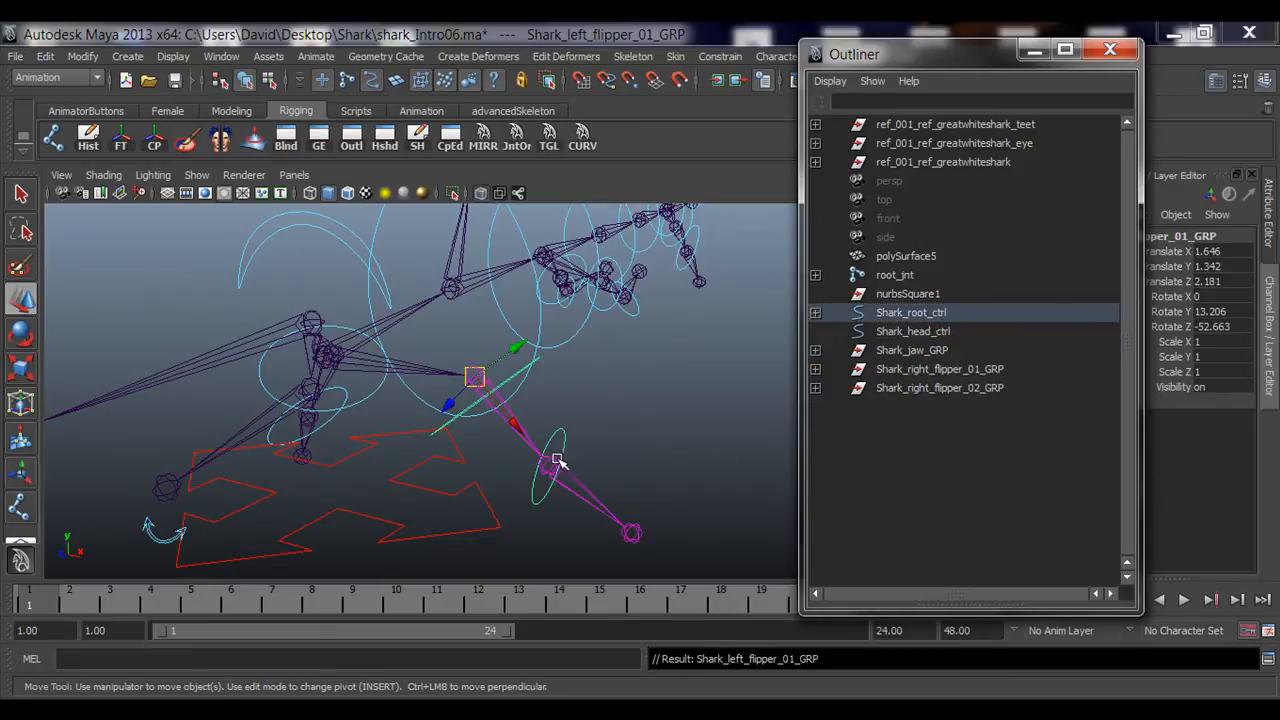
Step: Test-rotate Shark_root_ctrl, left_flipper_01_ctrl and left_flipper_02_ctrl to check the left flipper chain follows
{"action": "left_click_drag", "start_coordinate": [557, 461], "coordinate": [357, 466], "text": "alt"}
{"action": "left_click", "coordinate": [378, 503]}
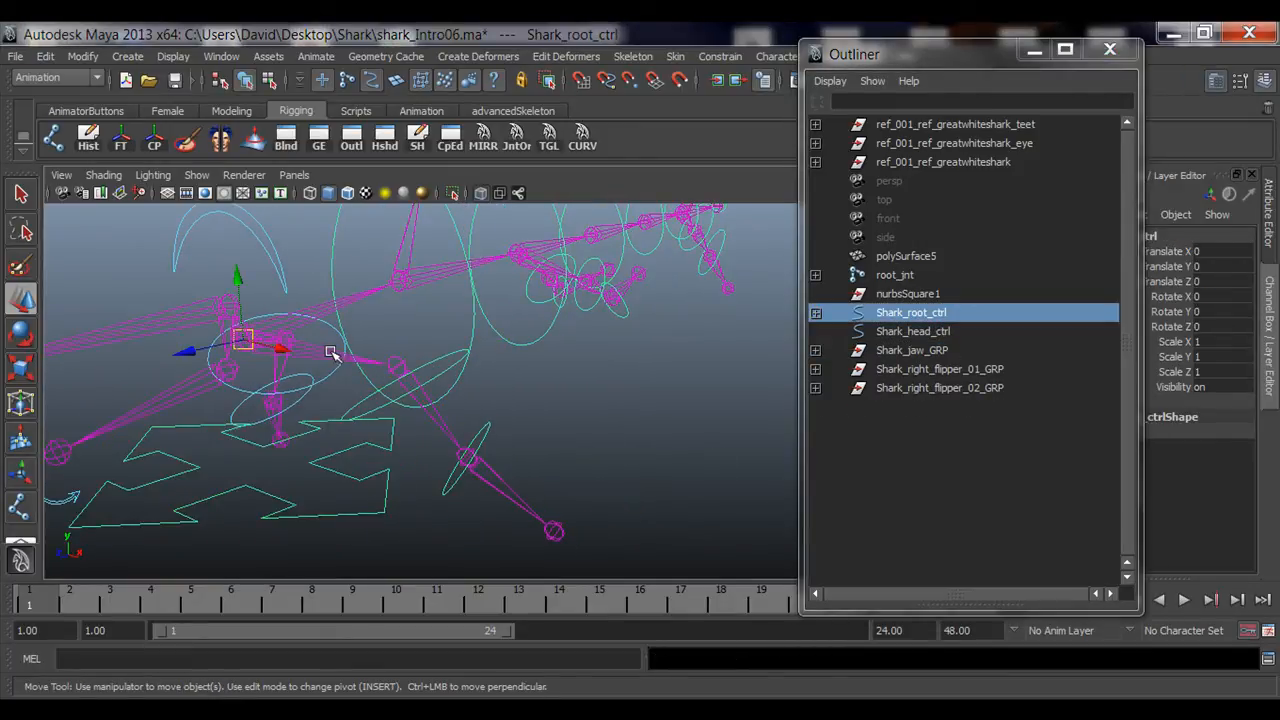
{"action": "key", "text": "e"}
{"action": "left_click_drag", "start_coordinate": [289, 323], "coordinate": [337, 371]}
{"action": "left_click", "coordinate": [437, 457]}
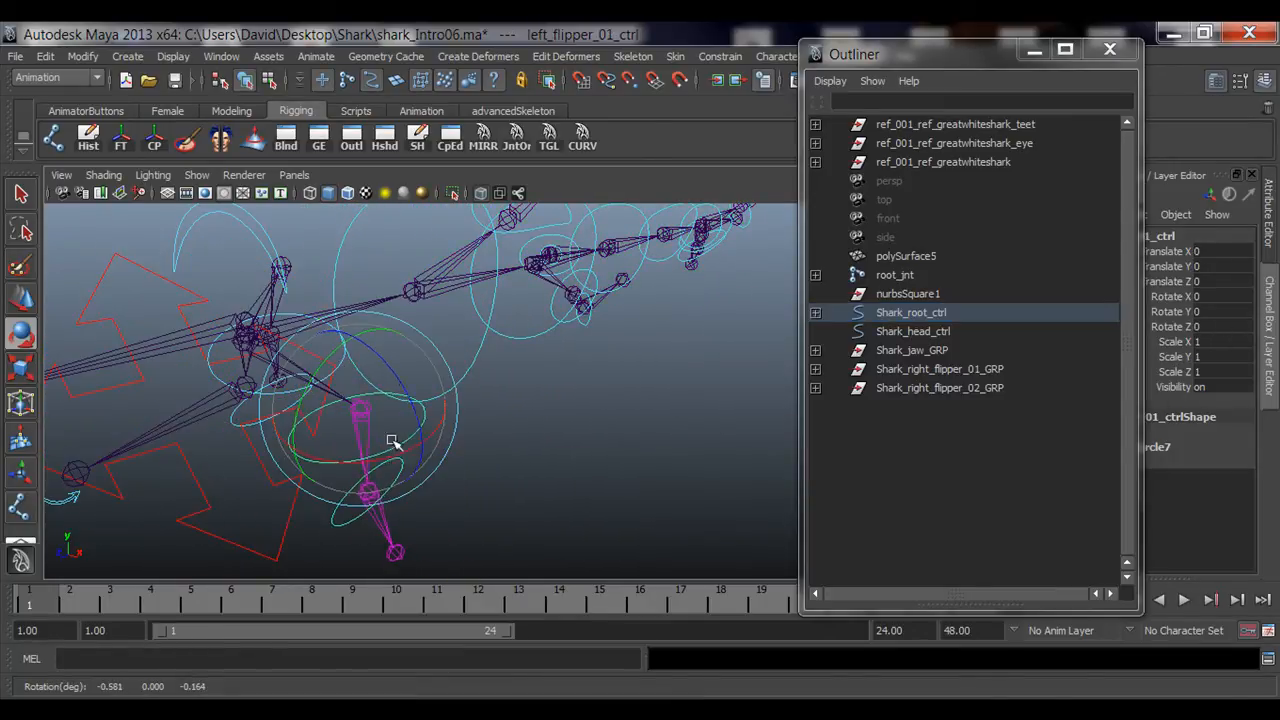
{"action": "left_click_drag", "start_coordinate": [393, 443], "coordinate": [423, 391]}
{"action": "key", "text": "q"}
{"action": "left_click", "coordinate": [404, 483]}
{"action": "key", "text": "e"}
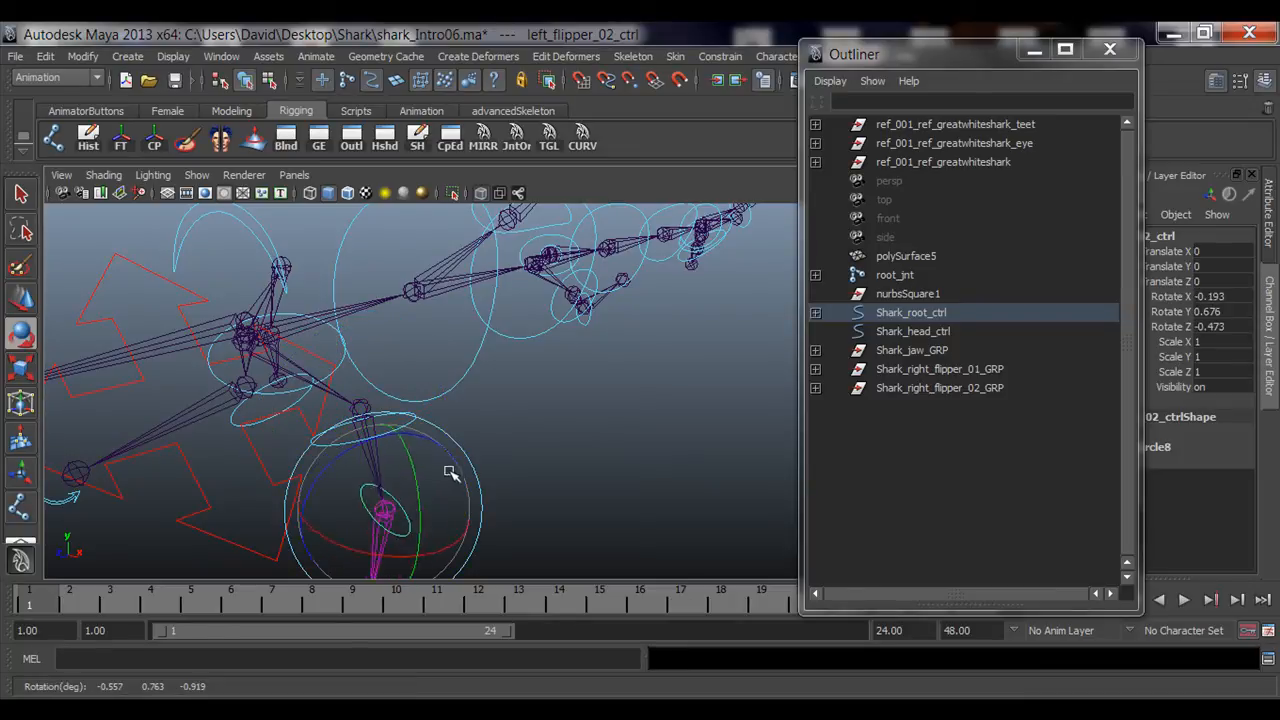
{"action": "left_click_drag", "start_coordinate": [449, 471], "coordinate": [454, 469]}
{"action": "left_click_drag", "start_coordinate": [605, 490], "coordinate": [480, 465], "text": "alt"}
{"action": "key", "text": "q"}
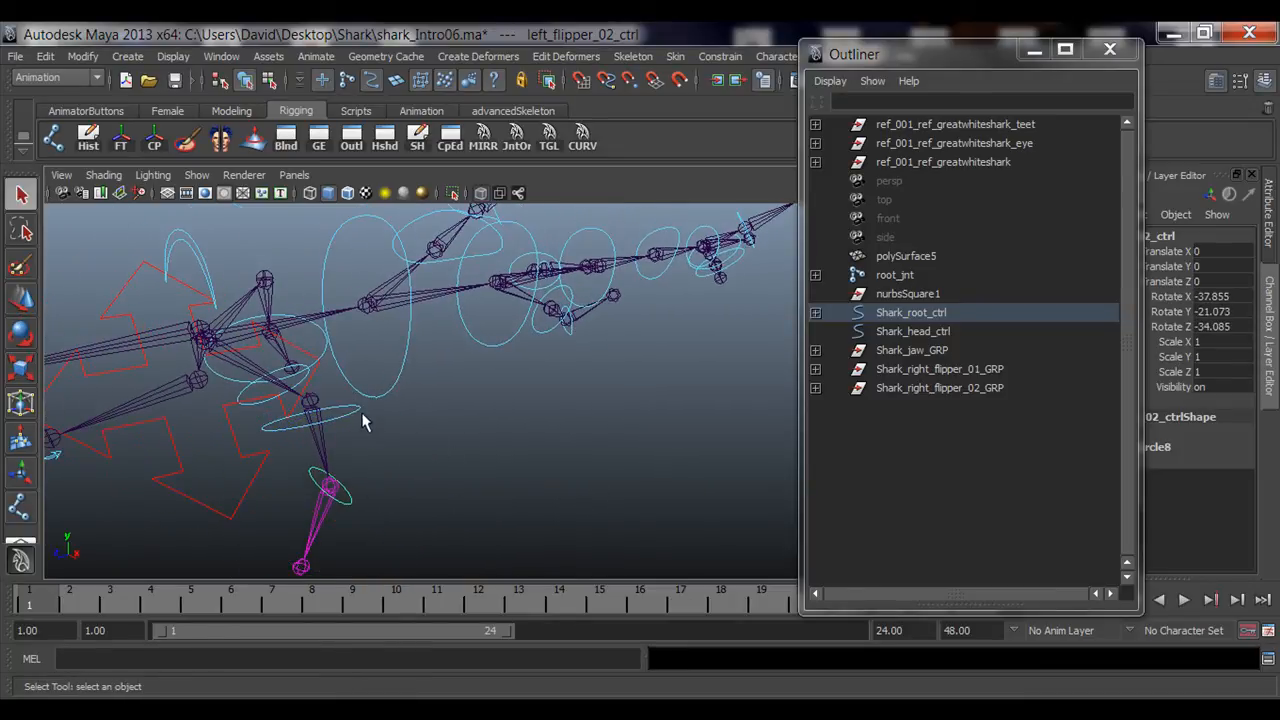
Step: Select Shark_root_ctrl and reset its rotation values to 0
{"action": "left_click", "coordinate": [352, 412]}
{"action": "left_click", "coordinate": [231, 517]}
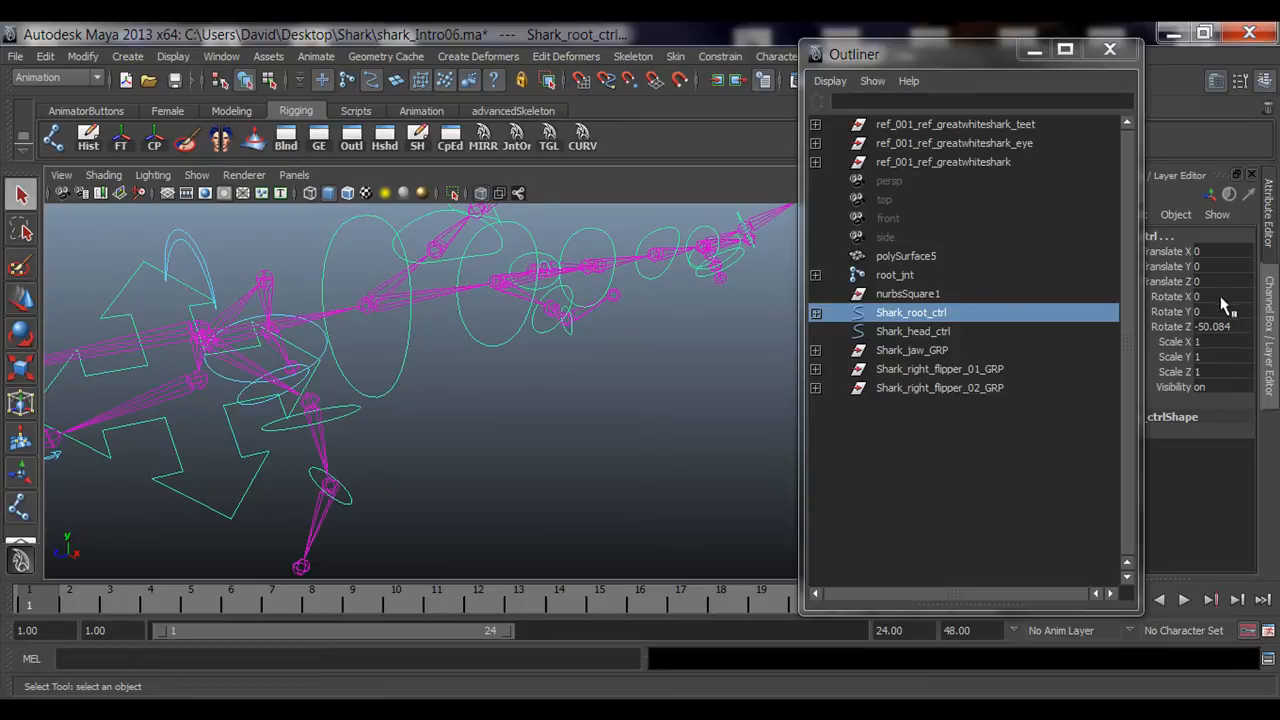
{"action": "left_click_drag", "start_coordinate": [1216, 297], "coordinate": [1215, 330]}
{"action": "type", "text": "0"}
{"action": "key", "text": "Return"}
{"action": "left_click_drag", "start_coordinate": [1215, 251], "coordinate": [1217, 282]}
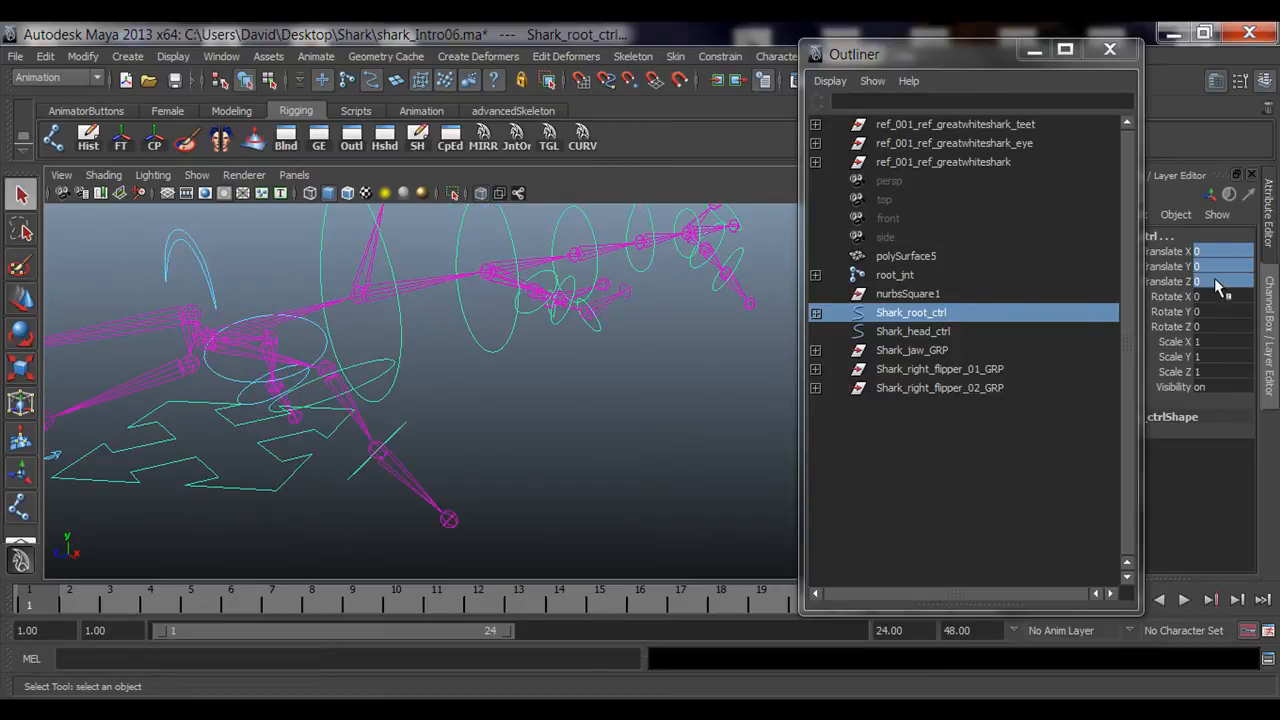
{"action": "left_click", "coordinate": [633, 445]}
Step: Inspect the right flipper controls and compare the transforms of Shark_right_flipper_01_GRP and Shark_right_flipper_02_GRP
{"action": "left_click_drag", "start_coordinate": [217, 433], "coordinate": [298, 501]}
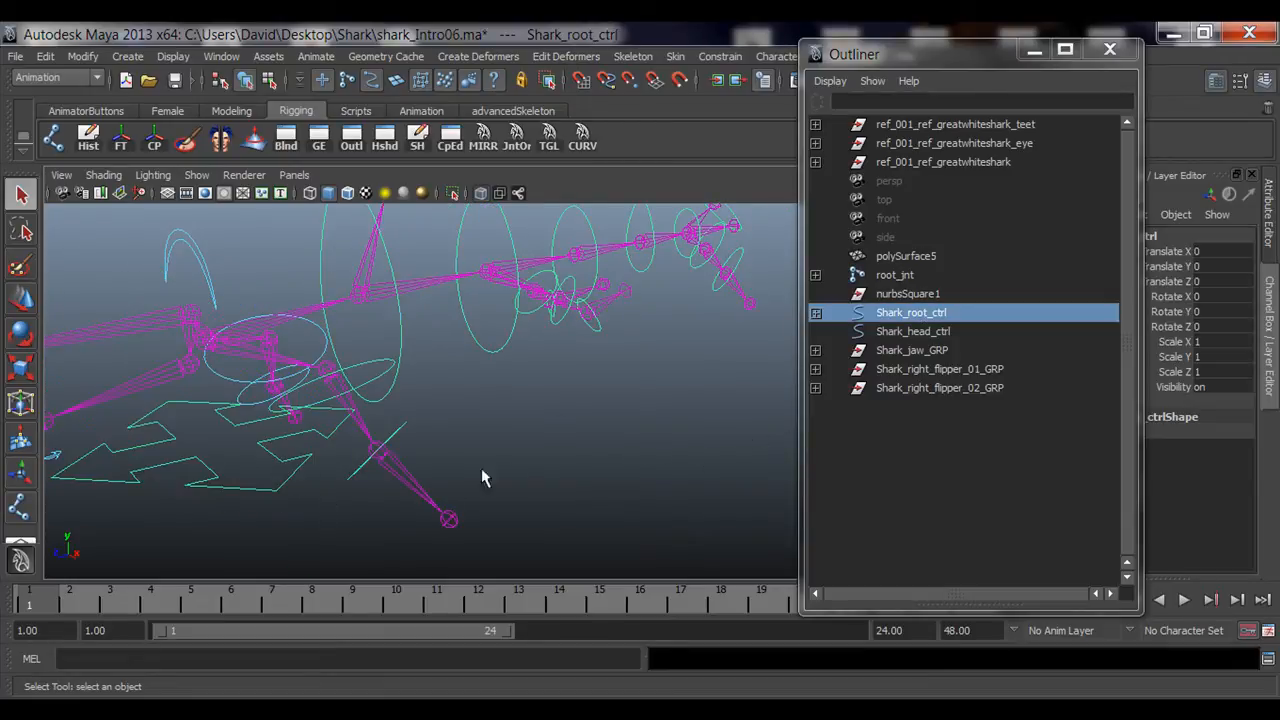
{"action": "left_click", "coordinate": [481, 468]}
{"action": "left_click_drag", "start_coordinate": [481, 468], "coordinate": [440, 441], "text": "alt"}
{"action": "right_click_drag", "start_coordinate": [440, 441], "coordinate": [385, 420], "text": "alt"}
{"action": "middle_click_drag", "start_coordinate": [385, 420], "coordinate": [403, 414], "text": "alt"}
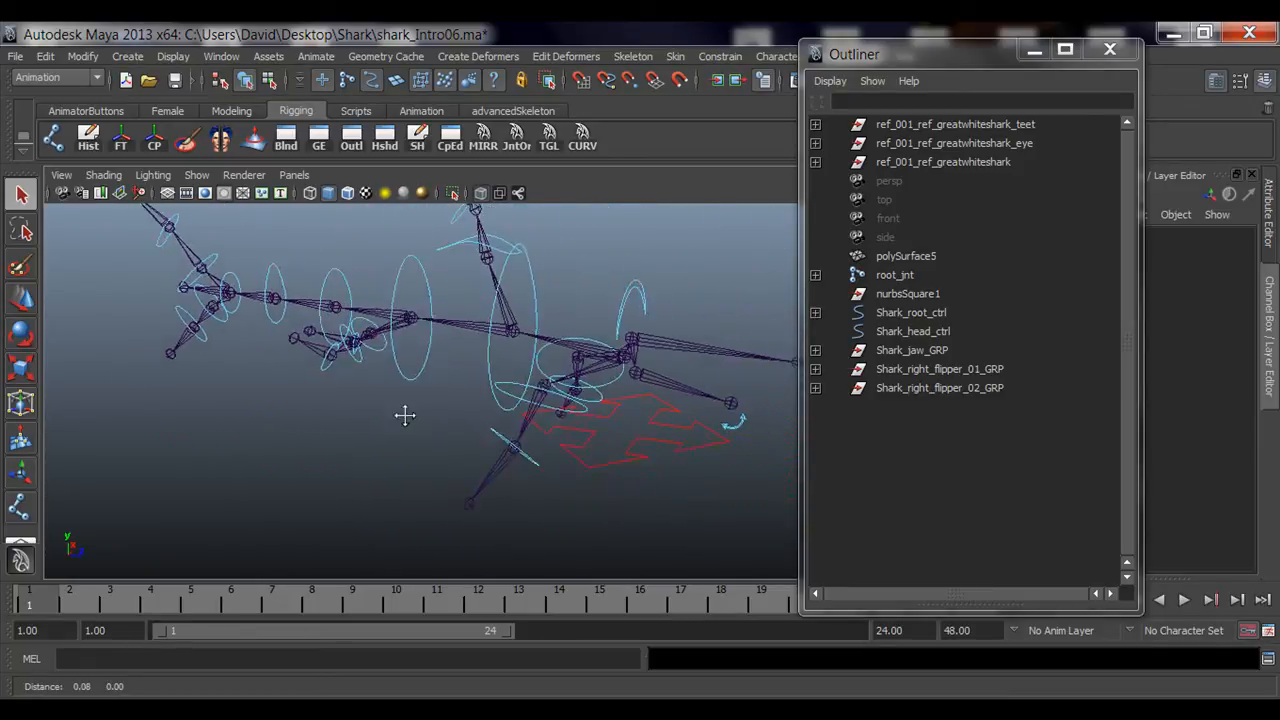
{"action": "left_click_drag", "start_coordinate": [403, 414], "coordinate": [555, 436], "text": "alt"}
{"action": "middle_click_drag", "start_coordinate": [555, 436], "coordinate": [260, 440], "text": "alt"}
{"action": "right_click_drag", "start_coordinate": [260, 442], "coordinate": [503, 447], "text": "alt"}
{"action": "left_click", "coordinate": [509, 441]}
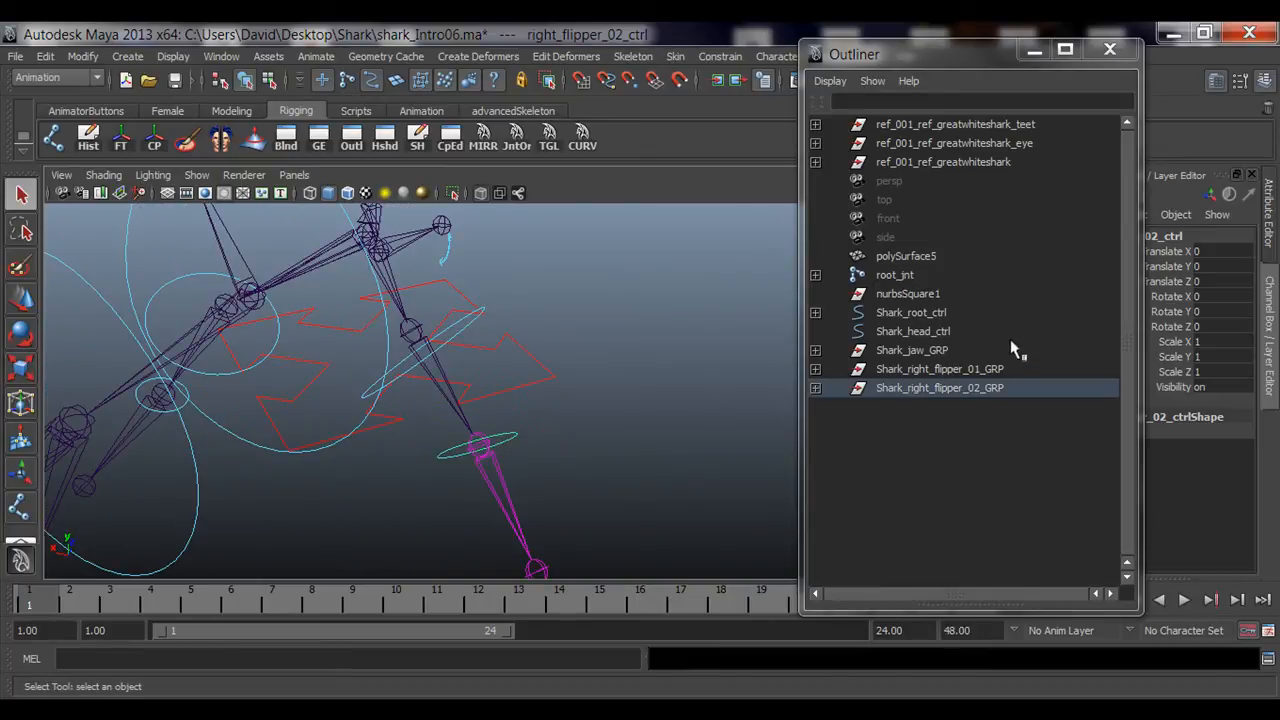
{"action": "left_click", "coordinate": [976, 369]}
{"action": "left_click", "coordinate": [977, 386]}
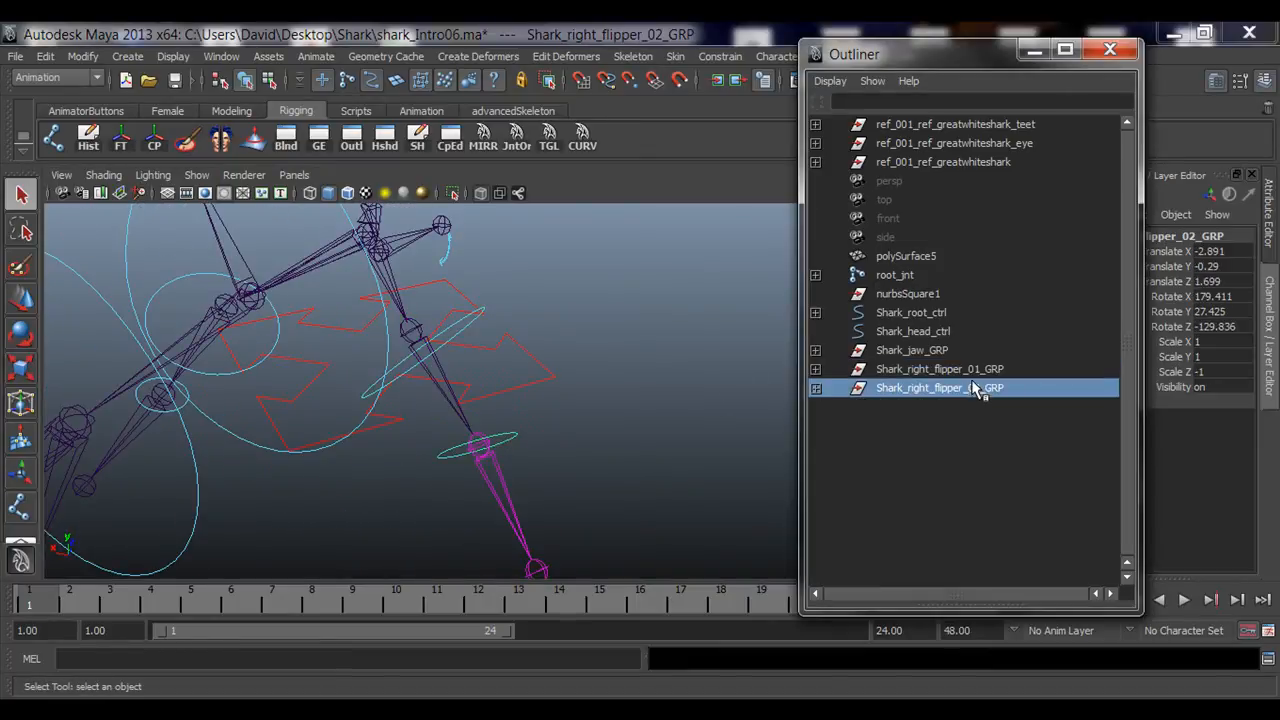
{"action": "left_click", "coordinate": [976, 369]}
{"action": "left_click", "coordinate": [978, 386]}
{"action": "left_click", "coordinate": [977, 369]}
{"action": "left_click", "coordinate": [978, 387]}
{"action": "left_click", "coordinate": [977, 369]}
{"action": "left_click", "coordinate": [980, 388]}
{"action": "left_click", "coordinate": [936, 369]}
{"action": "left_click", "coordinate": [939, 389]}
Step: Parent Shark_right_flipper_02_GRP under right_flipper_01_ctrl in the Outliner
{"action": "left_click", "coordinate": [816, 370]}
{"action": "left_click", "coordinate": [997, 370]}
{"action": "left_click_drag", "start_coordinate": [600, 390], "coordinate": [363, 343], "text": "alt"}
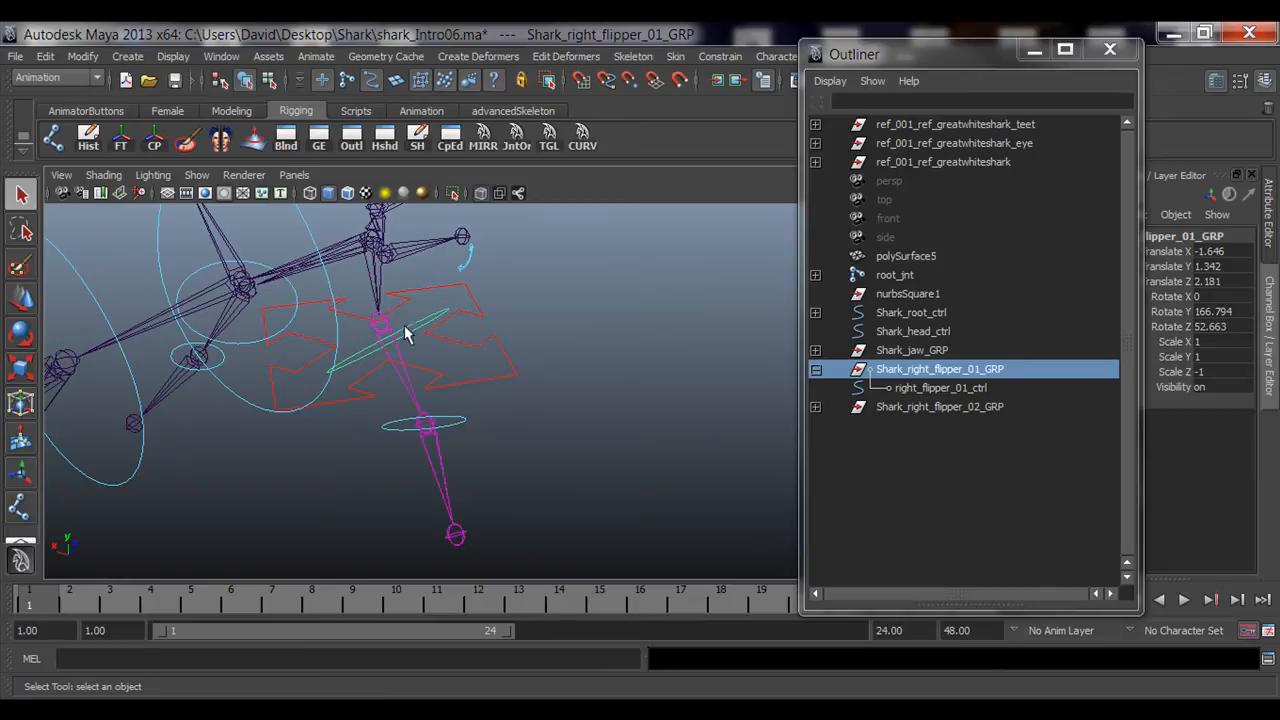
{"action": "left_click", "coordinate": [940, 407]}
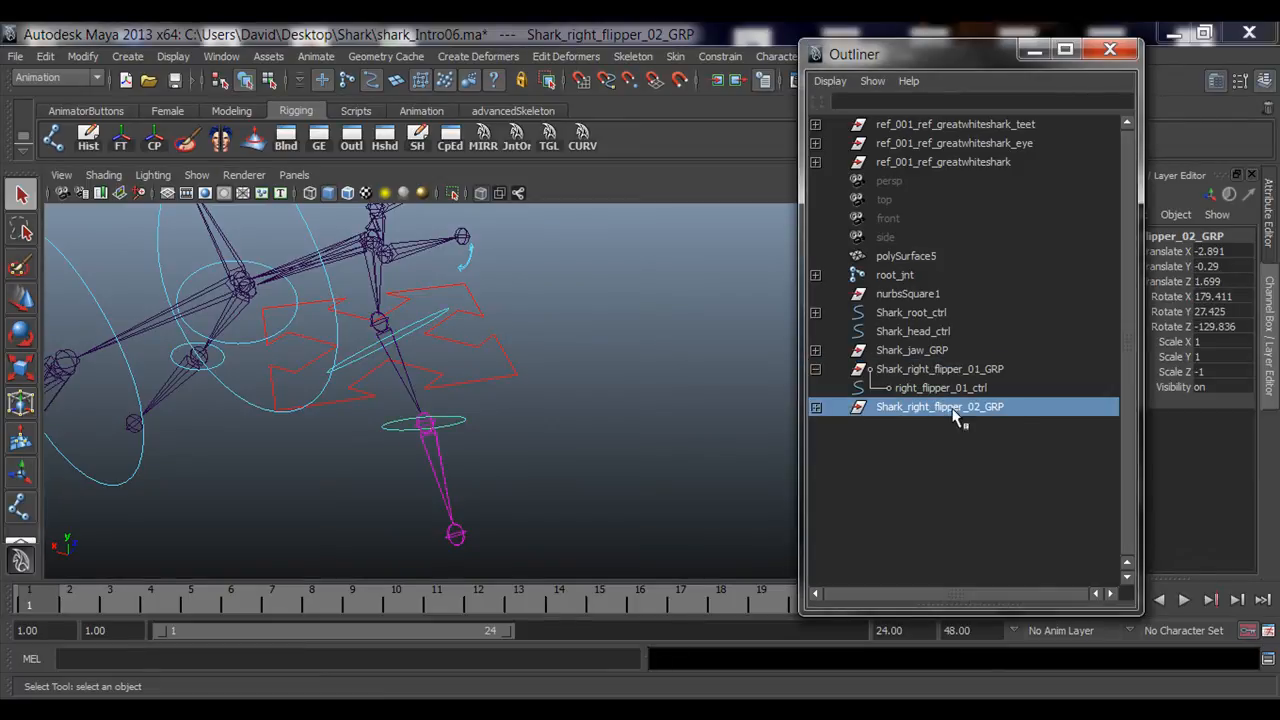
{"action": "middle_click_drag", "start_coordinate": [940, 407], "coordinate": [975, 389]}
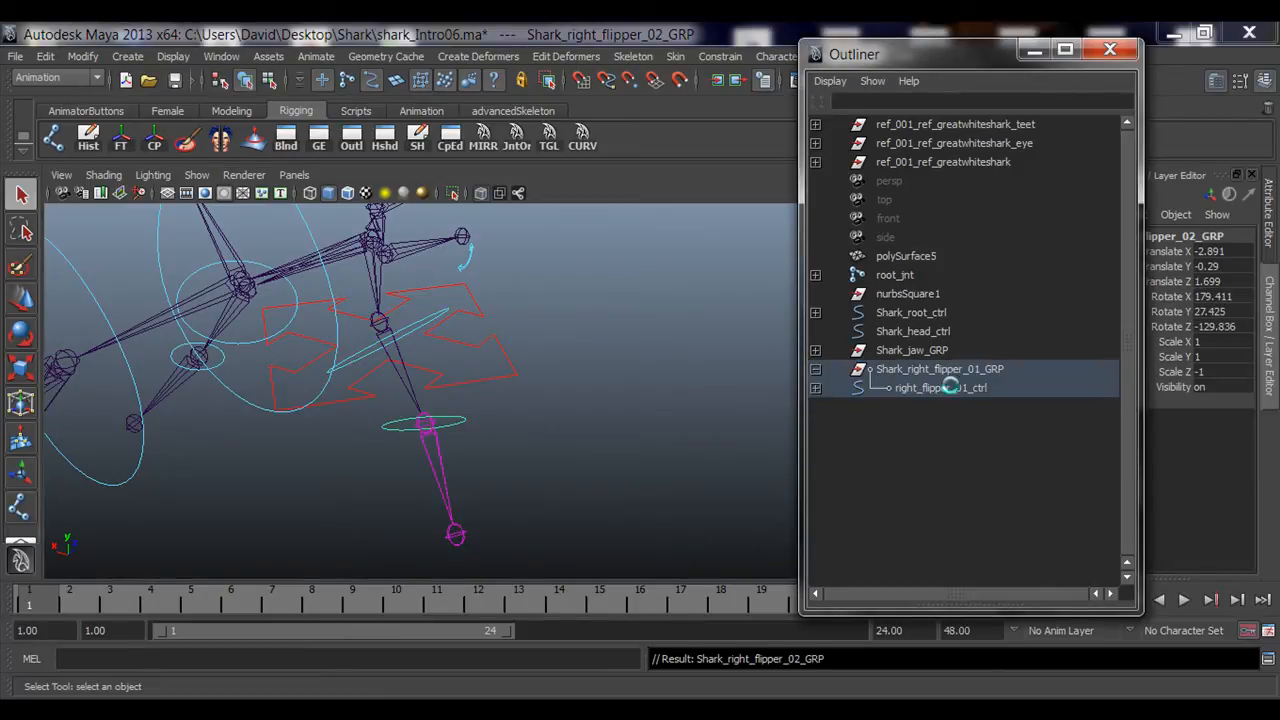
{"action": "left_click", "coordinate": [813, 373]}
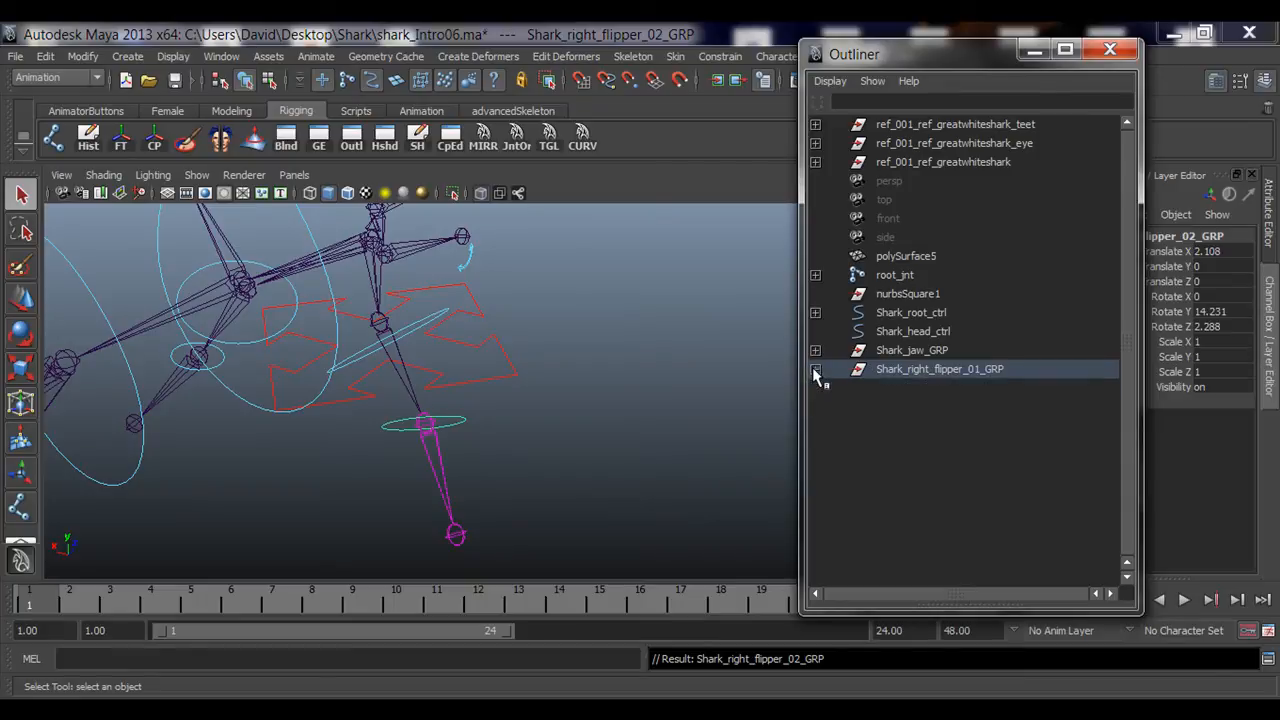
Step: Parent Shark_right_flipper_01_GRP under Shark_root_ctrl in the Outliner
{"action": "left_click_drag", "start_coordinate": [462, 422], "coordinate": [513, 434], "text": "alt"}
{"action": "left_click", "coordinate": [629, 420]}
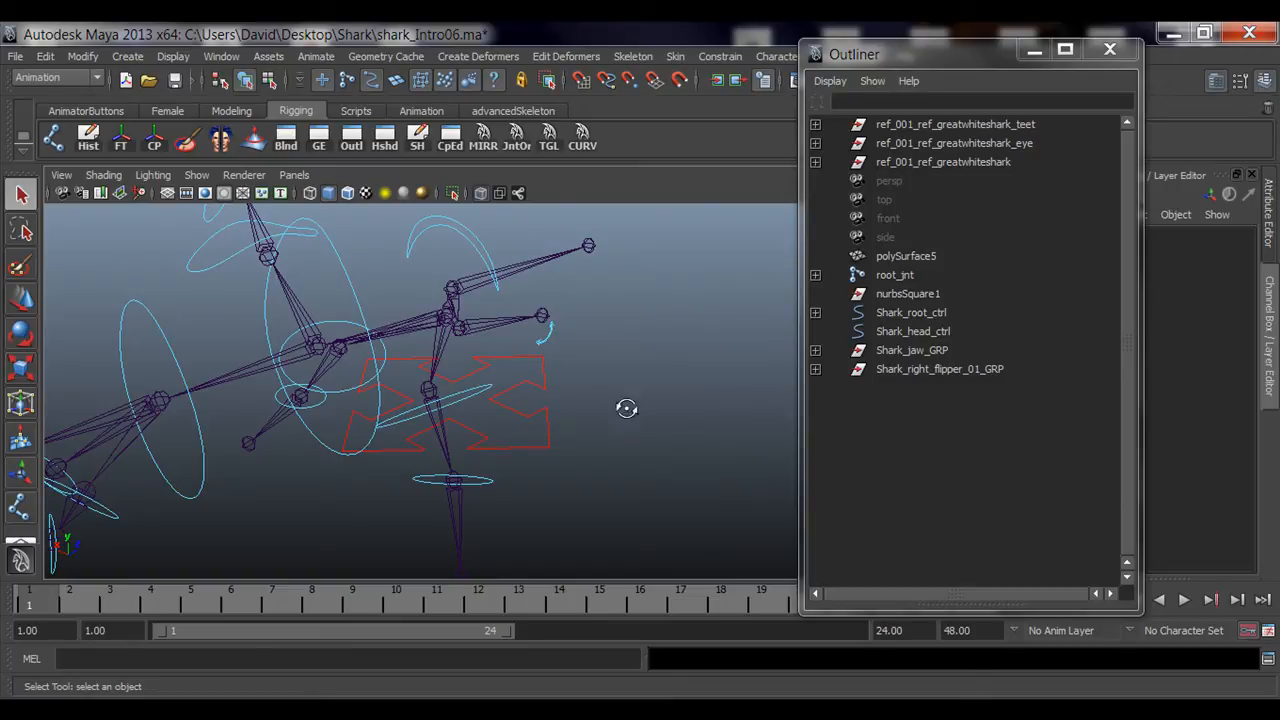
{"action": "left_click_drag", "start_coordinate": [626, 409], "coordinate": [464, 439], "text": "alt"}
{"action": "left_click", "coordinate": [465, 418]}
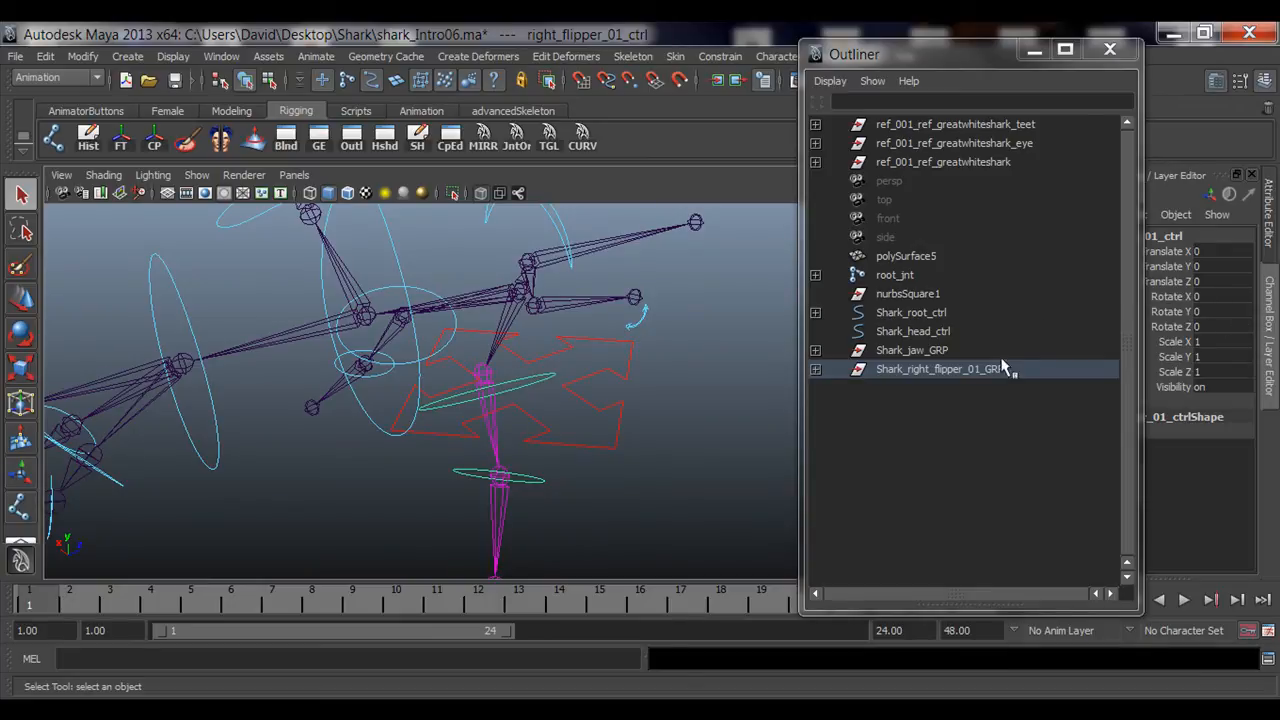
{"action": "left_click_drag", "start_coordinate": [592, 393], "coordinate": [559, 394], "text": "alt"}
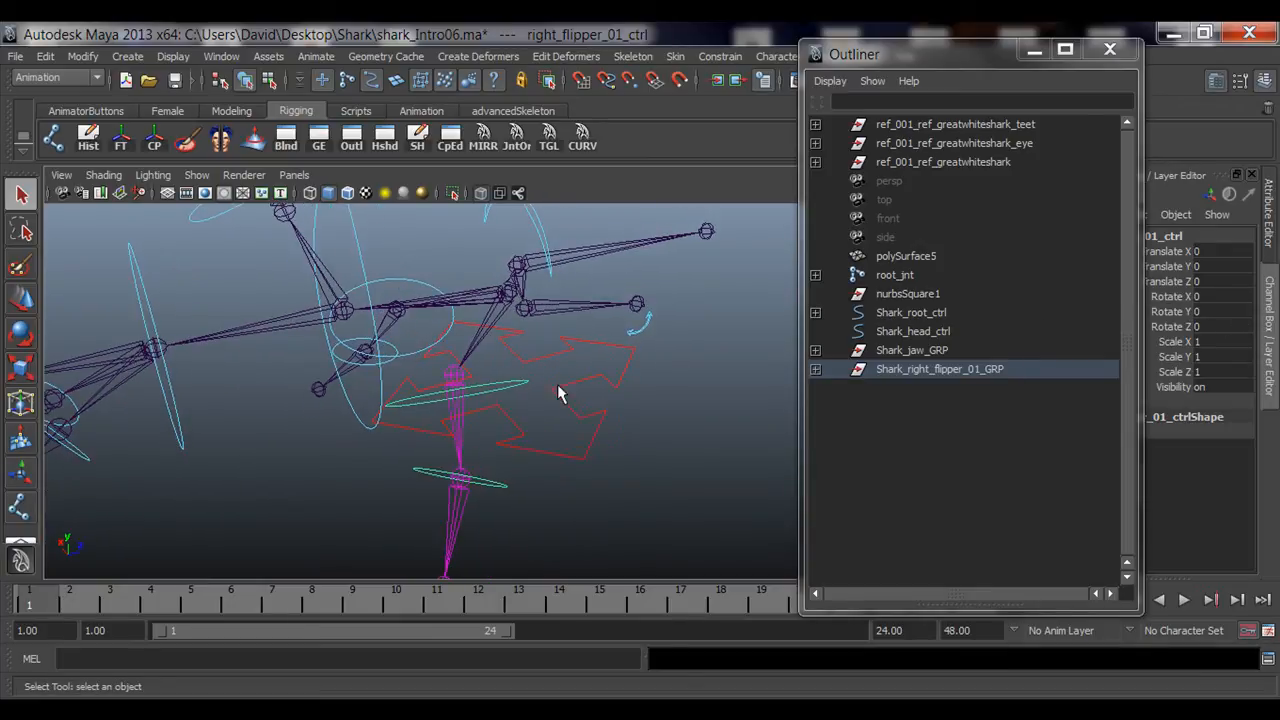
{"action": "left_click", "coordinate": [969, 375]}
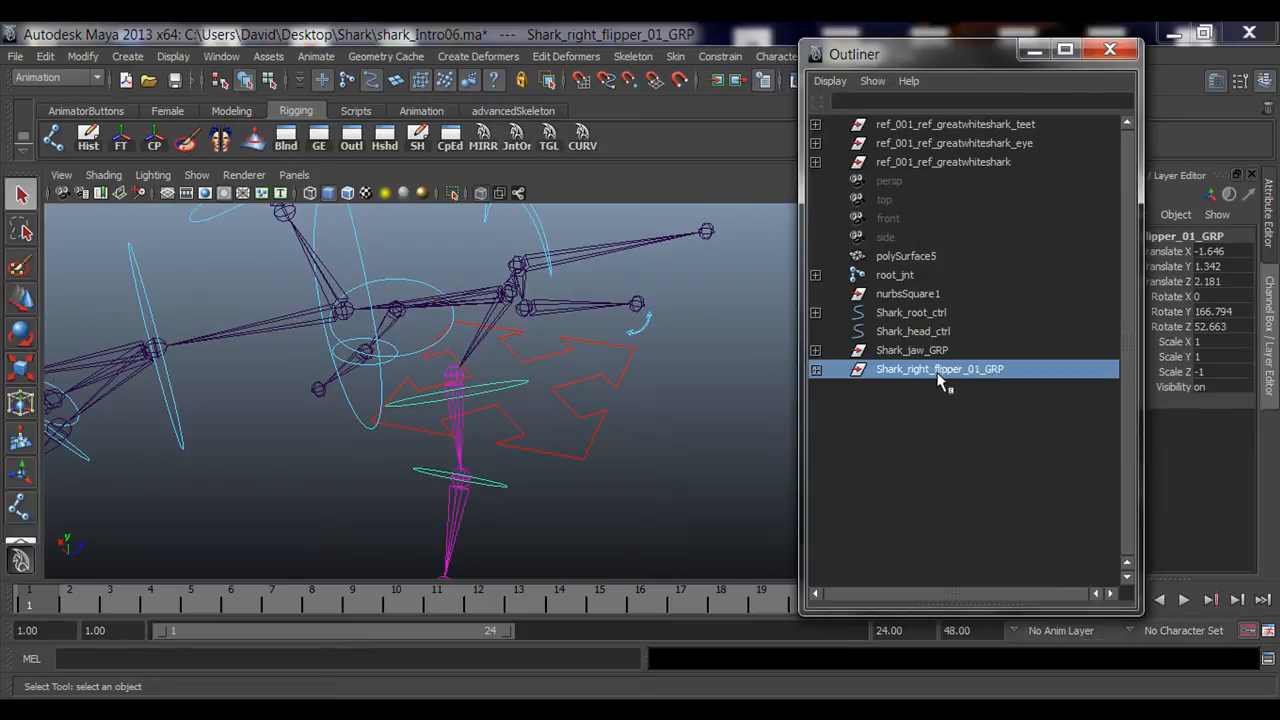
{"action": "left_click_drag", "start_coordinate": [434, 394], "coordinate": [445, 362], "text": "alt"}
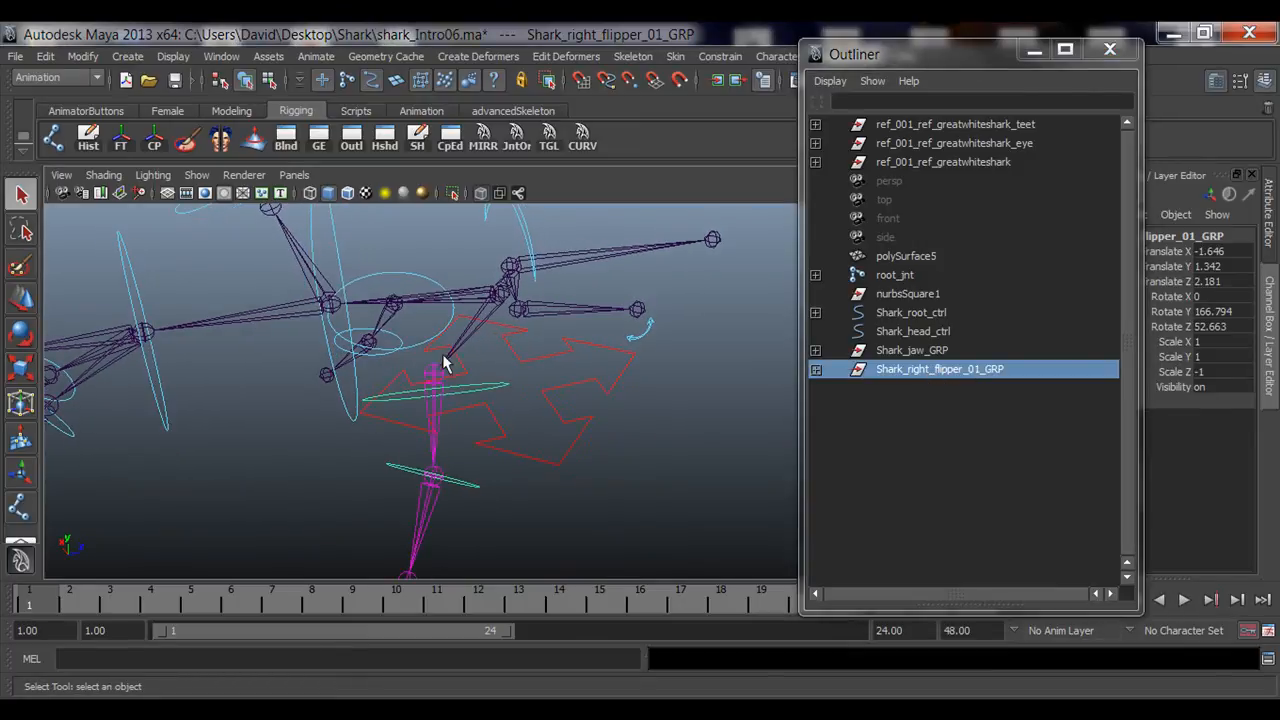
{"action": "left_click_drag", "start_coordinate": [486, 317], "coordinate": [486, 345], "text": "alt"}
{"action": "middle_click_drag", "start_coordinate": [962, 373], "coordinate": [918, 318]}
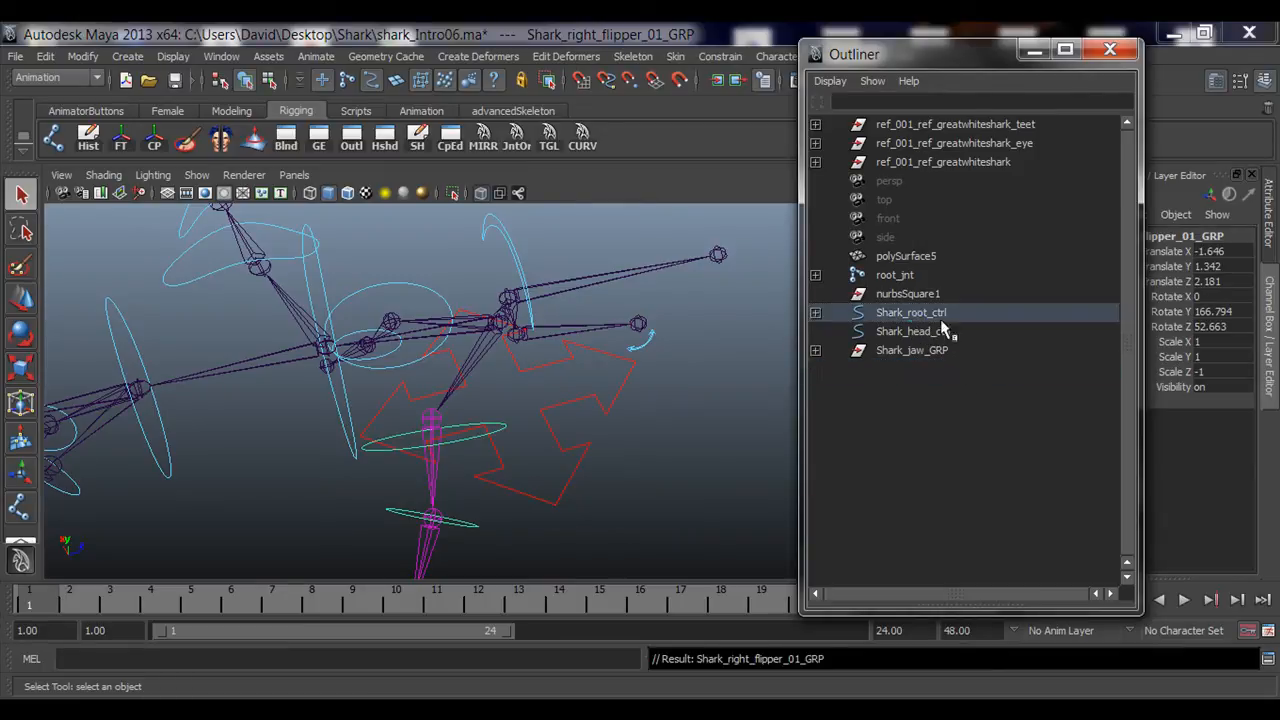
Step: Test-move Shark_root_ctrl with the Move tool and undo the move
{"action": "left_click_drag", "start_coordinate": [491, 429], "coordinate": [560, 392], "text": "alt"}
{"action": "left_click", "coordinate": [562, 400]}
{"action": "left_click_drag", "start_coordinate": [608, 437], "coordinate": [515, 427], "text": "alt"}
{"action": "key", "text": "w"}
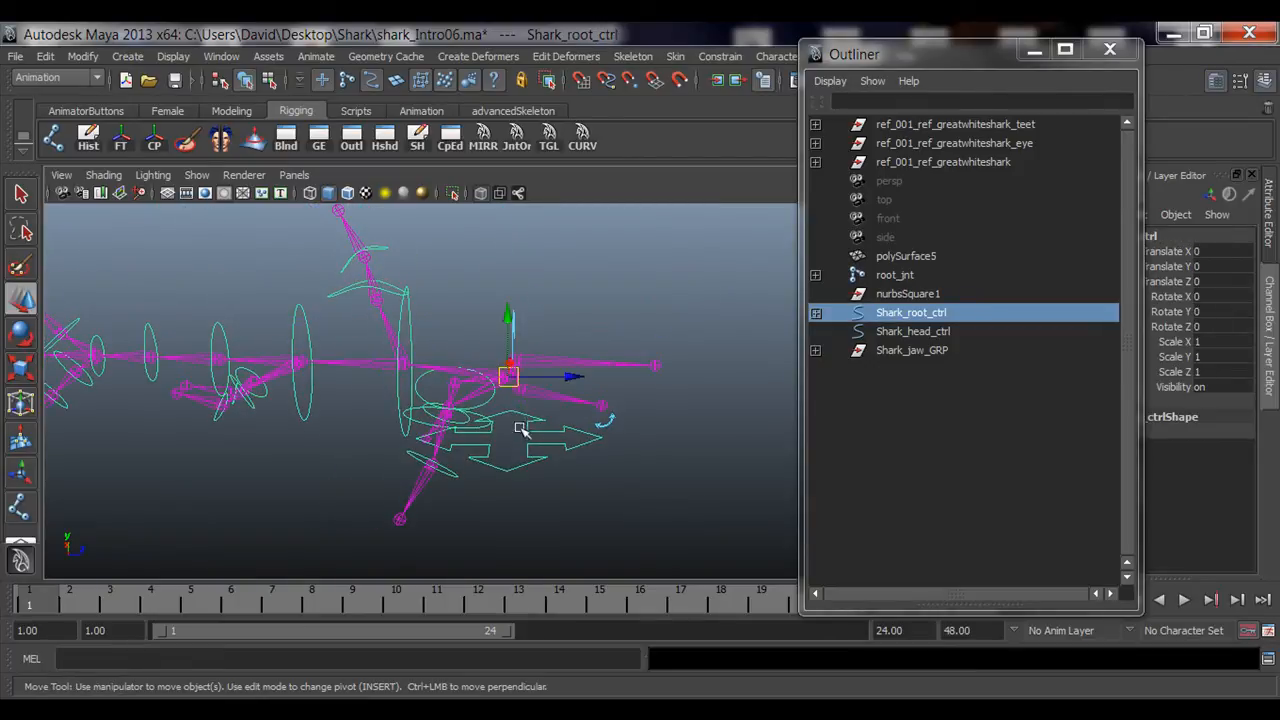
{"action": "mouse_move", "coordinate": [508, 377]}
{"action": "left_mouse_down"}
{"action": "mouse_move", "coordinate": [443, 471]}
{"action": "mouse_move", "coordinate": [571, 306]}
{"action": "mouse_move", "coordinate": [583, 414]}
{"action": "mouse_move", "coordinate": [488, 428]}
{"action": "mouse_move", "coordinate": [434, 374]}
{"action": "mouse_move", "coordinate": [509, 371]}
{"action": "left_mouse_up"}
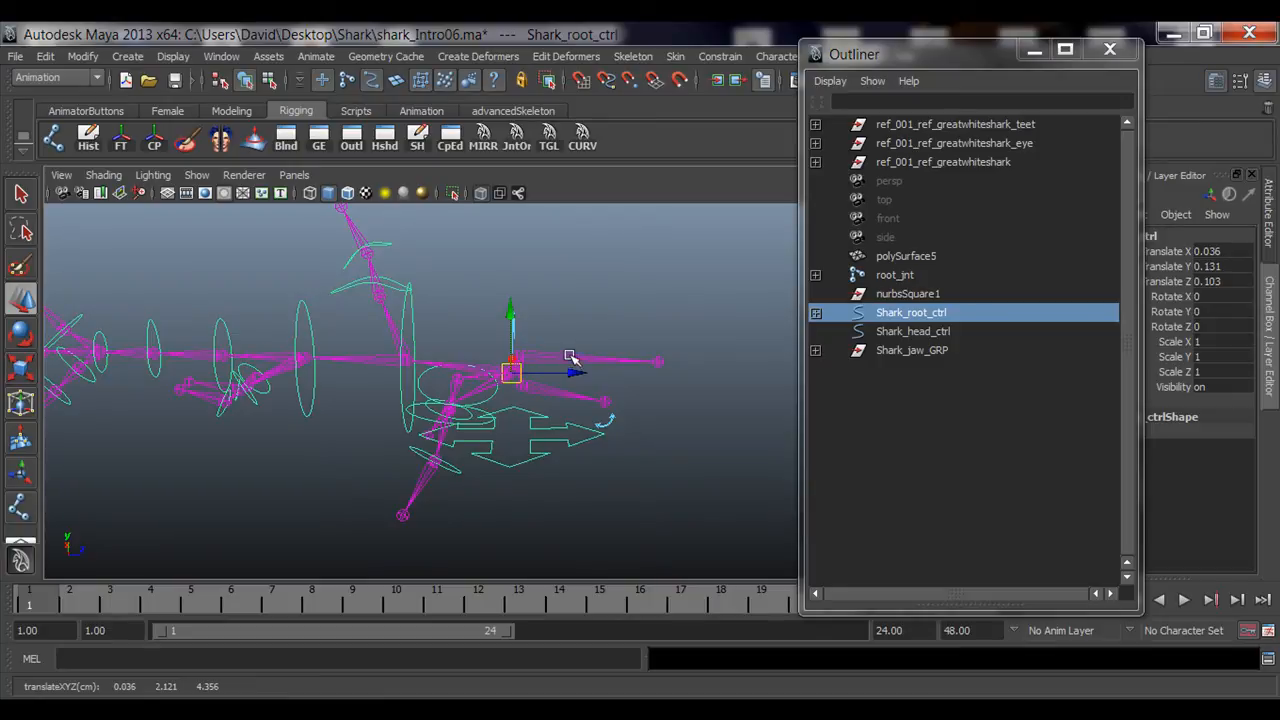
{"action": "key", "text": "ctrl+z"}
Step: Parent Shark_head_ctrl under Shark_root_ctrl
{"action": "left_click", "coordinate": [640, 416]}
{"action": "left_click_drag", "start_coordinate": [643, 417], "coordinate": [540, 424], "text": "alt"}
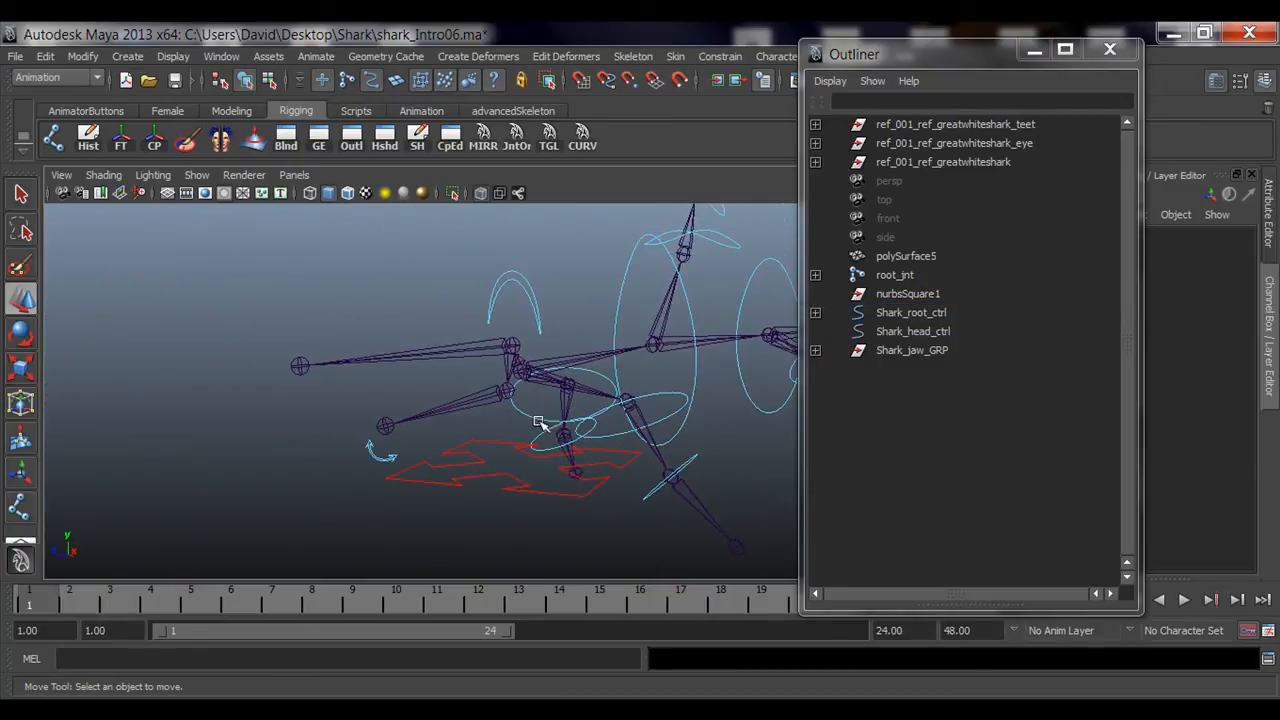
{"action": "left_click", "coordinate": [918, 336]}
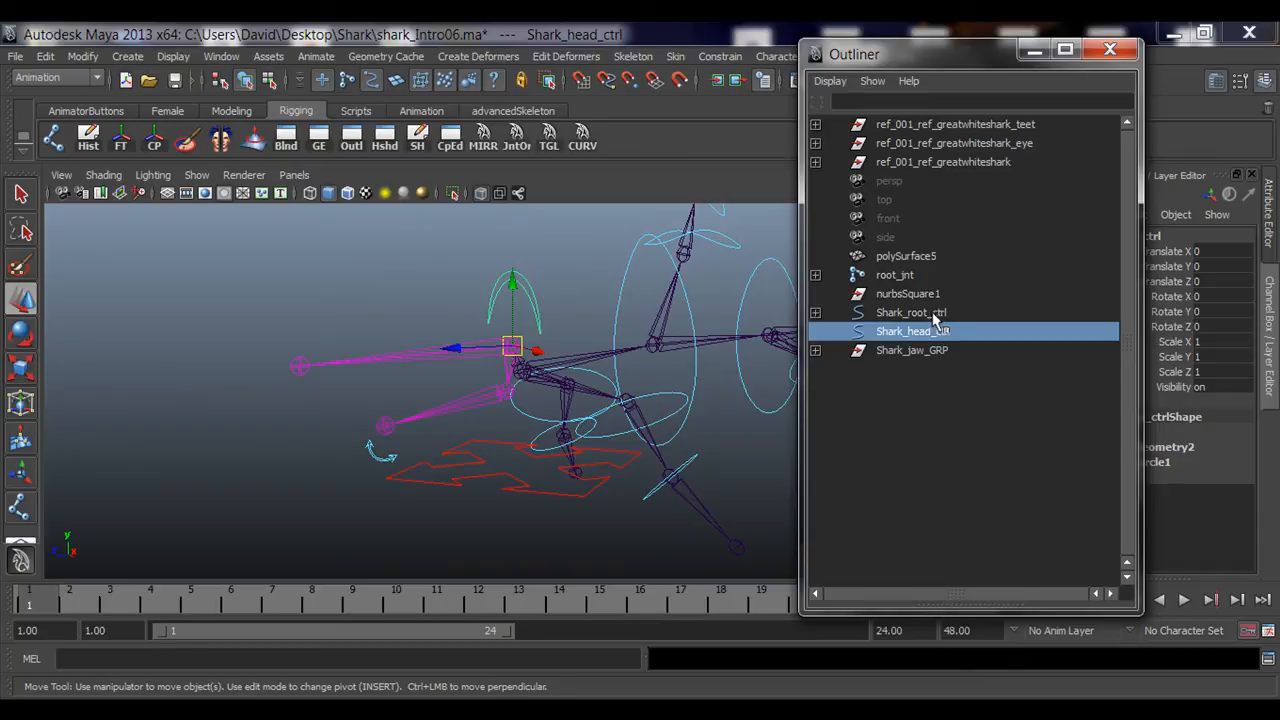
{"action": "left_click", "coordinate": [925, 313], "text": "ctrl"}
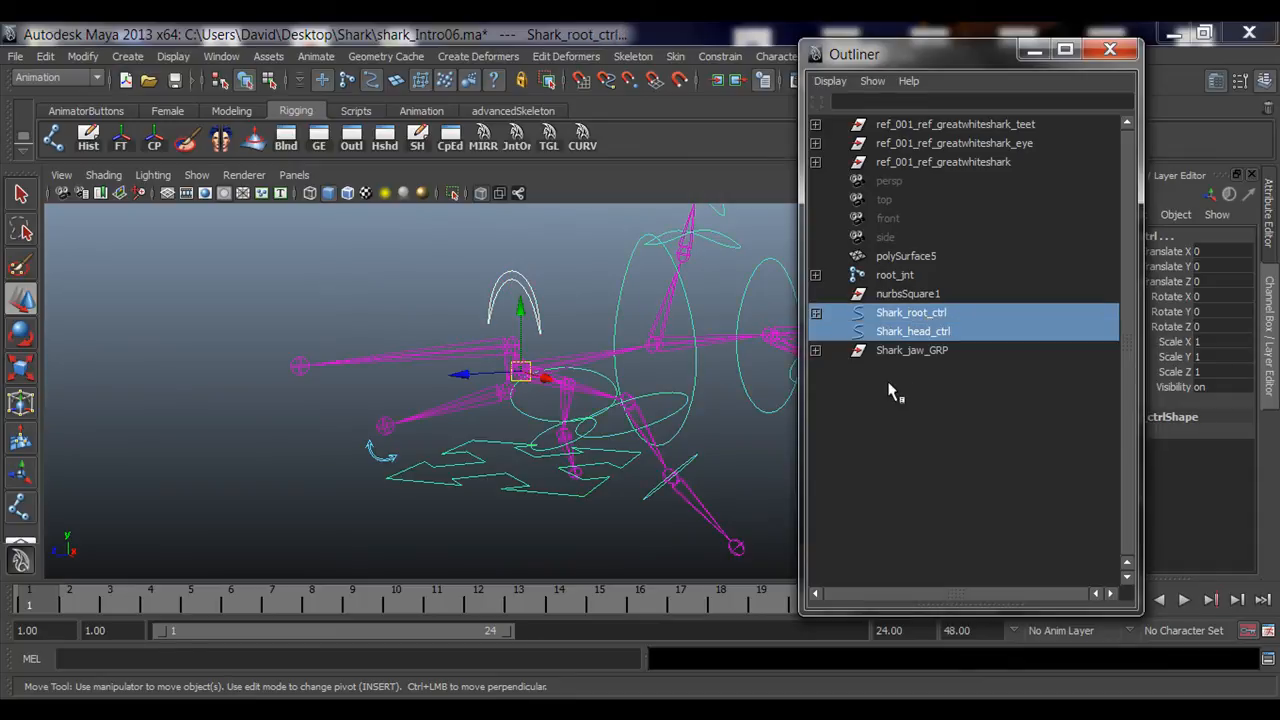
{"action": "key", "text": "p"}
{"action": "left_click_drag", "start_coordinate": [543, 397], "coordinate": [557, 423], "text": "alt"}
{"action": "left_click", "coordinate": [529, 334]}
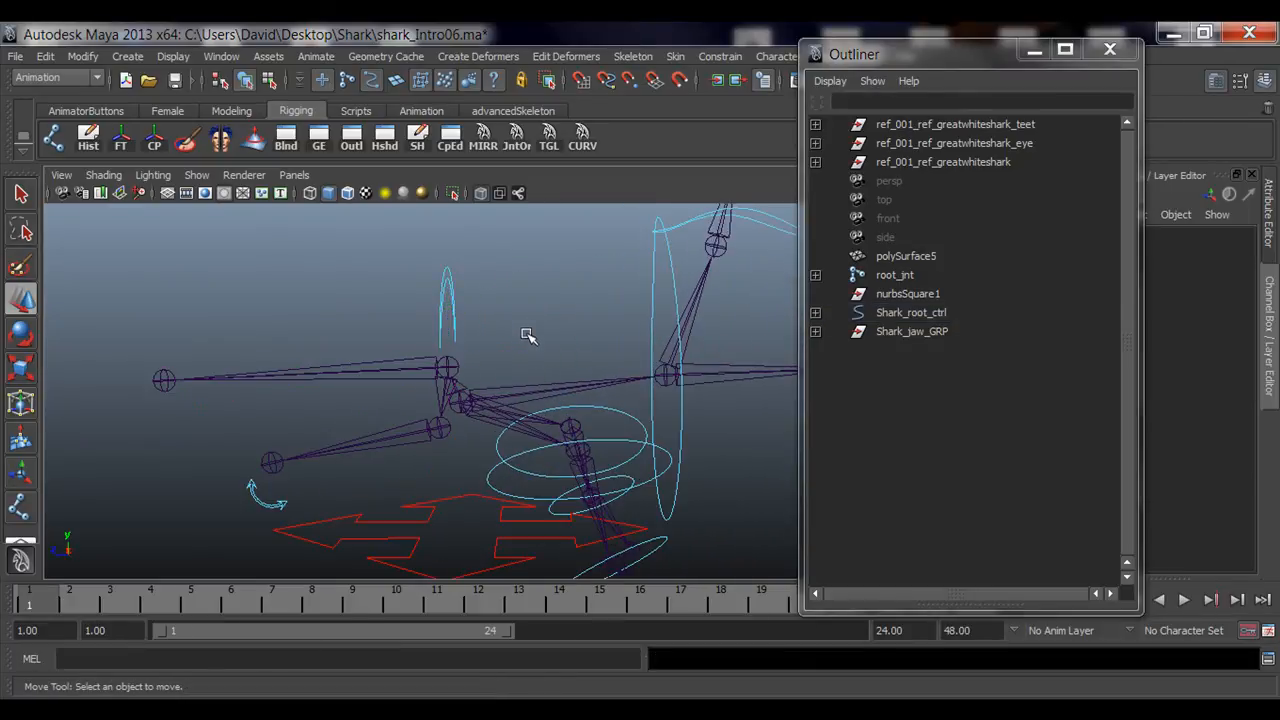
Step: Test-rotate Shark_root_ctrl and undo the rotation
{"action": "left_click", "coordinate": [486, 510]}
{"action": "key", "text": "e"}
{"action": "left_click_drag", "start_coordinate": [476, 375], "coordinate": [460, 343]}
{"action": "key", "text": "ctrl+z"}
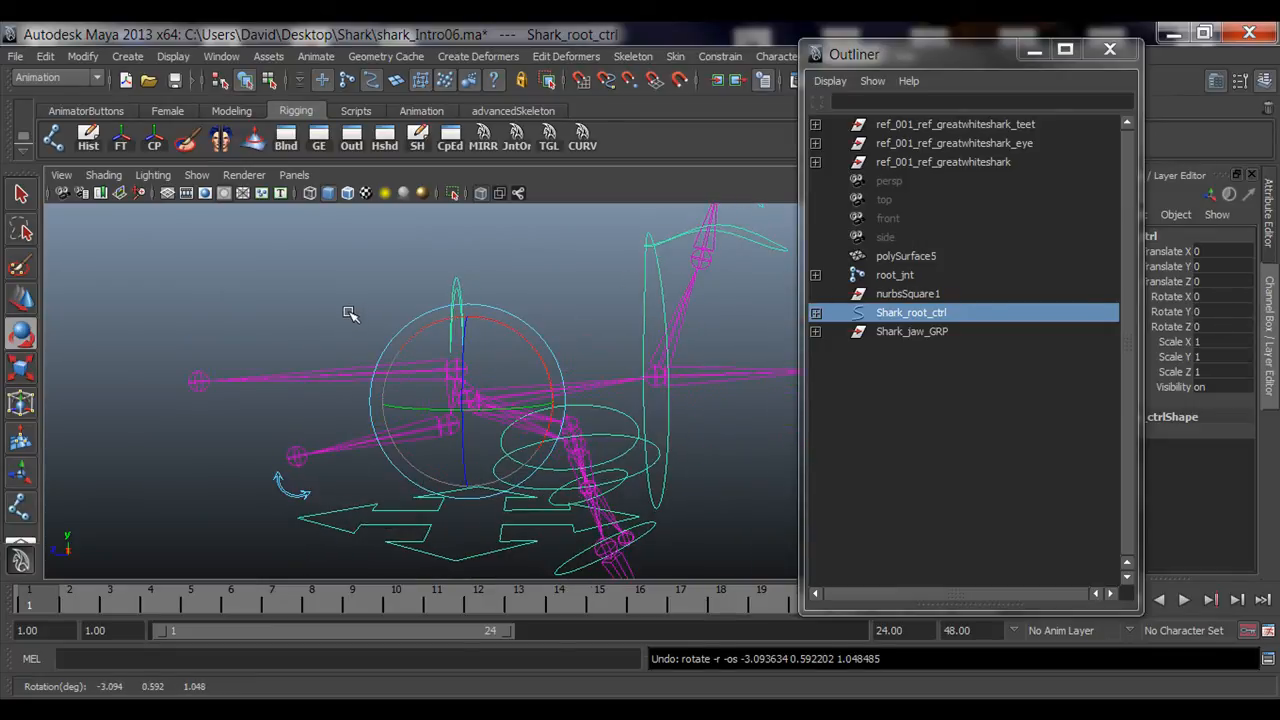
{"action": "left_click", "coordinate": [353, 318]}
Step: Parent Shark_jaw_GRP under Shark_head_ctrl inside the Shark_root_ctrl hierarchy
{"action": "scroll", "coordinate": [430, 478], "scroll_direction": "up", "scroll_amount": 2}
{"action": "middle_click_drag", "start_coordinate": [431, 479], "coordinate": [484, 410], "text": "alt"}
{"action": "scroll", "coordinate": [383, 403], "scroll_direction": "up", "scroll_amount": 3}
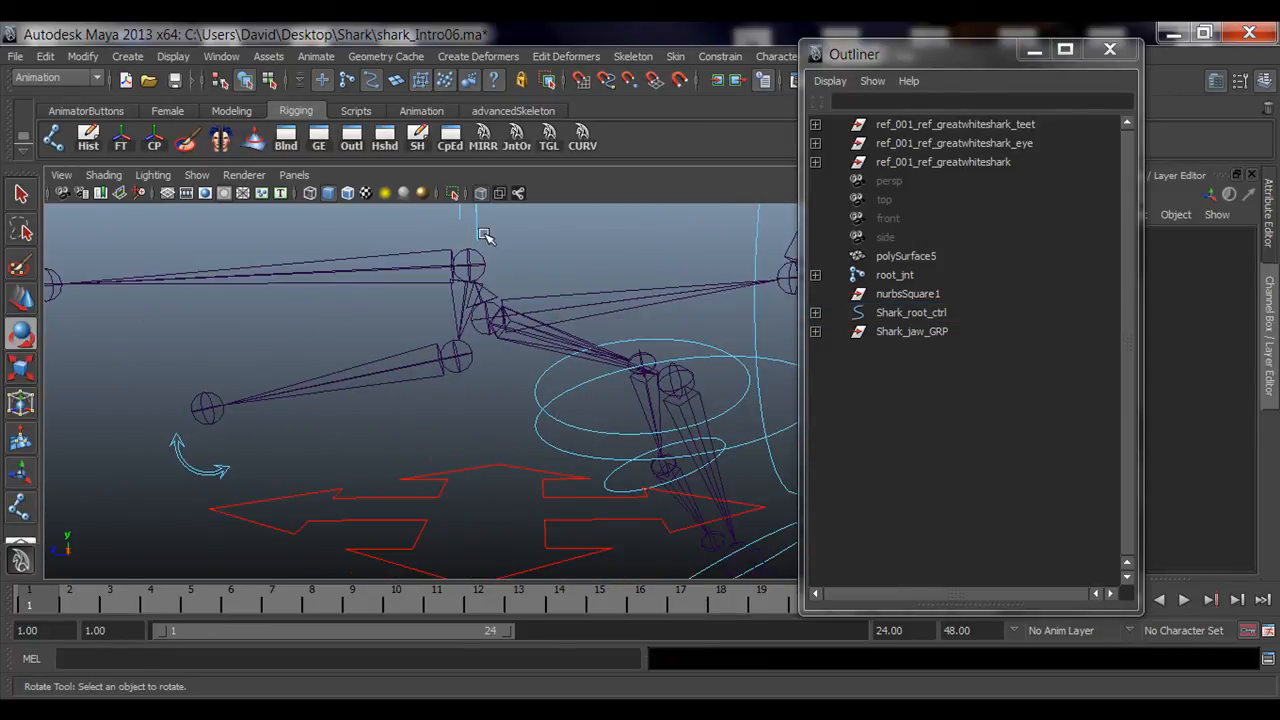
{"action": "middle_click_drag", "start_coordinate": [486, 237], "coordinate": [506, 349], "text": "alt"}
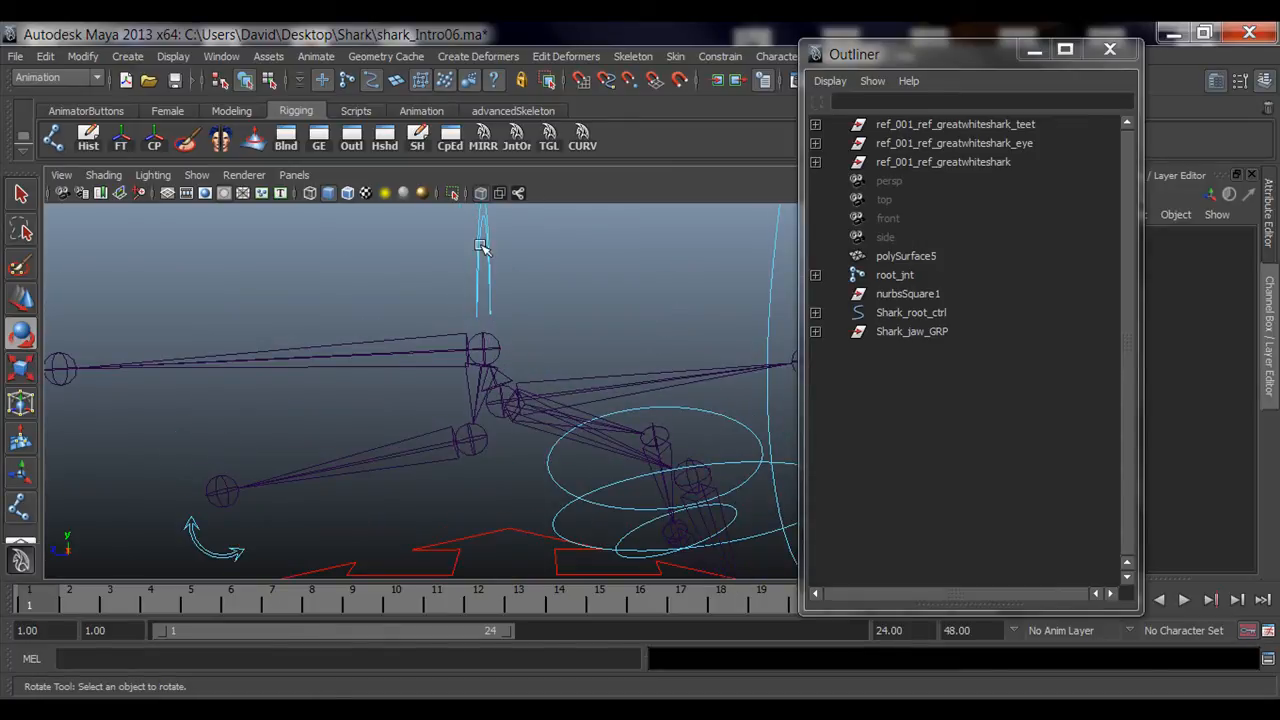
{"action": "left_click", "coordinate": [521, 259]}
{"action": "left_click_drag", "start_coordinate": [648, 378], "coordinate": [467, 418], "text": "alt"}
{"action": "left_click", "coordinate": [928, 331]}
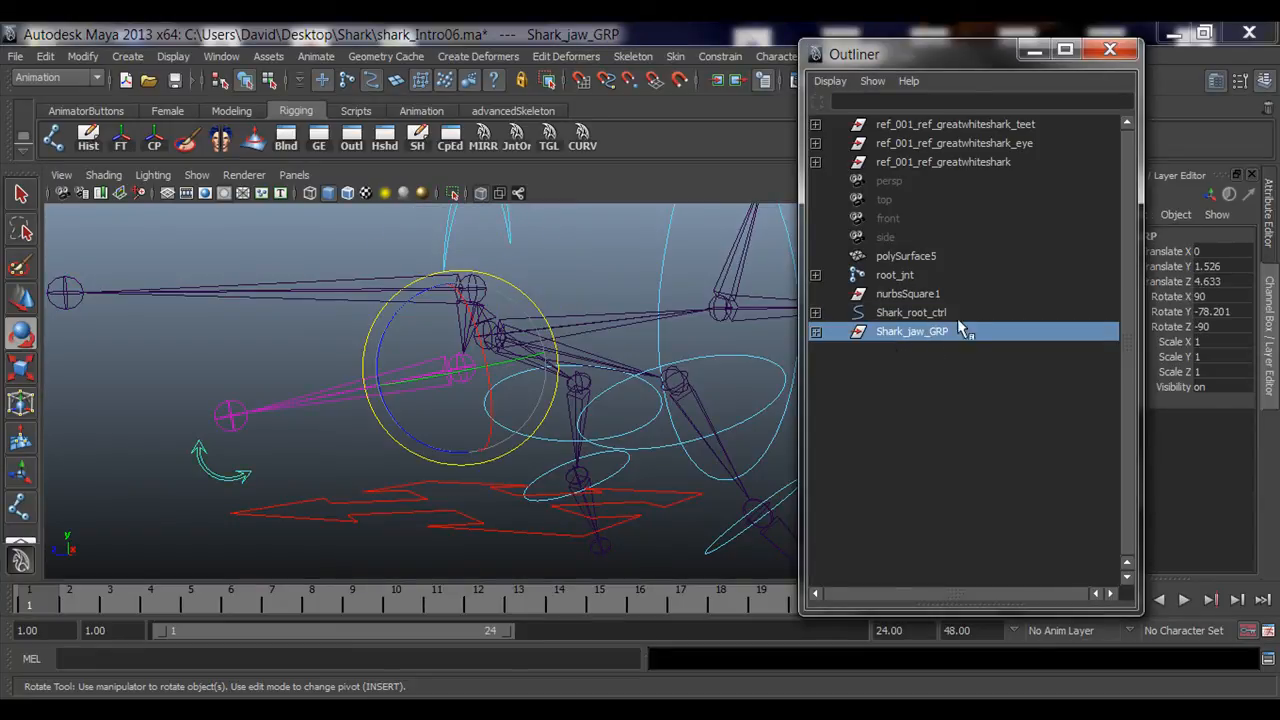
{"action": "middle_click_drag", "start_coordinate": [958, 321], "coordinate": [817, 314]}
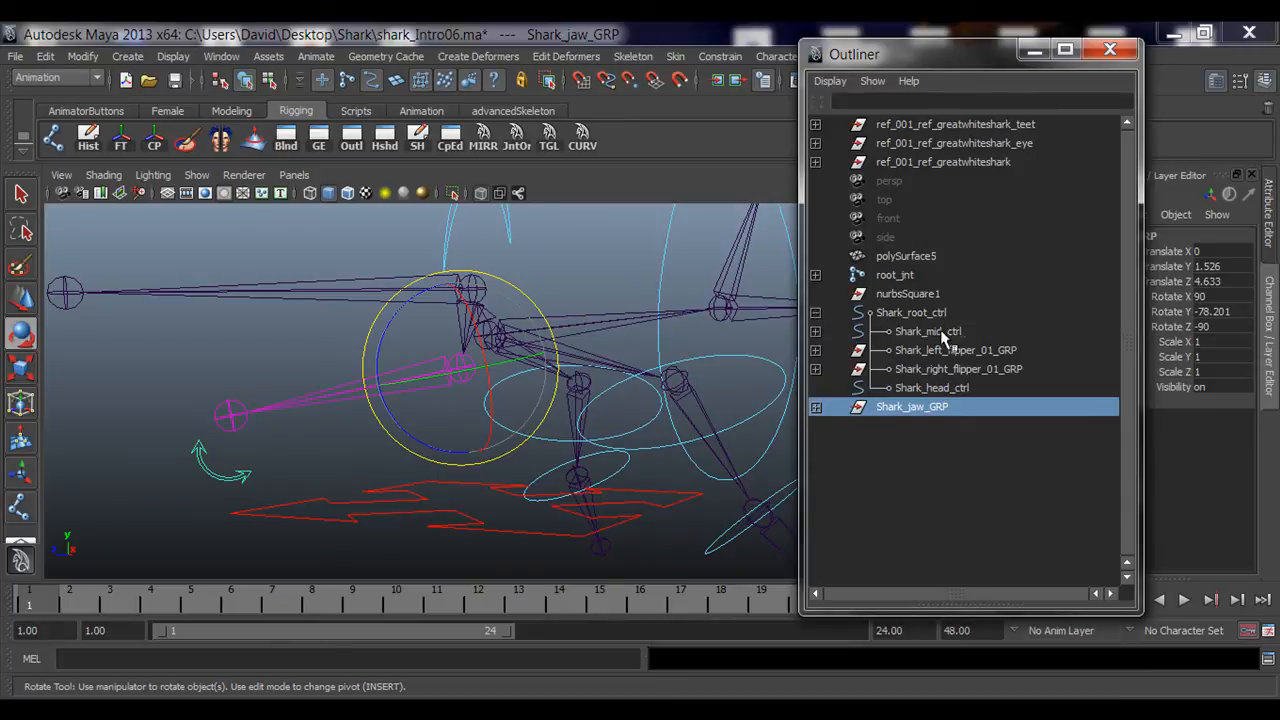
{"action": "left_click", "coordinate": [924, 389]}
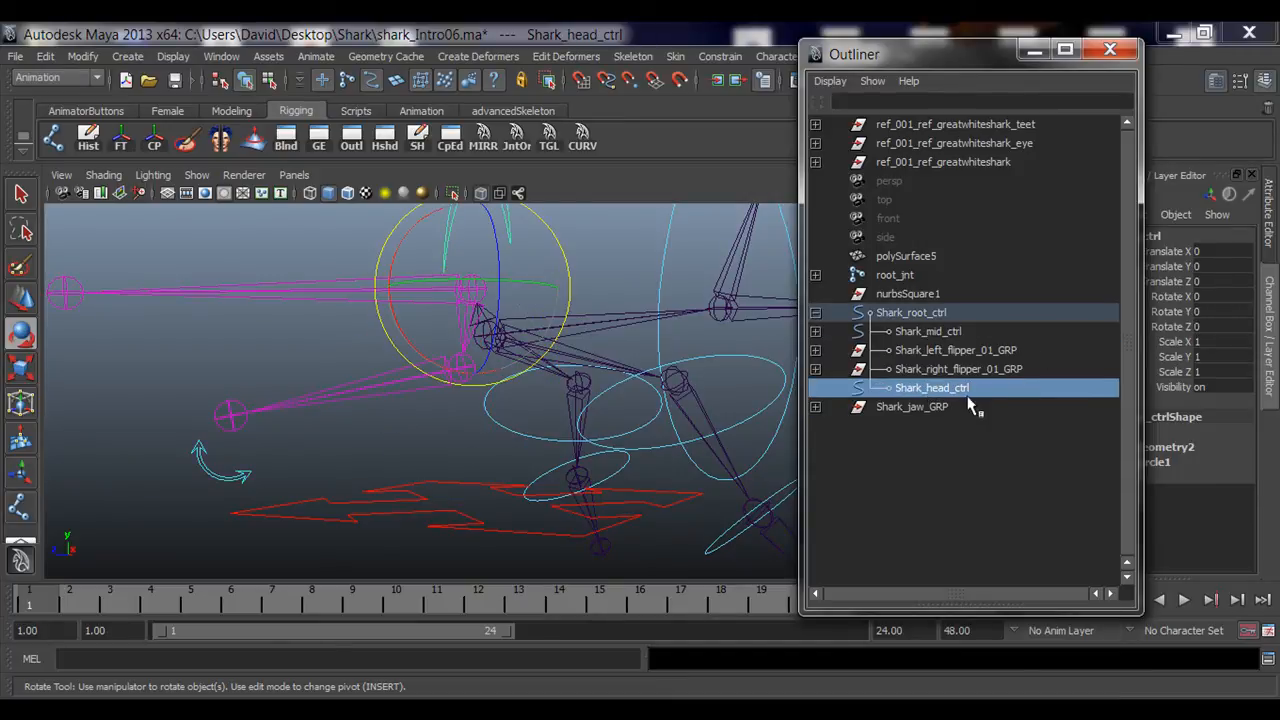
{"action": "left_click", "coordinate": [914, 408]}
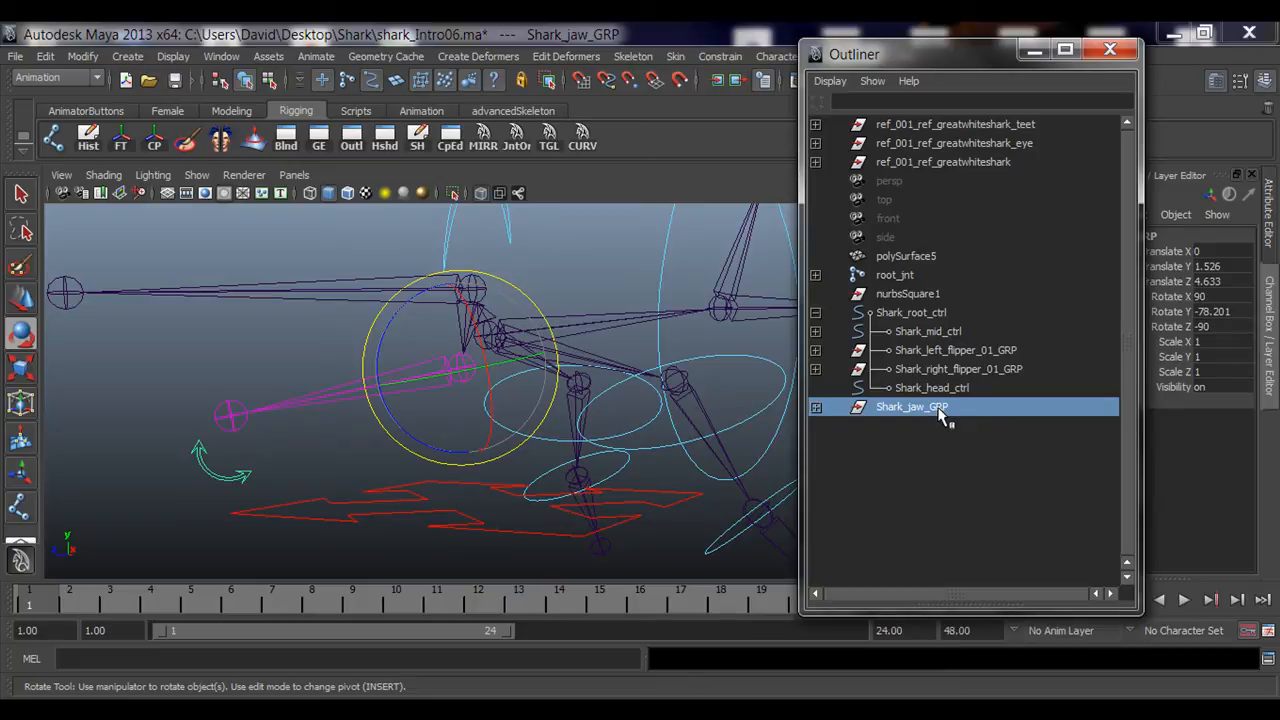
{"action": "middle_click_drag", "start_coordinate": [941, 418], "coordinate": [950, 387]}
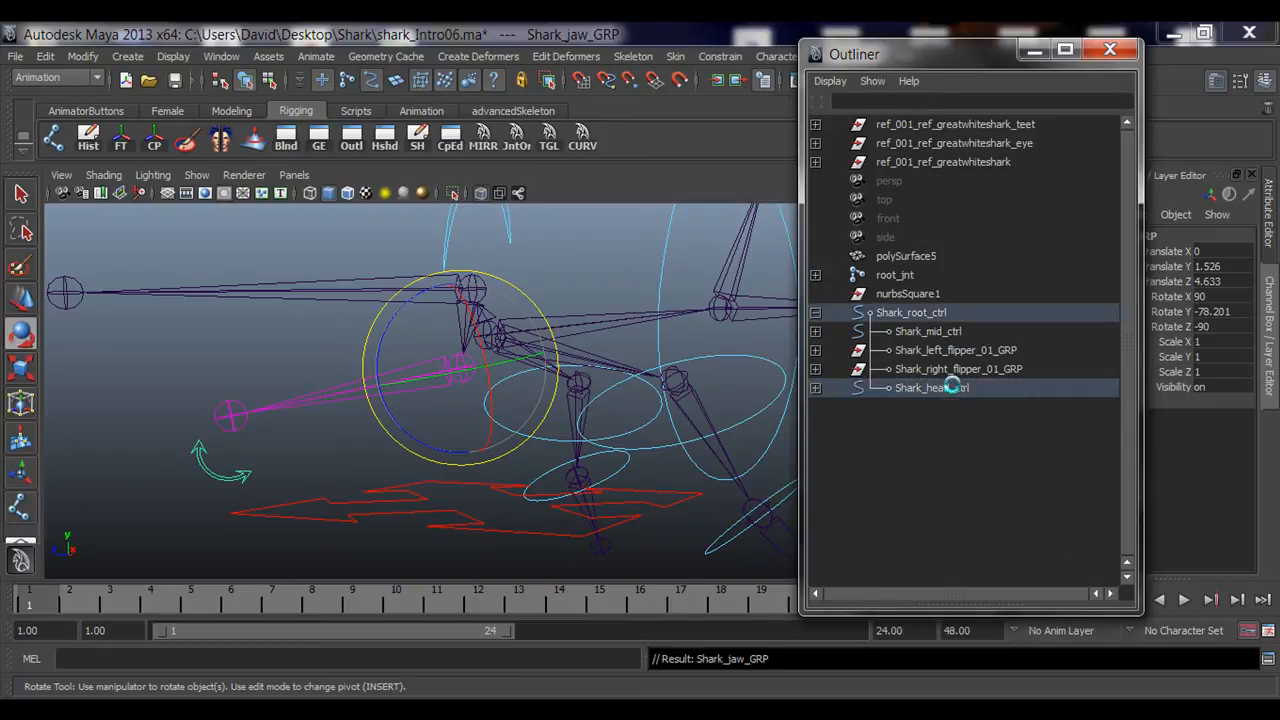
{"action": "left_click", "coordinate": [815, 313]}
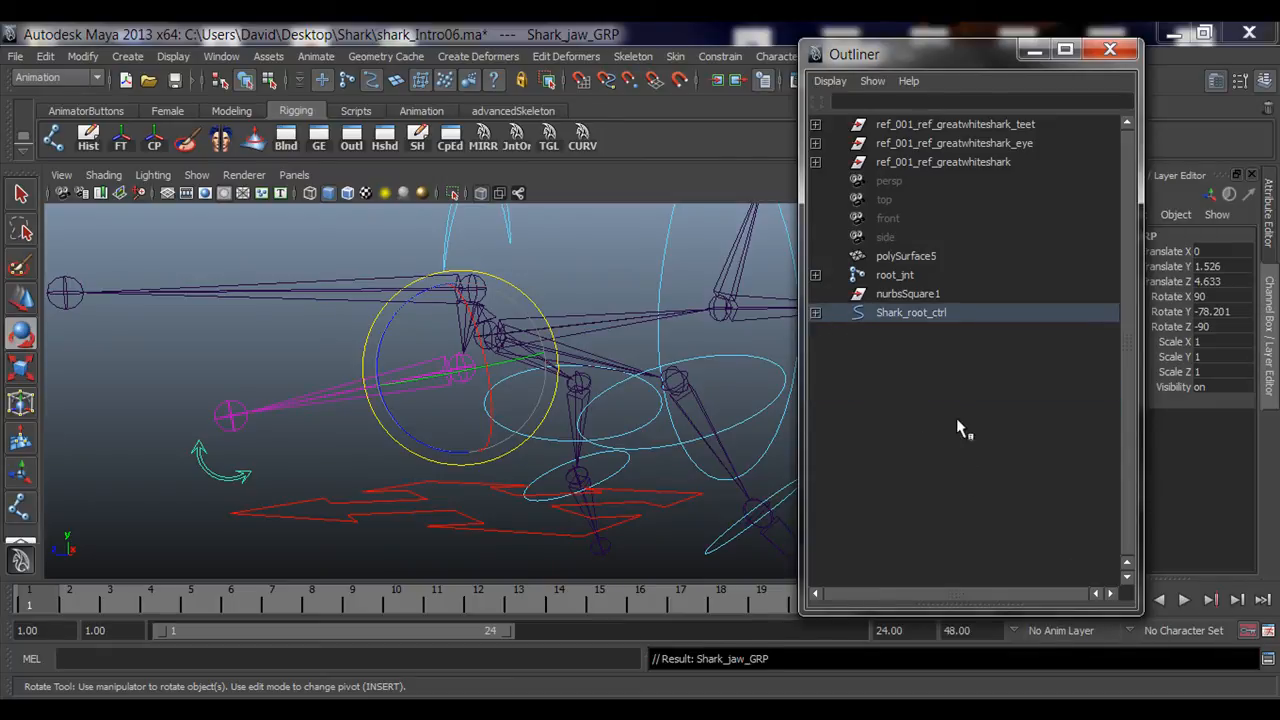
Step: Inspect root_jnt and Shark_root_ctrl in turn to compare the skeleton with the control hierarchy, then close the Outliner
{"action": "left_click", "coordinate": [893, 276]}
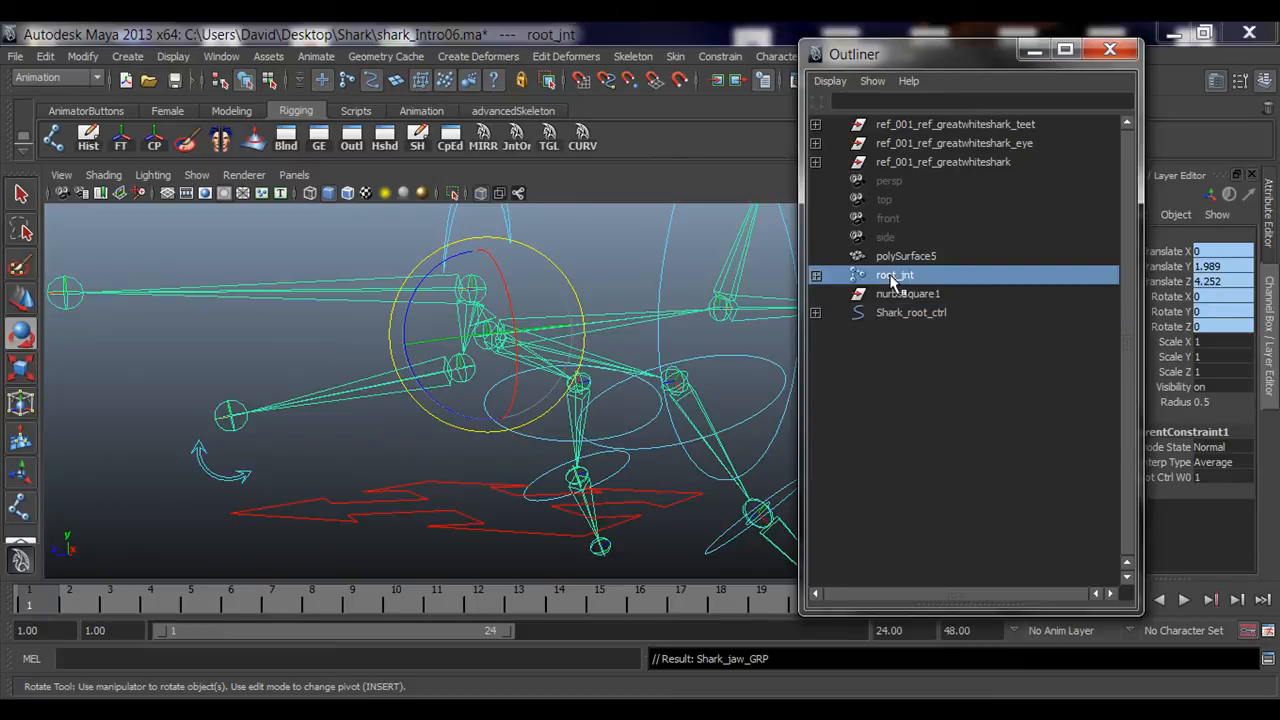
{"action": "left_click_drag", "start_coordinate": [614, 420], "coordinate": [378, 428], "text": "alt"}
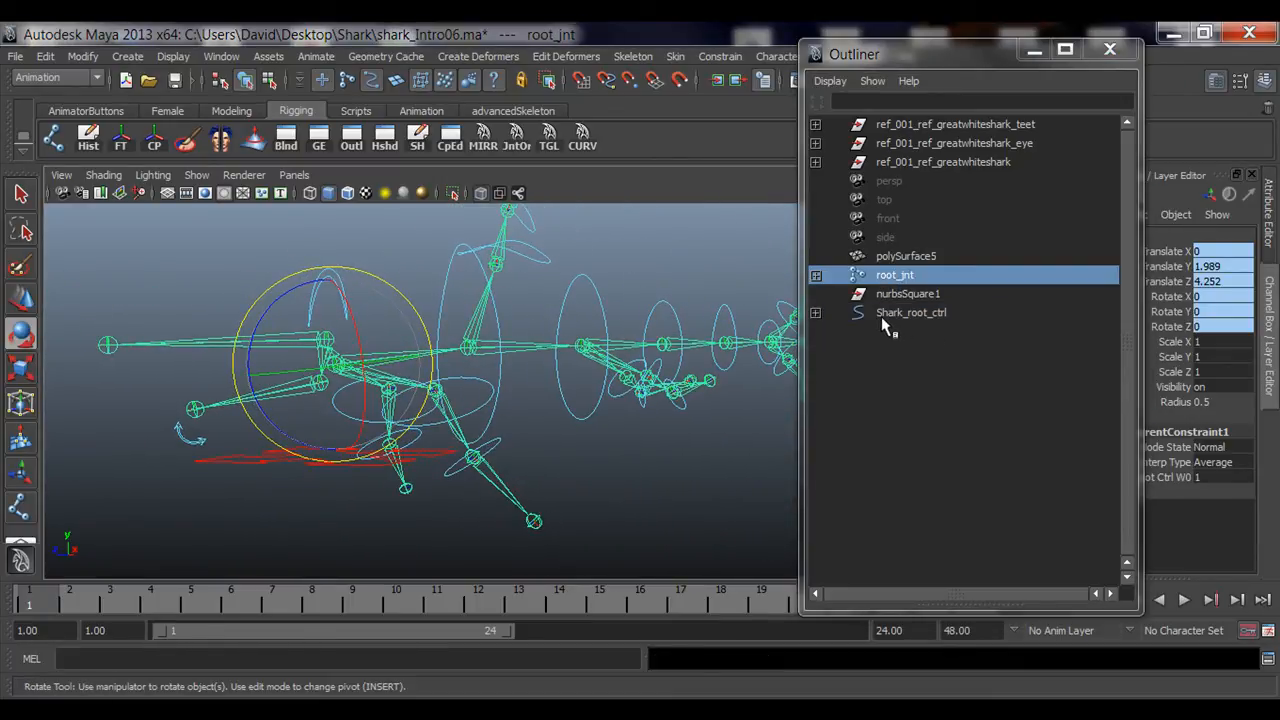
{"action": "left_click", "coordinate": [914, 313]}
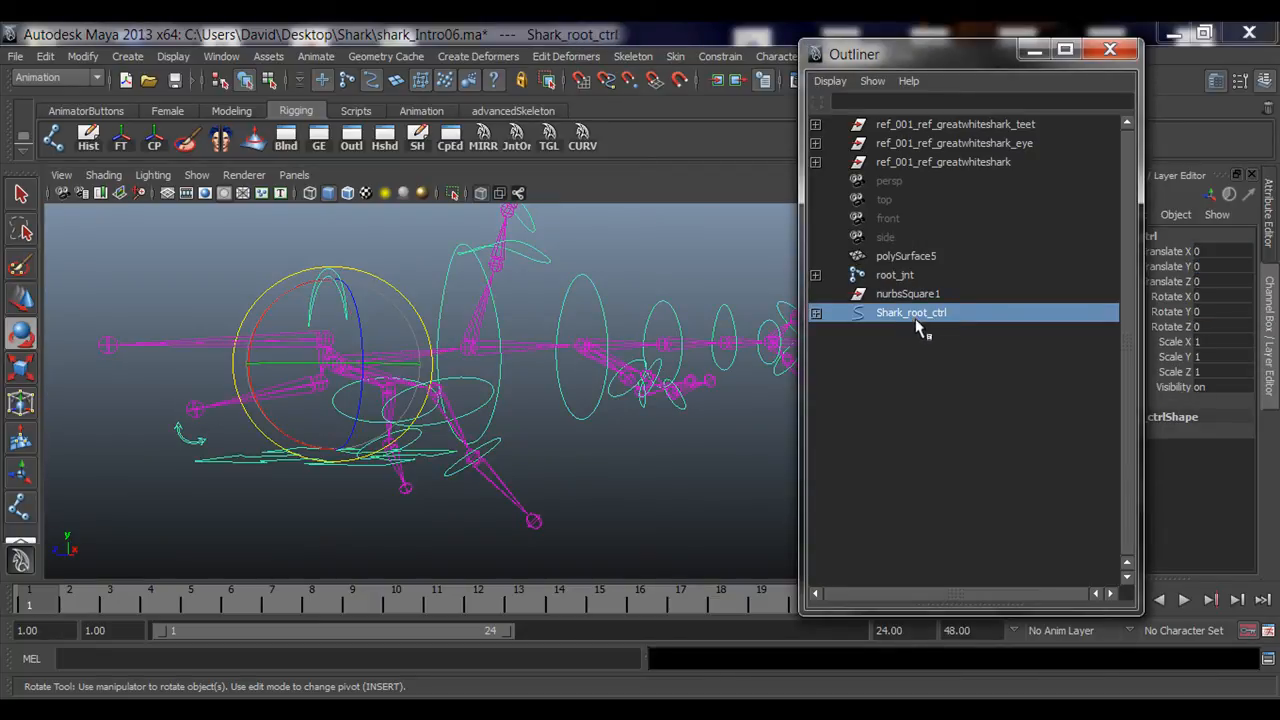
{"action": "left_click", "coordinate": [897, 276]}
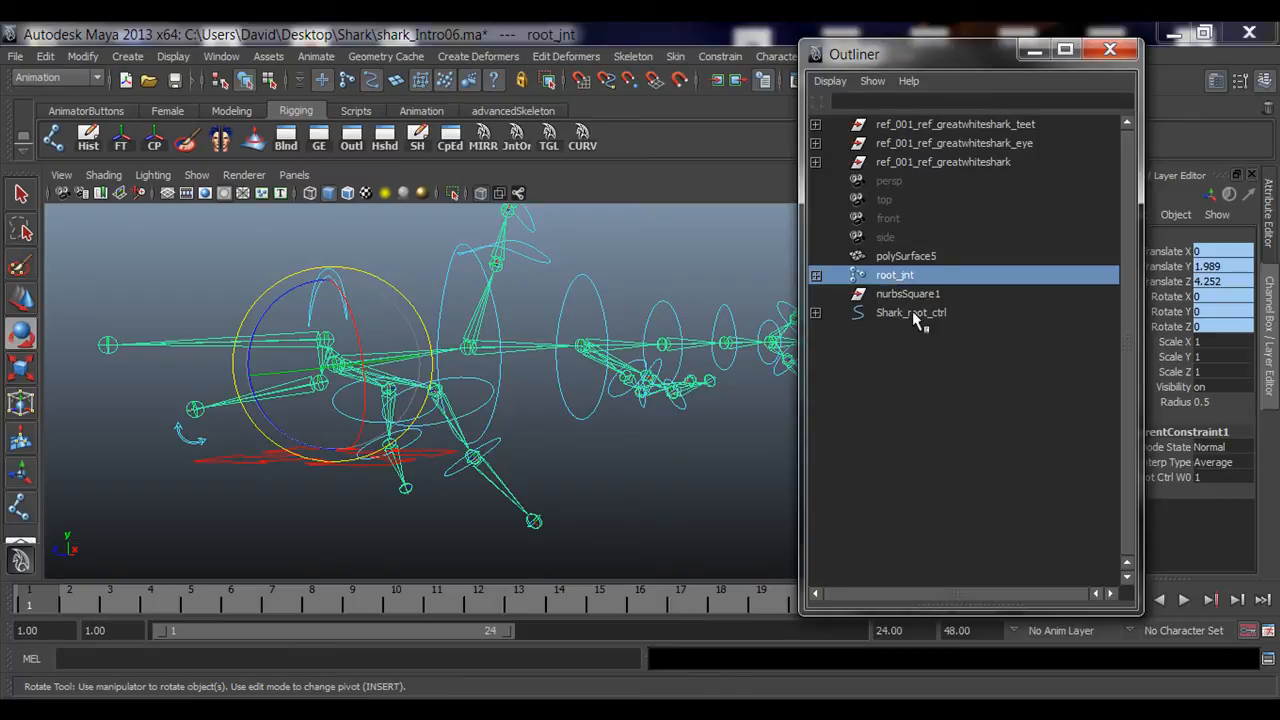
{"action": "left_click", "coordinate": [913, 313]}
{"action": "left_click_drag", "start_coordinate": [640, 466], "coordinate": [585, 463], "text": "alt"}
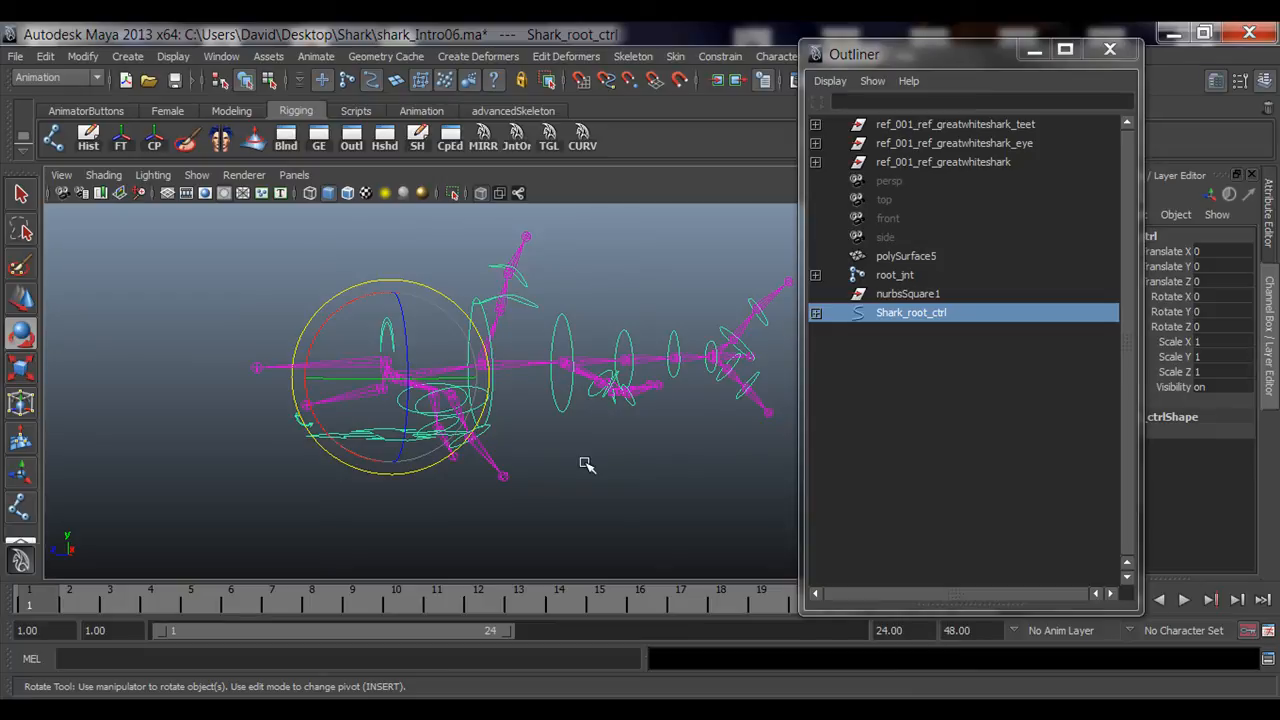
{"action": "left_click", "coordinate": [596, 407]}
{"action": "left_click_drag", "start_coordinate": [594, 486], "coordinate": [477, 386], "text": "alt"}
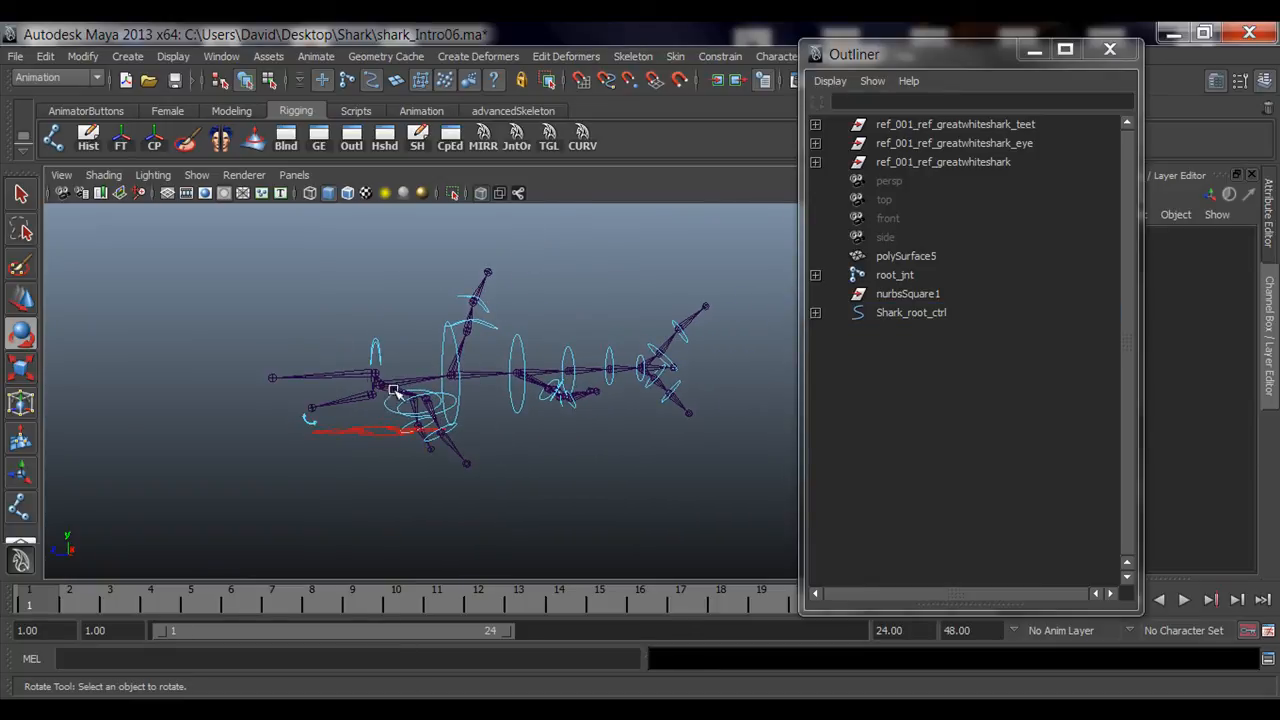
{"action": "left_click", "coordinate": [1110, 49]}
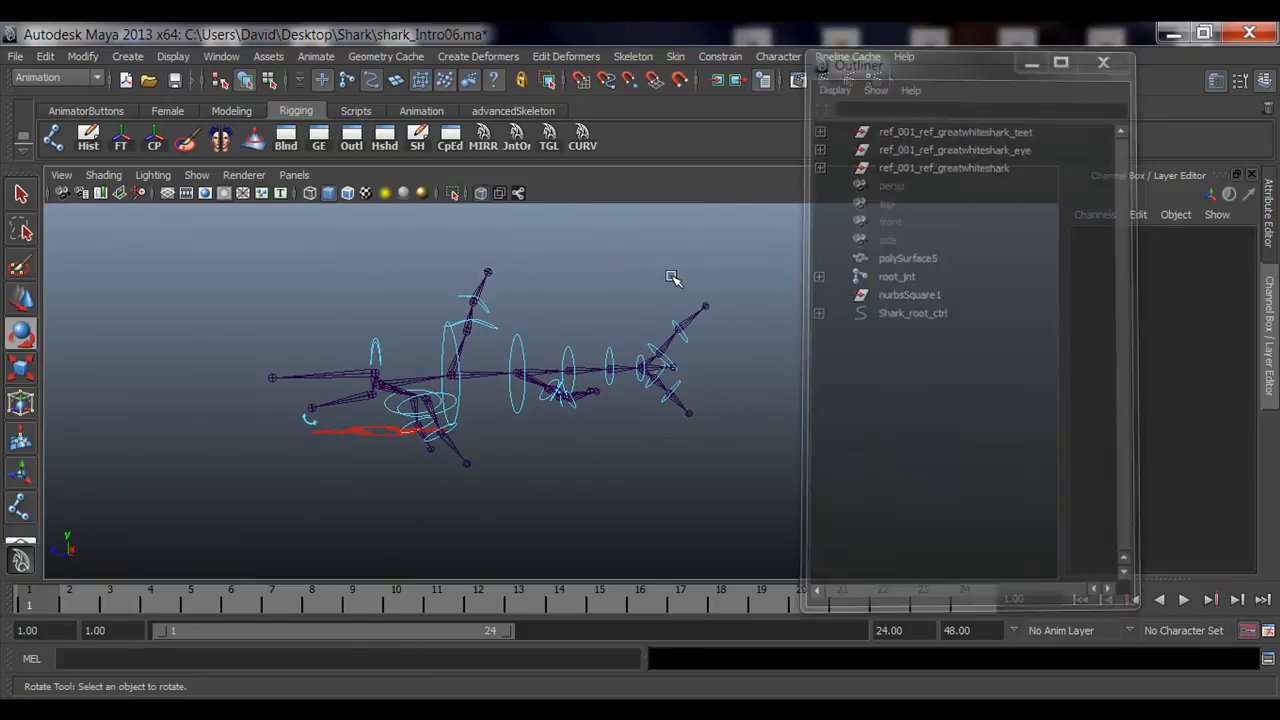
Step: Test-move Shark_root_ctrl in the viewport and undo the move
{"action": "key", "text": "q"}
{"action": "left_click_drag", "start_coordinate": [343, 402], "coordinate": [520, 469], "text": "alt"}
{"action": "left_click", "coordinate": [452, 447]}
{"action": "key", "text": "w"}
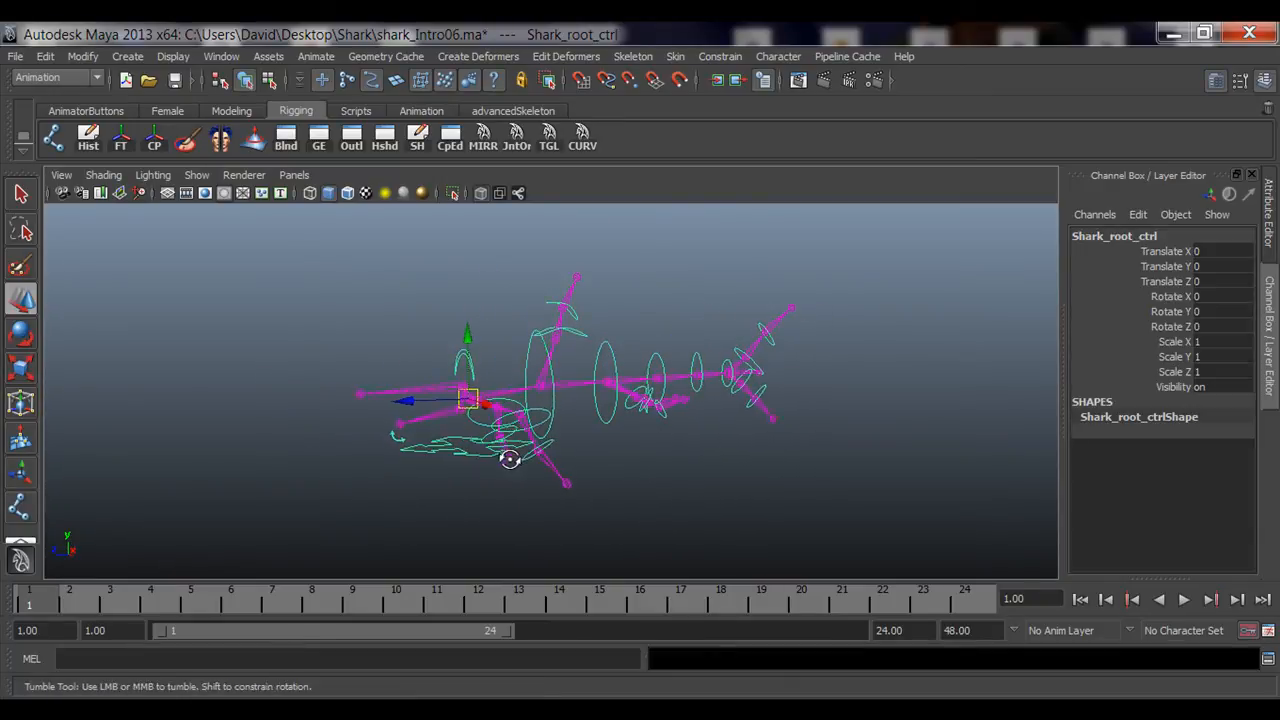
{"action": "left_click_drag", "start_coordinate": [447, 398], "coordinate": [377, 420]}
{"action": "key", "text": "ctrl+z"}
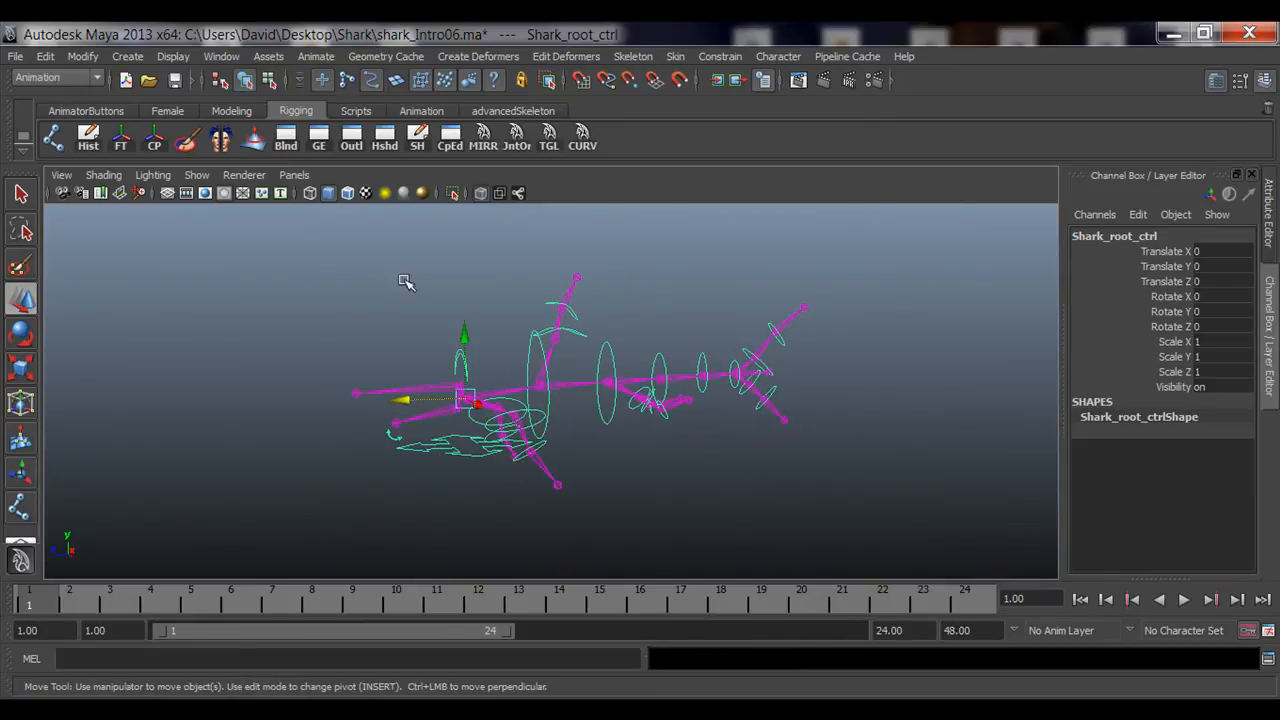
{"action": "left_click", "coordinate": [198, 176]}
{"action": "left_click", "coordinate": [273, 180]}
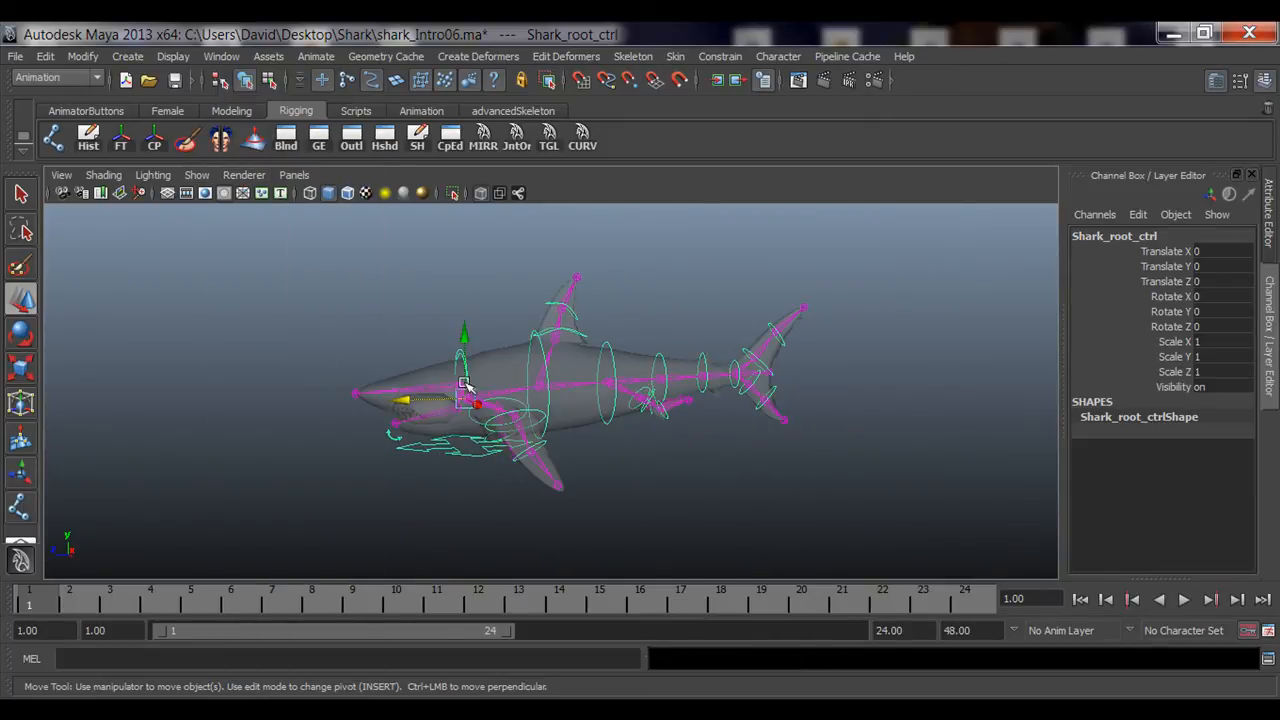
{"action": "left_click_drag", "start_coordinate": [425, 403], "coordinate": [392, 367]}
{"action": "key", "text": "z"}
{"action": "key", "text": "z"}
{"action": "key", "text": "z"}
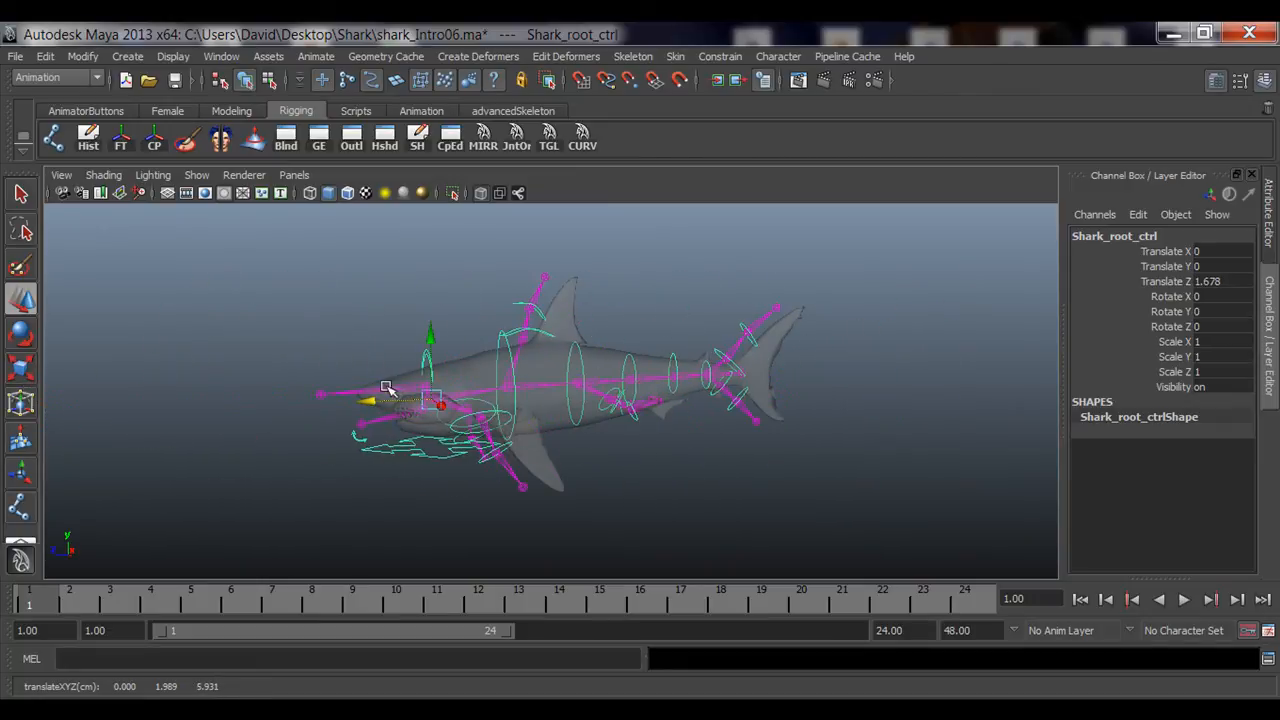
{"action": "left_click", "coordinate": [197, 175]}
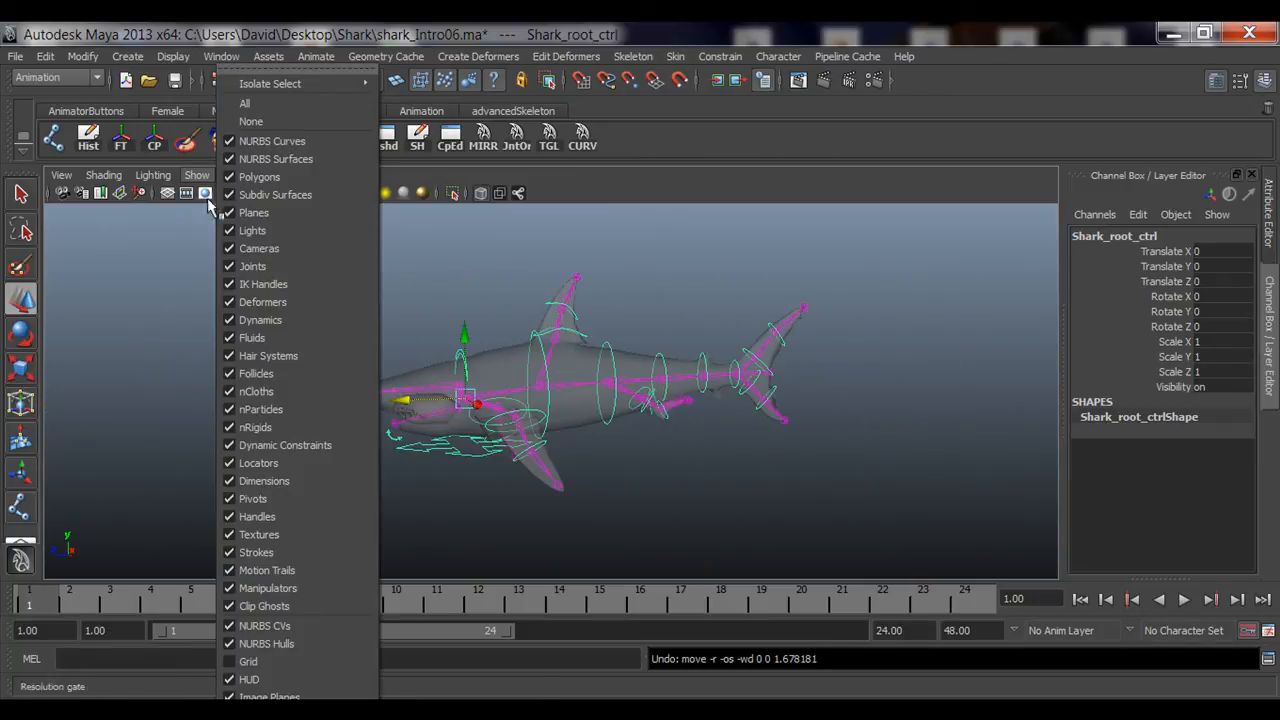
{"action": "left_click", "coordinate": [259, 177]}
Step: Hide polygon meshes in the viewport, then test-move and test-rotate Shark_root_ctrl
{"action": "right_click_drag", "start_coordinate": [334, 403], "coordinate": [413, 393], "text": "alt"}
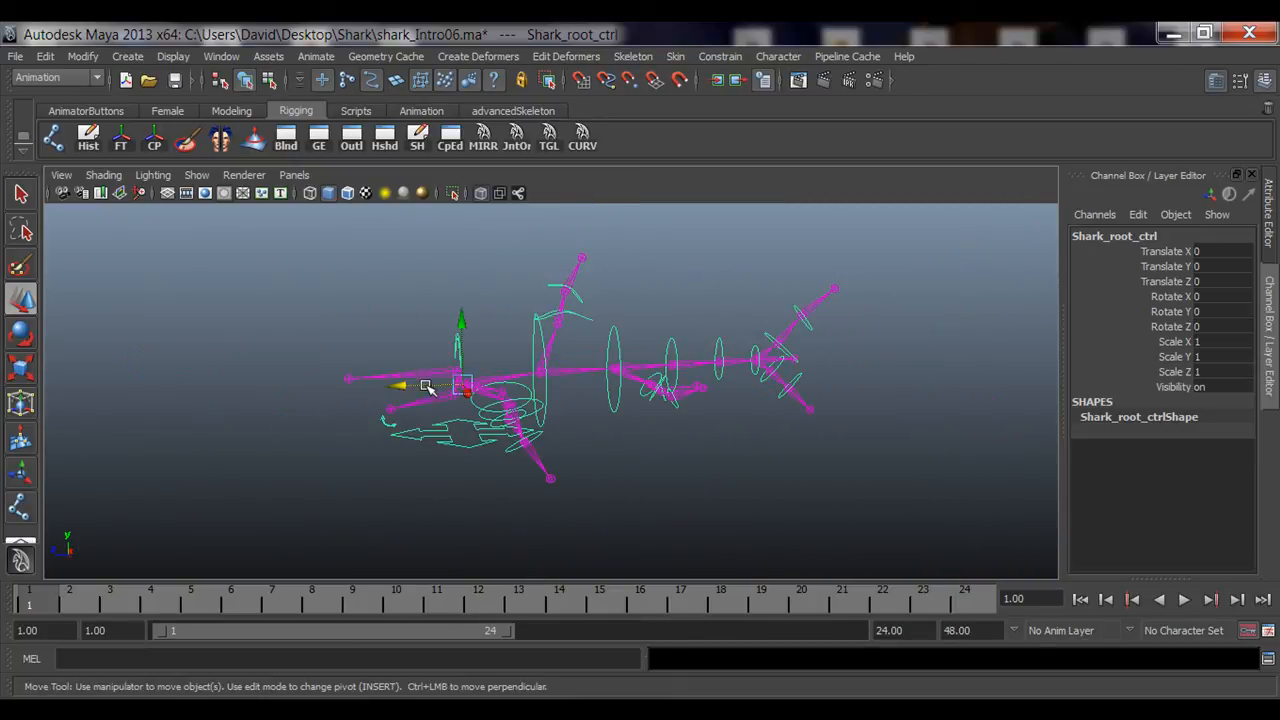
{"action": "left_click_drag", "start_coordinate": [427, 388], "coordinate": [343, 420]}
{"action": "key", "text": "e"}
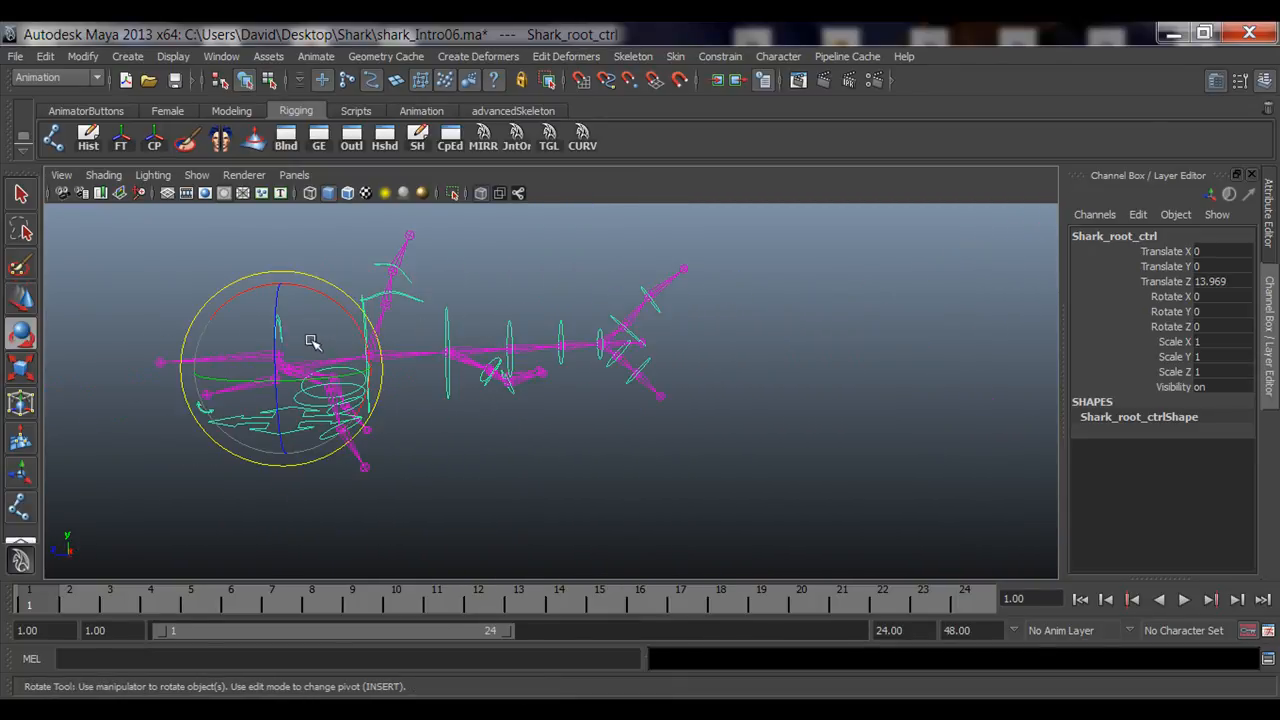
{"action": "left_click_drag", "start_coordinate": [274, 356], "coordinate": [402, 295]}
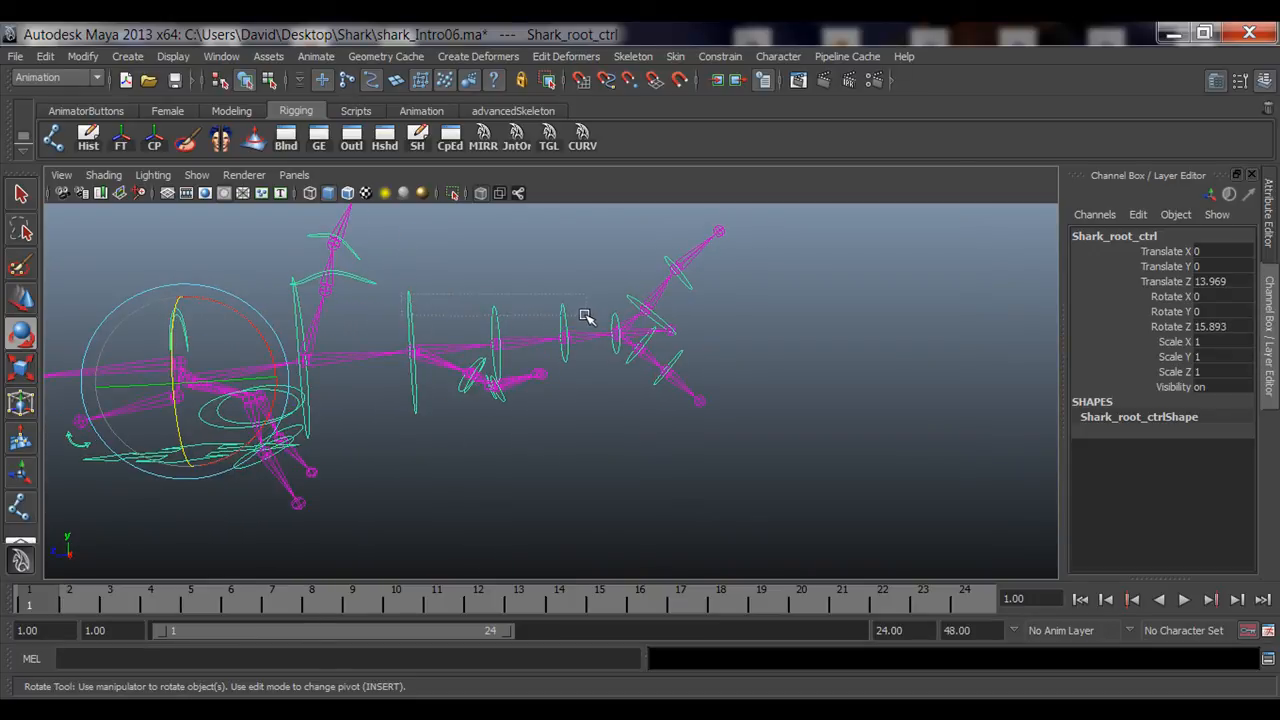
Step: Select fin_02_ctrl and test-rotate it, then deselect everything
{"action": "left_click_drag", "start_coordinate": [586, 317], "coordinate": [380, 480]}
{"action": "key", "text": "q"}
{"action": "key", "text": "e"}
{"action": "left_click", "coordinate": [594, 342]}
{"action": "key", "text": "q"}
{"action": "left_click", "coordinate": [609, 319]}
{"action": "key", "text": "e"}
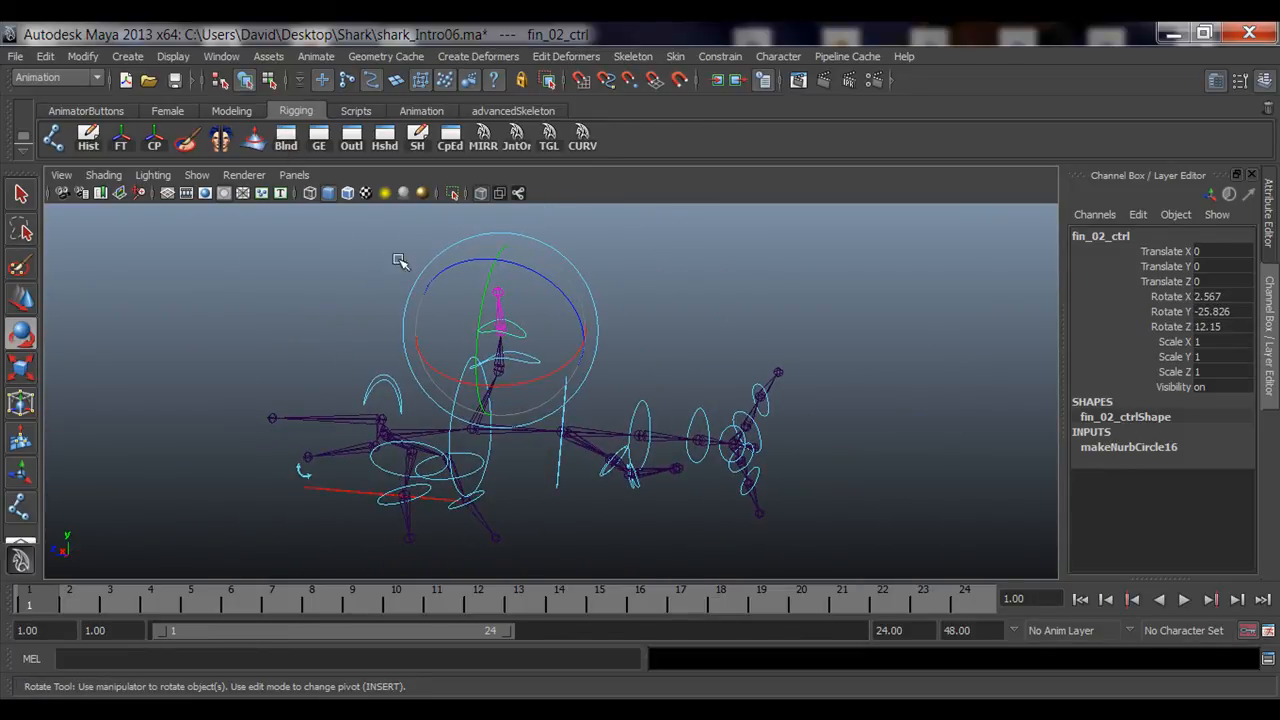
{"action": "key", "text": "q"}
{"action": "left_click", "coordinate": [276, 260]}
{"action": "left_click_drag", "start_coordinate": [276, 260], "coordinate": [426, 330], "text": "alt"}
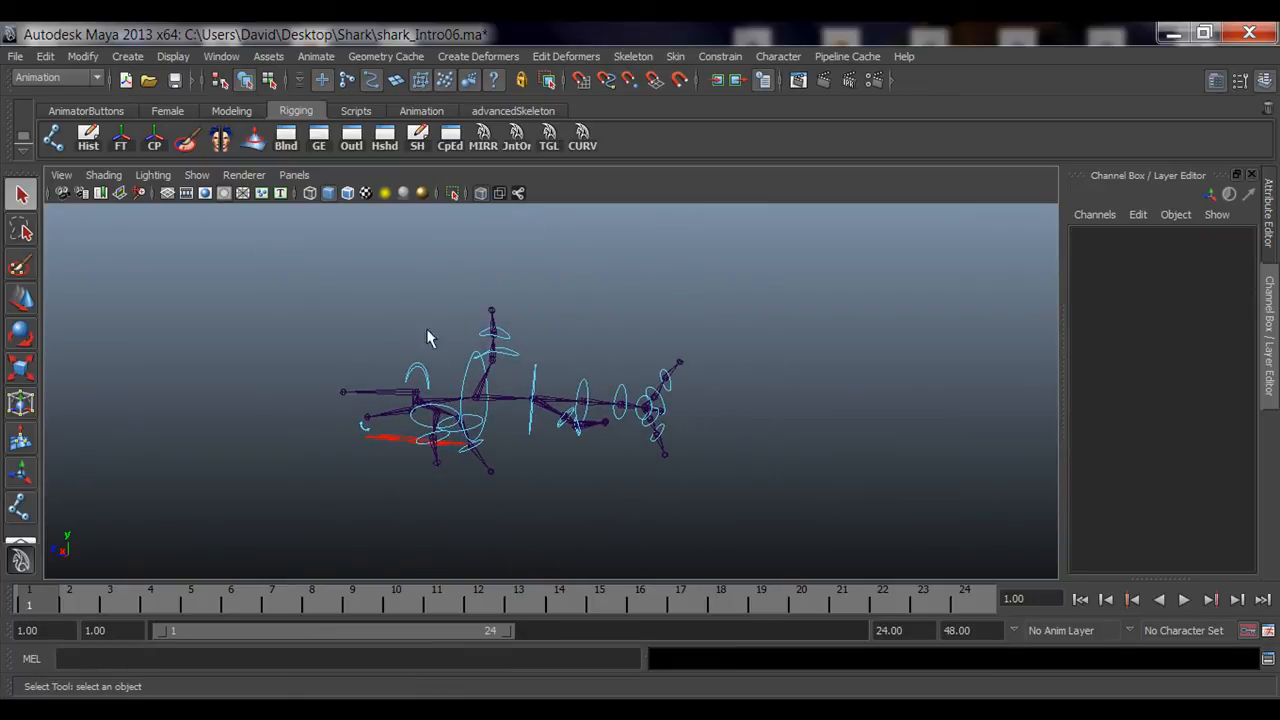
Step: Show the viewport grid and test-rotate jaw_ctrl, undoing the rotation
{"action": "left_click", "coordinate": [163, 193]}
{"action": "left_click_drag", "start_coordinate": [330, 345], "coordinate": [388, 356], "text": "alt"}
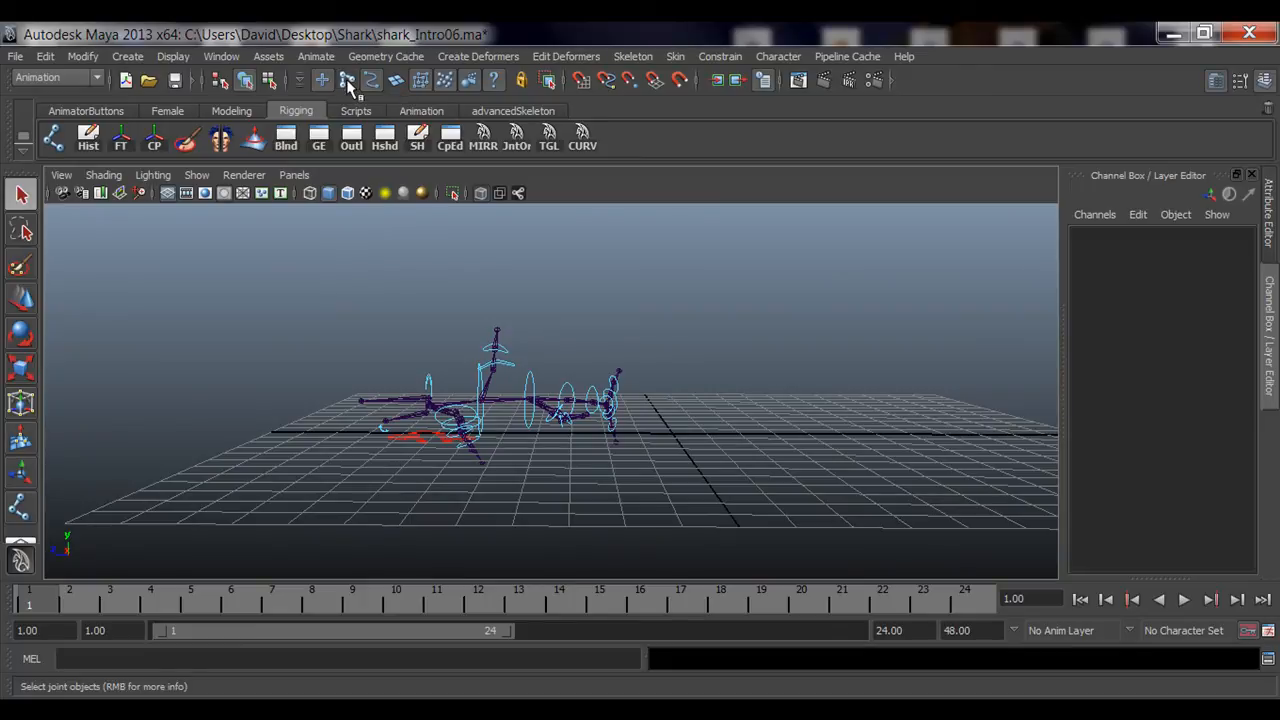
{"action": "right_click_drag", "start_coordinate": [434, 308], "coordinate": [469, 350], "text": "alt"}
{"action": "middle_click_drag", "start_coordinate": [469, 350], "coordinate": [497, 368], "text": "alt"}
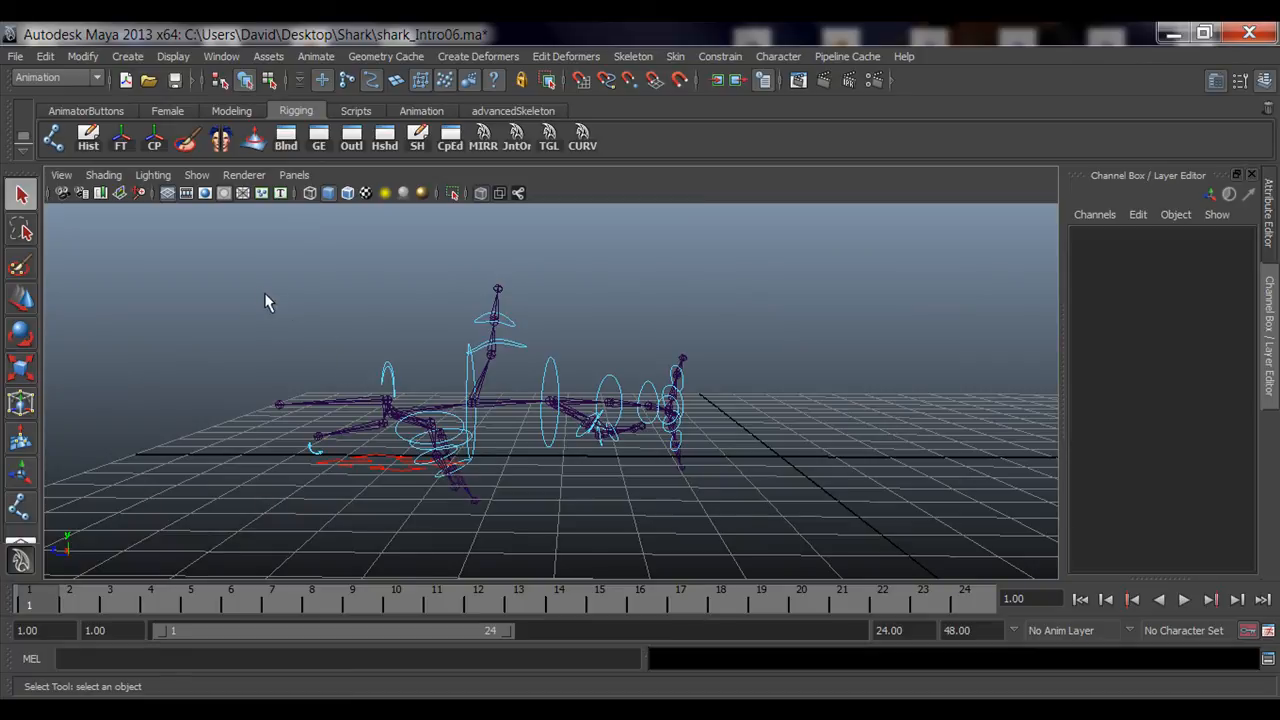
{"action": "left_click", "coordinate": [313, 458]}
{"action": "key", "text": "e"}
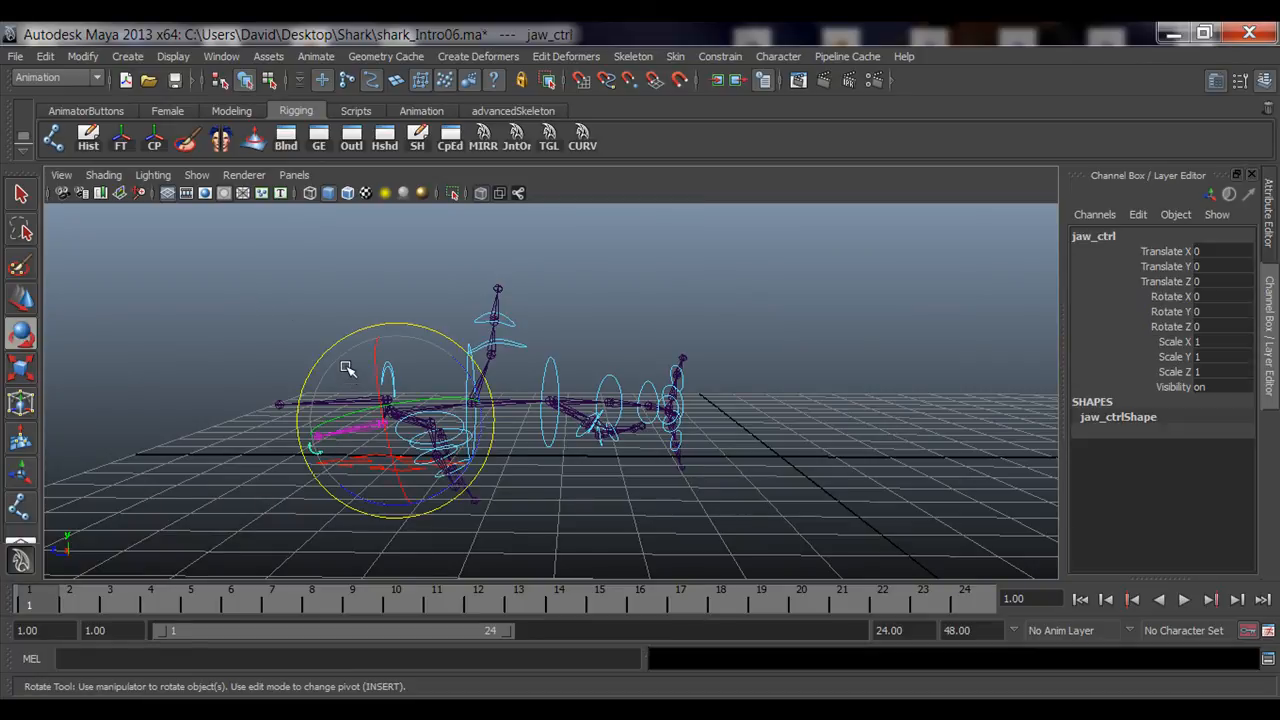
{"action": "mouse_move", "coordinate": [346, 366]}
{"action": "left_mouse_down"}
{"action": "mouse_move", "coordinate": [346, 462]}
{"action": "mouse_move", "coordinate": [341, 383]}
{"action": "left_mouse_up"}
{"action": "key", "text": "ctrl+z"}
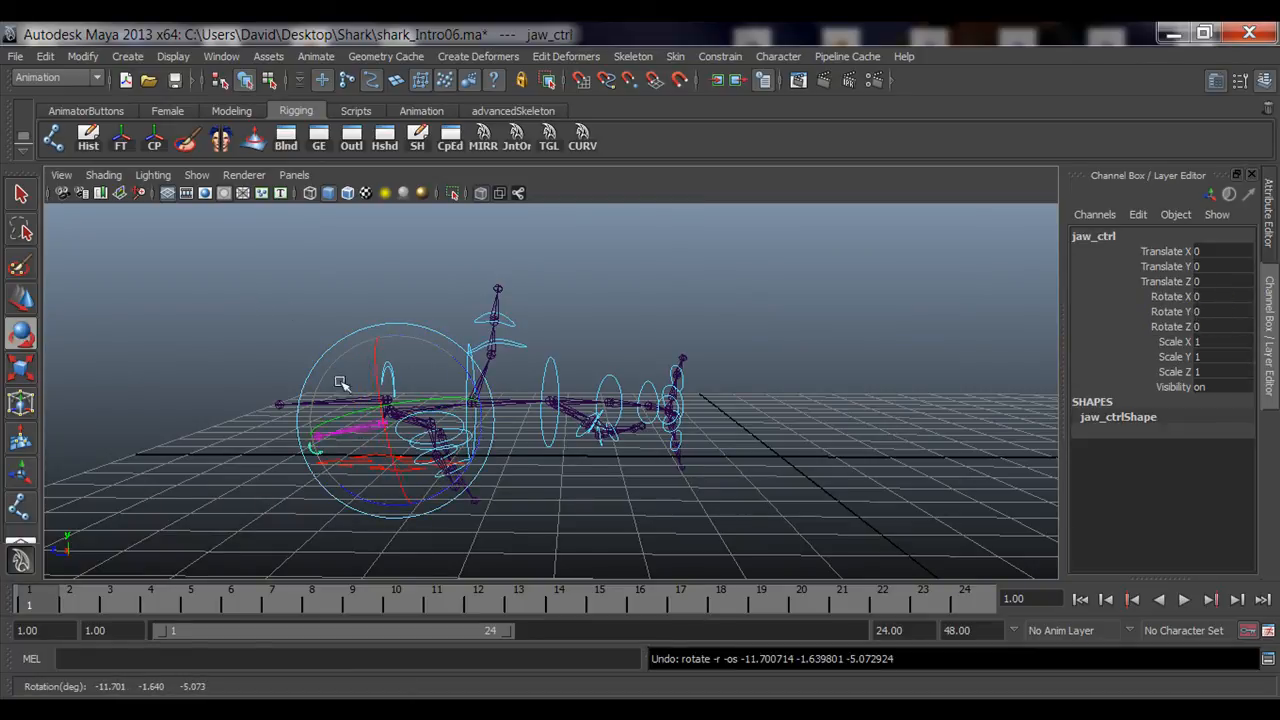
Step: Select all the shark controls and reset their Translate and Rotate channels to 0
{"action": "left_click", "coordinate": [316, 336]}
{"action": "left_click_drag", "start_coordinate": [276, 281], "coordinate": [766, 517]}
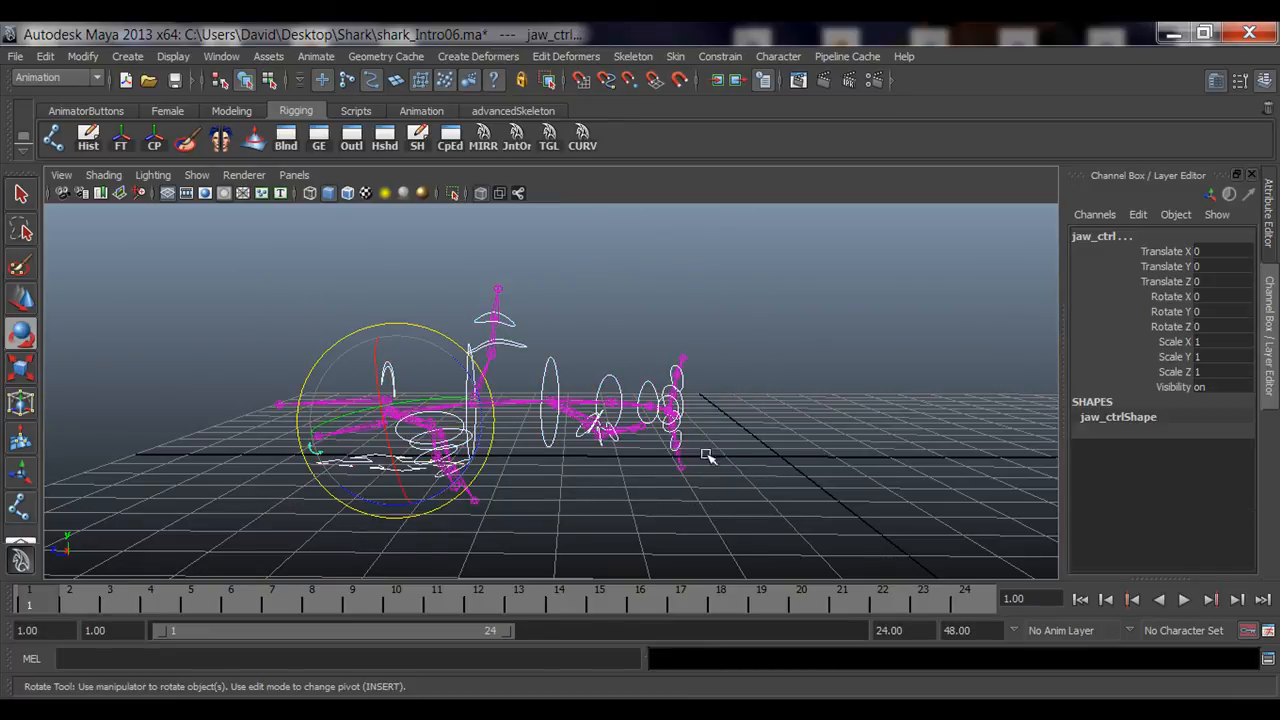
{"action": "left_click", "coordinate": [1211, 254]}
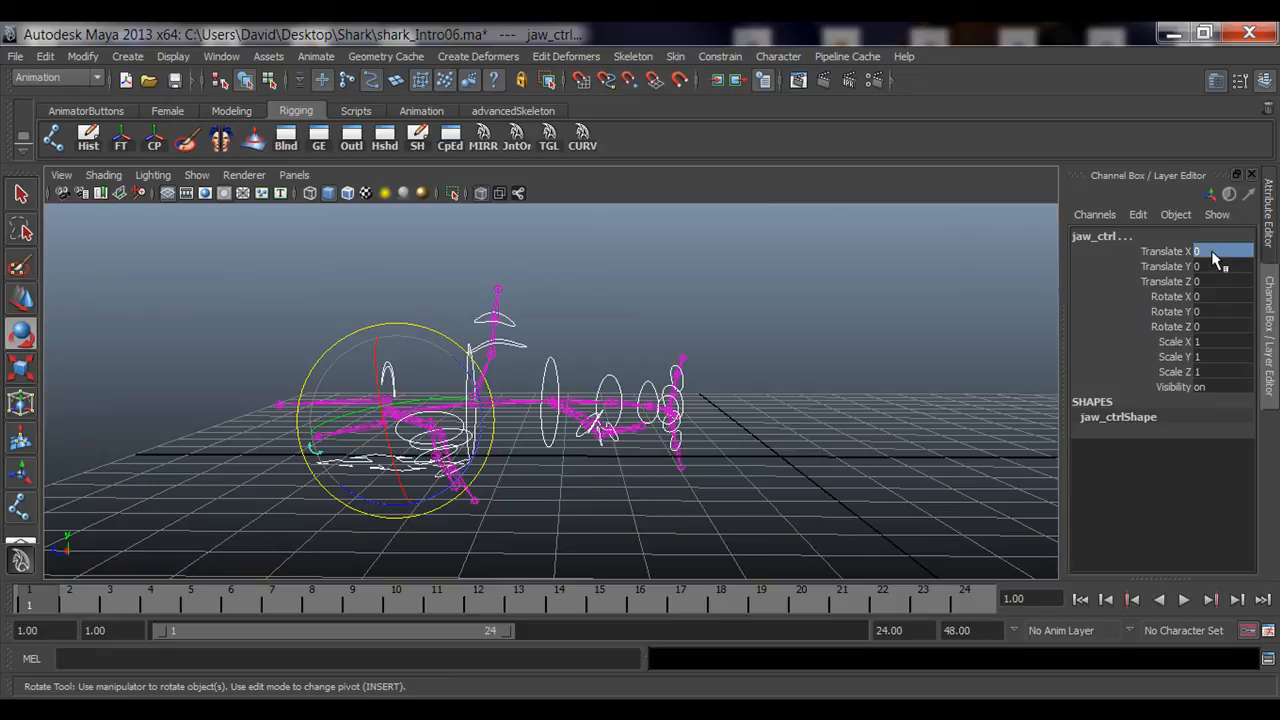
{"action": "left_click_drag", "start_coordinate": [1213, 258], "coordinate": [1218, 326]}
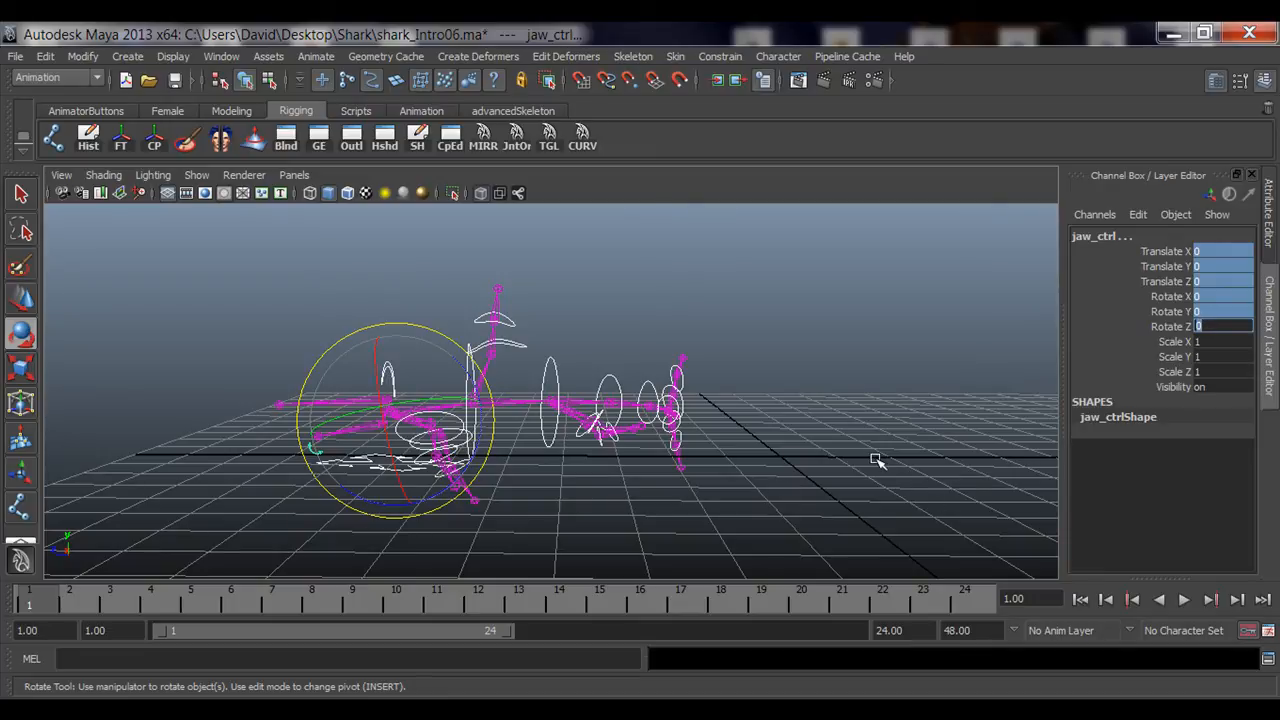
{"action": "key", "text": "Return"}
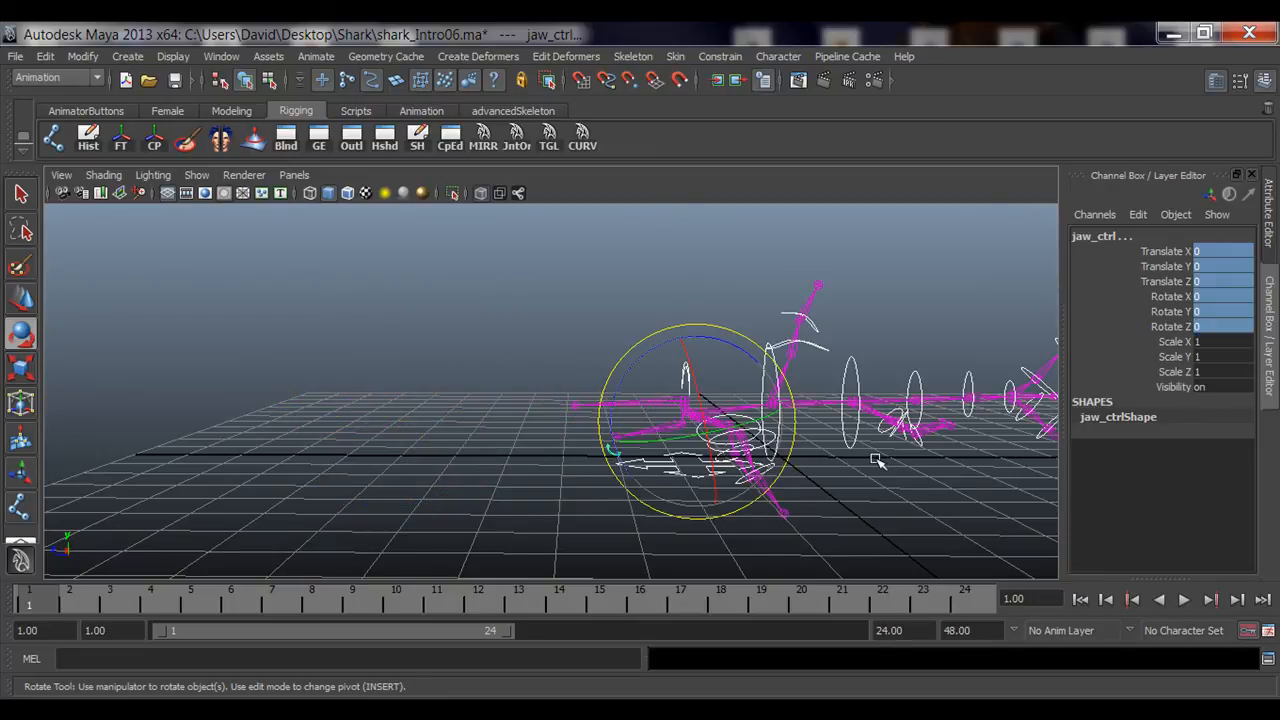
Step: Deselect the controls and turn off the viewport grid
{"action": "middle_click_drag", "start_coordinate": [920, 349], "coordinate": [791, 466], "text": "alt"}
{"action": "left_click", "coordinate": [648, 502]}
{"action": "scroll", "coordinate": [635, 513], "scroll_direction": "down", "scroll_amount": 1}
{"action": "left_click_drag", "start_coordinate": [635, 513], "coordinate": [610, 497], "text": "alt"}
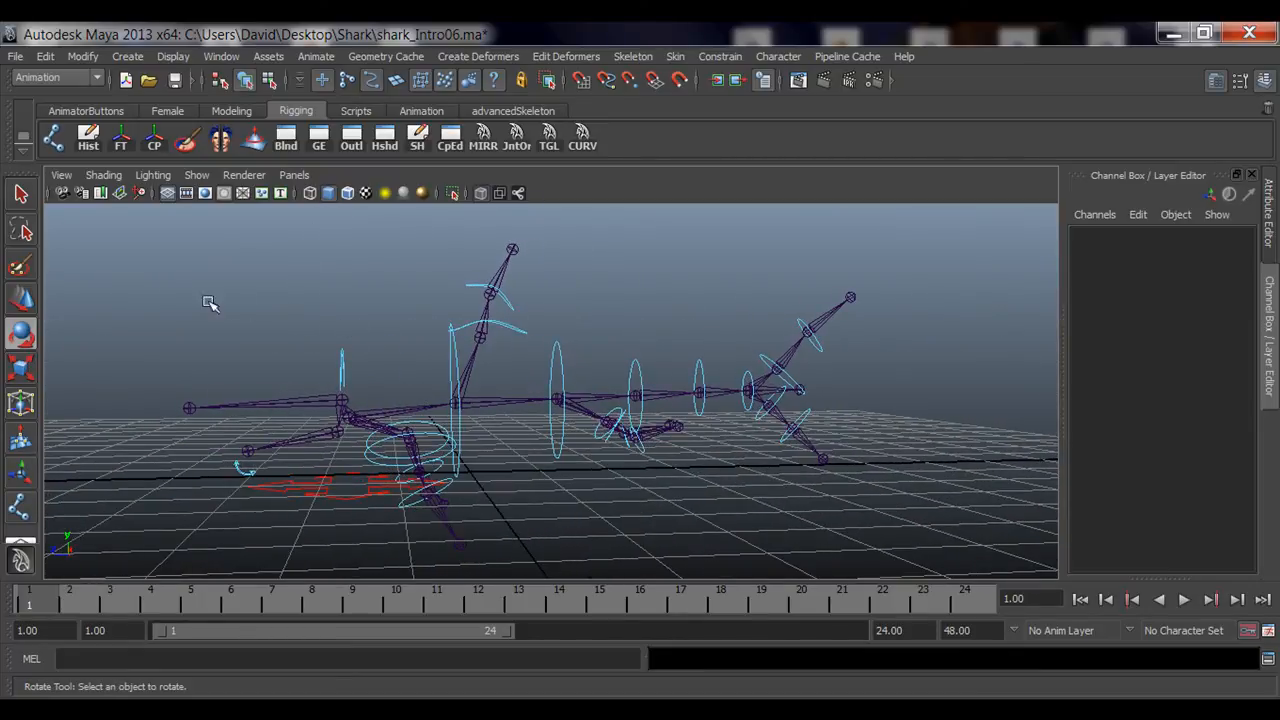
{"action": "left_click", "coordinate": [166, 194]}
{"action": "right_click_drag", "start_coordinate": [633, 378], "coordinate": [499, 397], "text": "alt"}
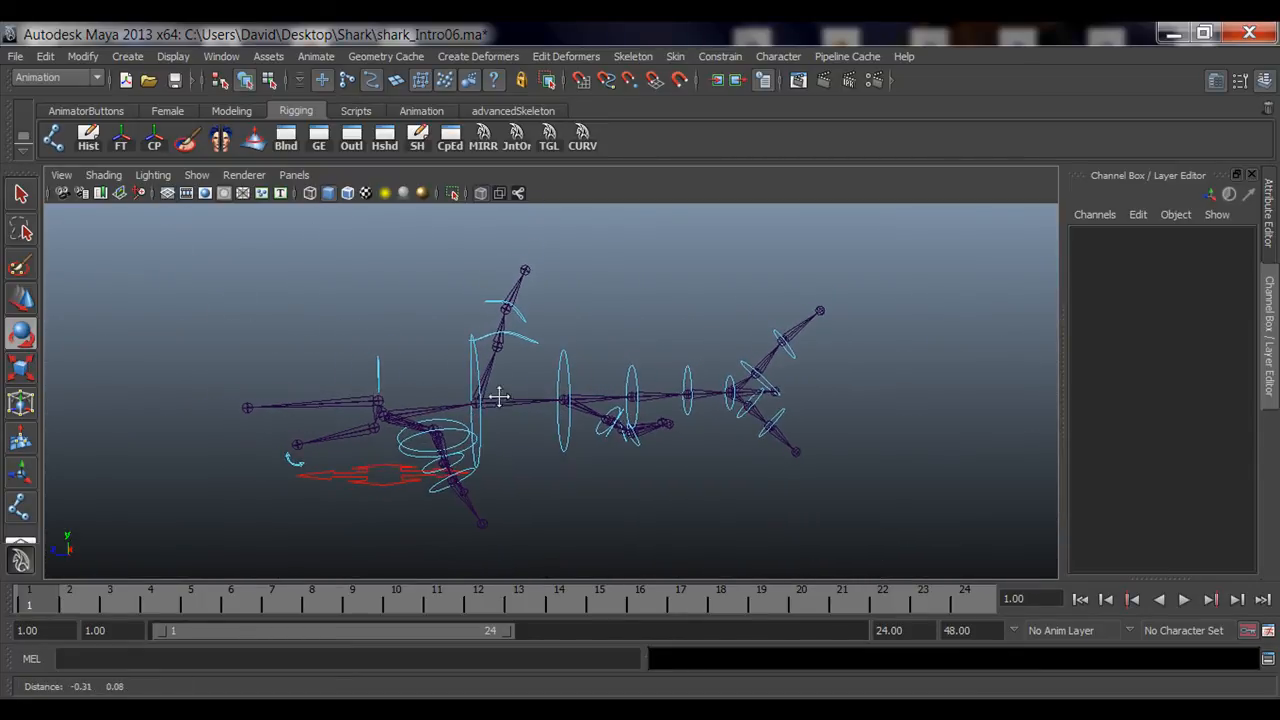
{"action": "left_click_drag", "start_coordinate": [499, 397], "coordinate": [416, 405], "text": "alt"}
Step: Show polygon meshes in the viewport again and turn off X-Ray shading
{"action": "left_click", "coordinate": [197, 176]}
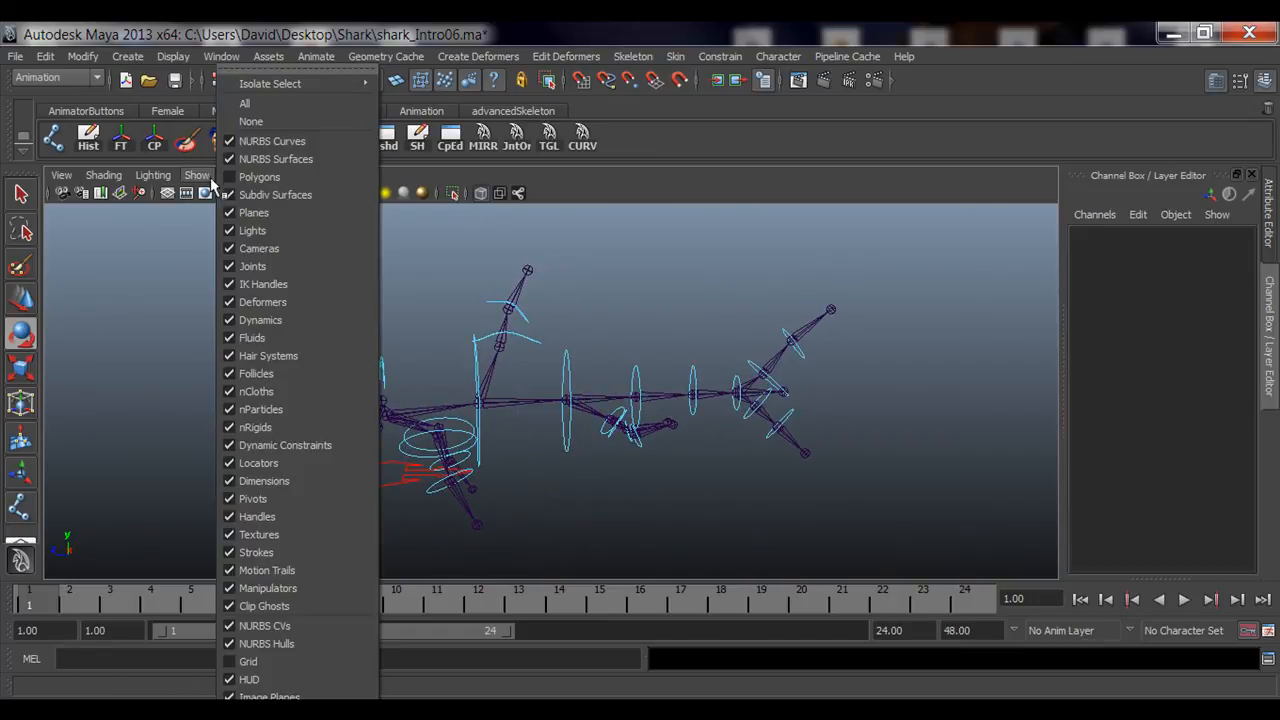
{"action": "left_click", "coordinate": [250, 177]}
{"action": "left_click_drag", "start_coordinate": [350, 362], "coordinate": [378, 358], "text": "alt"}
{"action": "scroll", "coordinate": [397, 422], "scroll_direction": "up", "scroll_amount": 2}
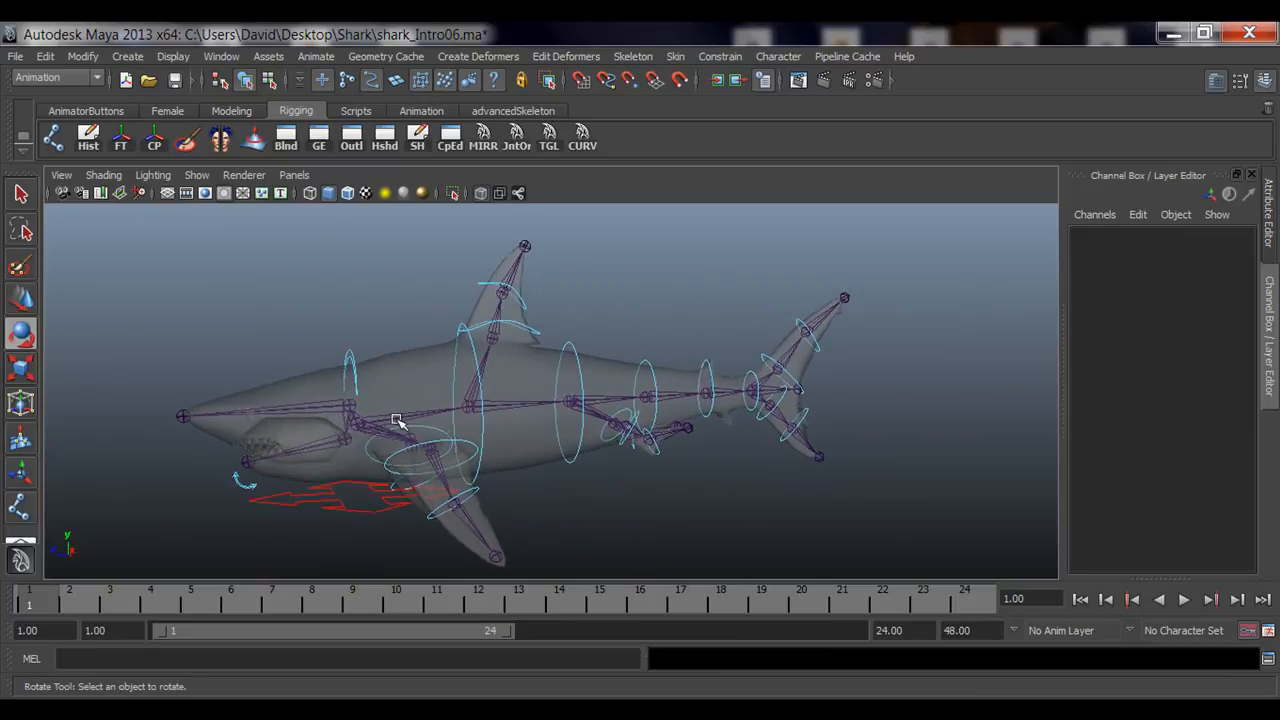
{"action": "middle_click_drag", "start_coordinate": [388, 438], "coordinate": [438, 430], "text": "alt"}
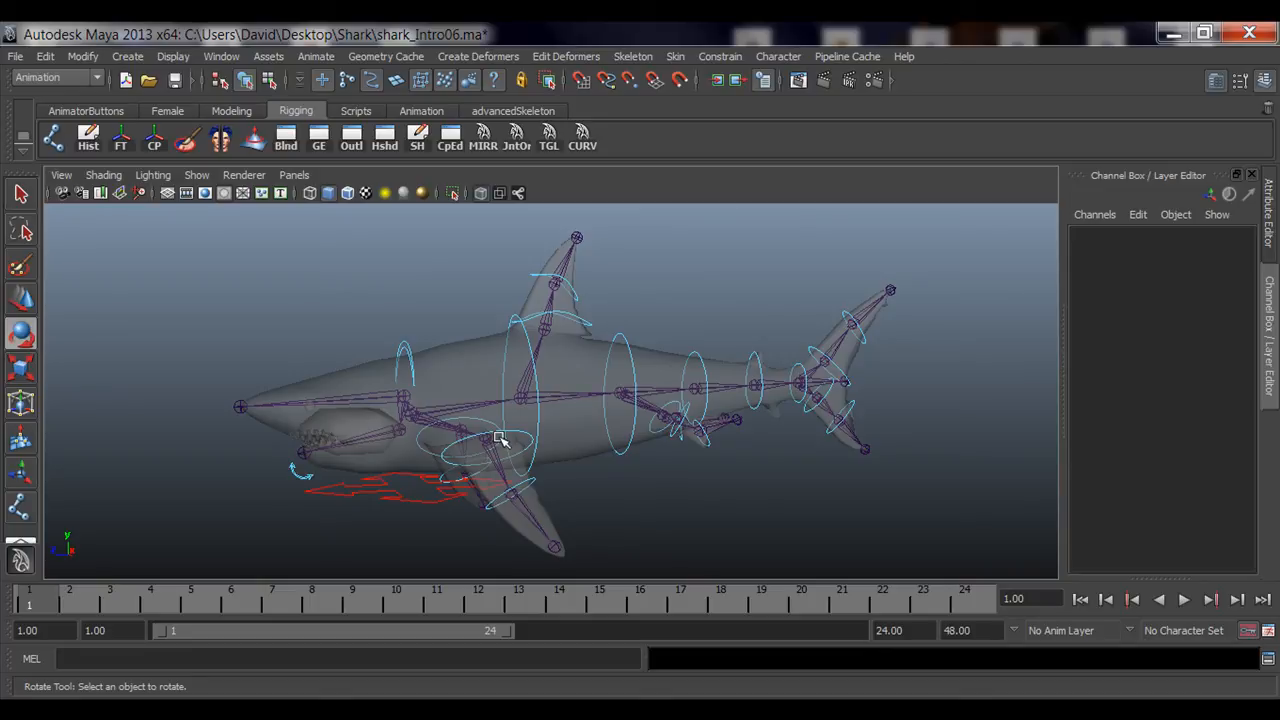
{"action": "left_click", "coordinate": [481, 193]}
Step: Test-rotate a body control on the shark and undo the rotation, then deselect it
{"action": "mouse_move", "coordinate": [640, 363]}
{"action": "left_mouse_down", "text": "alt"}
{"action": "mouse_move", "coordinate": [403, 366]}
{"action": "mouse_move", "coordinate": [640, 375]}
{"action": "mouse_move", "coordinate": [627, 372]}
{"action": "left_mouse_up", "text": "alt"}
{"action": "right_click_drag", "start_coordinate": [609, 405], "coordinate": [622, 452], "text": "alt"}
{"action": "key", "text": "q"}
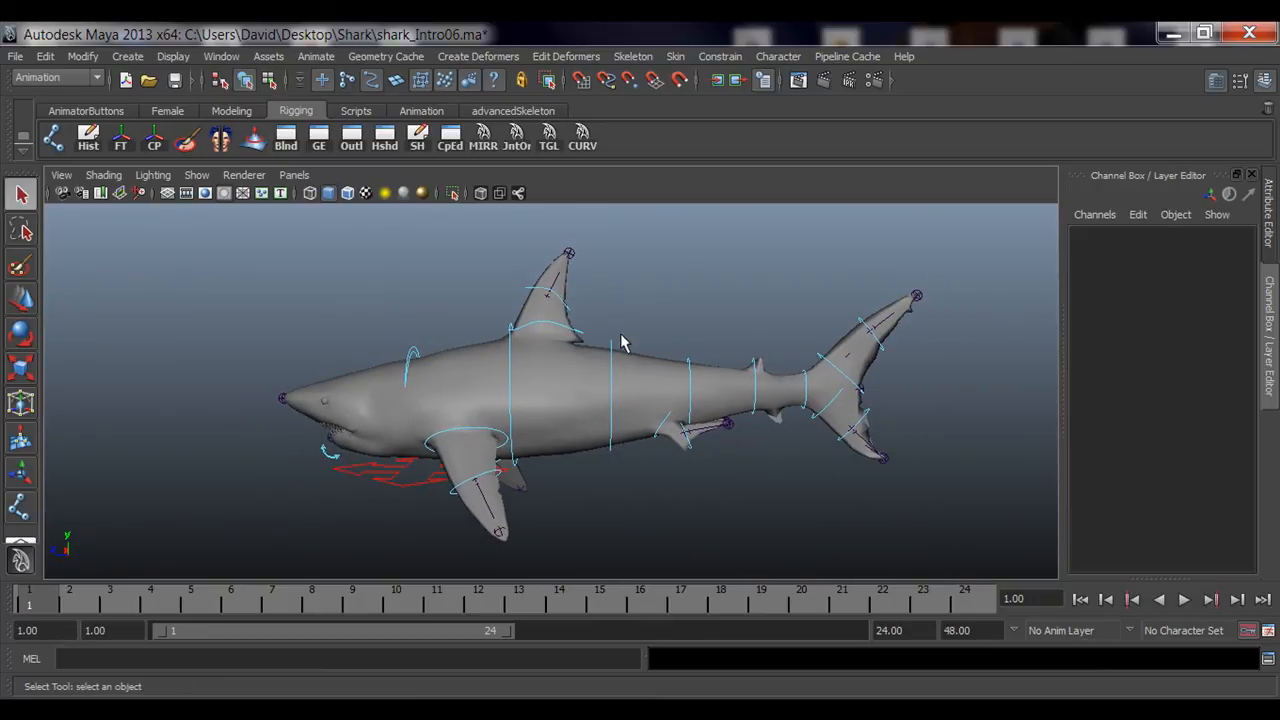
{"action": "left_click", "coordinate": [610, 352]}
{"action": "key", "text": "e"}
{"action": "left_click_drag", "start_coordinate": [655, 418], "coordinate": [624, 410]}
{"action": "key", "text": "ctrl+z"}
{"action": "key", "text": "ctrl+z"}
{"action": "left_click", "coordinate": [774, 286]}
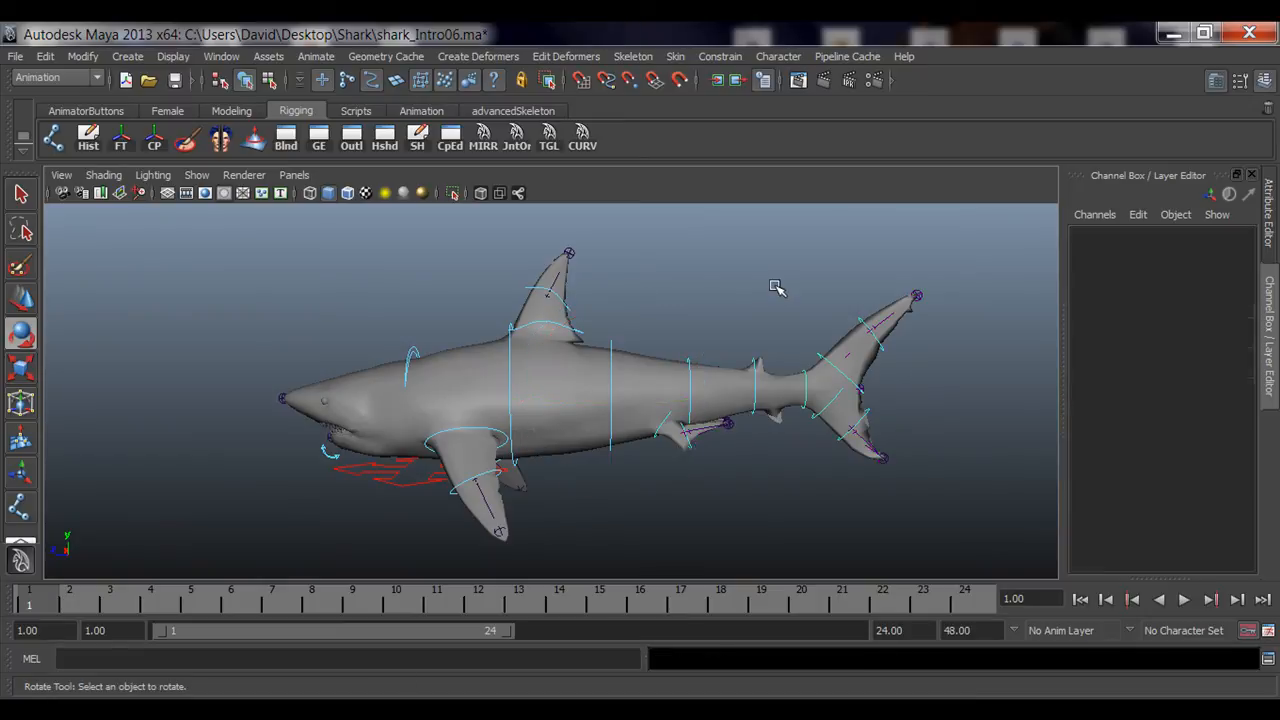
{"action": "left_click_drag", "start_coordinate": [690, 454], "coordinate": [593, 477], "text": "alt"}
{"action": "left_click_drag", "start_coordinate": [746, 487], "coordinate": [708, 491], "text": "alt"}
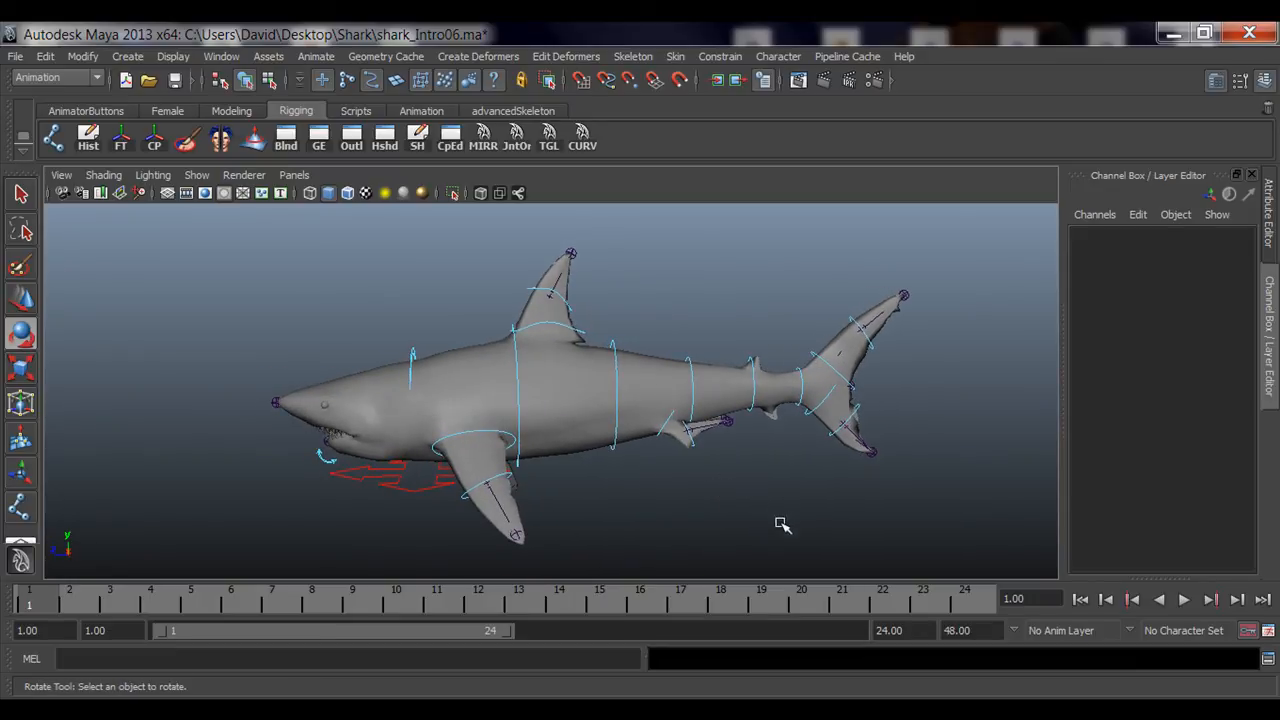